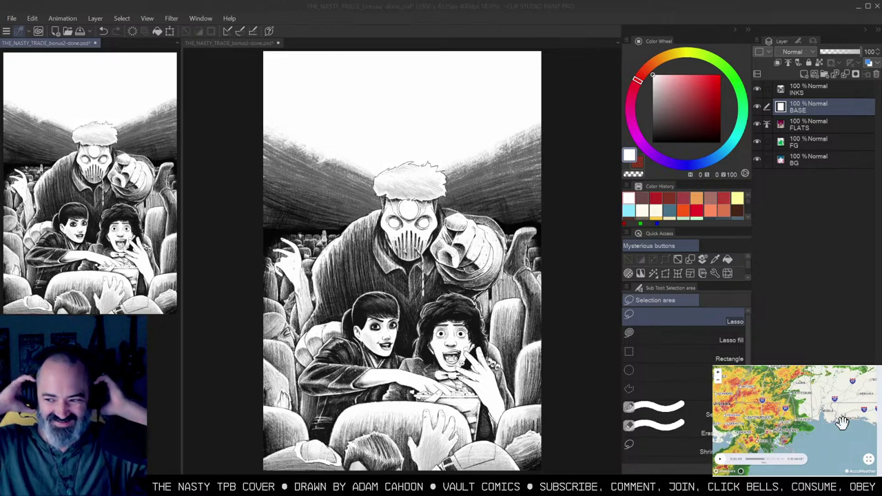
Step: Examine the inked cover up close, from the masked figure to the woman's face and jacket sleeve
left_click(479, 140)
scroll(479, 139, "down", 3)
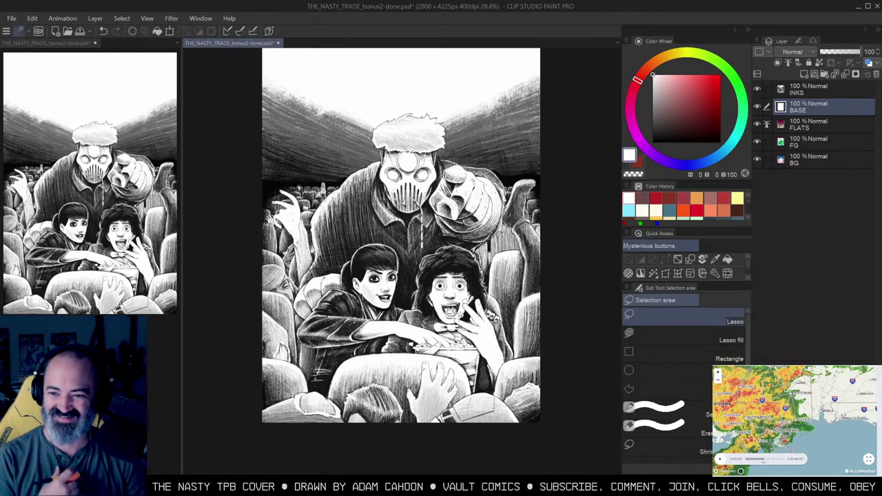
left_click_drag(475, 124, 492, 146)
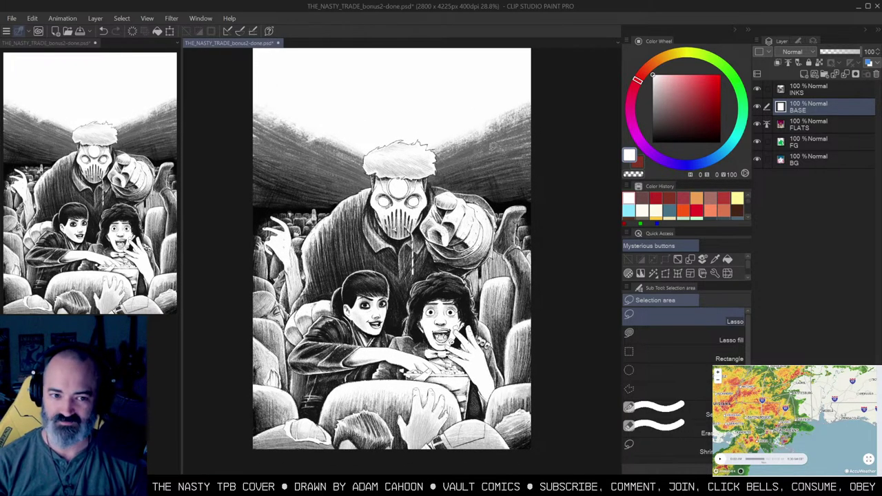
left_click(437, 163)
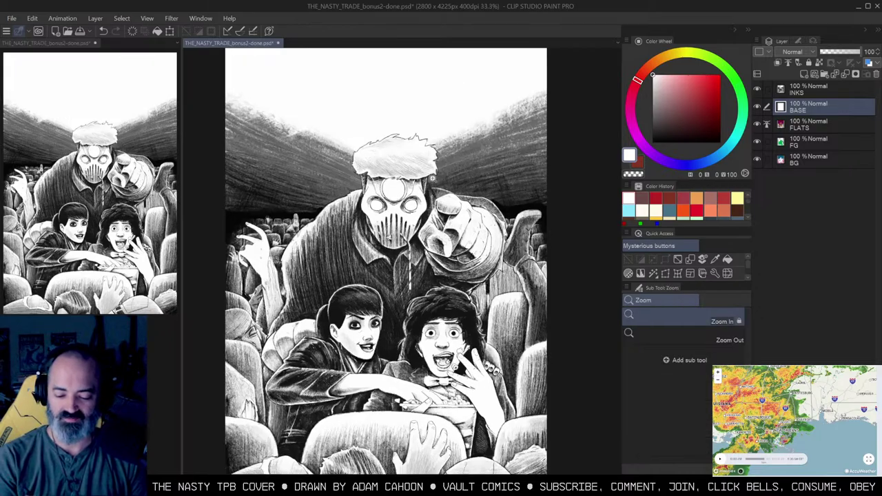
left_click(436, 166)
left_click(434, 186)
left_click(434, 200)
left_click_drag(435, 209, 537, 168)
left_click_drag(461, 206, 387, 341)
left_click_drag(562, 317, 428, 255)
left_click_drag(446, 305, 528, 253)
left_click_drag(506, 336, 580, 197)
left_click_drag(403, 310, 519, 224)
left_click_drag(515, 327, 566, 212)
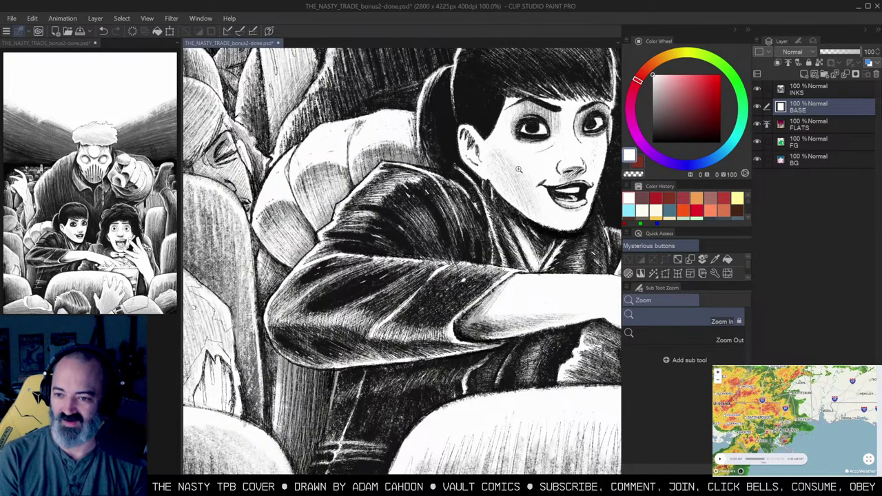
left_click_drag(483, 376, 616, 280)
left_click_drag(523, 173, 554, 144)
left_click_drag(580, 320, 429, 283)
scroll(434, 243, "up", 3)
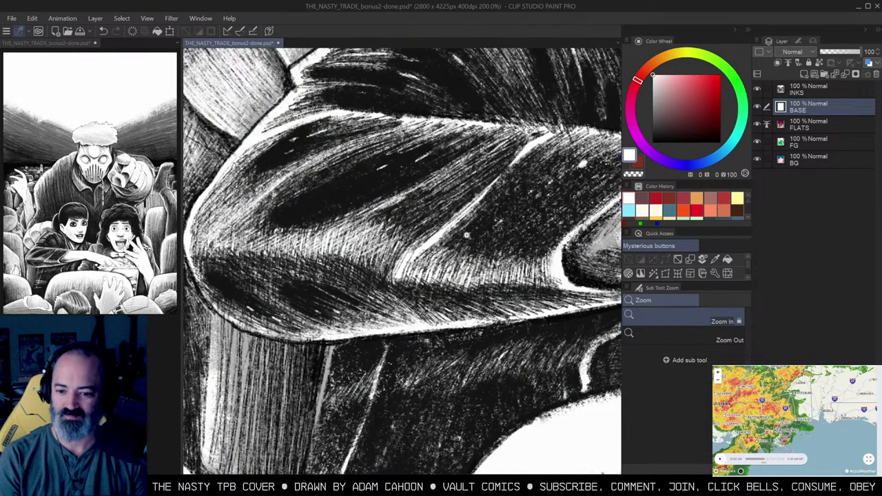
Step: Examine the inking around the sleeve, the bow-tied man, his raised hand and the popcorn, and review the whole page
key("m")
left_click_drag(493, 236, 413, 193)
scroll(413, 195, "down", 1)
key("slash")
left_click_drag(566, 342, 459, 248)
scroll(461, 248, "down", 1)
left_click_drag(535, 293, 533, 224)
left_click_drag(583, 269, 399, 339)
left_click_drag(580, 196, 388, 279)
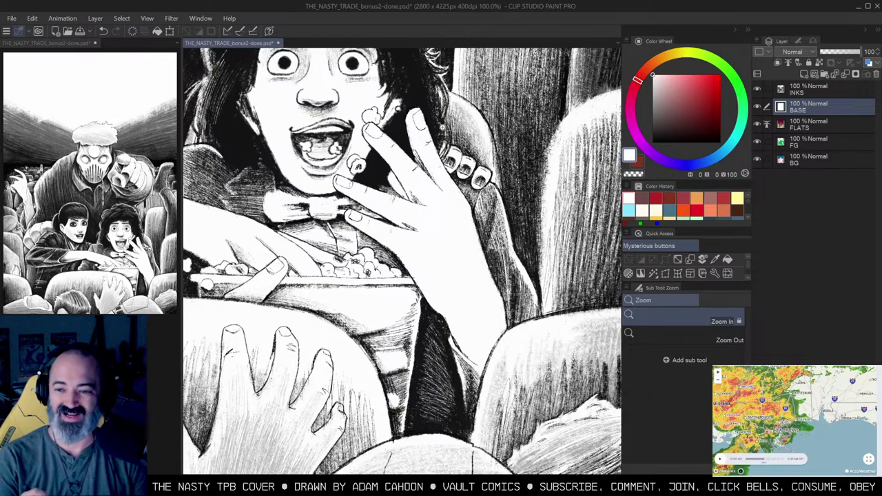
scroll(454, 158, "down", 2)
left_click_drag(474, 146, 521, 275)
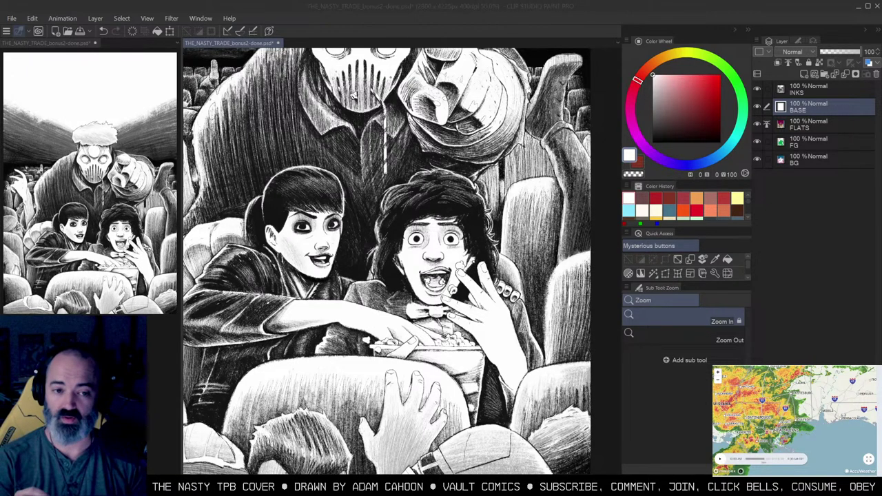
left_click(450, 196)
scroll(450, 196, "down", 1)
left_click_drag(450, 197, 460, 308)
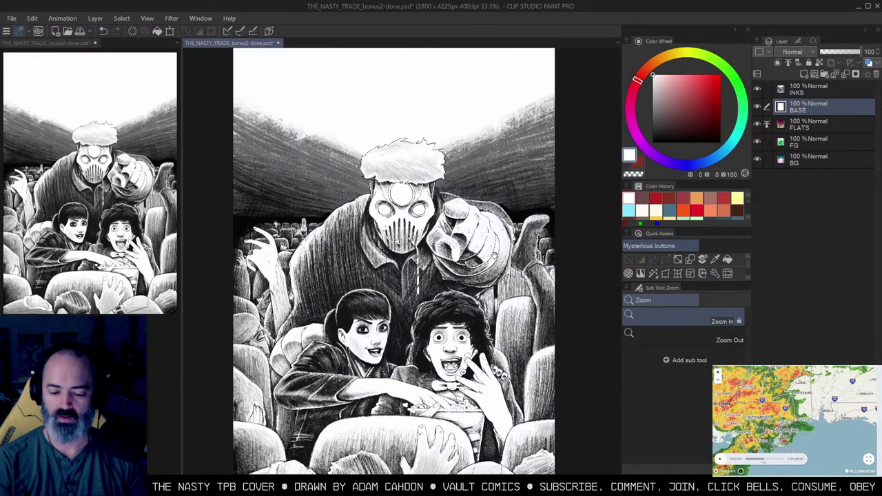
Step: Select the INKS layer, view it on its own and bring all layers back into view
left_click(810, 90)
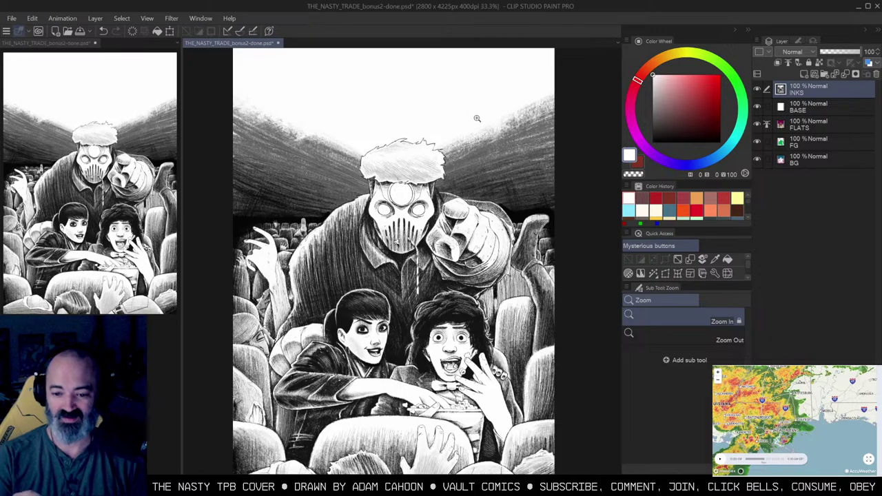
left_click(760, 93, "alt")
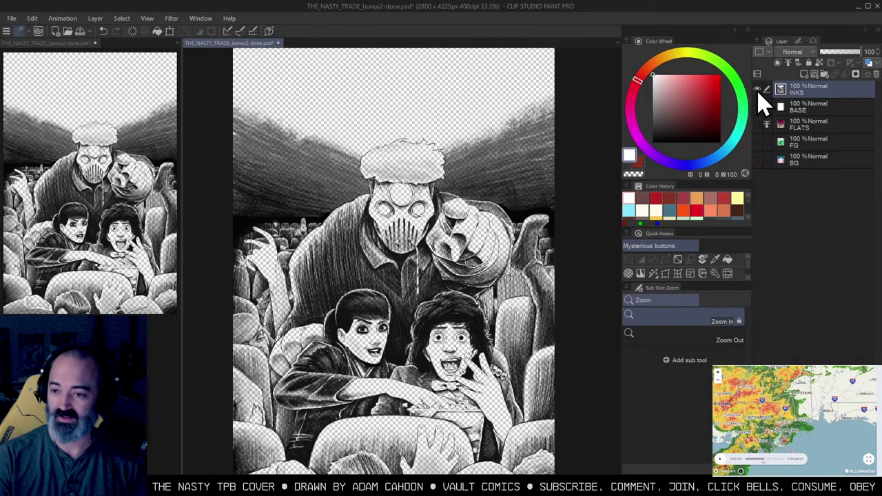
left_click(760, 94, "alt")
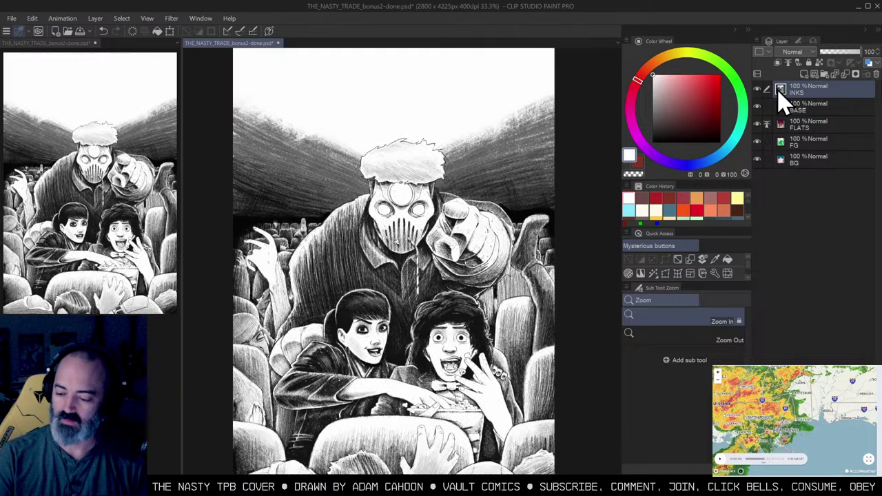
Step: Locate the Convert brightness to opacity command for the INKS layer without applying it
left_click(641, 274)
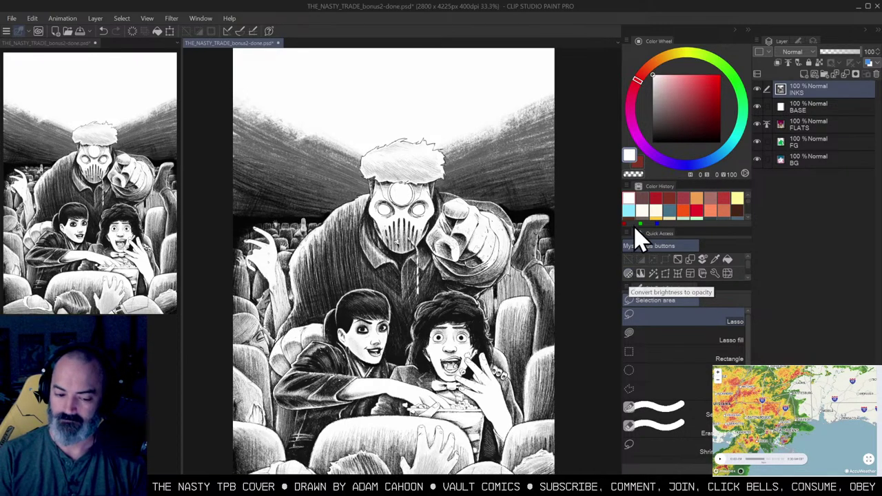
left_click(31, 20)
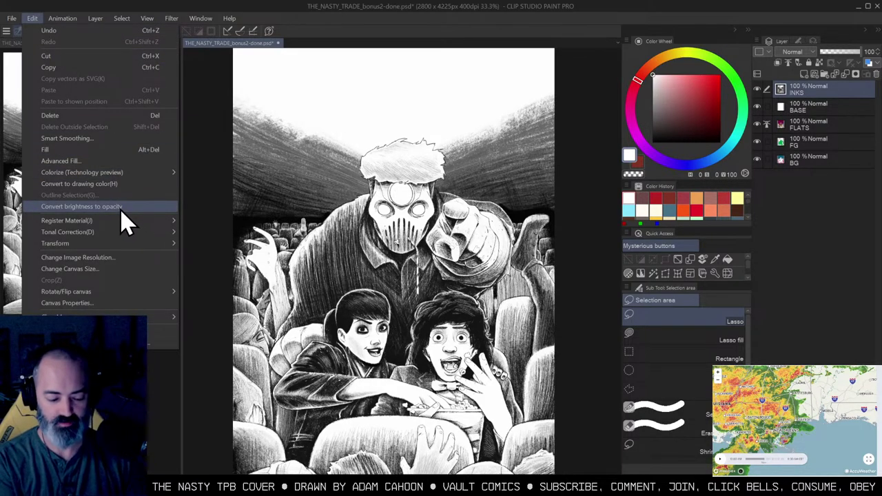
left_click(516, 189)
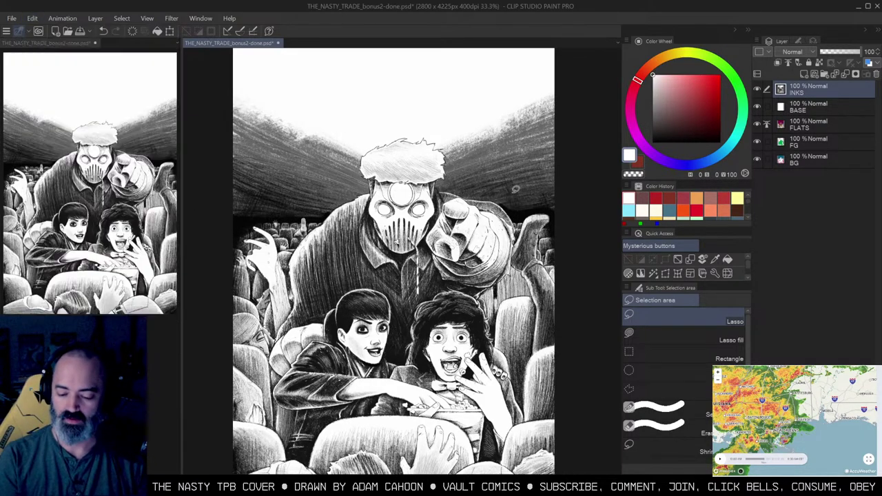
Step: Select the BASE layer and hide it briefly to view the flat colours beneath the inks
left_click(813, 107)
left_click(758, 109)
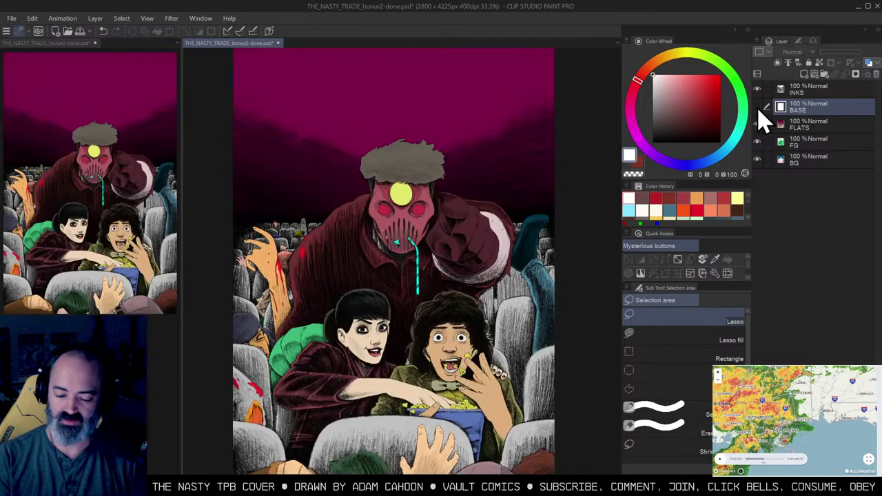
left_click(758, 108)
Step: View the FLATS layer on its own, inspect the figures' flat colours closely and show all layers again
left_click(760, 125, "alt")
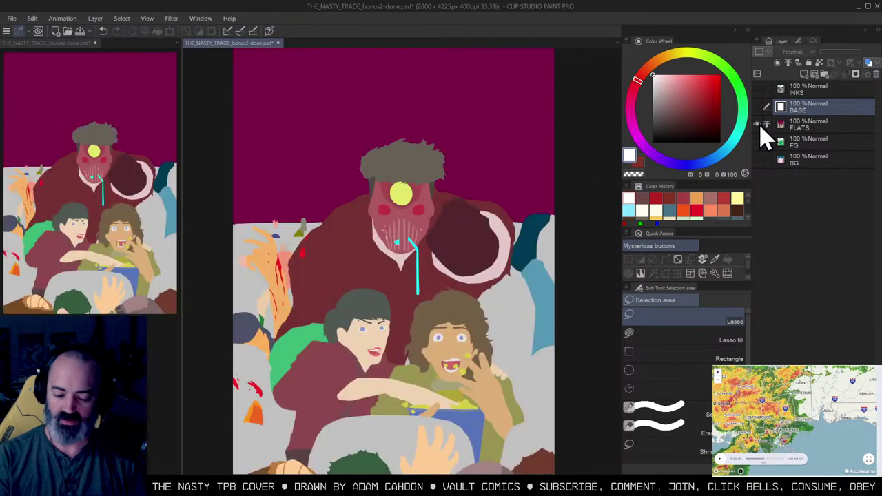
left_click_drag(489, 301, 498, 203)
left_click(498, 203, "ctrl")
scroll(498, 203, "up", 1)
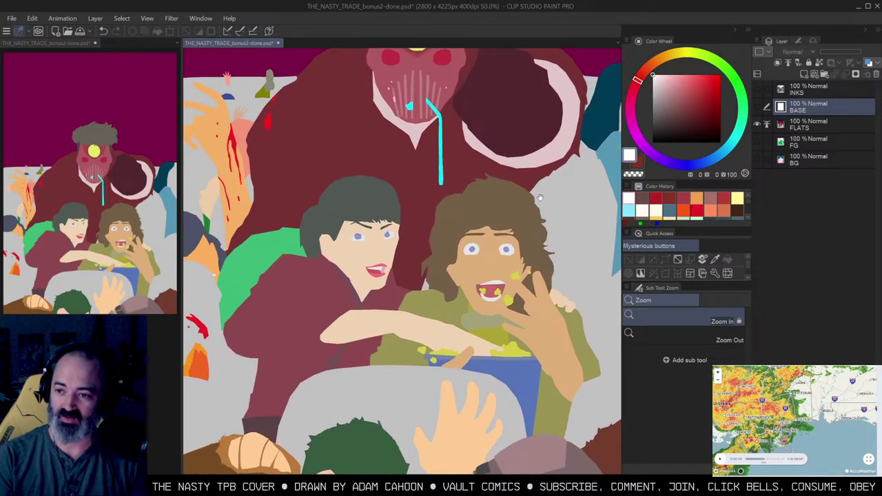
left_click_drag(541, 198, 508, 192)
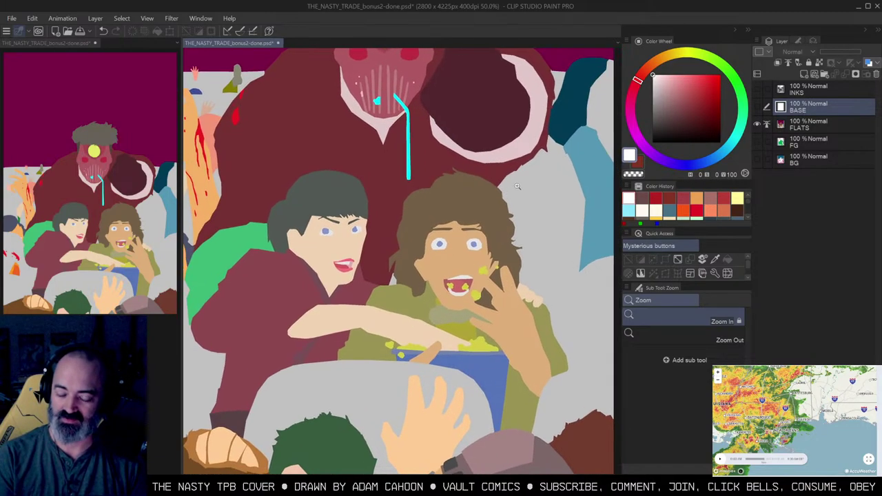
left_click(757, 124, "alt")
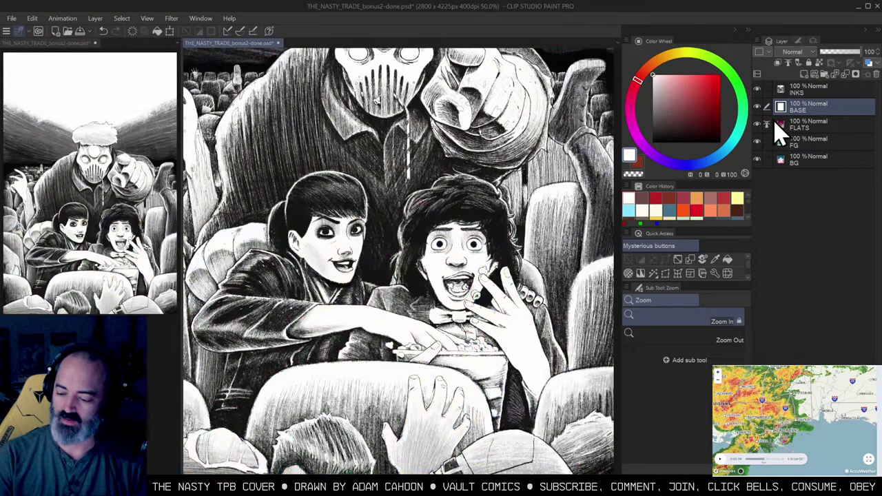
Step: Place the Refer to editing layer only sub tool in the Auto select group and choose Selection for referred layers
key("w")
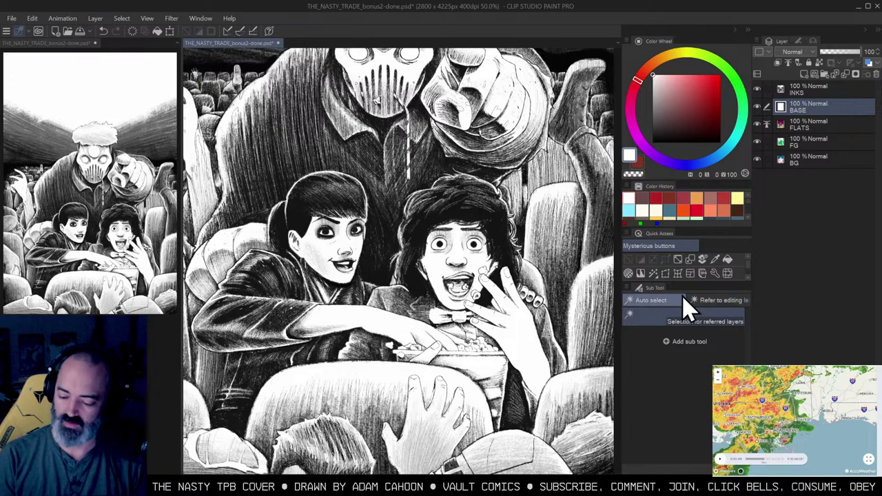
left_click(693, 326)
left_click_drag(708, 300, 679, 301)
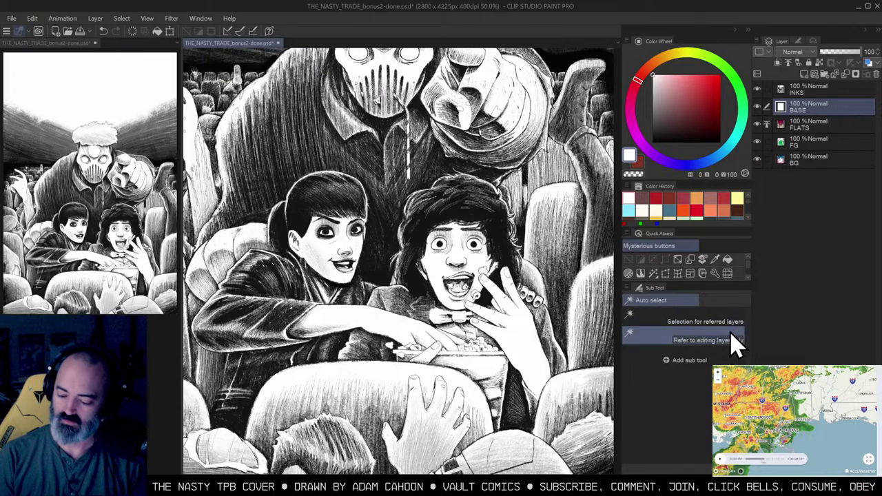
left_click(710, 321)
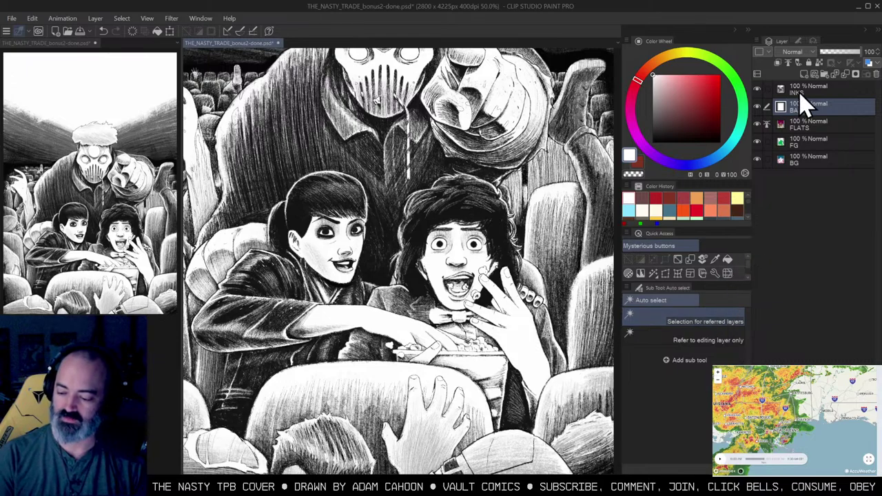
Step: Select the FLATS layer and check its reference layer setting
left_click(809, 128)
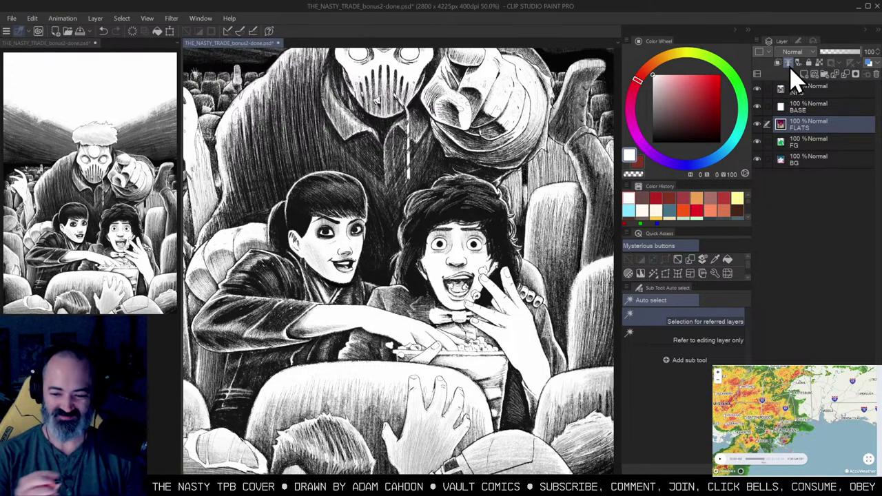
key("m")
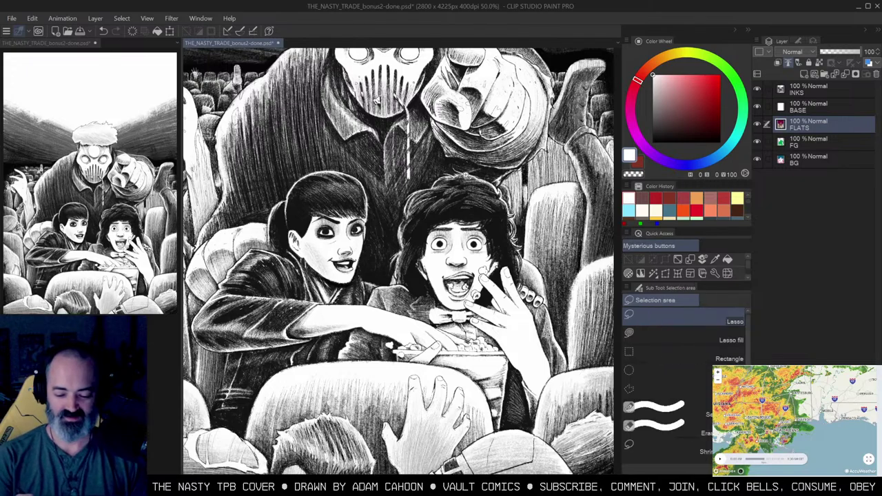
key("slash")
left_click(470, 170, "alt")
left_click_drag(505, 170, 506, 241)
key("m")
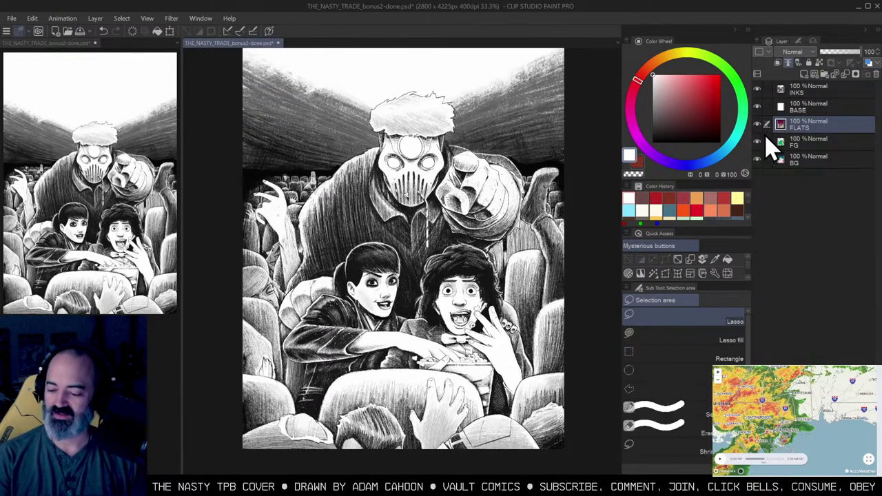
Step: View the FG layer on its own and delete it
left_click(757, 142, "alt")
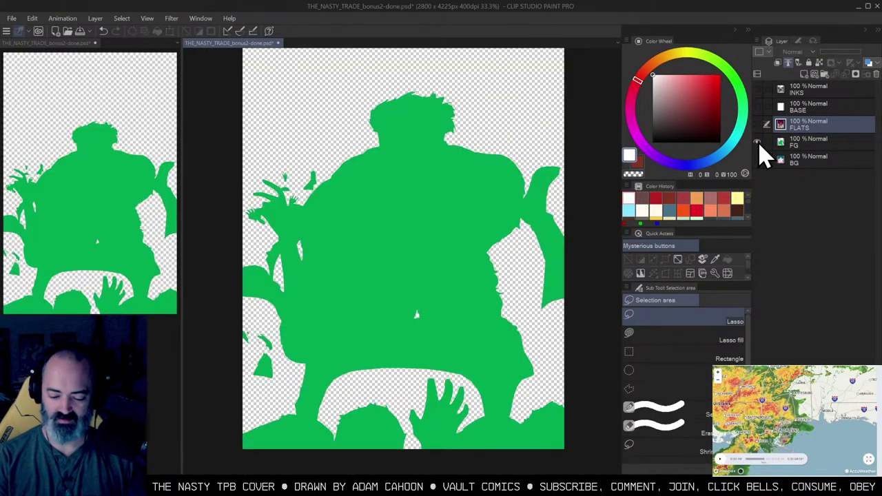
right_click(816, 144)
left_click(812, 229)
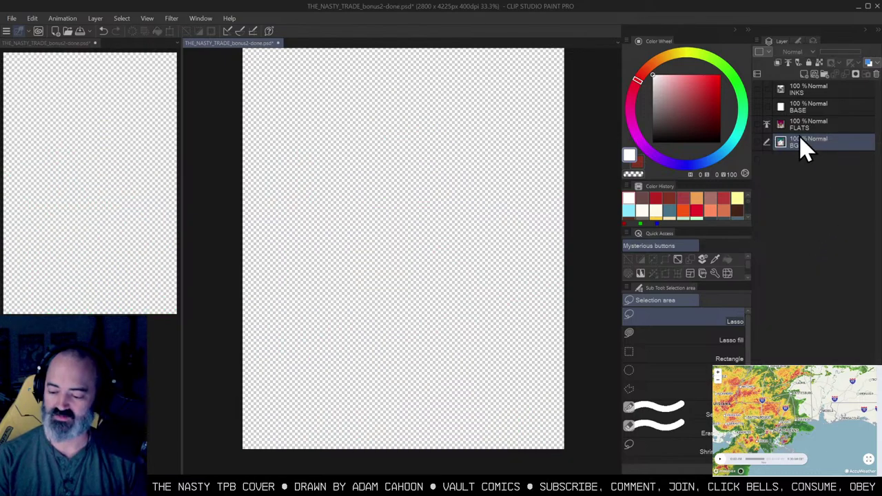
Step: View the BG layer on its own, restore the visibility of all layers and look over the page
left_click(758, 142)
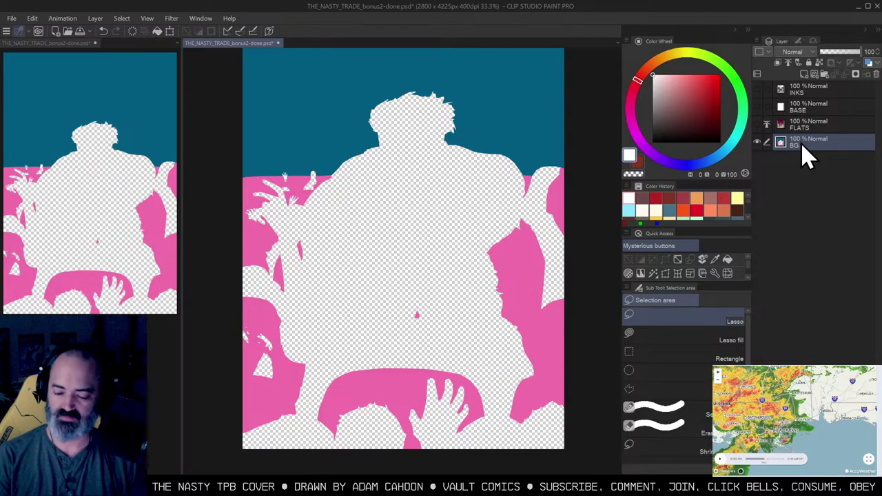
left_click(758, 143, "alt")
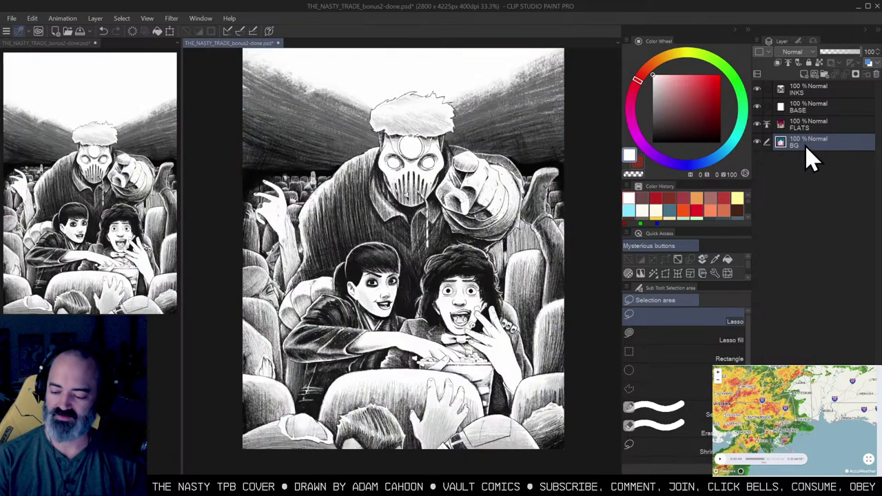
mouse_move(573, 140)
left_mouse_down()
mouse_move(589, 217)
mouse_move(576, 148)
mouse_move(589, 191)
left_mouse_up()
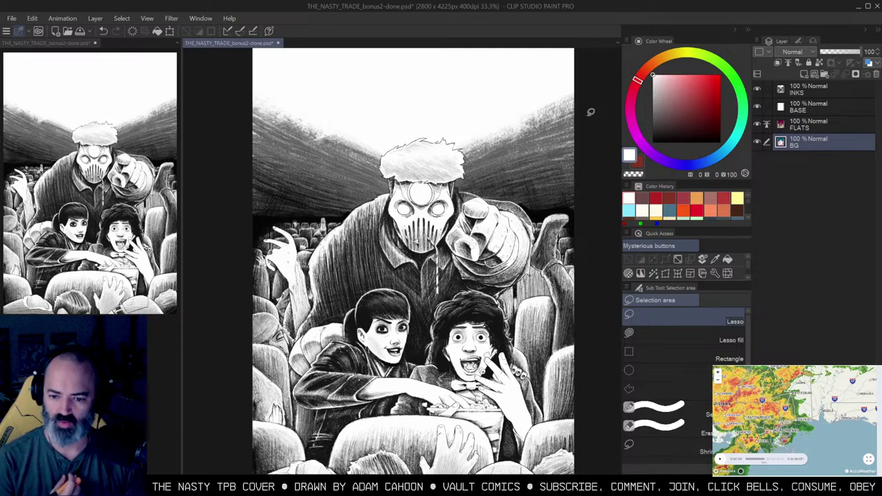
mouse_move(477, 211)
left_mouse_down()
mouse_move(467, 167)
mouse_move(486, 196)
left_mouse_up()
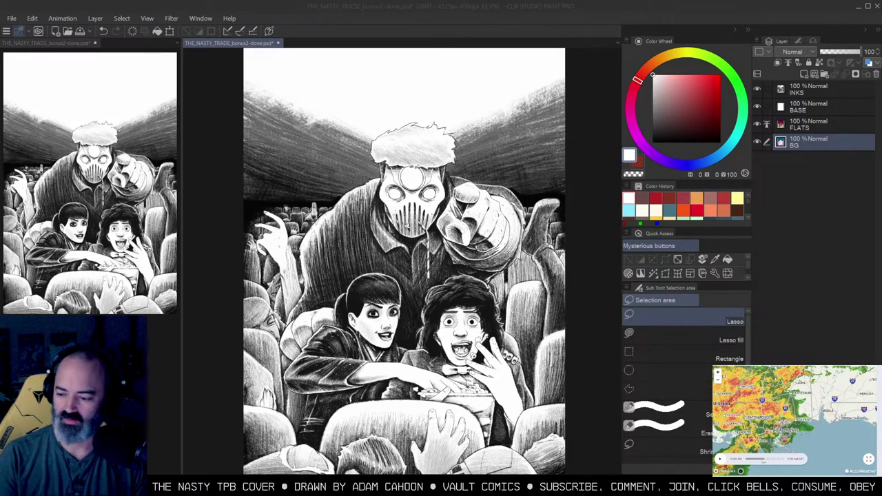
Step: Fill the BASE layer with a muted reddish grey of hue 0, saturation 23 and value 44
left_click(803, 107)
left_click(670, 110)
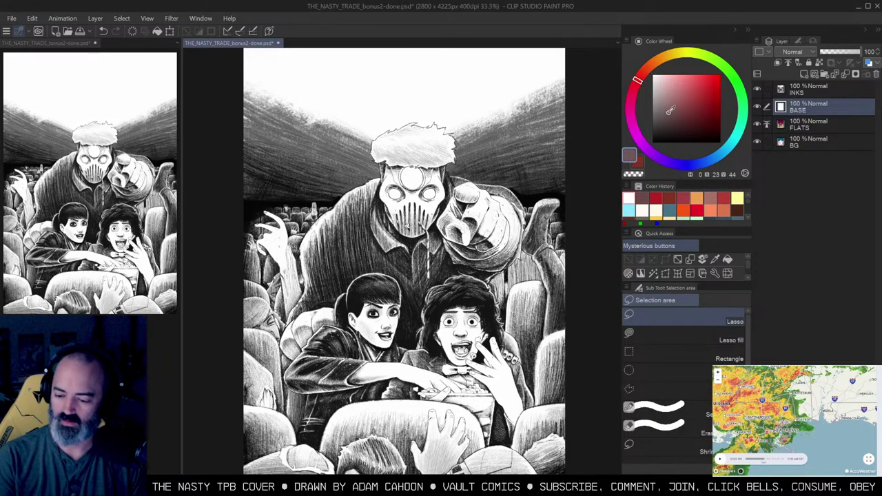
key("g")
left_click(547, 199)
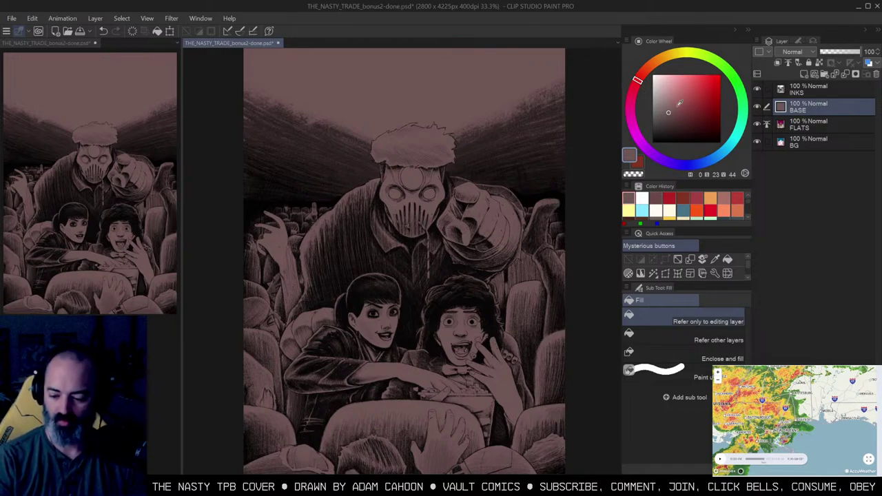
Step: Fill the BASE layer with a muted blue-grey of hue 206, saturation 23 and value 40
left_click(718, 157)
left_click(669, 114)
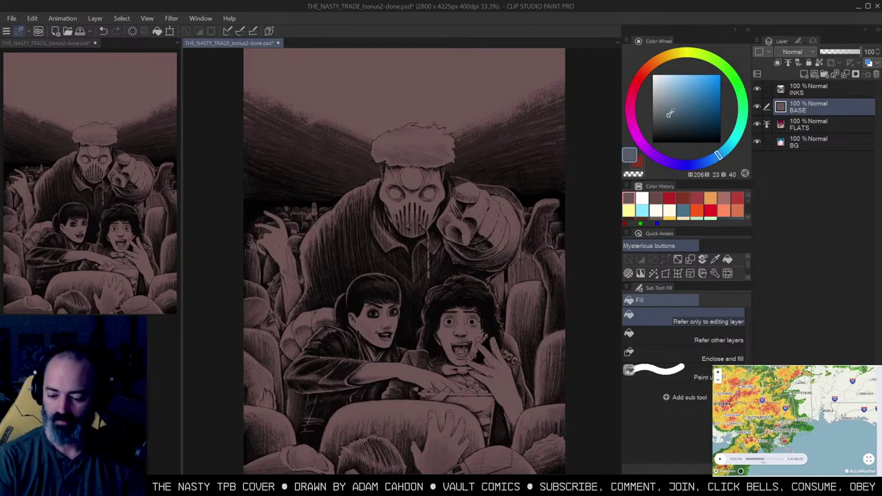
key("m")
key("g")
left_click(487, 213)
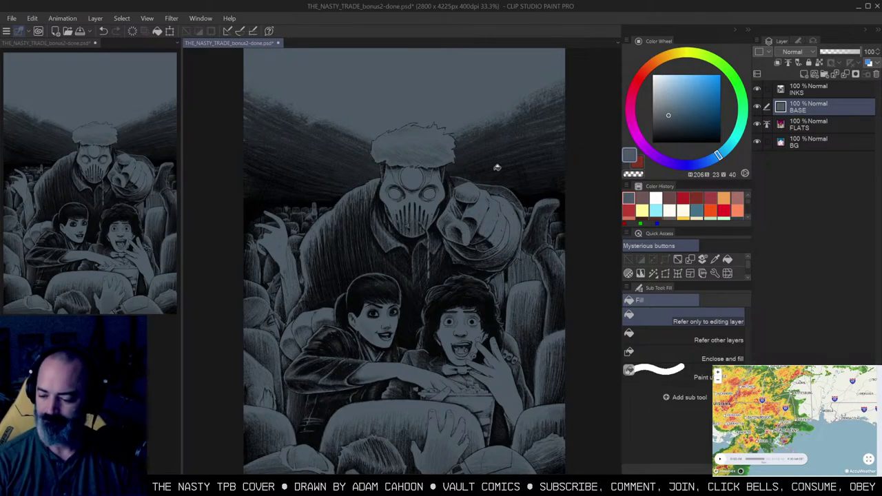
Step: Examine the fine ink linework on the woman's jacket sleeve against the blue-grey base tone
key("m")
left_click_drag(494, 171, 484, 133)
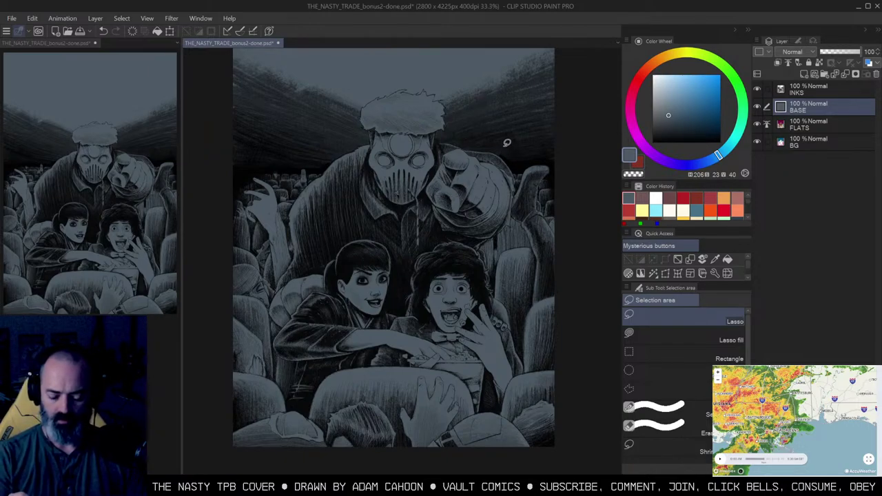
key("ctrl+space")
left_click(460, 242)
left_click(455, 250)
left_click_drag(455, 250, 531, 193)
left_click_drag(472, 222, 547, 213)
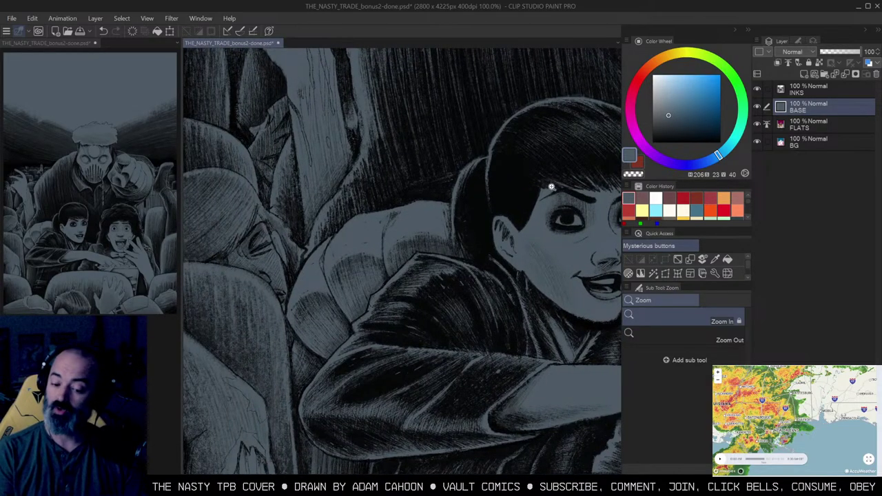
left_click_drag(527, 182, 524, 136)
left_click(476, 214)
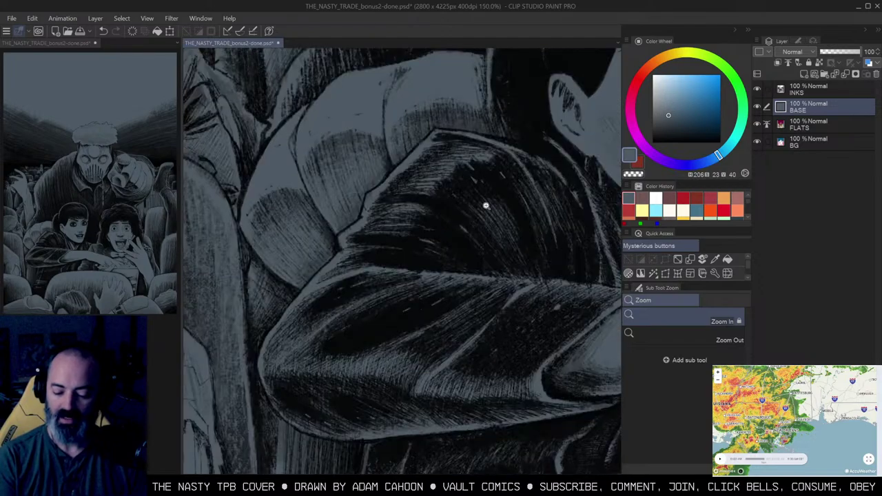
left_click_drag(480, 207, 520, 153)
key("m")
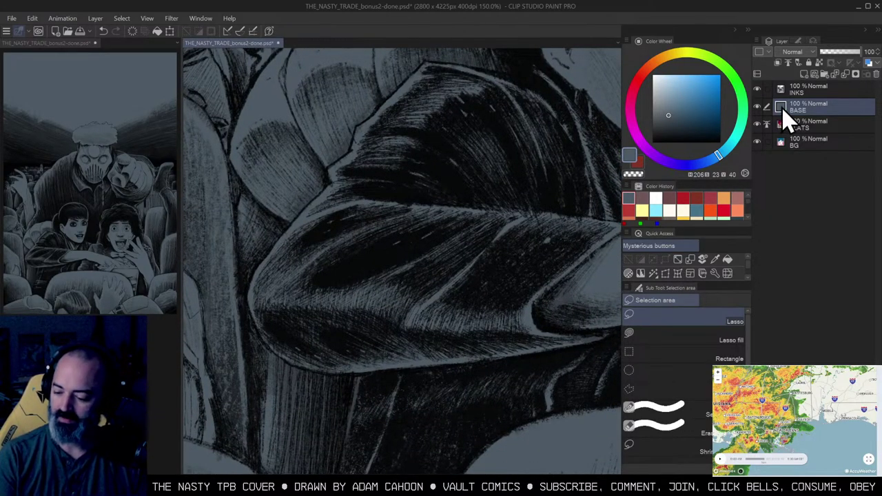
Step: Adjust the luminosity of the BASE layer with the Hue/Saturation/Luminosity correction
key("ctrl+u")
left_click_drag(668, 174, 659, 173)
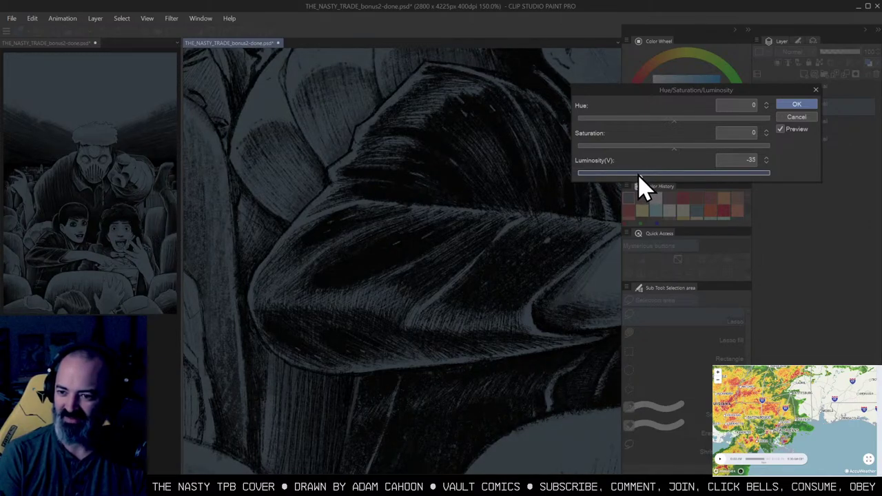
left_click_drag(637, 176, 627, 185)
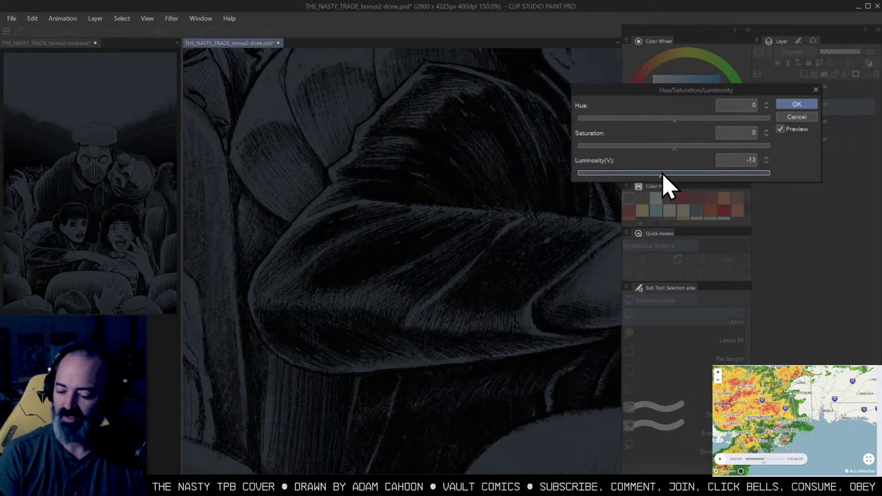
left_click_drag(682, 186, 679, 188)
left_click(797, 104)
Step: Add a new layer above BASE and ready the FRENDEN'S Faux-toshop airbrush with a red of hue 0, saturation 69, value 62
key("ctrl+minus")
left_click_drag(510, 203, 480, 187)
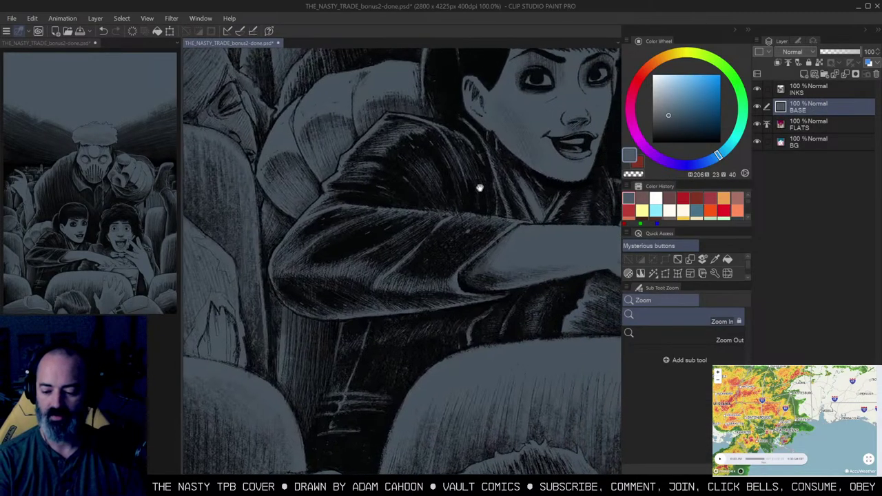
left_click(481, 188, "alt")
left_click(554, 168, "alt")
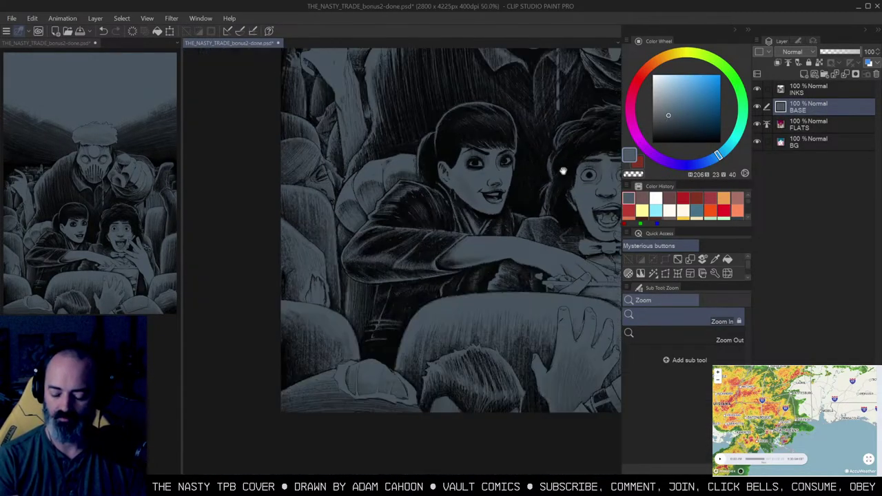
left_click(513, 206, "alt")
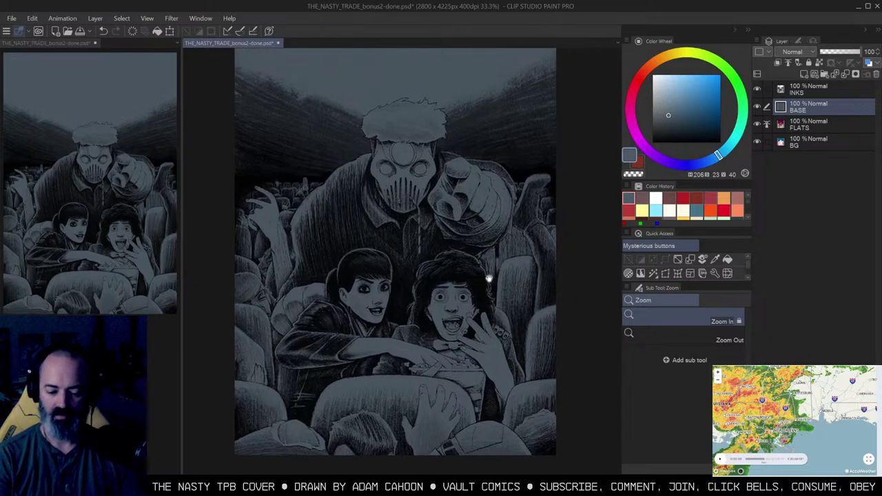
left_click(516, 276)
left_click_drag(522, 279, 530, 212)
key("ctrl+d")
key("b")
left_click_drag(428, 170, 521, 168)
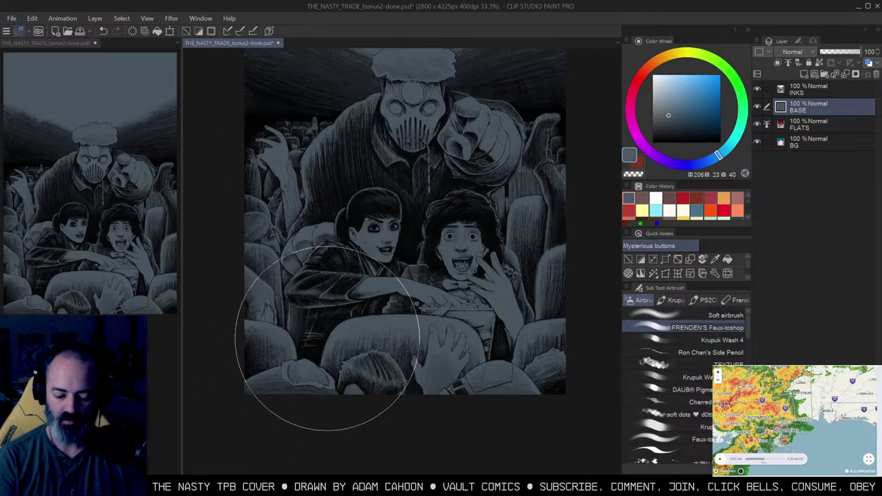
left_click(683, 198)
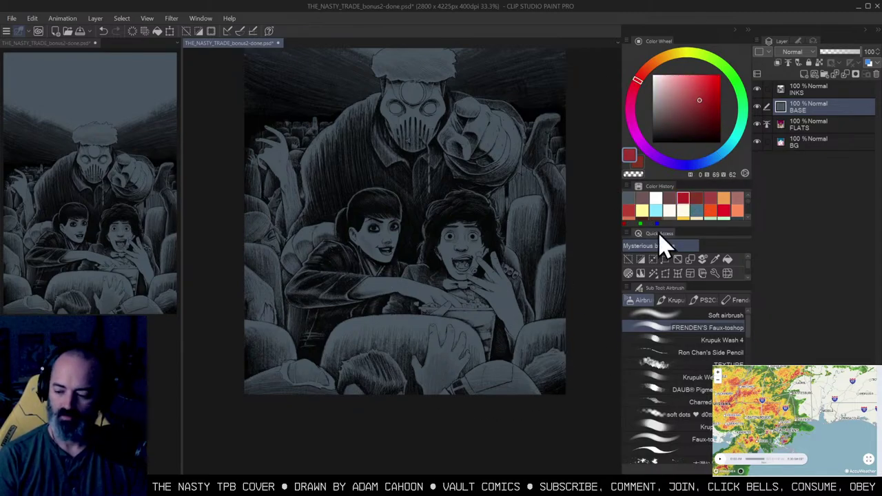
left_click(807, 76)
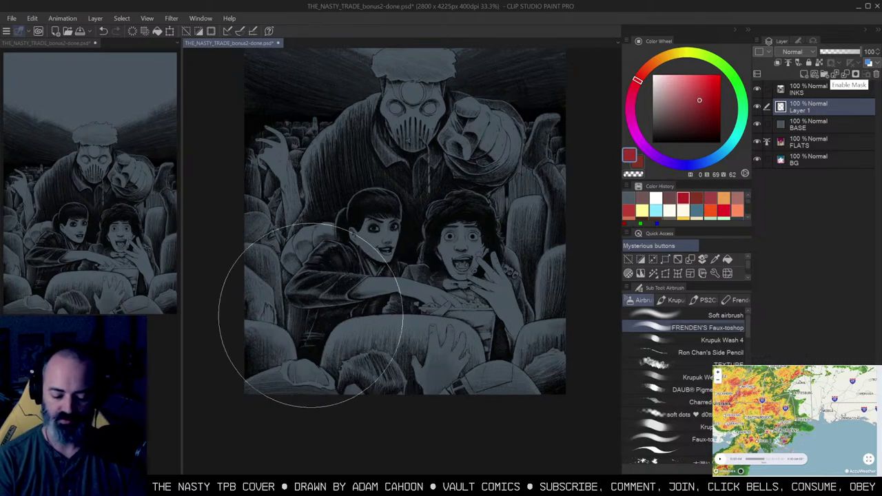
Step: Airbrush a muted red of hue 0, saturation 54 and value 43 over the theatre seats on the new layer
mouse_move(315, 331)
left_mouse_down()
mouse_move(300, 316)
mouse_move(292, 338)
left_mouse_up()
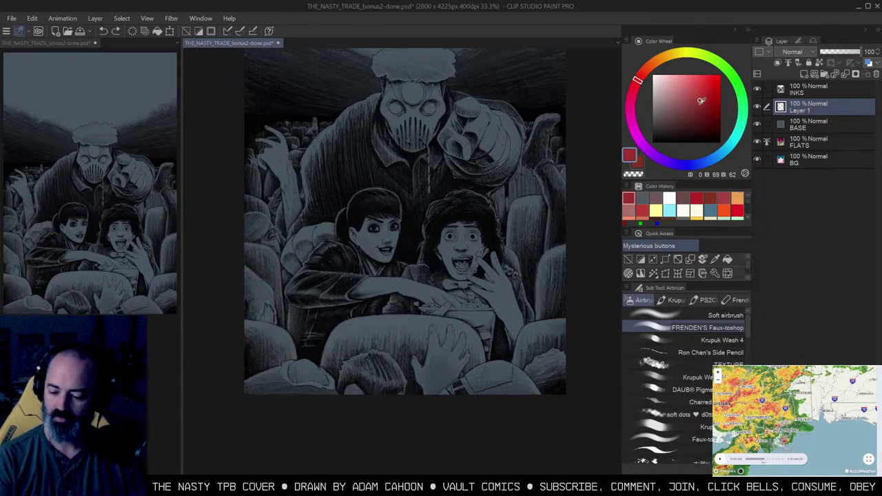
left_click(688, 113)
mouse_move(248, 303)
left_mouse_down()
mouse_move(280, 292)
mouse_move(452, 374)
mouse_move(532, 356)
mouse_move(508, 315)
mouse_move(260, 240)
mouse_move(482, 297)
mouse_move(464, 235)
left_mouse_up()
mouse_move(541, 214)
left_mouse_down()
mouse_move(536, 269)
mouse_move(516, 224)
left_mouse_up()
Step: Select the whole background around the figures, including the seats, and hide the selection outline
key("slash")
left_click(535, 249, "alt")
key("w")
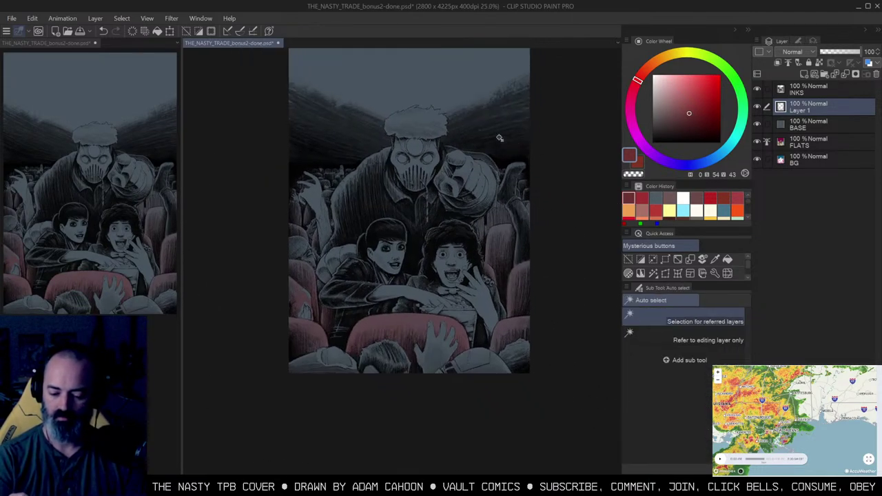
left_click(510, 161)
key("q")
key("q")
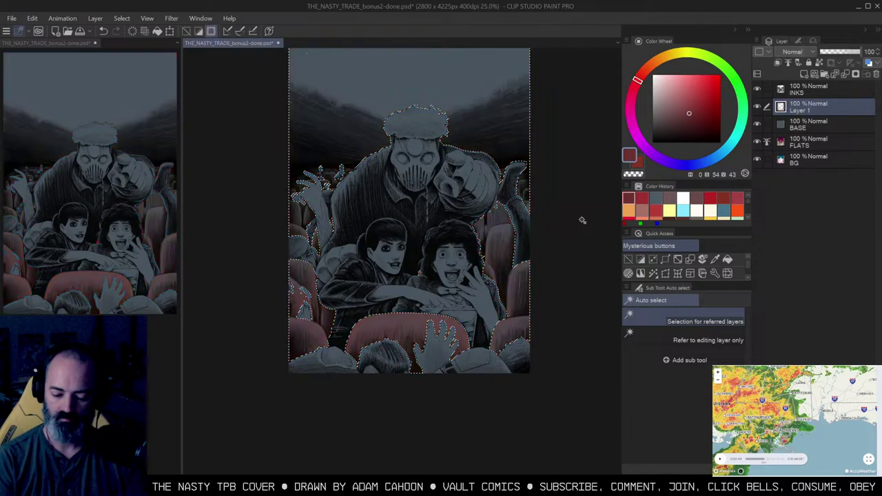
key("ctrl+h")
Step: Airbrush a blue of hue 207, saturation 51 and value 44 over the theatre walls and the upper part of the page
key("b")
left_click(456, 93, "alt")
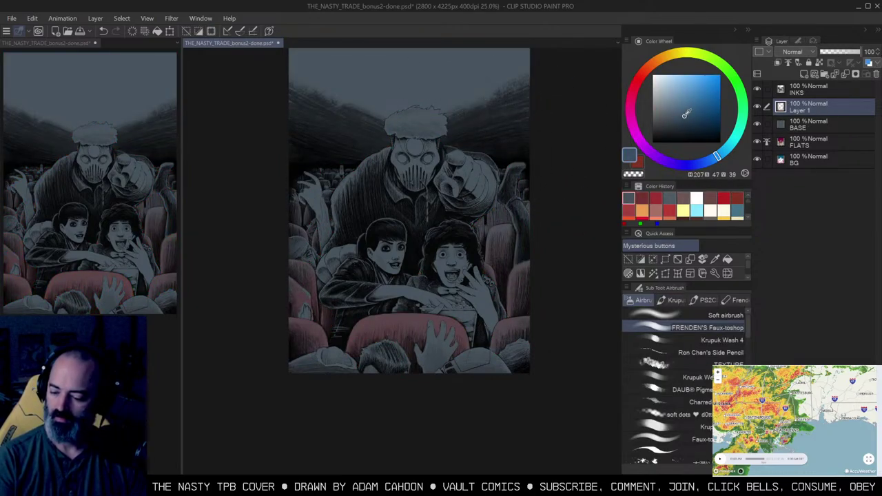
left_click_drag(448, 131, 443, 148)
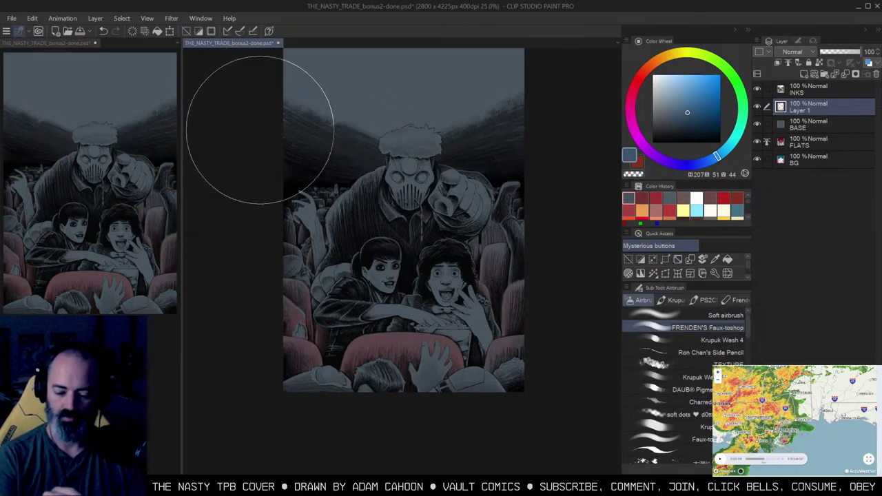
left_click_drag(260, 130, 406, 155)
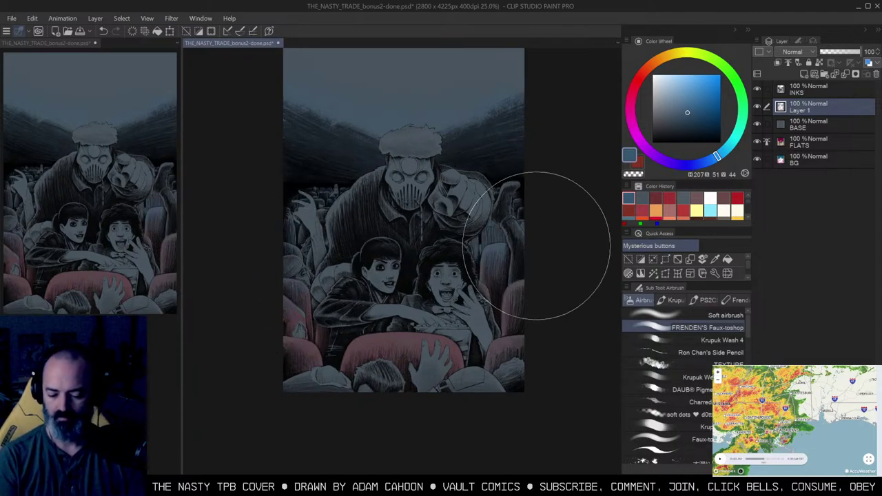
key("m")
key("b")
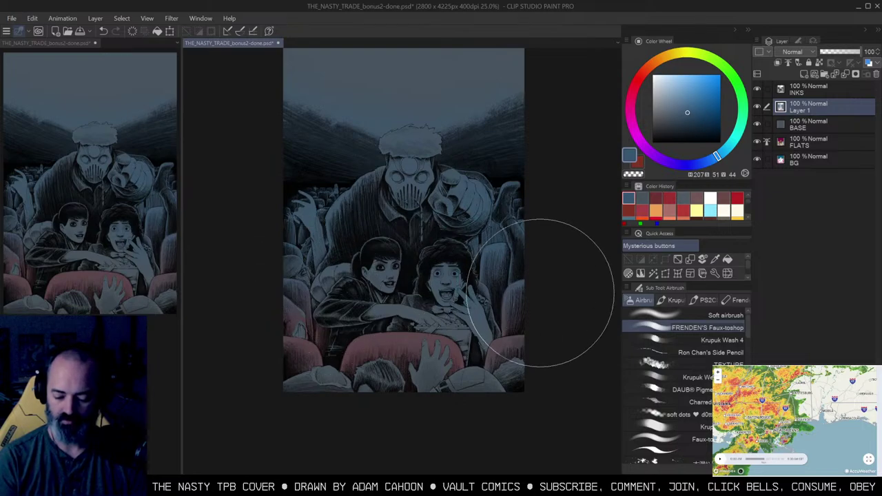
Step: Blend sampled muted reds (339/19/35 and 344/21/35) over the lower crowd and a sampled blue-grey (206/34/39) over the upper area
left_click(377, 331, "alt")
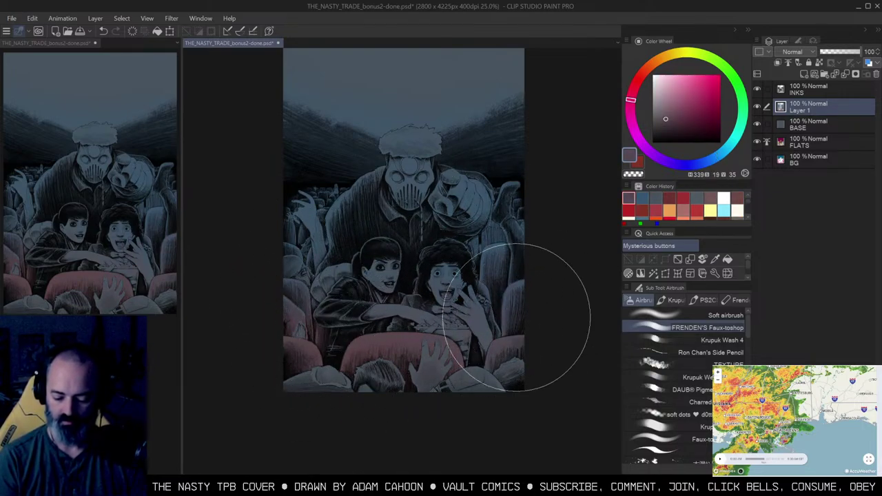
left_click(362, 342, "alt")
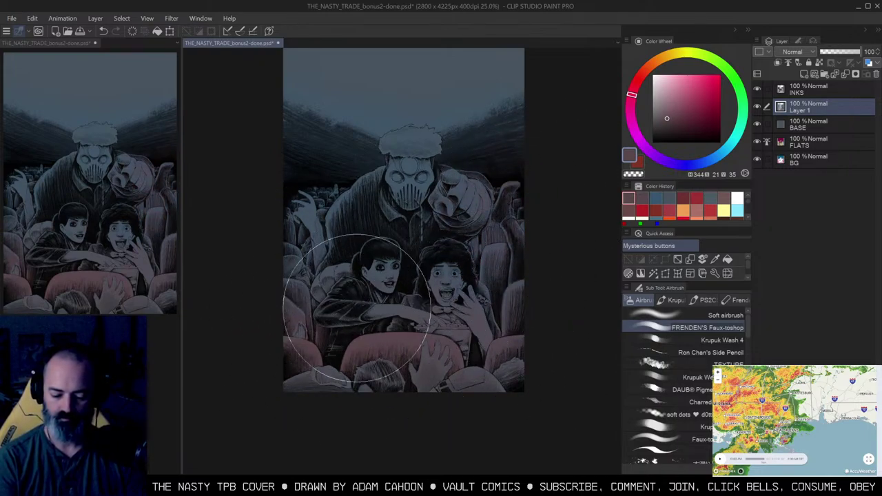
left_click(294, 92, "alt")
mouse_move(339, 159)
left_mouse_down()
mouse_move(439, 227)
mouse_move(452, 211)
left_mouse_up()
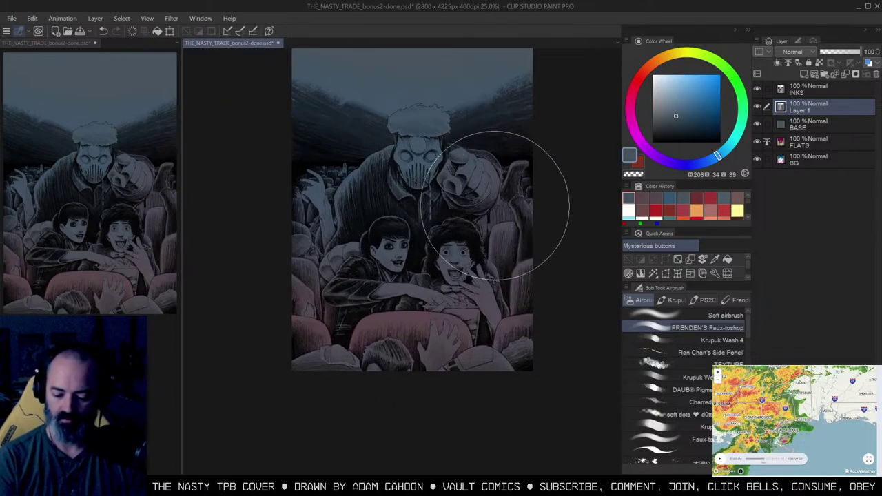
mouse_move(528, 147)
left_mouse_down()
mouse_move(512, 199)
mouse_move(537, 162)
left_mouse_up()
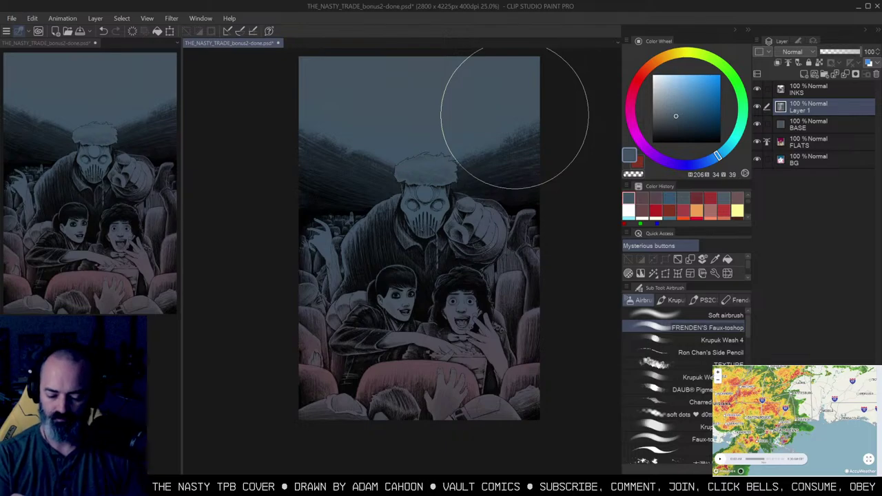
left_click_drag(515, 189, 501, 169)
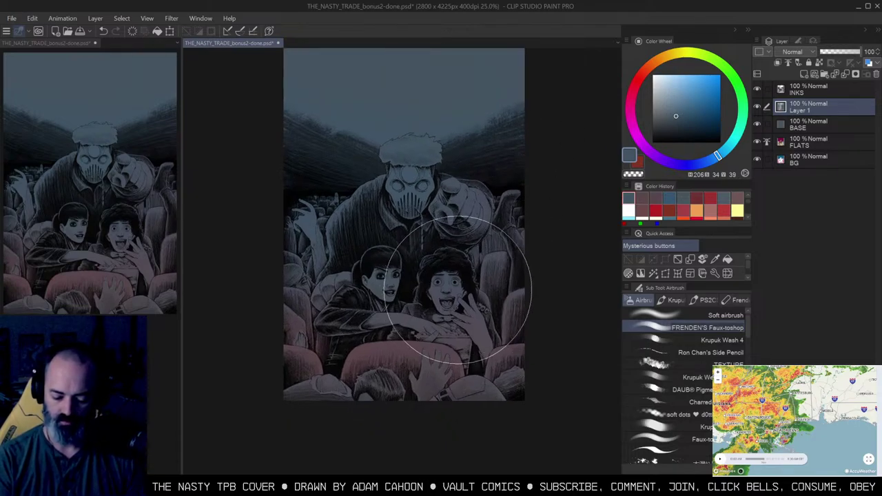
left_click_drag(473, 287, 481, 266)
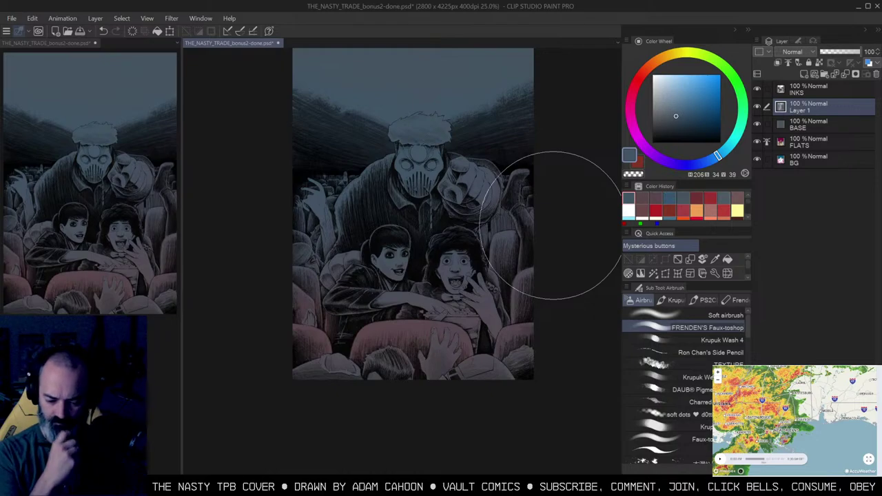
left_click_drag(550, 225, 556, 247)
Step: Select the seating area and airbrush a darker blue-grey of hue 206, saturation 31 and value 30 over the back rows
key("w")
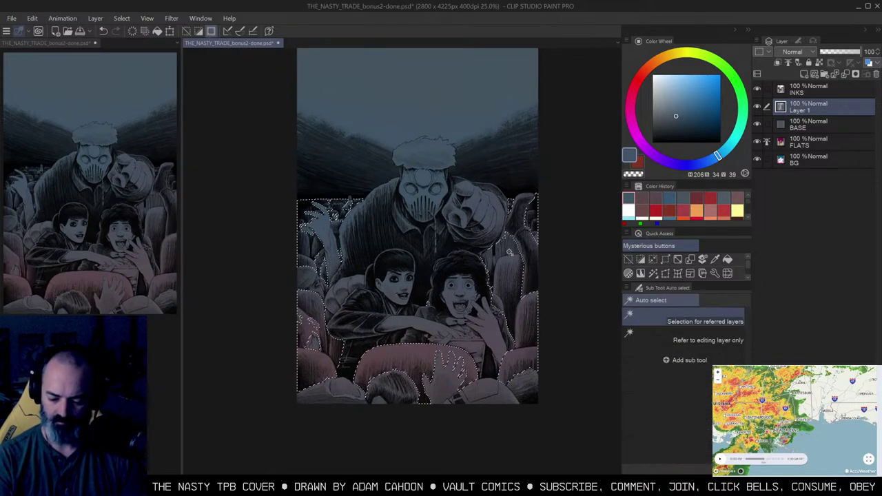
left_click(677, 119)
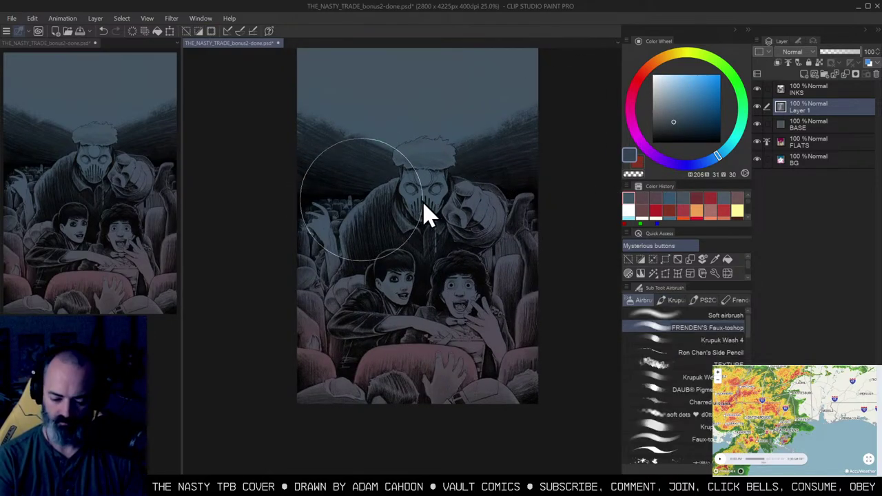
left_click_drag(423, 211, 315, 216)
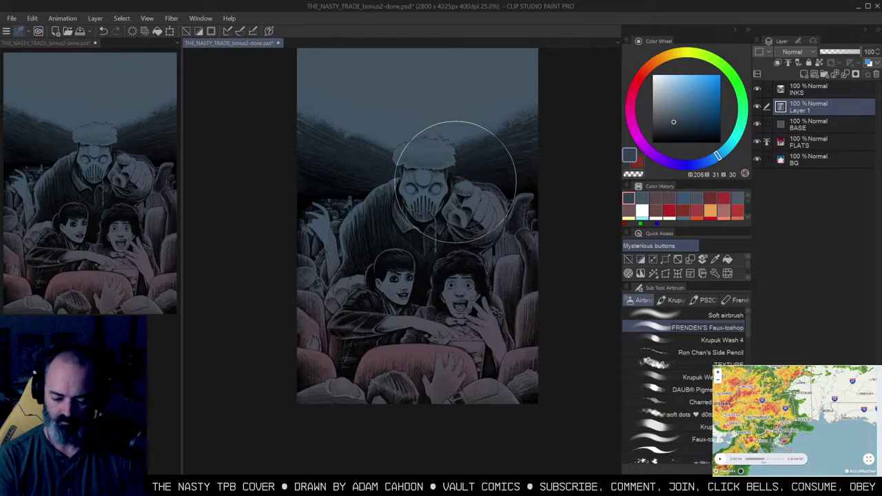
Step: Select the walls and seats around the figures and check the selected area with Quick Mask
key("w")
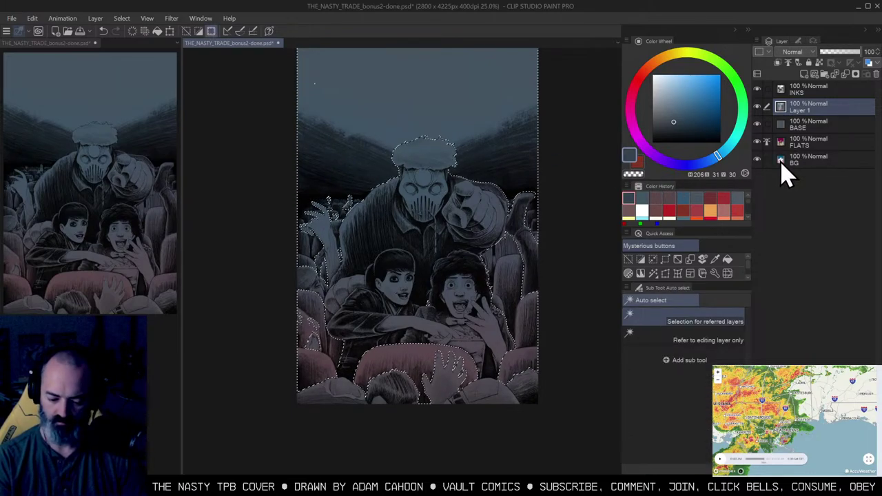
key("m")
key("ctrl+m")
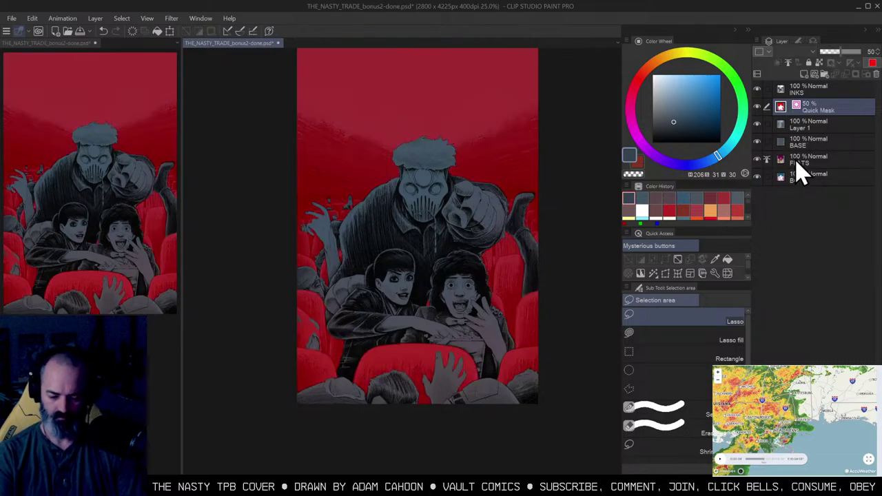
key("ctrl+m")
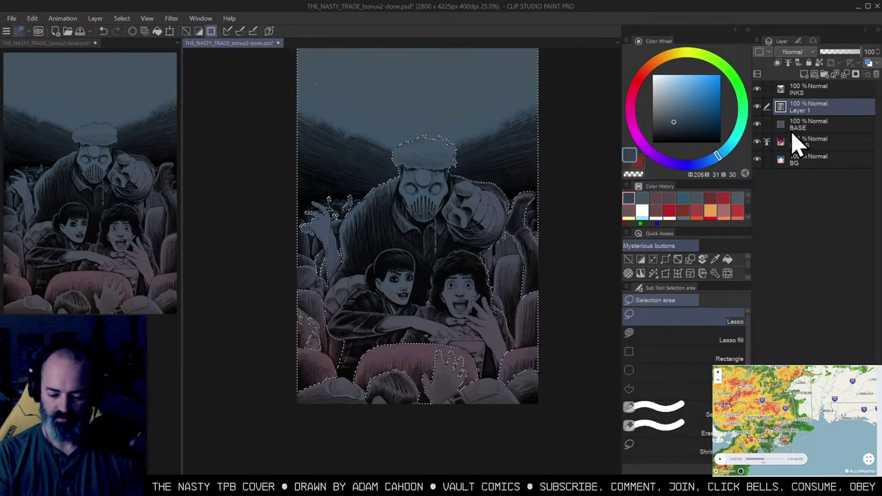
key("ctrl+m")
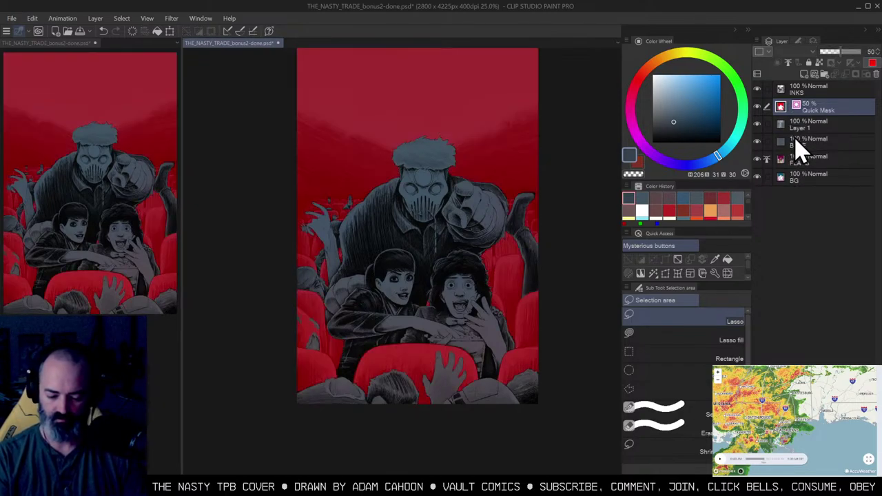
key("ctrl+m")
Step: Add the small distant hands and figures among the back rows to the background selection with the Lasso
key("ctrl+space")
left_click(332, 201)
left_click(335, 201)
left_click(341, 201)
left_click(348, 201)
left_click_drag(366, 203, 424, 172)
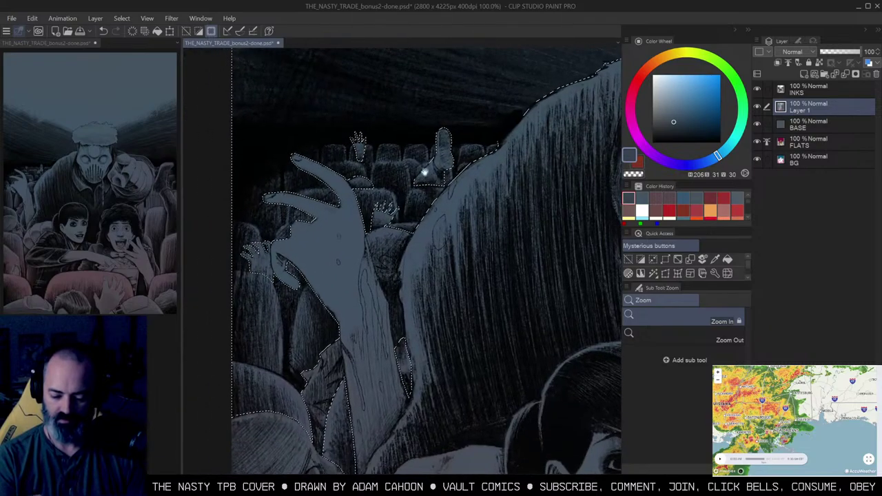
key("m")
left_click_drag(392, 222, 371, 225)
left_click_drag(359, 187, 581, 79)
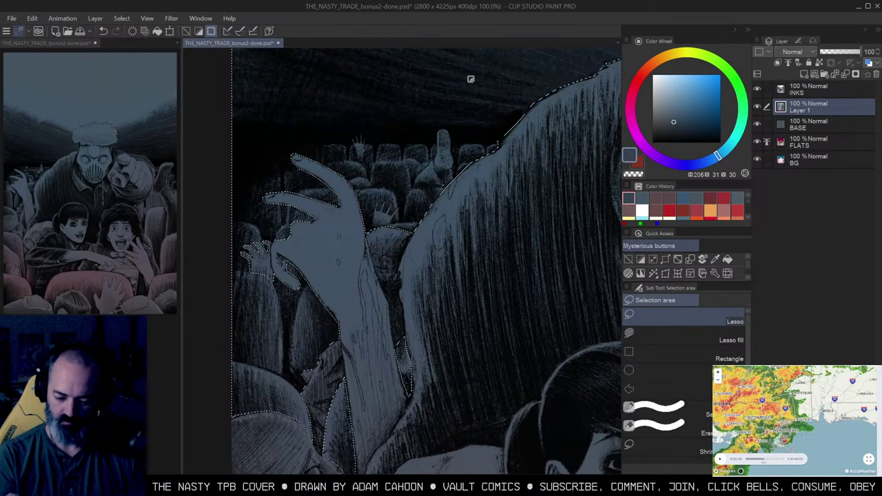
Step: Check the extended background selection around the large raised hand and the back rows
key("/")
scroll(507, 246, "down", 2)
left_click_drag(514, 238, 522, 183)
key("q")
key("ctrl+m")
scroll(427, 186, "up", 2)
key("w")
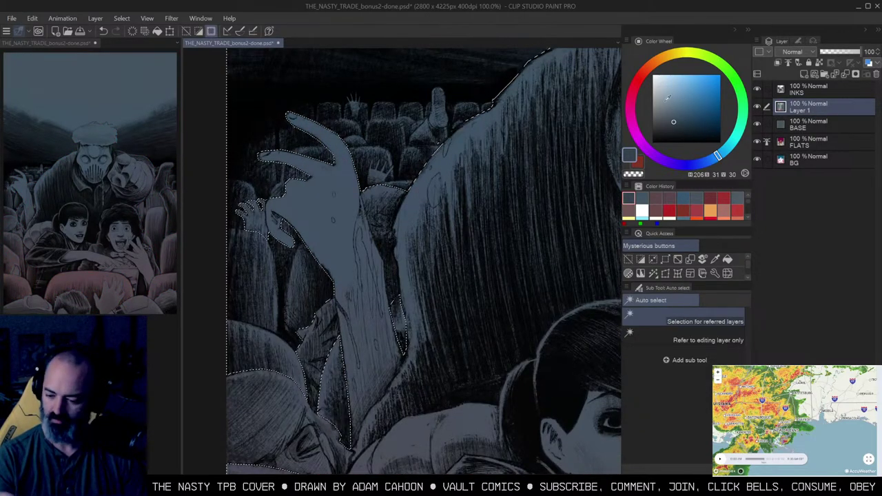
Step: Add the seat between the raised arm and the masked figure's shoulder to the selection, with Auto select set to referred layers
left_click(703, 338)
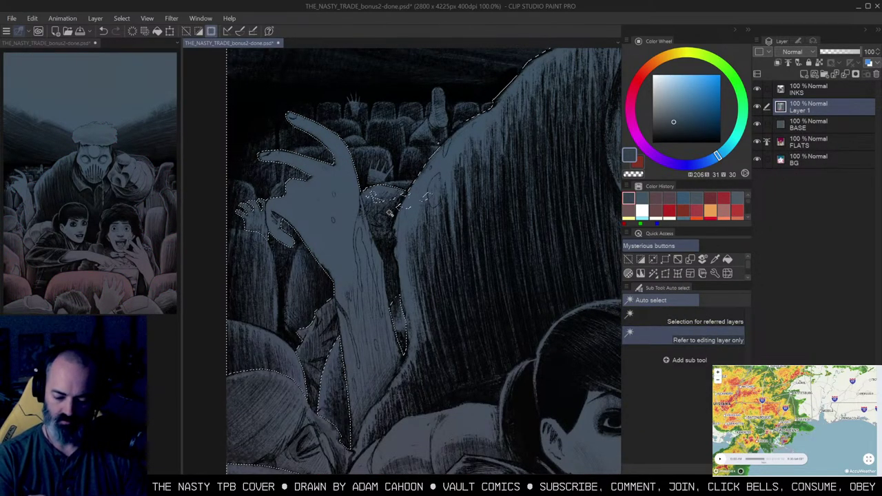
left_click(740, 321)
left_click(408, 185)
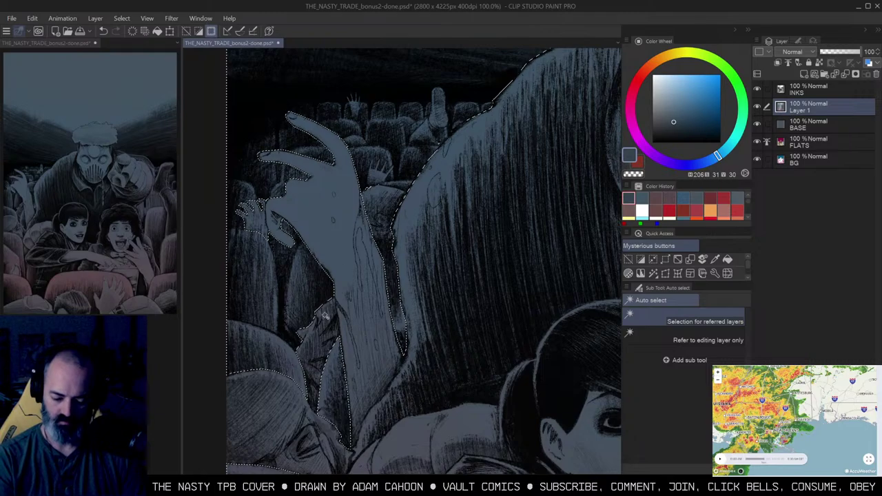
Step: Check the background selection across the whole cover with Quick Mask
key("slash")
left_click(453, 235, "alt")
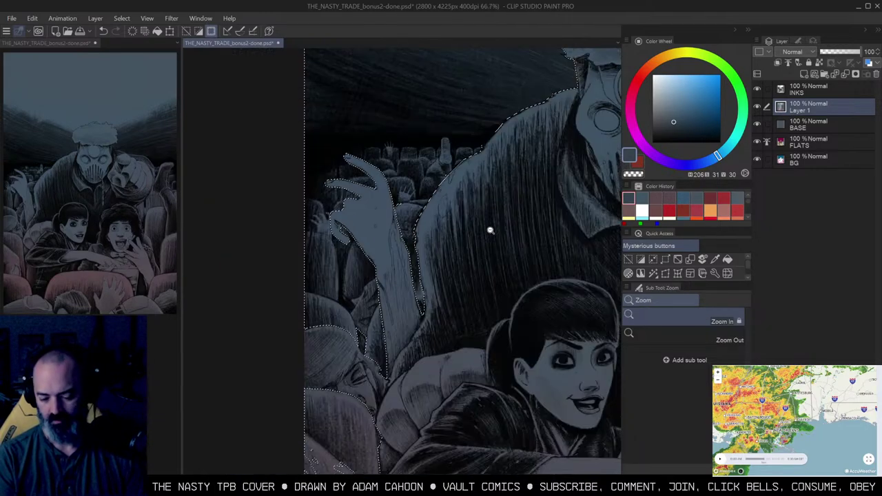
left_click(497, 229, "alt")
left_click_drag(557, 227, 436, 226)
scroll(464, 256, "down", 1)
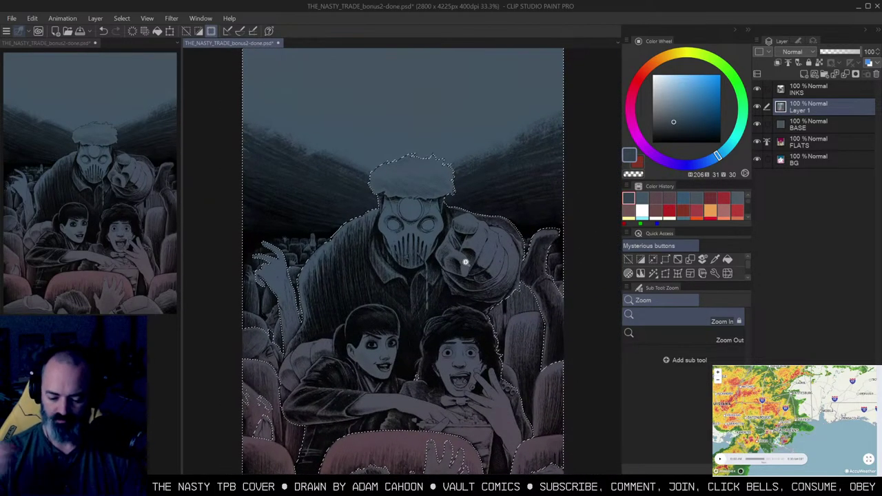
left_click_drag(495, 198, 497, 142)
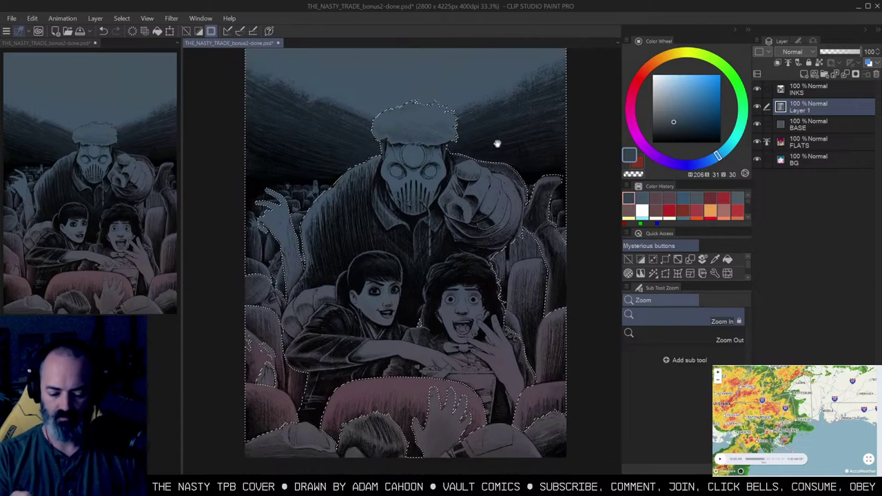
key("ctrl+m")
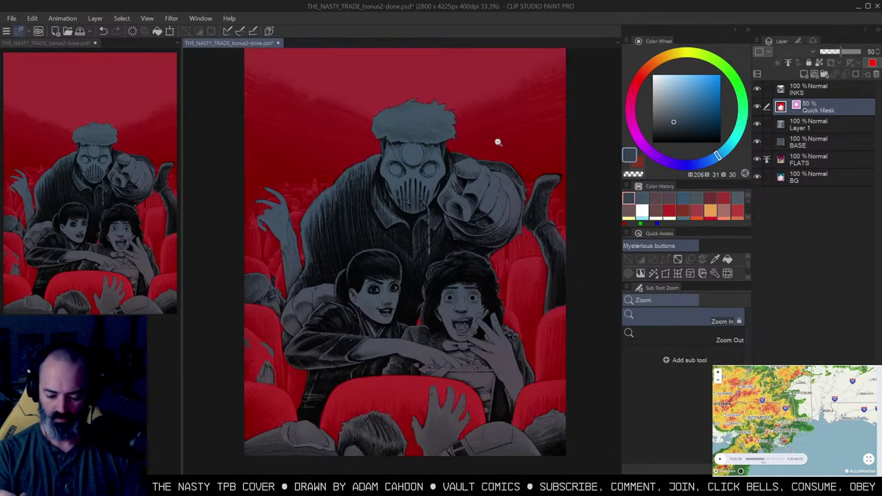
key("ctrl+m")
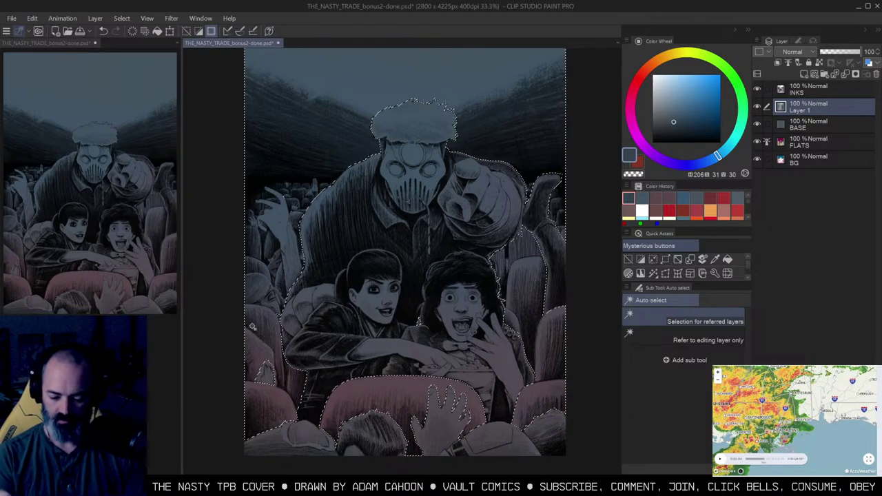
Step: Add the raised arms and the seated audience member beside the main figures to the selection, checking it with Quick Mask
key("ctrl+m")
key("ctrl+m")
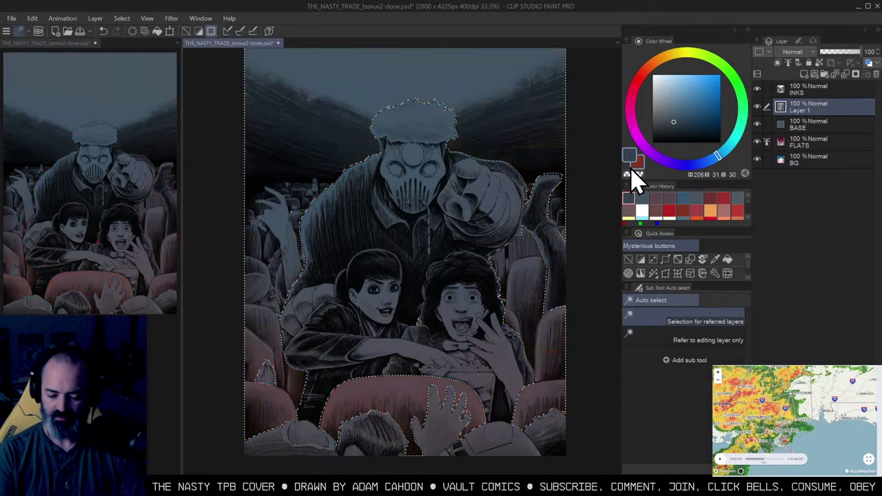
key("ctrl+m")
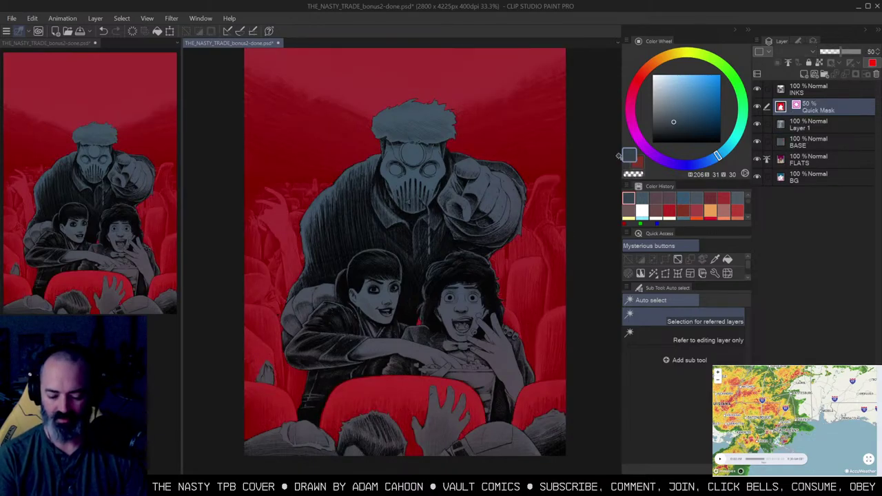
key("ctrl+m")
Step: Add the small hand gripping the seat at the cover's left side to the selection with the Lasso and check the Quick Mask
key("m")
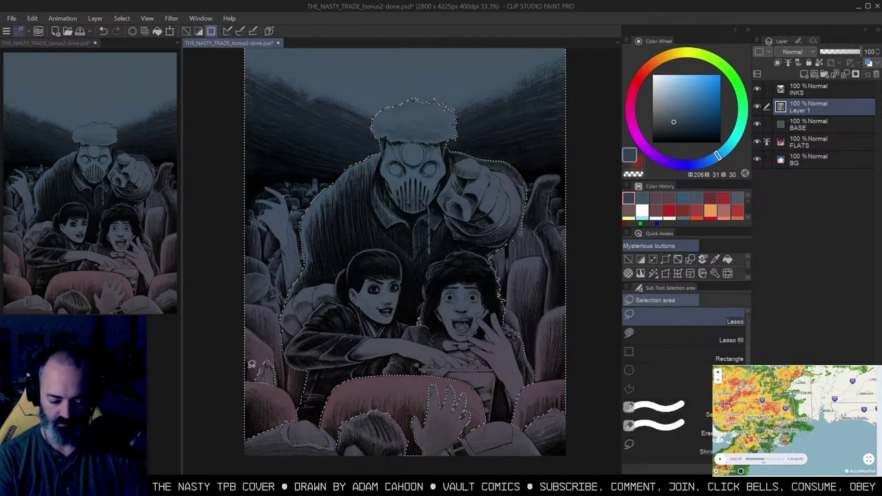
key("ctrl+m")
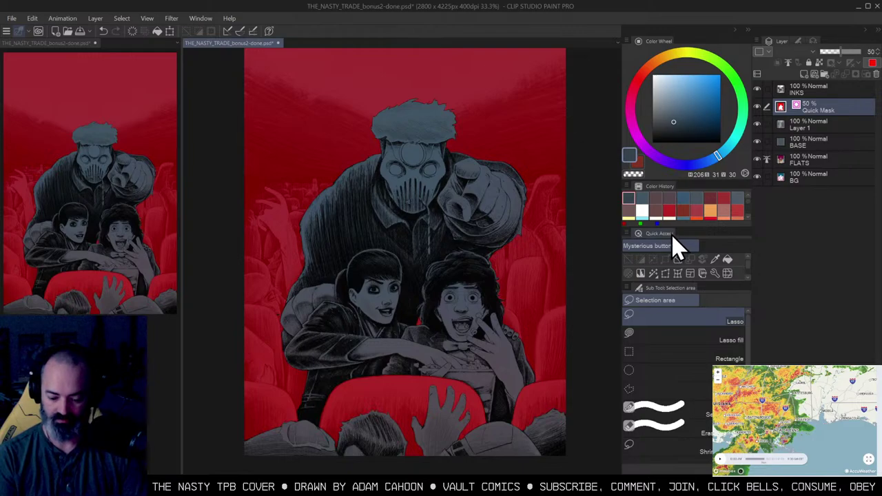
key("ctrl+m")
key("w")
scroll(480, 335, "down", 3)
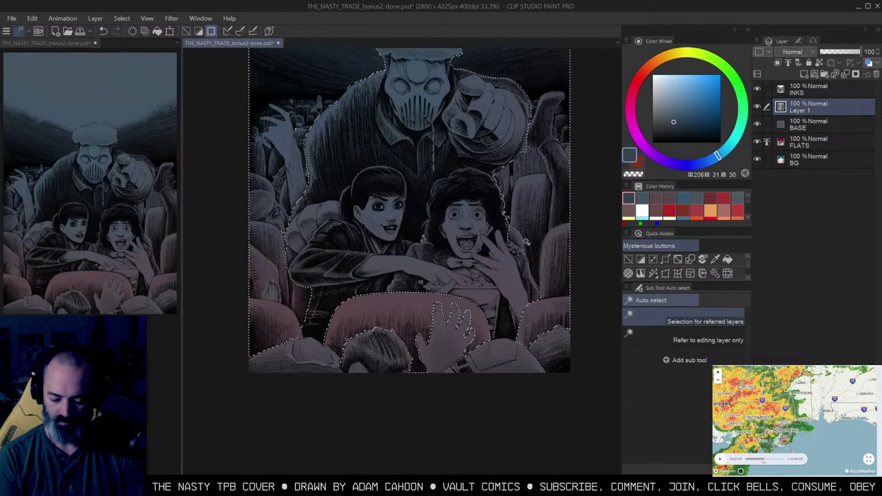
key("ctrl+m")
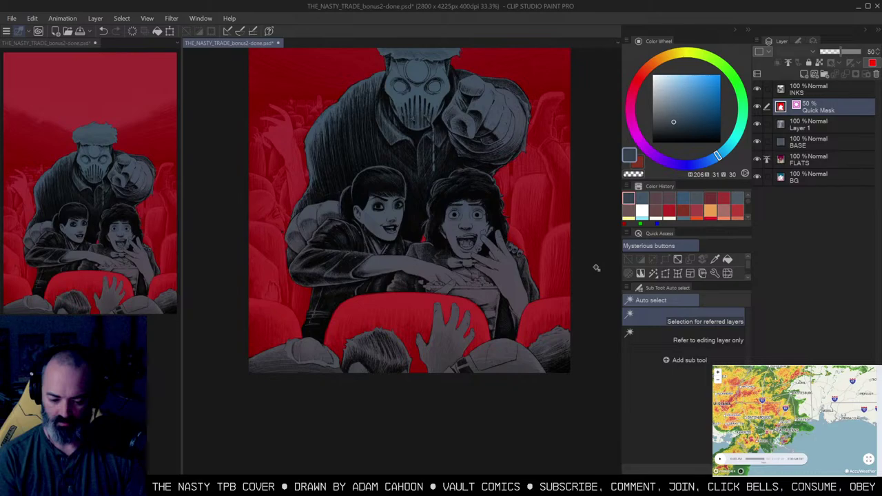
key("ctrl+m")
Step: Subtract the front-row seat in the cover's lower left corner from the selection with the Lasso
left_click_drag(455, 197, 506, 197)
left_click(342, 299, "ctrl")
left_click_drag(342, 299, 427, 206)
key("m")
left_click_drag(345, 197, 420, 212)
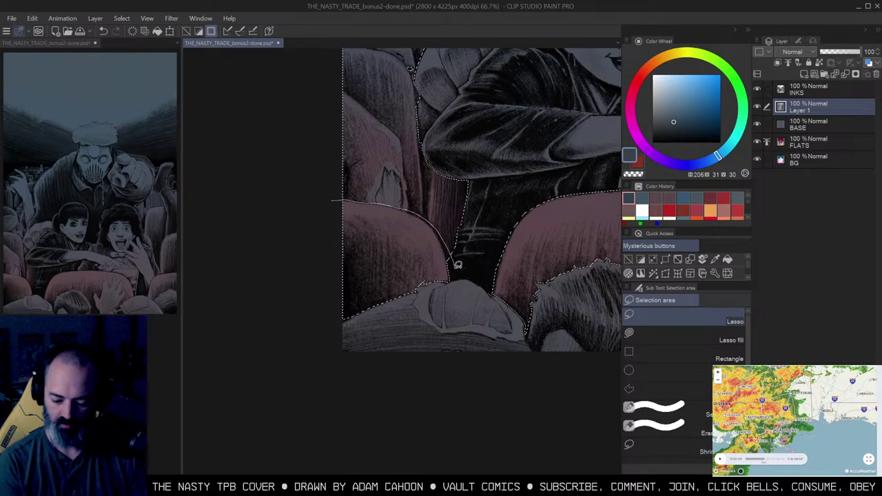
left_click_drag(275, 343, 274, 343)
left_click_drag(566, 265, 518, 263)
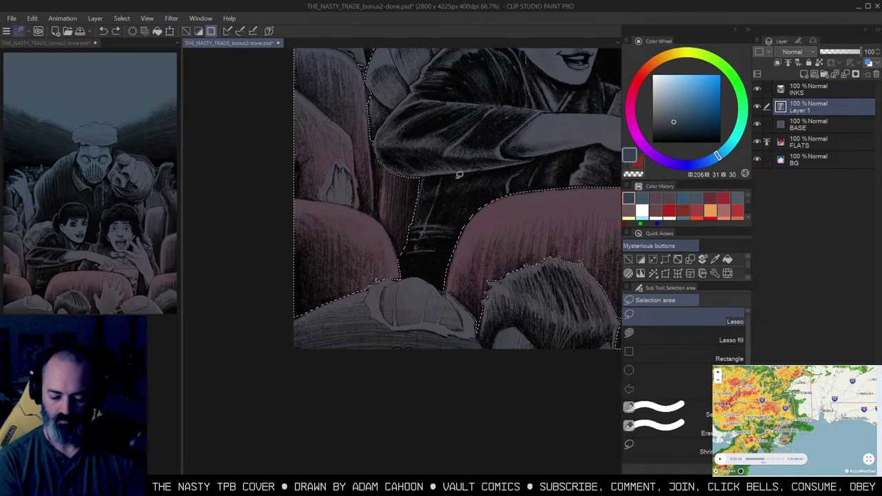
left_click_drag(286, 194, 350, 202)
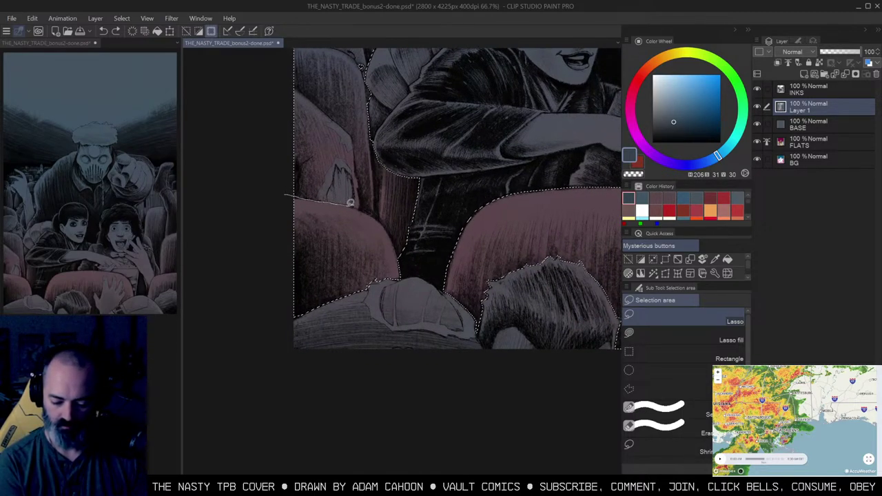
left_click_drag(321, 319, 286, 323)
Step: Subtract the large central front-row seat around the raised hand from the selection with the Lasso
left_click_drag(540, 253, 361, 282)
left_click_drag(482, 256, 501, 226)
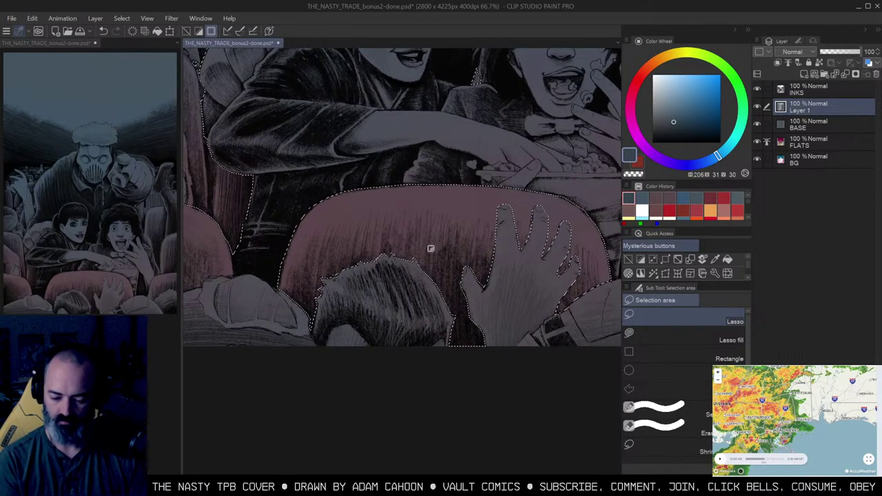
left_click_drag(382, 173, 583, 176)
mouse_move(543, 341)
left_mouse_down()
mouse_move(250, 376)
mouse_move(249, 309)
left_mouse_up()
Step: Subtract the front-row seat in the cover's lower right corner from the selection and check the result with Quick Mask
left_click(529, 300, "alt")
left_click_drag(529, 297, 337, 297)
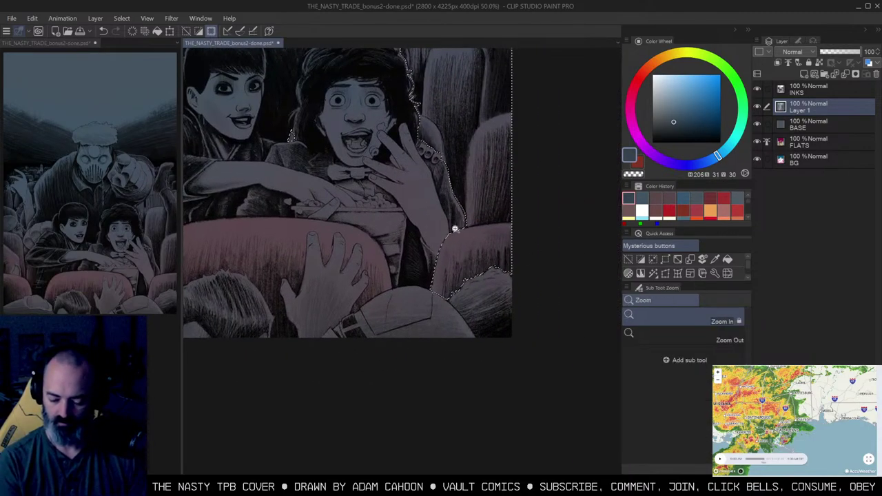
scroll(467, 217, "up", 1)
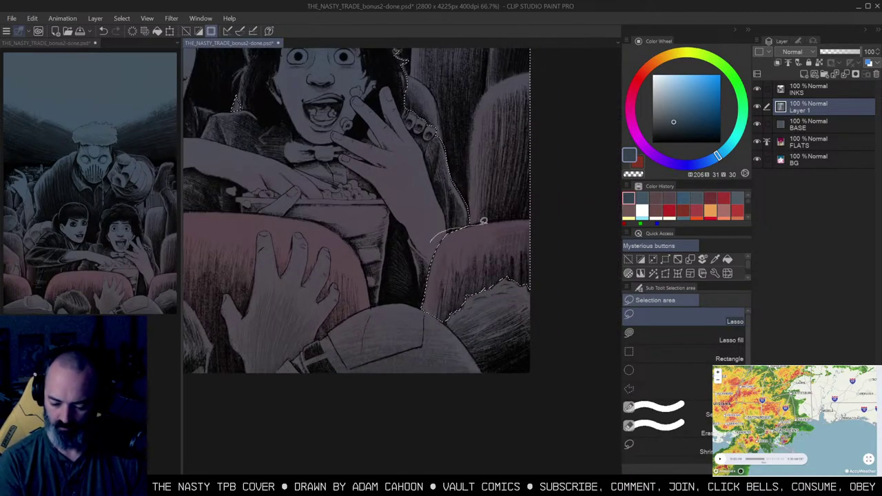
left_click(470, 170, "alt")
mouse_move(475, 158)
left_mouse_down()
mouse_move(502, 173)
mouse_move(492, 234)
left_mouse_up()
left_click(501, 171, "alt")
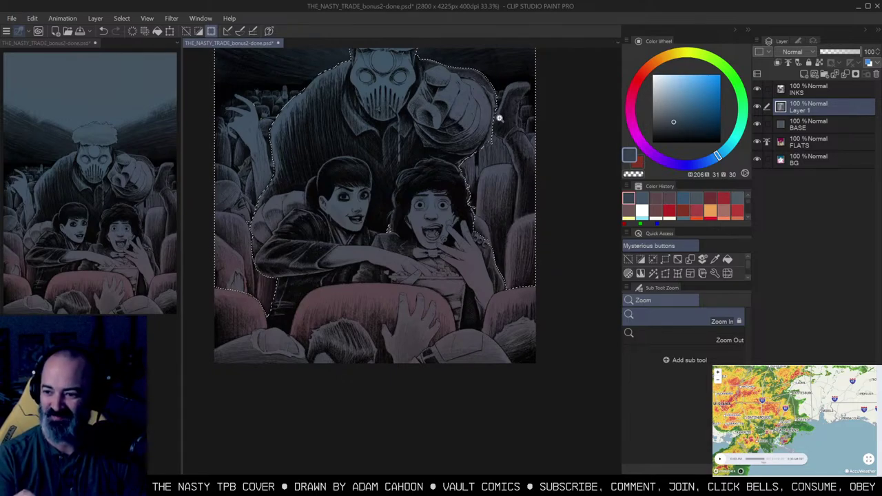
key("ctrl+m")
key("ctrl+minus")
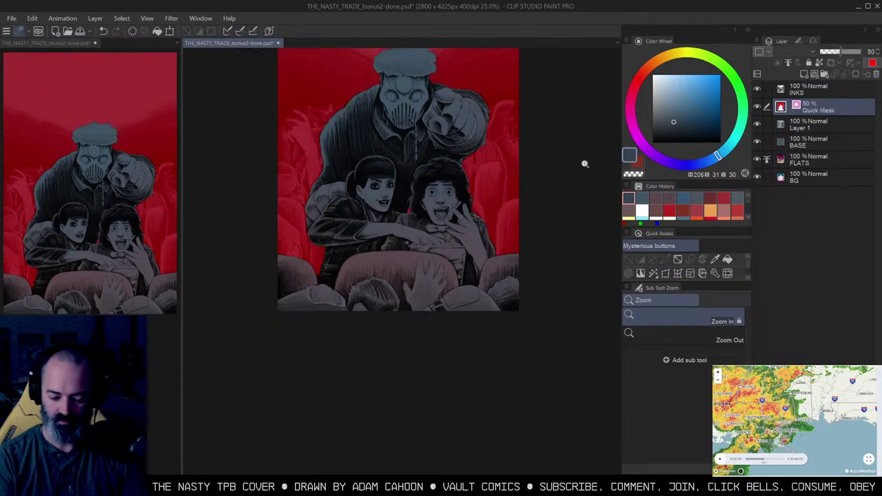
key("ctrl+m")
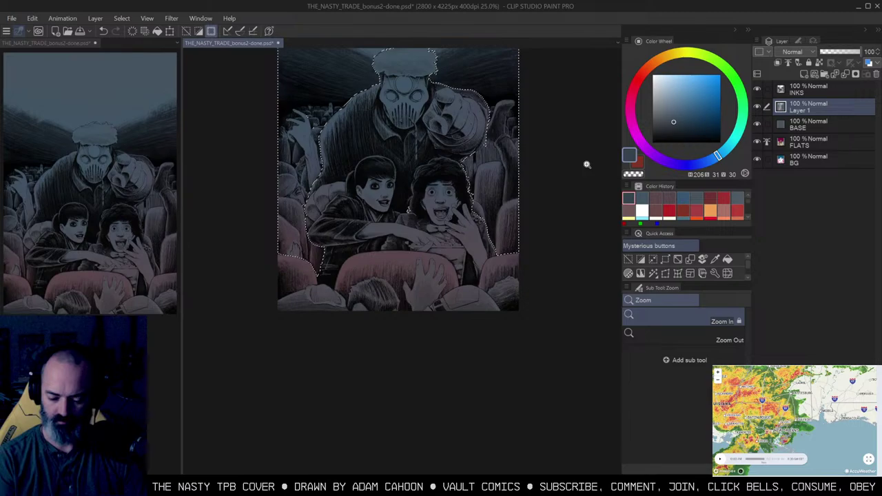
Step: Subtract the second-row seat at the cover's right edge from the selection with the Lasso and check it with Quick Mask
left_click(491, 199)
key("m")
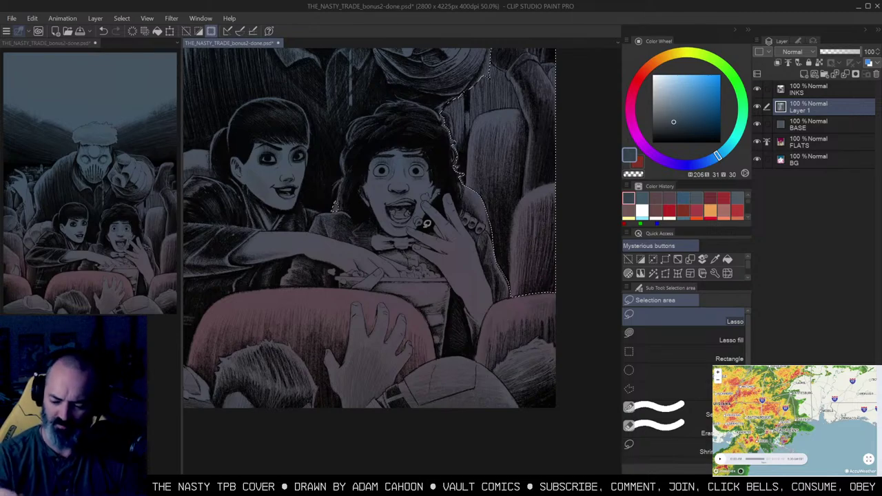
key("alt")
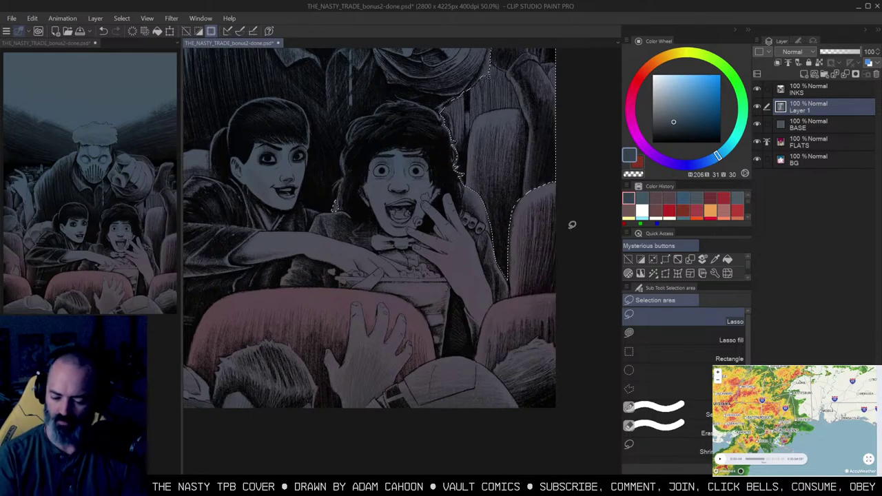
key("slash")
left_click(518, 241, "alt")
left_click_drag(538, 220, 600, 217)
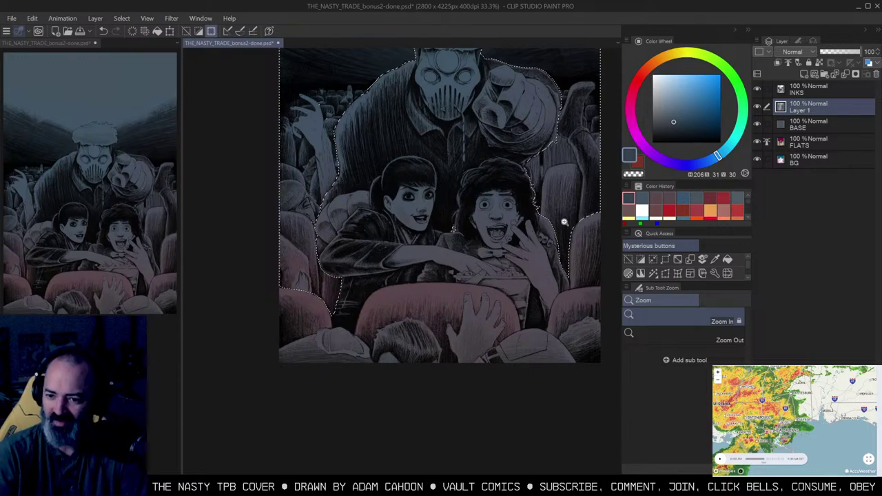
key("q")
key("q")
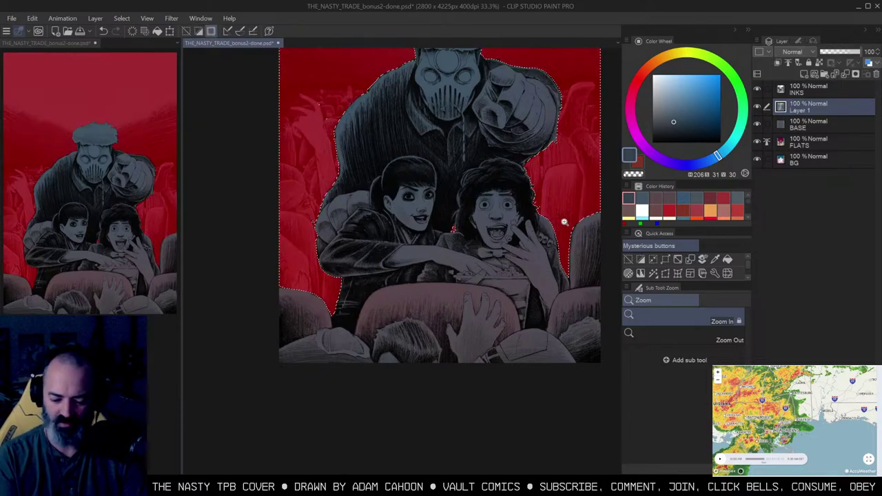
left_click(345, 223)
left_click_drag(346, 222, 456, 167)
left_click(446, 174)
key("ctrl+space")
left_click(414, 177)
key("m")
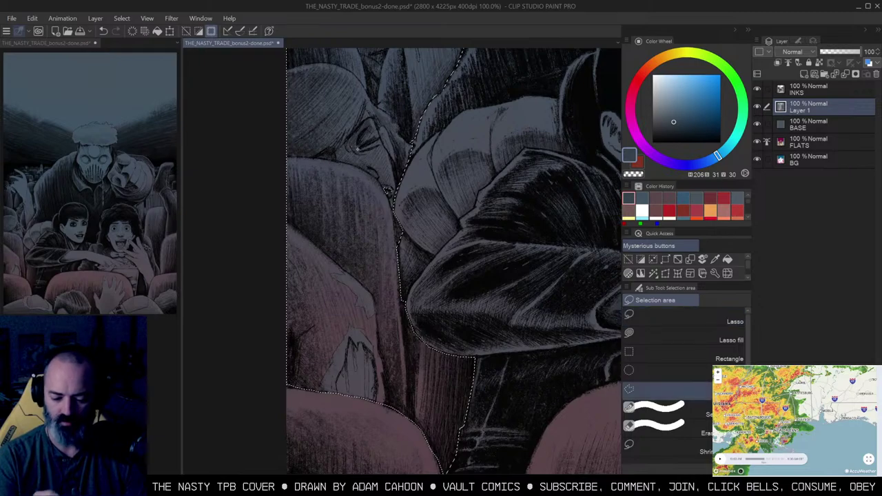
key("alt")
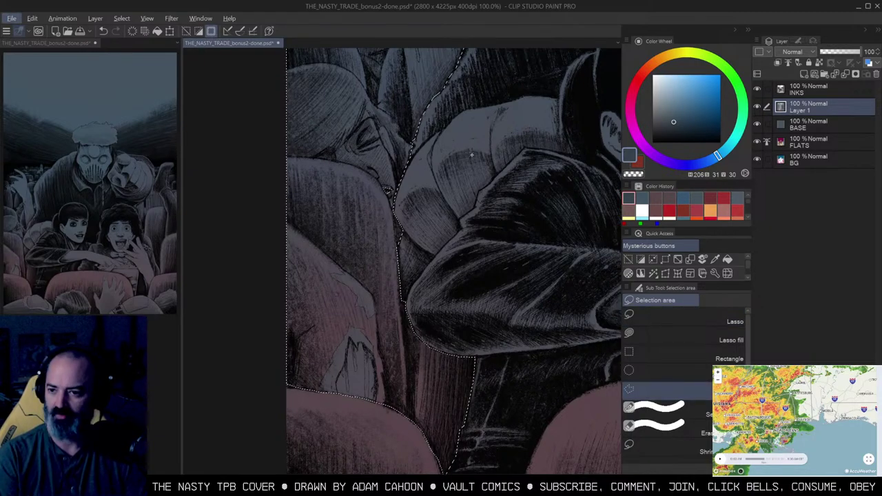
left_click_drag(493, 172, 399, 145)
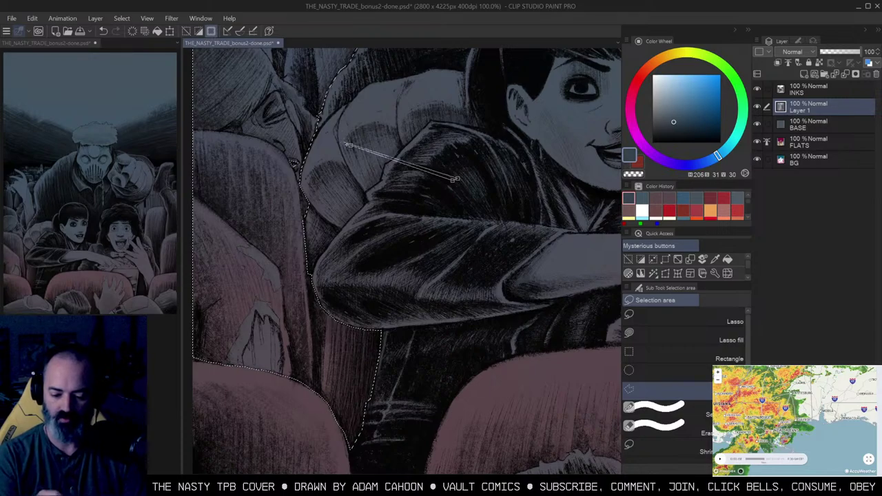
left_click(452, 186, "alt")
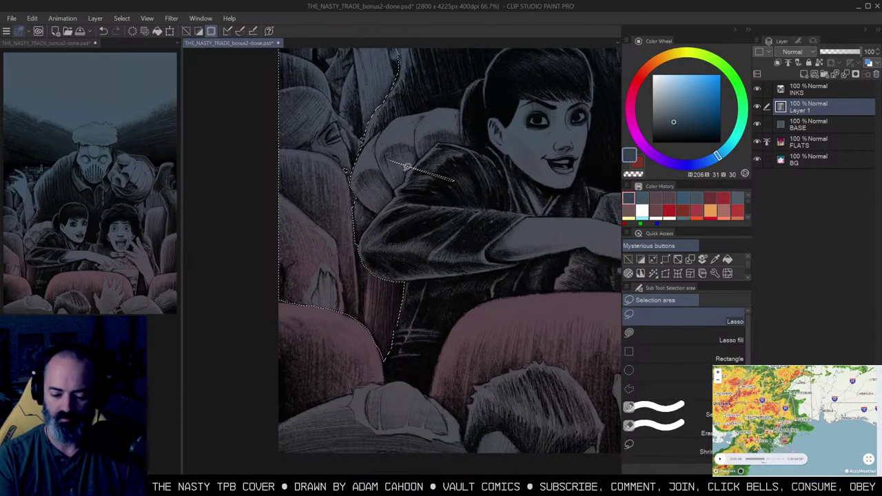
mouse_move(388, 165)
left_mouse_down()
mouse_move(446, 145)
mouse_move(392, 177)
mouse_move(376, 163)
left_mouse_up()
Step: Check the selection with Quick Mask and subtract the second-row seats at the cover's left edge, including the small hand, with the Lasso
left_click(440, 185, "alt")
left_click(439, 215, "alt")
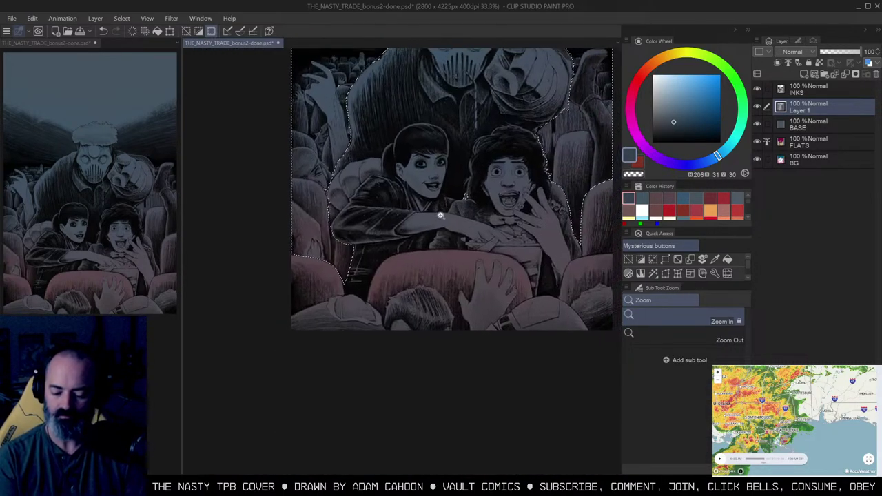
key("q")
key("ctrl+m")
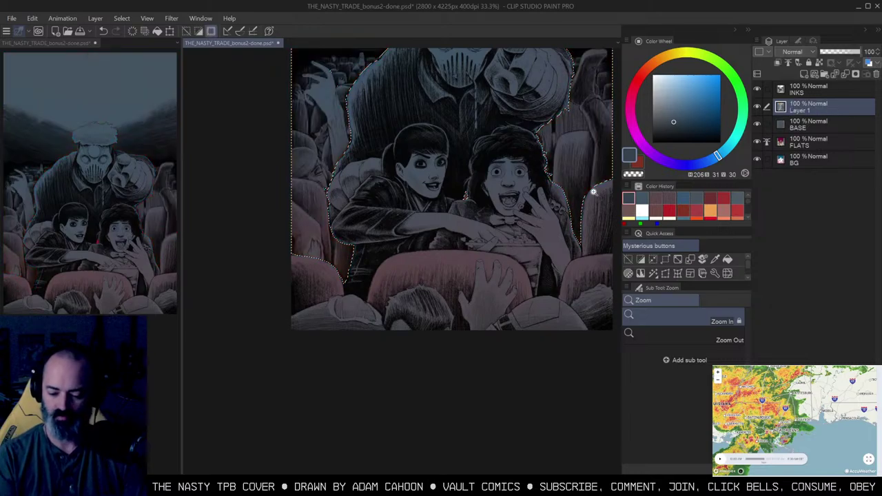
scroll(442, 165, "up", 2)
left_click_drag(442, 165, 485, 158)
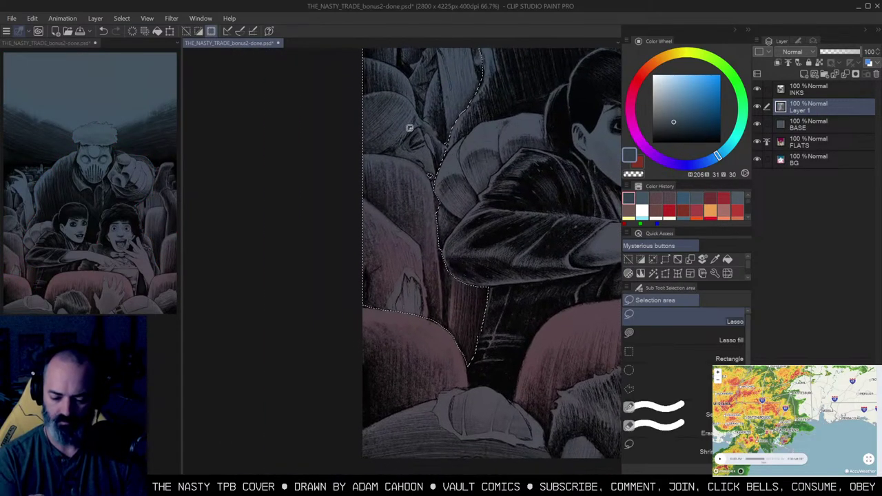
key("shift+space")
mouse_move(414, 111)
left_mouse_down()
mouse_move(469, 150)
mouse_move(444, 151)
mouse_move(481, 202)
mouse_move(468, 253)
mouse_move(451, 278)
left_mouse_up()
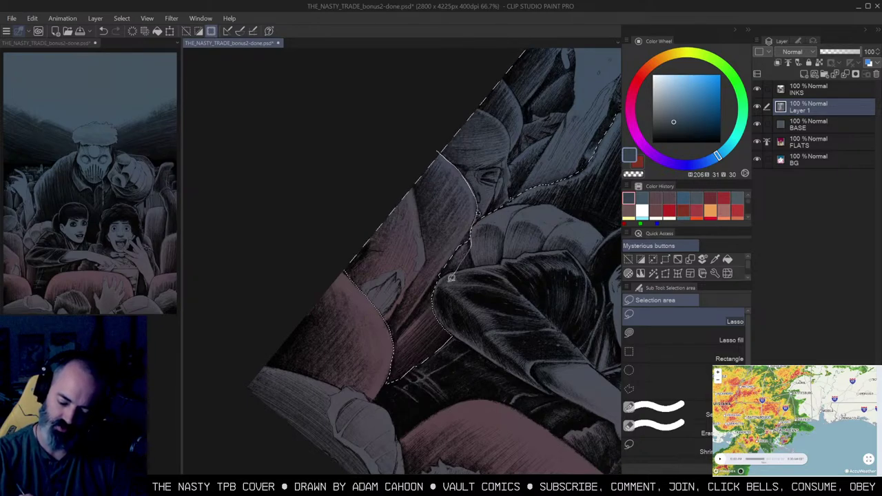
mouse_move(443, 309)
left_mouse_down()
mouse_move(394, 410)
mouse_move(428, 159)
left_mouse_up()
left_click_drag(535, 169, 379, 232)
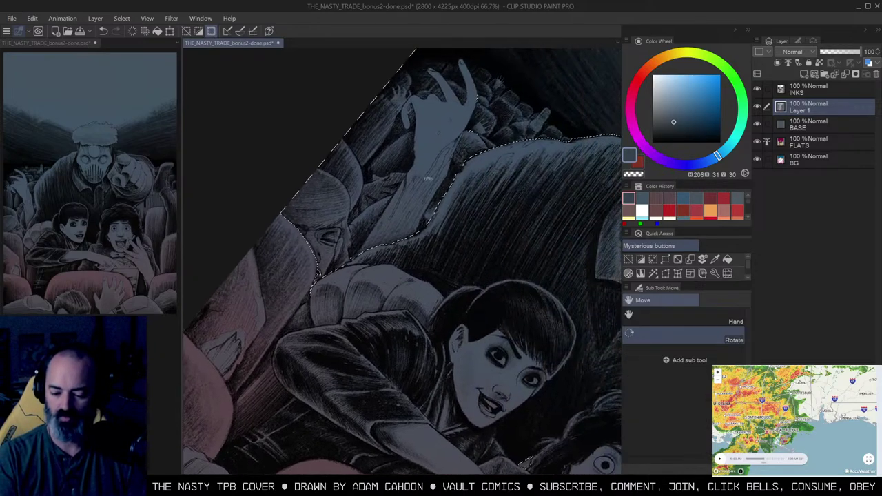
Step: Check the background selection across the whole cover with Quick Mask, comparing it with the unmasked artwork
left_click_drag(545, 113, 455, 68)
key("ctrl+space")
left_click_drag(455, 142, 417, 143)
left_click_drag(553, 164, 411, 168)
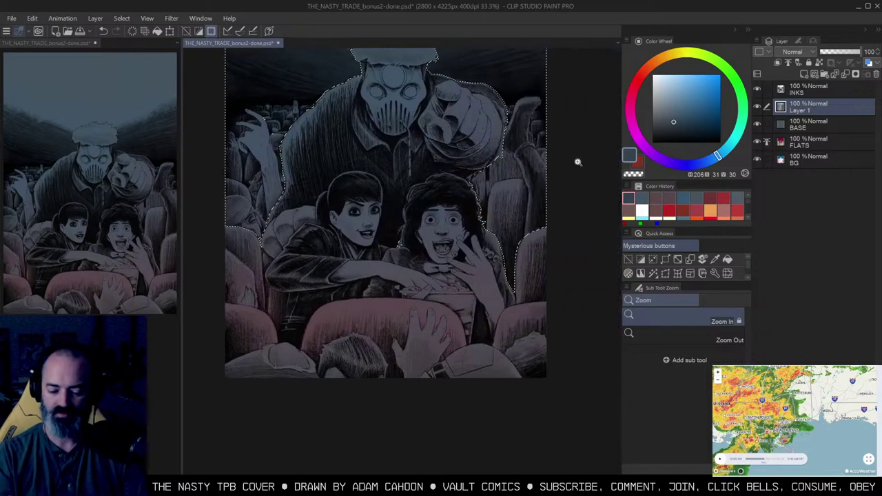
key("q")
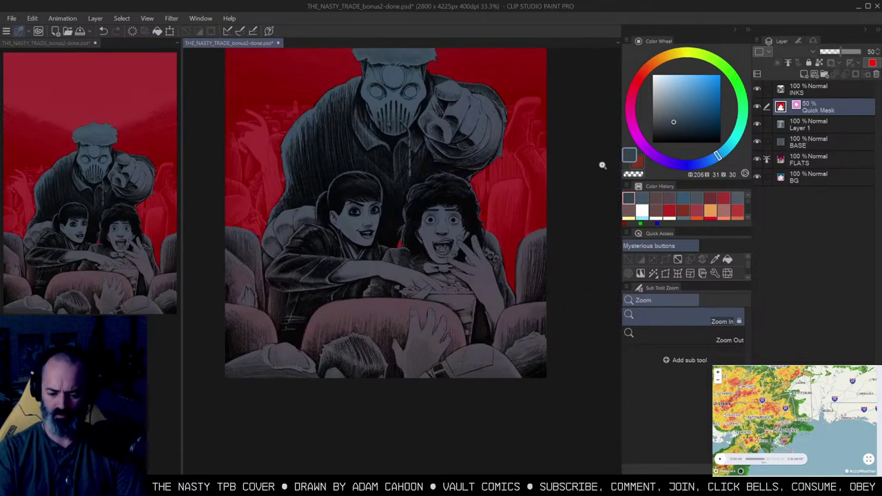
key("ctrl+m")
scroll(572, 211, "down", 1)
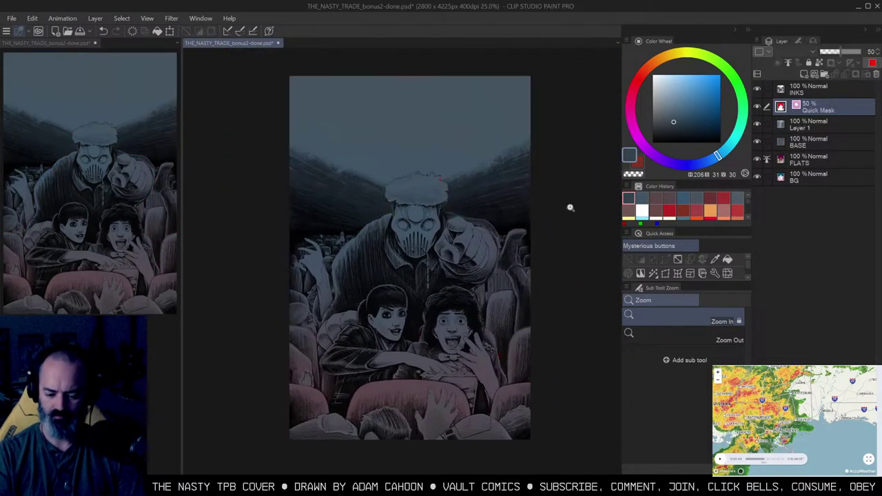
key("ctrl+m")
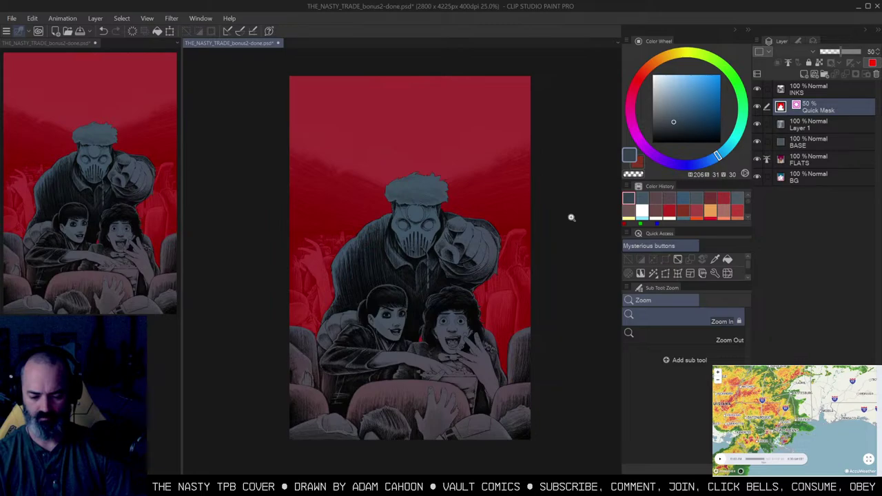
key("ctrl+m")
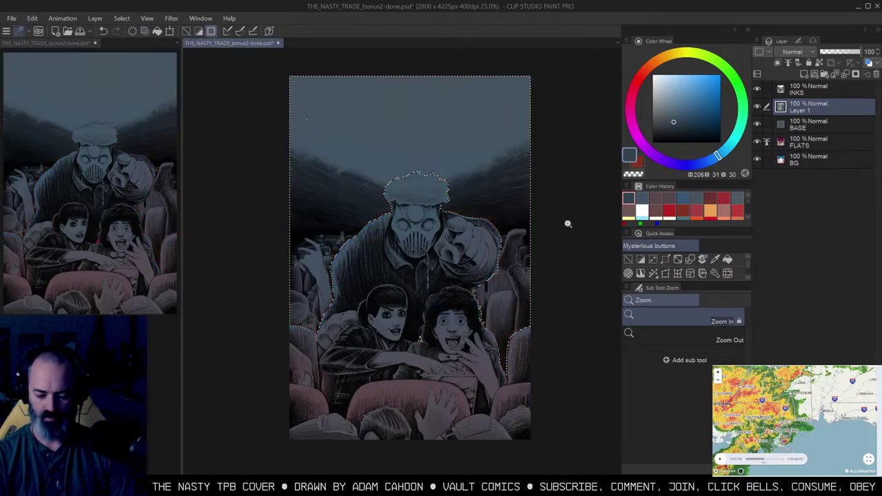
Step: Delete the BG layer at the bottom of the layer stack
key("m")
right_click(804, 162)
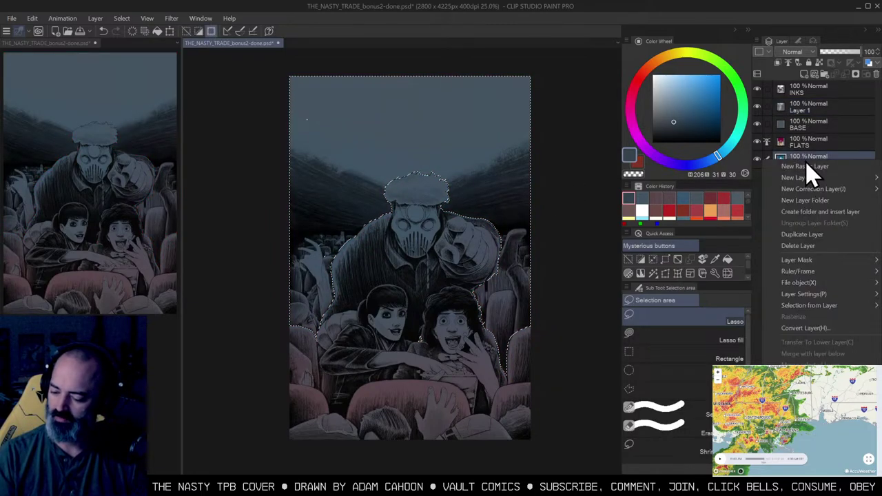
left_click(811, 249)
Step: Add a raster layer above FLATS and fill the selected background on it with green, hue 102, saturation 100, value 44
left_click(805, 73)
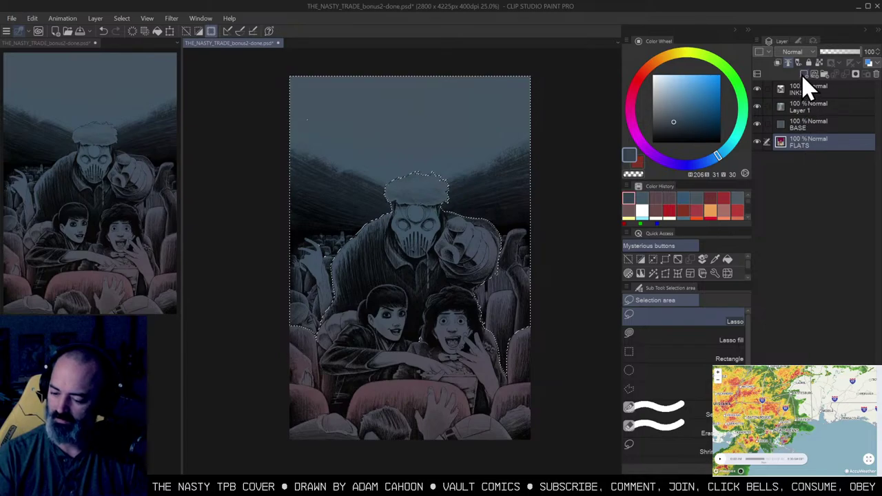
left_click(698, 77)
left_click(727, 69)
key("g")
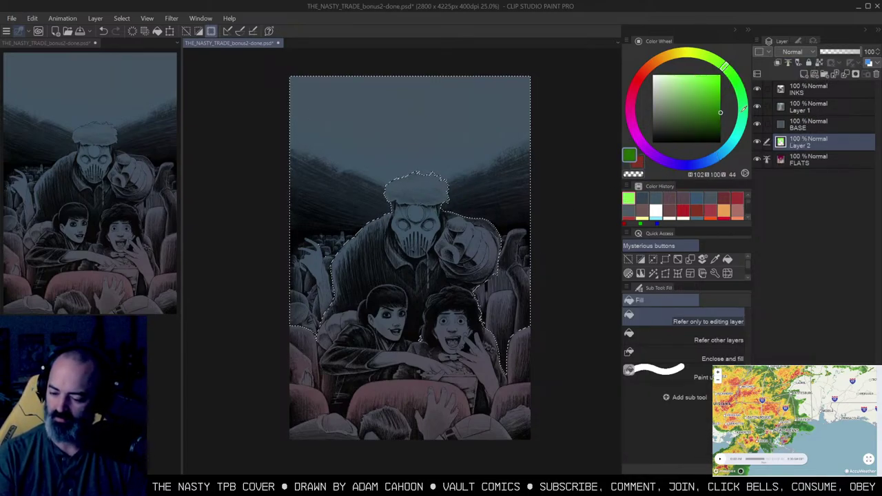
left_click(502, 189)
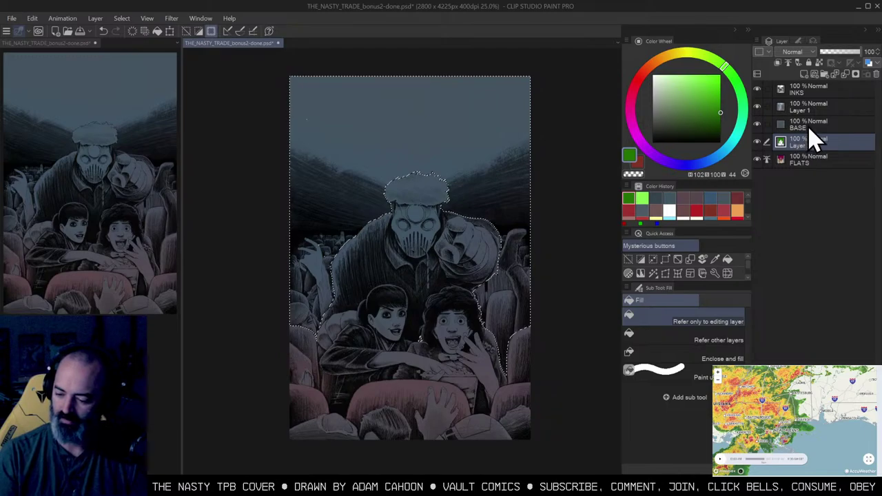
Step: Move the green background layer below FLATS and clear the selection
left_click_drag(808, 146, 813, 180)
key("ctrl+d")
key("m")
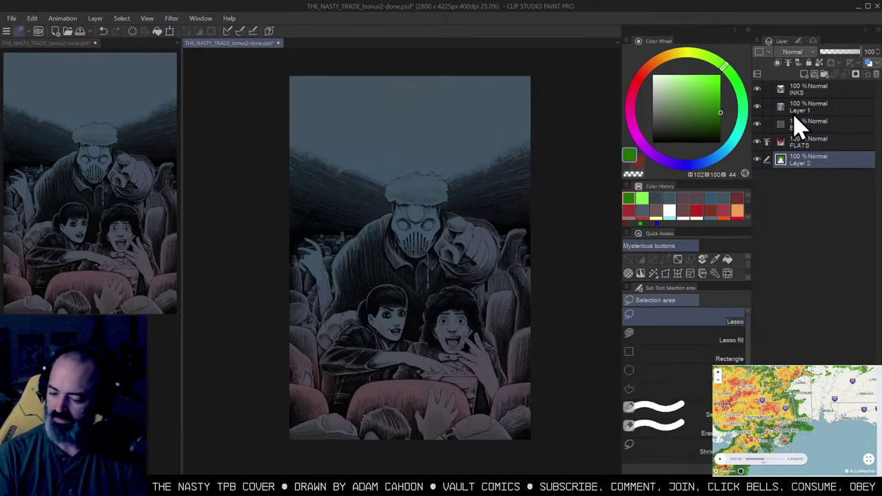
Step: Load the green layer's shape as a selection, invert it to the figures and front seats, check it with Quick Mask and deselect
left_click(781, 162, "ctrl")
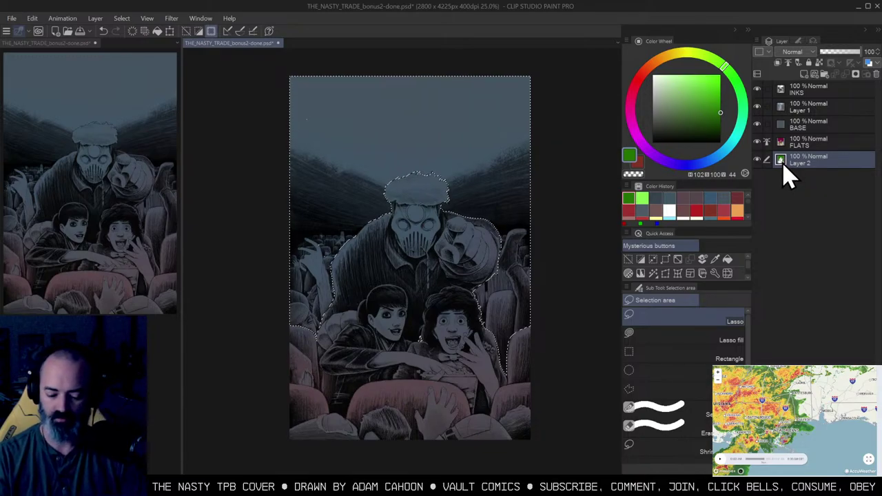
left_click(653, 273)
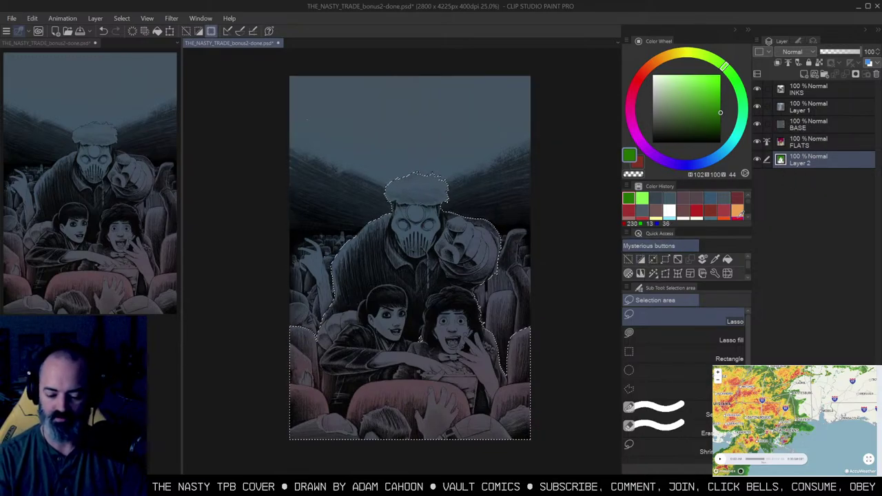
key("q")
key("q")
key("ctrl+d")
Step: On Layer 1, select all the theater seats with Auto Select and check the selection with Quick Mask
left_click_drag(582, 195, 565, 193)
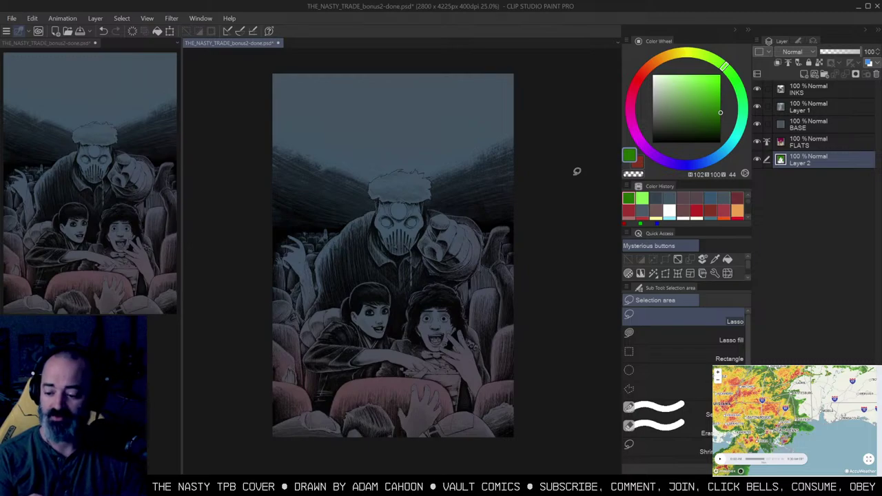
left_click_drag(446, 187, 462, 154)
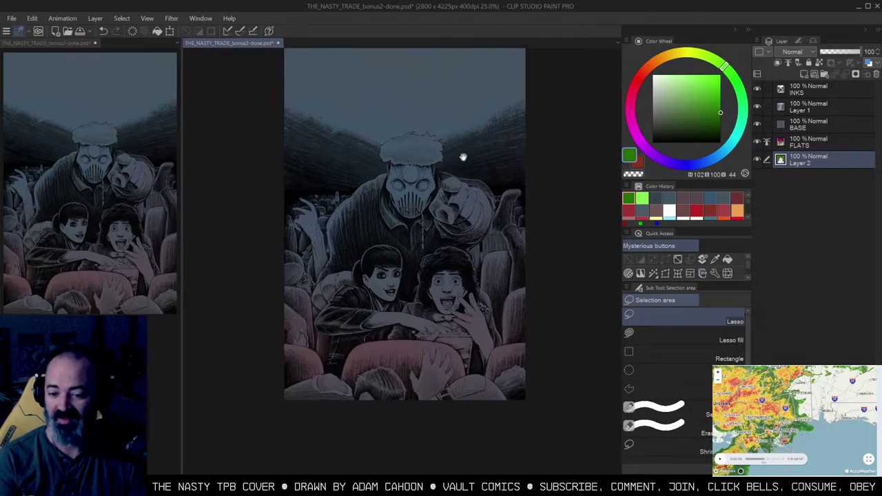
left_click(820, 110)
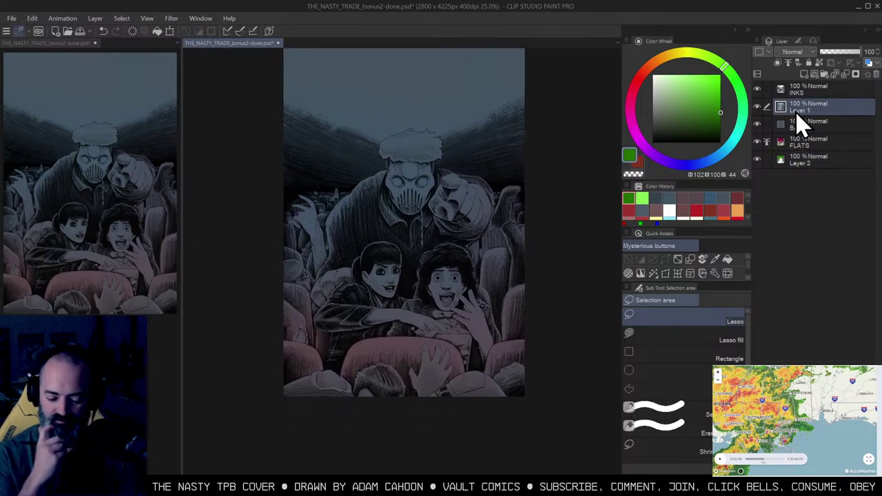
left_click_drag(512, 266, 556, 229)
left_click(516, 250, "ctrl")
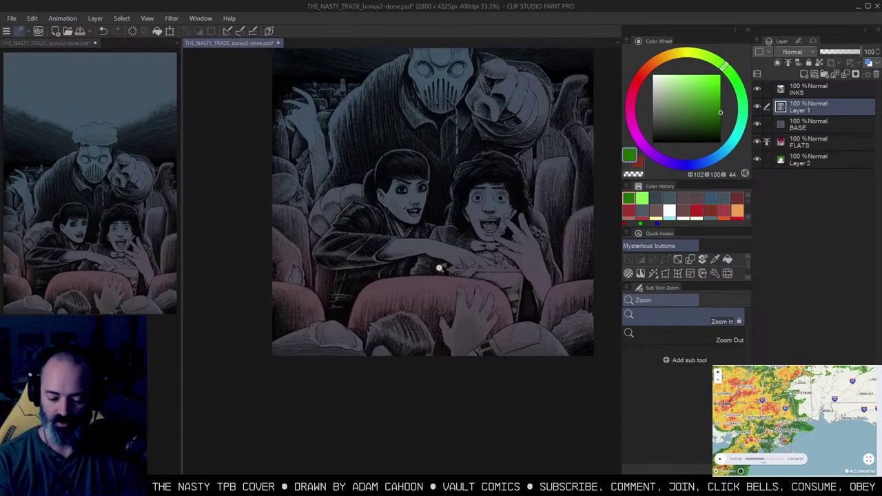
key("w")
left_click(438, 286)
key("ctrl+m")
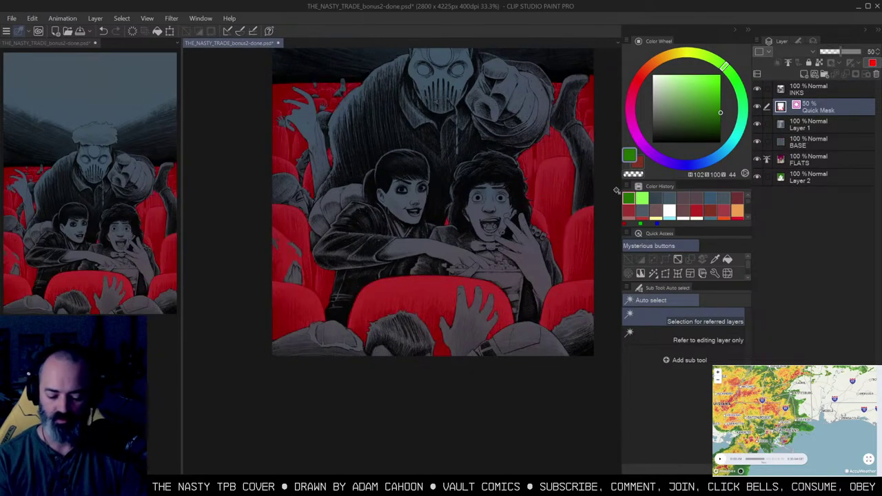
key("ctrl+m")
Step: Airbrush the selected seats with a muted red, hue 354, saturation 47, value 48, with the selection border hidden
left_click_drag(572, 219, 548, 268)
key("b")
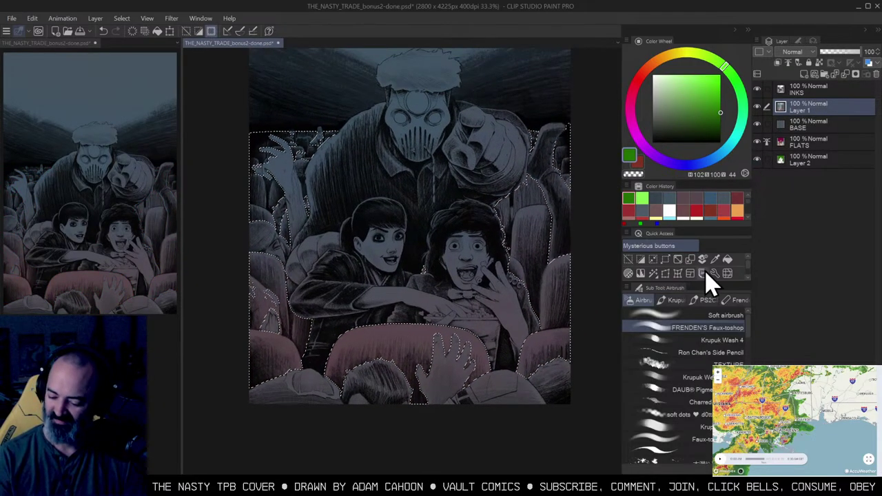
left_click(438, 335, "alt")
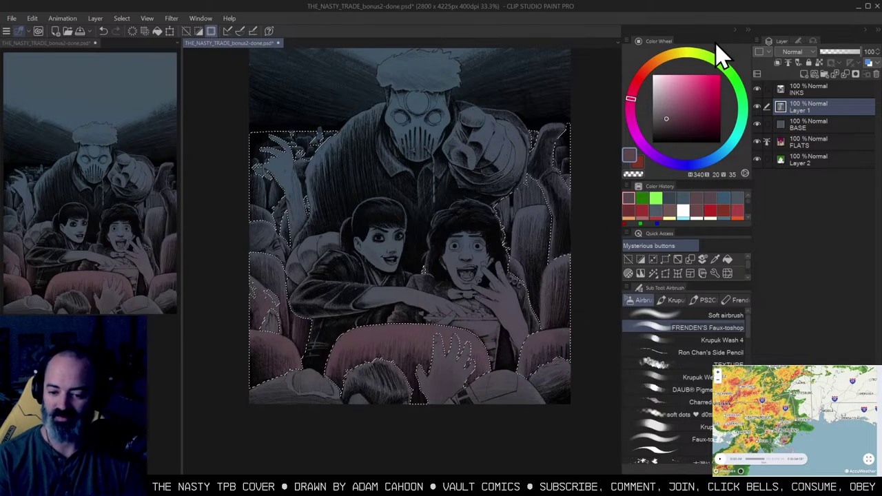
left_click(685, 113)
left_click(637, 87)
left_click(686, 107)
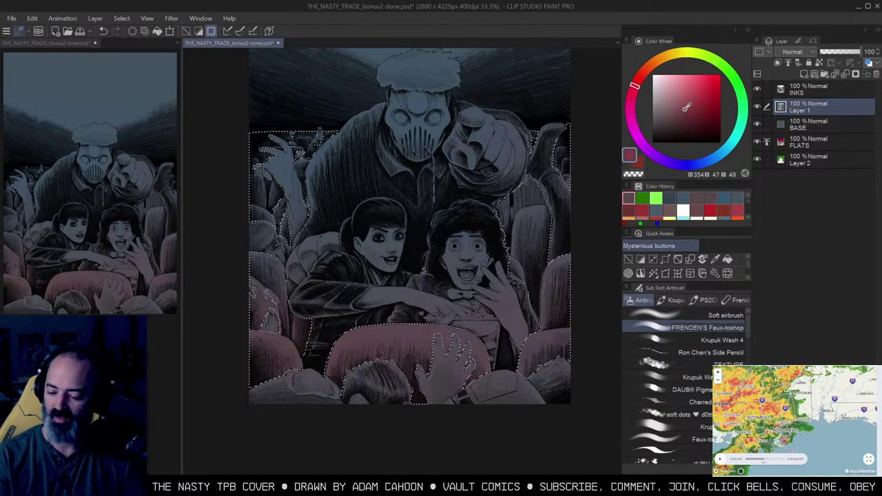
key("ctrl+d")
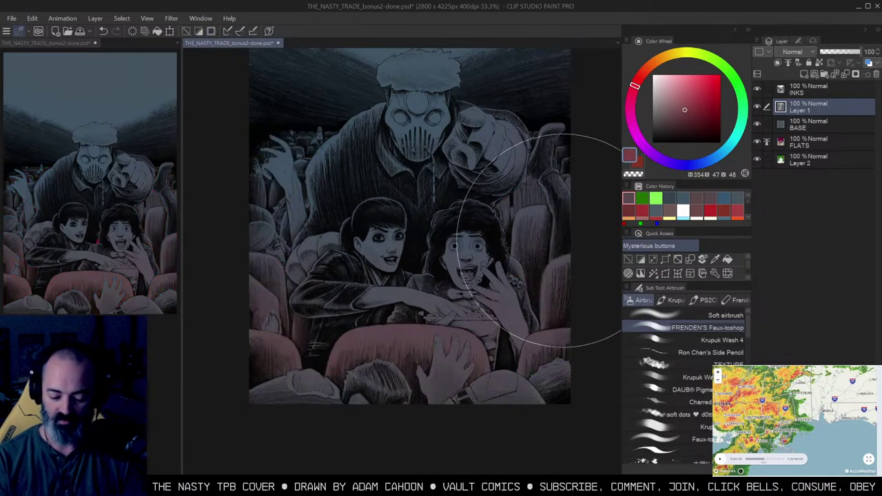
mouse_move(297, 301)
left_mouse_down()
mouse_move(287, 304)
mouse_move(338, 348)
left_mouse_up()
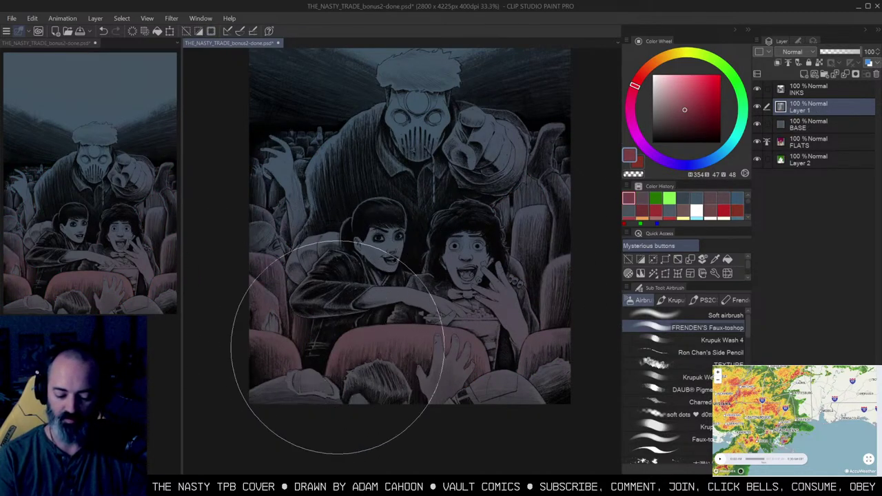
Step: Airbrush a deeper red, hue 354, saturation 69, value 38, over the seats on both sides and clear the selection
left_click(697, 116)
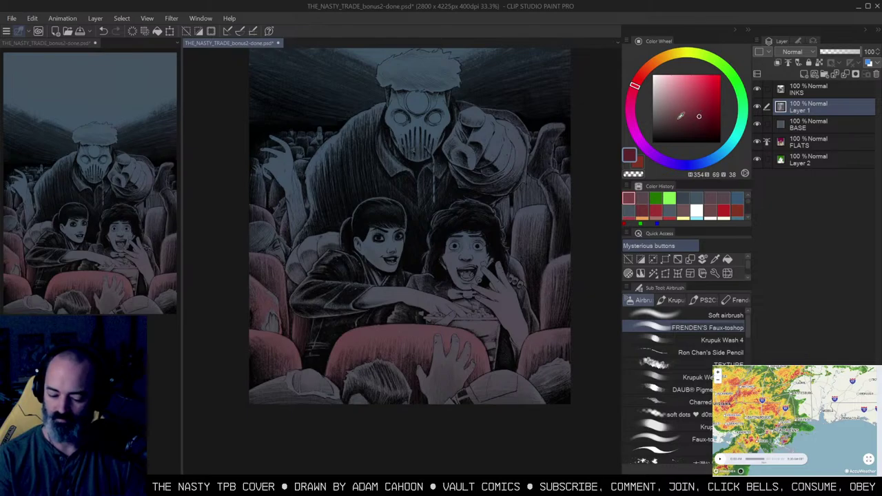
mouse_move(310, 303)
left_mouse_down()
mouse_move(269, 263)
mouse_move(335, 346)
left_mouse_up()
mouse_move(527, 282)
left_mouse_down()
mouse_move(500, 227)
mouse_move(529, 245)
left_mouse_up()
left_click_drag(323, 308, 268, 264)
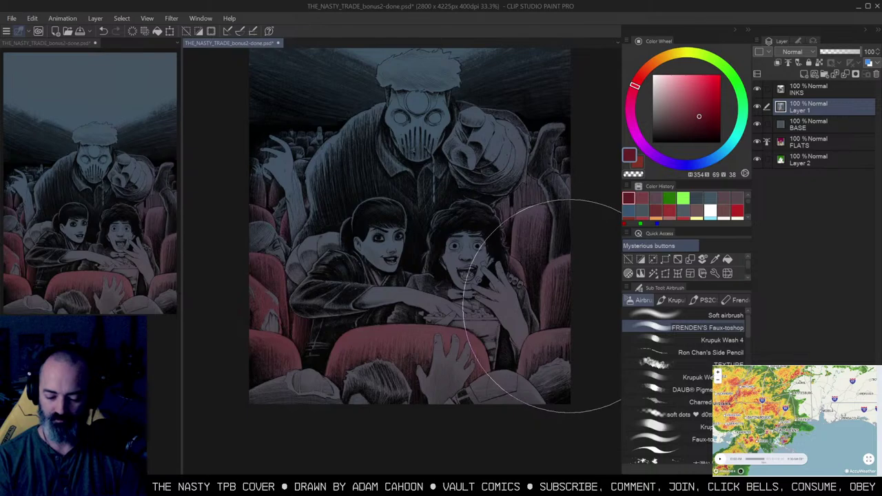
key("m")
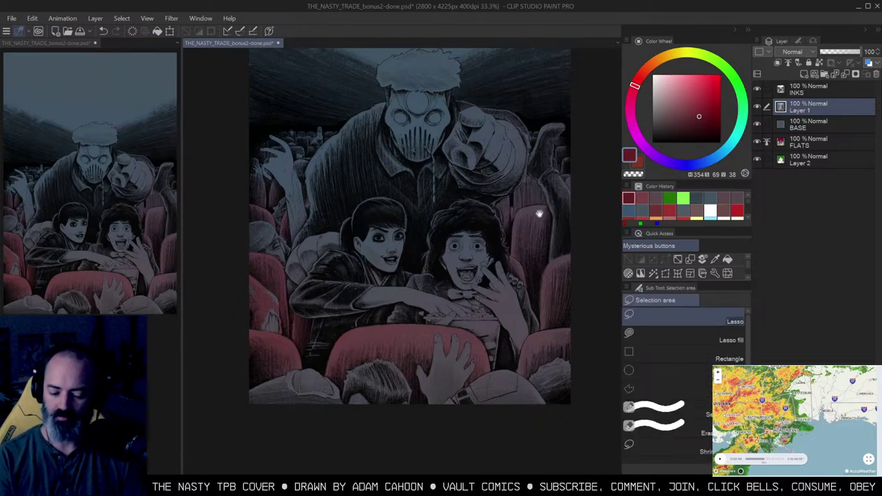
Step: Auto-select the circle on the masked figure's forehead and airbrush it warm yellow, hue 38, saturation 60, value 100
scroll(541, 214, "up", 2)
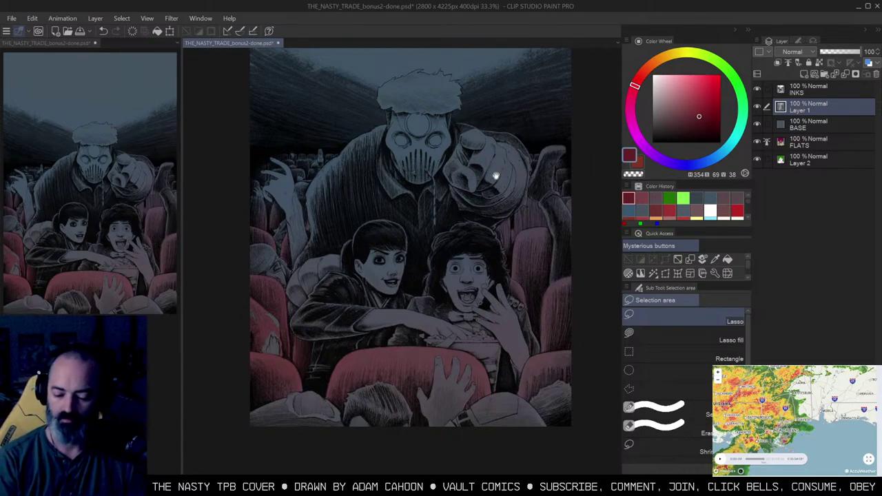
scroll(529, 142, "up", 2)
key("w")
left_click(429, 159)
key("ctrl+space")
left_click(434, 173)
left_click(434, 173)
left_click_drag(445, 170, 477, 157)
key("b")
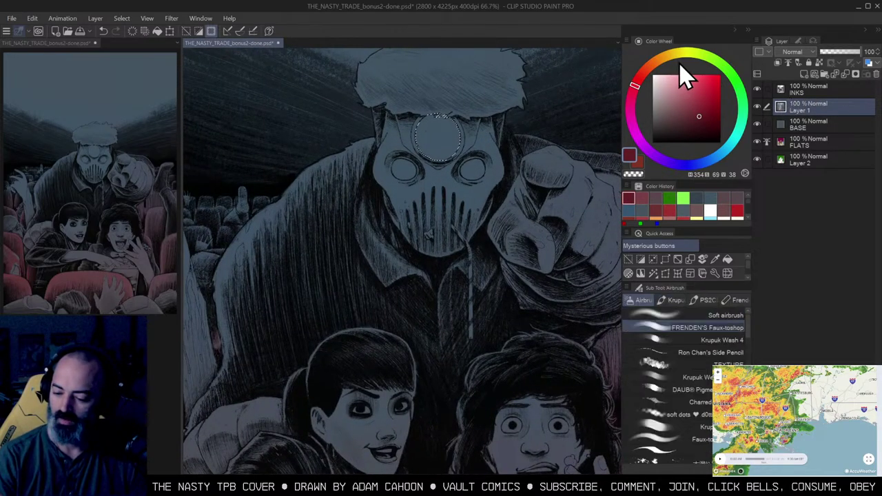
left_click(666, 56)
left_click(695, 86)
left_click(693, 75)
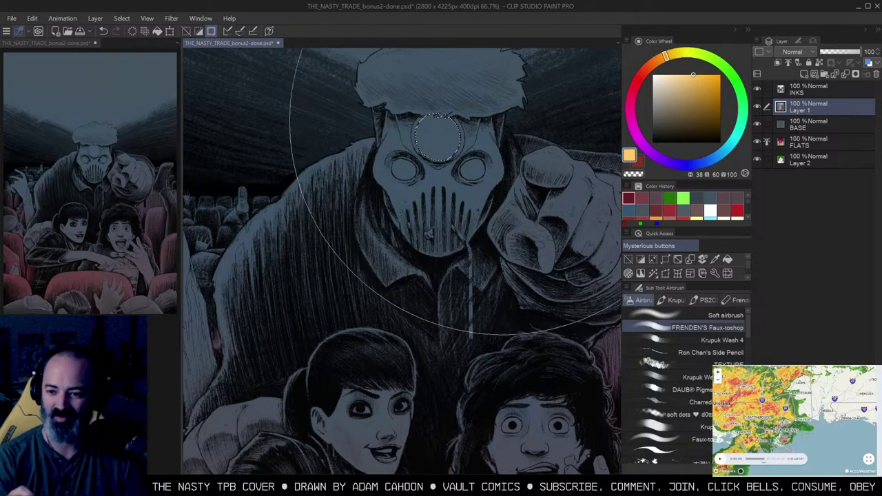
left_click_drag(454, 110, 437, 154)
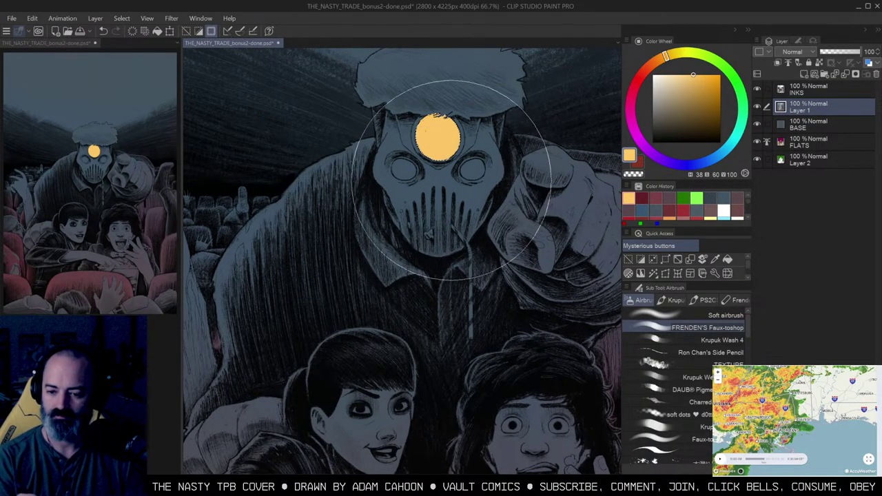
Step: Auto-select the masked figure's two eyes and airbrush them bright red, hue 353, saturation 89, value 82
key("ctrl+space")
left_click(453, 170, "ctrl")
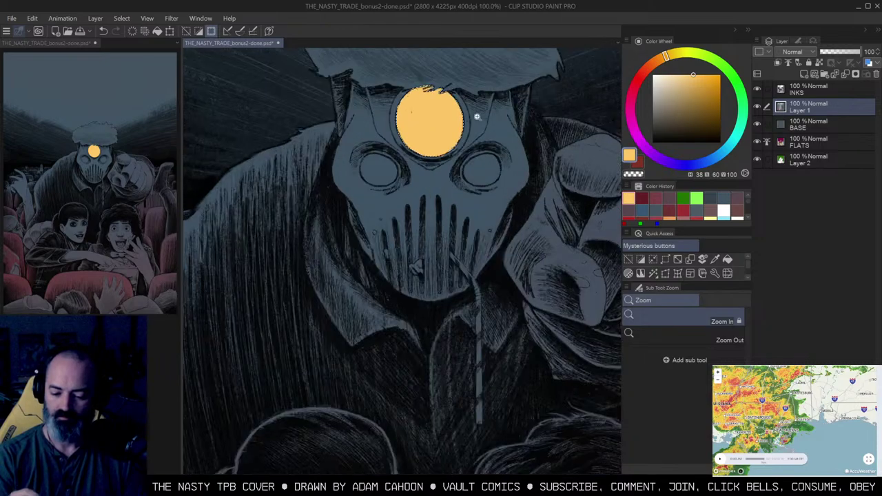
key("w")
left_click(483, 181)
key("b")
left_click(634, 87)
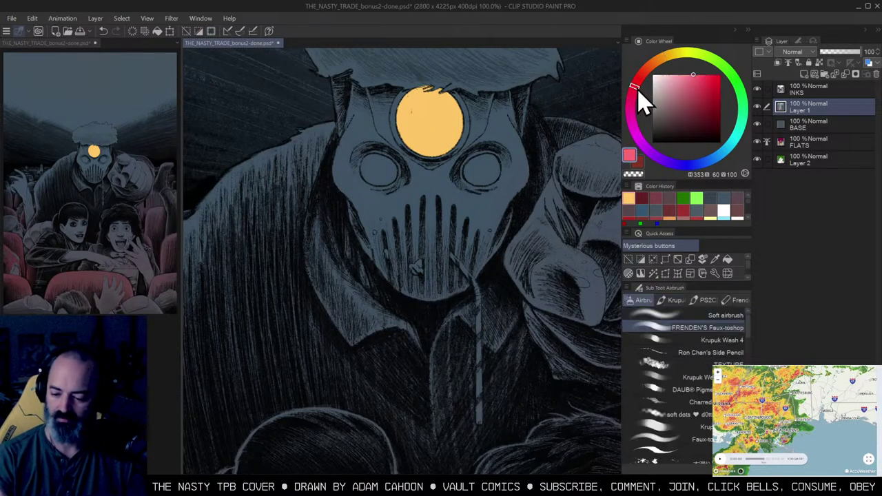
left_click(713, 86)
left_click_drag(378, 173, 483, 171)
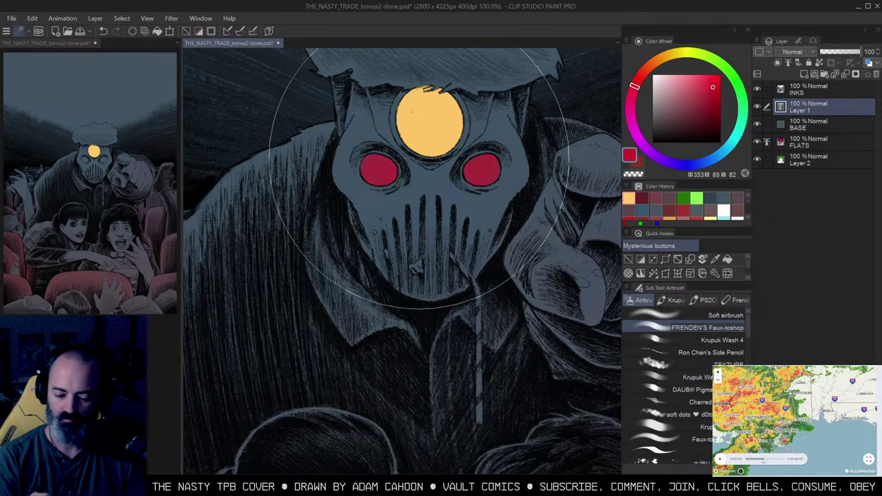
key("alt+space")
left_click(454, 219, "alt")
left_click(455, 219, "alt")
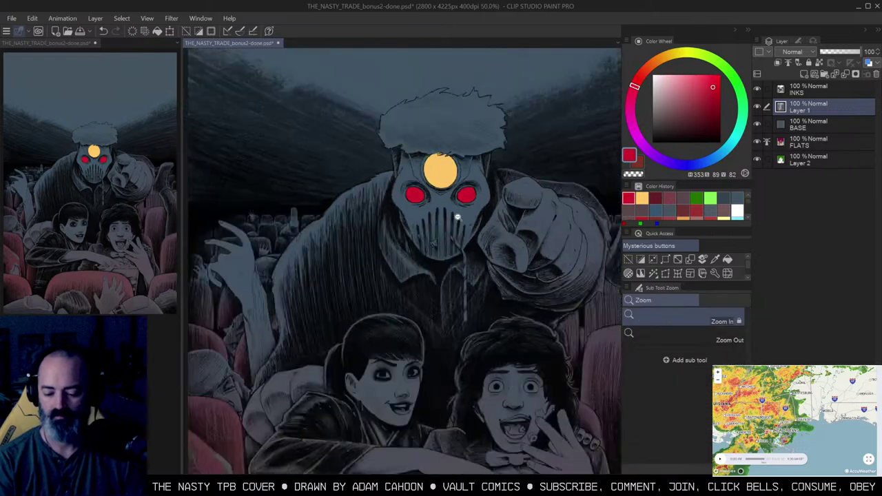
left_click(456, 218, "alt")
left_click_drag(524, 206, 503, 150)
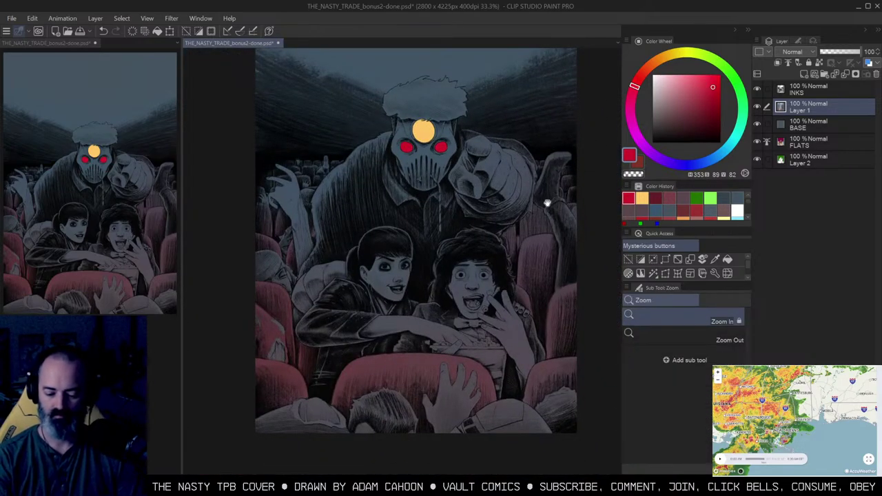
left_click_drag(547, 204, 552, 178)
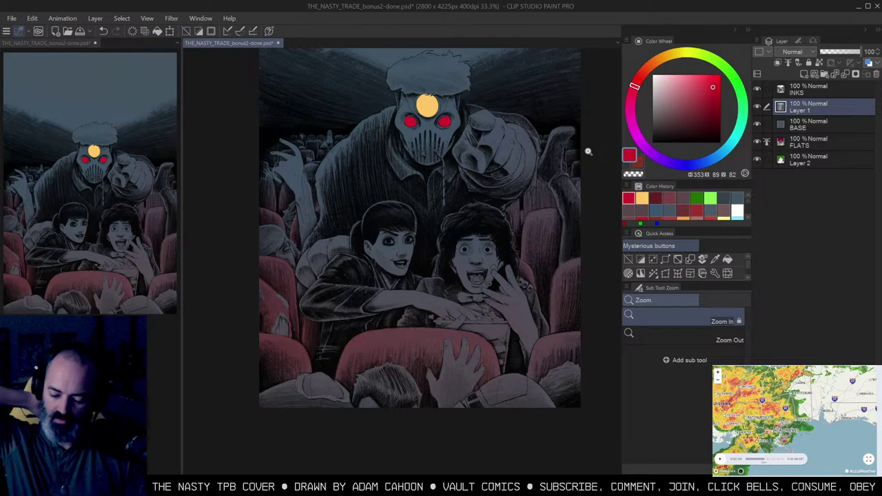
Step: Auto-select the masked figure's coat and brush its pointing sleeve and lower side with Krupuk Wash 4, hue 351, saturation 34, value 37
left_click_drag(504, 151, 492, 206)
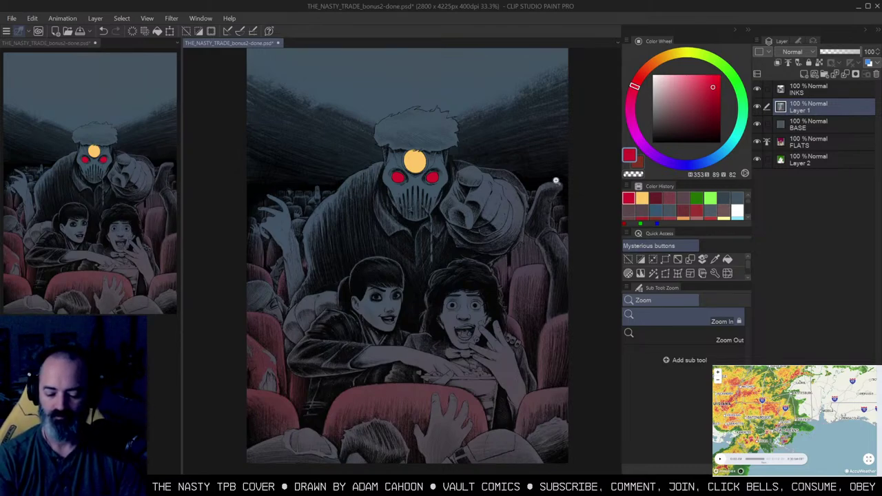
key("w")
left_click(497, 228)
key("ctrl+d")
key("b")
left_click(401, 375, "alt")
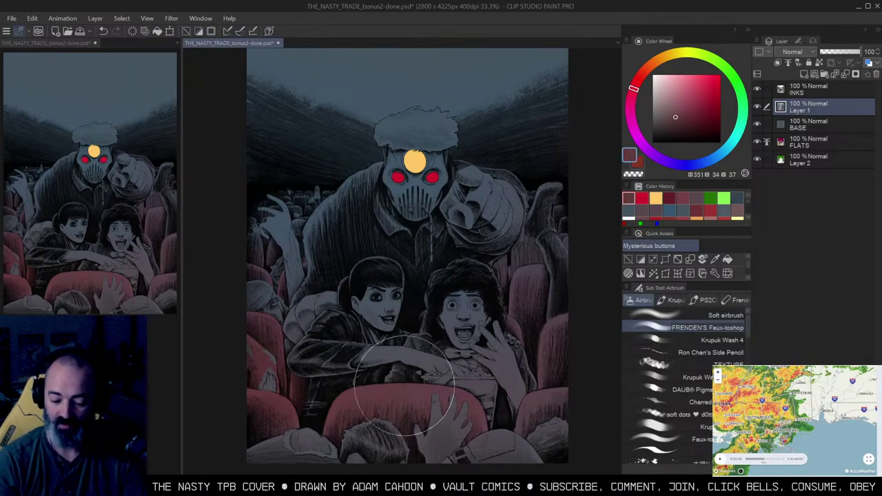
left_click(736, 341)
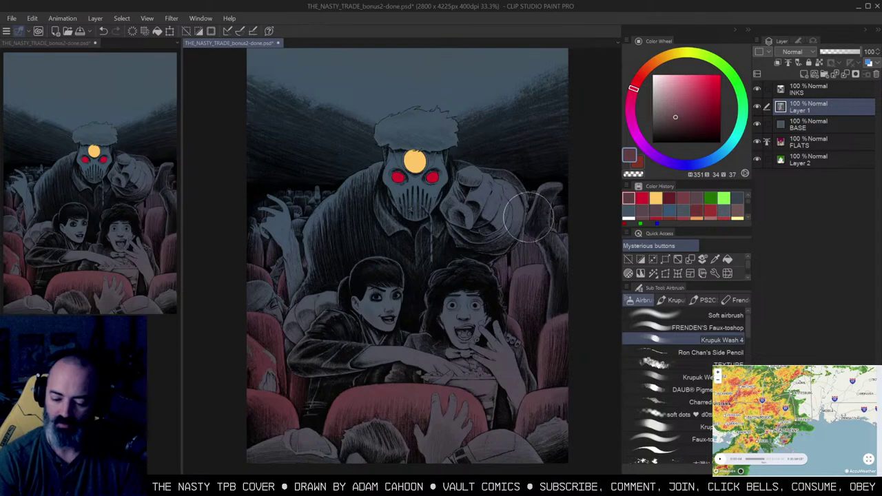
mouse_move(530, 219)
left_mouse_down()
mouse_move(512, 244)
mouse_move(483, 264)
mouse_move(508, 248)
mouse_move(531, 250)
mouse_move(502, 276)
mouse_move(521, 224)
mouse_move(492, 264)
mouse_move(522, 219)
mouse_move(520, 204)
mouse_move(500, 272)
left_mouse_up()
mouse_move(298, 278)
left_mouse_down()
mouse_move(287, 297)
mouse_move(288, 278)
mouse_move(294, 313)
left_mouse_up()
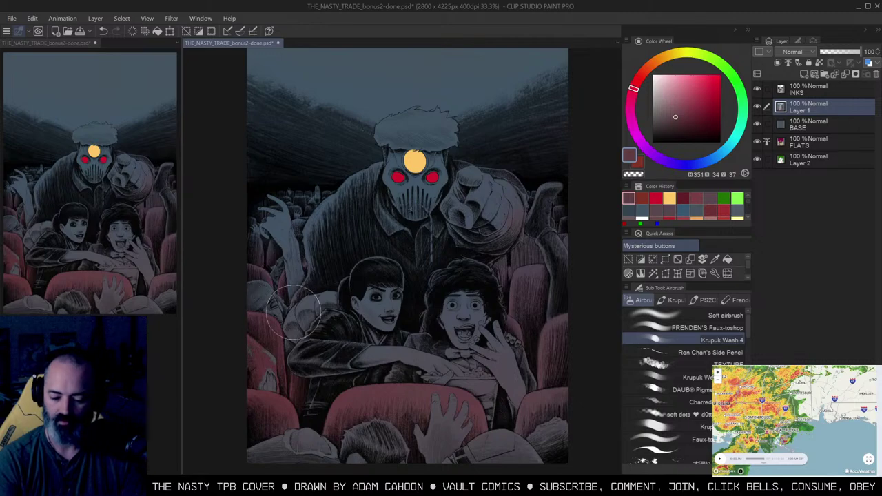
Step: Auto-select the woman's jacket and brush the same muted red over its lower sleeve and hem
key("w")
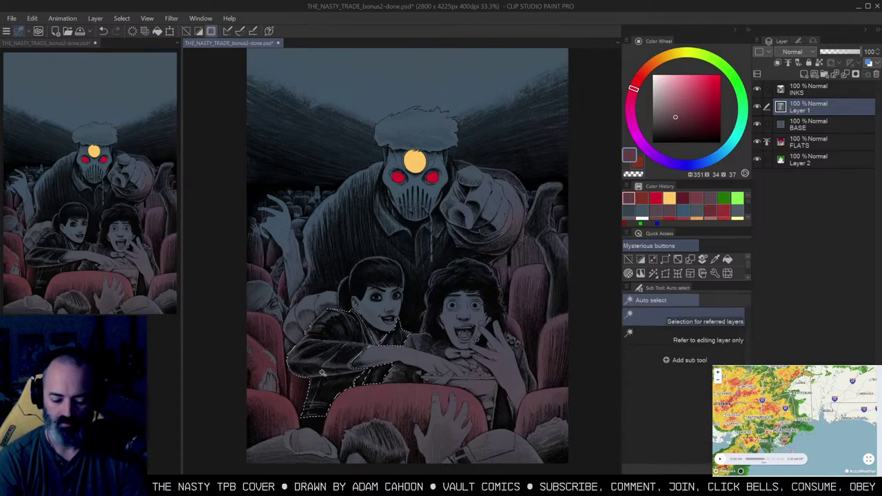
key("b")
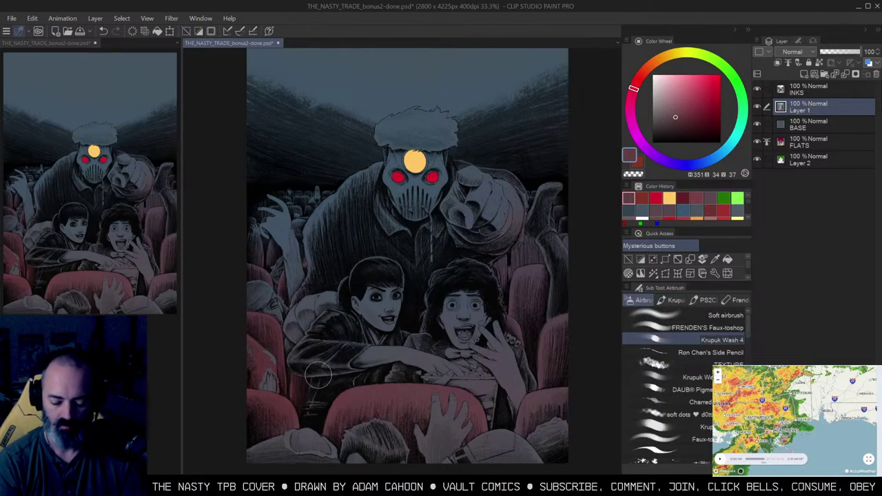
mouse_move(315, 378)
left_mouse_down()
mouse_move(288, 371)
mouse_move(311, 379)
mouse_move(300, 386)
mouse_move(316, 398)
mouse_move(316, 419)
mouse_move(304, 389)
mouse_move(309, 398)
mouse_move(286, 381)
mouse_move(332, 403)
mouse_move(292, 386)
mouse_move(298, 417)
left_mouse_up()
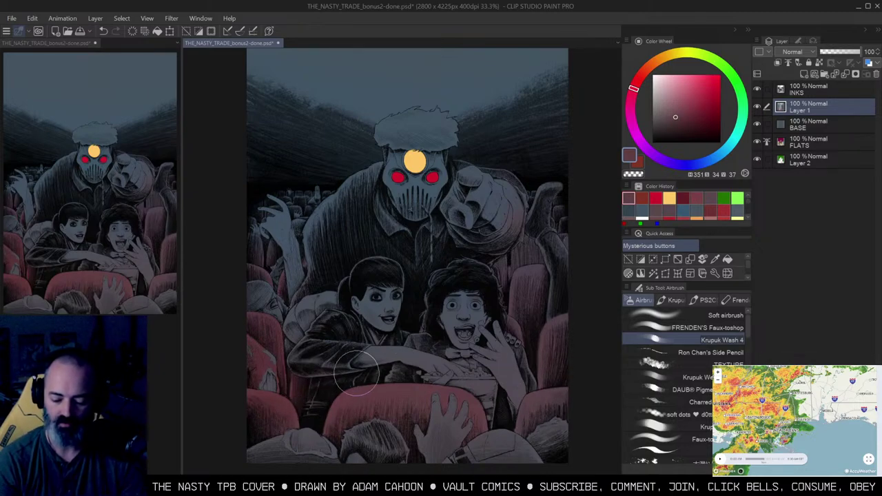
Step: Reselect the sections of the woman's jacket with the selection border hidden and brush more of the muted red over them
key("/")
left_click(399, 354)
left_click_drag(400, 353, 467, 186)
key("w")
left_click(373, 210)
key("ctrl+h")
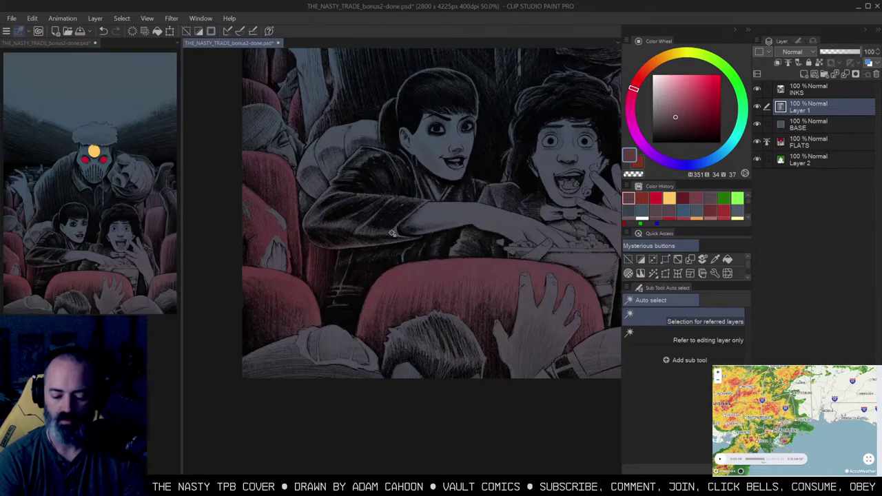
key("b")
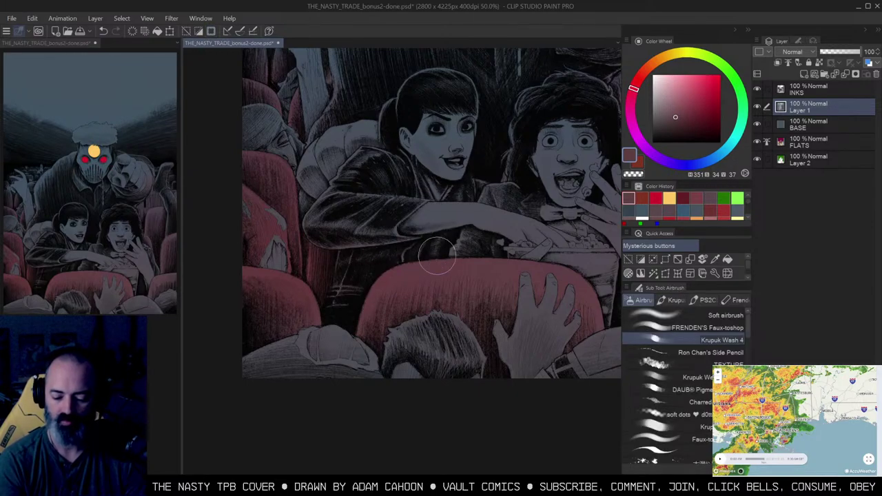
left_click_drag(485, 220, 450, 235)
key("w")
left_click(364, 195)
key("ctrl+h")
key("b")
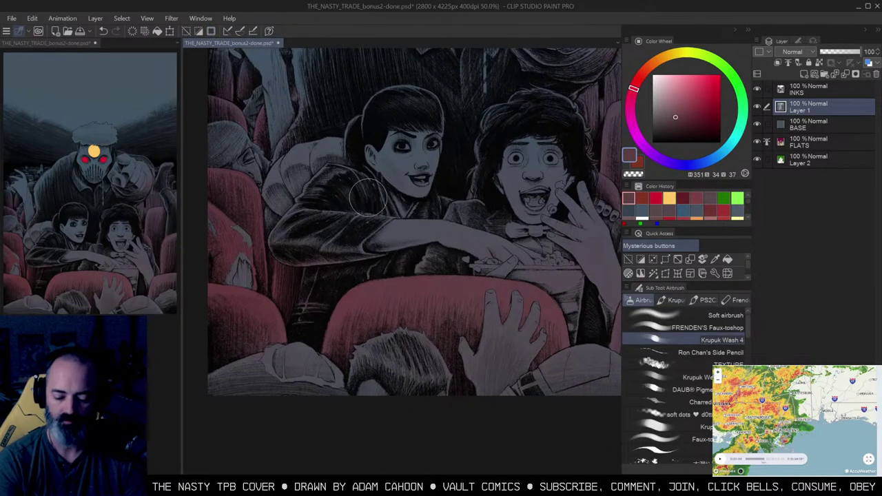
left_click_drag(496, 235, 427, 242)
mouse_move(550, 253)
left_mouse_down()
mouse_move(516, 255)
mouse_move(543, 247)
mouse_move(536, 290)
left_mouse_up()
Step: Add a Hard light layer named HL above the INKS layer
key("w")
key("slash")
left_click(491, 285, "alt")
scroll(545, 268, "up", 3)
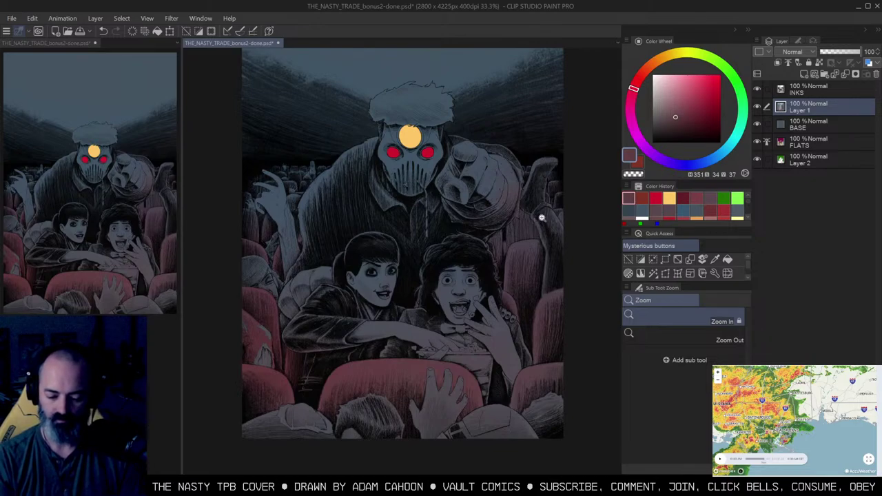
mouse_move(440, 153)
left_mouse_down()
mouse_move(454, 188)
mouse_move(454, 168)
left_mouse_up()
left_click(456, 187)
left_click(831, 87)
key("F1")
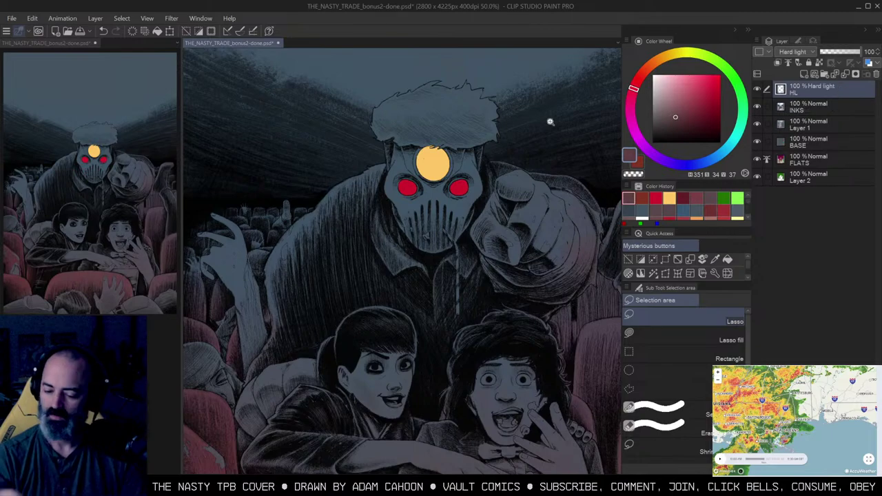
Step: Clear the selection and use Soft airbrush on the forehead circle with its sampled yellow, hue 38, saturation 60, value 99
left_click(455, 168)
left_click(455, 170)
left_click_drag(454, 165, 495, 172)
key("b")
left_click(458, 168, "alt")
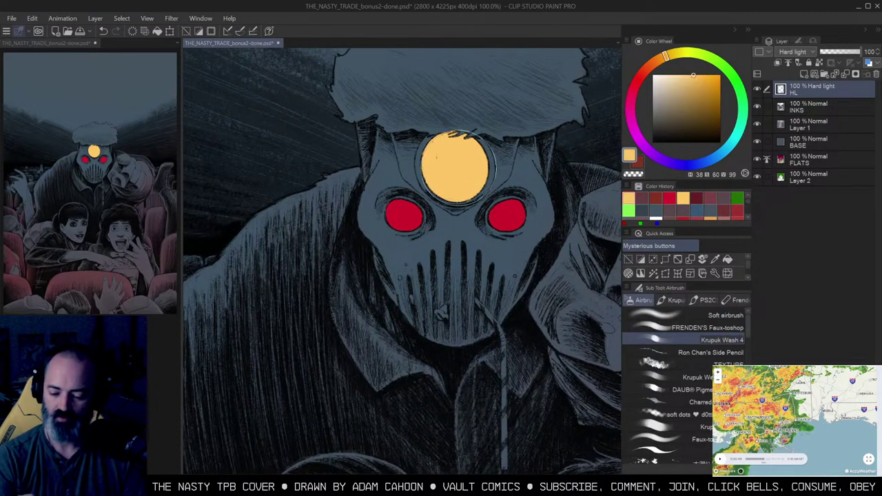
left_click(743, 327)
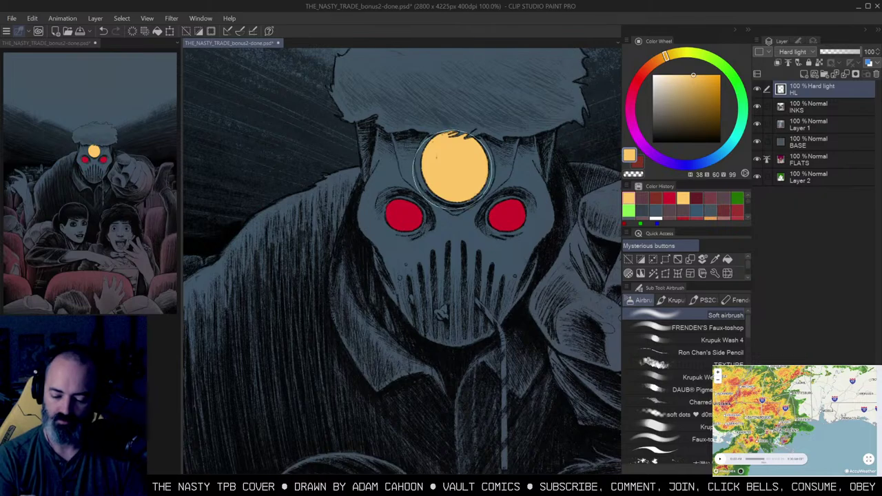
key("ctrl+d")
left_click(455, 166)
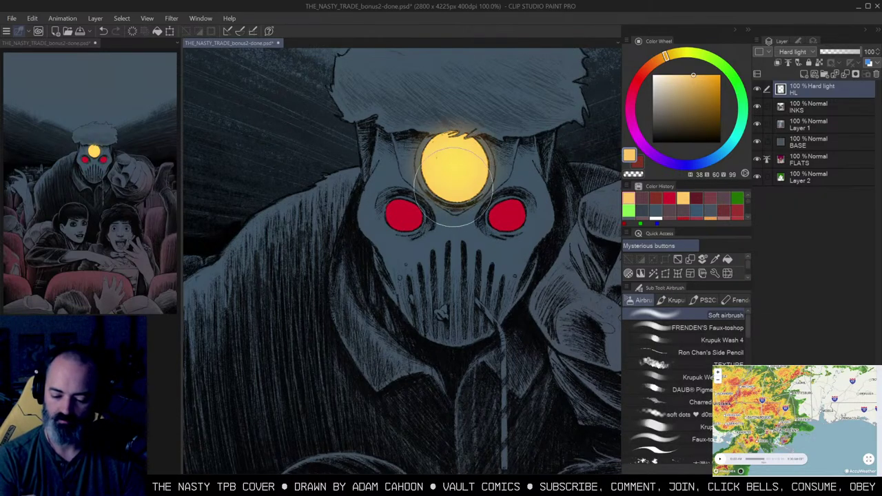
Step: Airbrush an orange glow, hue 27, saturation 72, value 100, over the forehead circle and its rim
left_click(701, 74)
left_click(657, 61)
mouse_move(452, 166)
left_mouse_down()
mouse_move(444, 153)
mouse_move(459, 182)
mouse_move(460, 150)
left_mouse_up()
key("ctrl+space")
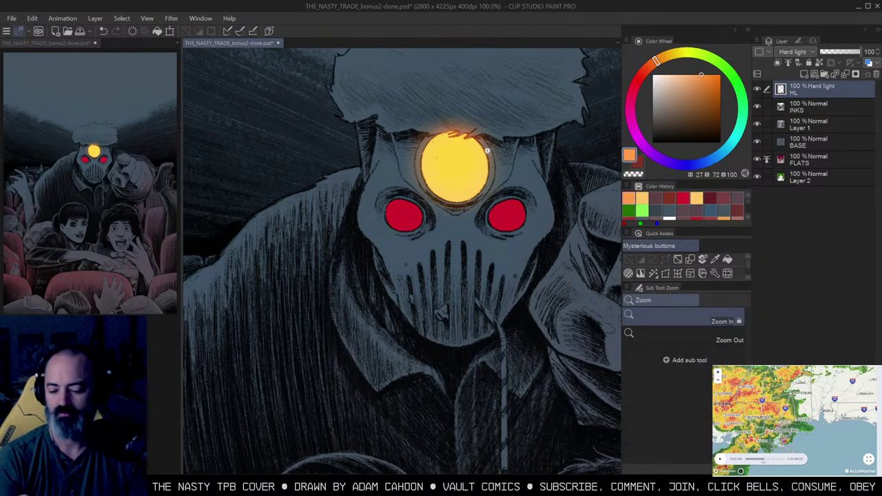
left_click(494, 149)
left_click(497, 160, "alt")
left_click(498, 159, "alt")
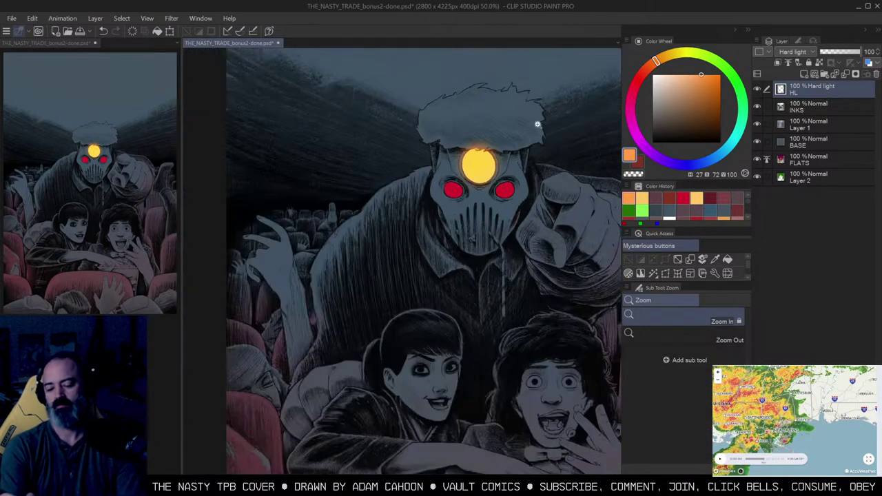
Step: Airbrush a bright red glow, hue 5, saturation 77, value 94, over both eyes of the masked figure on the HL layer
left_click(491, 181)
key("b")
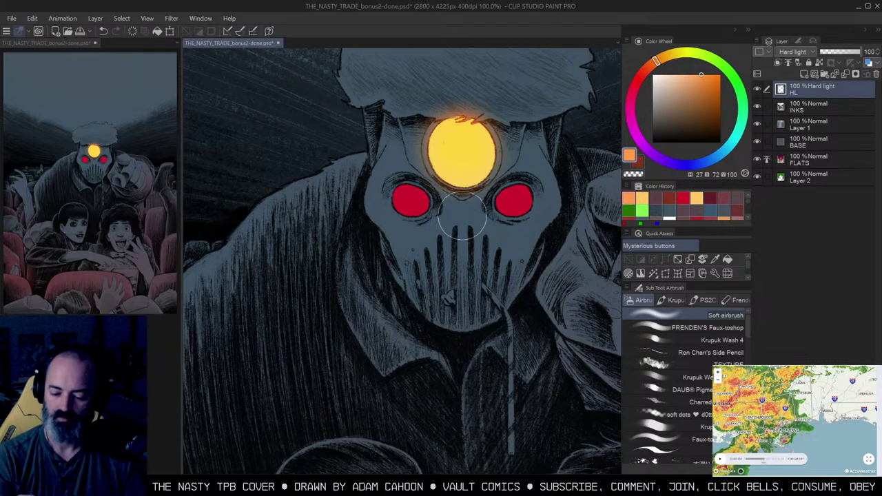
key("w")
key("m")
key("b")
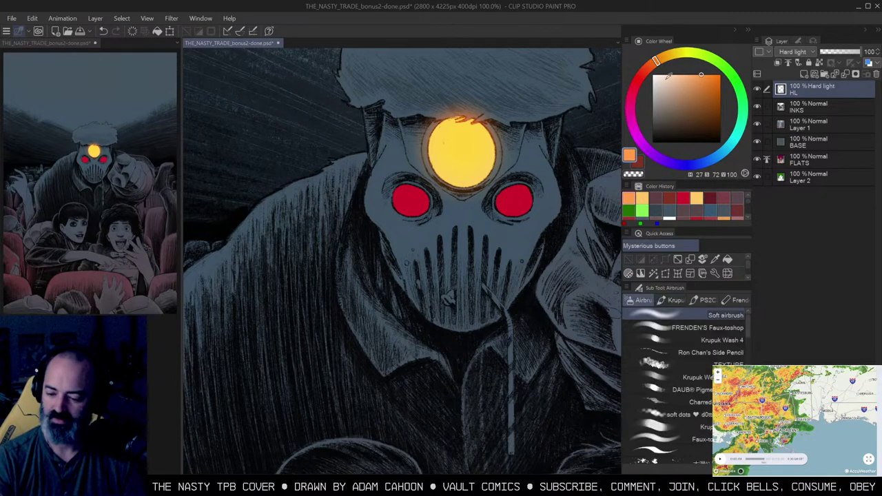
left_click(640, 76)
left_click(704, 79)
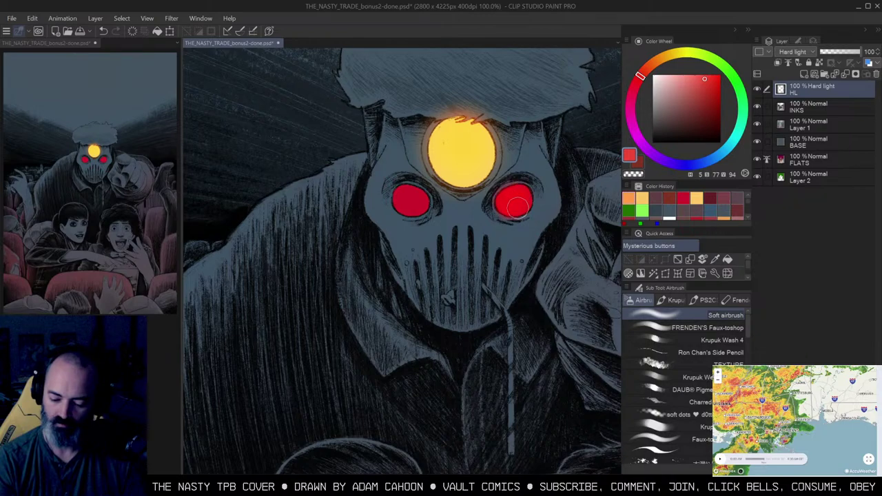
left_click_drag(515, 207, 516, 199)
mouse_move(399, 195)
left_mouse_down()
mouse_move(423, 206)
mouse_move(401, 208)
mouse_move(397, 200)
mouse_move(419, 185)
left_mouse_up()
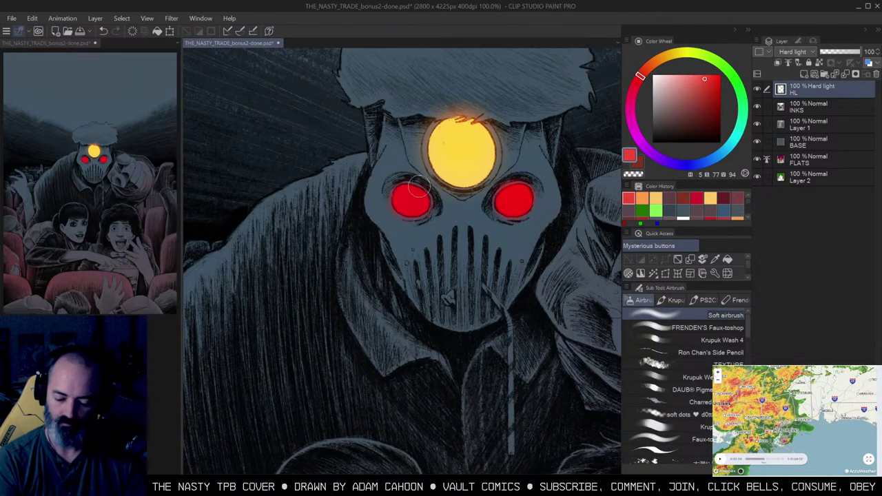
Step: Reduce the airbrush size and build up the red glow inside the eye nearer the pointing hand
key("[")
key("[")
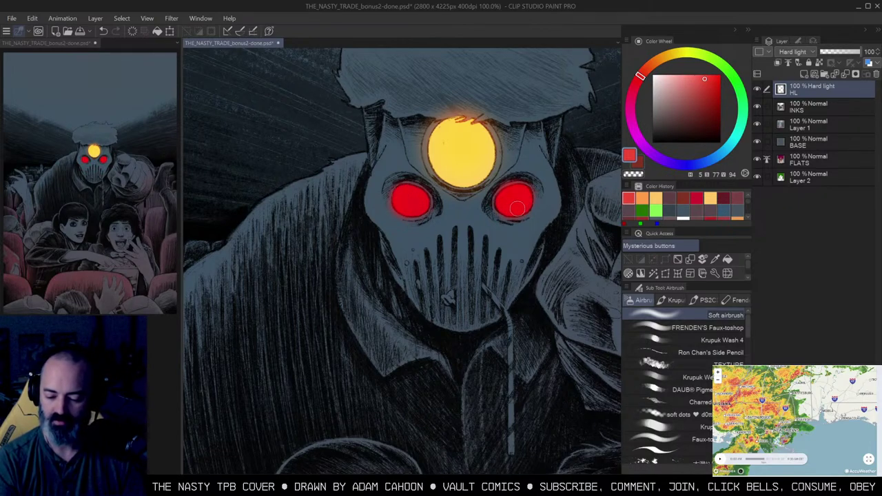
mouse_move(505, 202)
left_mouse_down()
mouse_move(512, 209)
mouse_move(530, 199)
mouse_move(520, 191)
left_mouse_up()
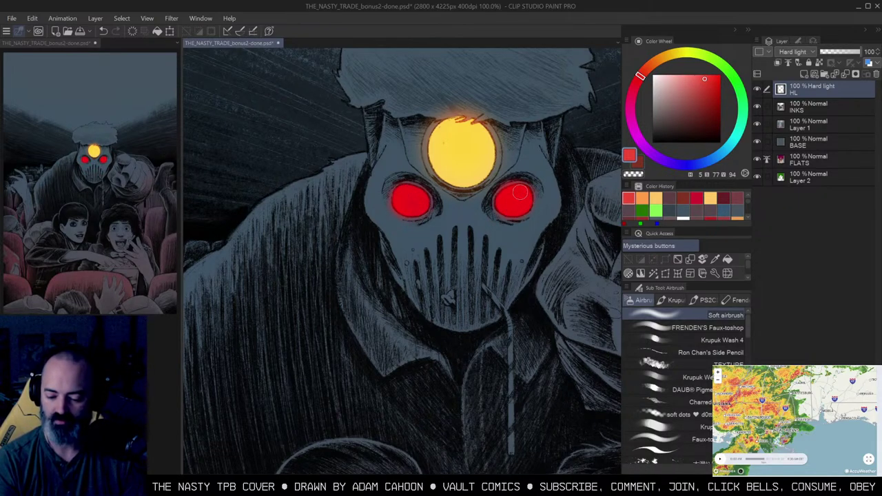
key("ctrl+space")
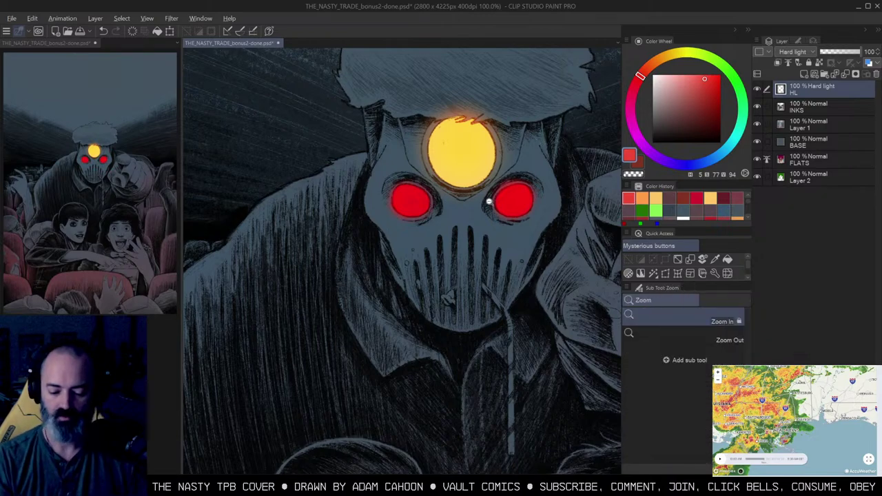
left_click(490, 199, "alt")
left_click_drag(521, 198, 494, 186)
left_click(481, 199)
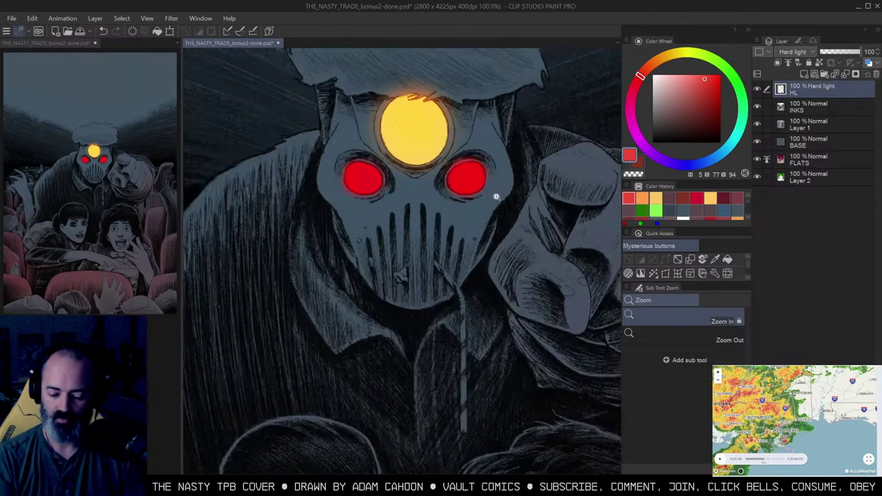
Step: Try airbrushing pale pink, hue 5, saturation 23, value 100, over the lower part of both selected eyes
left_click(469, 172)
key("ctrl+h")
key("b")
left_click(668, 75)
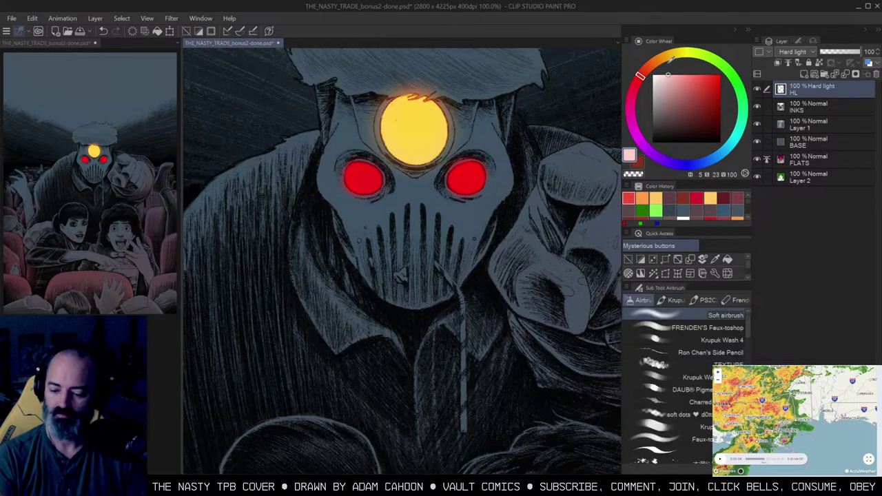
left_click_drag(354, 183, 364, 196)
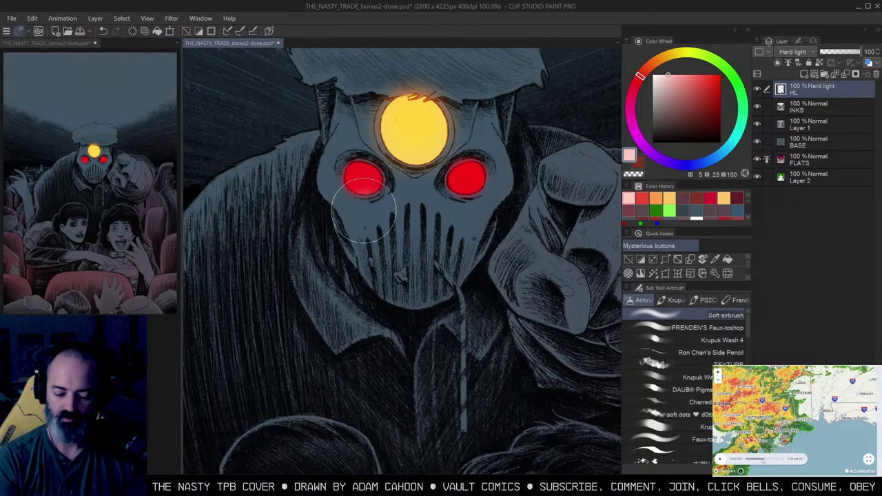
left_click_drag(455, 206, 456, 215)
key("ctrl+space")
left_click(453, 232, "ctrl+alt")
left_click(452, 231, "ctrl+alt")
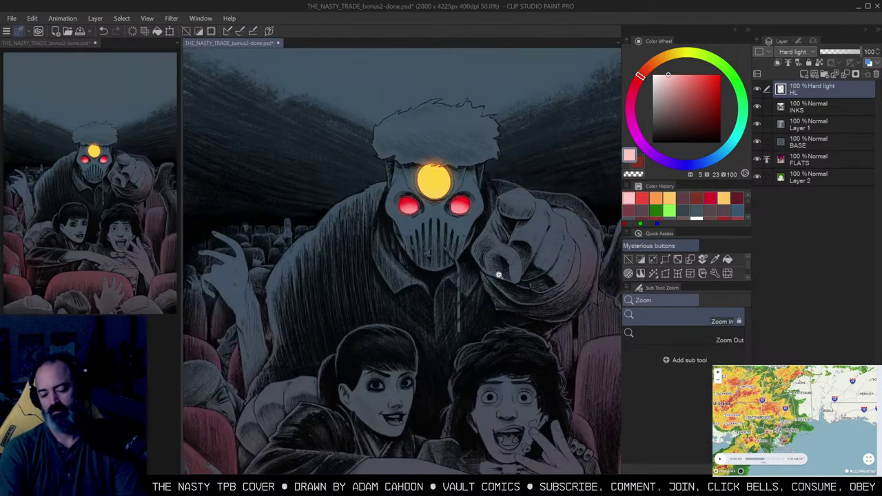
left_click(498, 275, "alt")
left_click(455, 242)
left_click(456, 239)
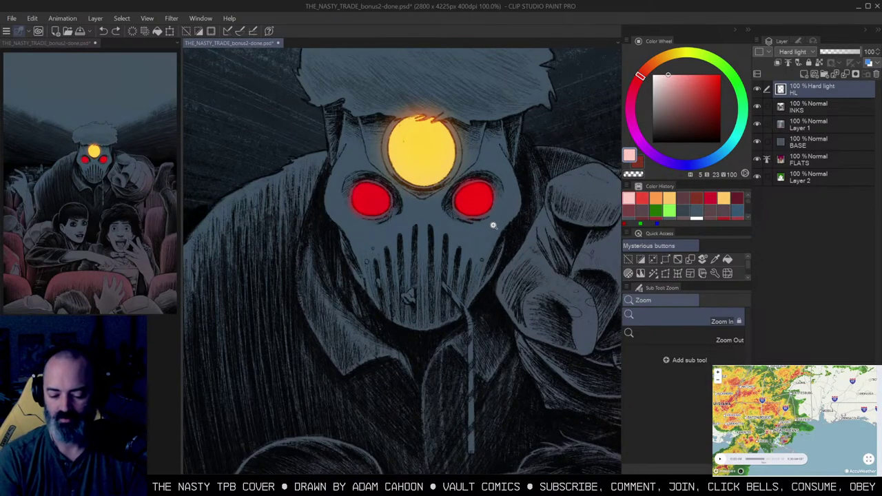
left_click(479, 236, "alt")
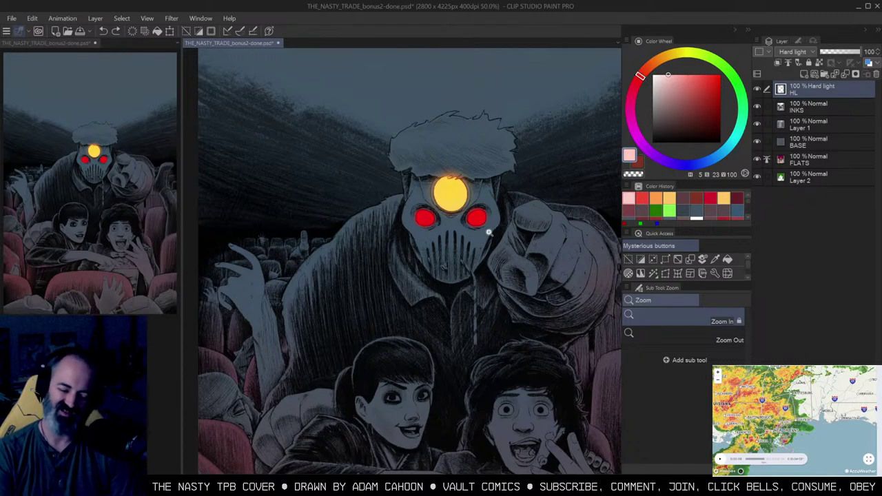
left_click(484, 239, "alt")
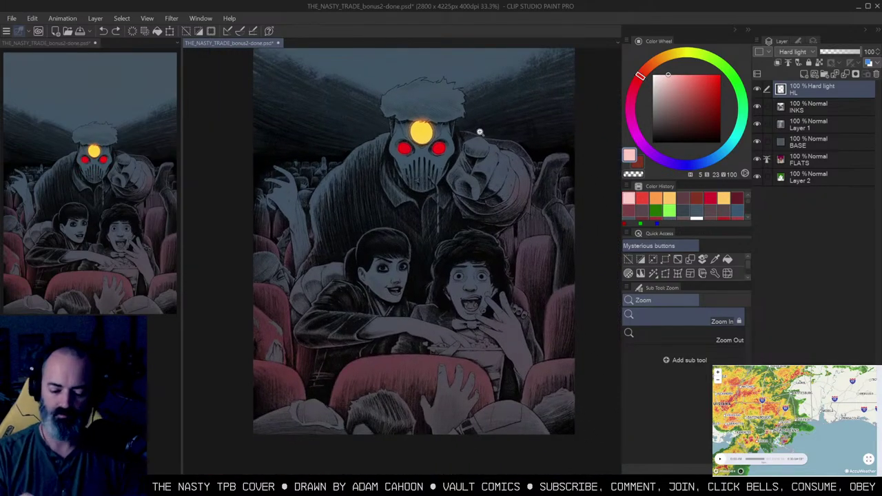
Step: Auto-select the masked figure's shaggy hair above the forehead circle
left_click_drag(475, 150, 522, 188)
left_click(477, 220)
key("w")
left_click(463, 147)
key("z")
left_click(474, 178)
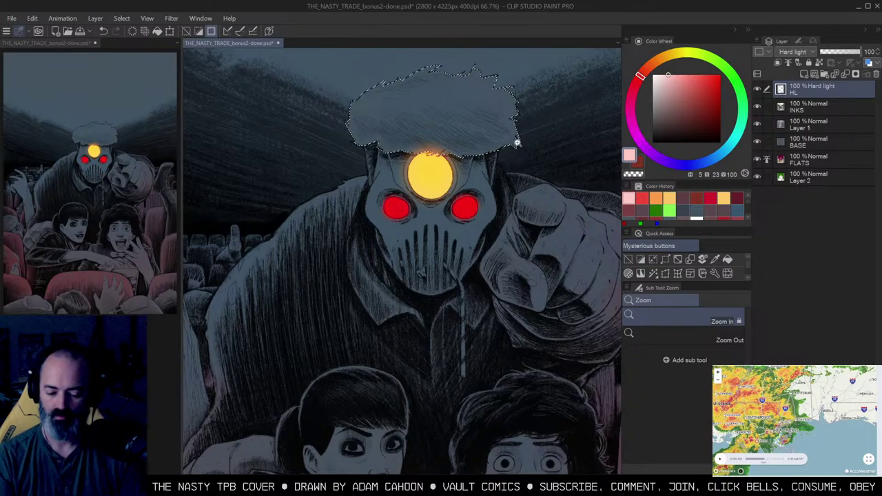
Step: On Layer 1, brush the selected hair with an enlarged Krupuk Wash 4 in dusty red, hue 5, saturation 38, value 71
key("b")
left_click(808, 127)
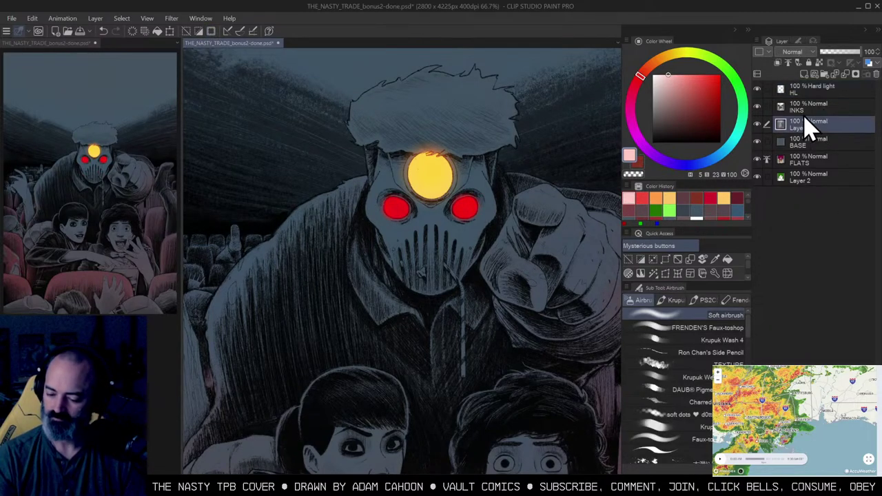
left_click(678, 93)
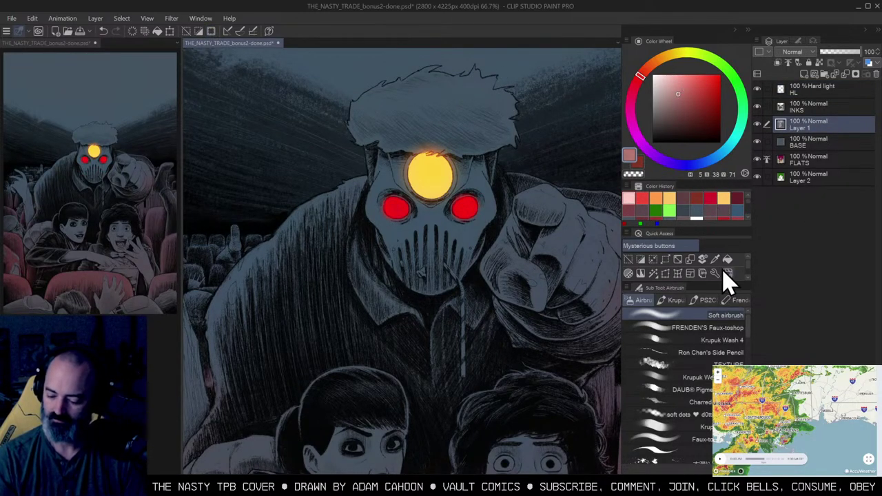
left_click(720, 340)
key("]")
key("]")
key("]")
mouse_move(427, 106)
left_mouse_down()
mouse_move(402, 114)
mouse_move(398, 92)
mouse_move(386, 97)
mouse_move(400, 102)
mouse_move(379, 94)
mouse_move(444, 95)
mouse_move(465, 109)
mouse_move(456, 93)
mouse_move(370, 121)
mouse_move(492, 118)
left_mouse_up()
key("[")
key("[")
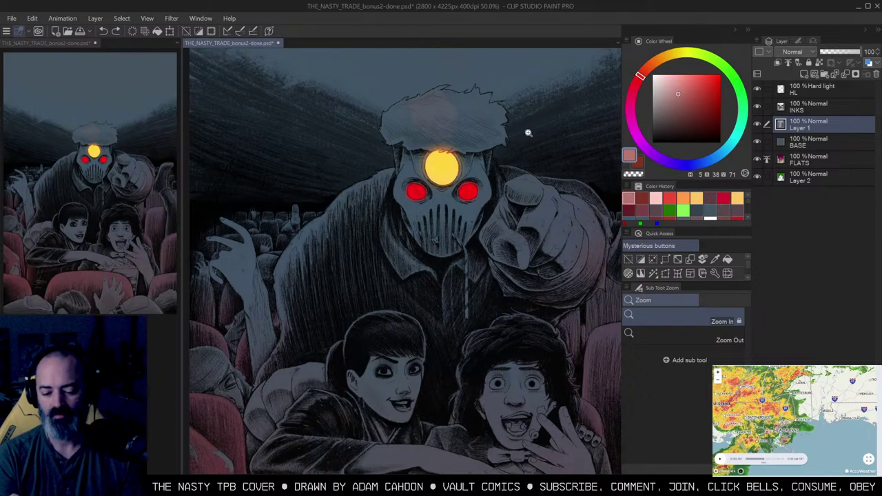
Step: Examine the cover at several magnifications, from the masked figure's head to the seated couple, the seats and the raised hands
left_click(477, 172, "alt")
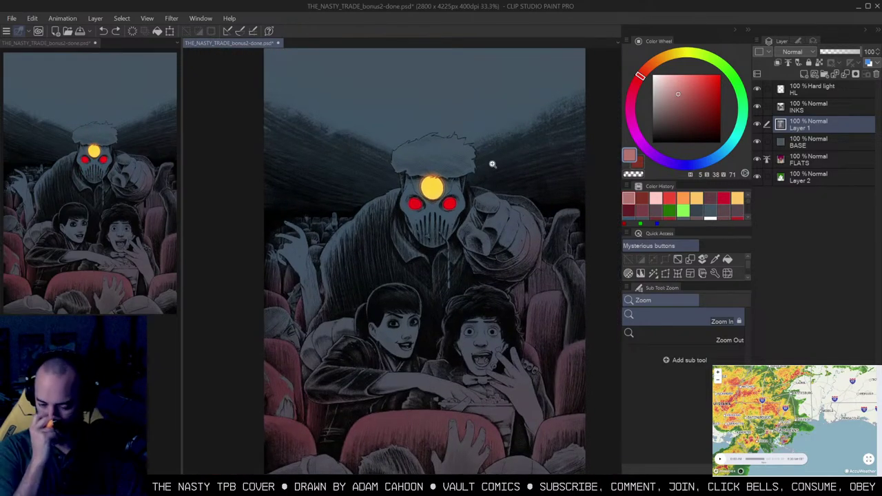
left_click_drag(495, 213, 495, 317)
left_click(471, 186)
key("m")
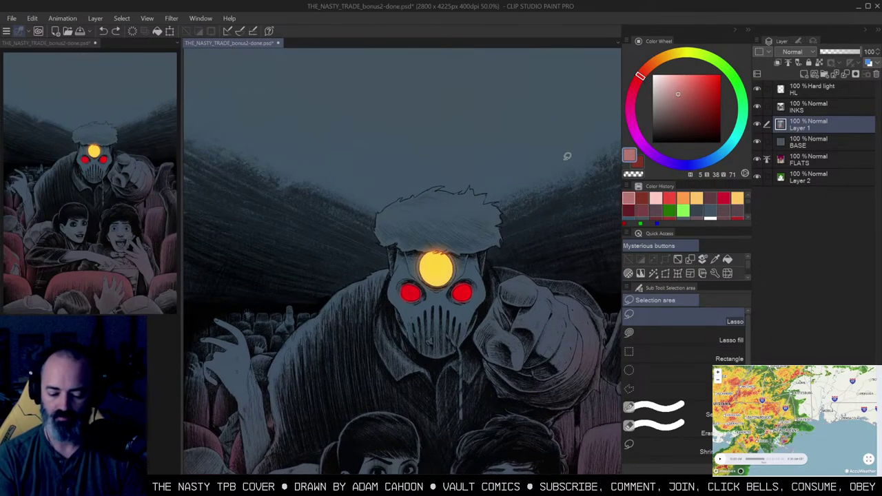
key("/")
left_click(576, 184, "alt")
left_click_drag(576, 196, 501, 175)
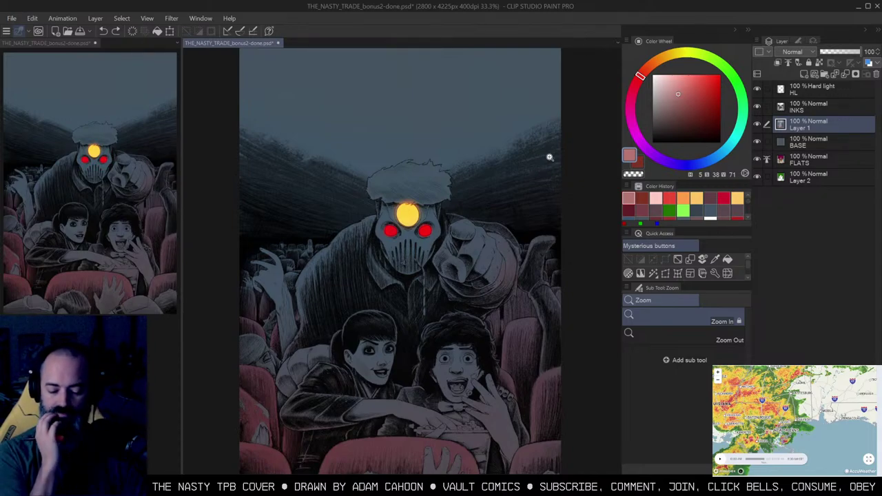
left_click_drag(428, 237, 494, 155)
left_click(413, 203)
mouse_move(423, 202)
left_mouse_down()
mouse_move(441, 151)
mouse_move(402, 260)
left_mouse_up()
key("b")
mouse_move(420, 124)
left_mouse_down()
mouse_move(331, 196)
mouse_move(295, 345)
left_mouse_up()
key("ctrl+z")
left_click_drag(452, 217, 446, 145)
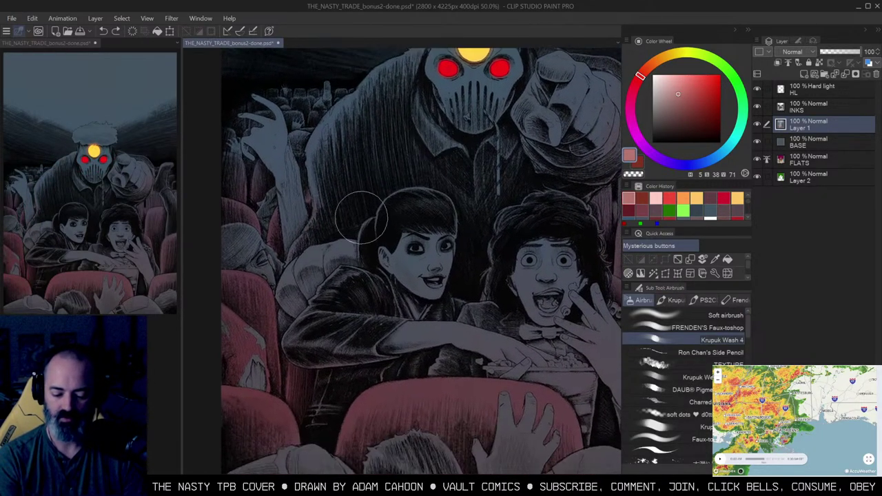
left_click_drag(462, 269, 375, 270)
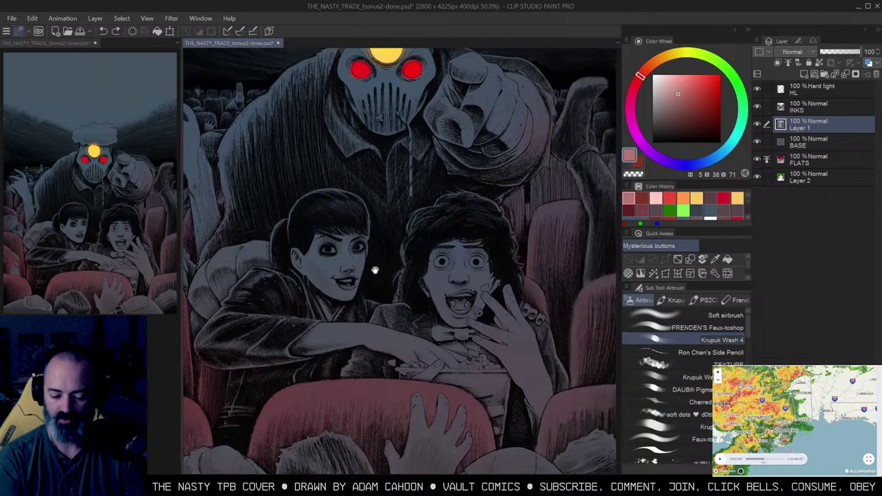
left_click_drag(452, 265, 383, 262)
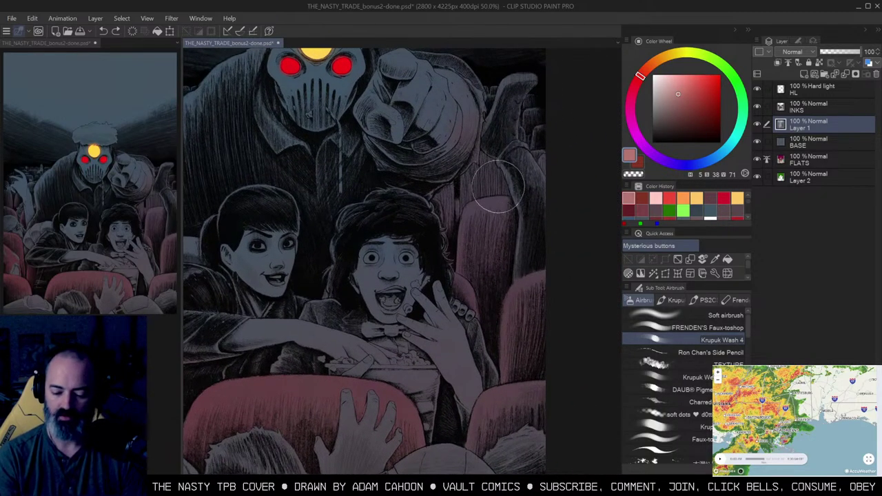
left_click(496, 186, "alt")
left_click_drag(502, 151, 535, 214)
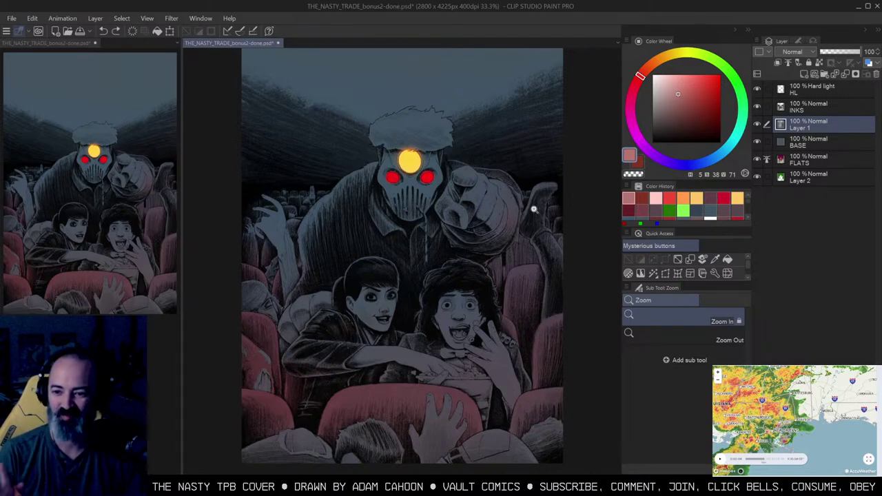
left_click(396, 146)
left_click(416, 132)
left_click_drag(418, 133, 409, 204)
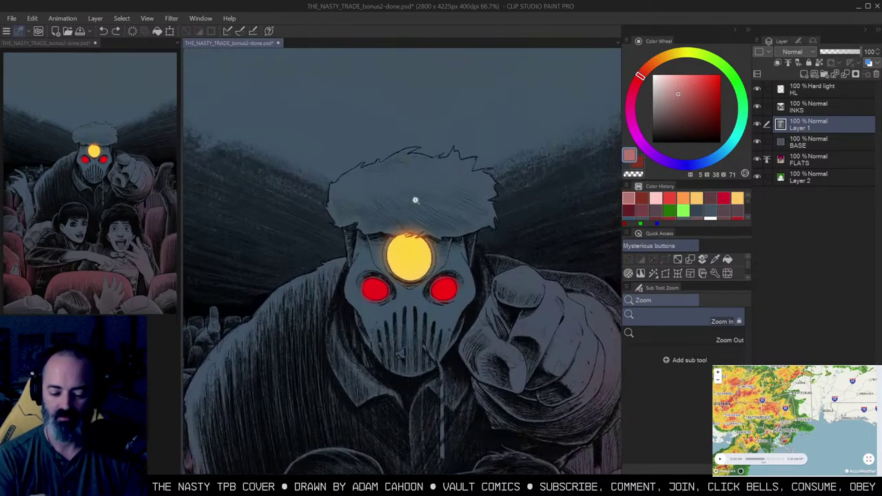
Step: Auto-select the sky and dark theatre walls behind the masked figure, and hide the selection outline
left_click(455, 242, "alt")
left_click_drag(462, 249, 455, 261)
left_click(456, 261, "alt")
key("w")
left_click(462, 185)
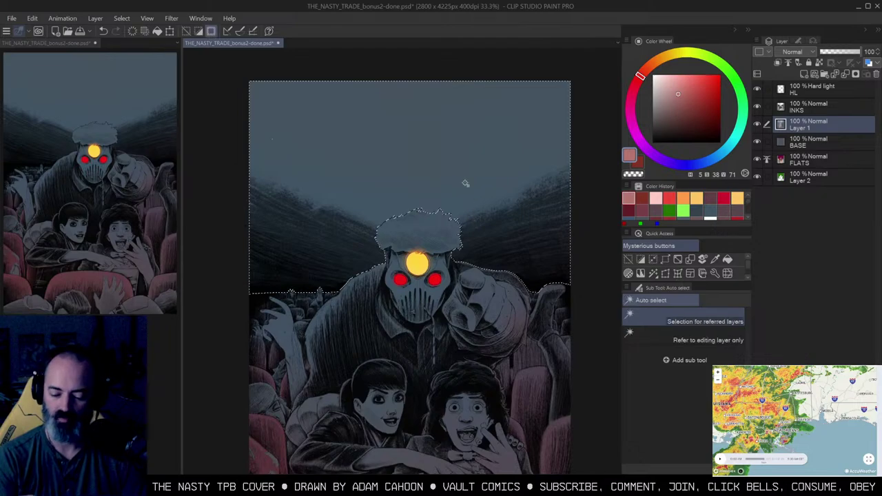
left_click(665, 261)
left_click(666, 264)
key("ctrl+h")
Step: Add a new layer above Layer 1 and set its blending mode to Add (Glow)
key("b")
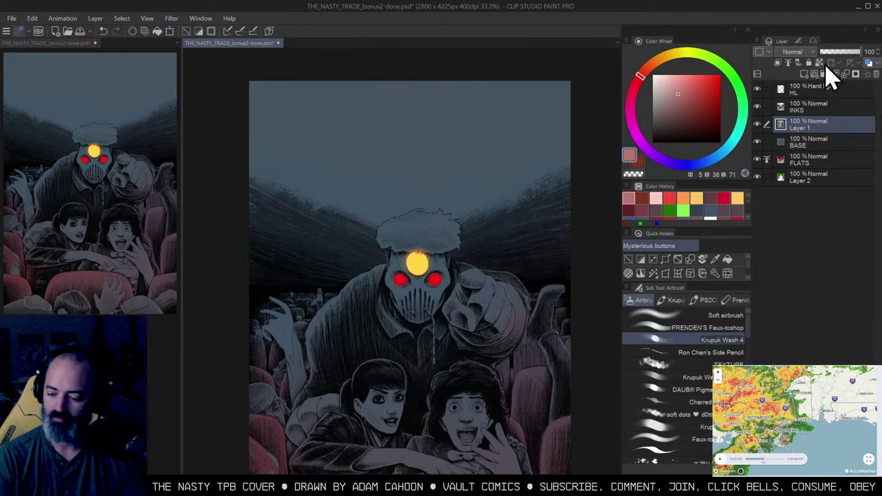
key("ctrl+shift+n")
left_click(809, 53)
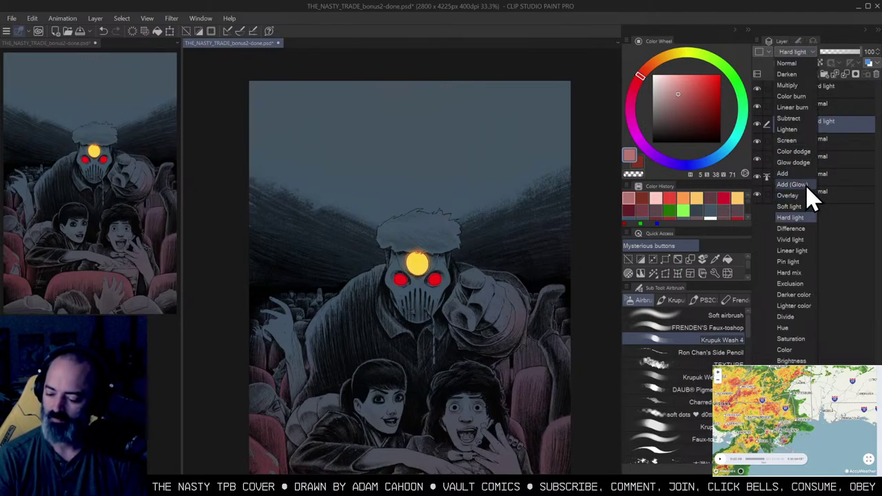
left_click(808, 185)
Step: Airbrush the selected sky and walls with a large Soft airbrush in dark orange, hue 27, saturation 100, value 63
left_click(683, 198)
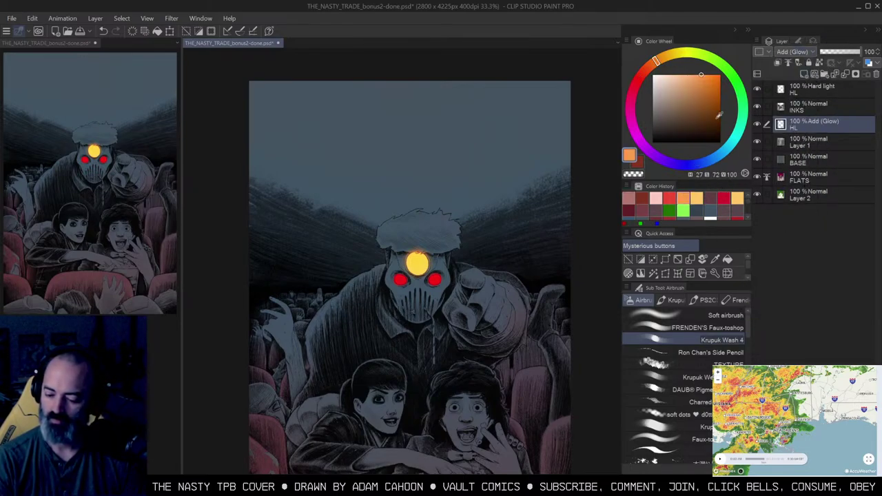
left_click(741, 316)
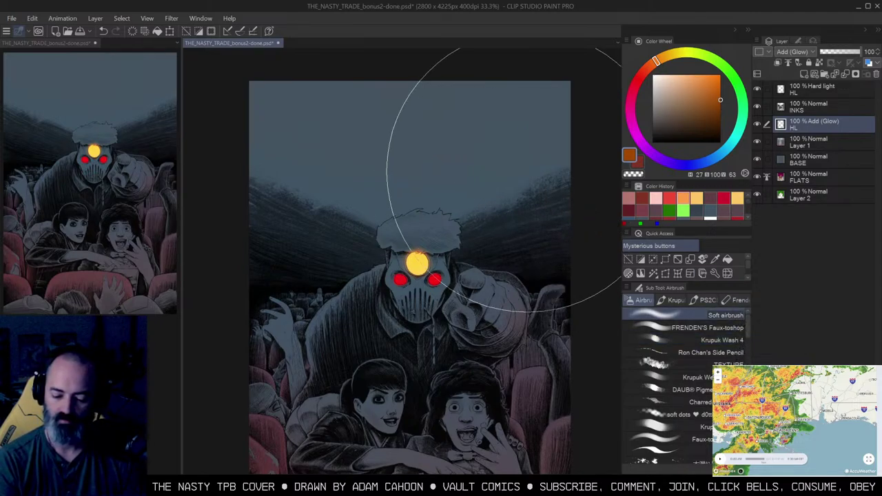
left_click_drag(374, 109, 452, 137)
left_click_drag(276, 103, 492, 89)
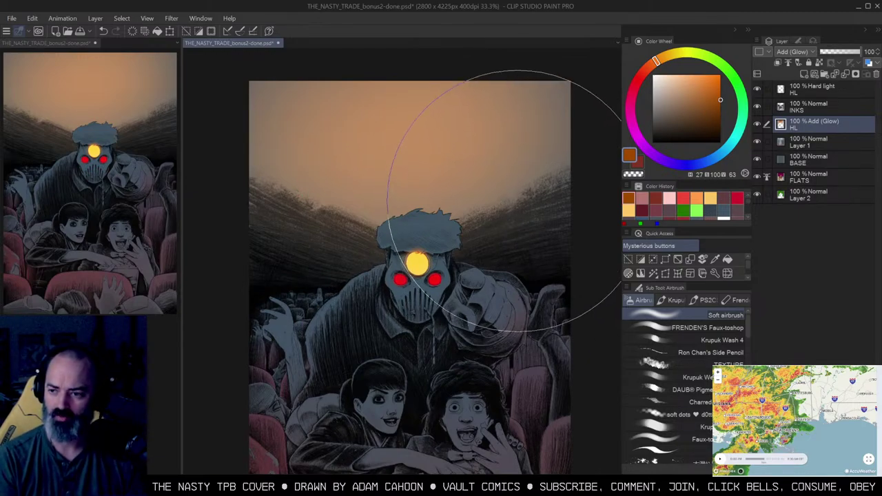
mouse_move(297, 155)
left_mouse_down()
mouse_move(287, 103)
mouse_move(487, 112)
mouse_move(514, 136)
mouse_move(492, 171)
mouse_move(496, 83)
left_mouse_up()
mouse_move(329, 225)
left_mouse_down()
mouse_move(406, 222)
mouse_move(354, 211)
mouse_move(417, 217)
mouse_move(408, 215)
left_mouse_up()
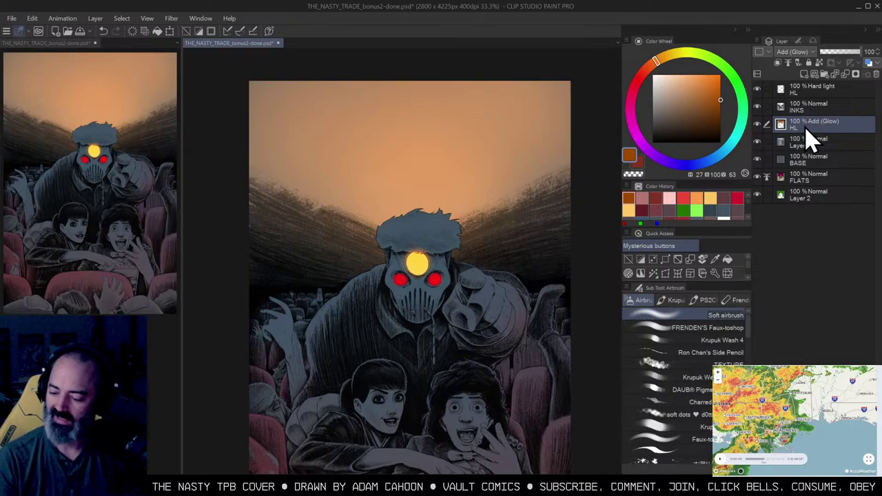
left_click(812, 54)
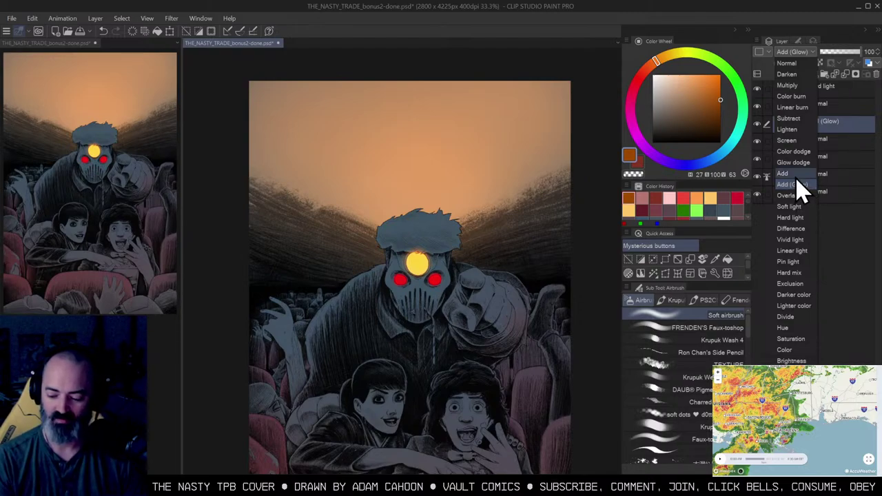
Step: Build up a brighter glow behind the masked figure's head and across the sky in orange, hue 35, saturation 80, value 100
left_click(696, 77)
left_click_drag(666, 64, 662, 60)
mouse_move(438, 208)
left_mouse_down()
mouse_move(539, 197)
mouse_move(438, 209)
mouse_move(470, 209)
left_mouse_up()
left_click(420, 206)
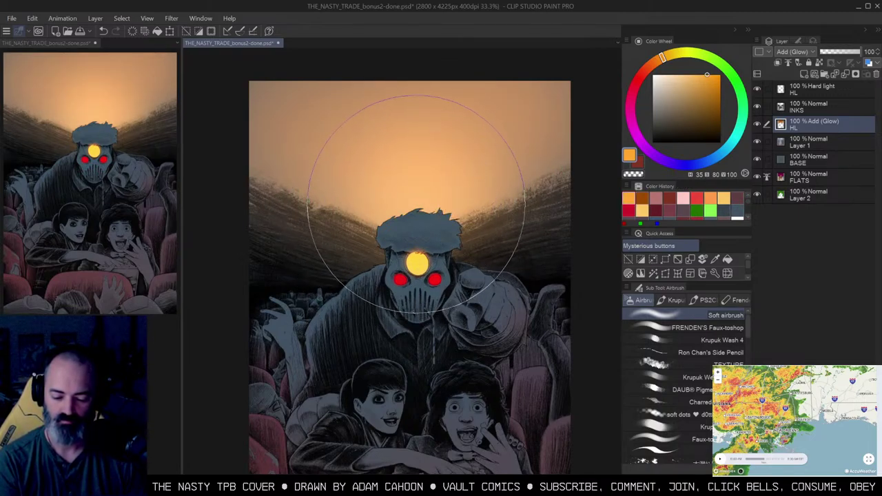
left_click(422, 185)
left_click(425, 183)
mouse_move(425, 184)
left_mouse_down()
mouse_move(391, 166)
mouse_move(498, 159)
left_mouse_up()
key("]")
left_click_drag(344, 156, 307, 166)
mouse_move(469, 160)
left_mouse_down()
mouse_move(480, 158)
mouse_move(298, 189)
mouse_move(496, 162)
mouse_move(482, 159)
left_mouse_up()
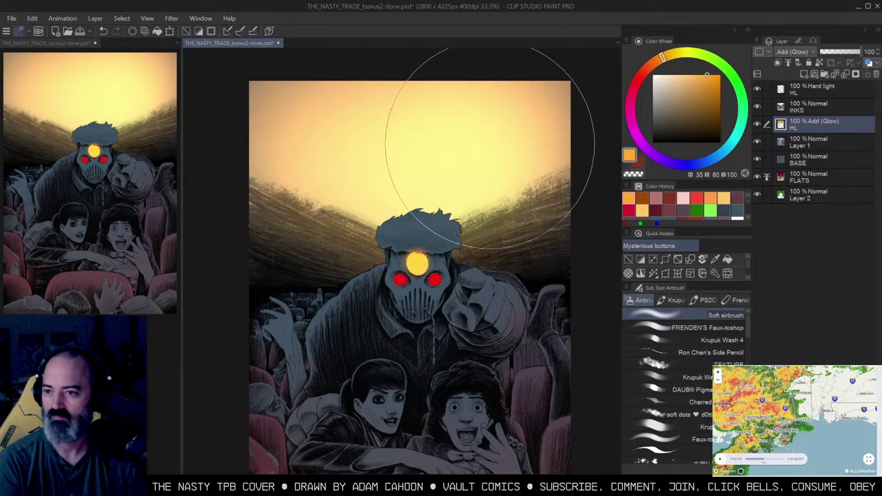
Step: Deselect the background and add a blank layer mask to the Add (Glow) layer
key("/")
left_click(414, 182, "alt")
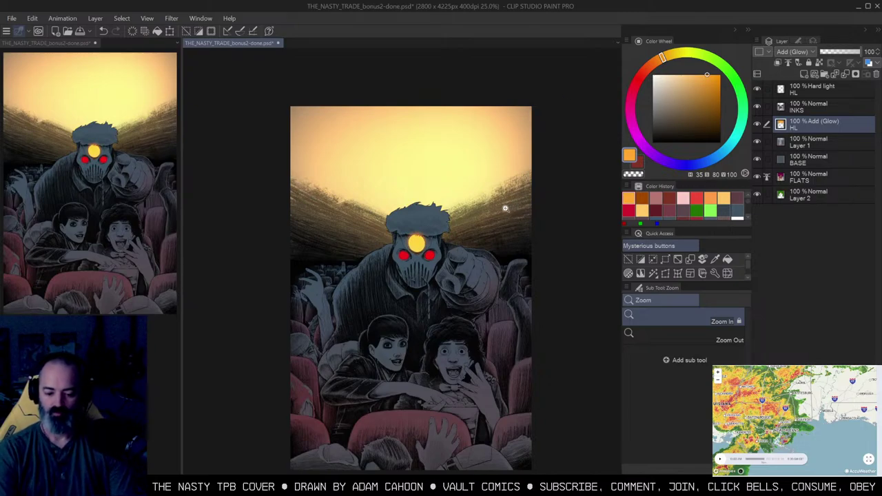
left_click(475, 220)
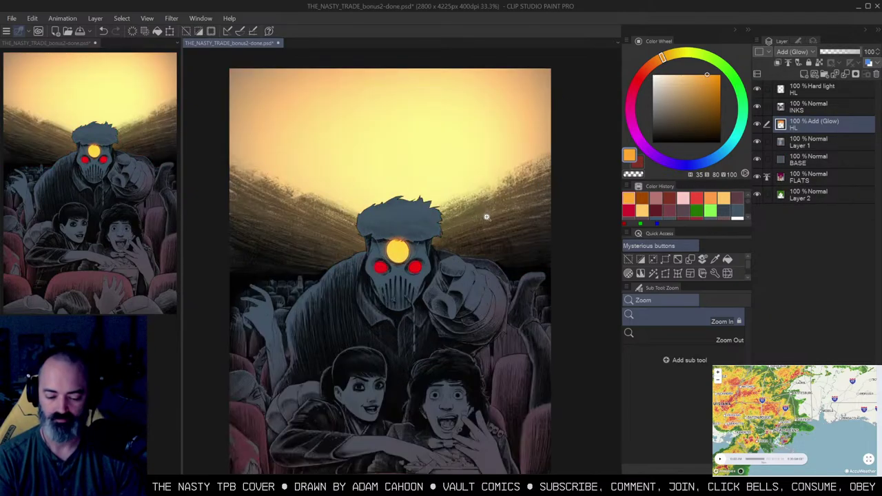
left_click(508, 207)
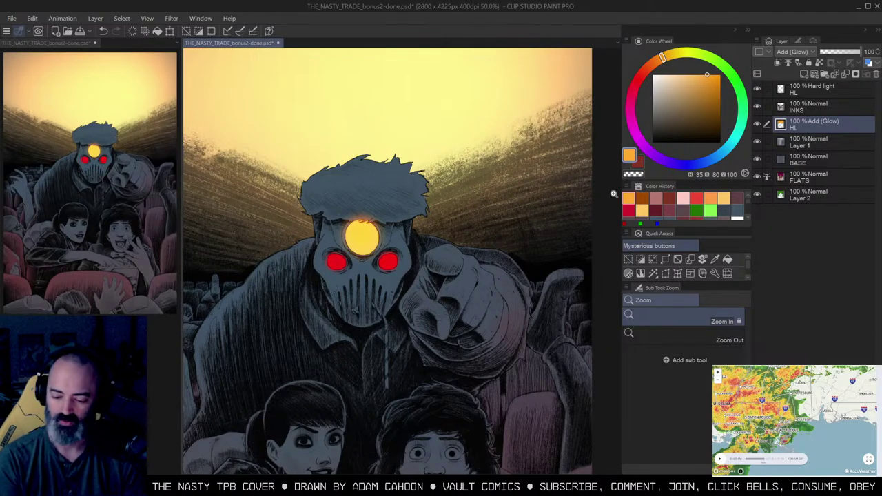
key("b")
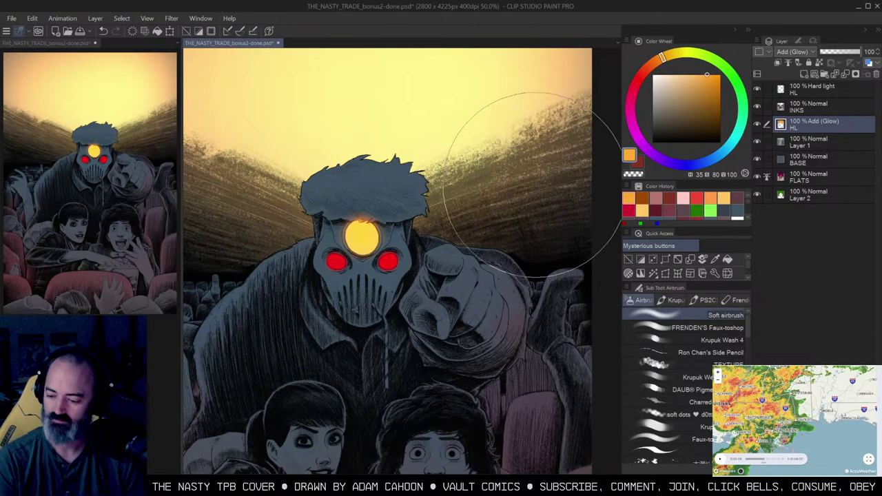
key("m")
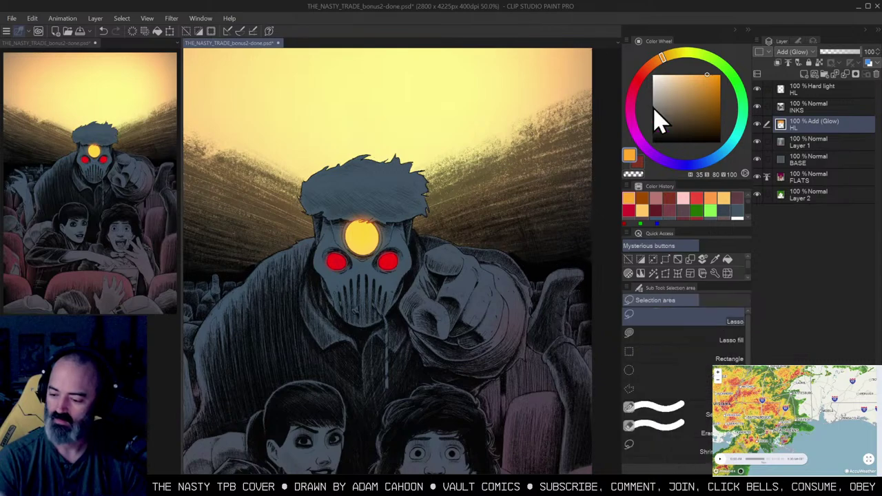
left_click(855, 75)
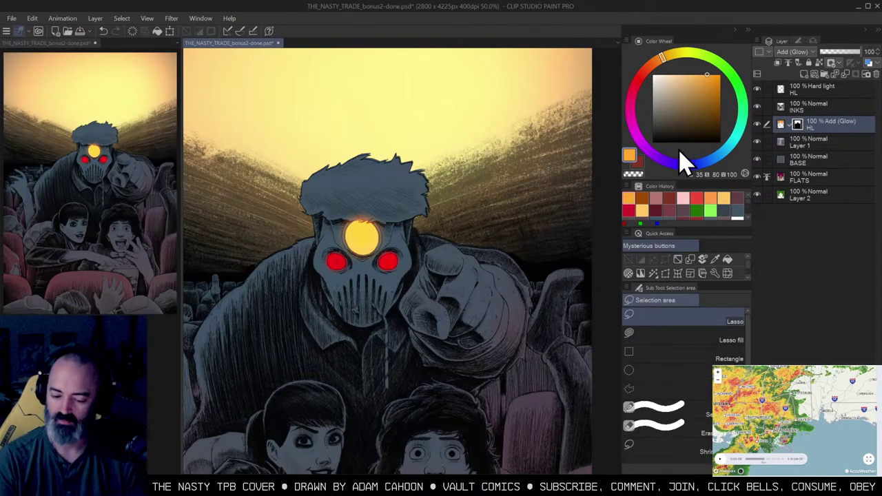
key("ctrl+z")
left_click(856, 75)
Step: Fade the orange glow from the lower parts of both theatre walls by soft-airbrushing the layer mask with transparent colour
key("b")
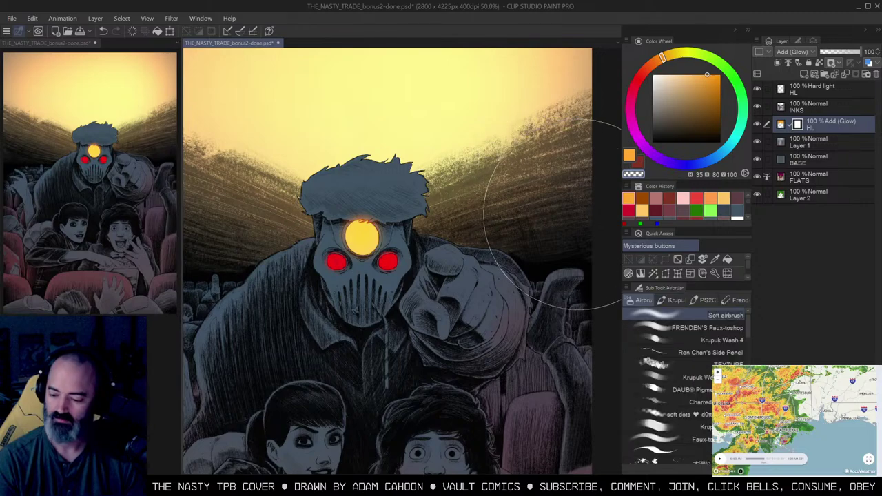
mouse_move(556, 255)
left_mouse_down()
mouse_move(588, 232)
mouse_move(538, 274)
left_mouse_up()
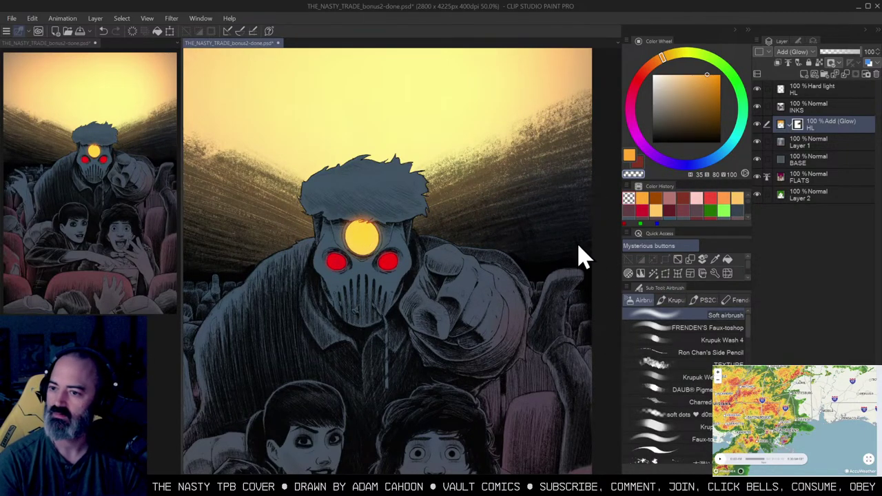
mouse_move(563, 242)
left_mouse_down()
mouse_move(555, 232)
mouse_move(547, 247)
mouse_move(528, 245)
left_mouse_up()
left_click_drag(430, 246, 607, 214)
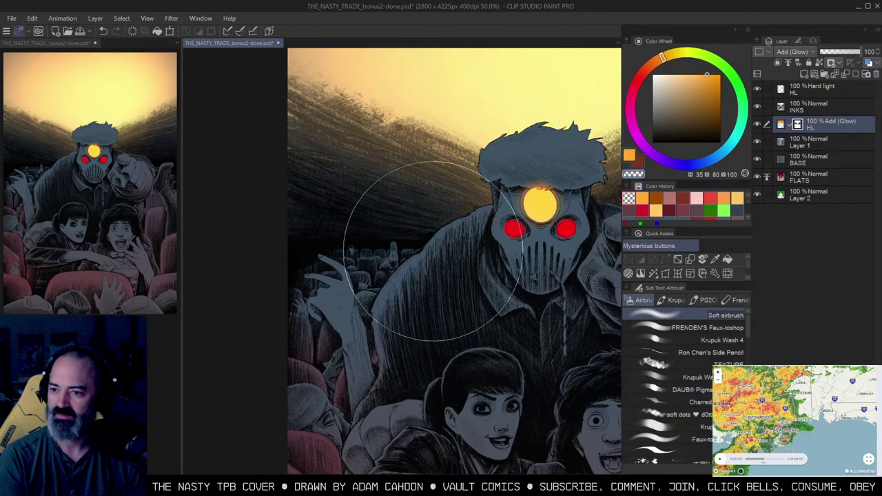
left_click_drag(442, 252, 414, 247)
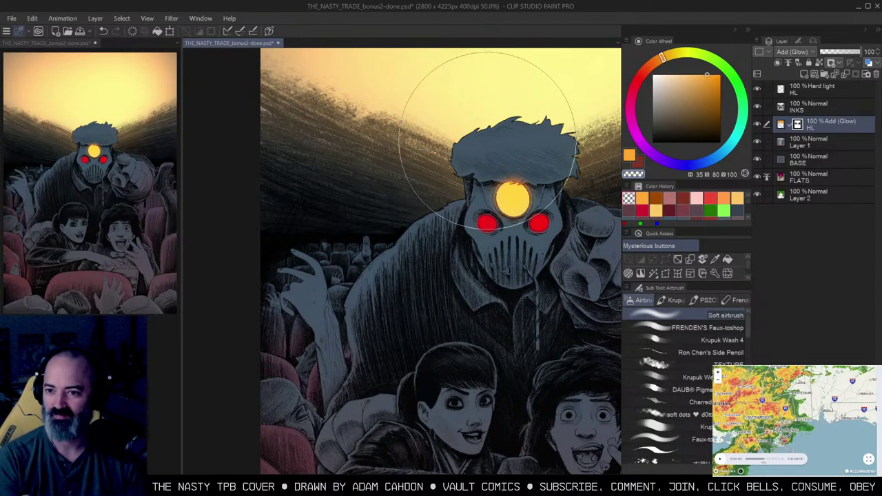
left_click_drag(503, 117, 473, 100)
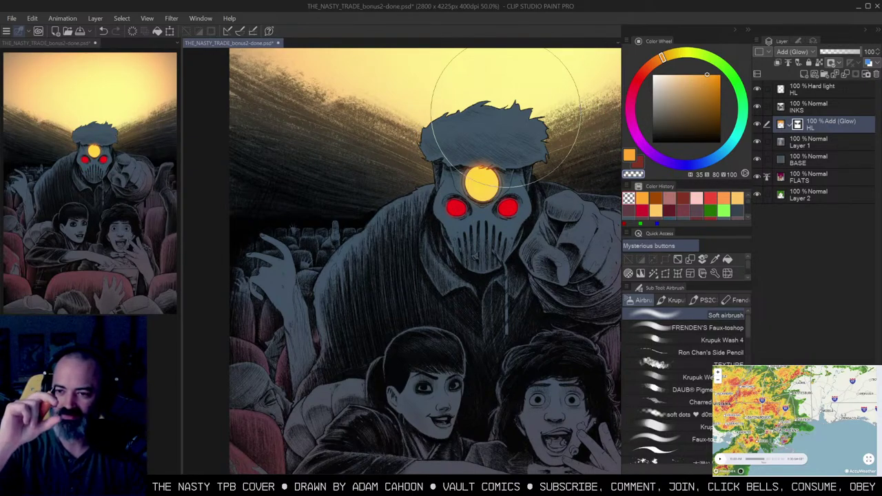
mouse_move(515, 140)
left_mouse_down()
mouse_move(427, 167)
mouse_move(508, 153)
left_mouse_up()
left_click_drag(495, 184, 528, 188)
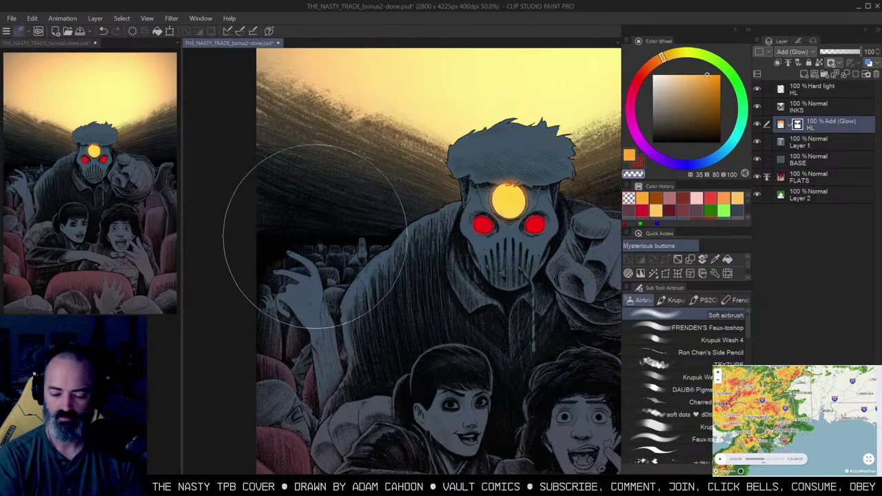
left_click_drag(401, 240, 431, 229)
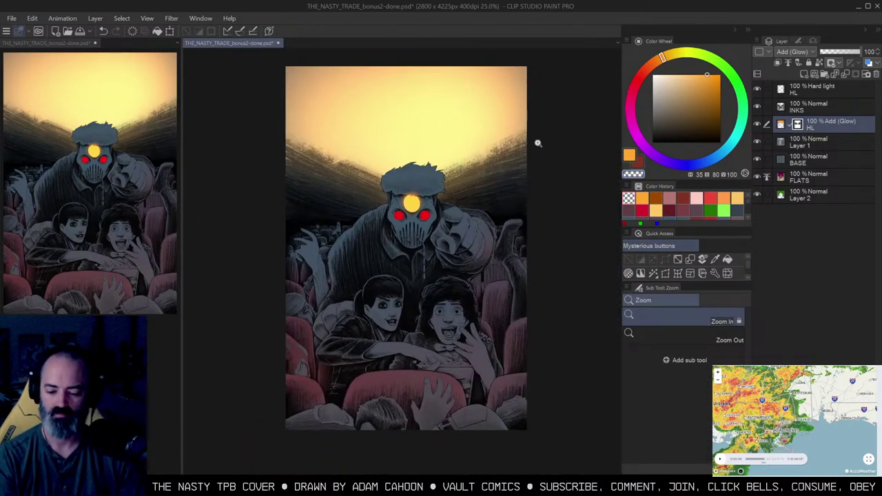
Step: Add an Overlay layer above the Hard light layer and choose burnt orange, hue 24, saturation 67, value 72
key("b")
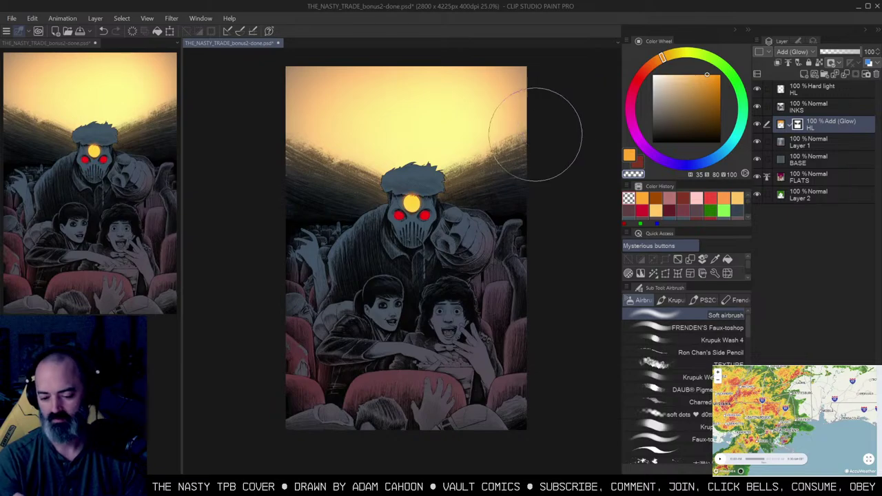
left_click(832, 94)
key("m")
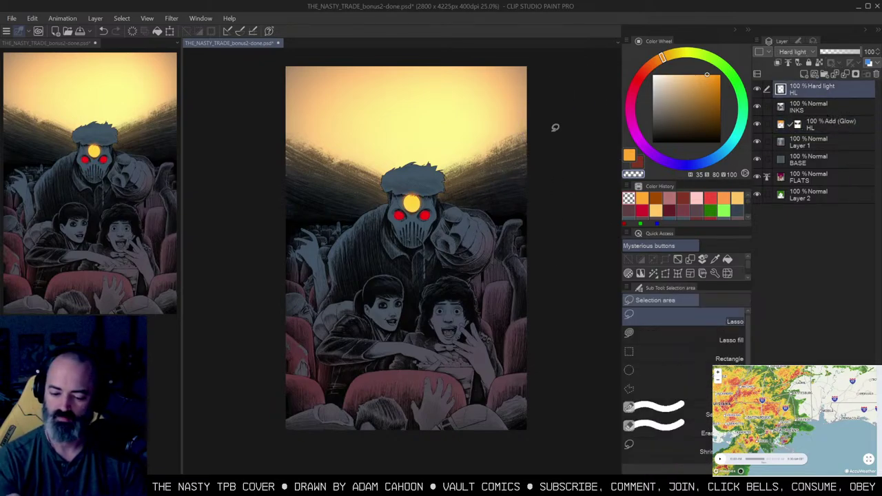
scroll(493, 147, "up", 1)
key("b")
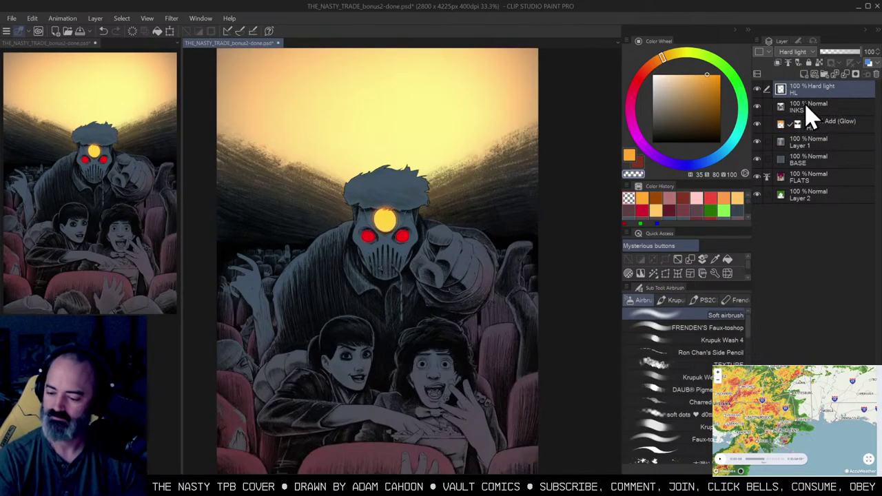
key("F2")
left_click(654, 62)
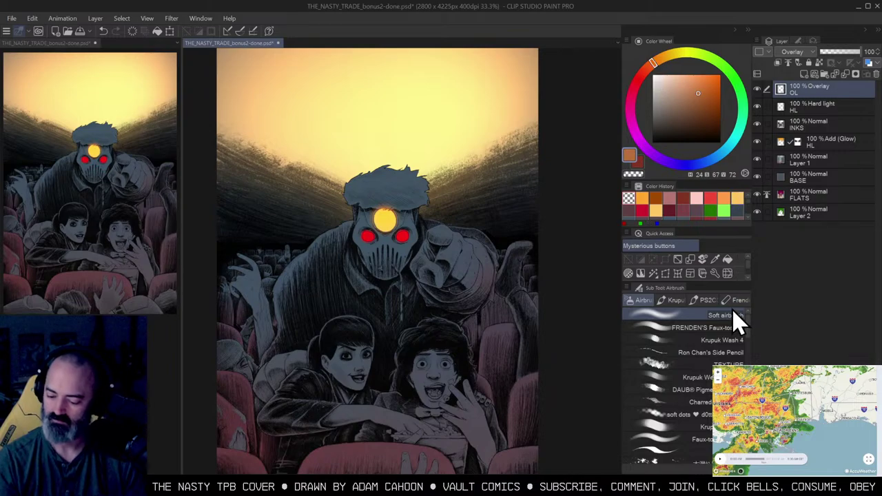
Step: Select the theatre walls, soft-airbrush burnt orange across their upper parts on the Overlay layer, and deselect
key("bracketleft")
key("bracketleft")
key("bracketleft")
key("bracketleft")
left_click_drag(425, 170, 538, 125)
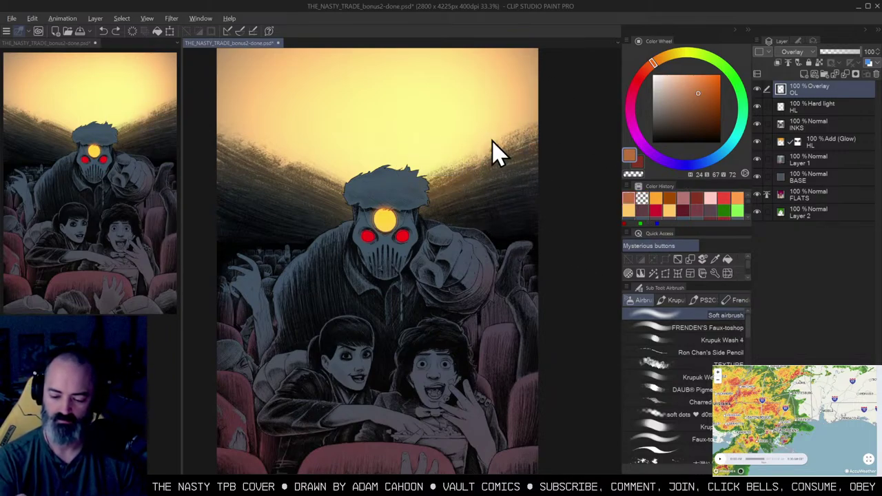
key("w")
left_click(500, 186)
key("ctrl+d")
mouse_move(552, 170)
left_mouse_down()
mouse_move(563, 196)
mouse_move(549, 166)
left_mouse_up()
left_click(560, 184, "alt")
key("b")
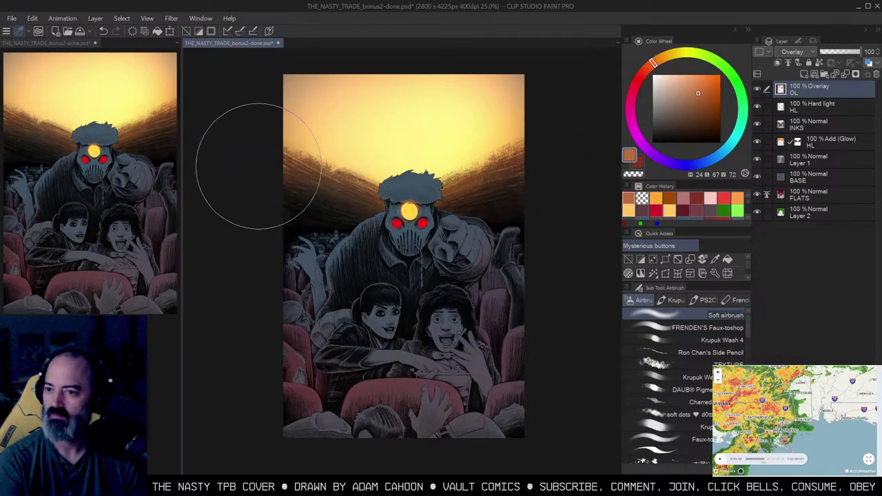
Step: Isolate the Add (Glow) layer to sample its orange, hue 34, saturation 81, value 98, and make that layer active with all layers shown
left_click(475, 103, "alt")
left_click(758, 143, "alt")
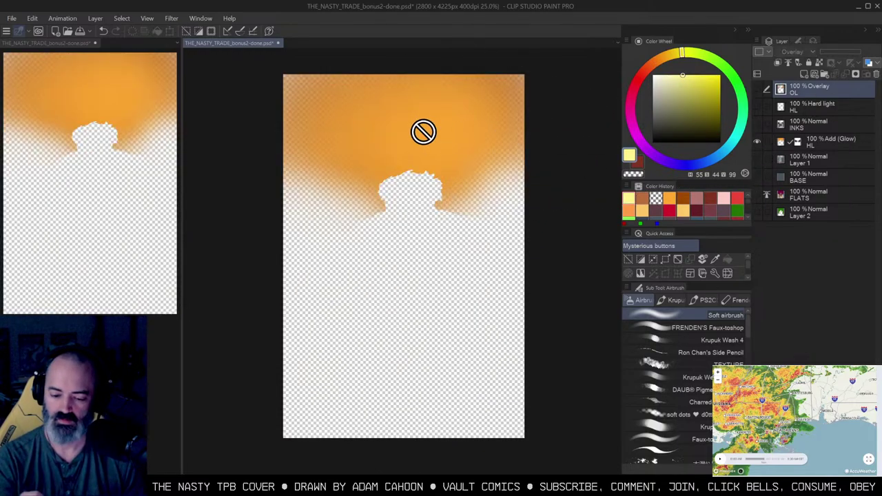
left_click(423, 132, "alt")
left_click(759, 143, "alt")
left_click(780, 143)
Step: Try to brighten the sky's upper edges on the Add (Glow) layer by soft-airbrushing the sampled orange
scroll(557, 107, "up", 2)
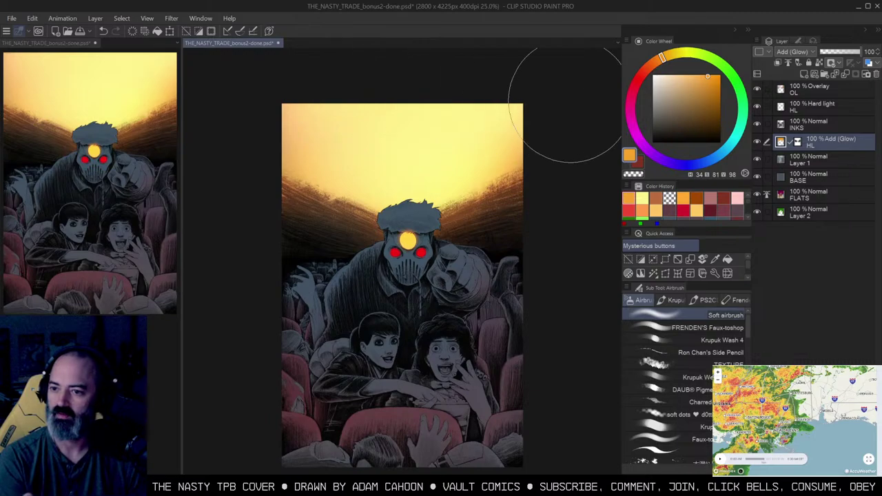
left_click_drag(303, 115, 281, 103)
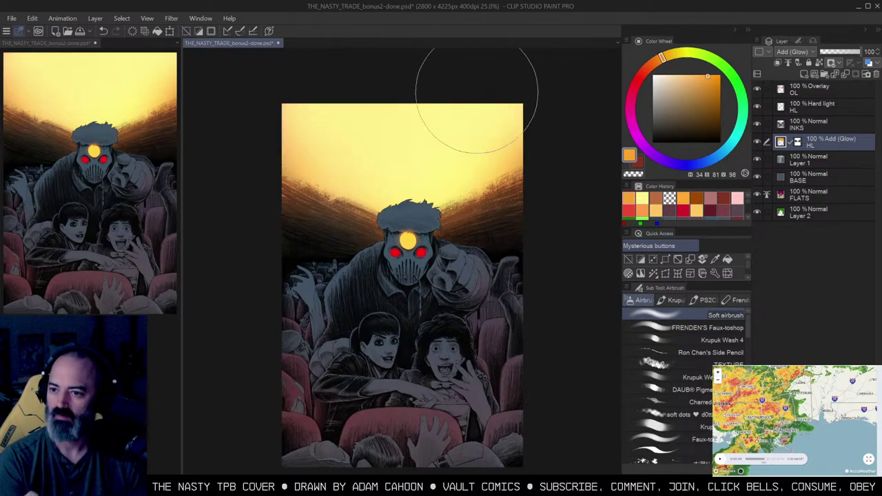
left_click_drag(359, 132, 248, 91)
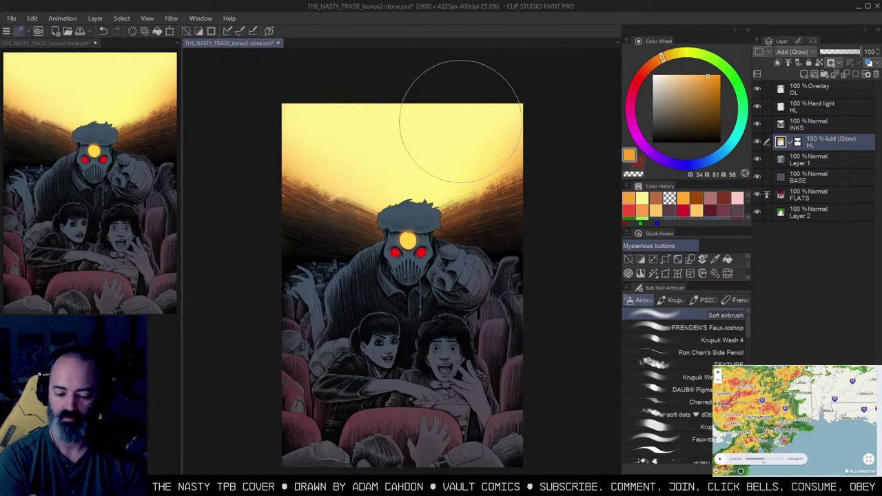
key("ctrl+space")
left_click(477, 133, "alt")
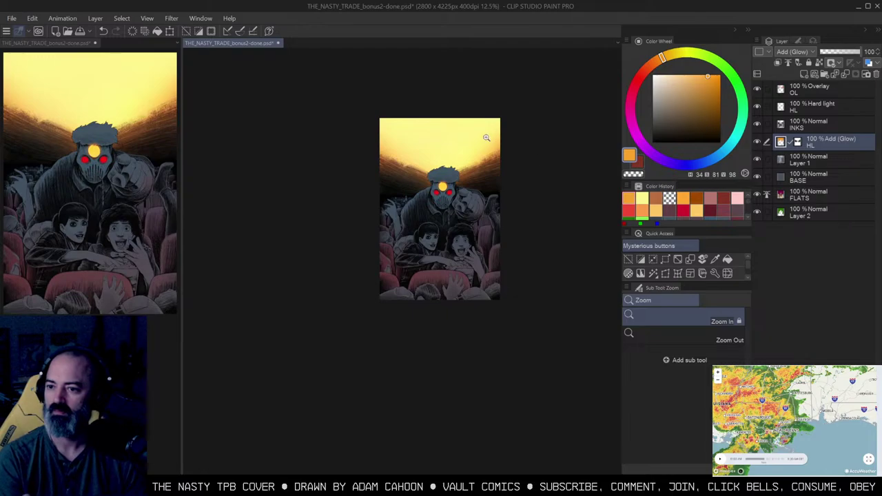
left_click(487, 138)
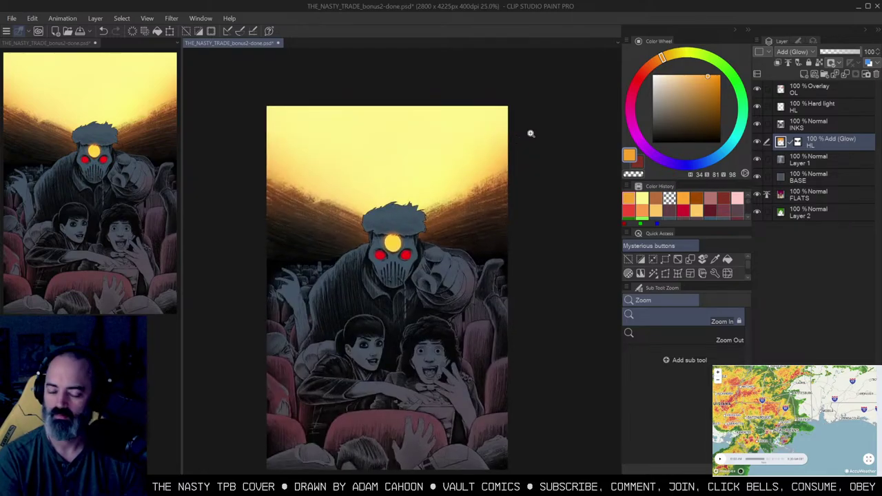
key("ctrl+z")
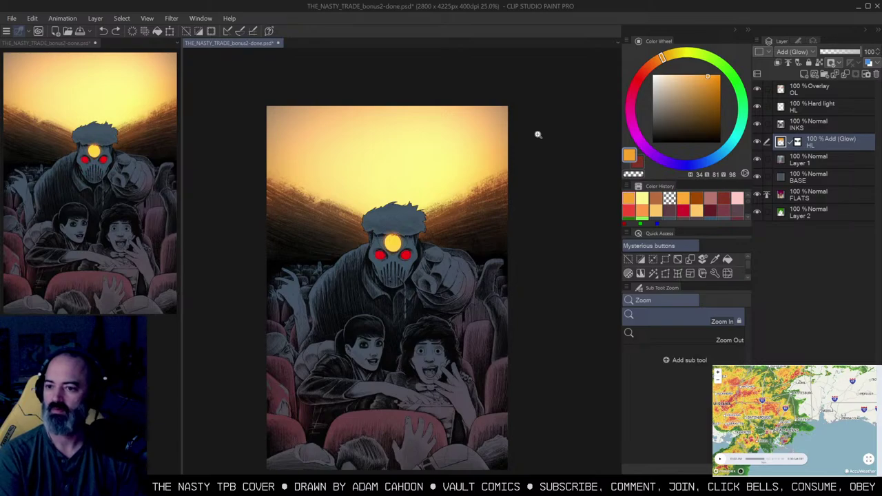
Step: Fade the glow along the sky's upper edge and corners by soft-airbrushing the Add (Glow) layer mask with transparent colour
left_click_drag(497, 117, 497, 140)
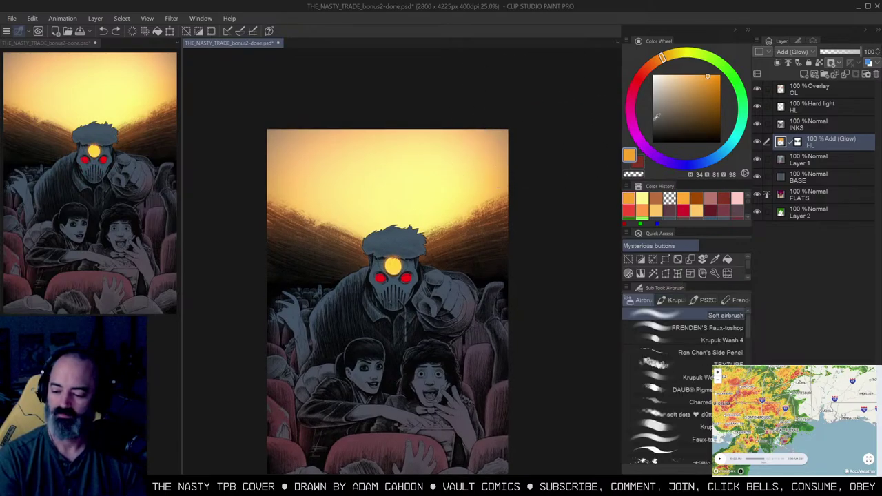
left_click(798, 141)
mouse_move(244, 181)
left_mouse_down()
mouse_move(360, 105)
mouse_move(490, 125)
left_mouse_up()
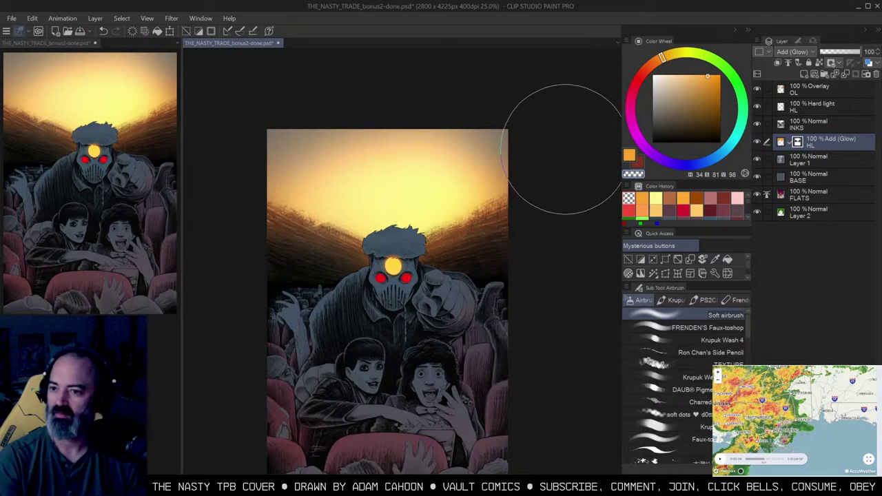
key("ctrl+z")
key("bracketright")
mouse_move(207, 119)
left_mouse_down()
mouse_move(305, 89)
mouse_move(469, 98)
left_mouse_up()
left_click_drag(531, 171, 548, 131)
key("bracketleft")
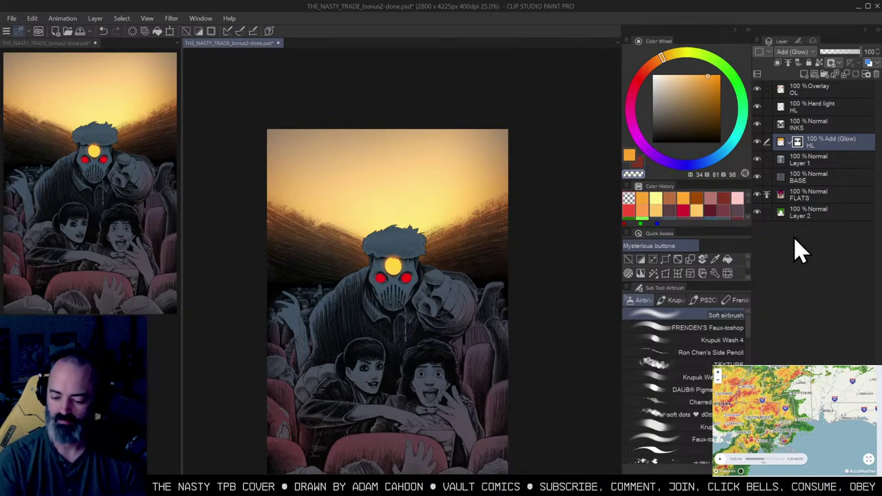
Step: Break up the sky's glow unevenly on the layer mask with Krupuk Wash 4 and a second Krupuk brush in transparent colour
left_click(731, 340)
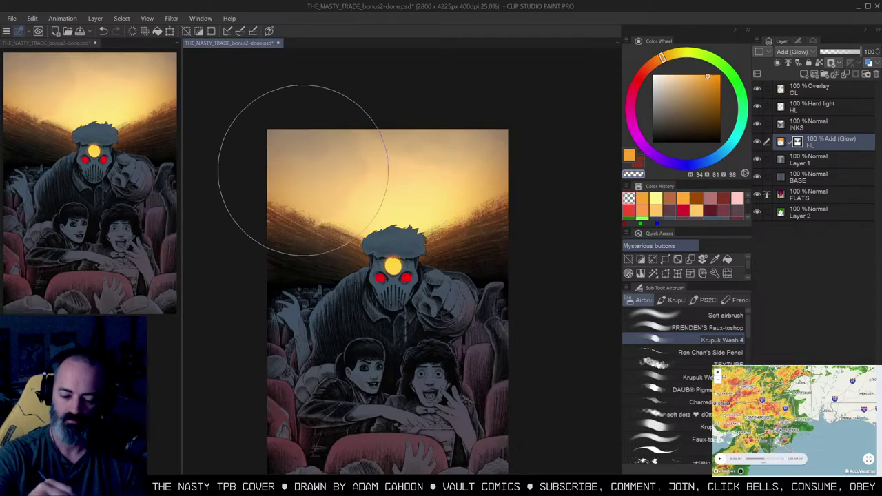
left_click(511, 179, "alt")
left_click(468, 200, "ctrl")
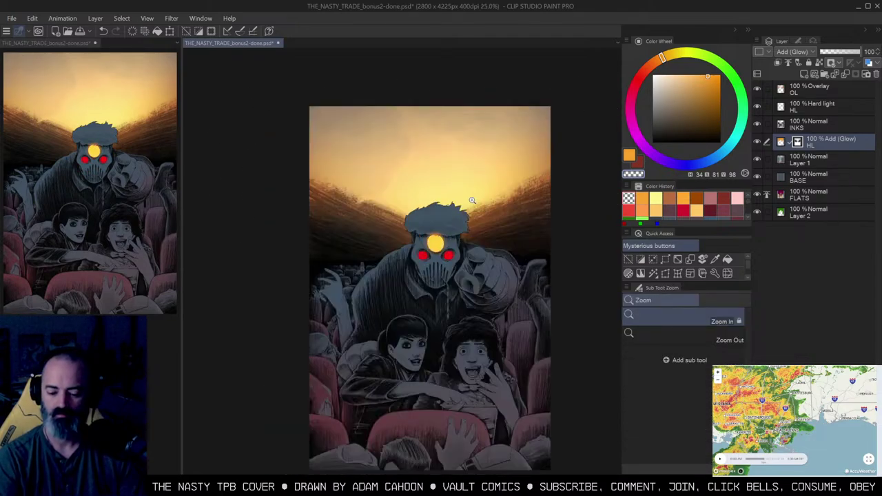
left_click(477, 199, "ctrl")
left_click_drag(504, 172, 502, 203)
left_click(696, 377)
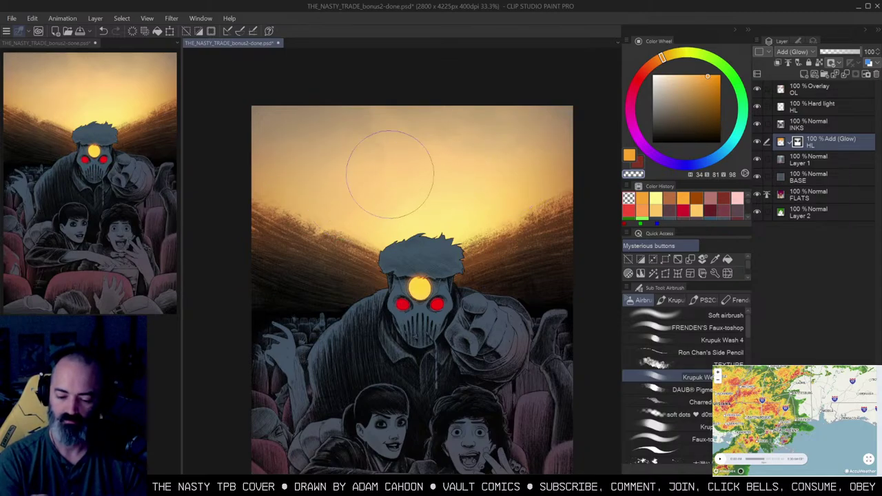
mouse_move(522, 216)
left_mouse_down()
mouse_move(507, 167)
mouse_move(510, 197)
mouse_move(496, 176)
left_mouse_up()
key("ctrl+minus")
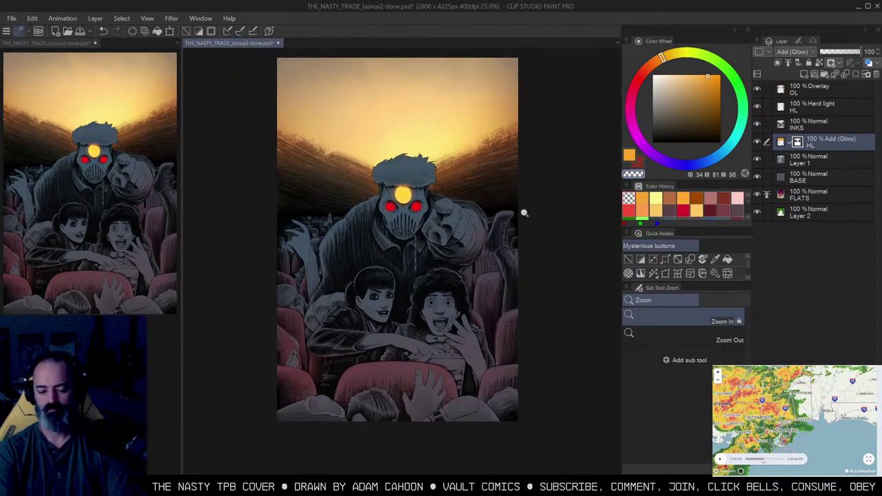
left_click_drag(533, 150, 529, 146)
key("m")
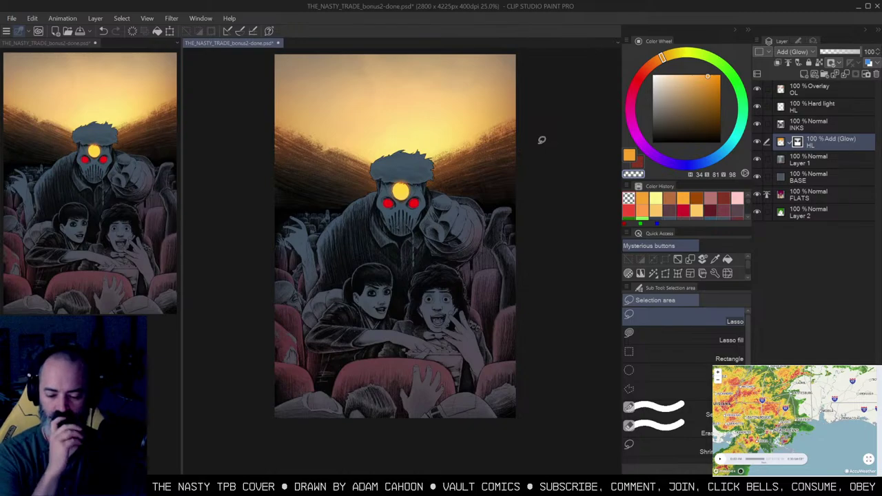
Step: Target the Add (Glow) layer's artwork, sample its orange, hue 34, saturation 81, value 97, and choose the Krupuk Wash 4 brush
left_click(388, 218, "ctrl")
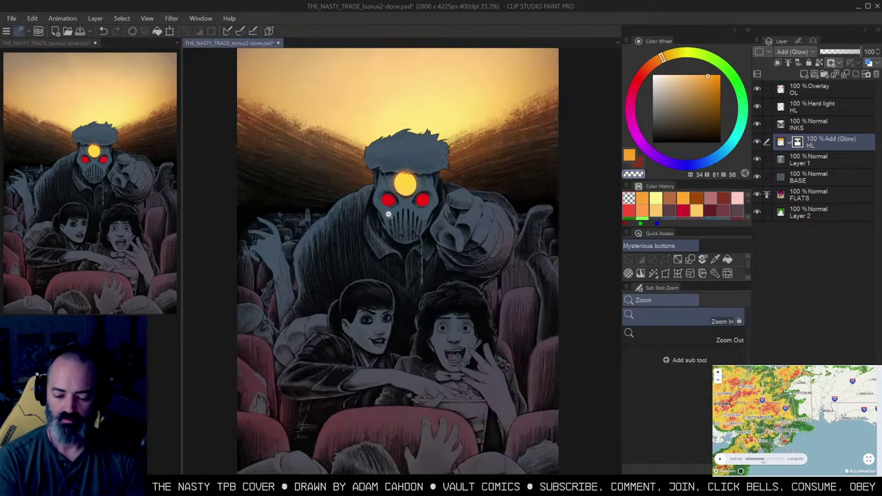
left_click(387, 219, "ctrl")
left_click_drag(396, 208, 457, 231)
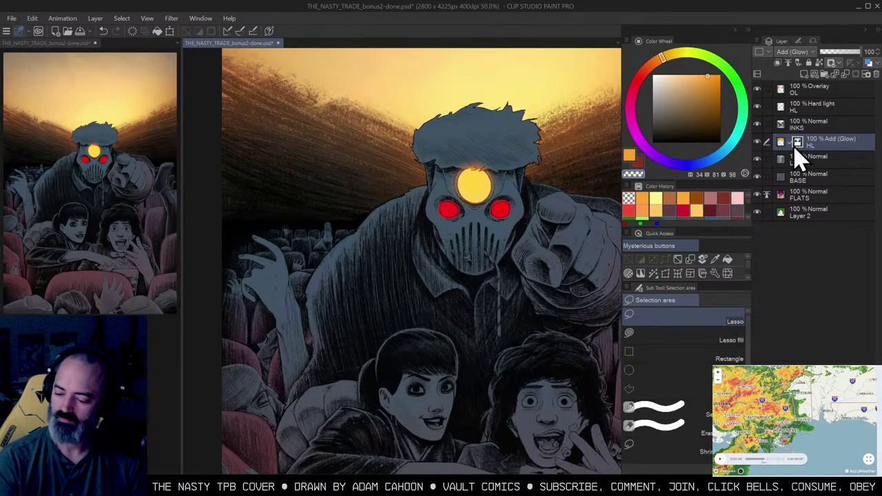
key("b")
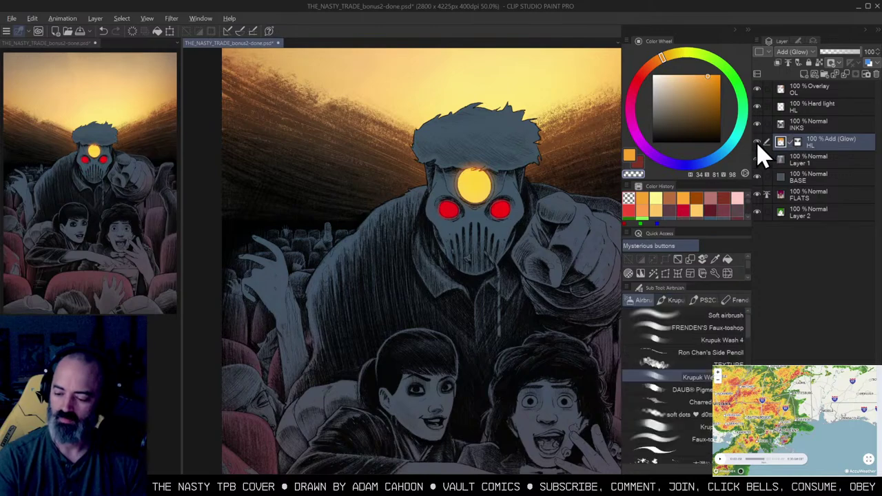
left_click(756, 141, "alt")
left_click(757, 141, "alt")
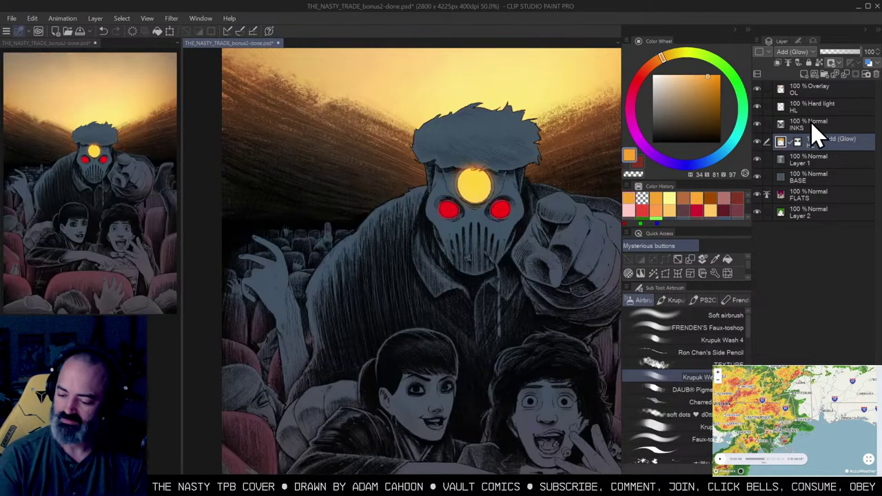
left_click(717, 340)
Step: Select the masked figure's hair and brush an orange rim light along its jagged outer edges on both sides
key("w")
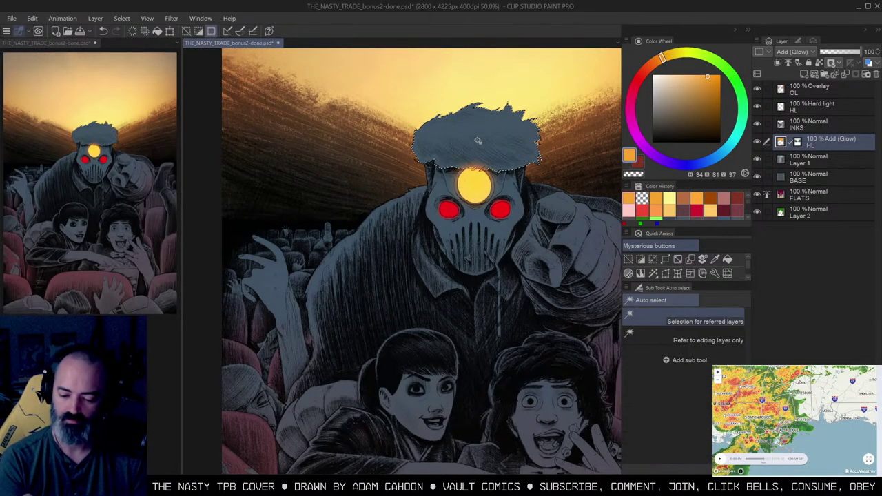
left_click_drag(551, 91, 535, 130)
left_click(430, 157)
key("b")
mouse_move(448, 178)
left_mouse_down()
mouse_move(350, 184)
mouse_move(320, 206)
left_mouse_up()
left_click_drag(411, 157, 394, 182)
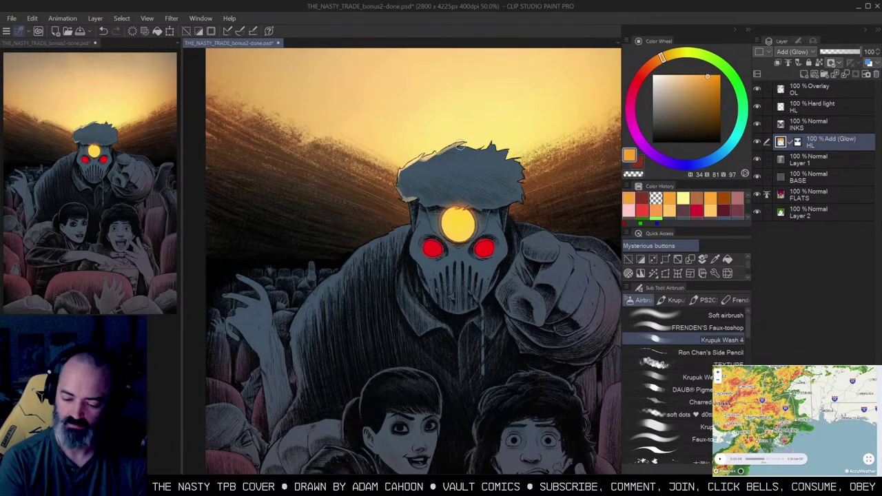
key("j")
key("c")
left_click_drag(414, 204, 418, 212)
key("b")
left_click_drag(506, 149, 522, 159)
key("c")
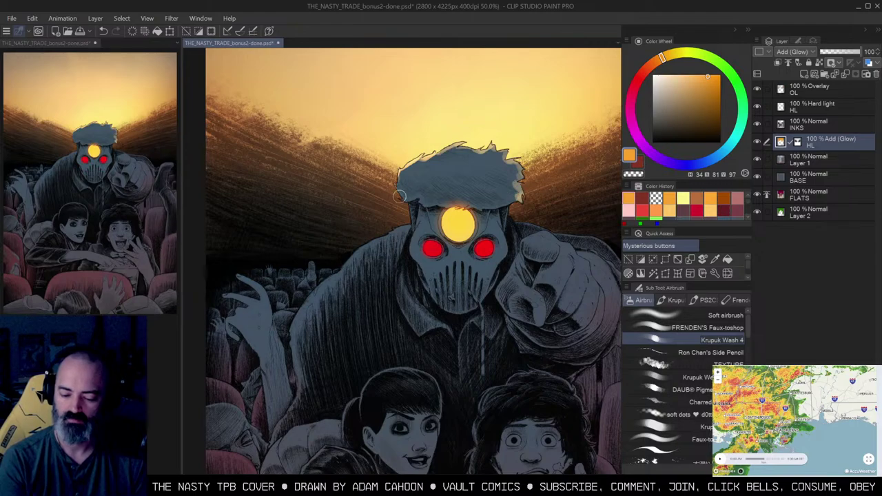
Step: Soften the inner edge of the hair's rim light with transparent colour using the Krupuk Wash 4 brush
key("ctrl+space")
left_click(493, 207, "ctrl+alt")
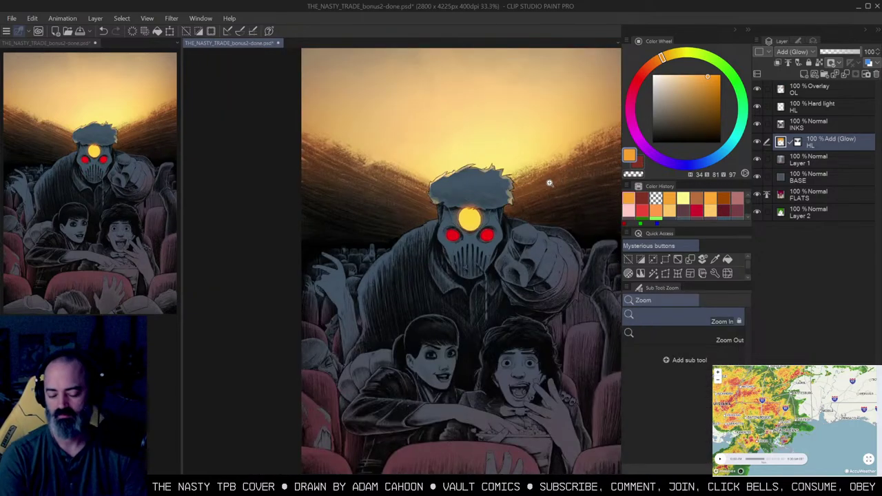
left_click(441, 220)
key("b")
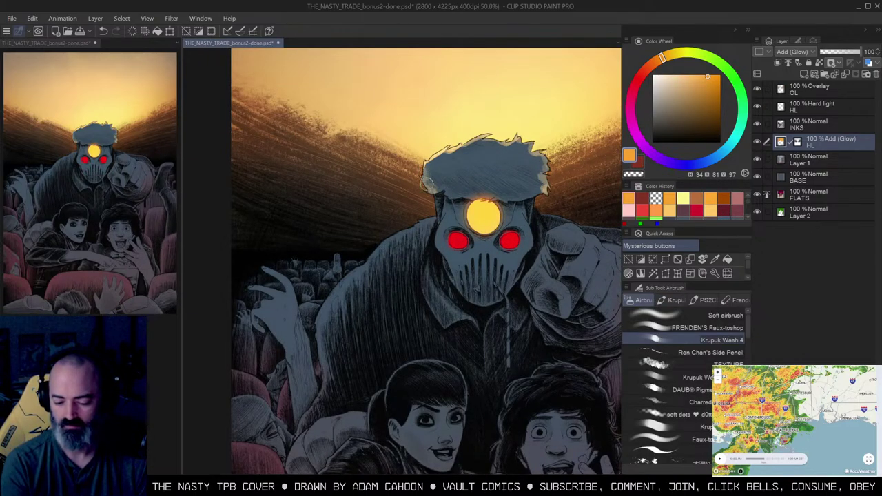
key("c")
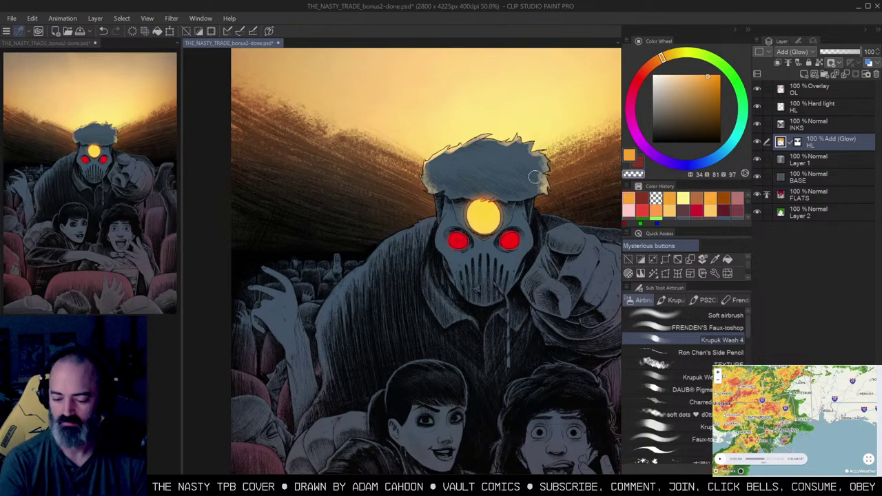
left_click_drag(536, 177, 534, 184)
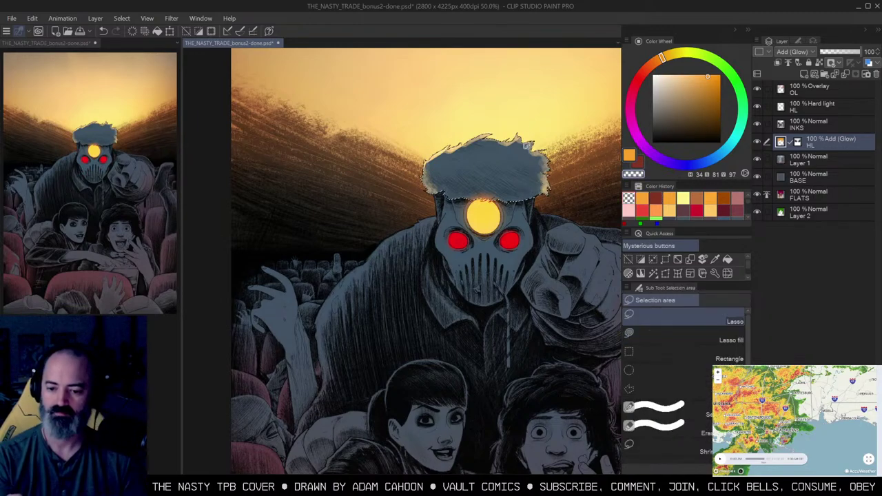
Step: Try brushing a rim light along the masked figure's shoulder on the image's left, sampling darker orange, hue 34, saturation 98, value 77
left_click(523, 172, "ctrl+alt")
left_click_drag(515, 153, 510, 135)
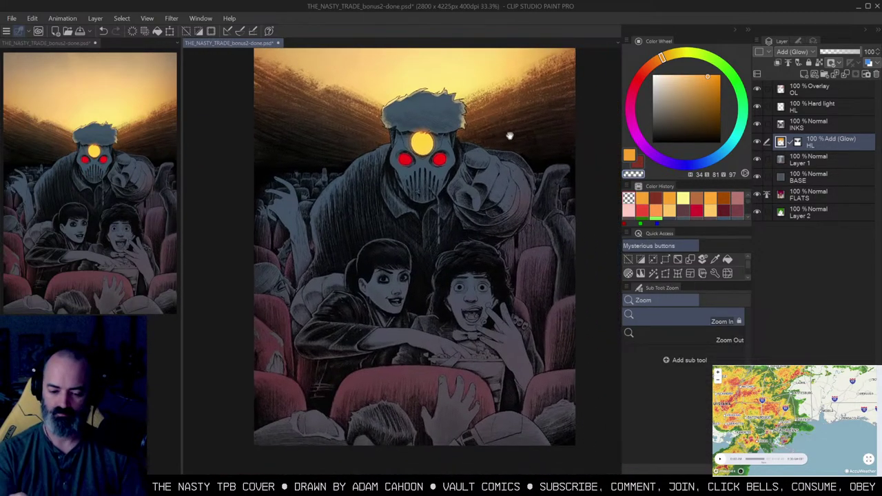
left_click(439, 153)
left_click_drag(437, 155, 510, 162)
key("w")
key("b")
key("c")
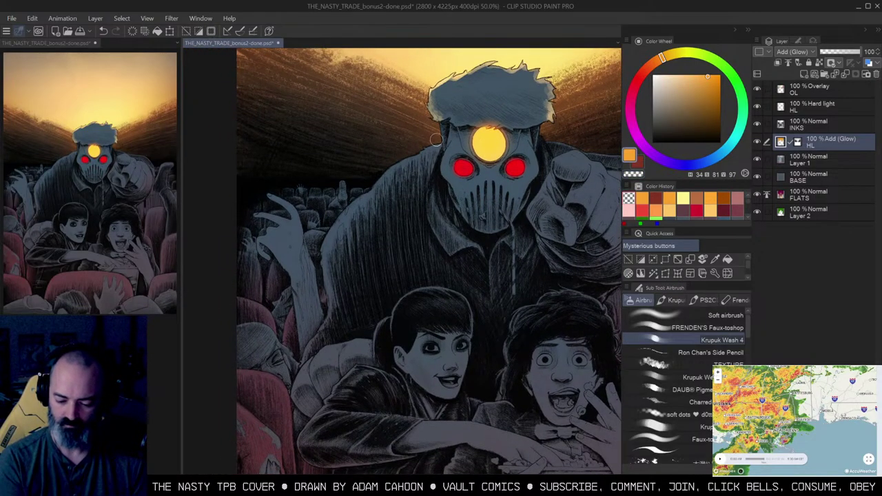
left_click_drag(401, 155, 417, 152)
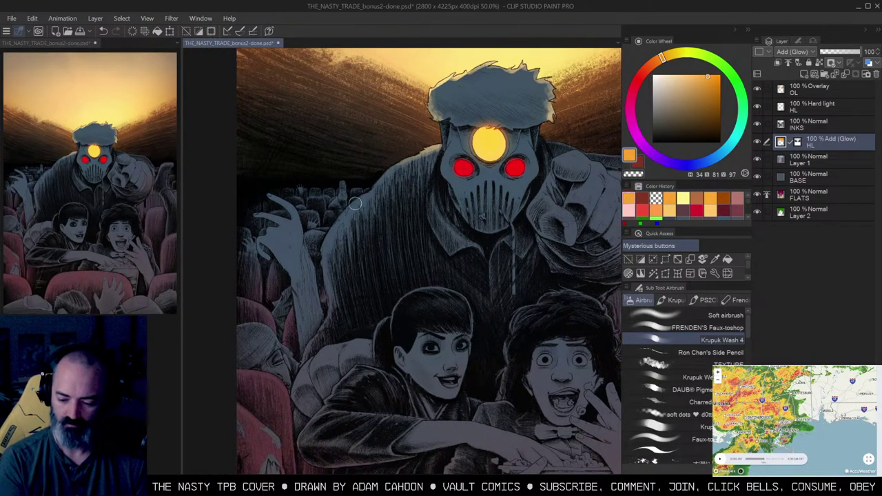
left_click(431, 145)
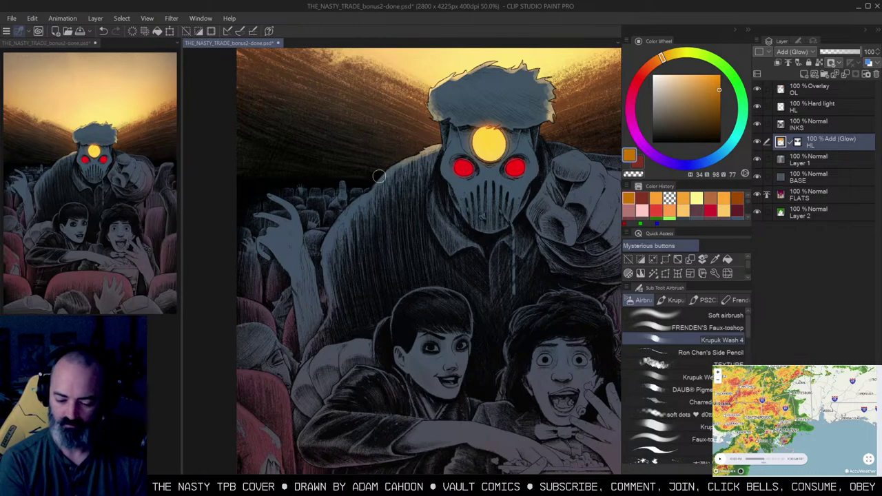
Step: Check the whole cover and undo the latest rim-light strokes on the Add (Glow) layer
key("ctrl+space")
left_click(464, 182, "alt")
left_click_drag(570, 154, 515, 160)
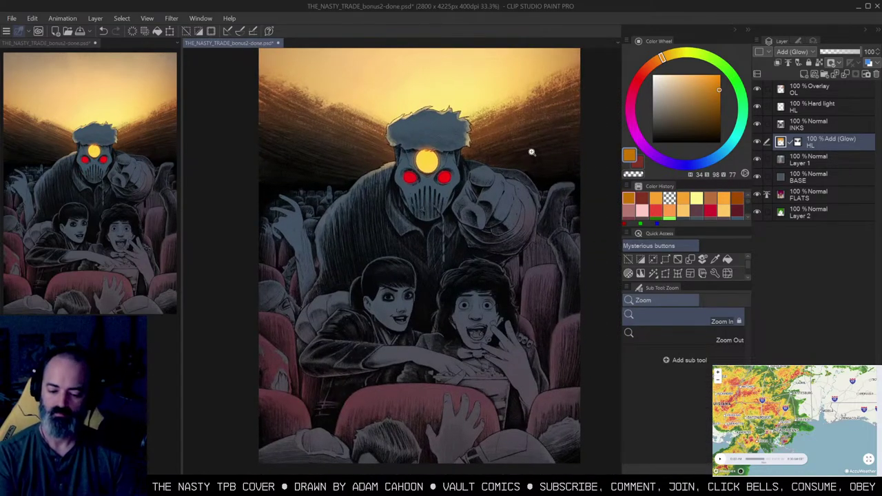
key("m")
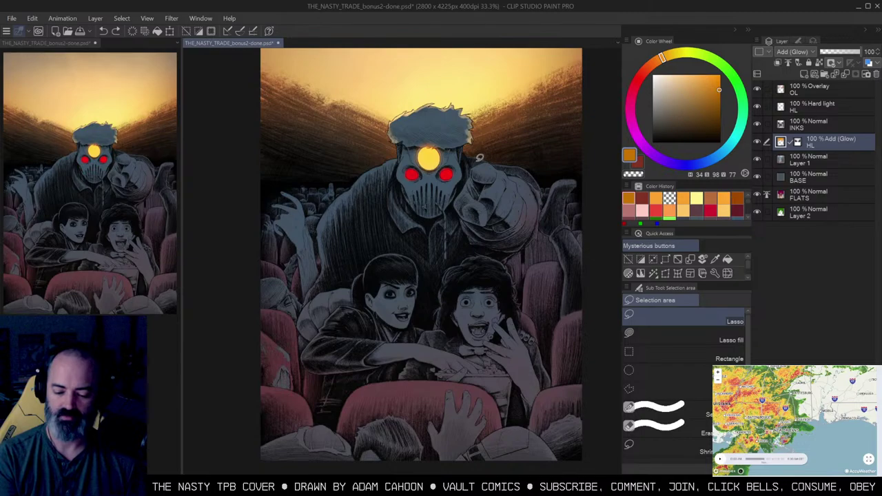
key("ctrl+z")
key("ctrl+z")
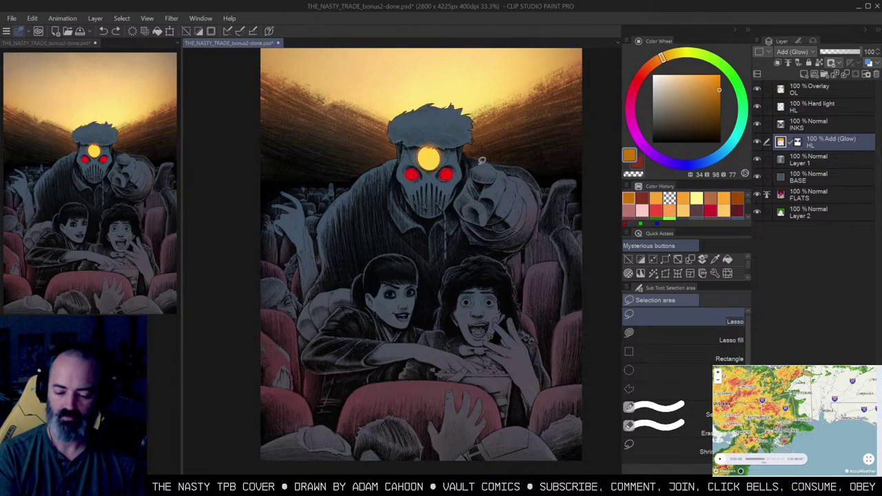
Step: Undo the remaining hair rim light on the Add (Glow) layer and make Layer 1 the active layer
key("ctrl+z")
key("ctrl+z")
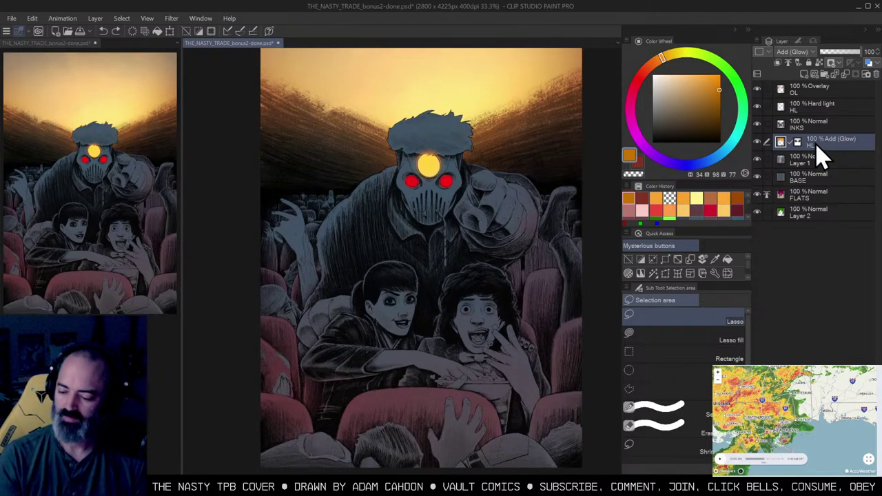
left_click(817, 160)
Step: Select the masked figure's hair and ready the Krupuk Wash 4 brush with orange, hue 34, saturation 79, value 100
key("ctrl+space")
left_click_drag(407, 154, 386, 238)
left_click(441, 152, "alt")
left_click(457, 156, "alt")
left_click(463, 159, "alt")
left_click(463, 158, "alt")
left_click(431, 231, "ctrl")
key("w")
left_click(431, 197)
key("ctrl+space")
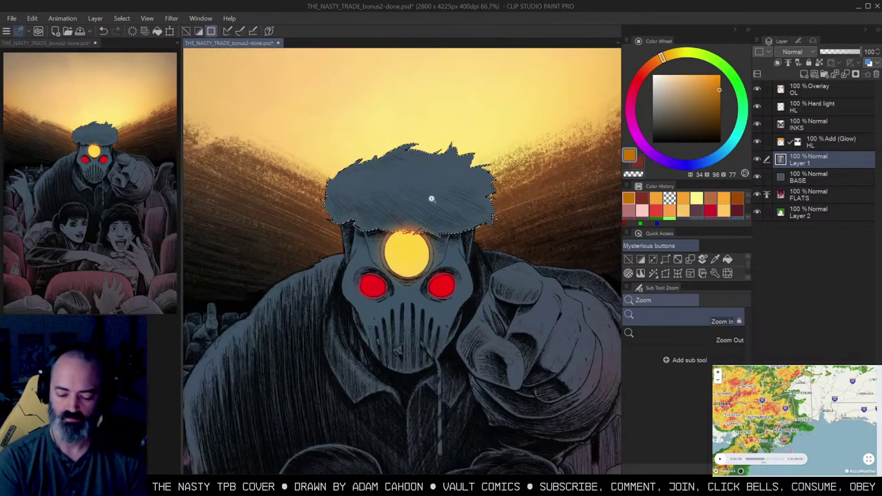
left_click(441, 185, "ctrl")
left_click_drag(442, 183, 481, 166)
key("b")
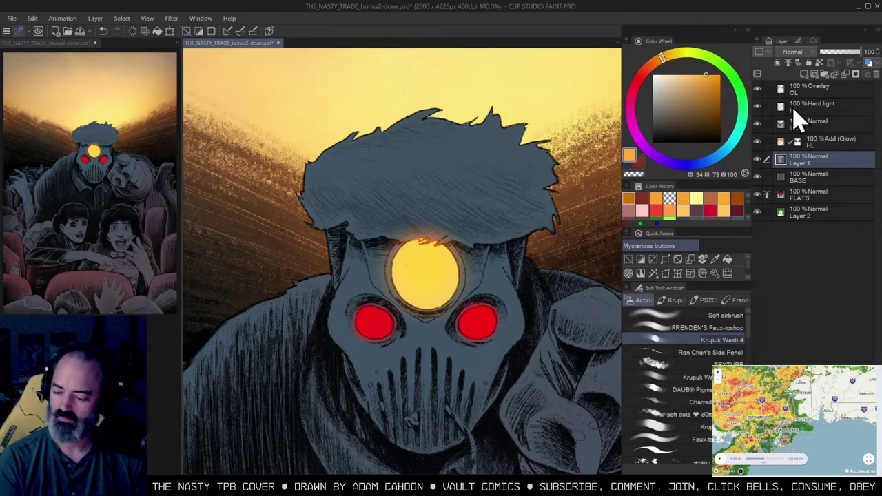
Step: Add a new layer above Layer 1 and name it RIM LIGHT
left_click(811, 76)
double_click(800, 159)
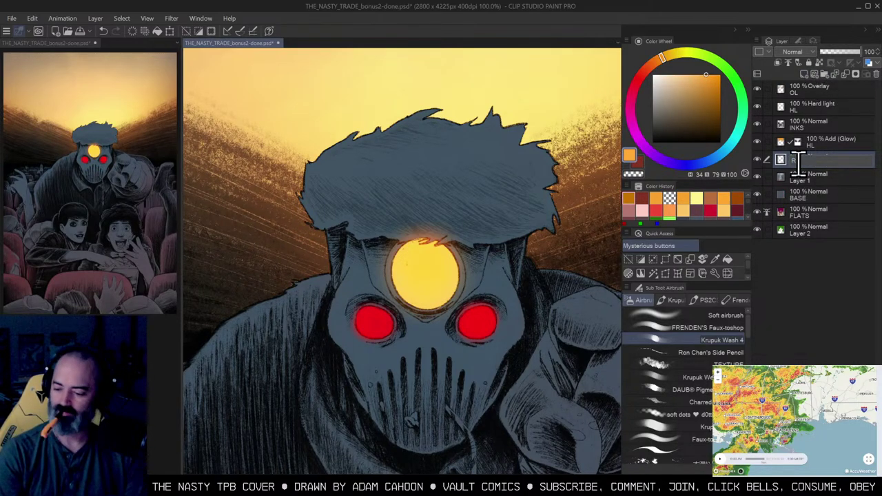
type("RIM LIGHT")
key("Return")
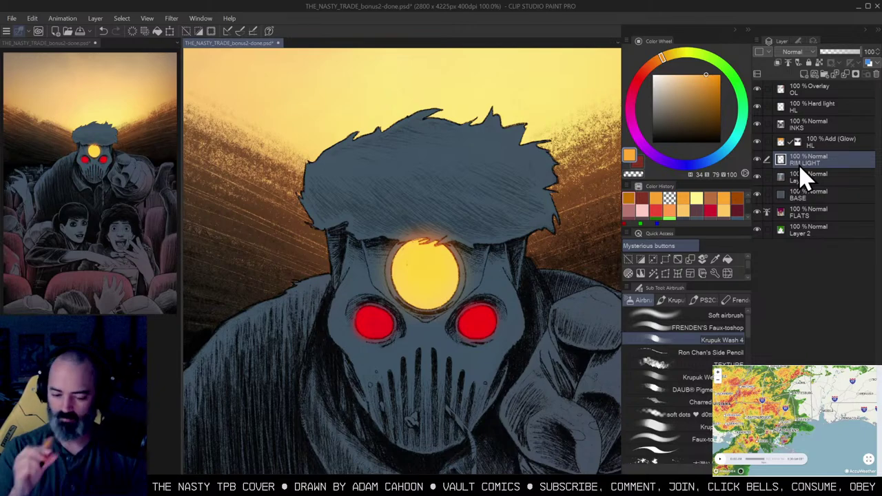
Step: Brush an orange rim light along the hair's outer edges and a yellow one, hue 47, saturation 76, value 100, along its lower edge
mouse_move(347, 142)
left_mouse_down()
mouse_move(325, 151)
mouse_move(343, 133)
mouse_move(393, 142)
mouse_move(396, 124)
left_mouse_up()
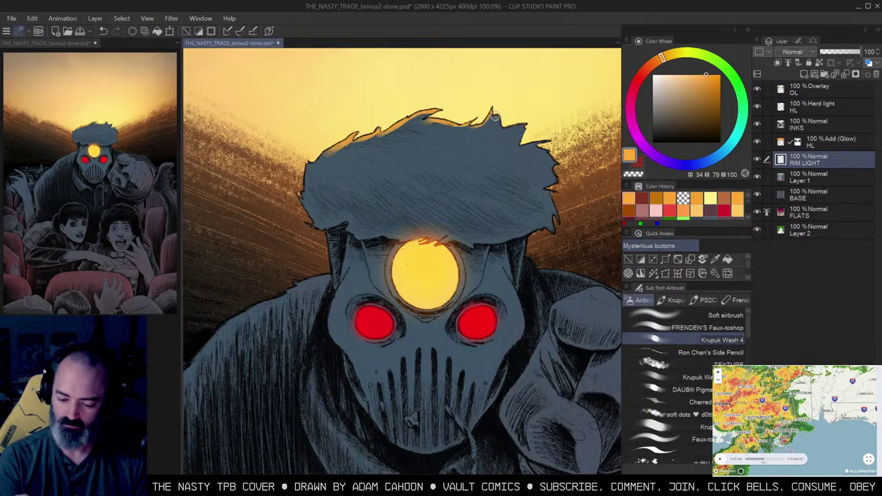
left_click_drag(567, 151, 501, 134)
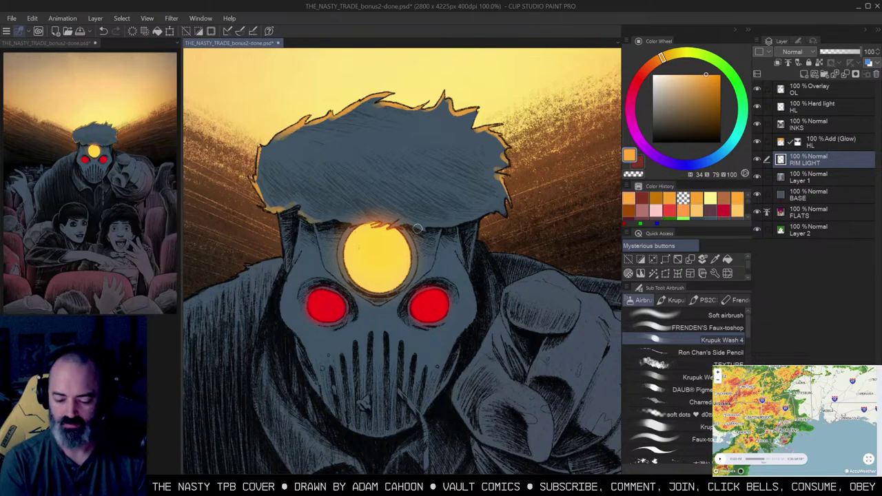
left_click(386, 234, "alt")
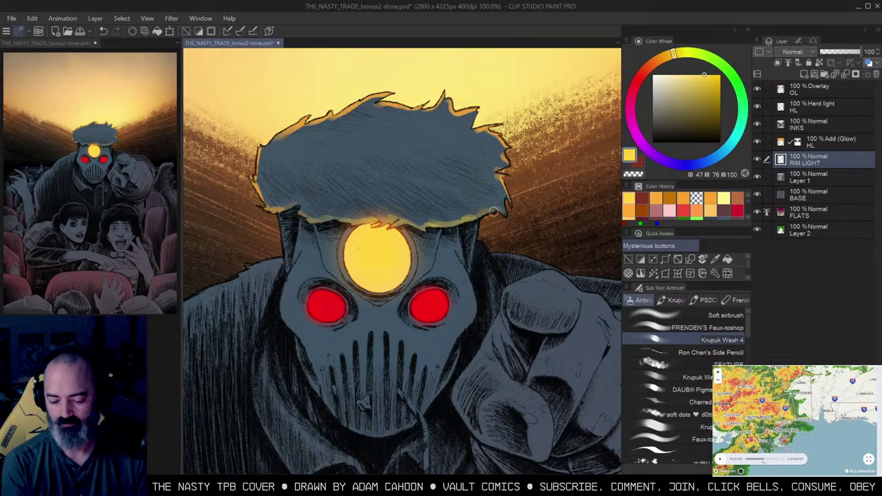
key("slash")
Step: Check the hair's rim light against the whole cover and clear the hair selection
left_click(440, 229, "alt")
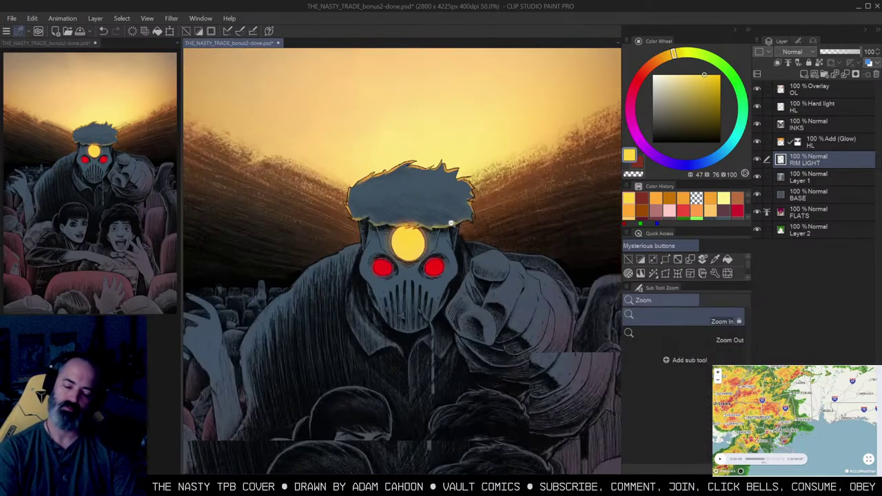
left_click(444, 246, "alt")
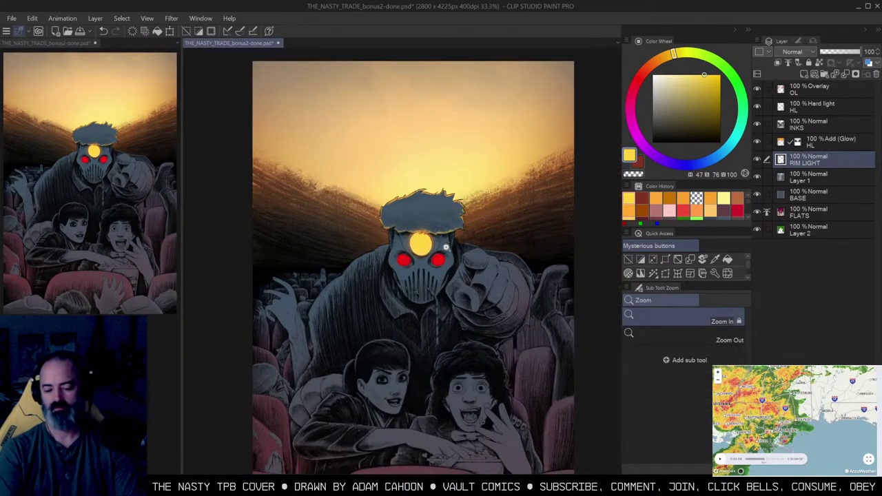
double_click(447, 247)
left_click_drag(452, 231, 475, 262)
key("ctrl+d")
key("m")
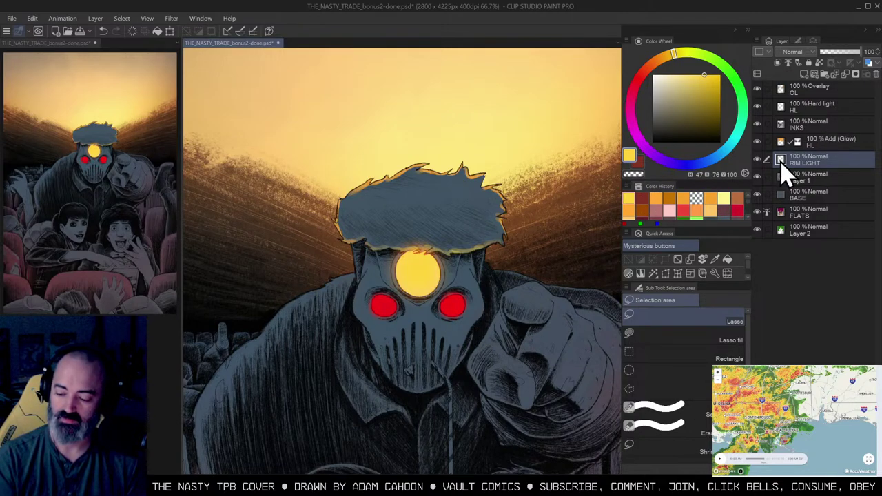
Step: Try brushing pale yellow, hue 47, saturation 43, value 100, over the hair's rim light
key("b")
left_click(681, 73)
mouse_move(454, 162)
left_mouse_down()
mouse_move(417, 161)
mouse_move(447, 158)
mouse_move(486, 122)
mouse_move(470, 162)
mouse_move(424, 129)
mouse_move(387, 137)
left_mouse_up()
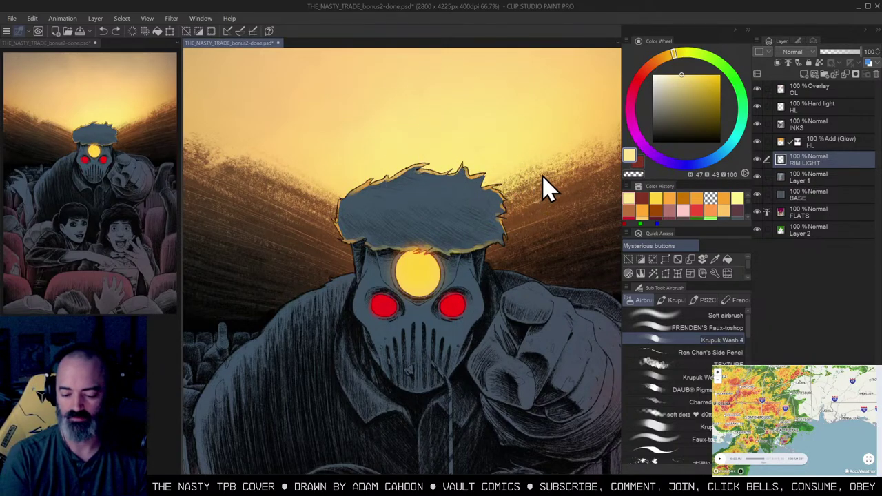
Step: Review the rim light on the whole cover and look over the Soft airbrush's tool properties
key("m")
left_click(484, 150, "alt")
left_click(483, 148, "alt")
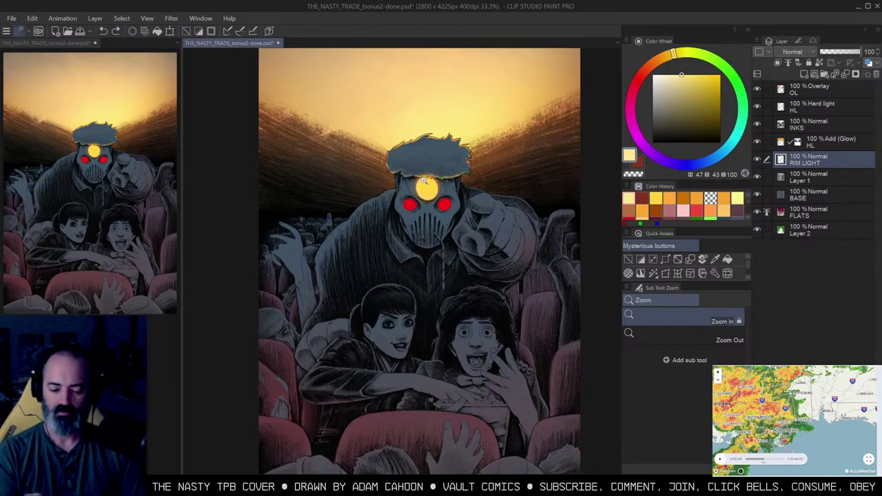
left_click_drag(454, 178, 456, 150)
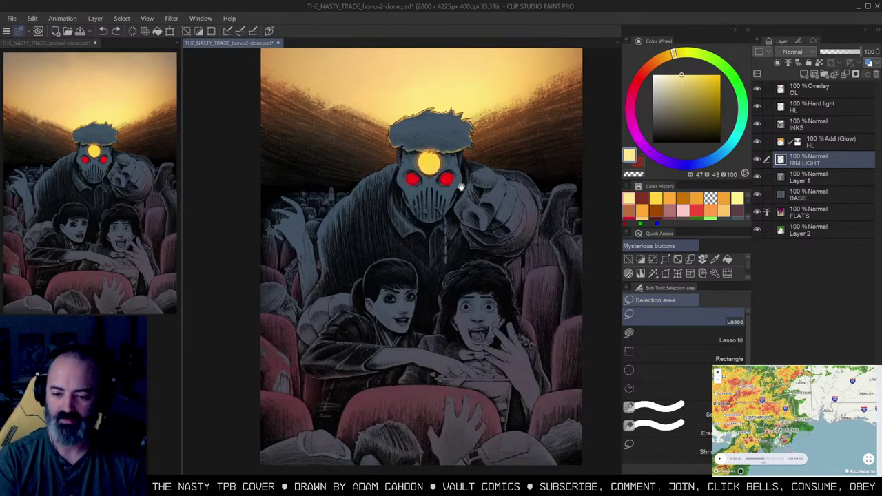
left_click_drag(464, 168, 475, 177)
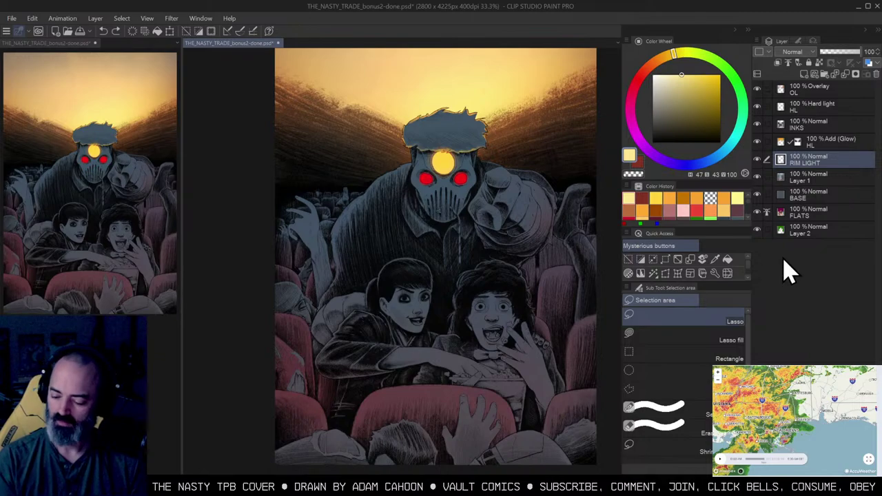
key("w")
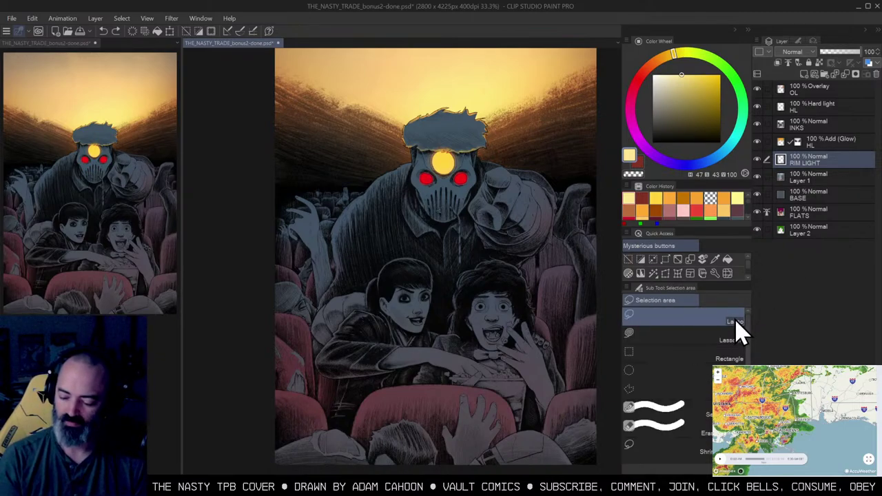
key("b")
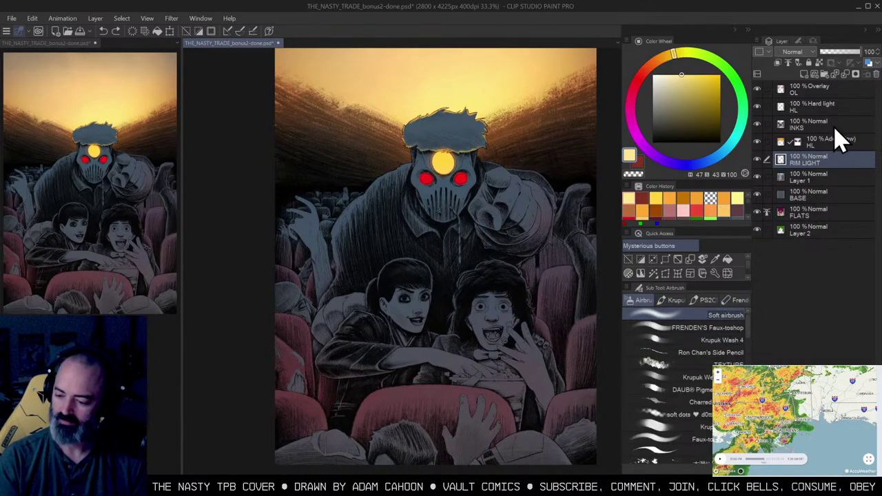
left_click(812, 42)
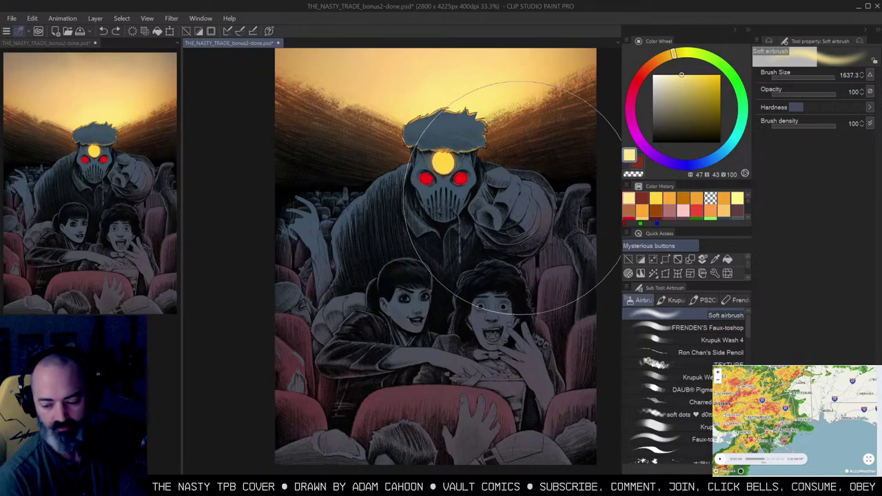
key("m")
left_click_drag(506, 213, 514, 214)
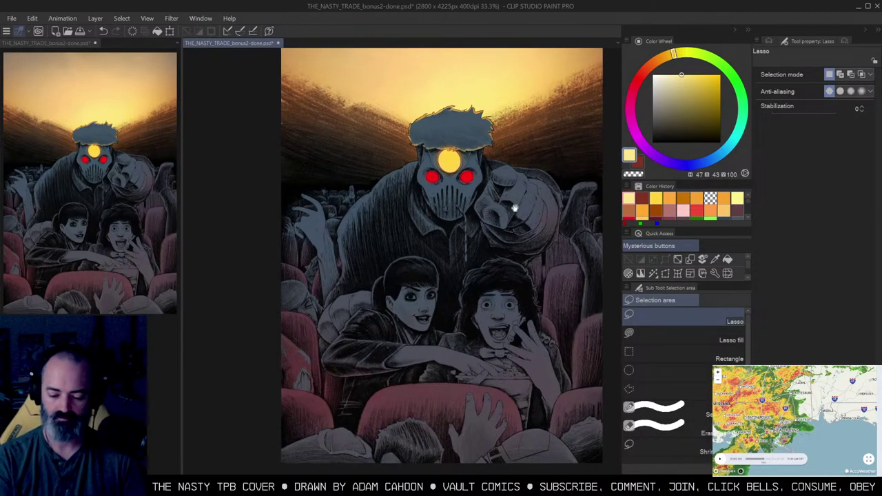
Step: Select the masked figure's coat and choose the Krupuk Wash 4 brush for painting on the RIM LIGHT layer
left_click(414, 188, "ctrl")
key("w")
left_click(392, 193)
left_click_drag(398, 181, 440, 179)
key("ctrl+d")
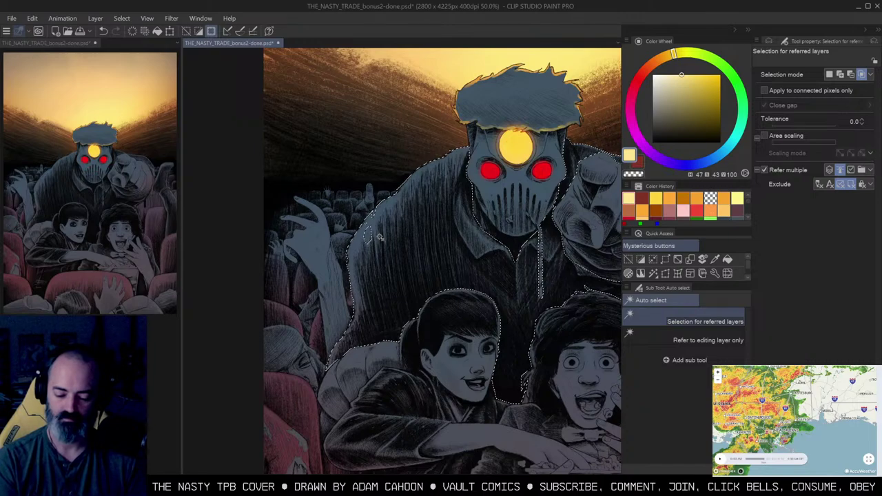
key("b")
left_click(736, 341)
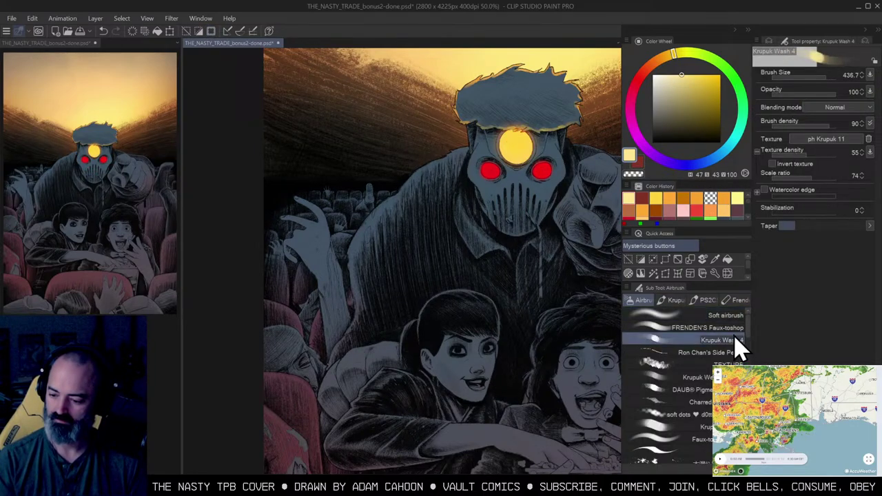
left_click(789, 43)
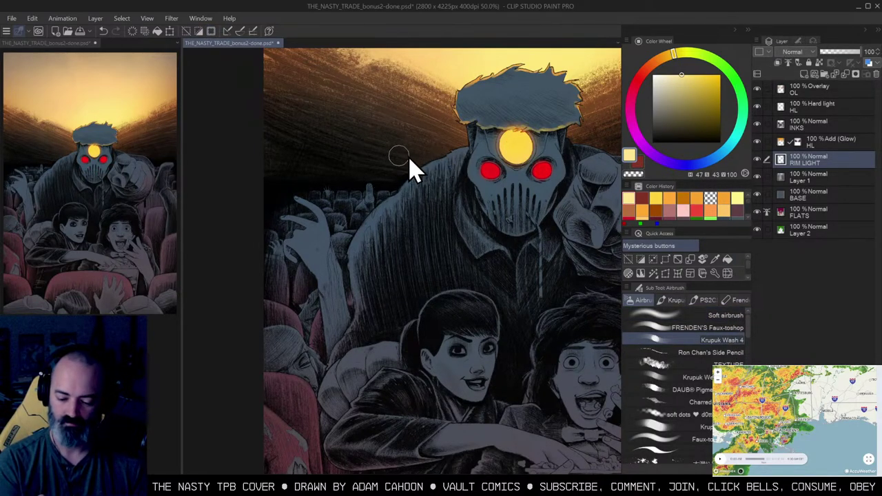
Step: Brush a rim light along the coat's shoulder on the image's left in orange, hue 29, saturation 70, value 100
mouse_move(462, 147)
left_mouse_down()
mouse_move(432, 151)
mouse_move(460, 145)
left_mouse_up()
key("ctrl+z")
left_click(658, 60)
left_click(696, 74)
mouse_move(464, 145)
left_mouse_down()
mouse_move(407, 168)
mouse_move(427, 151)
mouse_move(410, 169)
mouse_move(439, 155)
mouse_move(432, 170)
mouse_move(448, 171)
mouse_move(397, 190)
left_mouse_up()
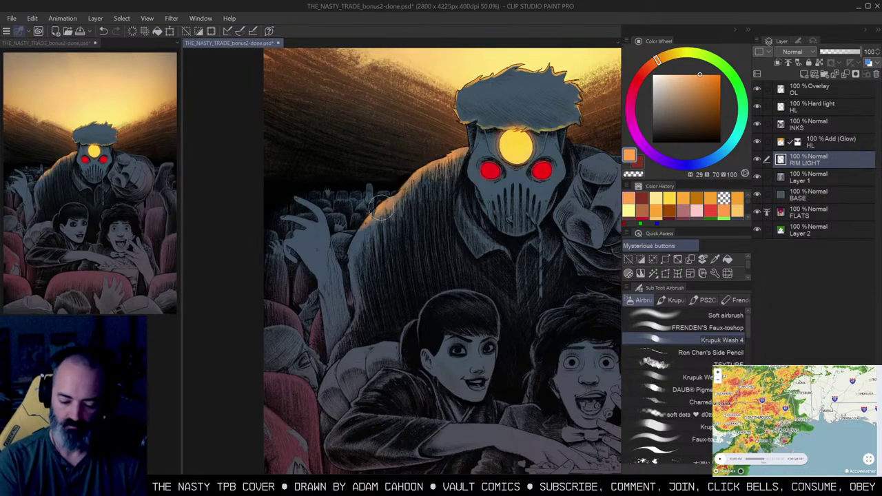
key("w")
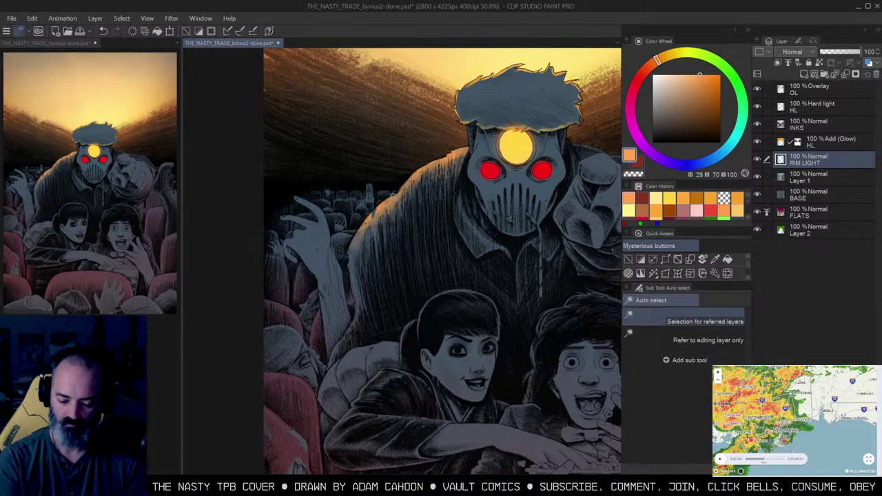
key("b")
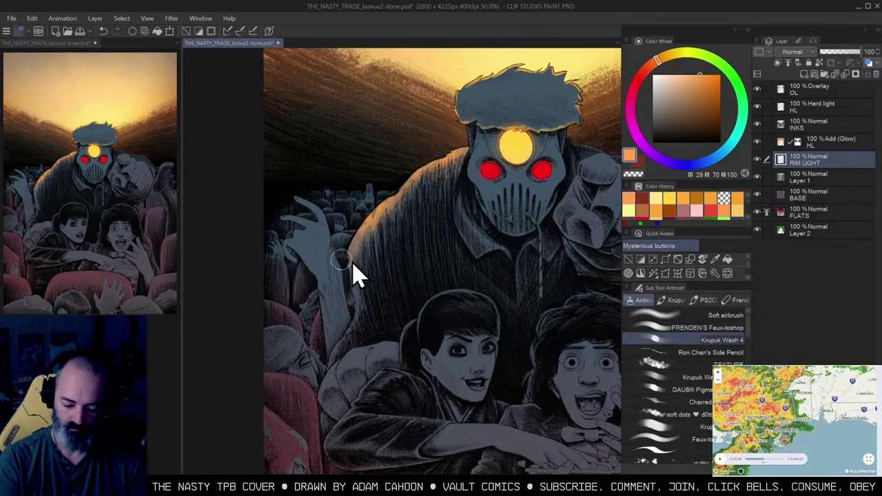
Step: Continue the orange rim light down the coat's outer arm edge and soften its inner side with transparent colour
left_click_drag(353, 298, 377, 238)
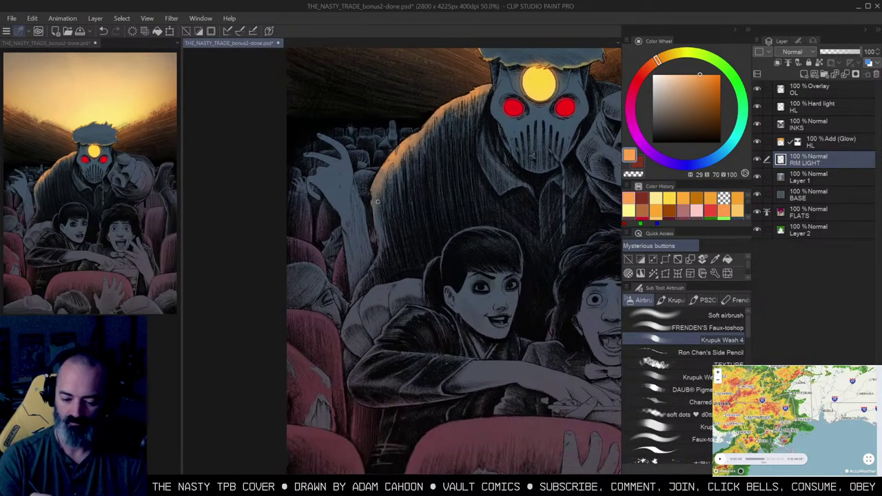
left_click_drag(360, 281, 348, 304)
left_click_drag(474, 194, 435, 241)
key("c")
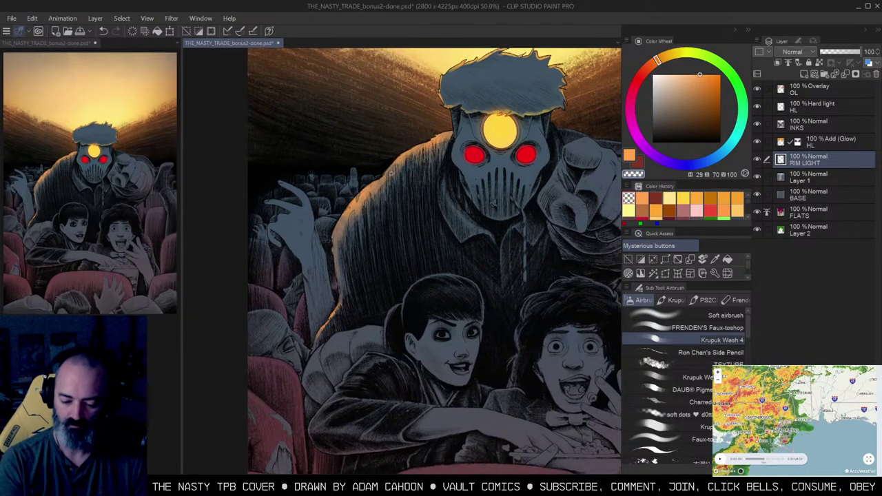
Step: Brush an orange rim light along the coat's shoulder above the pointing hand and soften it with transparent colour
left_click_drag(548, 152, 393, 152)
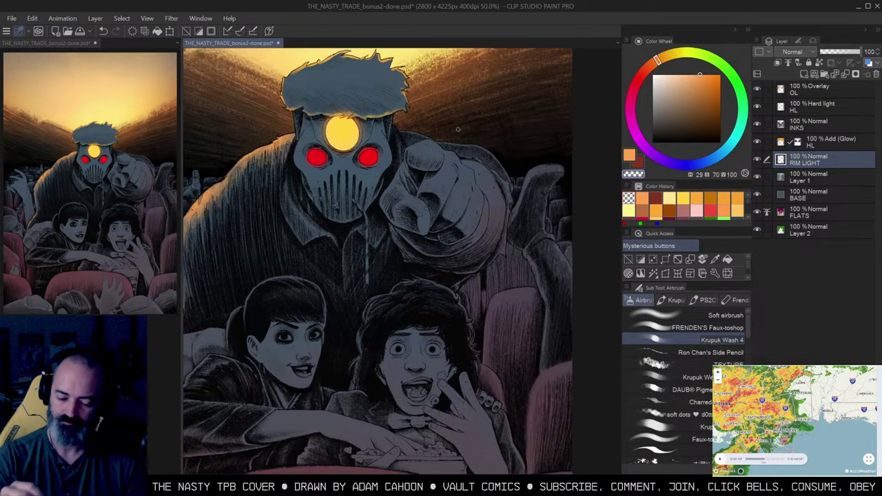
key("c")
mouse_move(406, 129)
left_mouse_down()
mouse_move(458, 127)
mouse_move(443, 139)
mouse_move(473, 142)
mouse_move(507, 174)
left_mouse_up()
key("c")
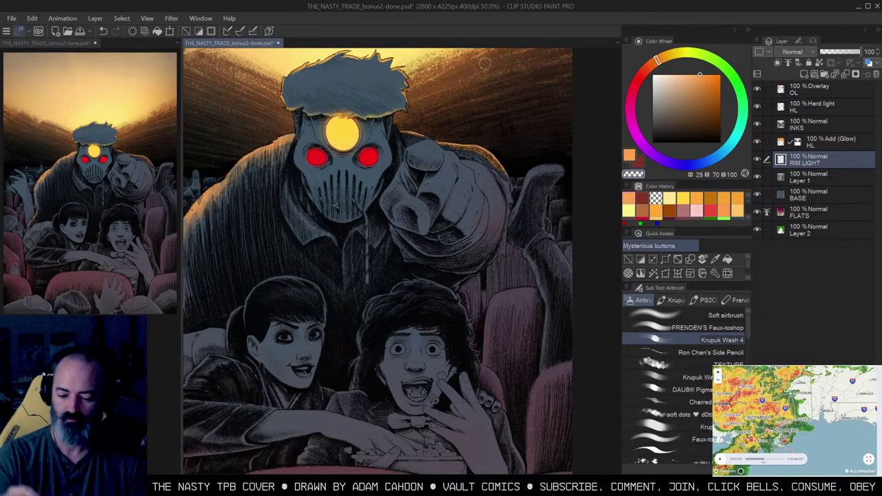
left_click_drag(460, 152, 493, 171)
left_click_drag(459, 147, 489, 170)
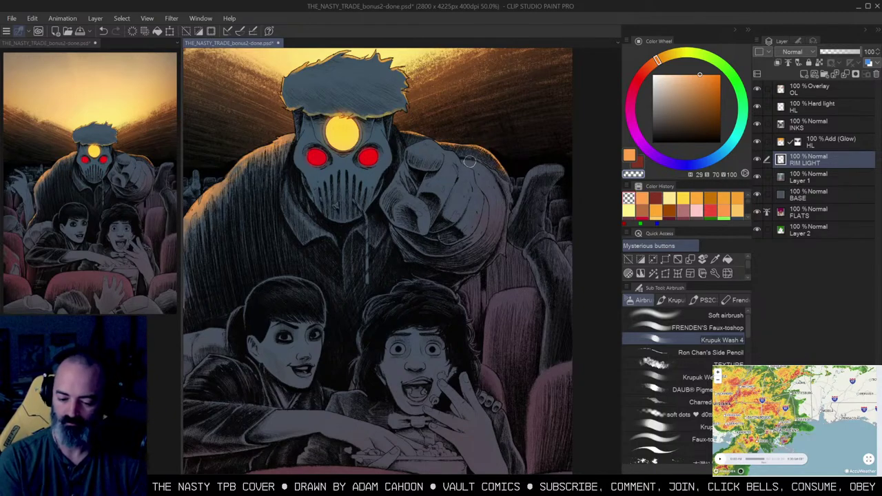
Step: Select the masked figure's pointing hand and the sleeve area around it, keeping the Krupuk Wash 4 brush
key("ctrl+space")
left_click(472, 191, "alt")
left_click(511, 192, "alt")
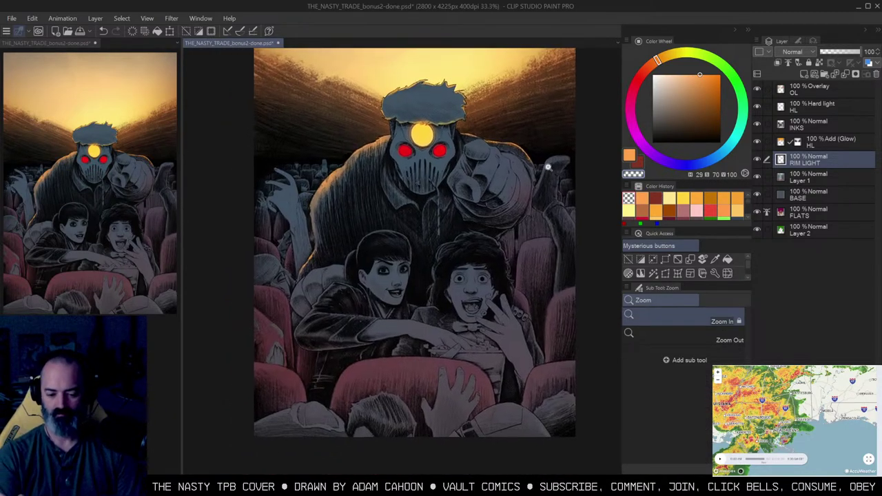
left_click(488, 177)
left_click(469, 211)
key("w")
key("ctrl+space")
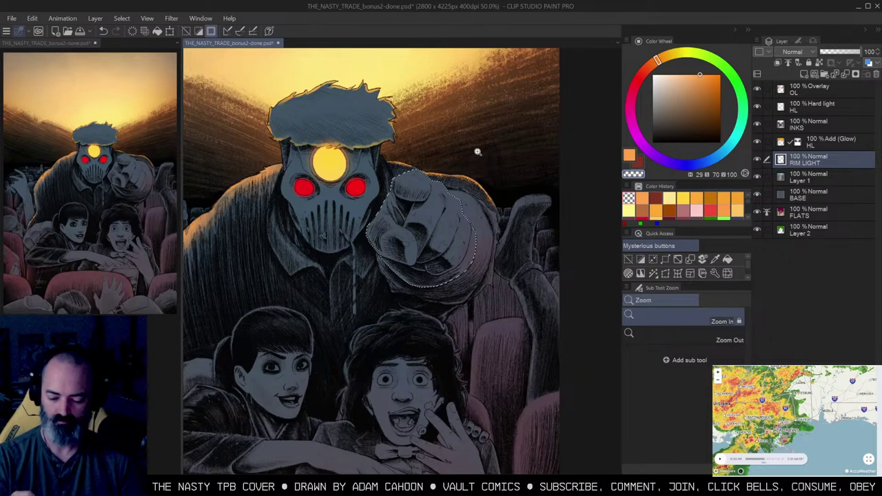
left_click(469, 204)
key("ctrl+space")
left_click(474, 157)
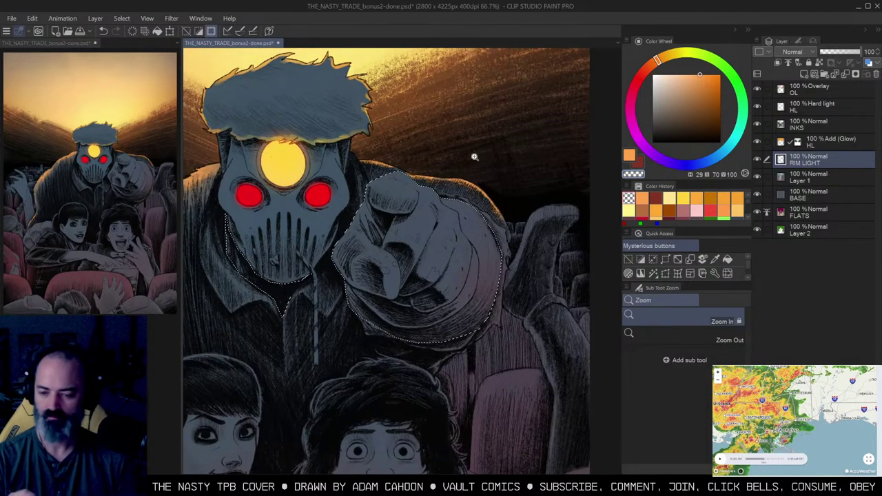
key("ctrl+d")
key("b")
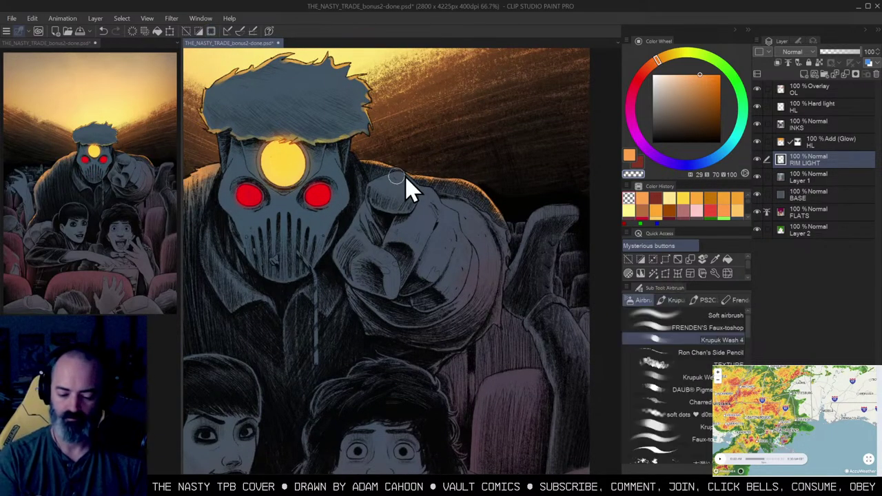
Step: Brush orange light over the pointing hand's fingertip, knuckles and outer edge, undoing a stray stroke along the way
mouse_move(393, 175)
left_mouse_down()
mouse_move(372, 181)
mouse_move(407, 168)
mouse_move(446, 169)
mouse_move(359, 170)
mouse_move(380, 177)
mouse_move(377, 170)
mouse_move(414, 158)
mouse_move(421, 179)
mouse_move(410, 160)
mouse_move(443, 187)
mouse_move(441, 178)
mouse_move(432, 192)
mouse_move(459, 208)
mouse_move(464, 225)
mouse_move(428, 189)
mouse_move(410, 188)
mouse_move(429, 220)
mouse_move(449, 209)
mouse_move(441, 207)
mouse_move(450, 236)
mouse_move(470, 217)
mouse_move(463, 228)
mouse_move(477, 256)
mouse_move(466, 249)
mouse_move(474, 297)
left_mouse_up()
key("ctrl+space")
left_click(425, 180)
key("space")
key("ctrl+z")
mouse_move(450, 194)
left_mouse_down()
mouse_move(493, 211)
mouse_move(482, 232)
mouse_move(474, 213)
mouse_move(501, 253)
mouse_move(505, 224)
mouse_move(499, 261)
mouse_move(518, 258)
mouse_move(503, 274)
mouse_move(520, 261)
mouse_move(501, 279)
mouse_move(517, 271)
mouse_move(518, 301)
left_mouse_up()
key("ctrl+space")
left_click(486, 235, "alt")
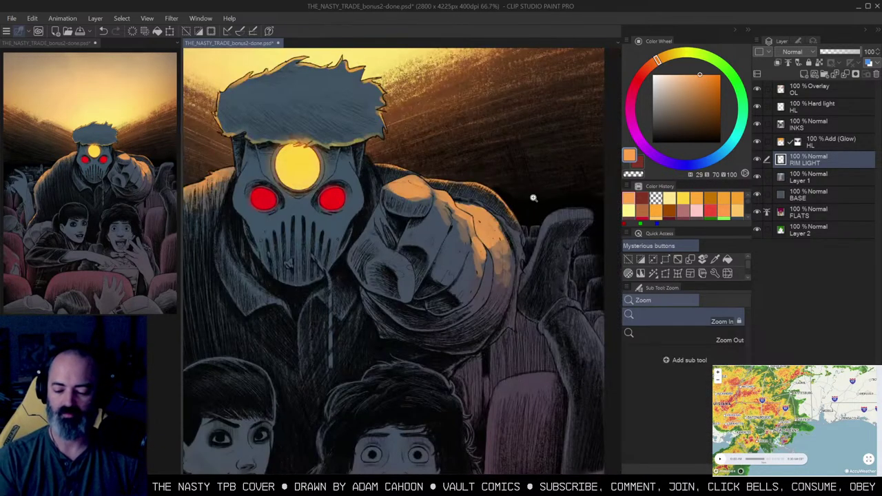
Step: Brush orange light along the pointing hand's inner edge and over its thumb, undoing a stray stroke
left_click(505, 218, "ctrl+alt")
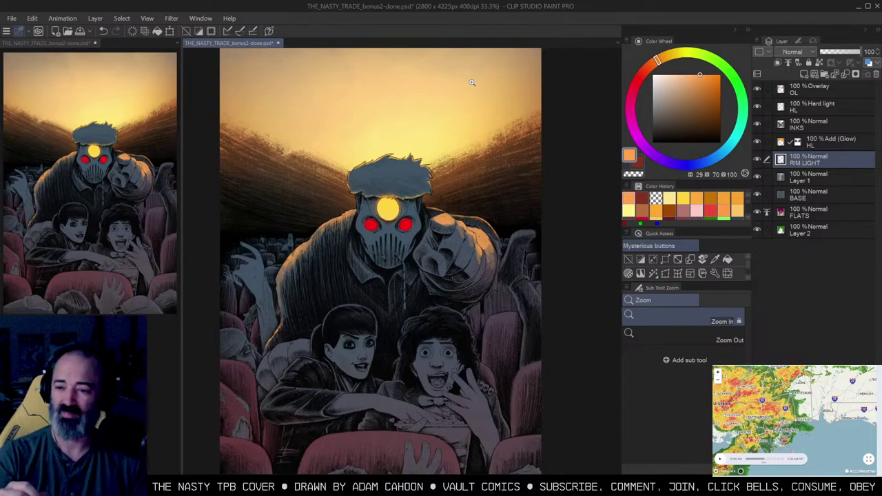
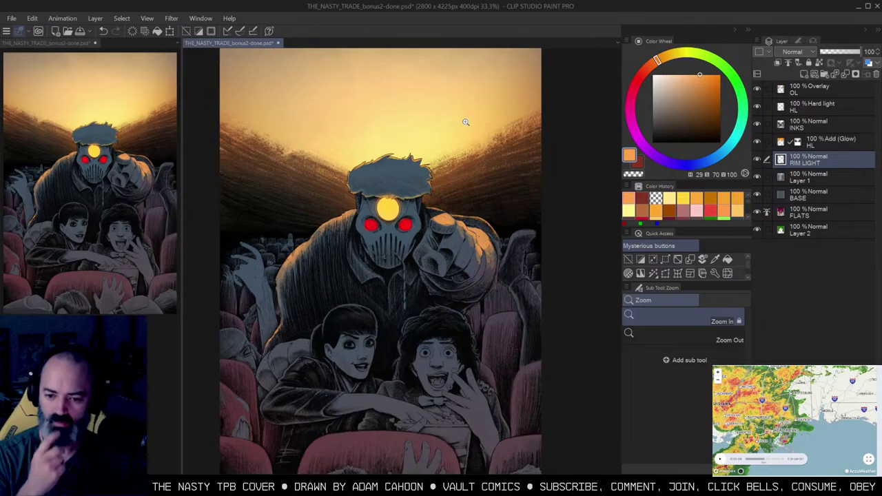
left_click(485, 196)
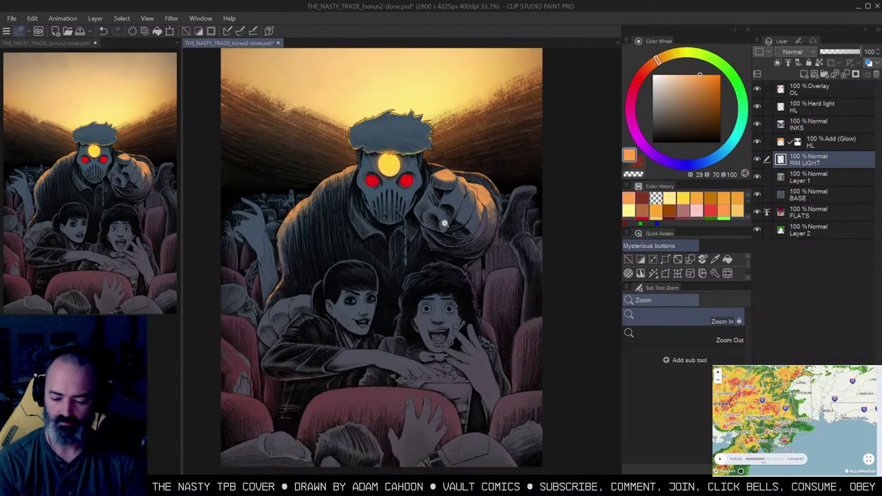
left_click(443, 226)
key("b")
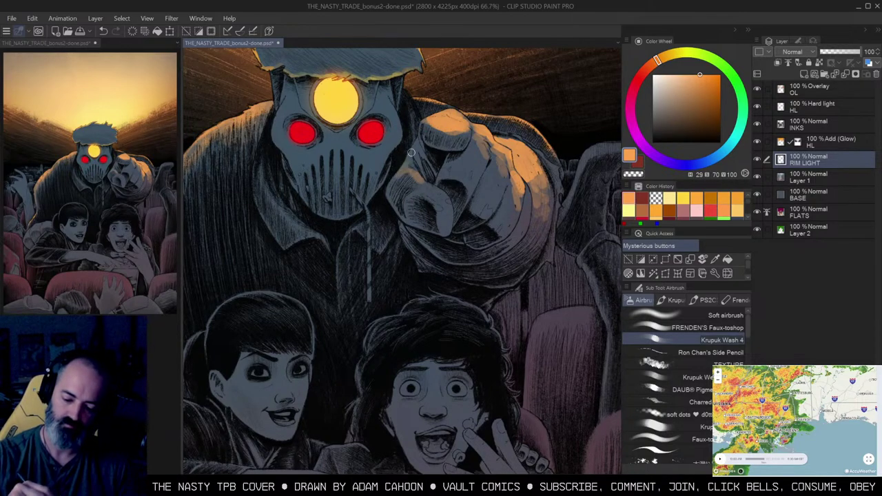
mouse_move(408, 158)
left_mouse_down()
mouse_move(393, 200)
mouse_move(419, 188)
left_mouse_up()
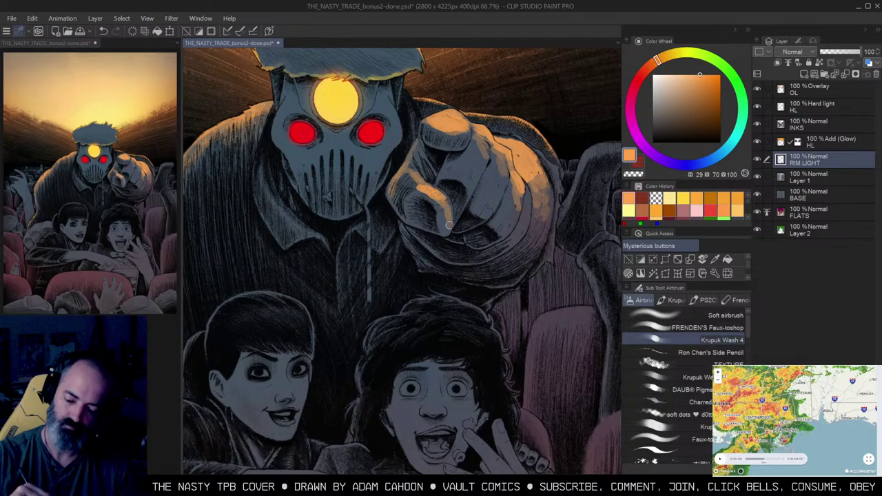
key("ctrl+z")
Step: Brush orange light along the pointing finger and the folded fingers, softening it in places with transparent colour
mouse_move(479, 149)
left_mouse_down()
mouse_move(496, 172)
mouse_move(463, 181)
mouse_move(452, 170)
left_mouse_up()
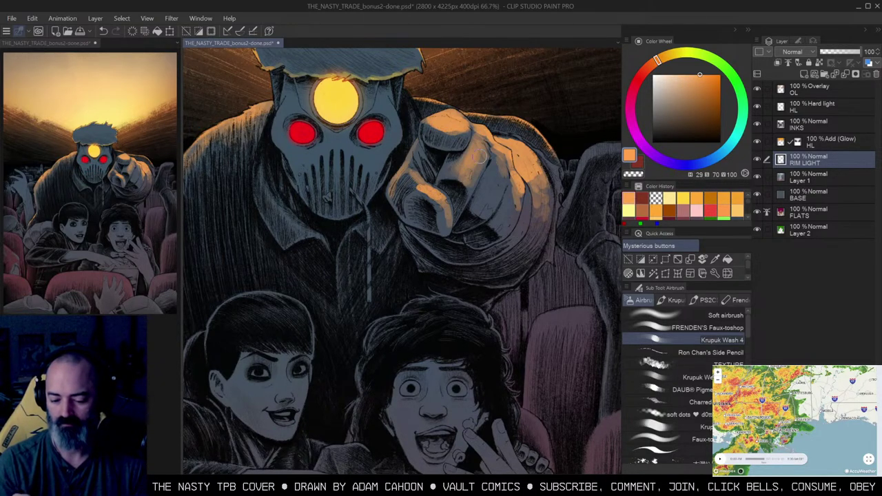
key("c")
left_click_drag(460, 179, 462, 190)
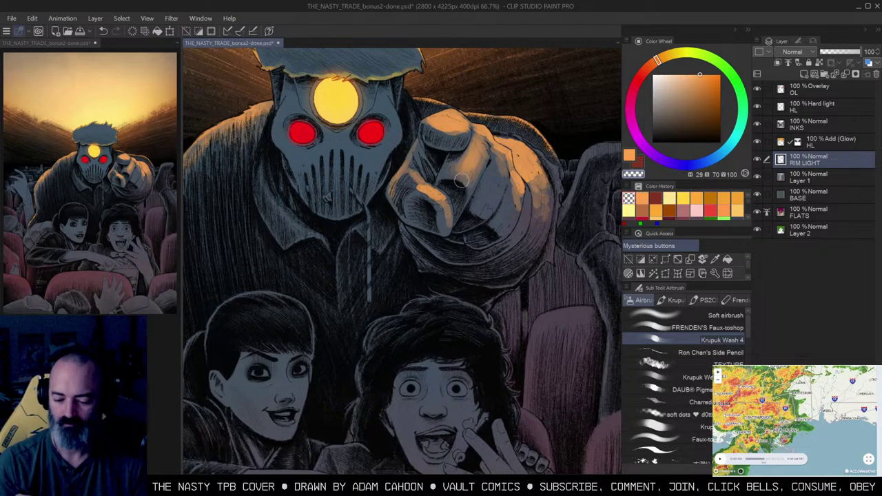
key("c")
mouse_move(499, 159)
left_mouse_down()
mouse_move(487, 200)
mouse_move(509, 203)
left_mouse_up()
key("slash")
left_click(513, 150, "alt")
left_click(513, 151, "alt")
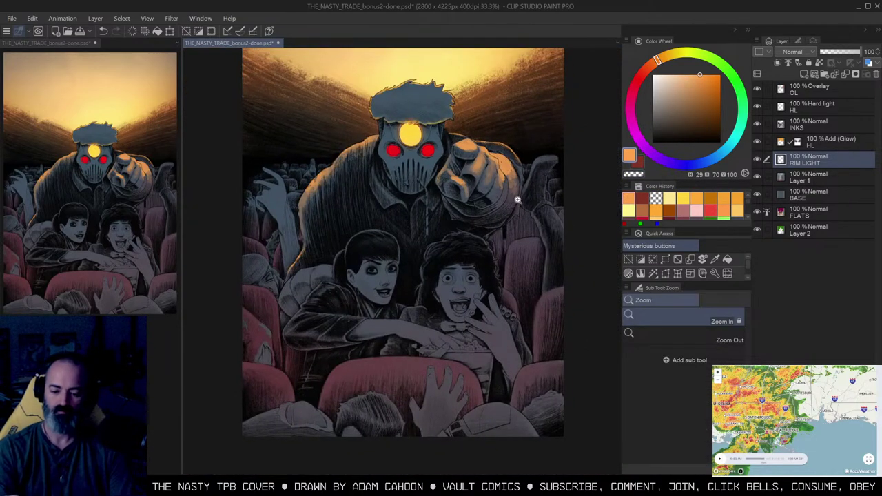
Step: Select the masked figure's hand resting behind the woman's shoulder and brush orange light over its knuckles and upper edge
left_click_drag(462, 214, 440, 214)
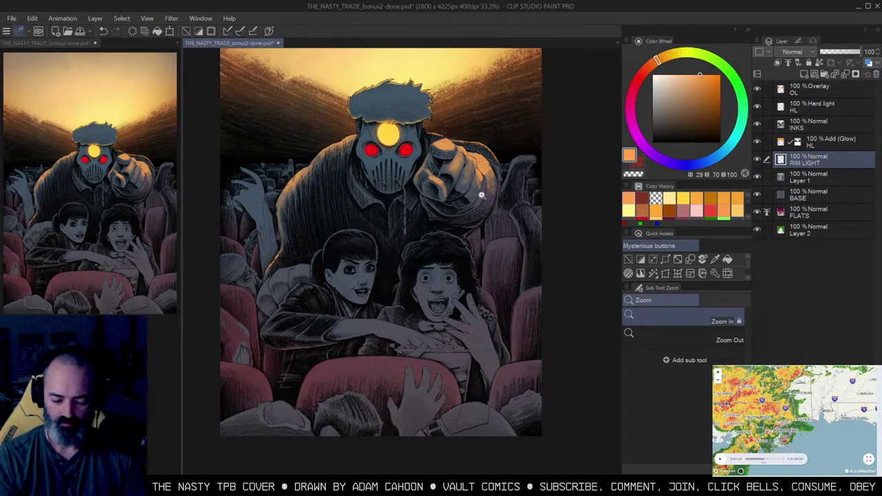
mouse_move(444, 213)
left_mouse_down()
mouse_move(454, 203)
mouse_move(428, 214)
mouse_move(483, 176)
left_mouse_up()
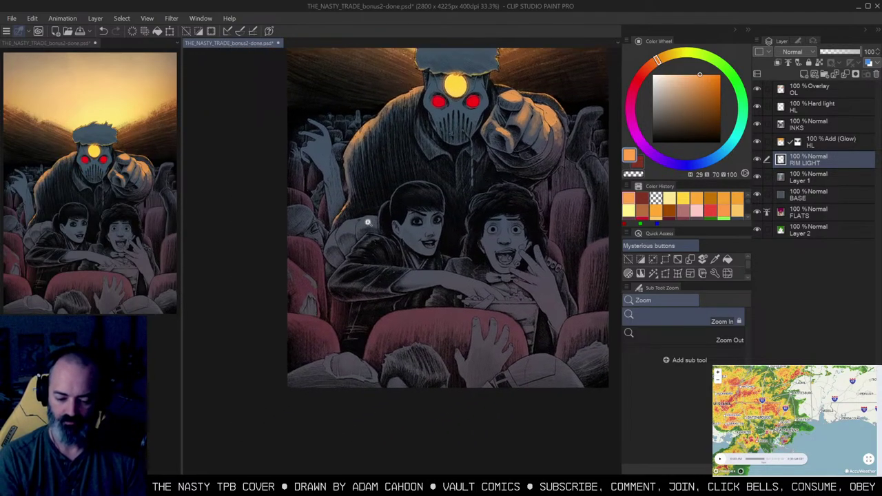
left_click(369, 221)
key("w")
left_click(356, 226)
key("ctrl+h")
left_click(332, 219)
key("b")
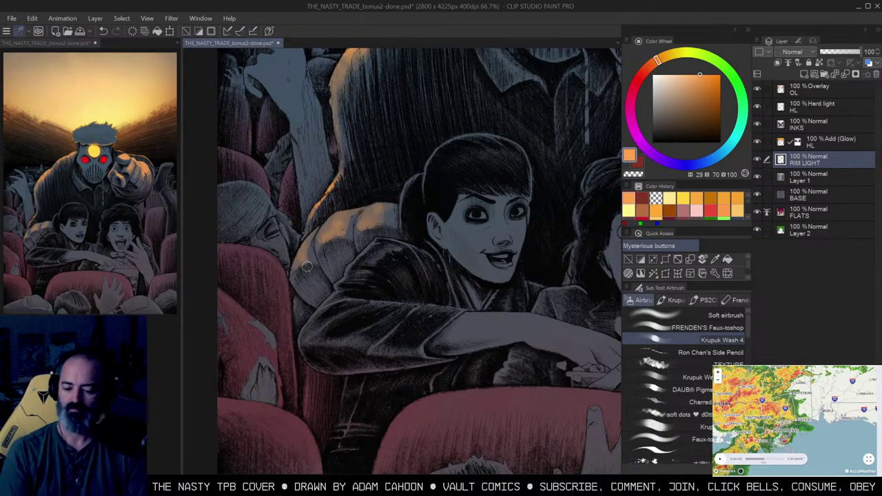
left_click(436, 190, "alt")
left_click(436, 190, "alt")
left_click_drag(564, 157, 466, 181)
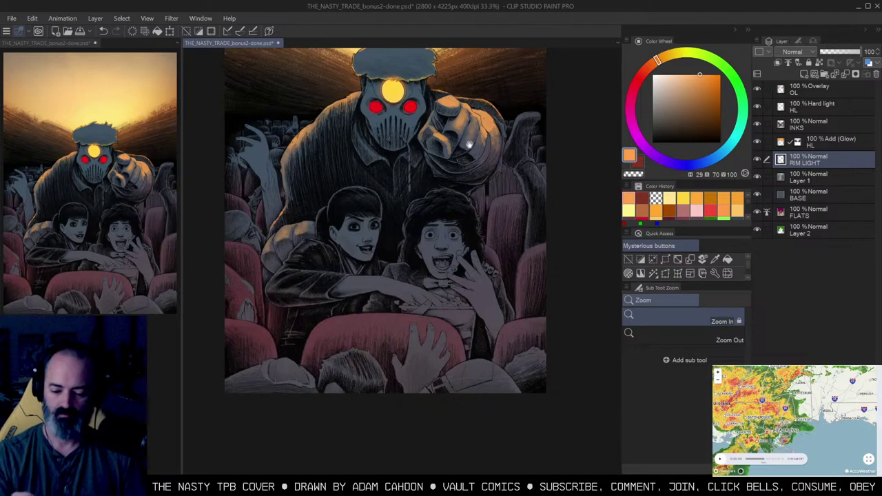
left_click_drag(488, 112, 485, 171)
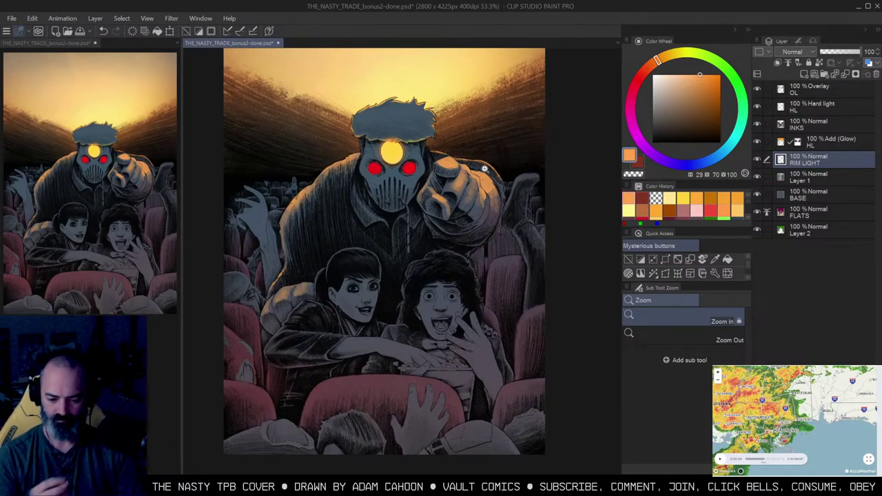
Step: Sample a pale yellow from the glowing sky and brush highlights on the pointing hand's fingertip and knuckles
mouse_move(461, 190)
left_mouse_down()
mouse_move(480, 165)
mouse_move(468, 195)
left_mouse_up()
left_click(463, 193)
left_click_drag(485, 63, 499, 83)
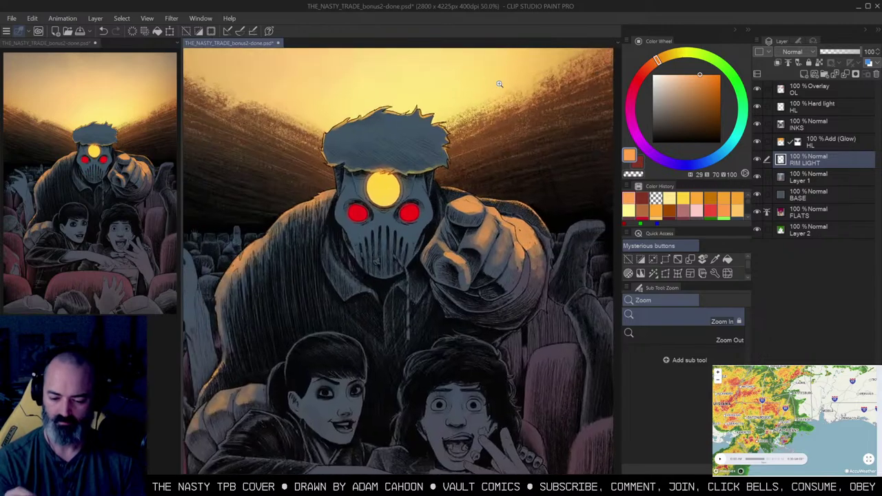
left_click(499, 83, "alt")
left_click(474, 196)
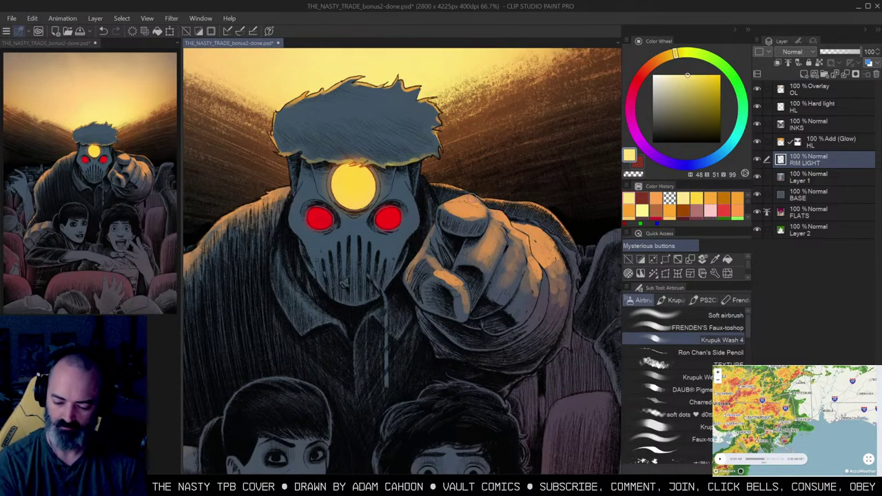
left_click(469, 60, "alt")
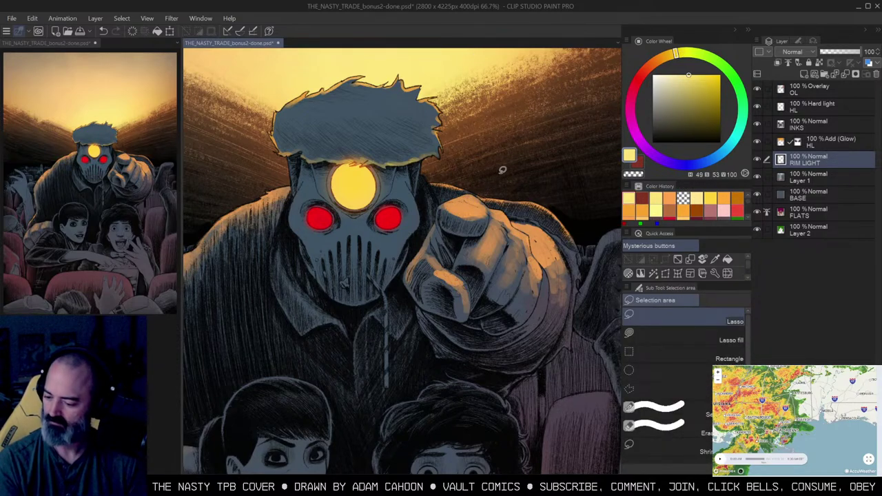
left_click_drag(456, 205, 469, 198)
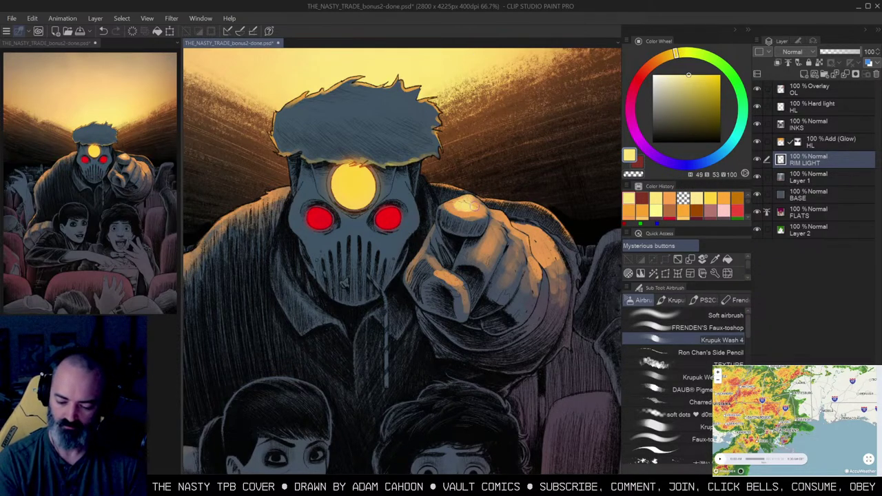
left_click_drag(492, 215, 505, 216)
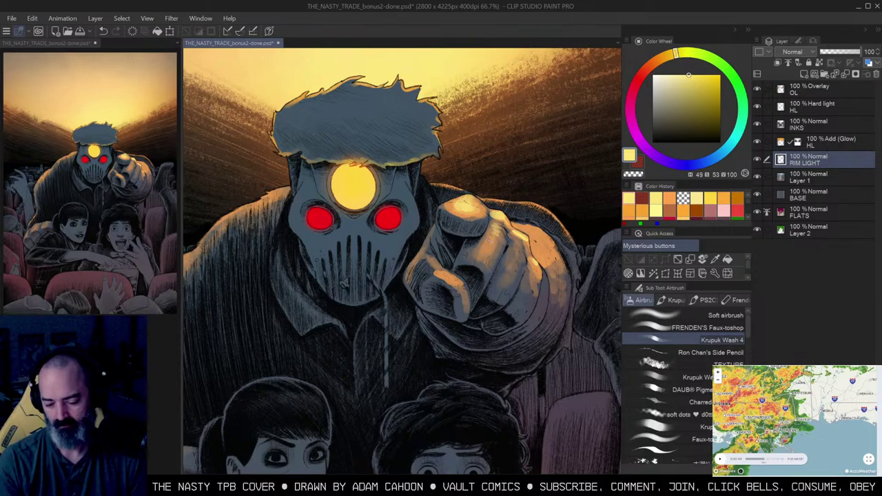
Step: Add pale yellow highlights to the pointing hand's inner edge and along the top of its thumb
scroll(447, 225, "up", 2)
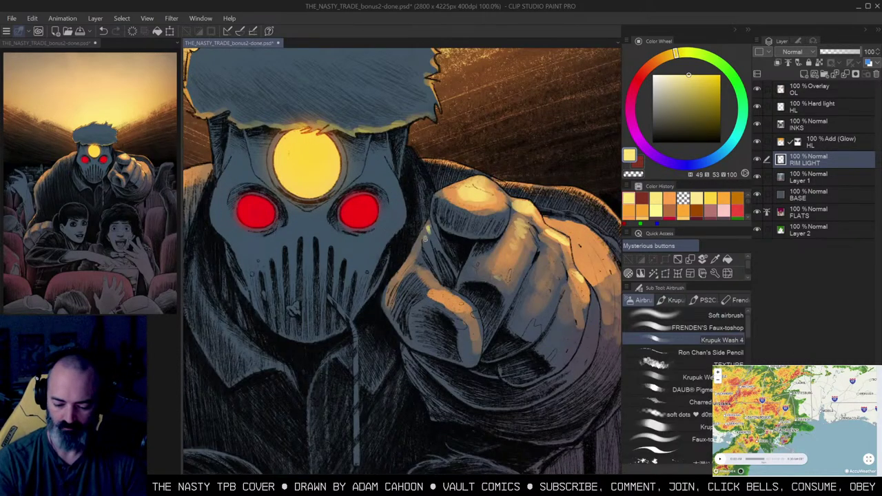
left_click_drag(413, 262, 400, 275)
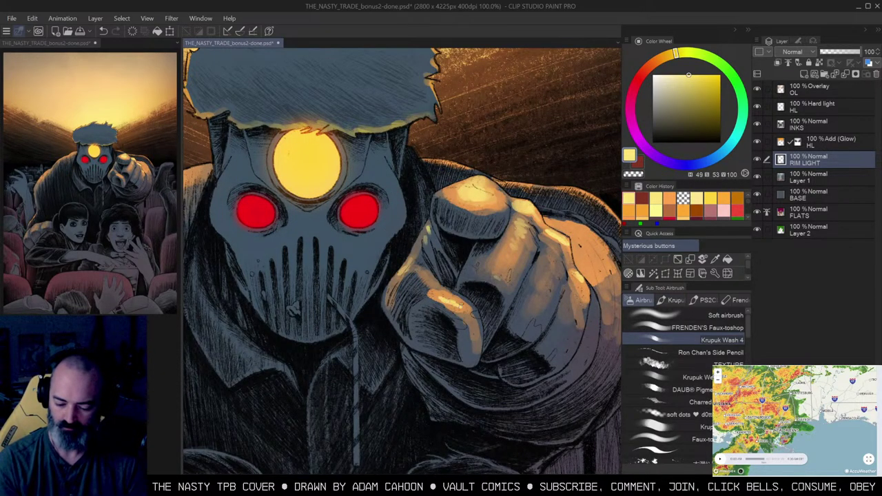
left_click_drag(461, 312, 469, 320)
key("ctrl+space")
scroll(496, 288, "down", 2)
left_click_drag(529, 239, 526, 186)
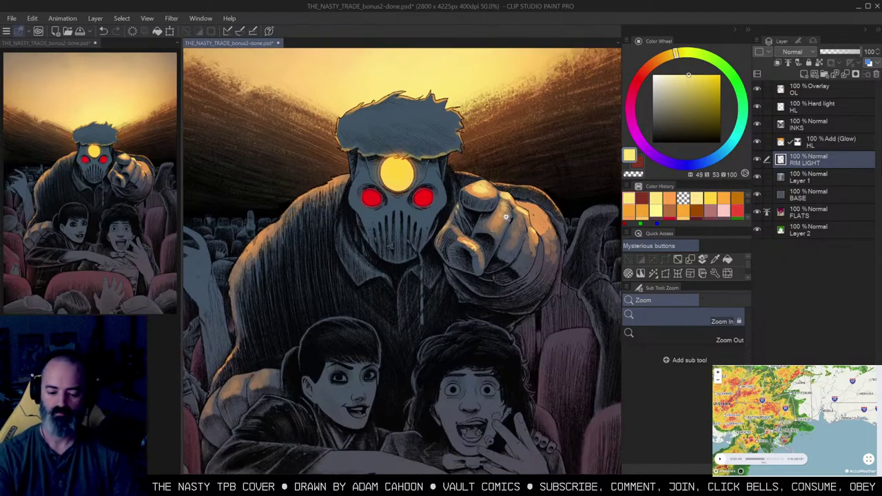
scroll(508, 219, "down", 1)
scroll(531, 234, "down", 3)
scroll(494, 173, "up", 1)
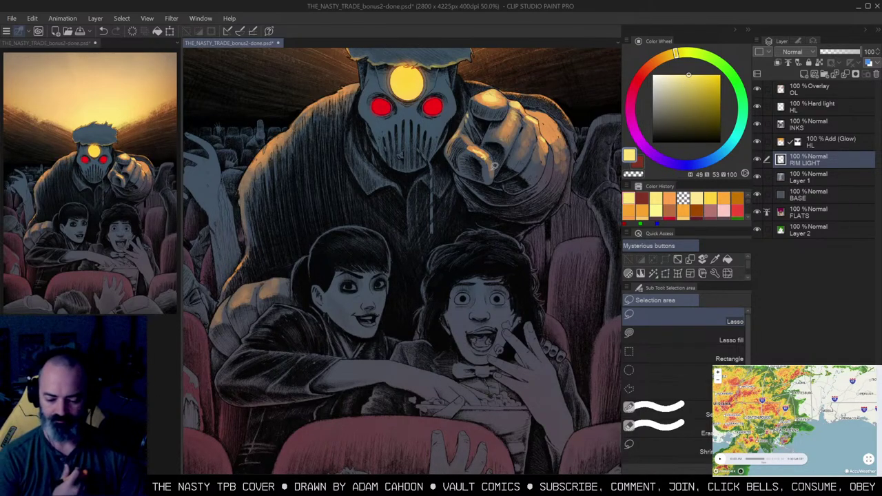
scroll(494, 166, "down", 1)
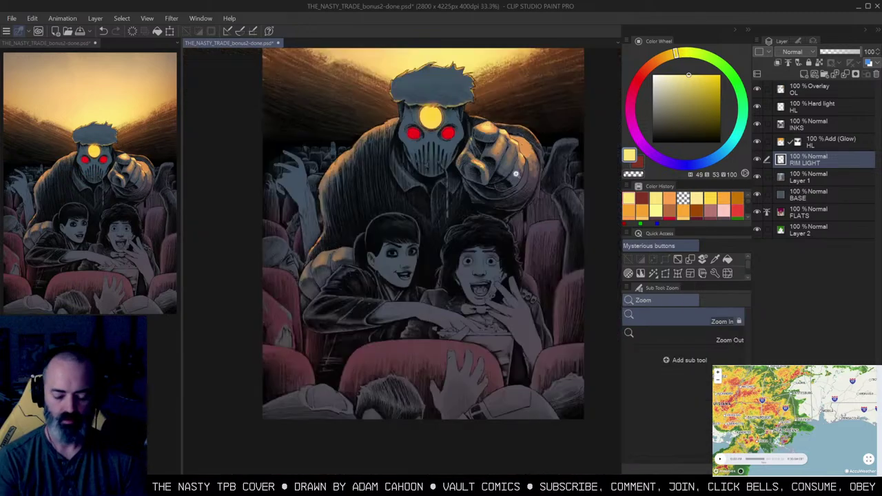
left_click_drag(517, 190, 519, 219)
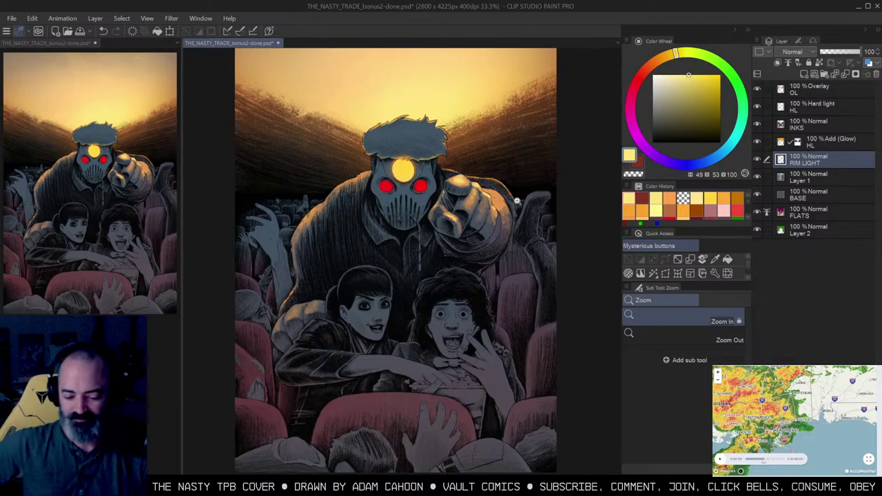
Step: Select the woman's figure, return to the earlier orange and brush a thin rim light around her hair
left_click_drag(386, 267, 409, 202)
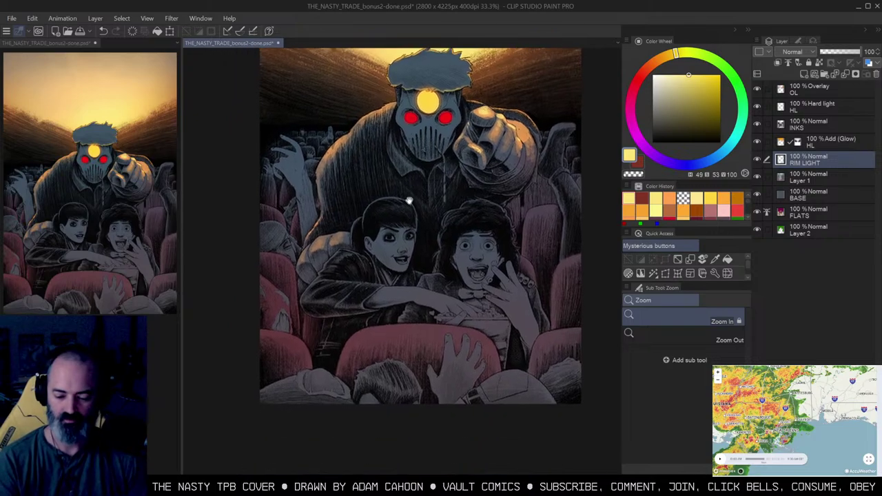
double_click(396, 222)
key("w")
left_click(404, 181)
key("ctrl+h")
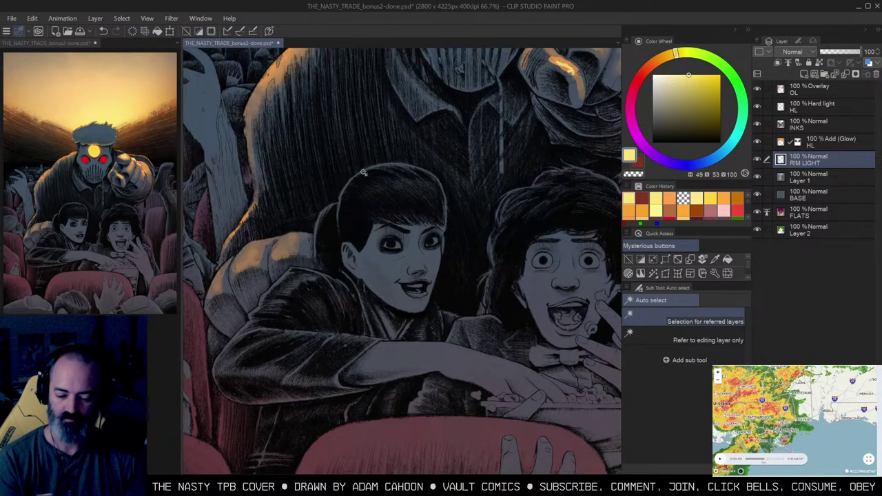
key("b")
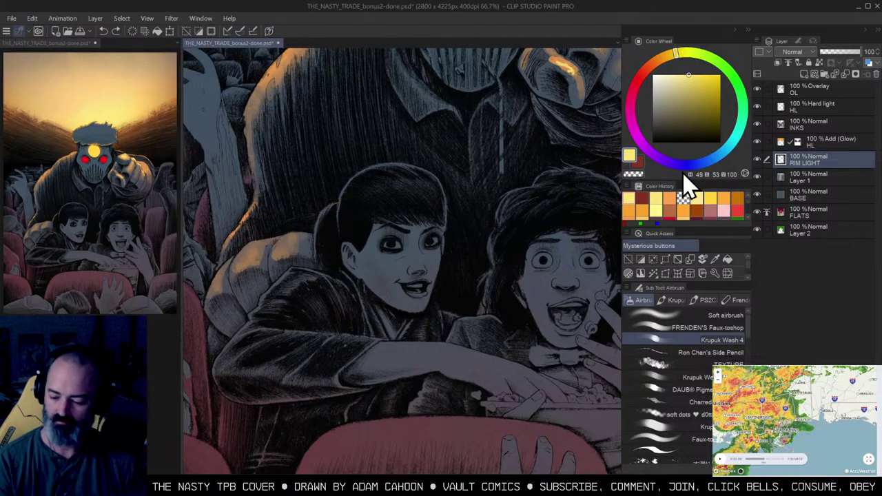
left_click(669, 199)
mouse_move(333, 212)
left_mouse_down()
mouse_move(356, 173)
mouse_move(405, 166)
mouse_move(350, 177)
mouse_move(380, 165)
left_mouse_up()
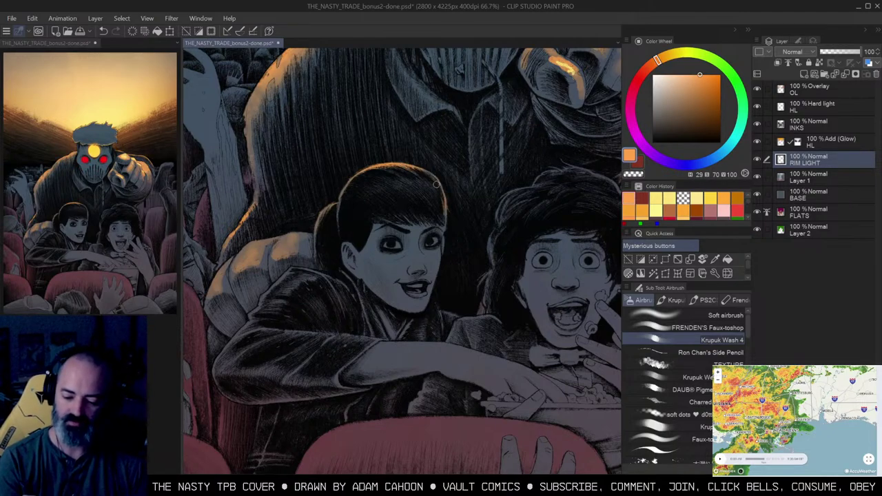
Step: Select the frightened man's hair area and brush a thin orange rim light along its top and outer curls
left_click_drag(534, 200, 445, 191)
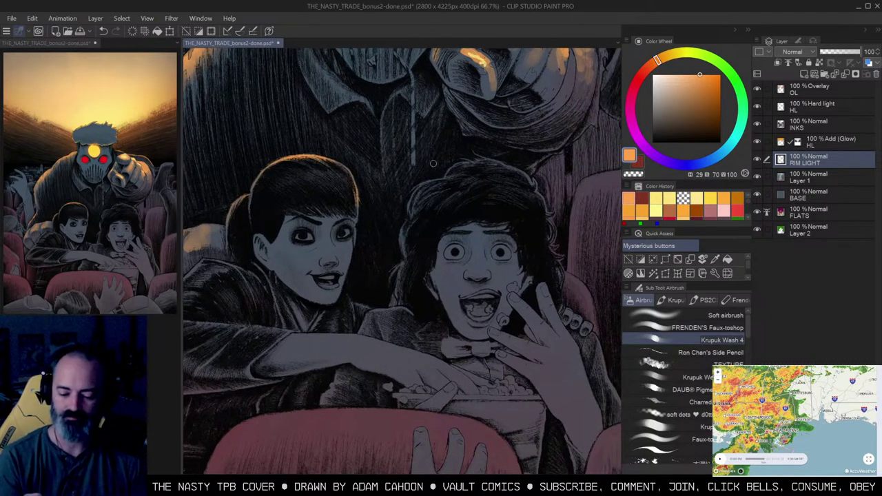
key("w")
left_click(441, 139)
key("ctrl+d")
key("b")
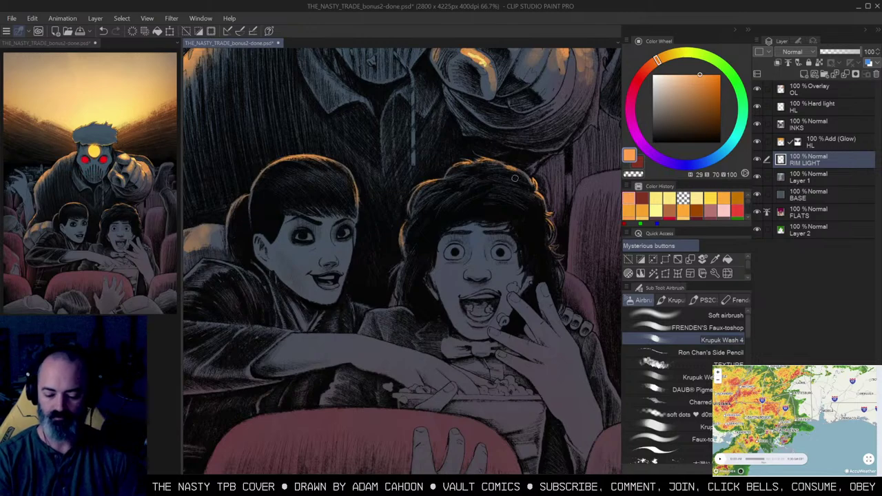
left_click(512, 207, "alt")
left_click_drag(512, 207, 510, 169)
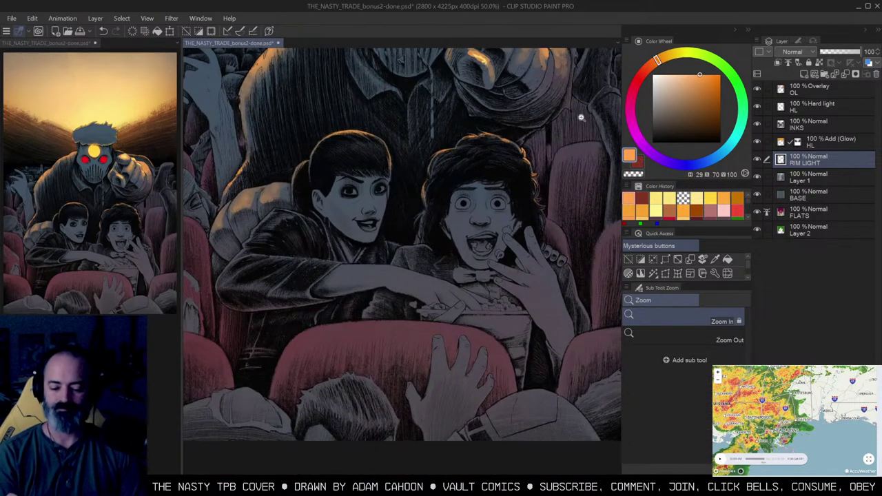
Step: Brush orange rim light on the woman's jacket shoulder and upper sleeve, switching between orange and transparent colour to refine it
left_click_drag(328, 229, 445, 199)
left_click(445, 200)
key("w")
key("b")
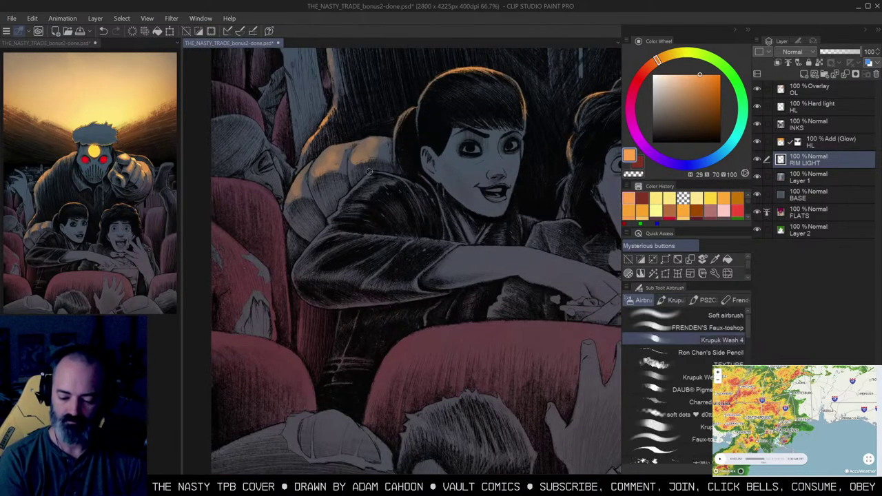
mouse_move(358, 178)
left_mouse_down()
mouse_move(326, 220)
mouse_move(379, 169)
mouse_move(310, 245)
mouse_move(377, 212)
mouse_move(333, 242)
mouse_move(406, 238)
left_mouse_up()
key("c")
key("c")
key("c")
key("c")
key("c")
key("c")
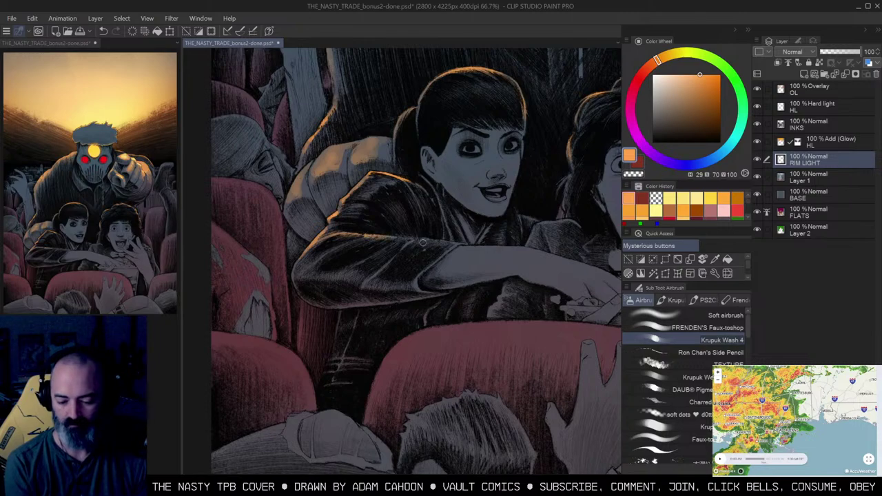
Step: Extend the orange rim light along the upper edge of the woman's jacket forearm to the cuff
mouse_move(308, 257)
left_mouse_down()
mouse_move(340, 248)
mouse_move(345, 268)
mouse_move(421, 235)
mouse_move(335, 269)
mouse_move(354, 275)
mouse_move(407, 247)
mouse_move(388, 236)
mouse_move(451, 246)
left_mouse_up()
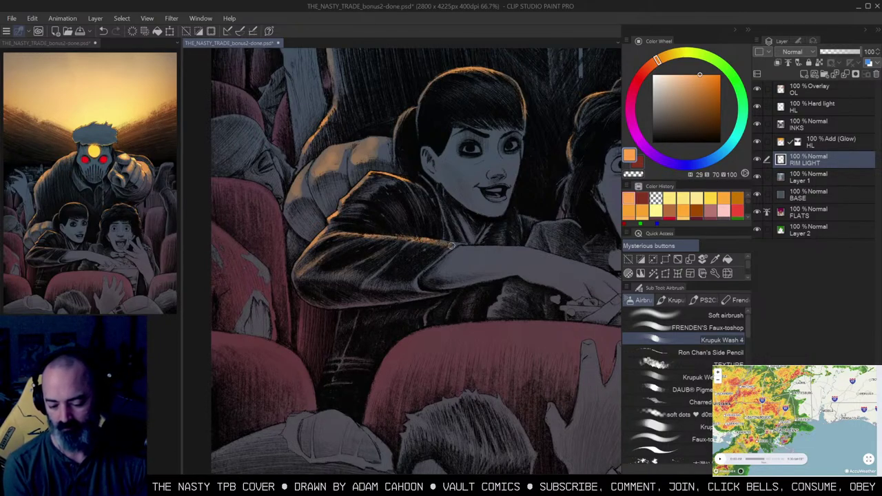
left_click(451, 243, "alt")
left_click(451, 243, "alt")
left_click_drag(553, 241, 423, 242)
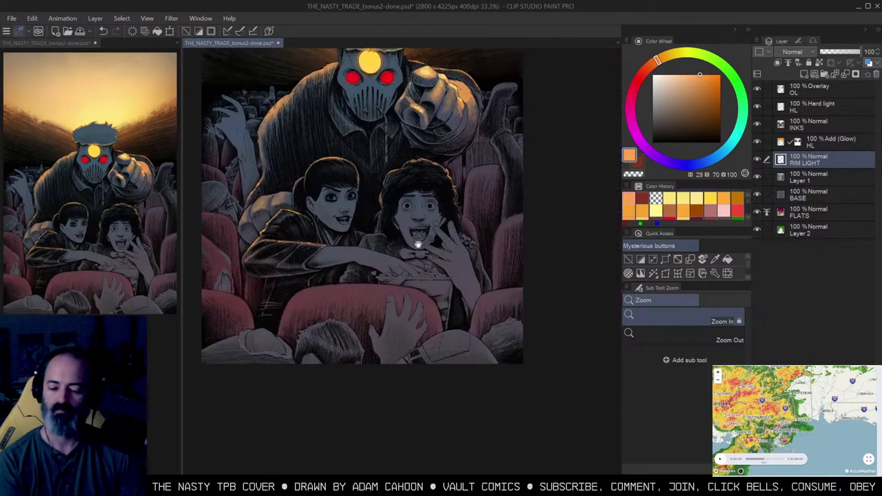
Step: Soften the orange rim light on the woman's jacket forearm with a transparent brush stroke
left_click(424, 241, "alt")
left_click(380, 238)
key("c")
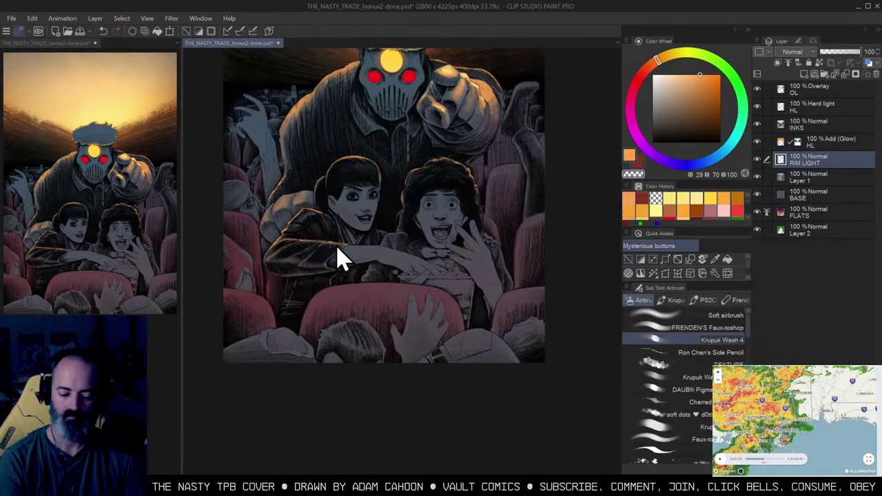
left_click_drag(322, 241, 346, 244)
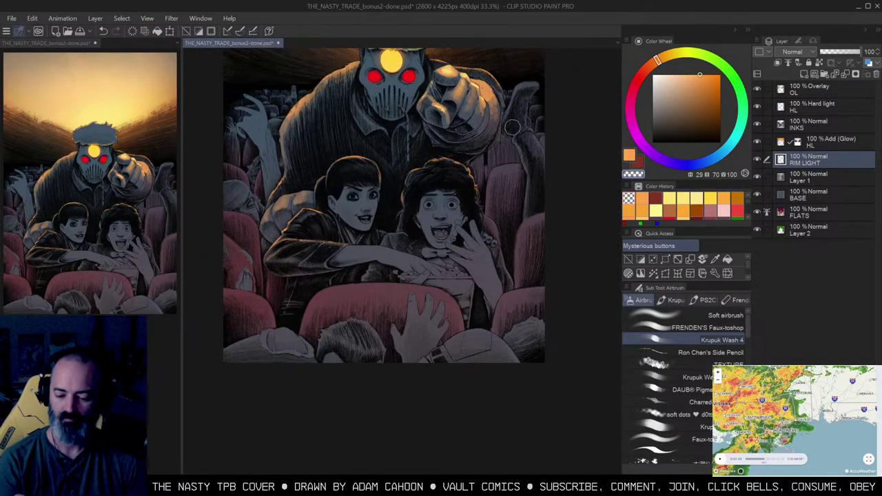
Step: Select the frightened man's jacket and, with a smaller brush, paint a thin orange rim light along its outer shoulder and sleeve
key("ctrl+space")
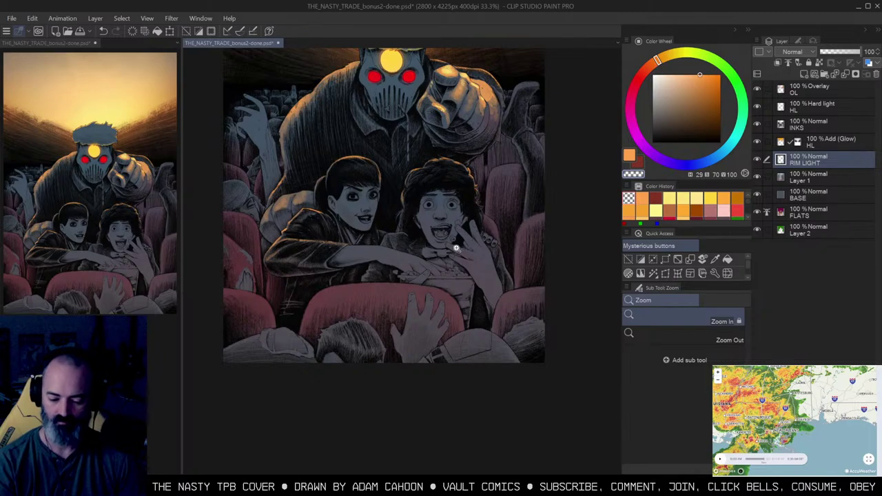
left_click_drag(491, 270, 476, 246)
left_click(484, 234)
key("w")
left_click(489, 211)
key("ctrl+h")
key("b")
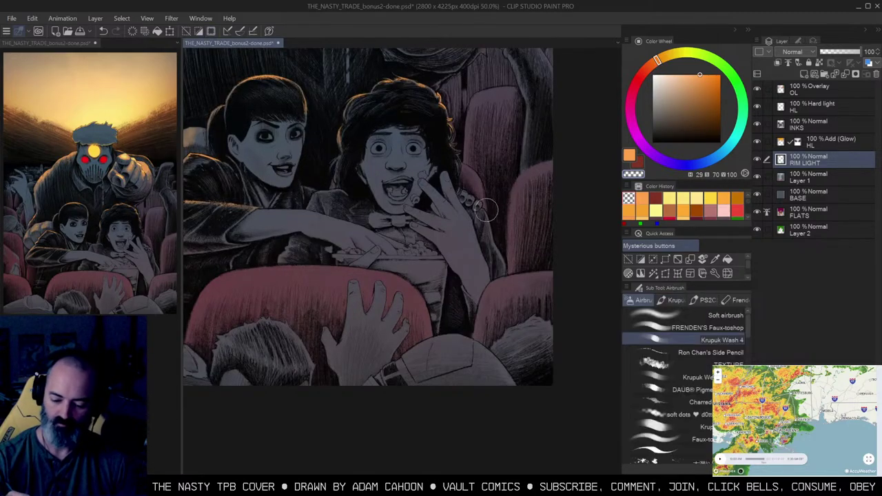
key("bracketleft")
key("bracketleft")
key("bracketleft")
key("c")
left_click_drag(483, 210, 488, 222)
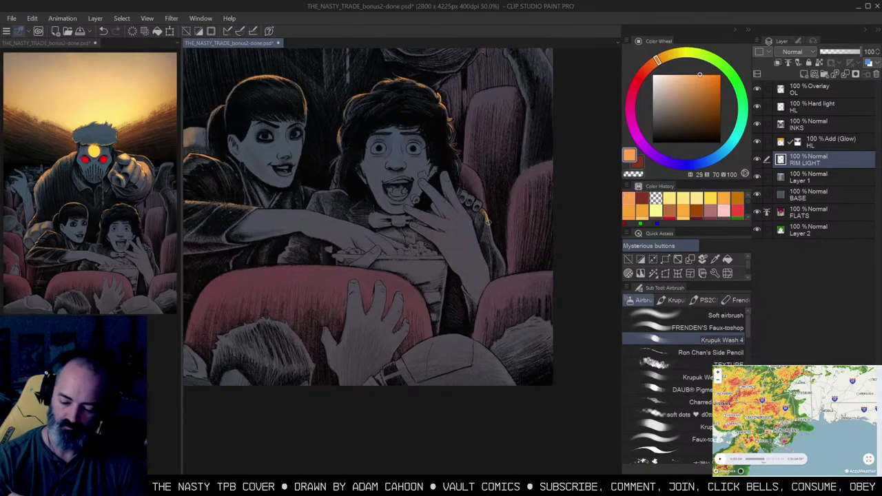
key("ctrl+space")
left_click(485, 172, "alt")
mouse_move(495, 155)
left_mouse_down()
mouse_move(496, 192)
mouse_move(523, 193)
left_mouse_up()
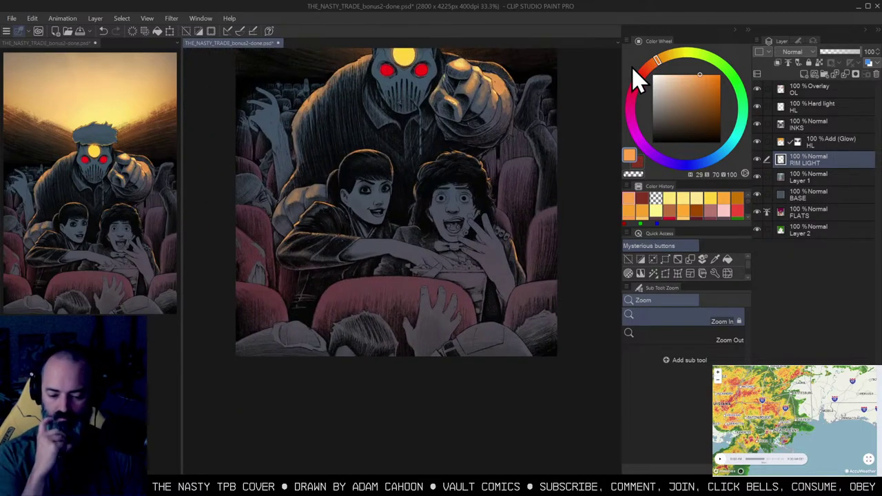
left_click(591, 83)
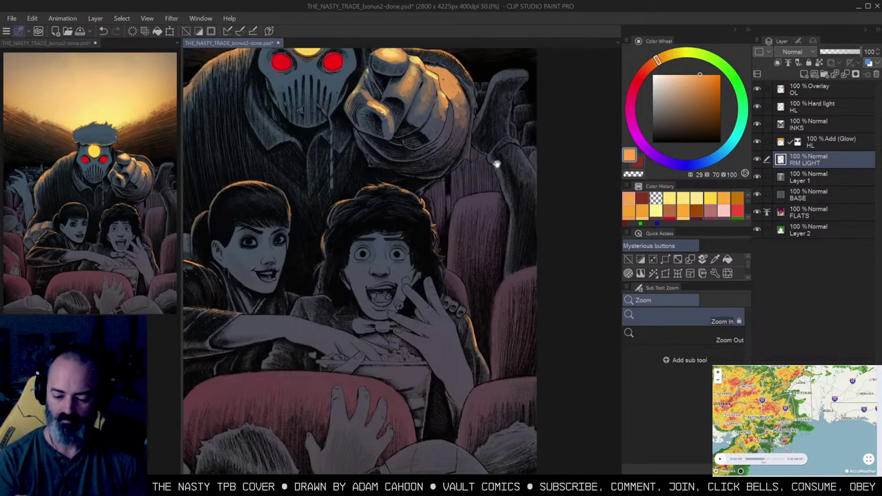
key("w")
mouse_move(497, 164)
left_mouse_down()
mouse_move(527, 160)
mouse_move(530, 220)
left_mouse_up()
left_click(512, 193)
key("ctrl+space")
left_click(501, 200, "alt")
left_click(502, 200, "alt")
key("ctrl+d")
key("m")
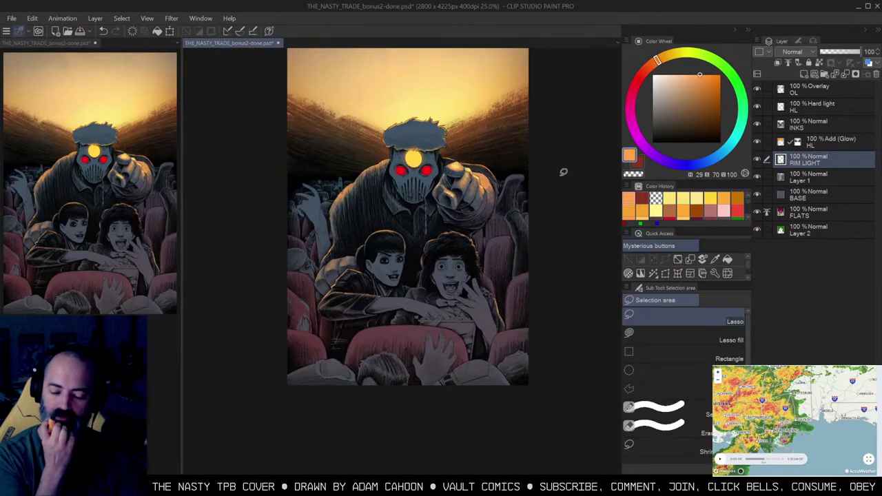
Step: Select the two upright theatre seats beside the frightened man and brush orange rim light along their top edges
left_click_drag(529, 143, 519, 153)
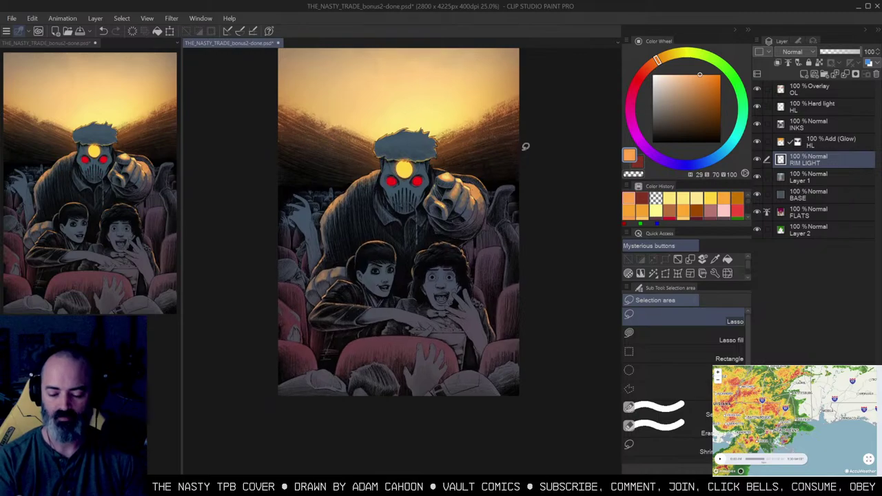
left_click(485, 265, "ctrl")
left_click_drag(509, 273, 498, 215)
left_click(502, 227, "ctrl")
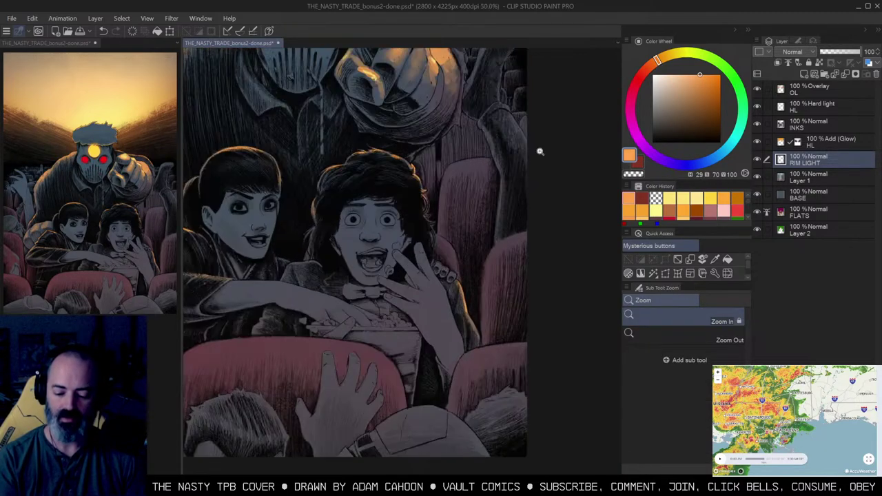
key("w")
left_click(469, 198)
key("ctrl+d")
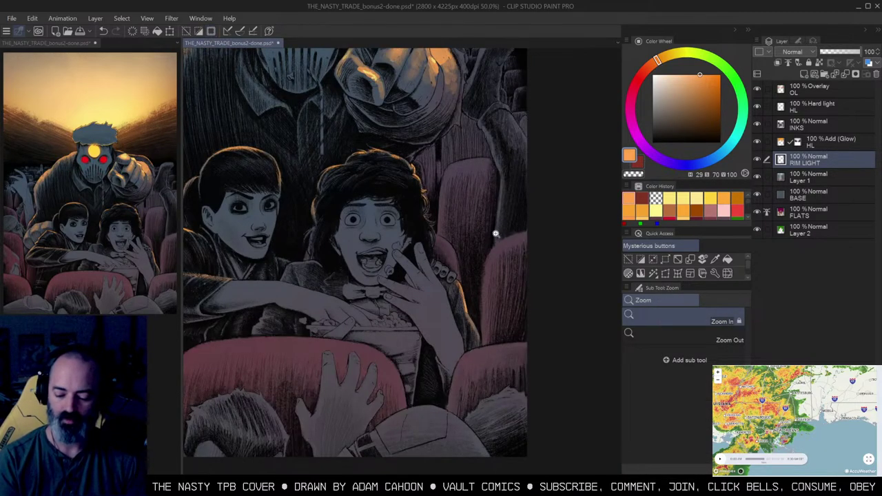
key("b")
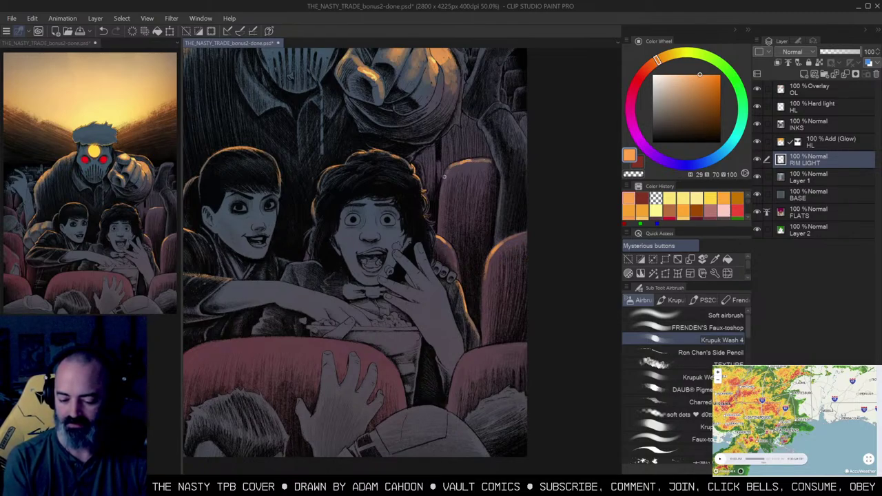
Step: Brush orange rim light along the top of the foreground seat at the artwork's lower right corner and clear the selection
left_click_drag(539, 184, 555, 125)
left_click_drag(496, 291, 543, 287)
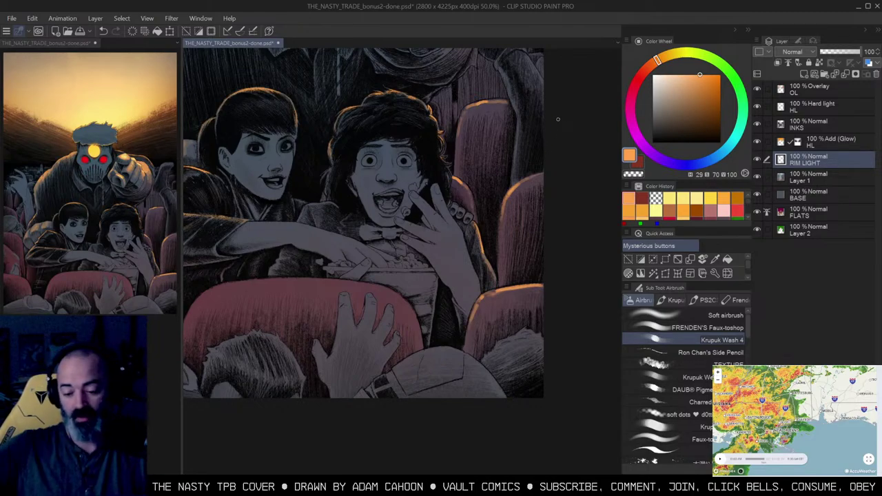
left_click_drag(440, 193, 526, 115)
key("m")
key("ctrl+d")
key("b")
Step: Select the large central foreground seat and brush orange rim light along its curved top edge
key("ctrl+space")
left_click_drag(437, 218, 501, 187)
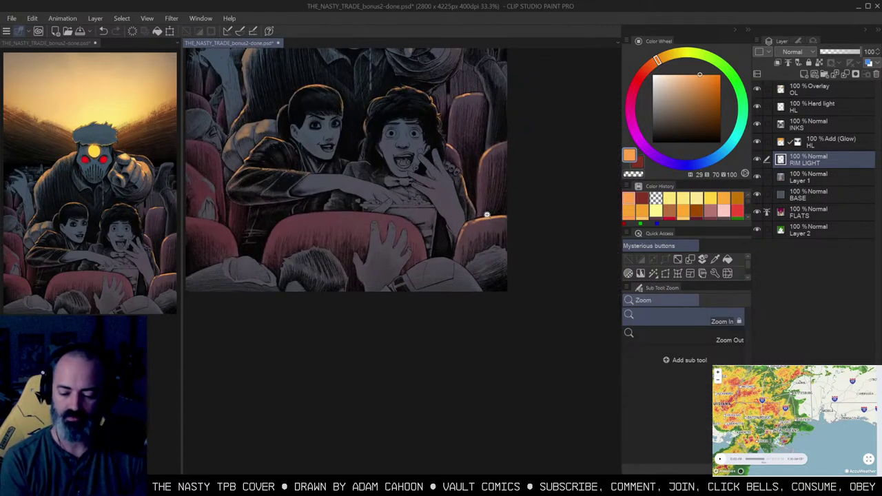
left_click(477, 216)
key("g")
key("b")
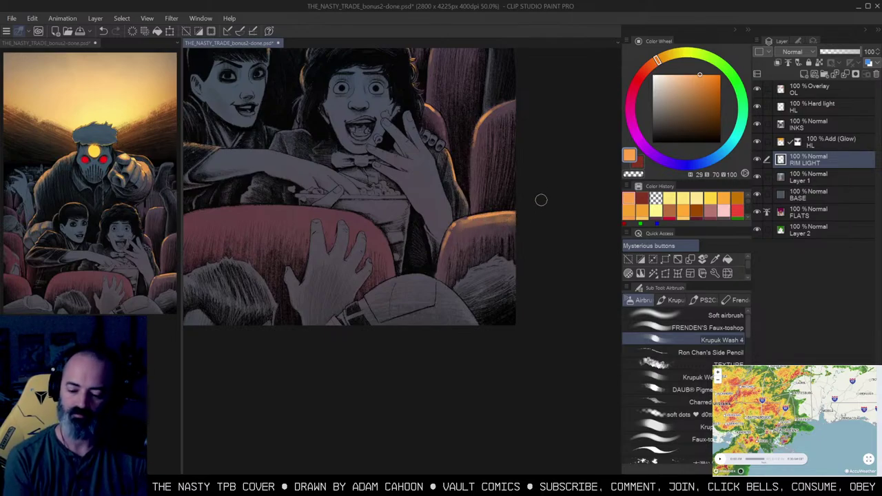
left_click_drag(440, 226, 577, 197)
key("w")
left_click(390, 197)
key("ctrl+h")
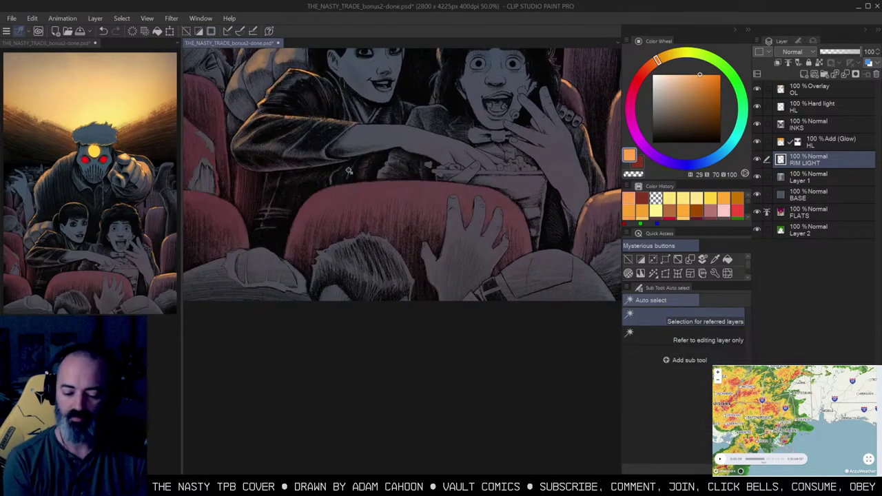
key("b")
mouse_move(291, 230)
left_mouse_down()
mouse_move(326, 186)
mouse_move(289, 237)
mouse_move(342, 192)
mouse_move(322, 196)
mouse_move(461, 189)
mouse_move(400, 187)
mouse_move(442, 190)
mouse_move(523, 168)
mouse_move(459, 188)
mouse_move(554, 188)
mouse_move(512, 204)
mouse_move(507, 198)
mouse_move(523, 218)
mouse_move(506, 197)
mouse_move(526, 216)
left_mouse_up()
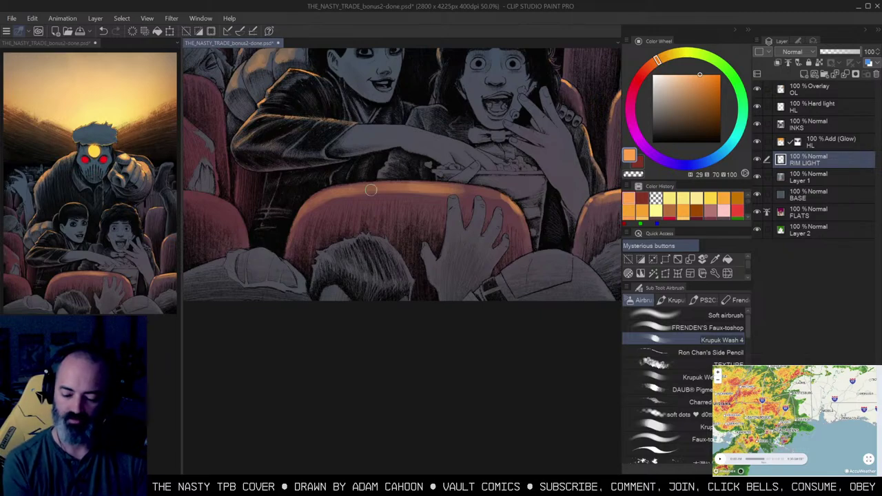
Step: Soften the central seat's orange rim light with a large brush, trying orange and transparent strokes and undoing the unwanted ones
left_click(415, 183, "alt")
left_click(417, 184, "alt")
left_click_drag(491, 157, 476, 190)
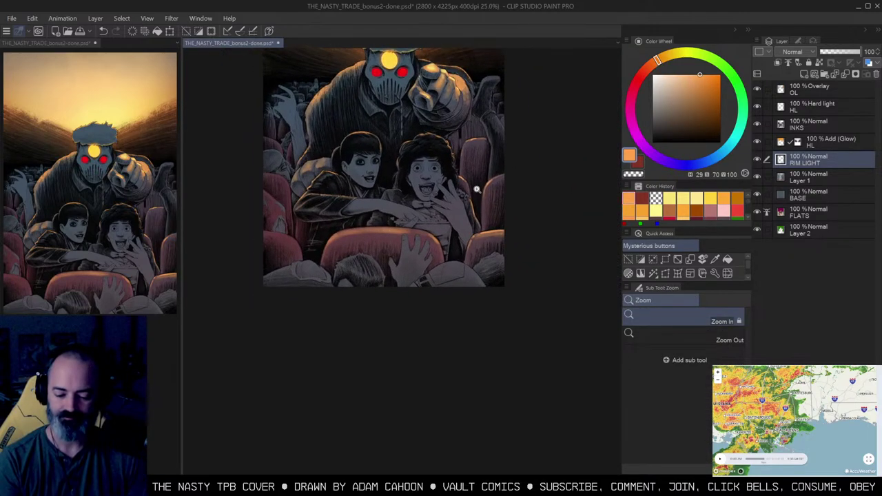
mouse_move(350, 241)
left_mouse_down()
mouse_move(395, 241)
mouse_move(420, 211)
mouse_move(407, 224)
mouse_move(411, 238)
mouse_move(372, 240)
left_mouse_up()
key("ctrl+z")
key("ctrl+z")
key("ctrl+z")
key("c")
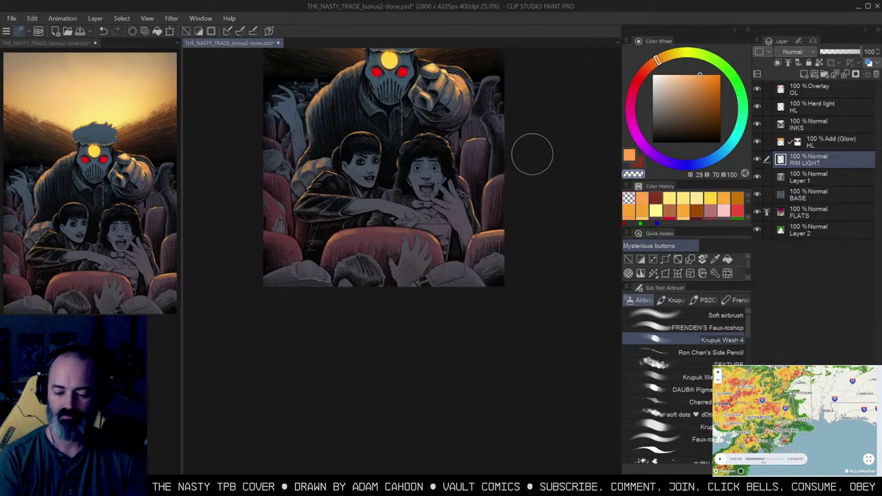
key("c")
left_click_drag(375, 233, 364, 236)
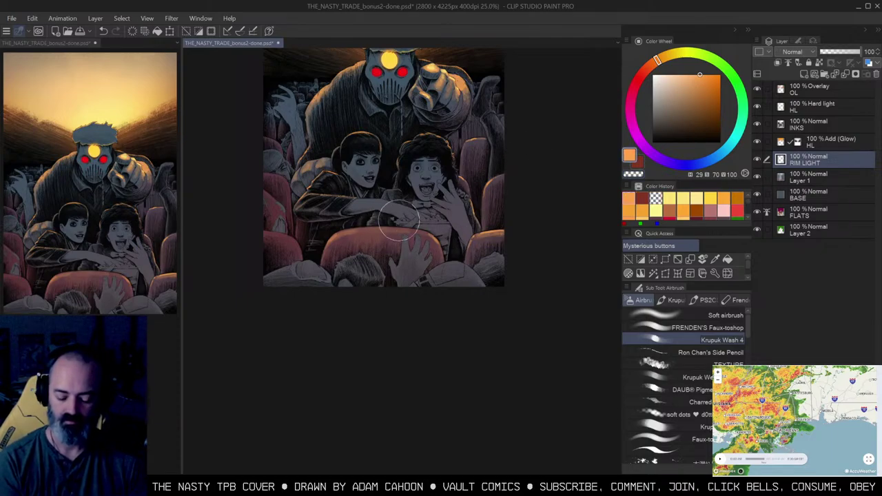
key("ctrl+z")
mouse_move(448, 212)
left_mouse_down()
mouse_move(483, 226)
mouse_move(444, 173)
mouse_move(454, 194)
mouse_move(455, 167)
left_mouse_up()
Step: Select the foreground seat at the artwork's lower left, brush orange rim light along its top edge and refine it with transparent colour
key("ctrl+space")
left_click(326, 258)
key("w")
left_click(333, 256)
key("ctrl+h")
key("b")
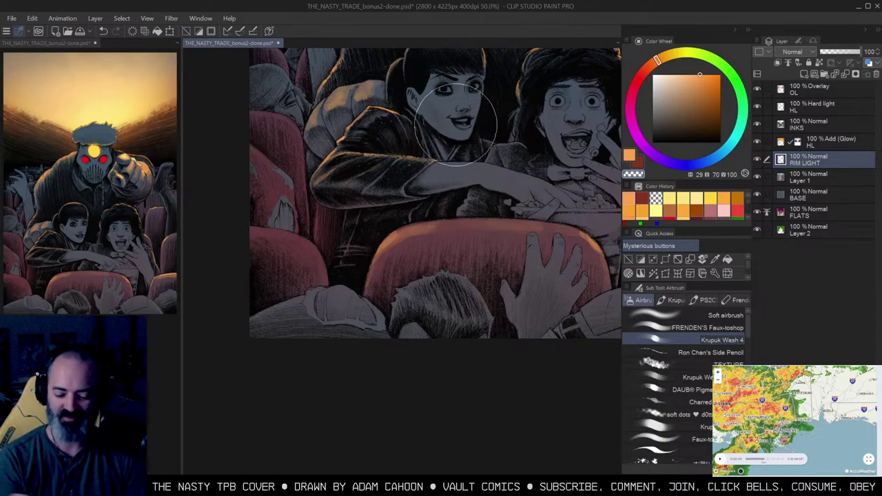
key("w")
left_click(299, 245)
key("ctrl+h")
key("b")
left_click_drag(293, 233, 262, 234)
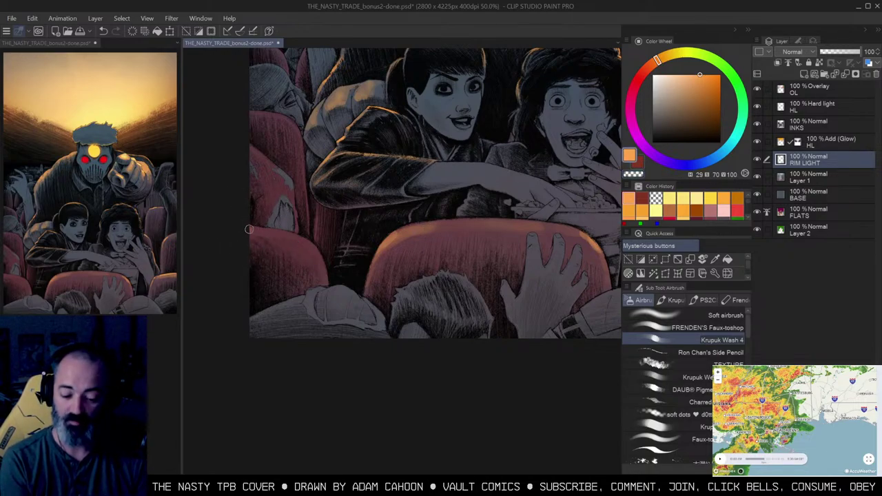
mouse_move(290, 235)
left_mouse_down()
mouse_move(326, 275)
mouse_move(327, 286)
left_mouse_up()
key("c")
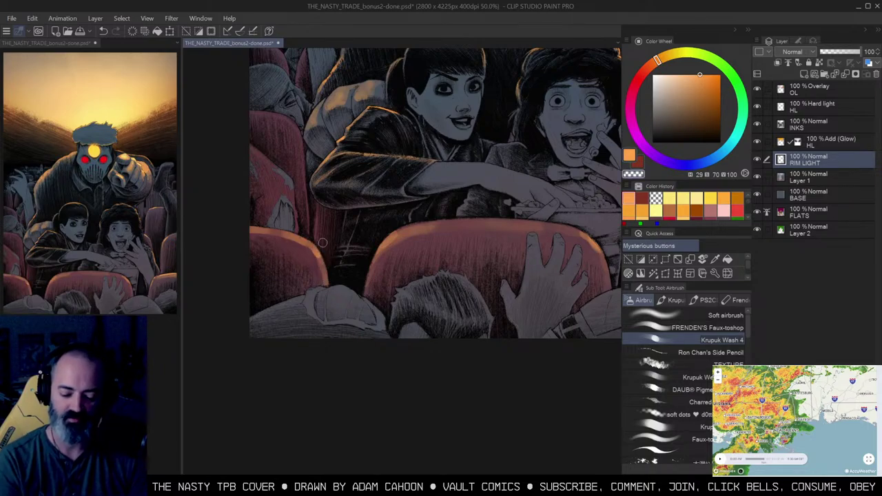
left_click_drag(309, 244, 323, 264)
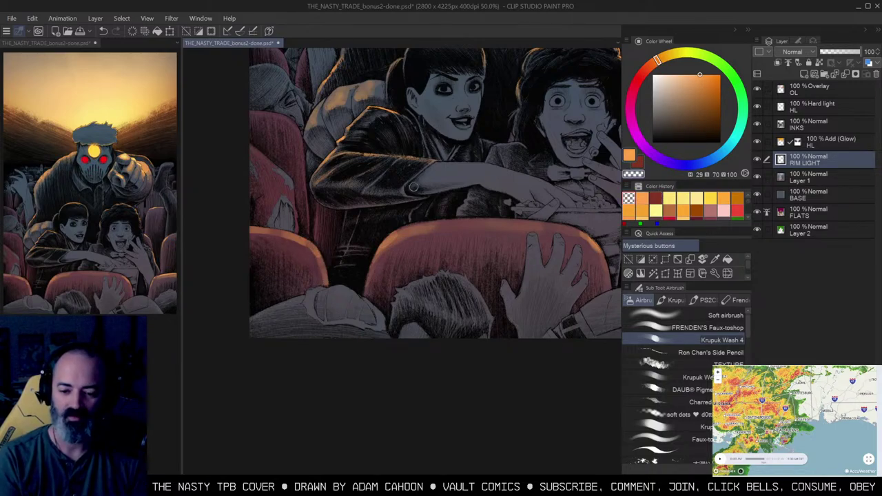
Step: Create a new 2400 x 2400 px colour illustration at 400 dpi
left_click_drag(437, 167, 383, 320)
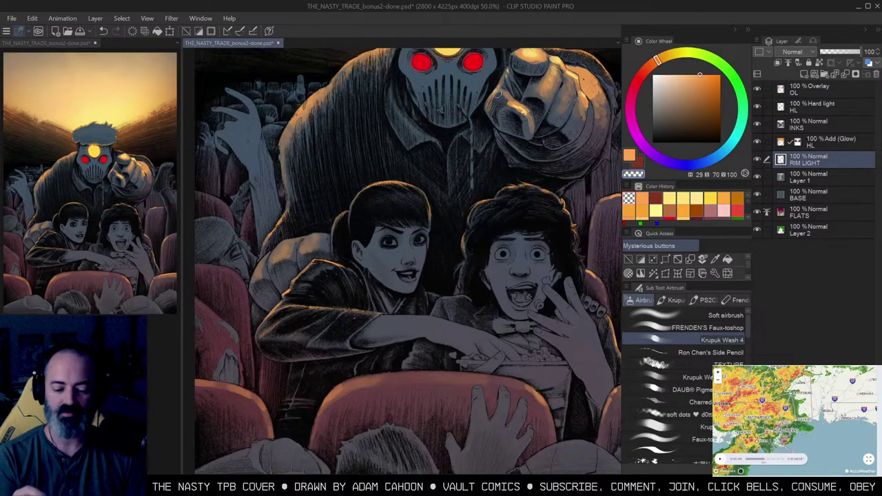
left_click_drag(456, 109, 406, 194)
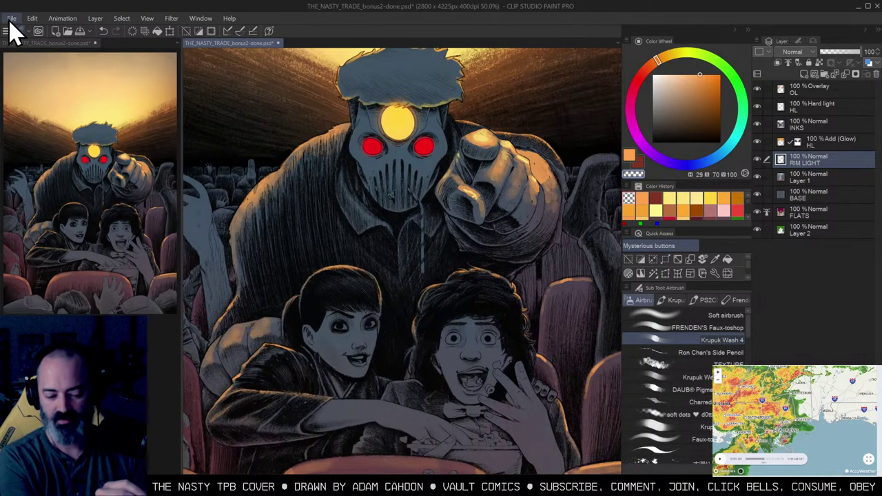
left_click(11, 19)
left_click(67, 32)
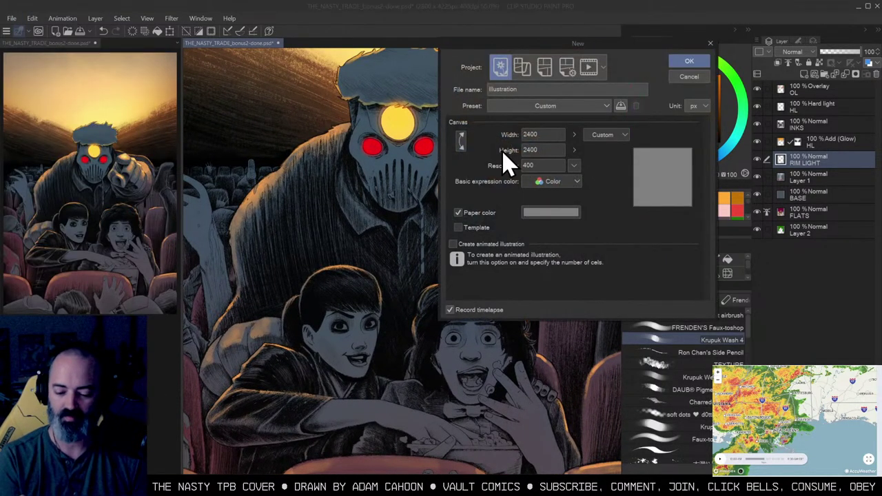
left_click(687, 60)
left_click(431, 186, "ctrl")
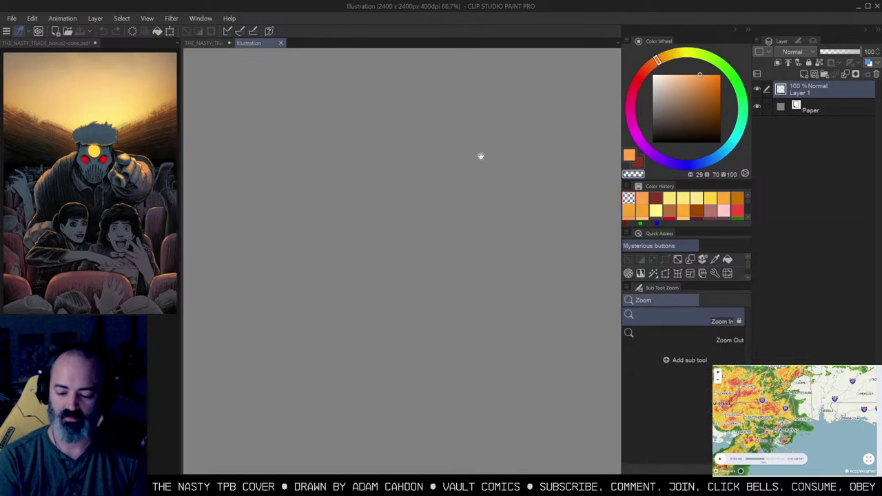
Step: Choose black and sketch a simple front-view head with ears, eyes and a swept fringe near the canvas's upper middle
left_click(652, 143)
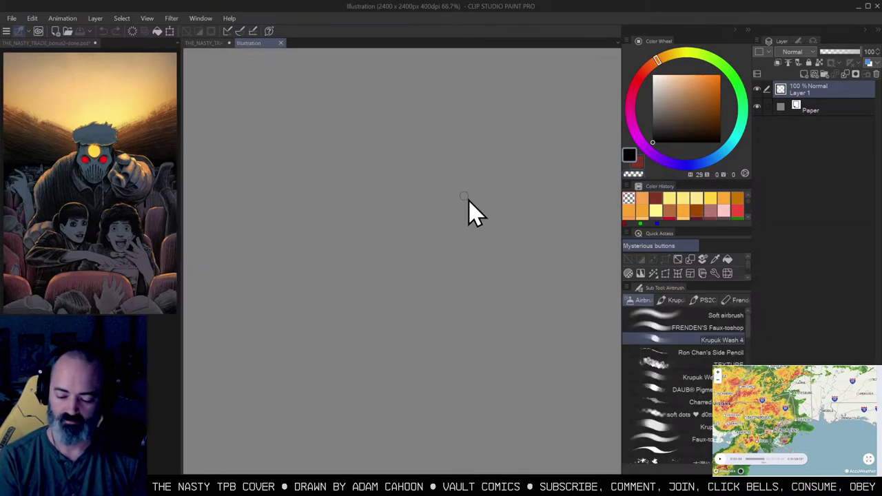
mouse_move(378, 98)
left_mouse_down()
mouse_move(384, 170)
mouse_move(390, 83)
mouse_move(358, 138)
left_mouse_up()
left_click_drag(426, 119, 430, 135)
left_click_drag(372, 121, 412, 107)
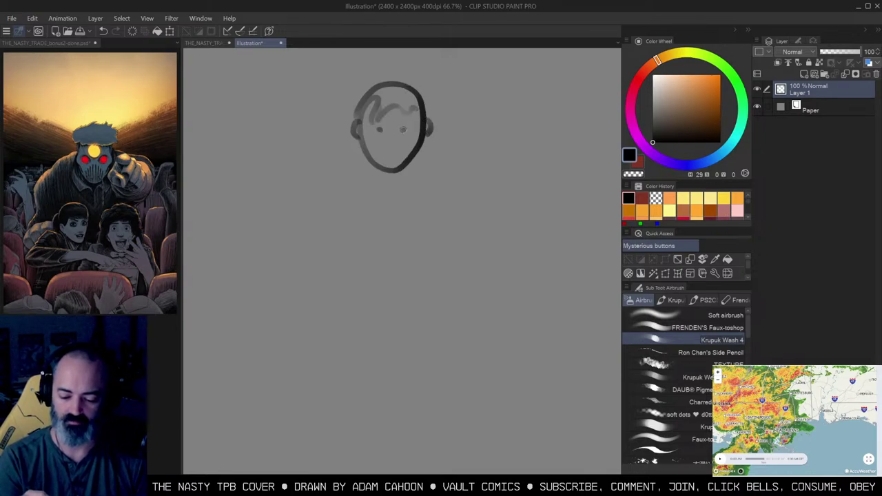
key("j")
key("b")
Step: Sketch the figure's neck, slim sloping shoulders and the two straight sides of the torso below the head
left_click_drag(379, 168, 380, 184)
mouse_move(406, 168)
left_mouse_down()
mouse_move(403, 186)
mouse_move(340, 207)
left_mouse_up()
left_click_drag(398, 184, 434, 198)
left_click_drag(347, 201, 321, 231)
mouse_move(438, 199)
left_mouse_down()
mouse_move(460, 205)
mouse_move(466, 231)
left_mouse_up()
left_click_drag(351, 245, 359, 336)
left_click_drag(432, 245, 436, 339)
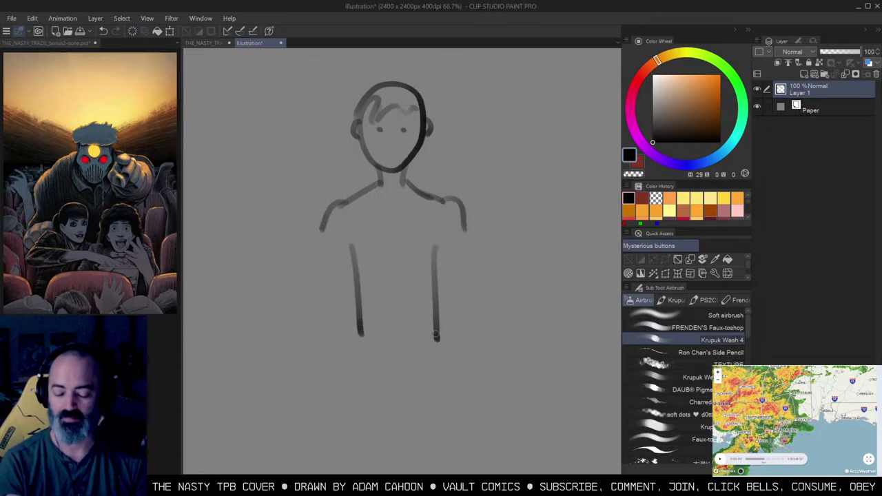
Step: Draw broader trapezius and rounded shoulder outlines outside the figure's slim shoulder lines
left_click_drag(408, 162, 448, 195)
mouse_move(376, 164)
left_mouse_down()
mouse_move(314, 200)
mouse_move(306, 250)
left_mouse_up()
mouse_move(445, 186)
left_mouse_down()
mouse_move(460, 193)
mouse_move(480, 230)
left_mouse_up()
left_click_drag(307, 233, 299, 262)
Step: Sketch the figure's lower chest contour, flaring back muscles and abdominal lines around the torso
left_click_drag(352, 248, 321, 267)
left_click_drag(428, 246, 449, 260)
left_click_drag(332, 242, 371, 265)
left_click_drag(454, 243, 419, 259)
left_click_drag(409, 262, 382, 264)
left_click_drag(325, 262, 356, 304)
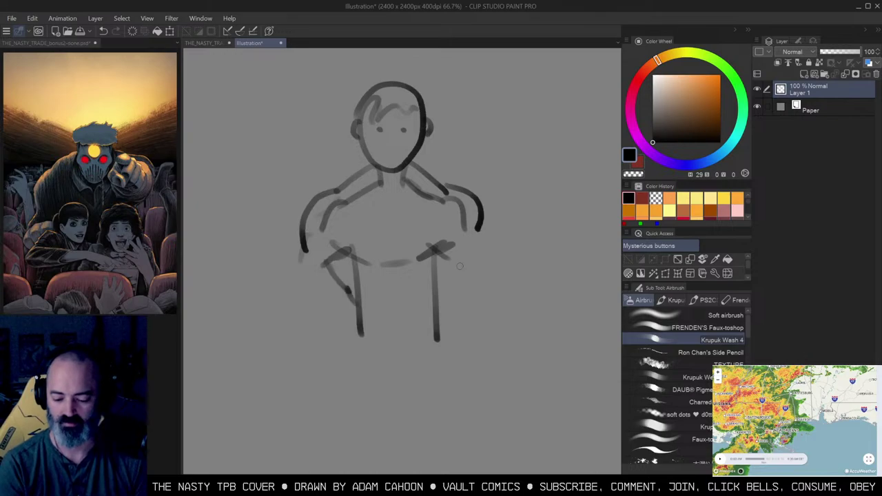
left_click_drag(460, 264, 442, 298)
left_click_drag(376, 293, 418, 300)
left_click_drag(358, 317, 365, 348)
Step: Erase the inner slim shoulder lines with transparent colour and sketch collarbones across the upper chest in dark strokes
key("c")
left_click_drag(324, 230, 381, 183)
left_click_drag(346, 202, 324, 221)
key("c")
mouse_move(404, 181)
left_mouse_down()
mouse_move(439, 202)
mouse_move(420, 198)
mouse_move(457, 205)
left_mouse_up()
key("c")
key("c")
left_click_drag(347, 207, 380, 193)
left_click_drag(442, 194, 410, 206)
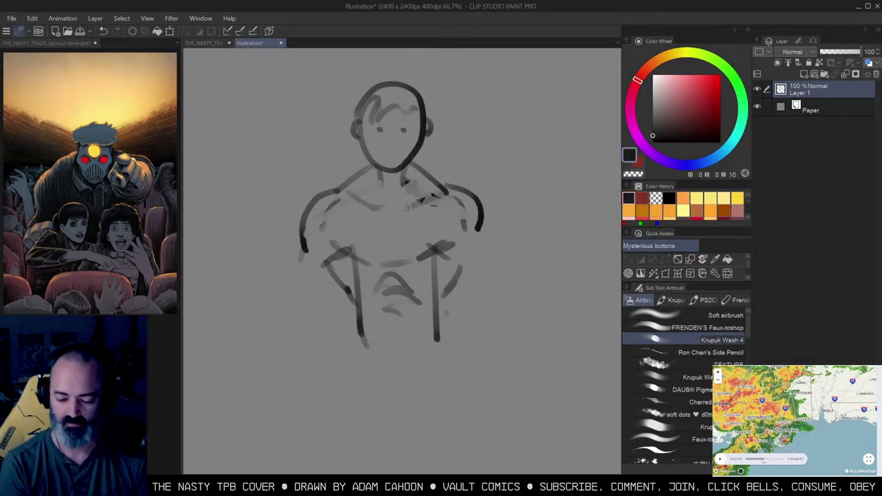
Step: Sketch muscular upper arms on both sides of the figure, extending down from the broad shoulders
mouse_move(341, 251)
left_mouse_down()
mouse_move(289, 298)
mouse_move(316, 310)
left_mouse_up()
mouse_move(455, 244)
left_mouse_down()
mouse_move(473, 249)
mouse_move(461, 290)
left_mouse_up()
left_click_drag(483, 234, 495, 289)
left_click_drag(318, 242, 321, 260)
left_click_drag(318, 283, 340, 304)
left_click_drag(435, 248, 433, 267)
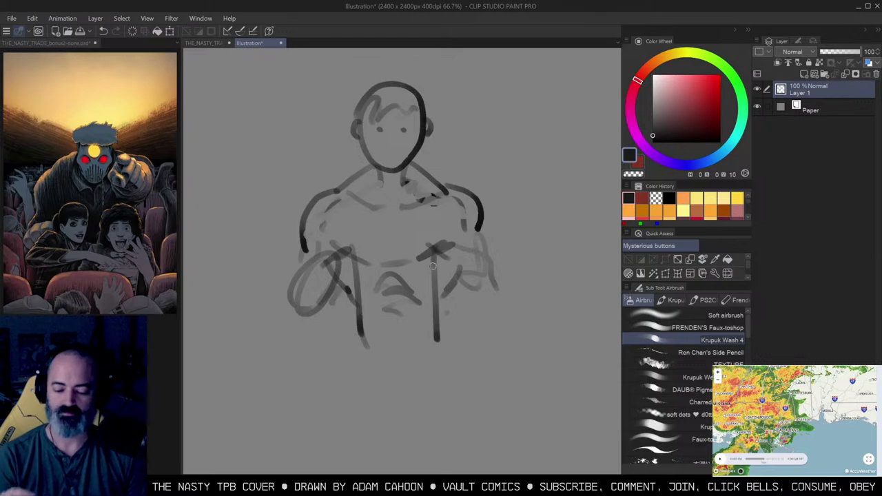
key("ctrl+space")
left_click(380, 133)
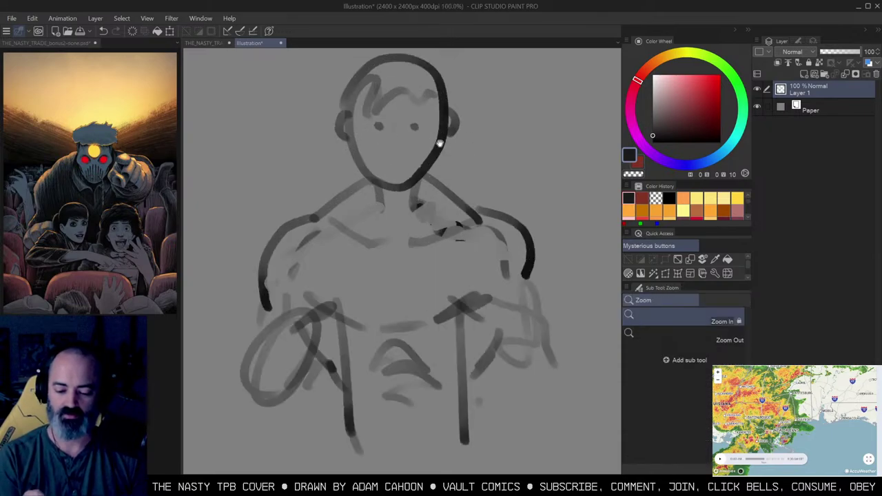
Step: Draw a small bright red square beside the ear on the figure's left-hand side, and a larger red square around it
left_click_drag(442, 145, 459, 189)
left_click(715, 74)
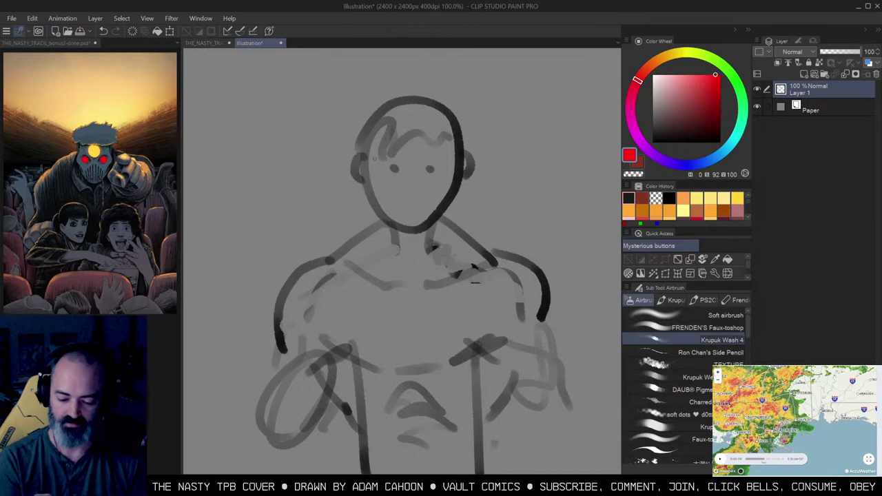
left_click_drag(367, 169, 370, 172)
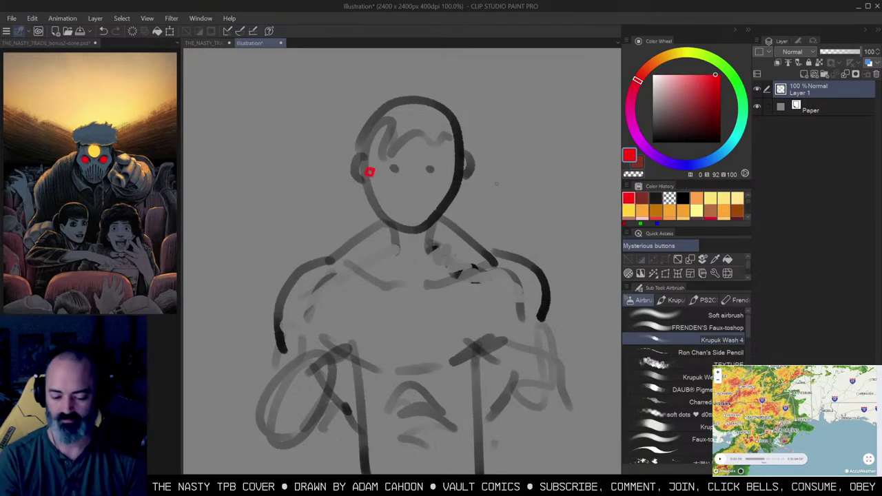
left_click(397, 177, "ctrl")
left_click(397, 179, "ctrl")
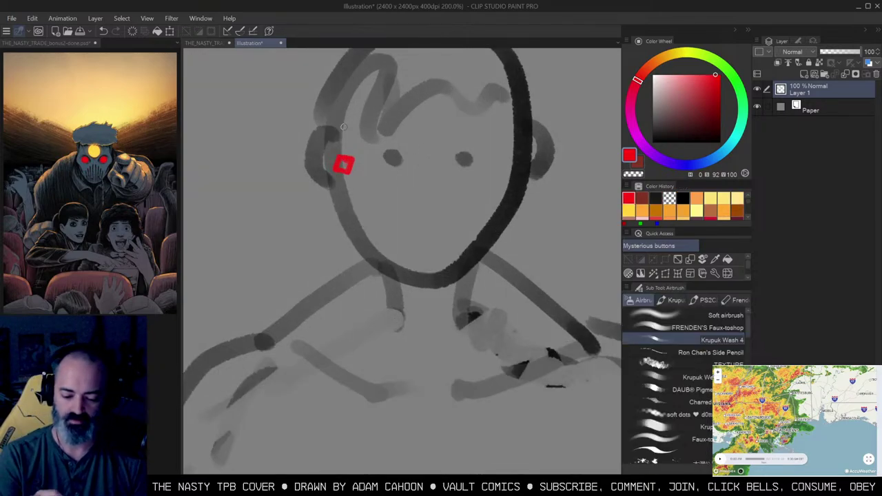
mouse_move(323, 112)
left_mouse_down()
mouse_move(355, 116)
mouse_move(368, 199)
mouse_move(322, 132)
mouse_move(369, 207)
left_mouse_up()
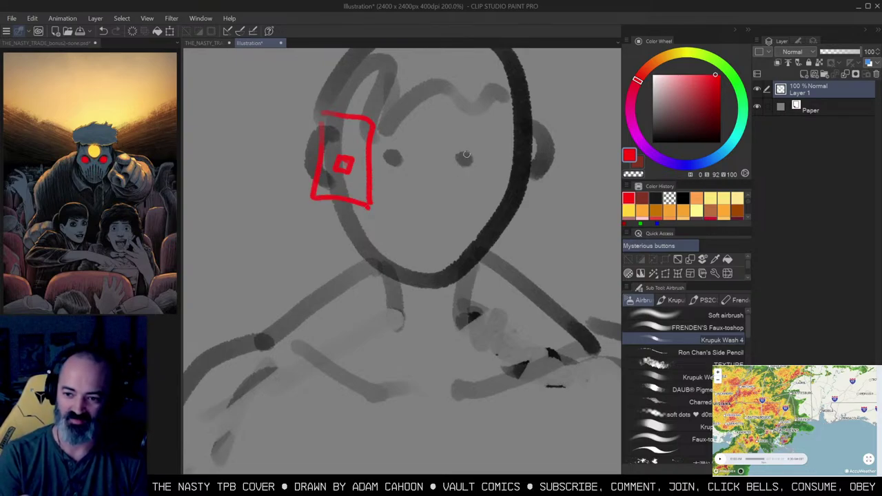
Step: Undo the strokes of both red squares drawn beside the figure's ear
key("ctrl+z")
key("ctrl+z")
key("ctrl+z")
key("ctrl+z")
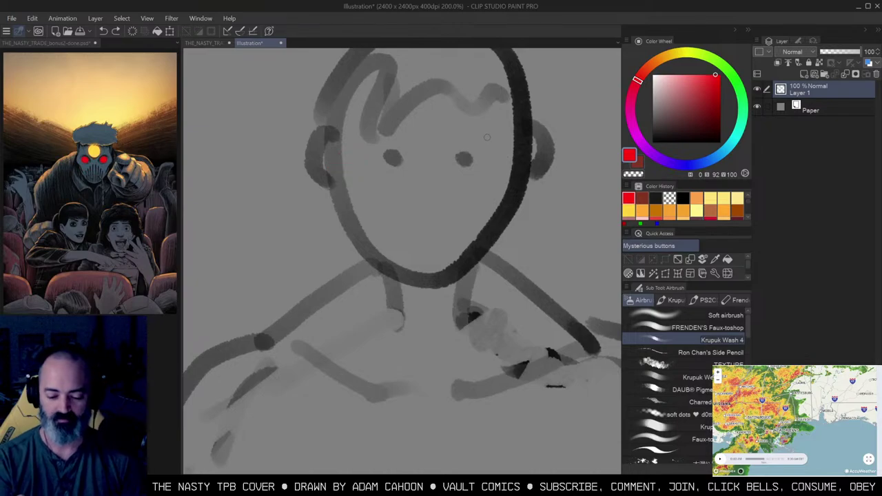
Step: Paint a small red dot on the face outline, between the left-hand ear and the nearest eye
left_click_drag(347, 156, 346, 156)
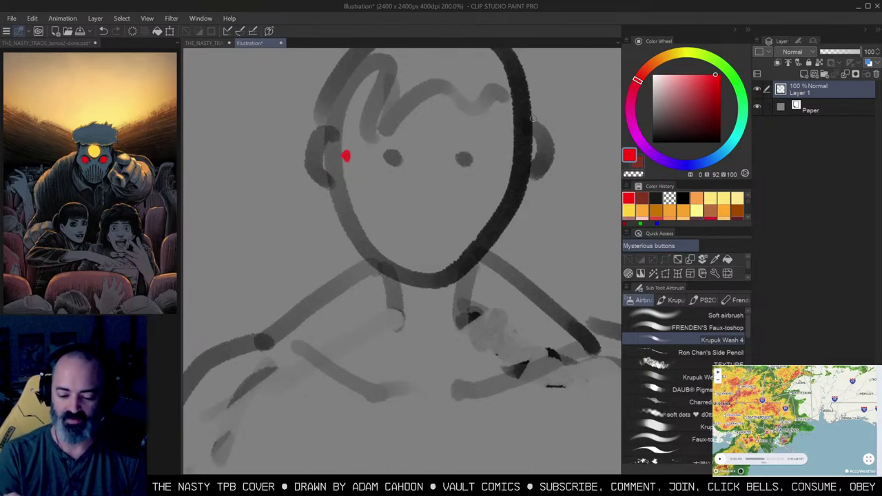
key("ctrl+space")
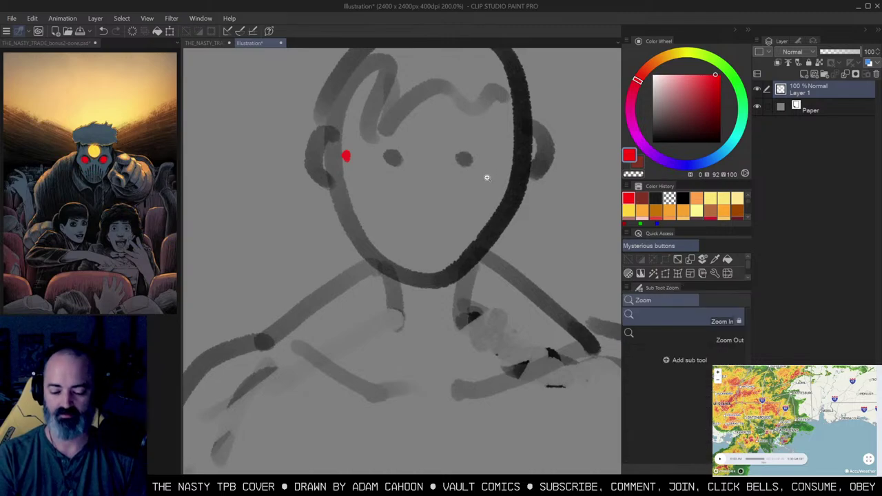
Step: Sketch red guide lines along the jaw, from the neck to the shoulder, and from that shoulder down to both sides of the waist
double_click(488, 177)
left_click_drag(516, 179, 479, 122)
left_click(485, 135)
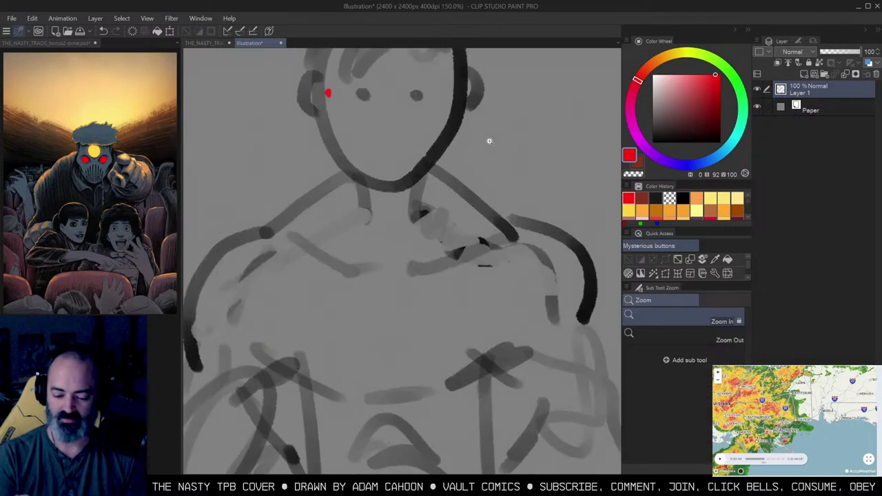
scroll(483, 156, "down", 1)
mouse_move(357, 96)
left_mouse_down()
mouse_move(394, 153)
mouse_move(411, 161)
left_mouse_up()
left_click_drag(357, 165, 504, 202)
mouse_move(356, 214)
left_mouse_down()
mouse_move(502, 207)
mouse_move(492, 205)
mouse_move(455, 259)
mouse_move(345, 357)
left_mouse_up()
mouse_move(491, 222)
left_mouse_down()
mouse_move(351, 356)
mouse_move(470, 326)
mouse_move(473, 348)
left_mouse_up()
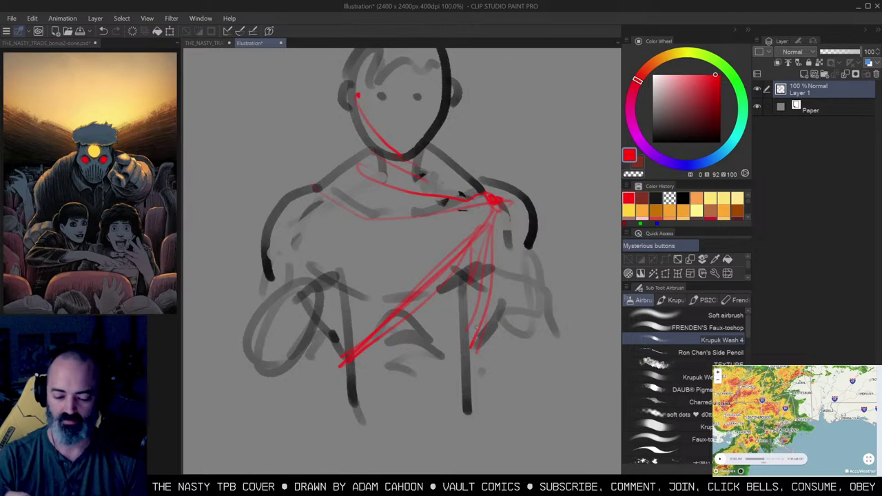
Step: Mark two red points on the chest and link them with straight lines to the neck and the ear
left_click_drag(325, 253, 329, 239)
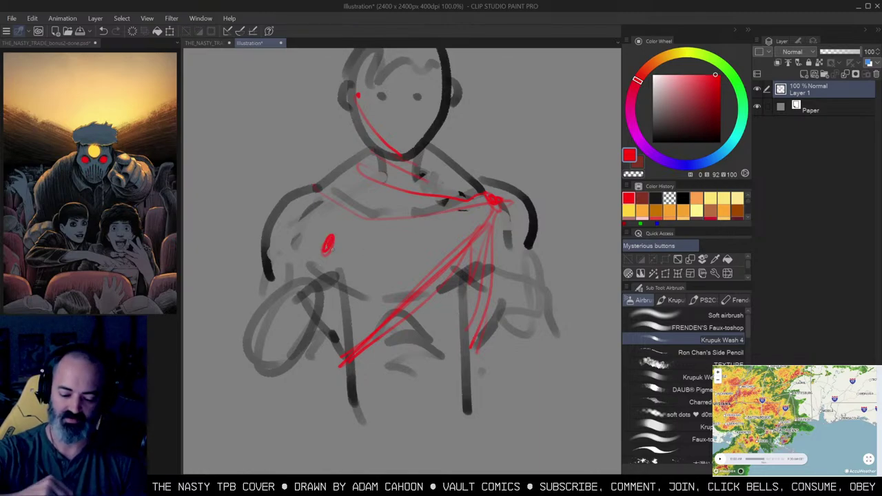
left_click_drag(327, 248, 372, 157)
left_click_drag(436, 154, 414, 216)
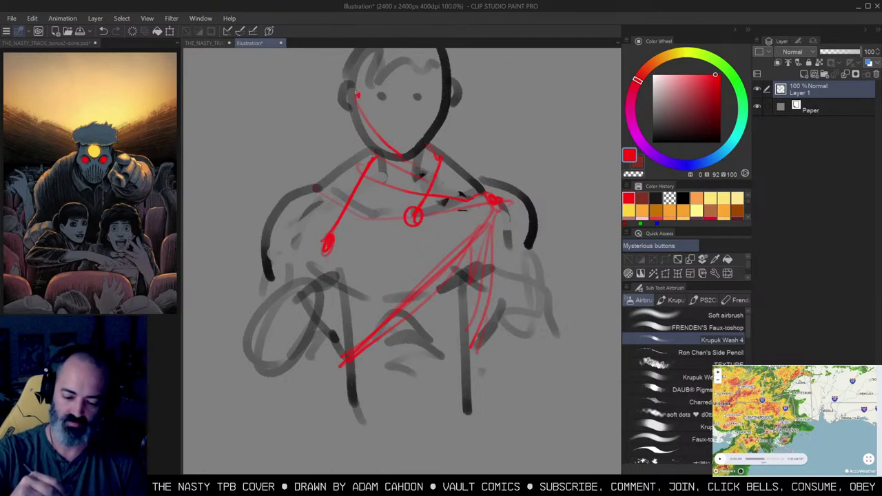
left_click_drag(445, 88, 417, 207)
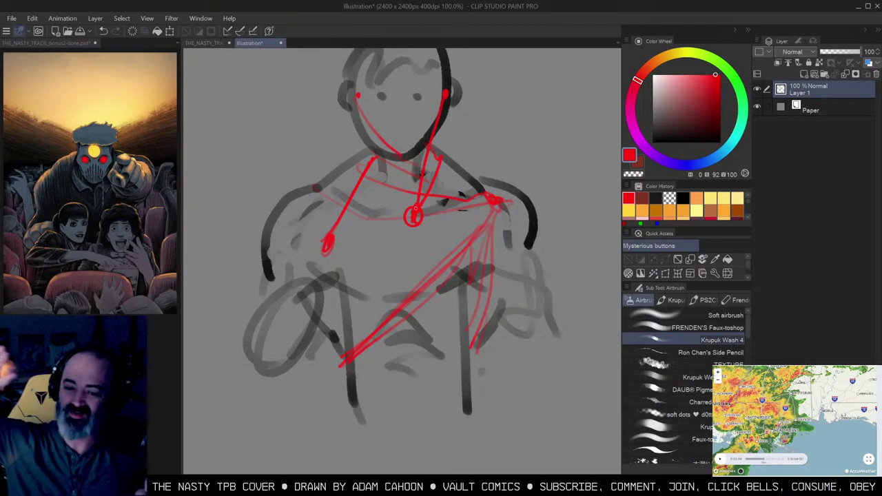
Step: Add red lines across the chest and waist plus a long diagonal from the eye down to the hip
mouse_move(313, 223)
left_mouse_down()
mouse_move(502, 223)
mouse_move(326, 218)
left_mouse_up()
mouse_move(296, 299)
left_mouse_down()
mouse_move(359, 324)
mouse_move(379, 337)
left_mouse_up()
mouse_move(305, 329)
left_mouse_down()
mouse_move(364, 346)
mouse_move(377, 368)
left_mouse_up()
mouse_move(418, 75)
left_mouse_down()
mouse_move(423, 97)
mouse_move(346, 407)
left_mouse_up()
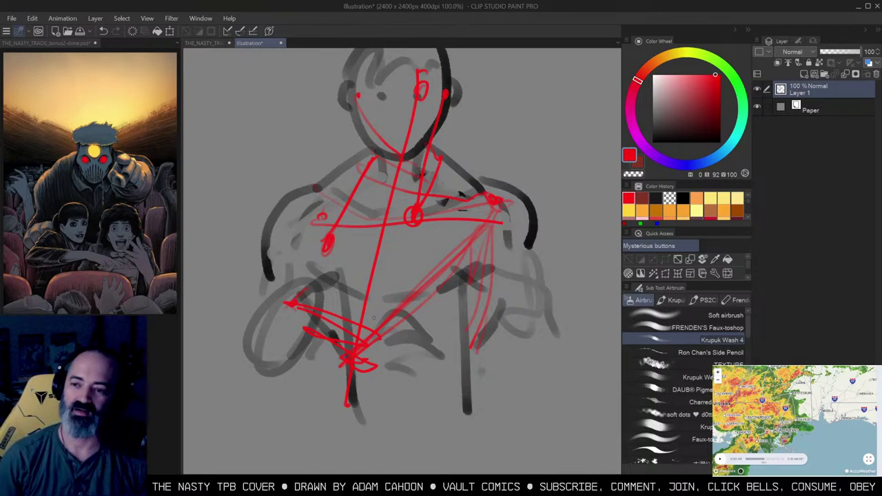
Step: Undo all the red guide strokes on the grey figure sketch
key("ctrl+z")
key("ctrl+z")
key("ctrl+z")
key("ctrl+z")
key("ctrl+z")
key("ctrl+z")
key("ctrl+z")
key("ctrl+z")
key("ctrl+z")
key("ctrl+z")
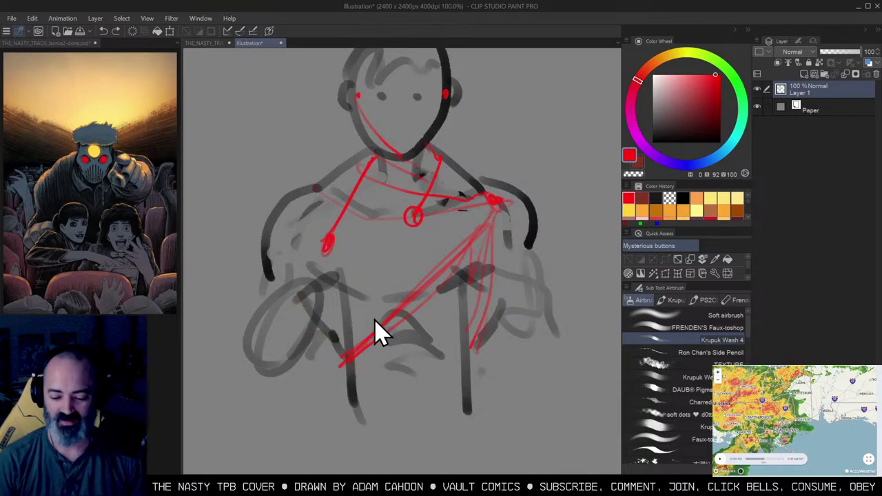
key("ctrl+z")
key("ctrl+z")
key("ctrl+z")
key("ctrl+z")
key("ctrl+z")
key("ctrl+z")
key("ctrl+z")
key("ctrl+z")
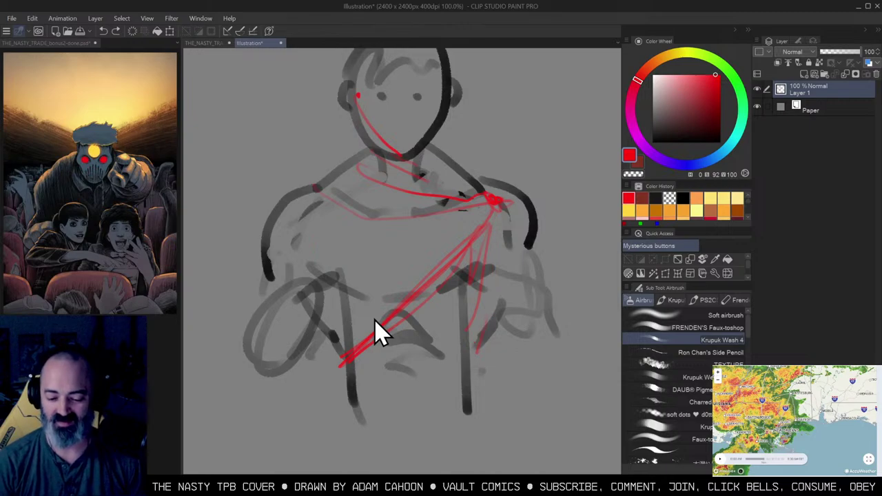
key("ctrl+z")
key("ctrl+z")
key("ctrl+z")
key("ctrl+z")
key("ctrl+z")
key("ctrl+z")
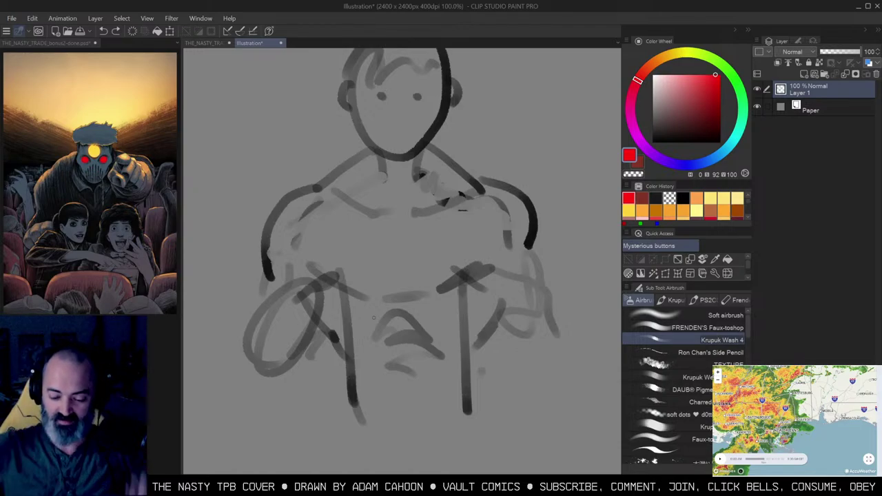
Step: Outline both shoulder muscles in red with inner contour strokes and small circles at their upper and lower ends
left_click_drag(303, 195, 272, 279)
left_click_drag(336, 208, 277, 282)
mouse_move(344, 229)
left_mouse_down()
mouse_move(289, 284)
mouse_move(288, 273)
left_mouse_up()
mouse_move(329, 187)
left_mouse_down()
mouse_move(344, 238)
mouse_move(323, 274)
left_mouse_up()
mouse_move(483, 185)
left_mouse_down()
mouse_move(504, 195)
mouse_move(528, 245)
left_mouse_up()
mouse_move(481, 201)
left_mouse_down()
mouse_move(518, 245)
mouse_move(514, 255)
left_mouse_up()
left_click_drag(461, 230, 510, 269)
left_click_drag(513, 215, 530, 280)
left_click_drag(334, 185, 327, 196)
left_click_drag(295, 272, 281, 292)
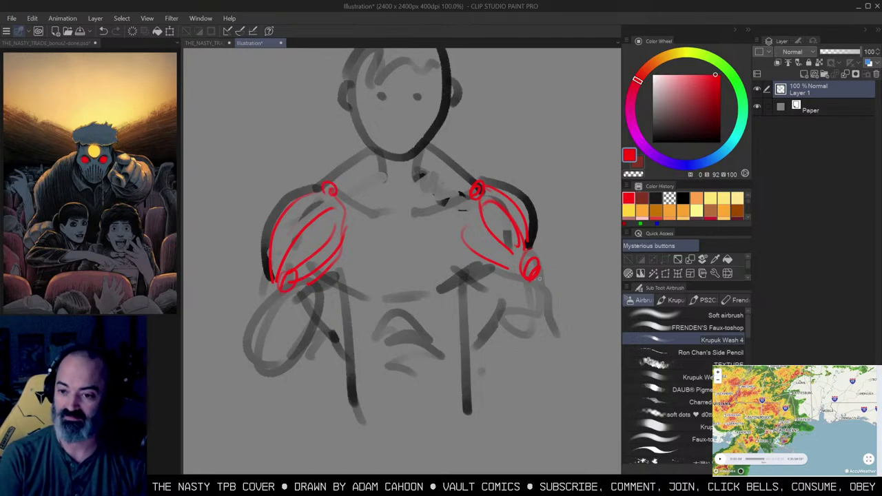
Step: Draw crossing red tension lines over the chest between opposite shoulders and armpits, with a squiggle below the neck
mouse_move(296, 285)
left_mouse_down()
mouse_move(427, 234)
mouse_move(481, 195)
left_mouse_up()
mouse_move(441, 235)
left_mouse_down()
mouse_move(279, 293)
mouse_move(483, 197)
left_mouse_up()
mouse_move(331, 188)
left_mouse_down()
mouse_move(421, 238)
mouse_move(525, 269)
left_mouse_up()
left_click_drag(329, 215, 470, 259)
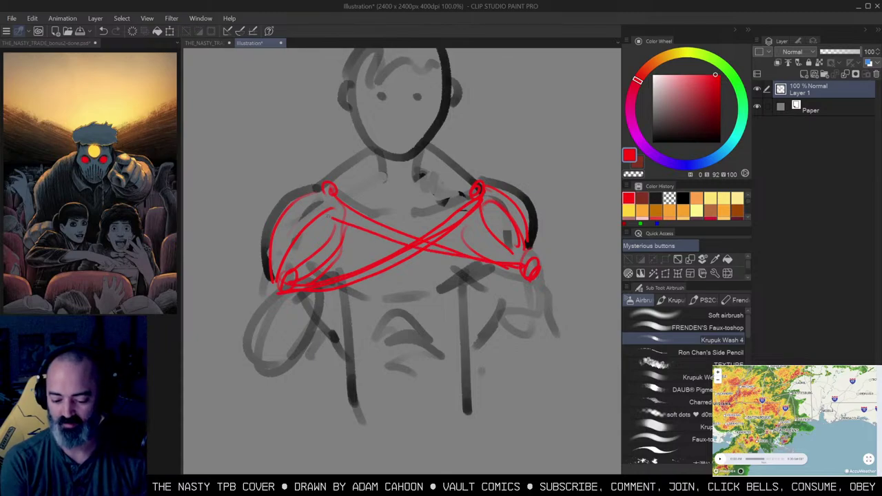
left_click_drag(313, 202, 512, 262)
mouse_move(339, 191)
left_mouse_down()
mouse_move(371, 215)
mouse_move(431, 211)
mouse_move(437, 219)
left_mouse_up()
Step: Add red zigzag folds along the side of the torso, diagonals down to a marked hip point, and horizontal lines across the chest
left_click_drag(454, 256, 507, 324)
mouse_move(460, 289)
left_mouse_down()
mouse_move(495, 321)
mouse_move(485, 313)
mouse_move(475, 330)
mouse_move(484, 341)
left_mouse_up()
left_click_drag(361, 380, 464, 345)
left_click_drag(414, 368, 461, 350)
left_click_drag(374, 421, 360, 439)
left_click_drag(425, 411, 435, 335)
left_click_drag(376, 383, 384, 366)
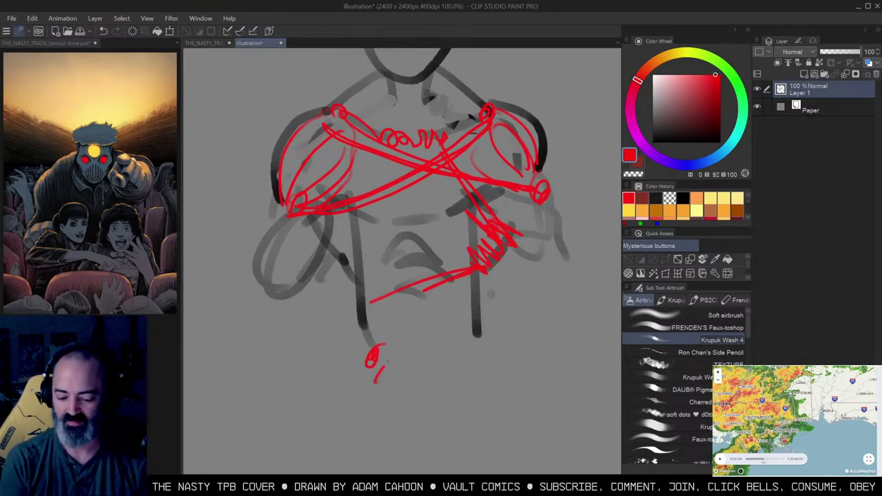
left_click_drag(478, 266, 377, 391)
left_click_drag(376, 375, 441, 324)
left_click_drag(513, 215, 491, 262)
mouse_move(307, 205)
left_mouse_down()
mouse_move(376, 211)
mouse_move(277, 227)
mouse_move(476, 199)
mouse_move(493, 214)
left_mouse_up()
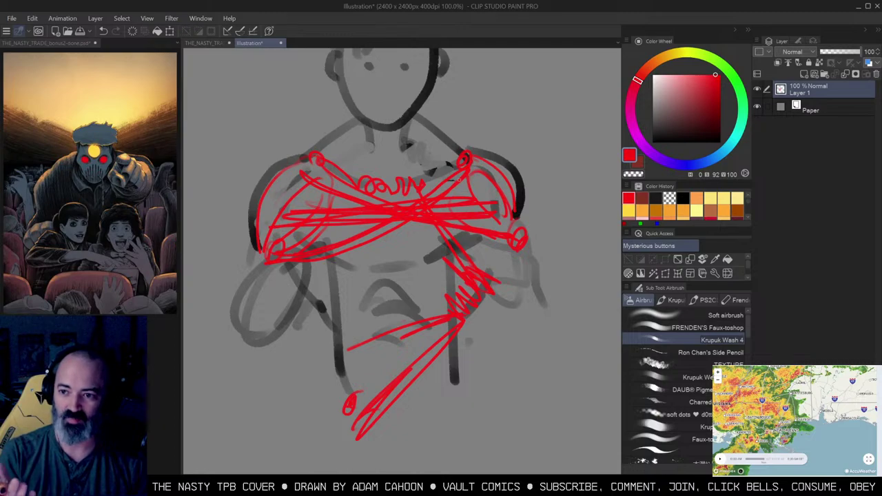
Step: Undo the red chest and torso strokes back to the shoulder muscle outlines
key("ctrl+z")
key("ctrl+z")
key("ctrl+z")
key("ctrl+z")
key("ctrl+z")
key("ctrl+z")
key("ctrl+z")
key("ctrl+z")
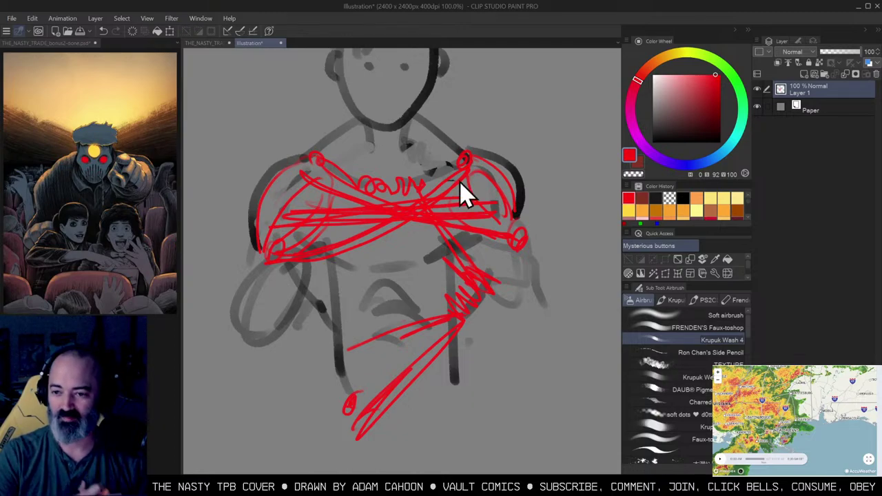
key("ctrl+z")
key("ctrl+z")
key("ctrl+z")
key("ctrl+z")
key("ctrl+z")
key("ctrl+z")
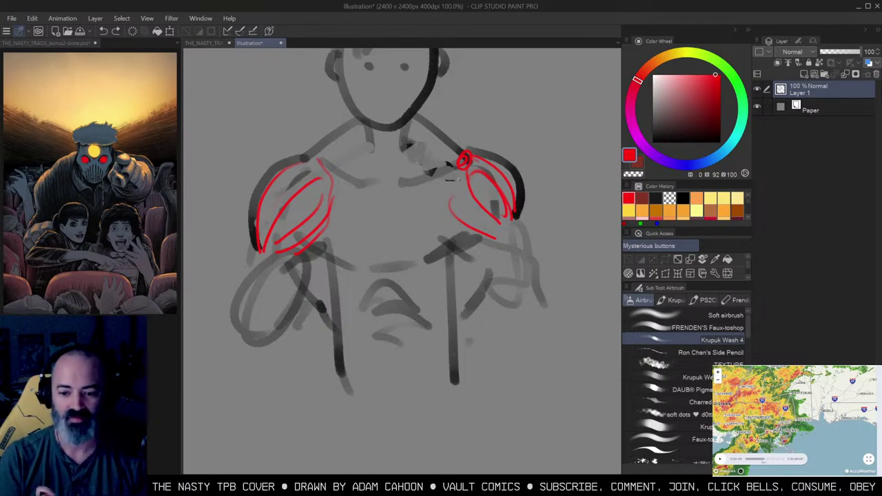
Step: Draw crossing red curves over the head, running across the face and from the crown down to the jaw
left_click_drag(498, 136, 513, 168)
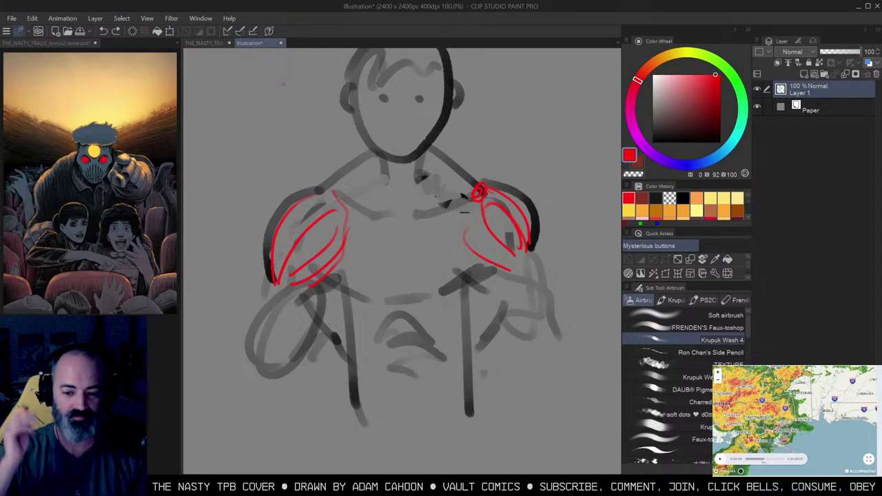
mouse_move(359, 83)
left_mouse_down()
mouse_move(411, 119)
mouse_move(435, 112)
mouse_move(417, 77)
mouse_move(361, 122)
mouse_move(433, 114)
mouse_move(445, 96)
left_mouse_up()
left_click_drag(374, 136, 451, 106)
left_click_drag(462, 100, 451, 151)
left_click_drag(344, 132, 441, 146)
left_click_drag(410, 84, 394, 211)
mouse_move(402, 92)
left_mouse_down()
mouse_move(394, 211)
mouse_move(417, 208)
left_mouse_up()
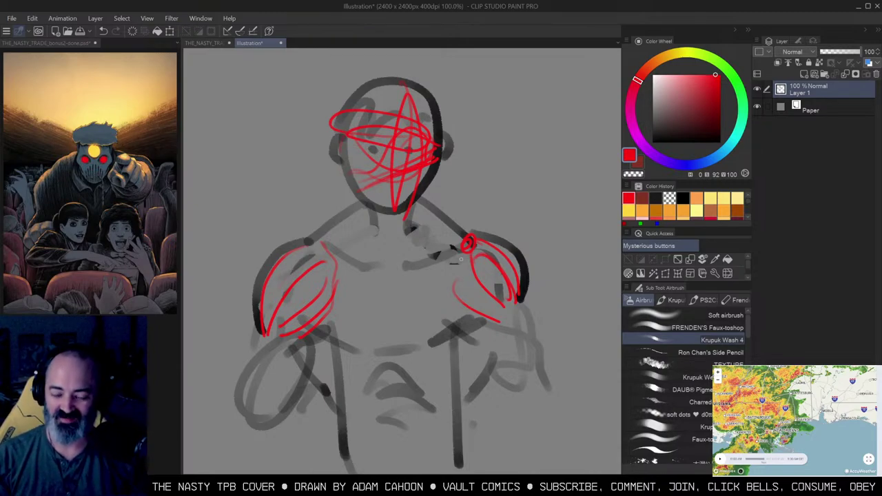
Step: Switch to the THE_NASTY_TRADE_bonus2-done.psd document, sample a pale yellow from the highlights, and clear the active selection
left_click(207, 42)
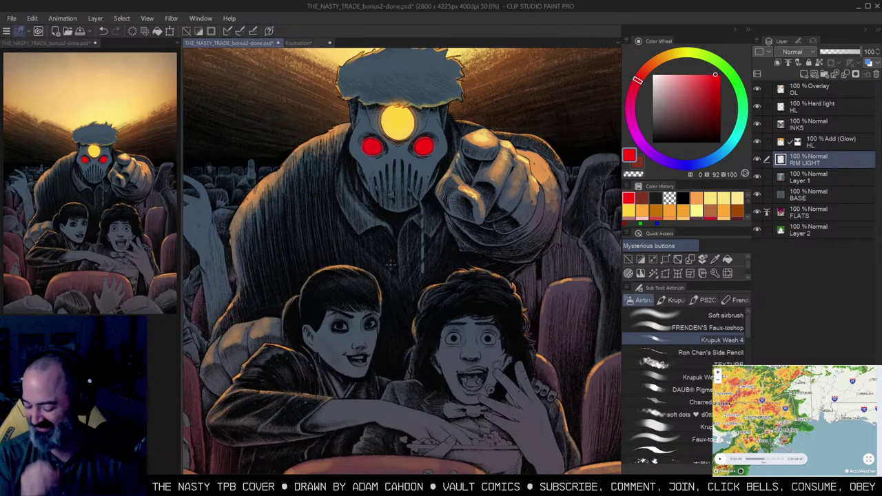
left_click(699, 198)
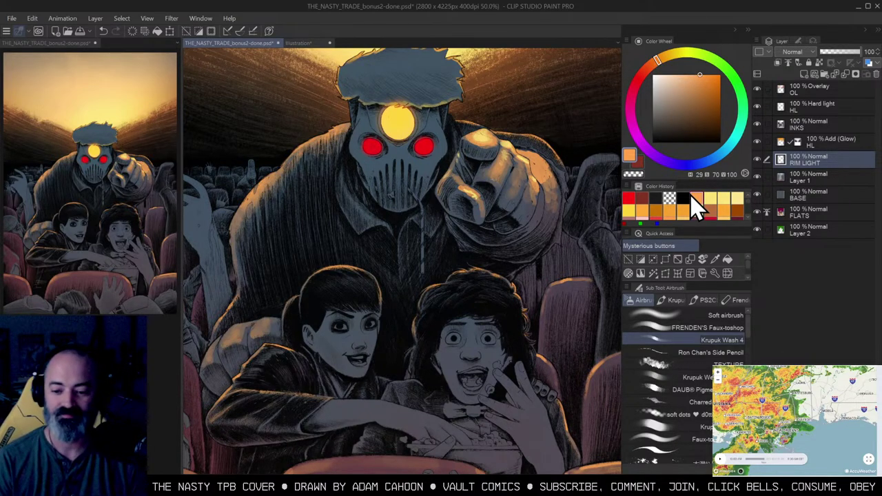
left_click_drag(393, 241, 486, 232)
left_click(432, 201, "ctrl")
left_click_drag(433, 201, 415, 252)
left_click(507, 155, "alt")
left_click_drag(565, 137, 546, 219)
left_click(510, 127, "alt")
left_click_drag(510, 137, 520, 104)
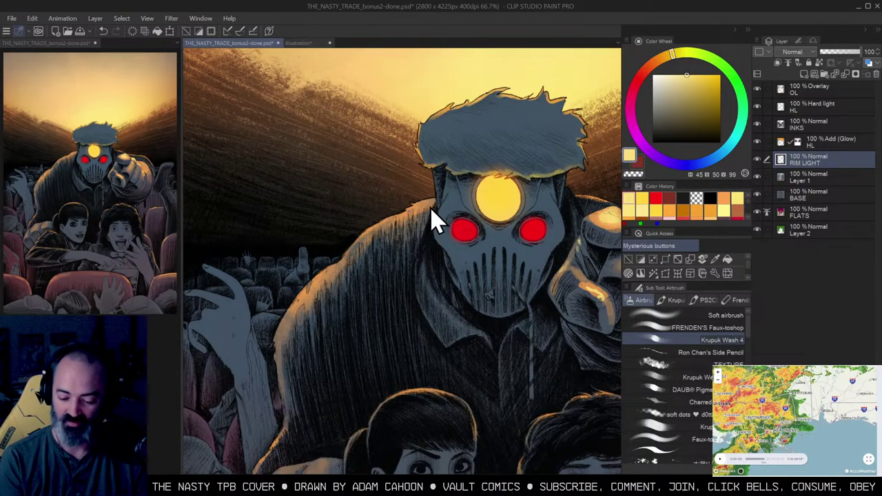
key("m")
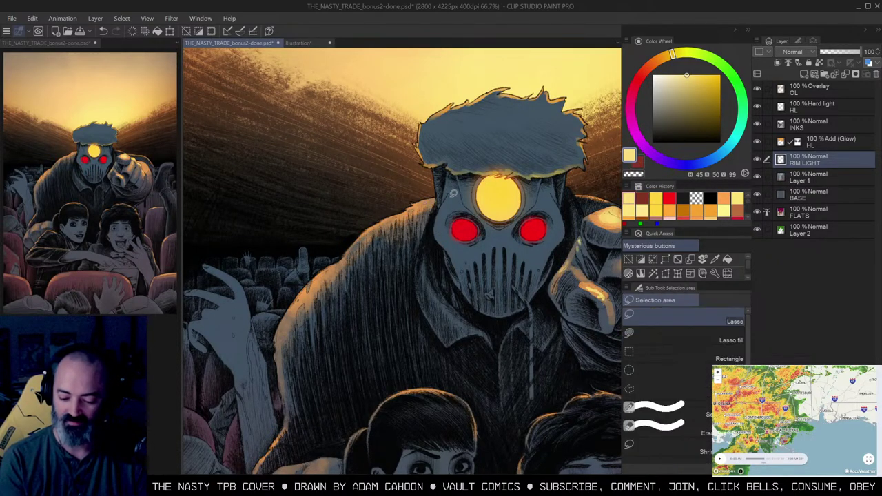
left_click(453, 194)
key("b")
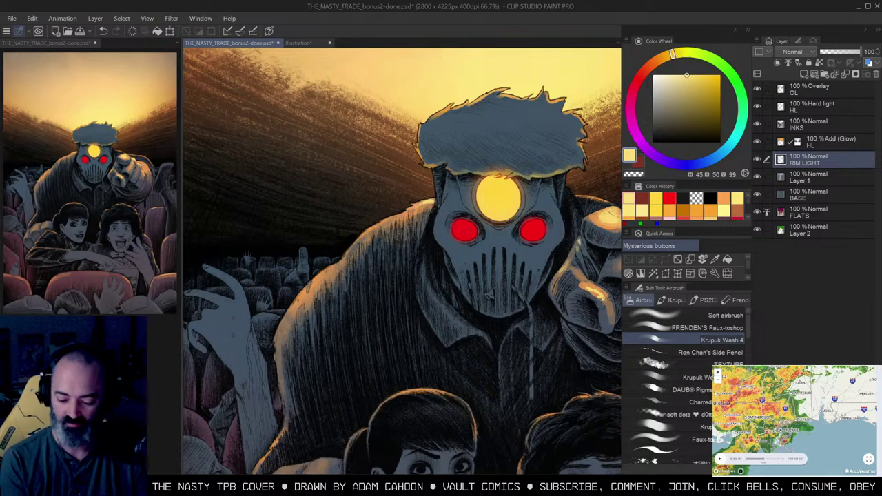
Step: Isolate the RIM LIGHT layer, sample its orange rim colour, and show all the other layers again
left_click_drag(381, 222, 433, 163)
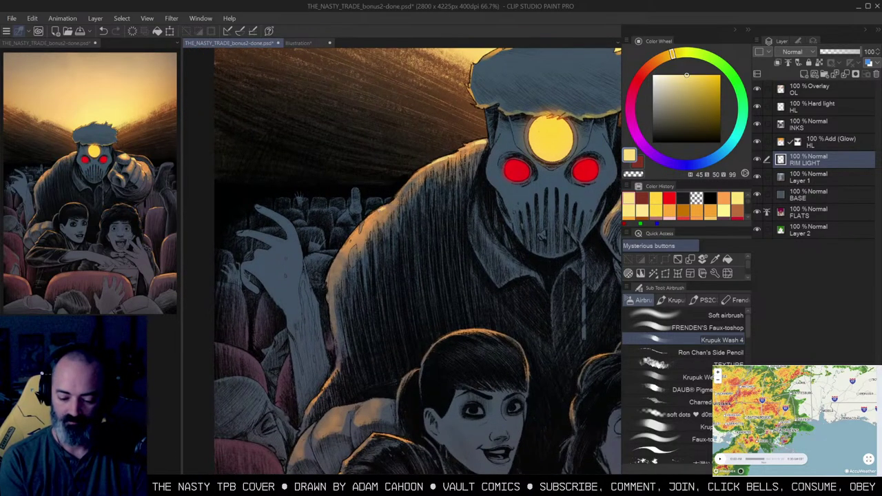
left_click_drag(483, 224, 281, 206)
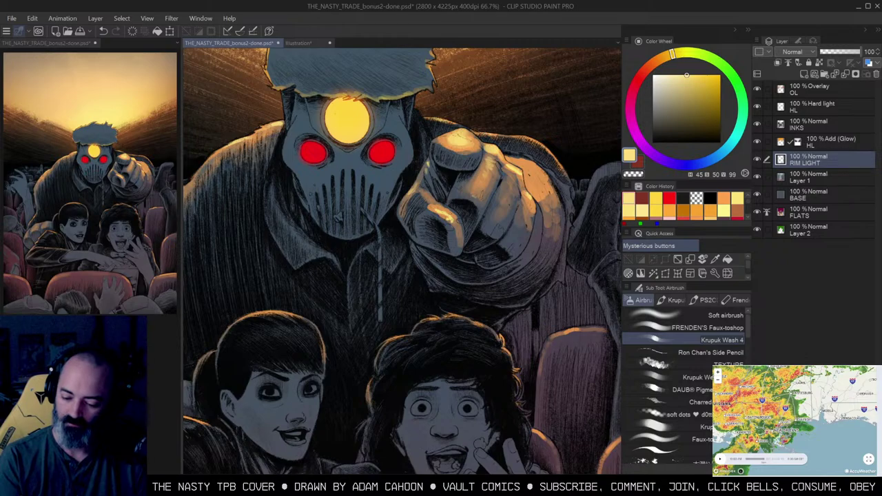
key("ctrl+space")
left_click_drag(502, 182, 504, 310)
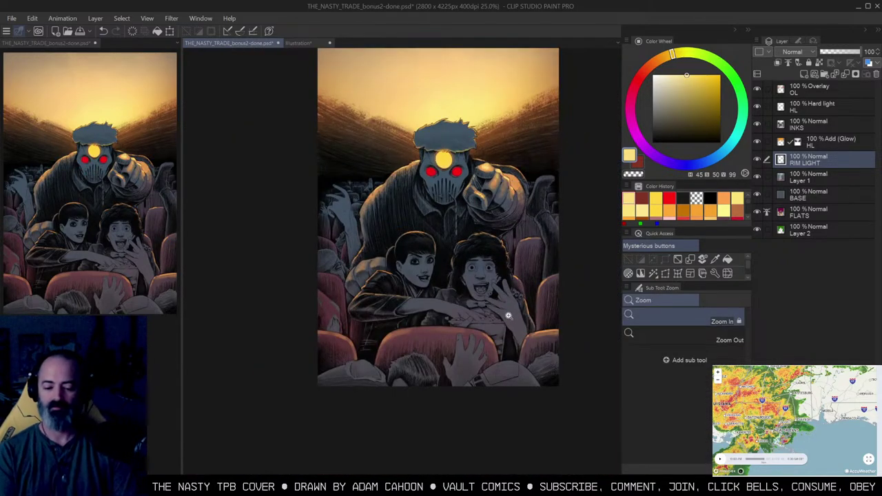
left_click(510, 164)
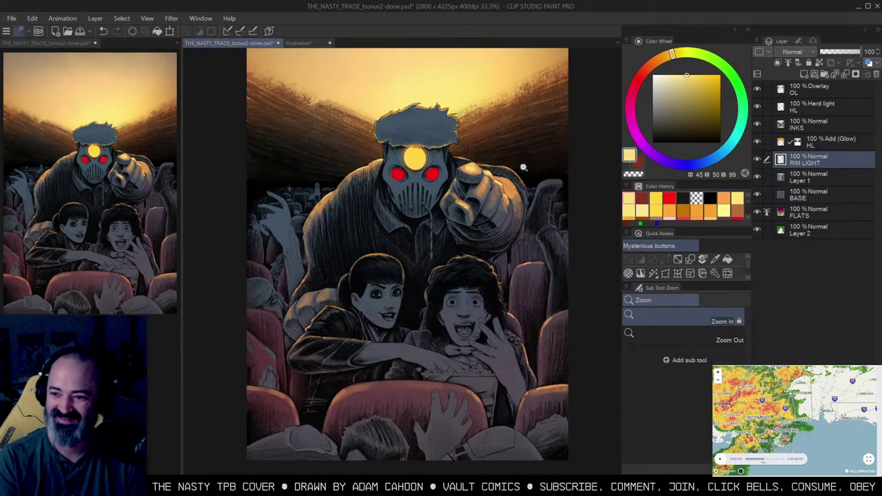
left_click_drag(503, 222, 499, 196)
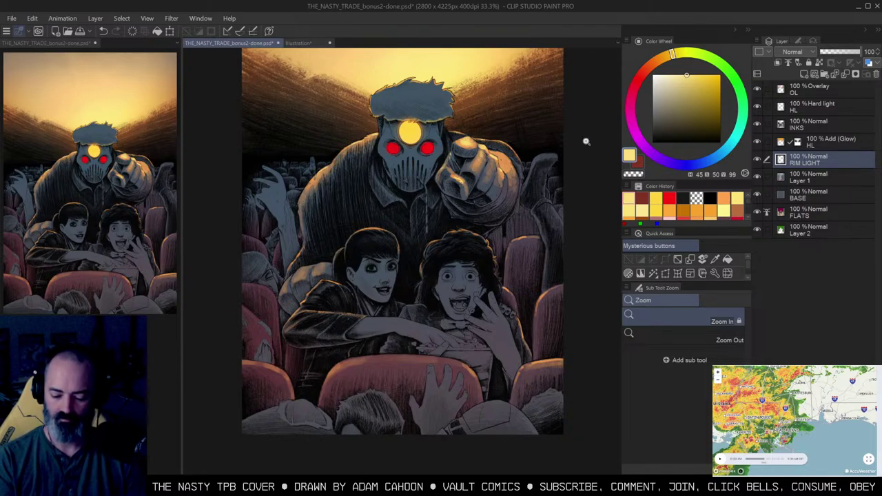
key("b")
left_click(757, 159, "alt")
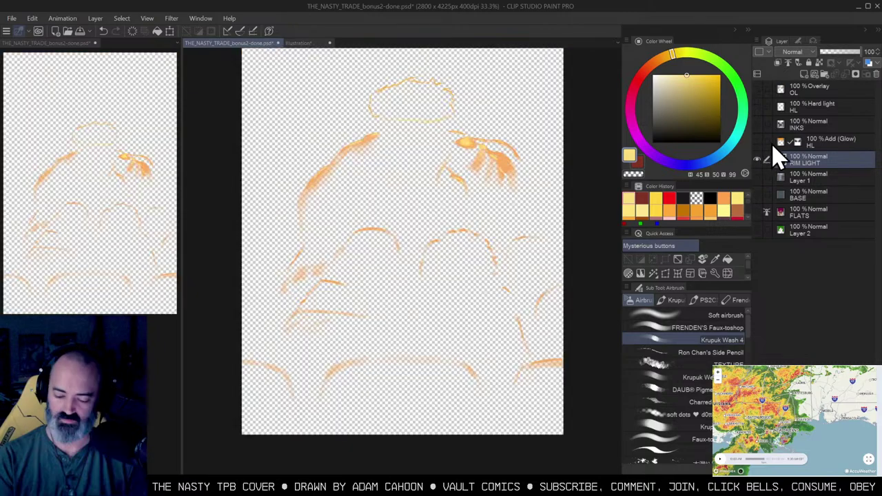
key("ctrl+space")
left_click(516, 285)
left_click(559, 298, "alt")
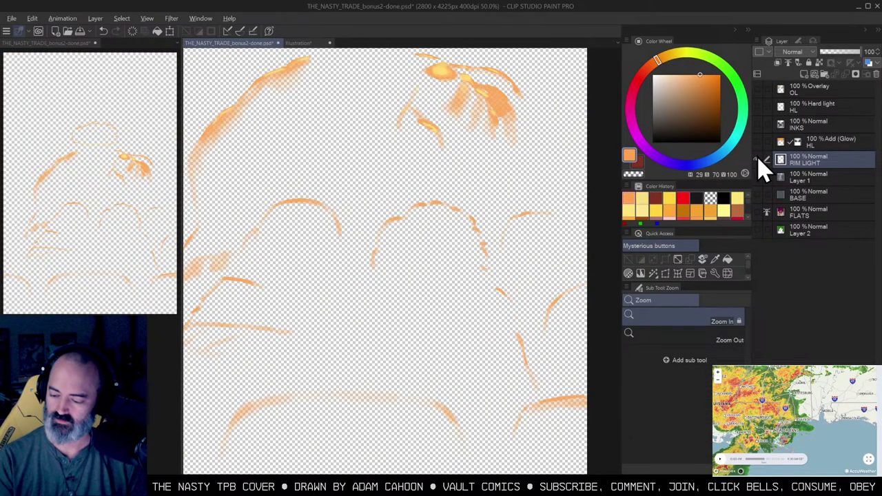
left_click(757, 159, "alt")
Step: Auto-select the red seat beside the woman's elbow and paint an orange rim light along its upper and side edges with Krupuk Wash 4
left_click_drag(553, 274, 646, 174)
left_click_drag(506, 179, 638, 188)
left_click(401, 253)
key("w")
left_click(359, 200)
key("ctrl+h")
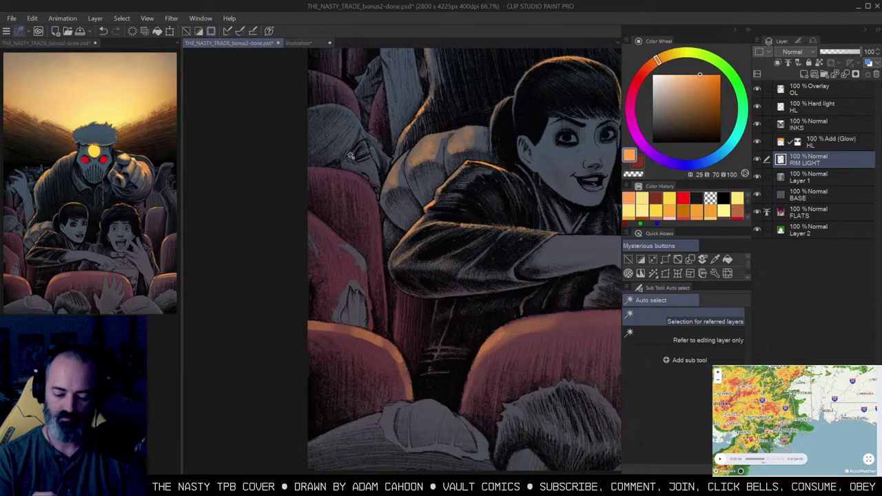
key("b")
left_click(354, 258, "alt")
left_click(641, 198)
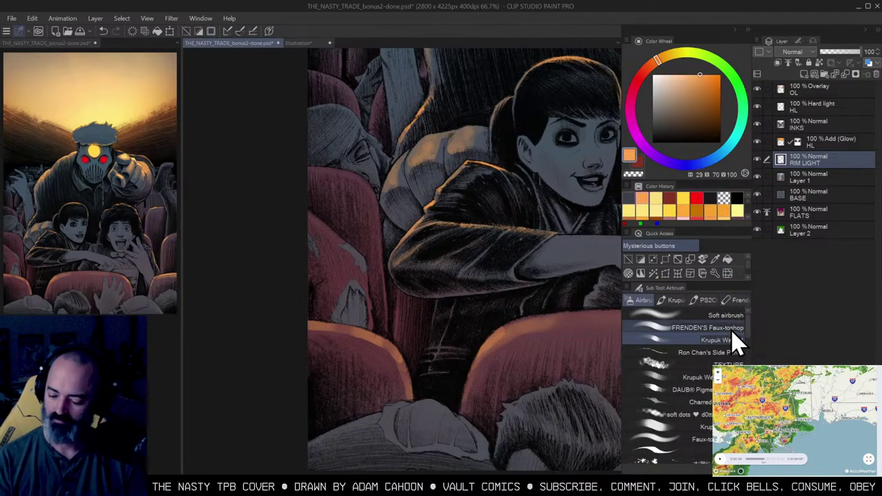
mouse_move(311, 167)
left_mouse_down()
mouse_move(349, 172)
mouse_move(382, 206)
left_mouse_up()
mouse_move(363, 176)
left_mouse_down()
mouse_move(380, 212)
mouse_move(383, 241)
left_mouse_up()
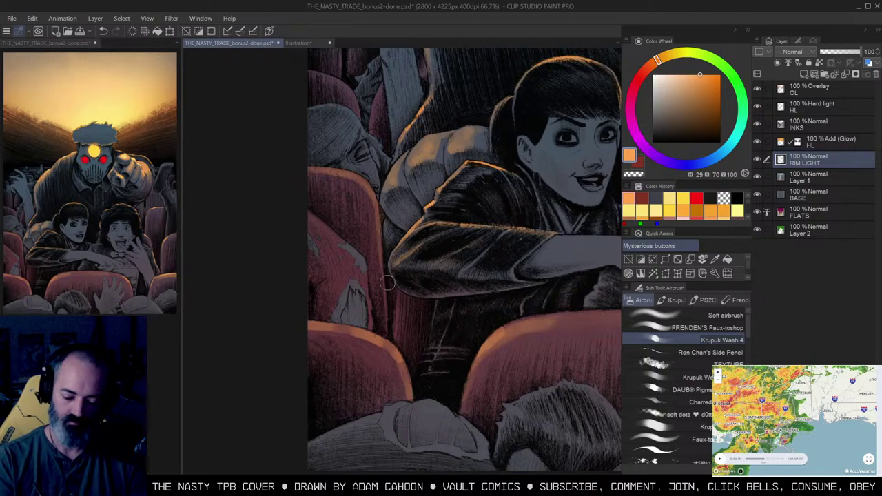
Step: Paint an orange rim light along the top edge of the red seat behind the slumped figure's head
left_click_drag(388, 126, 351, 188)
key("w")
key("b")
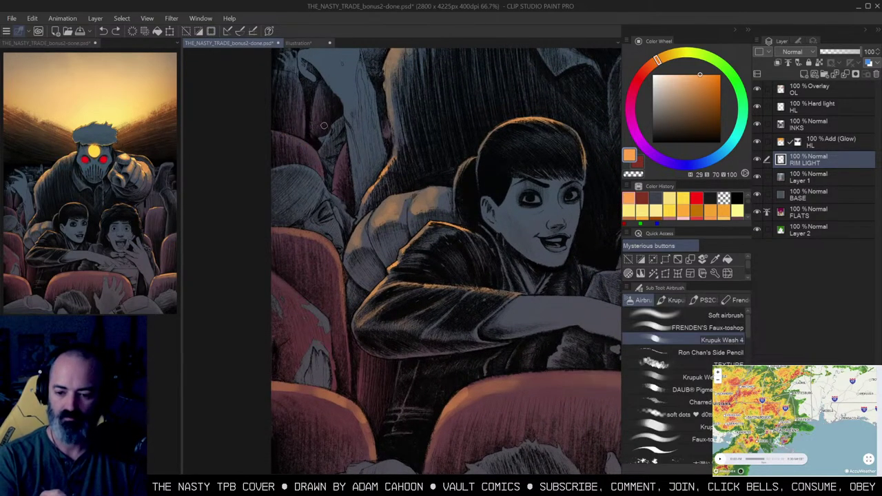
key("m")
left_click_drag(327, 136, 334, 118)
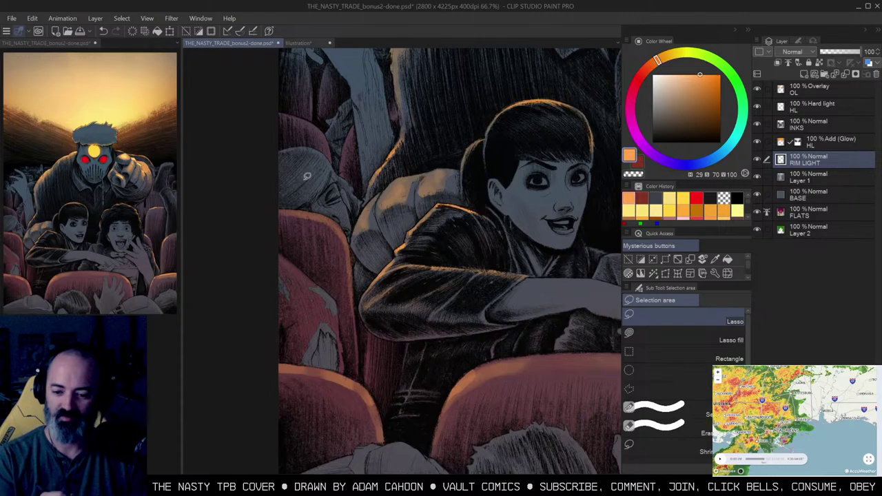
key("b")
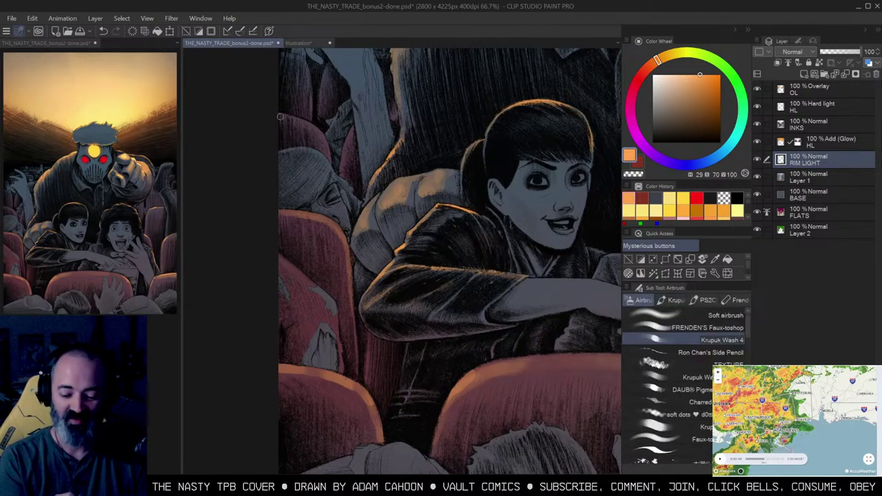
key("m")
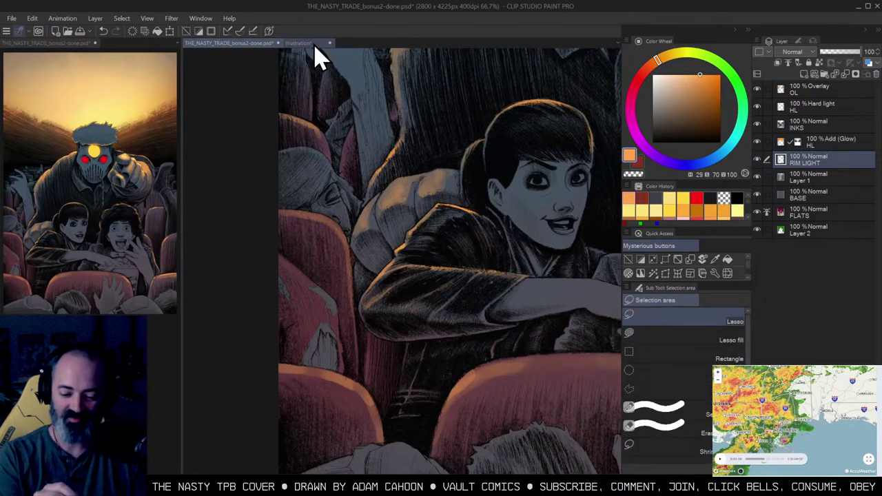
Step: Switch to the Illustration document, sample the black, and draw curved strokes fanning from the chest's outer edge across the upper arm
left_click(297, 43)
scroll(391, 260, "down", 1)
key("b")
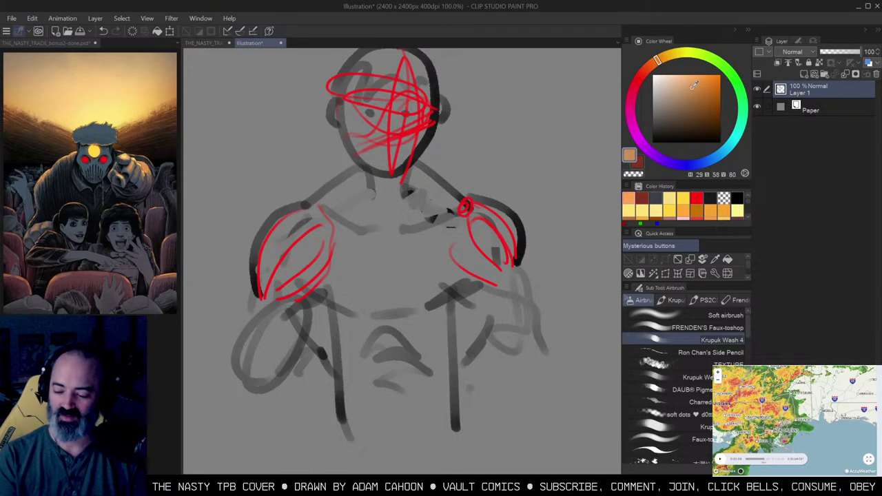
left_click_drag(692, 88, 693, 74)
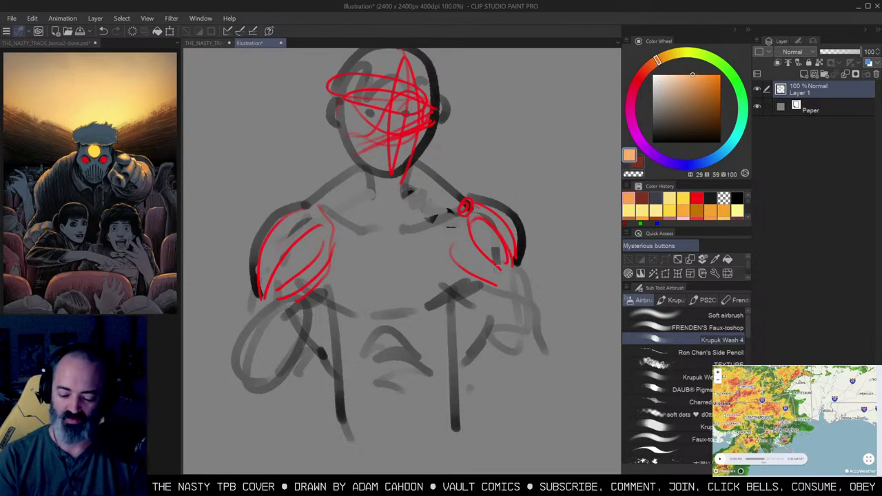
left_click(521, 249, "alt")
mouse_move(454, 281)
left_mouse_down()
mouse_move(530, 292)
mouse_move(506, 292)
mouse_move(488, 277)
mouse_move(514, 295)
mouse_move(480, 297)
mouse_move(546, 313)
left_mouse_up()
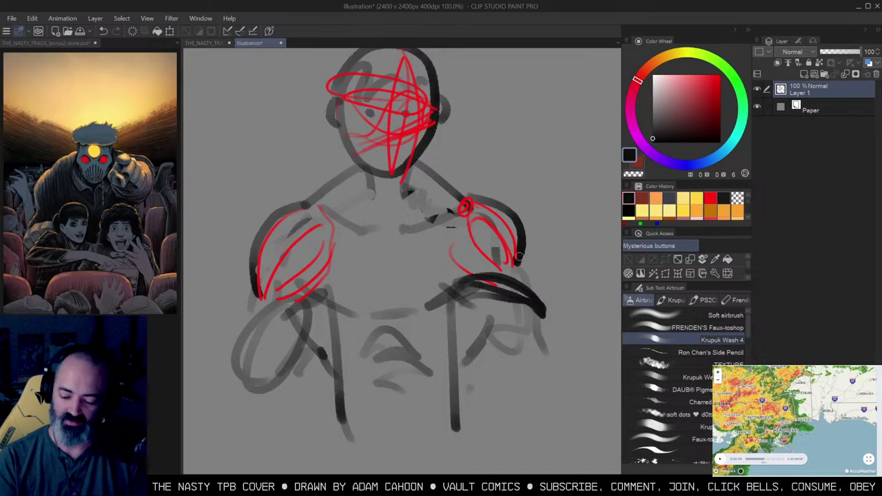
left_click_drag(451, 290, 537, 311)
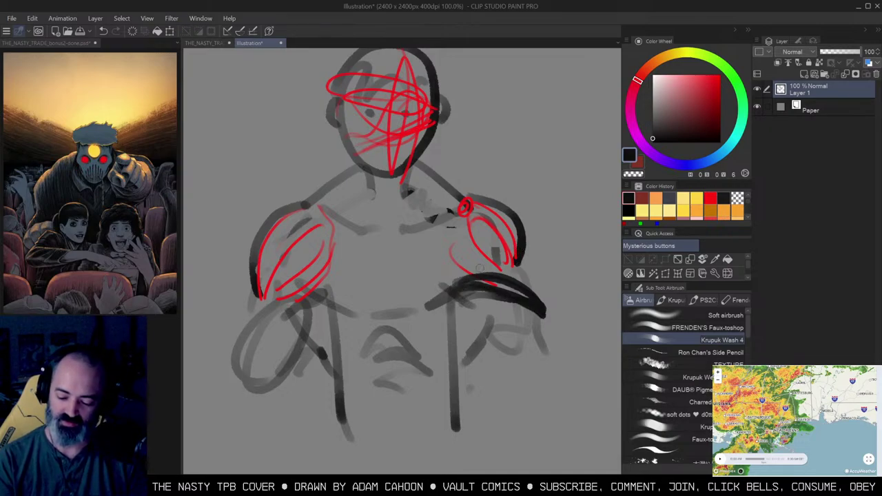
left_click_drag(476, 262, 538, 311)
left_click_drag(496, 224, 551, 333)
mouse_move(494, 306)
left_mouse_down()
mouse_move(553, 342)
mouse_move(555, 353)
left_mouse_up()
left_click_drag(491, 322, 569, 374)
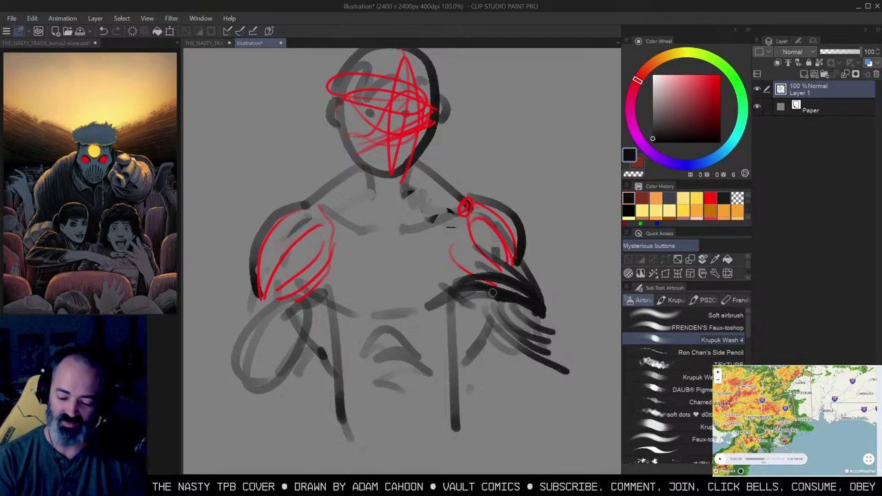
Step: Draw long black tension lines radiating from the armpit across the torso to the neck, opposite shoulder, waist and hip
left_click_drag(508, 295, 372, 177)
mouse_move(510, 292)
left_mouse_down()
mouse_move(279, 265)
mouse_move(334, 399)
mouse_move(378, 289)
left_mouse_up()
left_click_drag(543, 181, 442, 373)
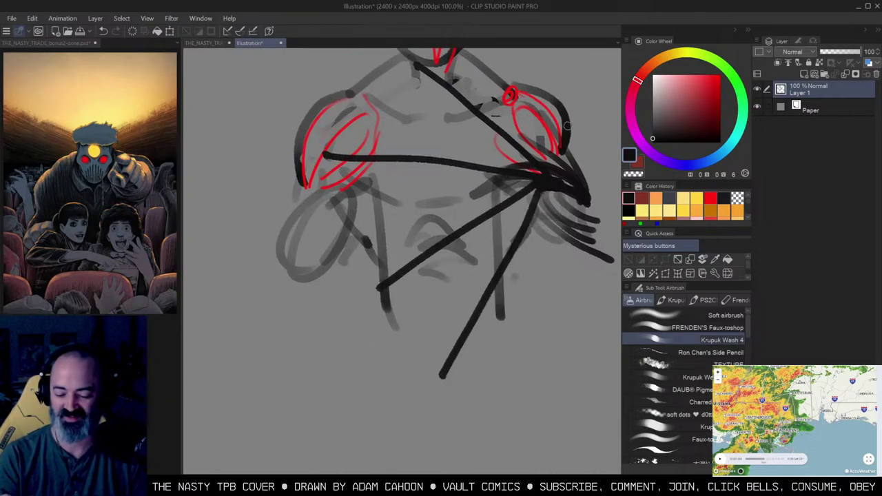
left_click_drag(567, 126, 543, 153)
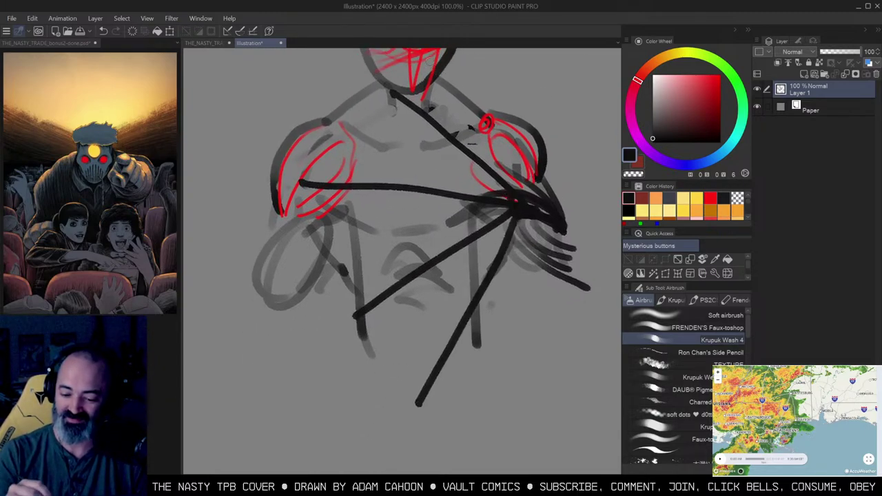
Step: Mark a dot on the face, darken the knot at the armpit, and build up heavy black strokes from it down to the hip
left_click(424, 57)
left_click_drag(438, 62, 430, 105)
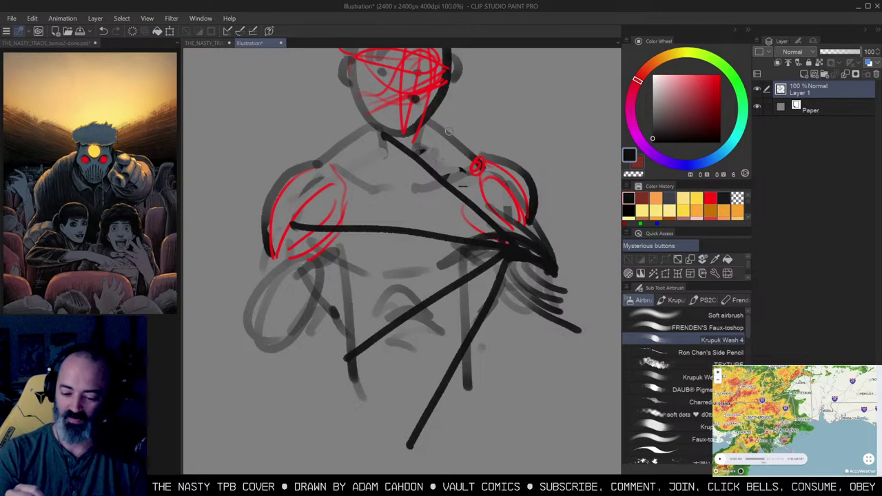
mouse_move(516, 222)
left_mouse_down()
mouse_move(516, 242)
mouse_move(525, 232)
left_mouse_up()
mouse_move(502, 261)
left_mouse_down()
mouse_move(450, 412)
mouse_move(466, 423)
mouse_move(469, 448)
left_mouse_up()
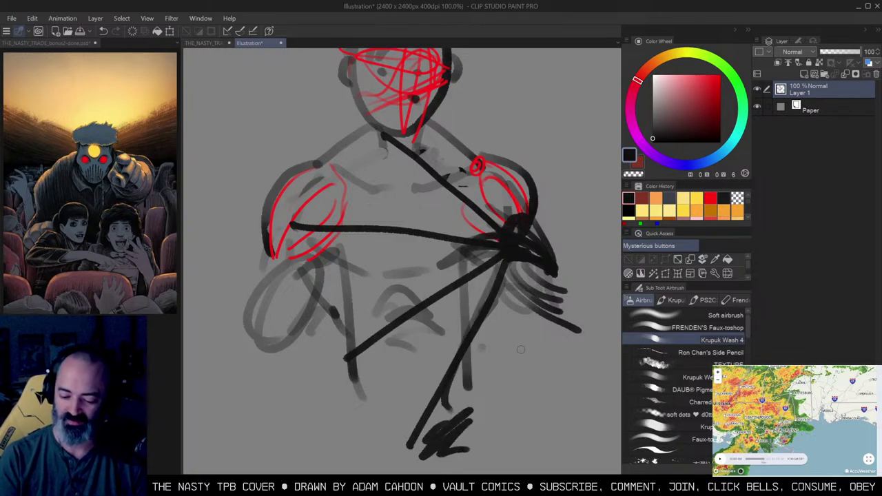
mouse_move(516, 271)
left_mouse_down()
mouse_move(424, 441)
mouse_move(427, 414)
left_mouse_up()
left_click_drag(483, 275, 444, 348)
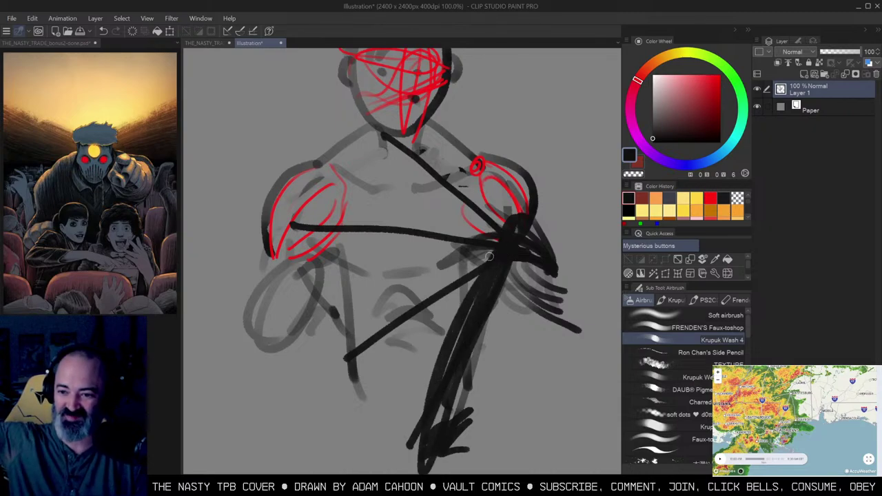
Step: Return to the THE_NASTY_TRADE_bonus2-done.psd document, clear the active selection, and recall the orange rim colour for the Krupuk Wash 4 brush
left_click(207, 44)
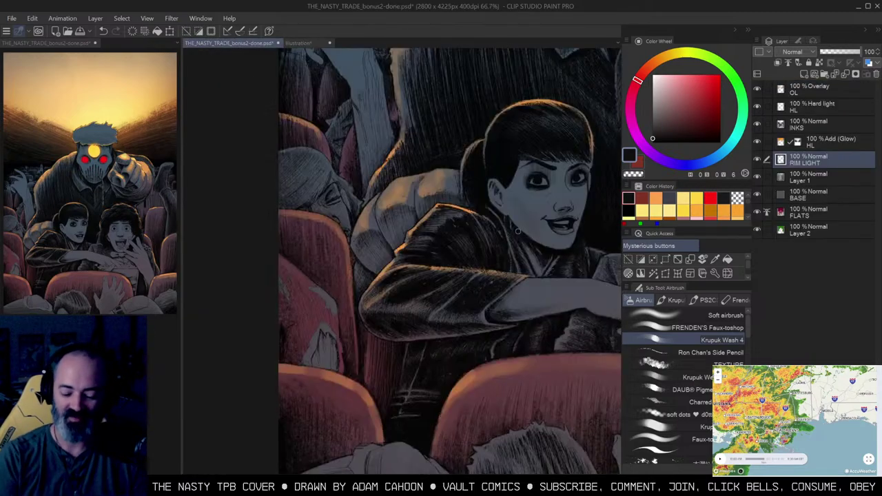
left_click_drag(497, 233, 375, 225)
left_click_drag(527, 243, 584, 303)
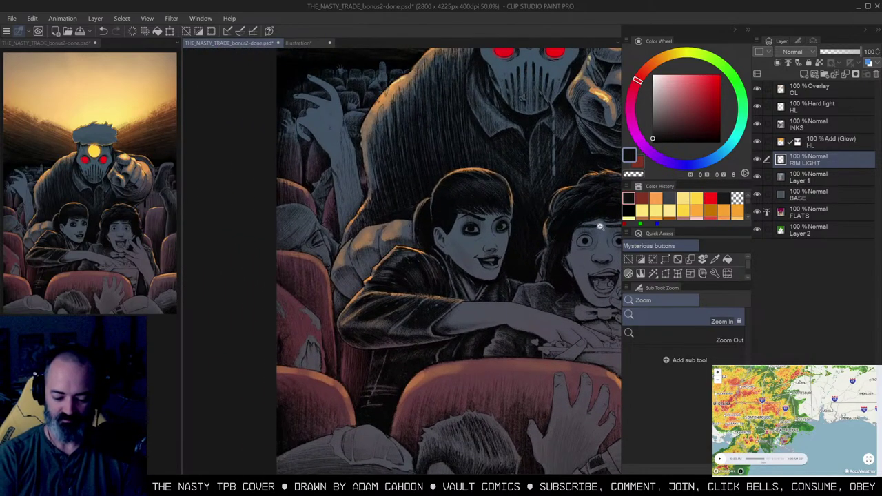
scroll(409, 174, "up", 3)
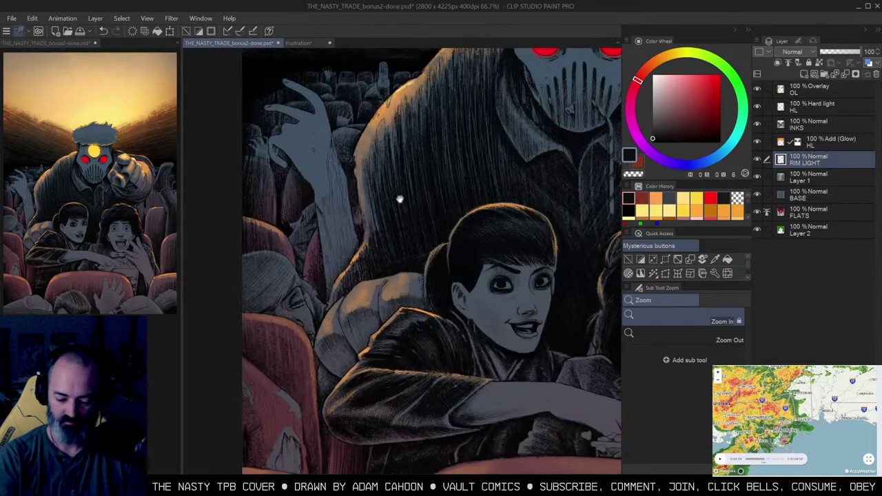
scroll(405, 181, "up", 2)
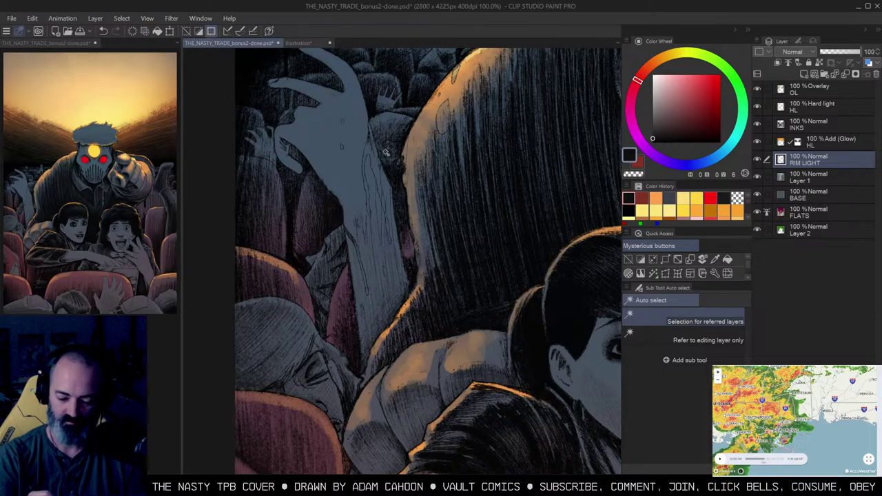
left_click_drag(356, 283, 408, 221)
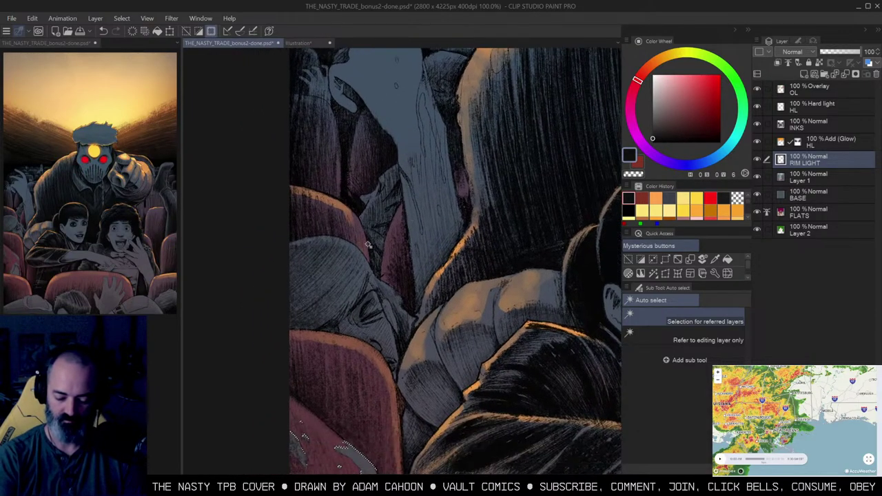
key("ctrl+d")
key("m")
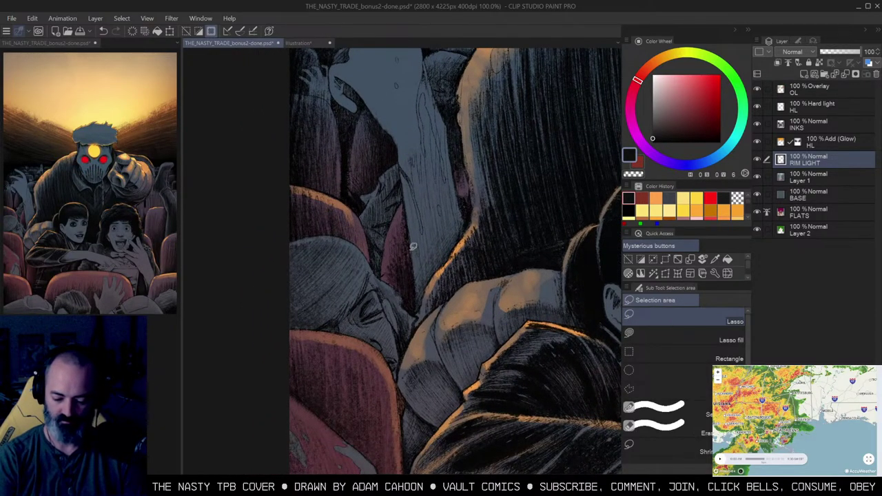
key("b")
left_click(656, 199)
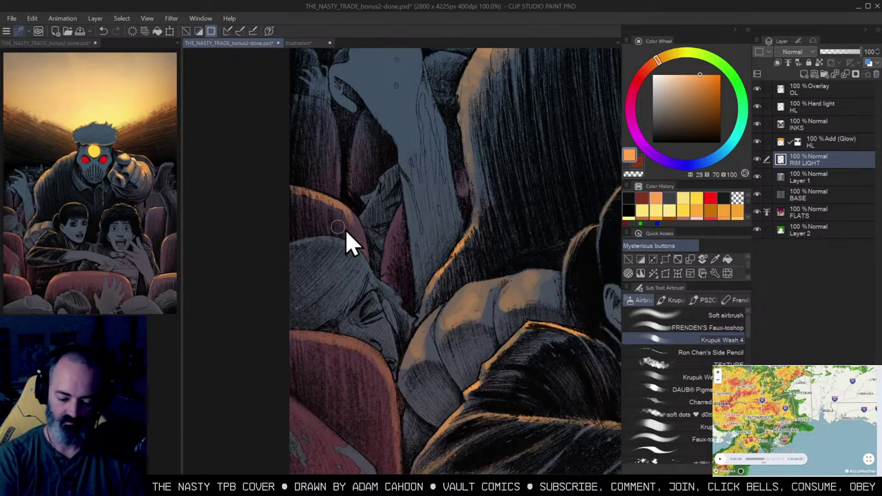
Step: Auto-select the slumped figure's head between the seats and paint an orange rim light along its crown and face
key("w")
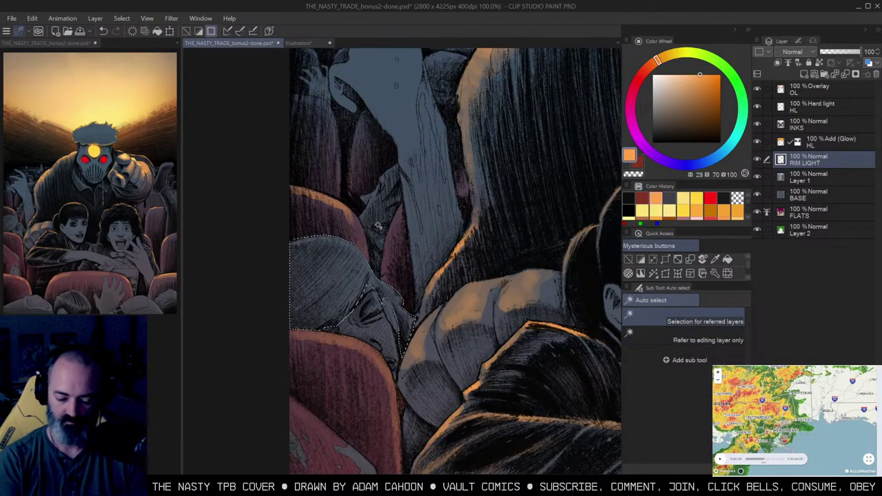
key("b")
mouse_move(320, 234)
left_mouse_down()
mouse_move(348, 242)
mouse_move(393, 225)
mouse_move(356, 242)
mouse_move(373, 279)
mouse_move(373, 269)
mouse_move(399, 305)
left_mouse_up()
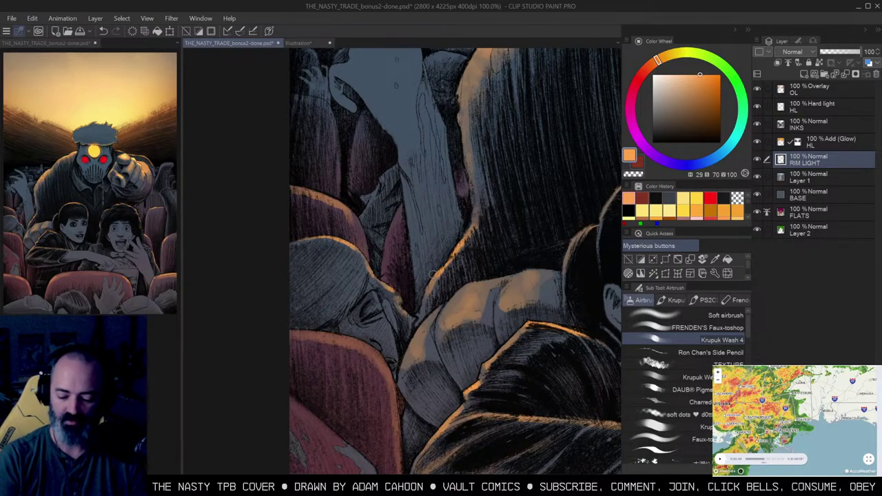
left_click(440, 247, "ctrl+alt")
left_click_drag(502, 240, 379, 229)
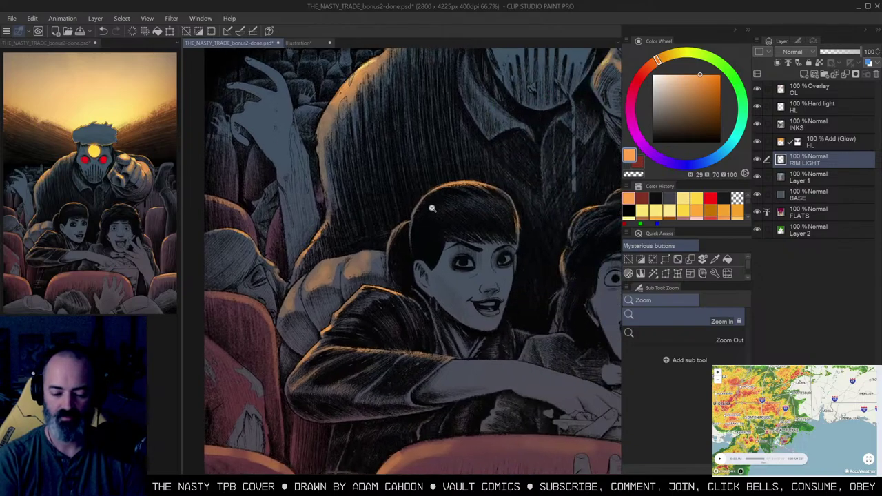
left_click_drag(385, 156, 434, 245)
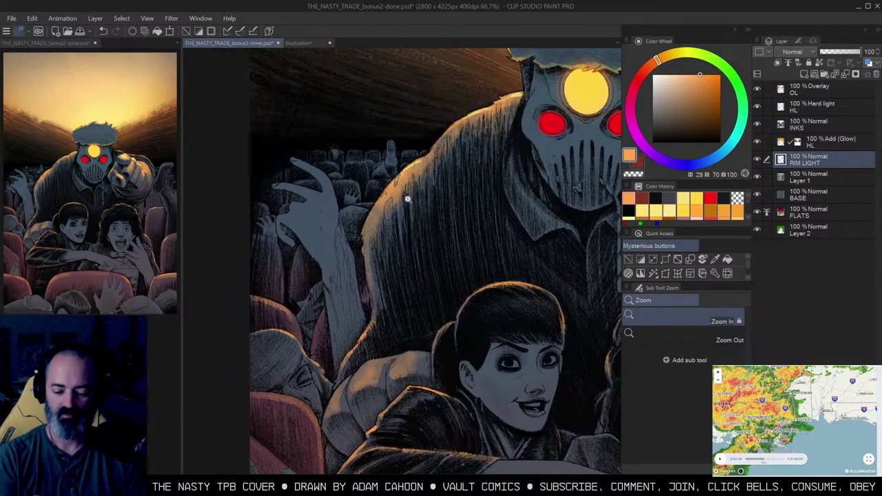
key("b")
key("w")
left_click(357, 192)
key("ctrl+h")
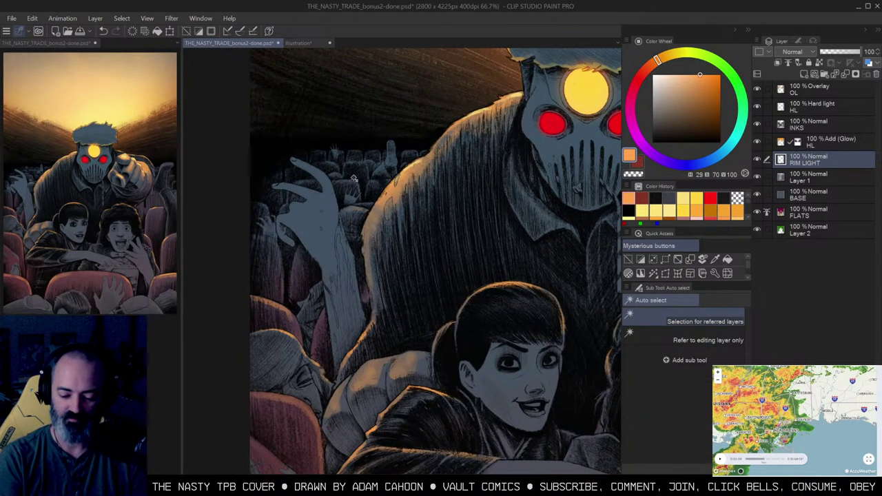
Step: Paint orange rim light along the raised arm and hand beside the pointing fist, and clean up the hand's edge with transparent colour
key("b")
left_click(518, 191, "ctrl+alt")
left_click_drag(543, 238, 437, 193)
left_click_drag(540, 244, 380, 243)
left_click(490, 169)
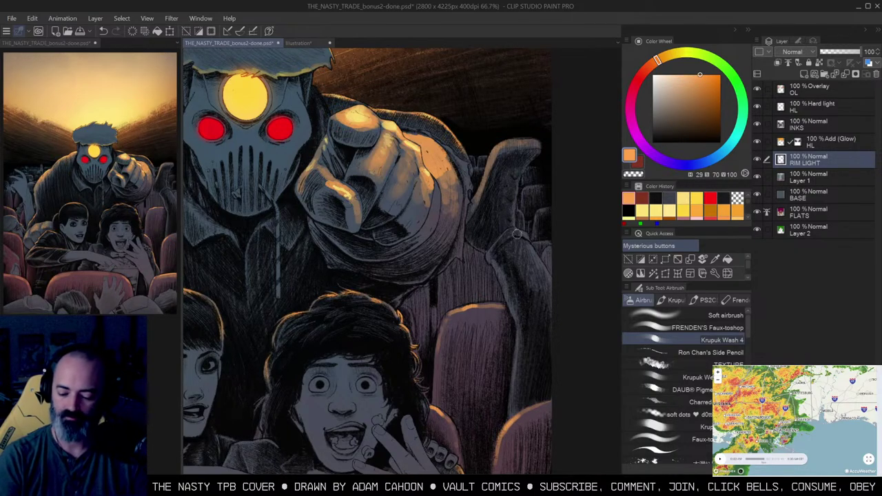
key("w")
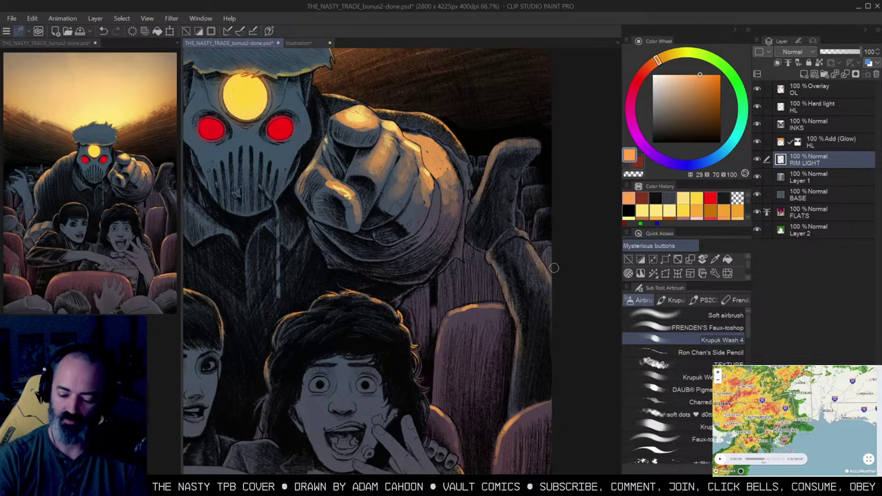
left_click(559, 240, "alt")
left_click_drag(568, 219, 598, 156)
left_click(550, 111)
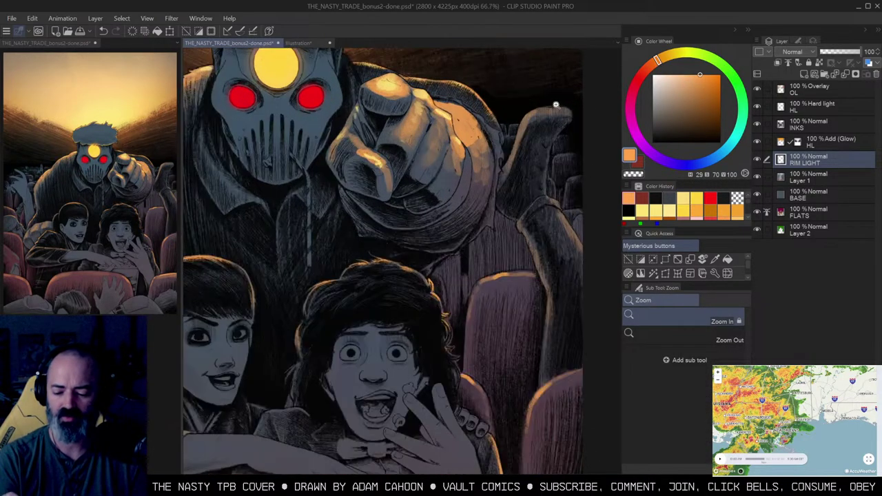
left_click_drag(545, 128, 562, 122)
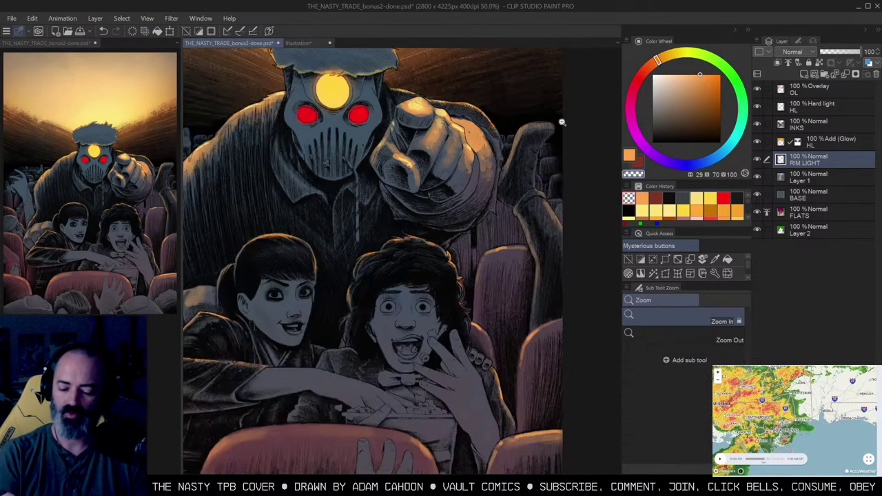
Step: Paint orange light over the back and wrist of the masked figure's pointing hand, sampling a softer orange from it to blend
key("w")
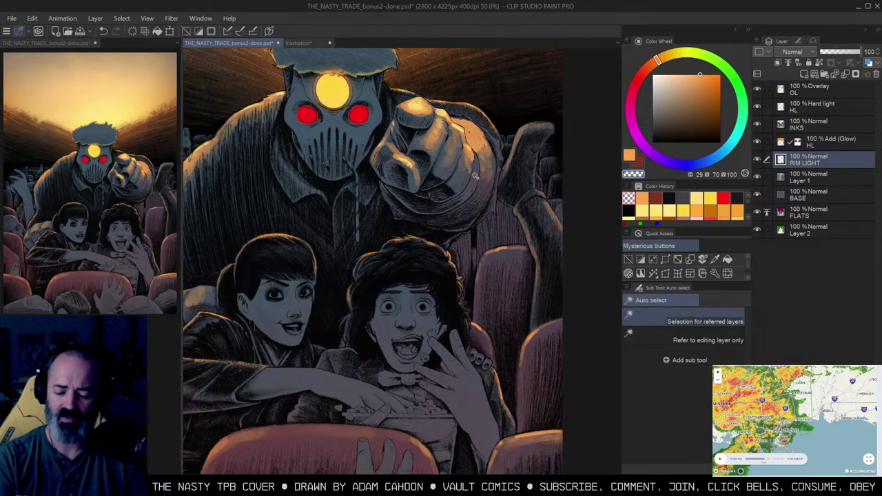
key("b")
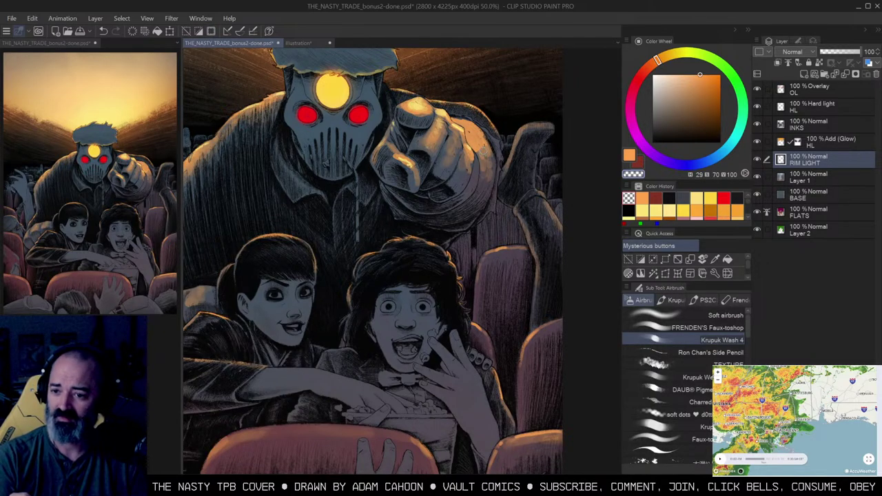
left_click(475, 167)
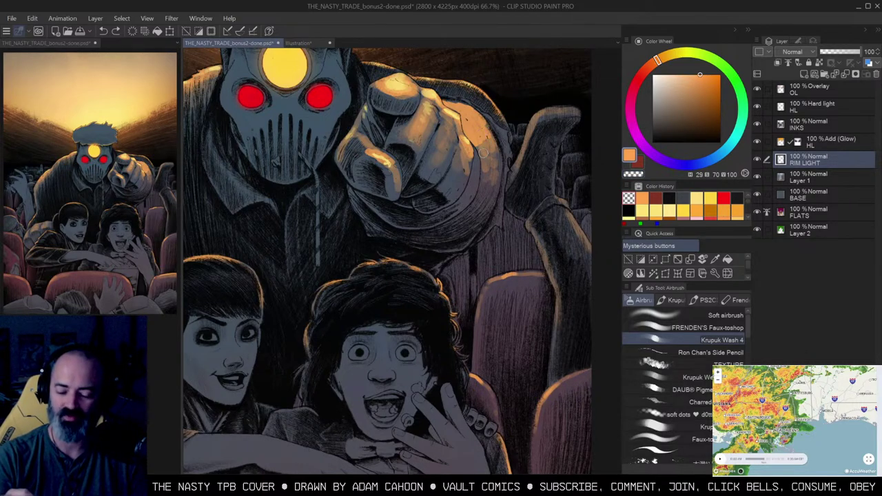
left_click(470, 124, "alt")
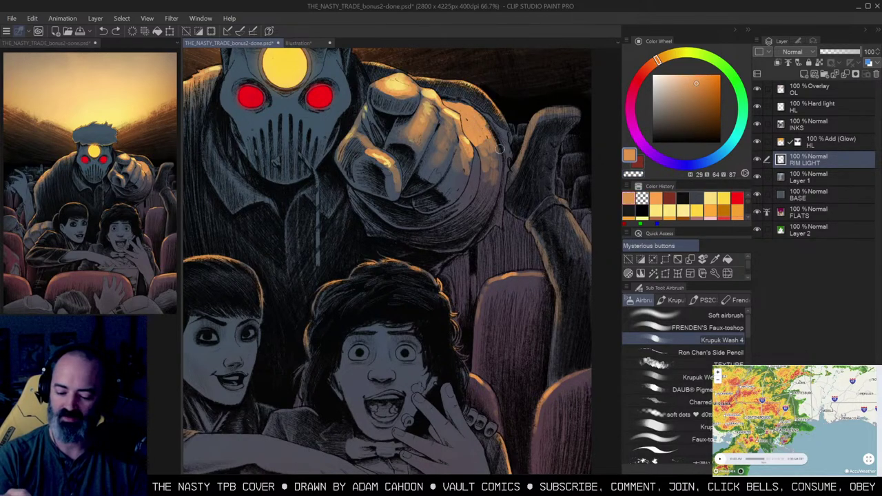
left_click_drag(476, 157, 476, 172)
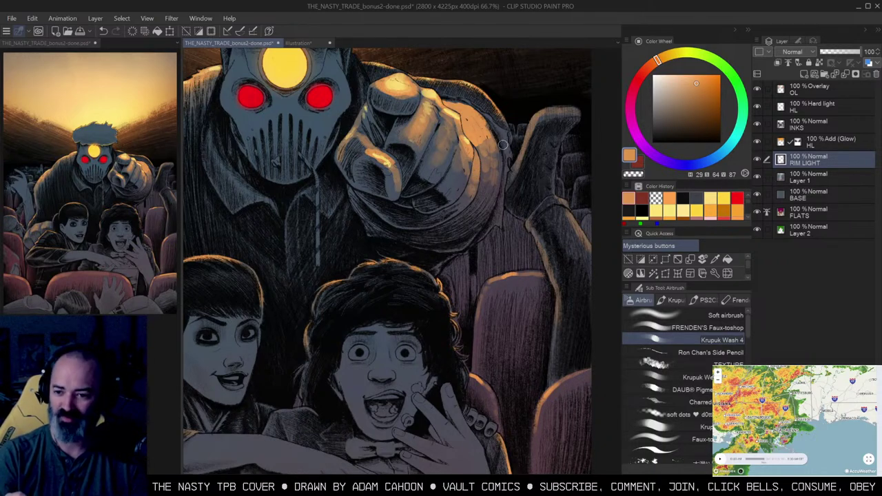
key("alt+space")
left_click_drag(486, 172, 508, 180)
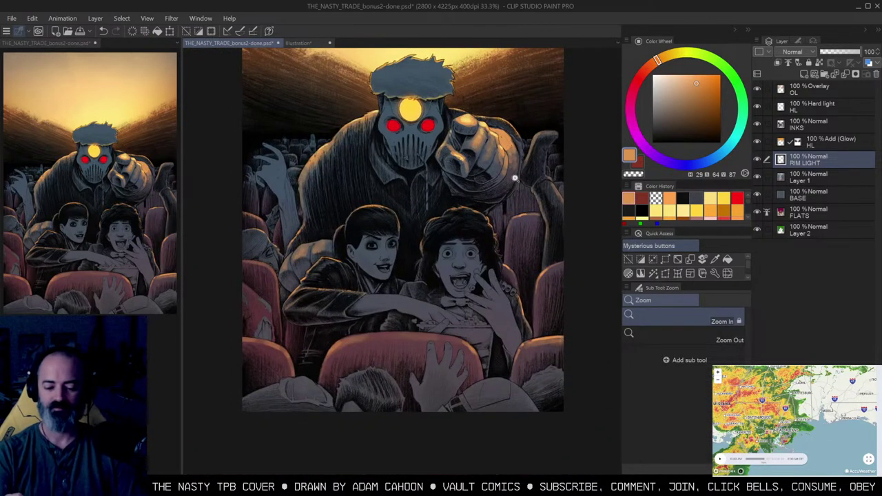
left_click(412, 199)
left_click_drag(415, 195, 433, 244)
key("w")
left_click(393, 209)
key("b")
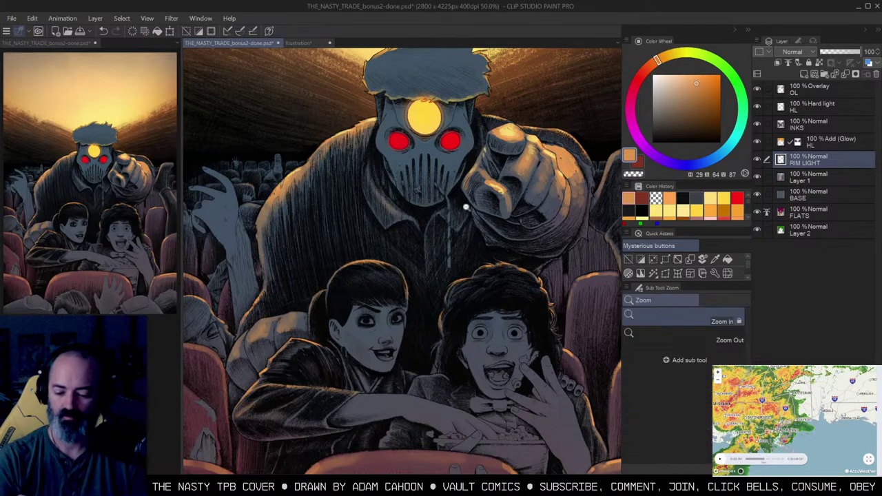
left_click(486, 182, "alt")
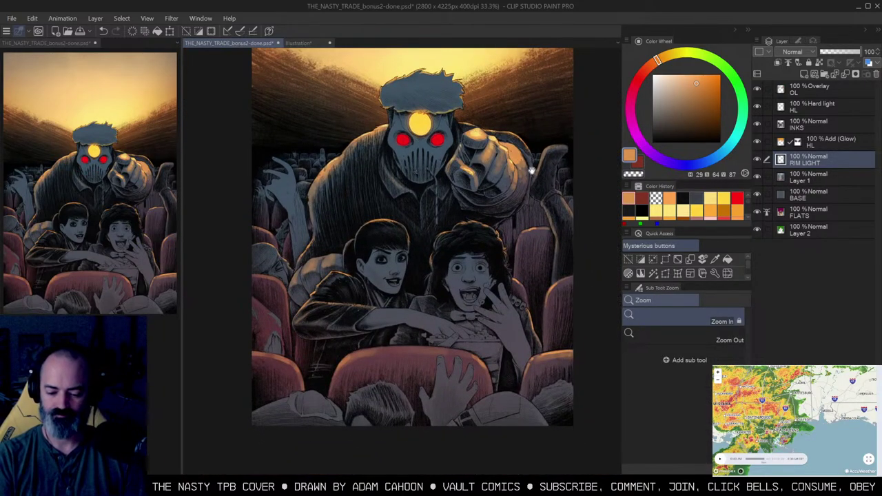
Step: Auto-select the masked figure's furry hair and brush soft orange light over it, softening the strokes with transparent colour
left_click_drag(533, 172, 524, 230)
left_click(491, 189)
key("w")
left_click(396, 130)
left_click_drag(396, 130, 414, 186)
key("m")
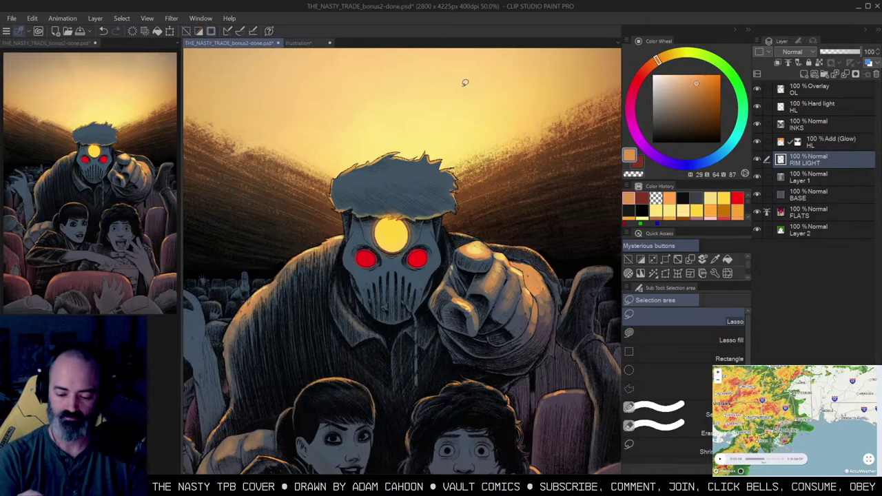
key("b")
mouse_move(344, 178)
left_mouse_down()
mouse_move(388, 176)
mouse_move(406, 156)
mouse_move(439, 170)
mouse_move(402, 164)
mouse_move(395, 152)
mouse_move(419, 181)
mouse_move(349, 184)
left_mouse_up()
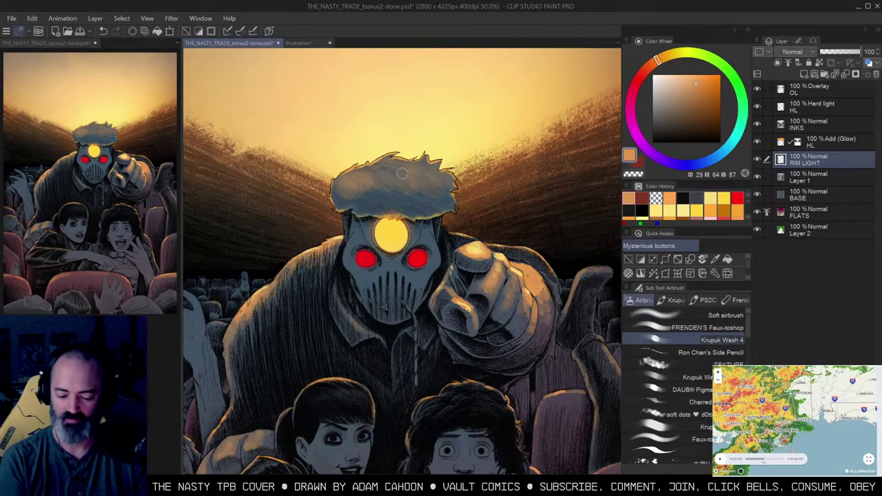
left_click_drag(398, 180, 359, 200)
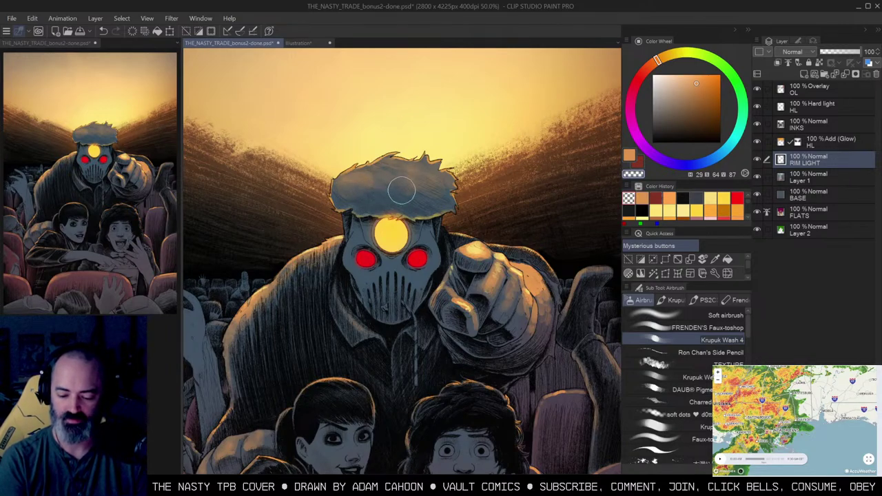
left_click(460, 186, "alt")
left_click_drag(497, 190, 493, 155)
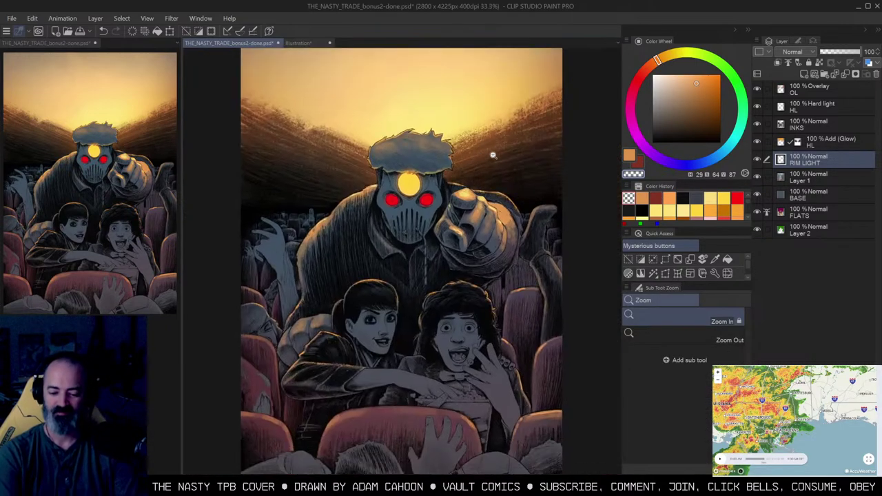
Step: Auto-select the figure's mask and paint orange light across its brow with Krupuk Wash 4, thinning it with transparent colour
scroll(455, 168, "up", 1)
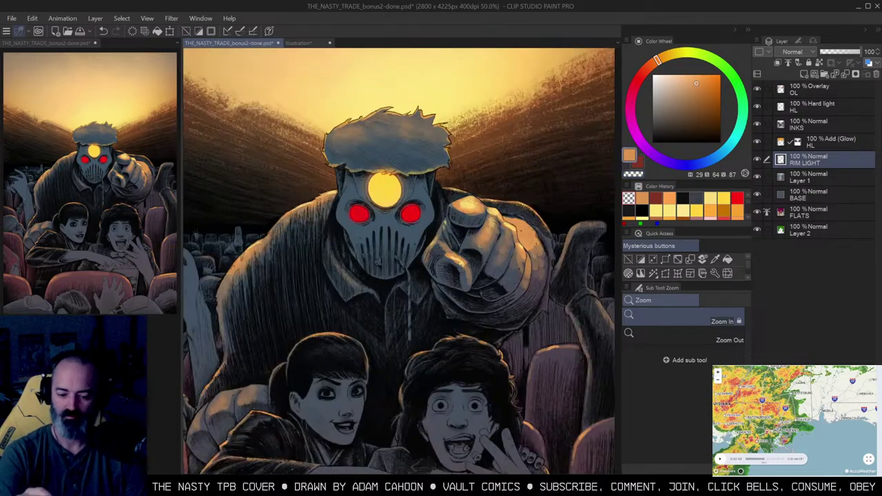
left_click(471, 145, "alt")
left_click_drag(509, 171, 494, 161)
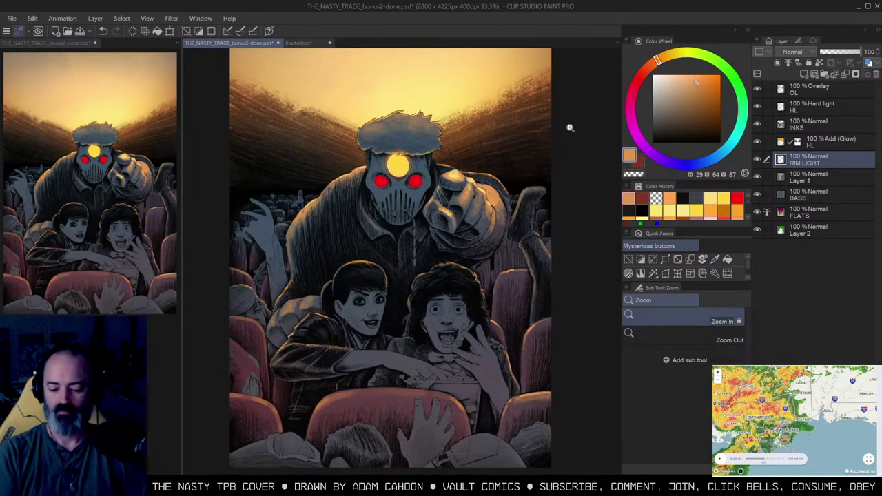
left_click(412, 200)
left_click(425, 196)
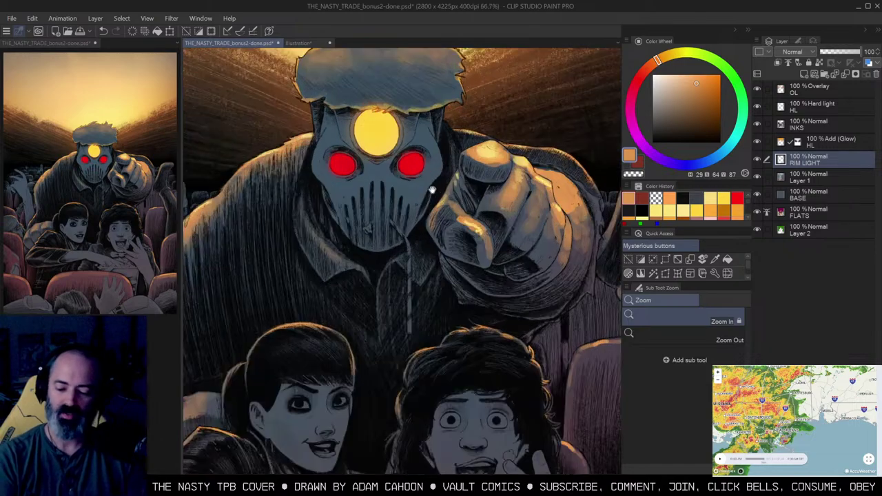
left_click_drag(431, 191, 463, 246)
key("w")
left_click(443, 238)
key("ctrl+d")
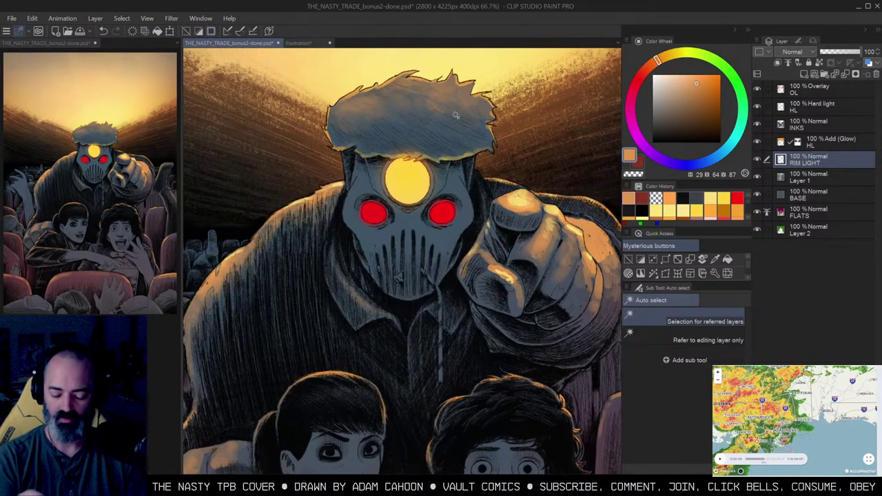
key("b")
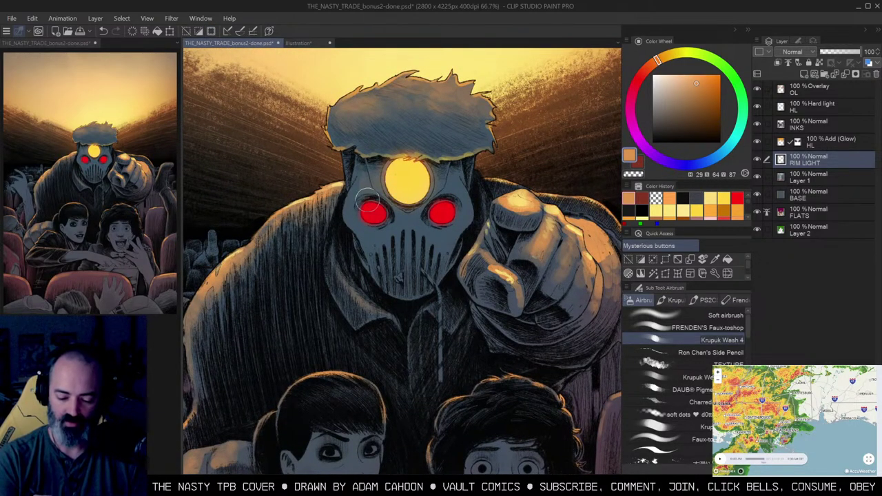
key("c")
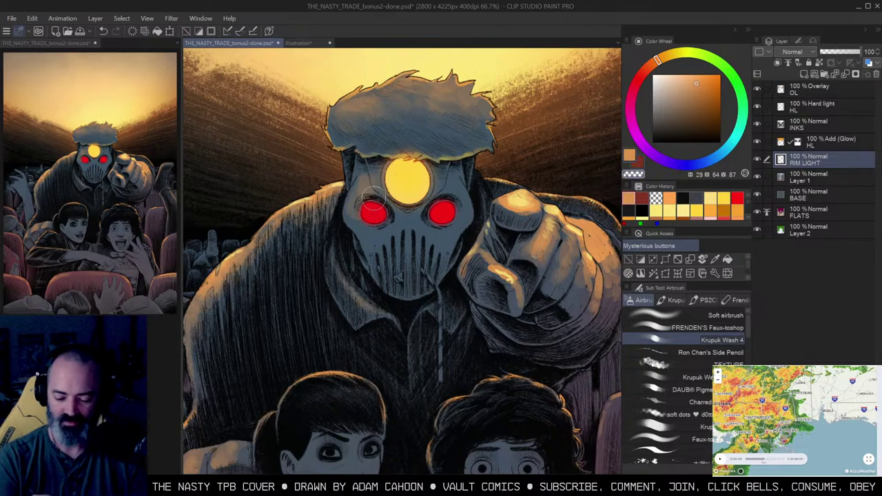
left_click_drag(358, 194, 367, 201)
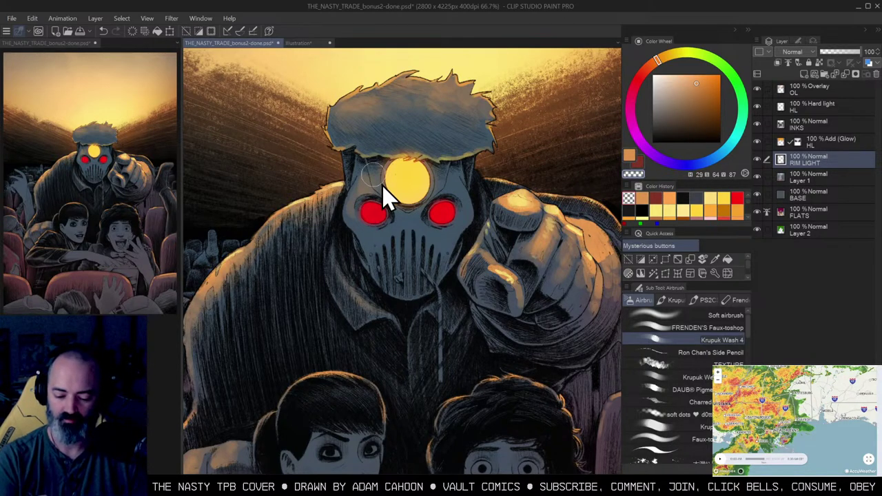
Step: Paint orange light on the mask's nose bridge and cheeks around the red eyes, alternating with transparent colour to shape it
key("c")
left_click_drag(399, 224, 415, 220)
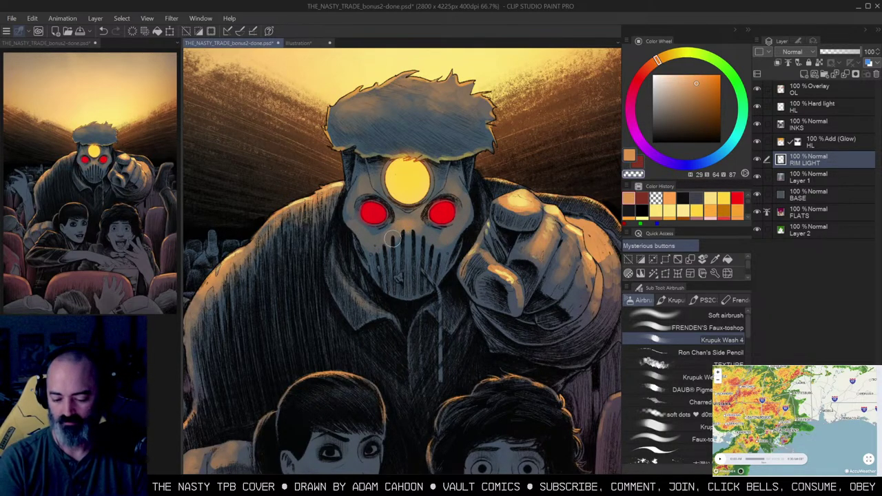
key("c")
left_click_drag(422, 236, 425, 243)
key("c")
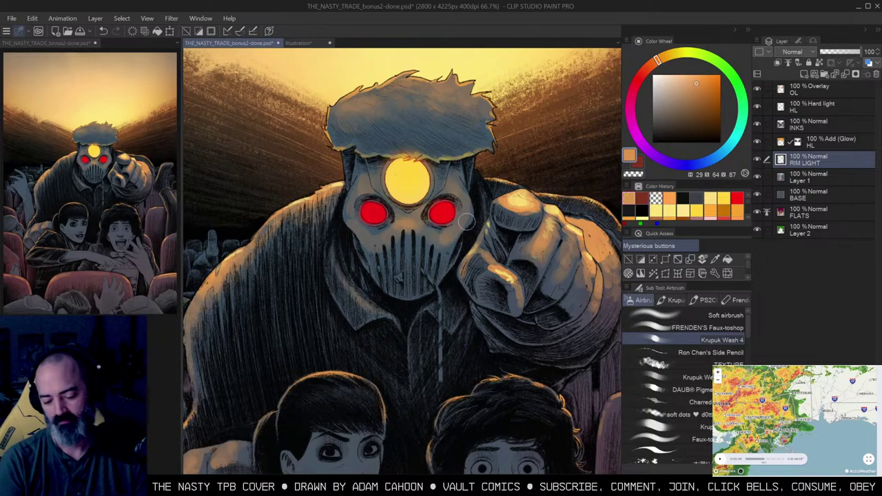
left_click_drag(373, 243, 397, 230)
key("c")
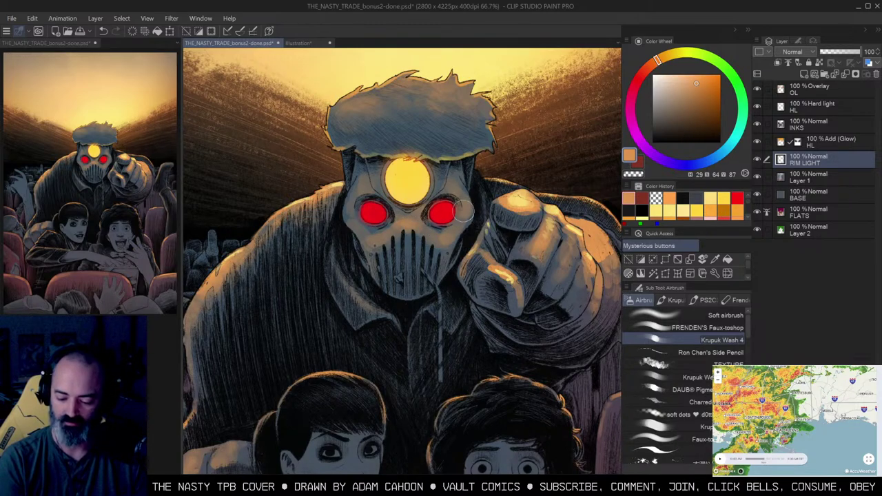
left_click_drag(351, 214, 353, 219)
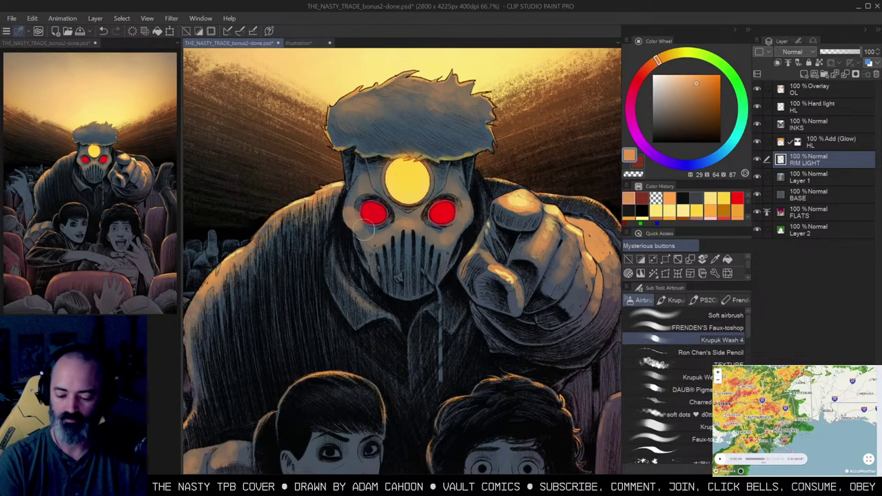
Step: Check the mask against the whole cover, touch up its orange light, and clear the selection
left_click(459, 203, "alt")
left_click(470, 198, "alt")
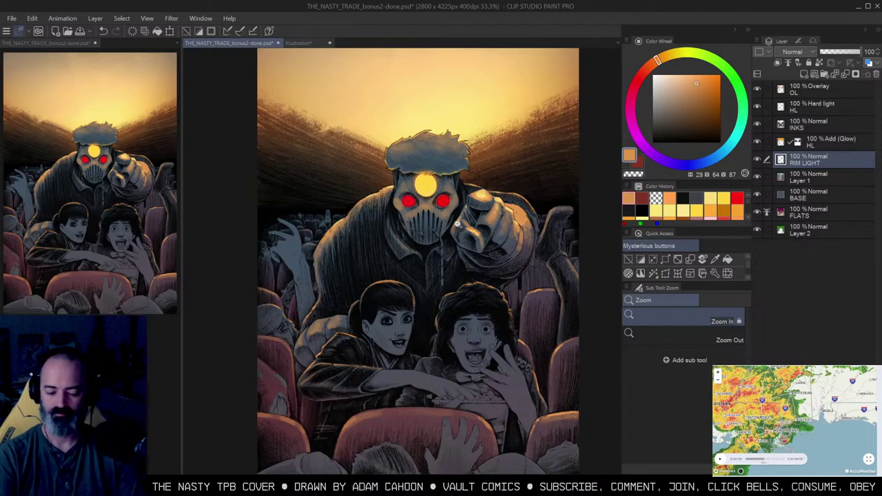
scroll(458, 223, "up", 2)
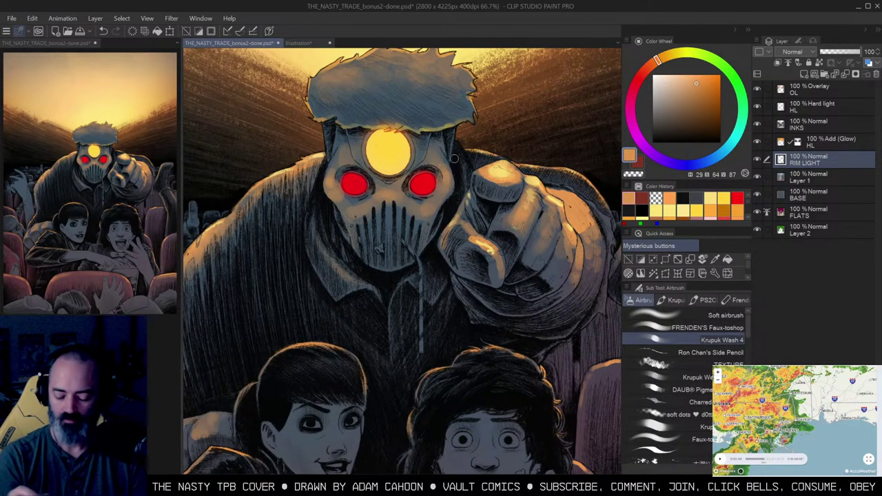
key("w")
key("b")
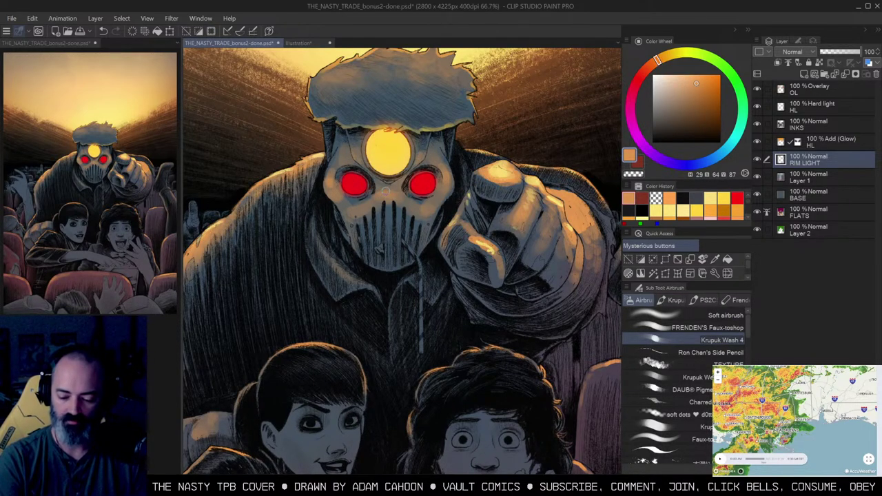
key("ctrl+d")
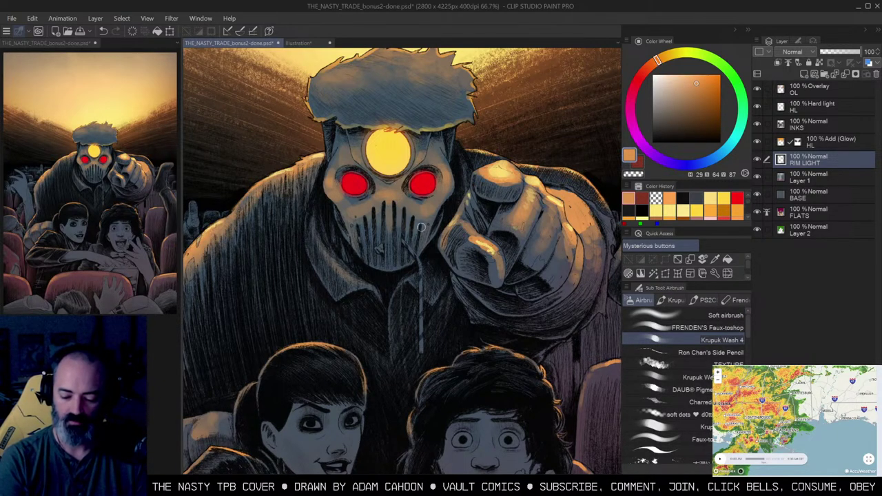
Step: Auto-select the raised hand beside the masked figure's shoulder, hide the selection border, and paint orange light along its fingers
key("ctrl+space")
left_click(456, 198, "alt")
left_click_drag(514, 237, 532, 178)
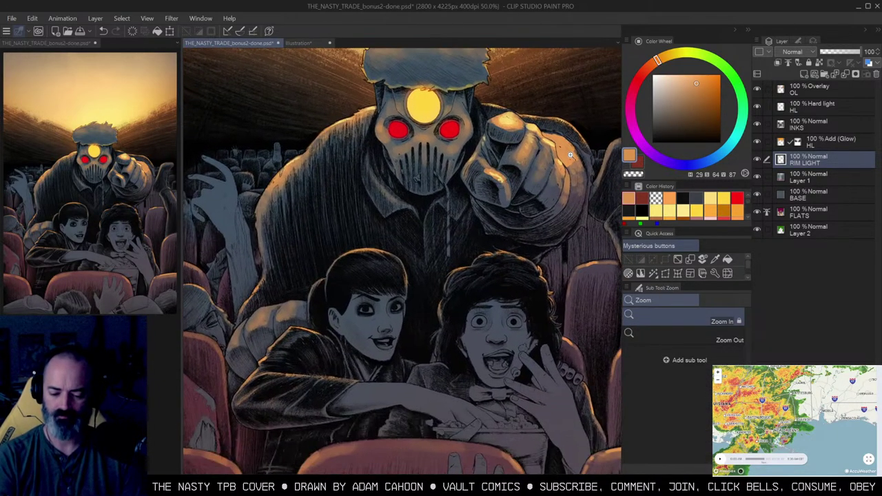
left_click_drag(532, 218, 541, 149)
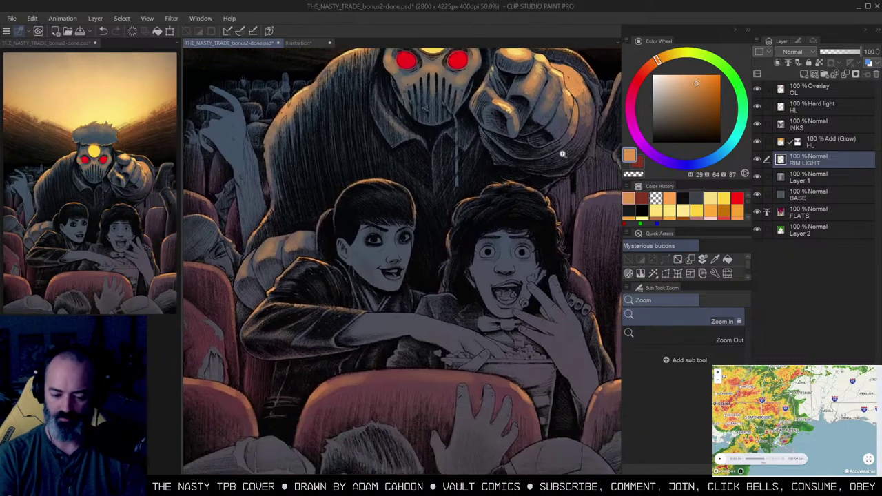
left_click(522, 189, "ctrl+alt")
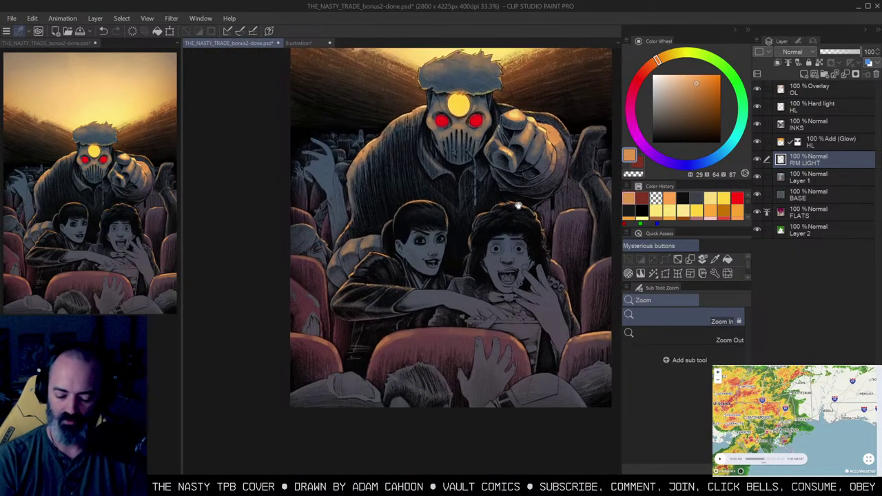
left_click(352, 168)
left_click_drag(353, 170, 425, 180)
left_click(372, 184)
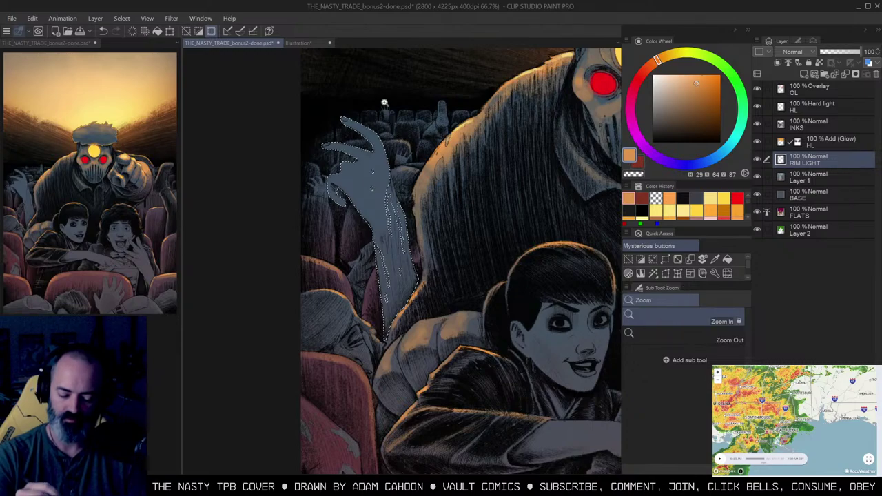
key("ctrl+h")
key("b")
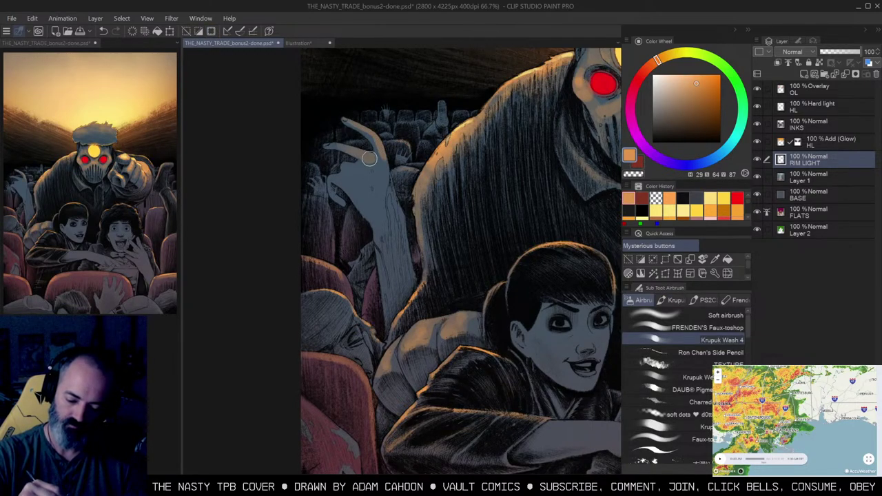
Step: Extend the orange light down the back of the raised hand and forearm, reselecting the forearm area with its border hidden
key("alt")
key("w")
left_click(391, 197)
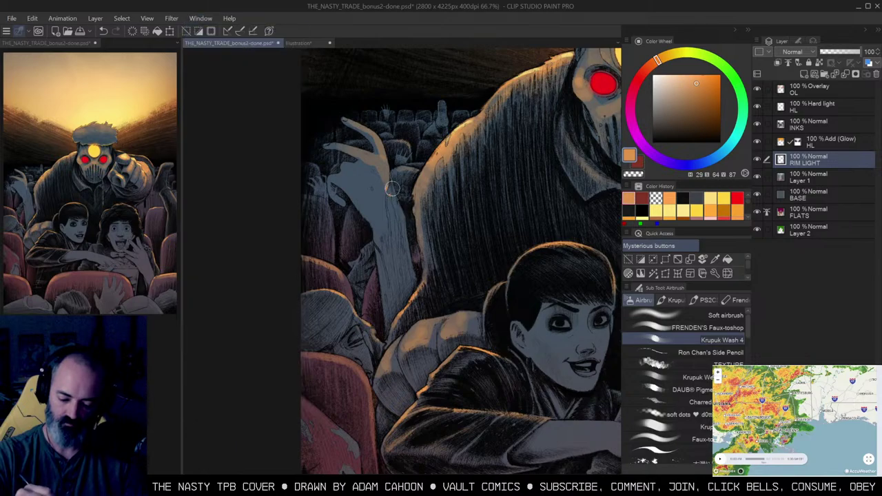
key("ctrl+z")
key("w")
left_click(391, 196)
key("ctrl+h")
key("b")
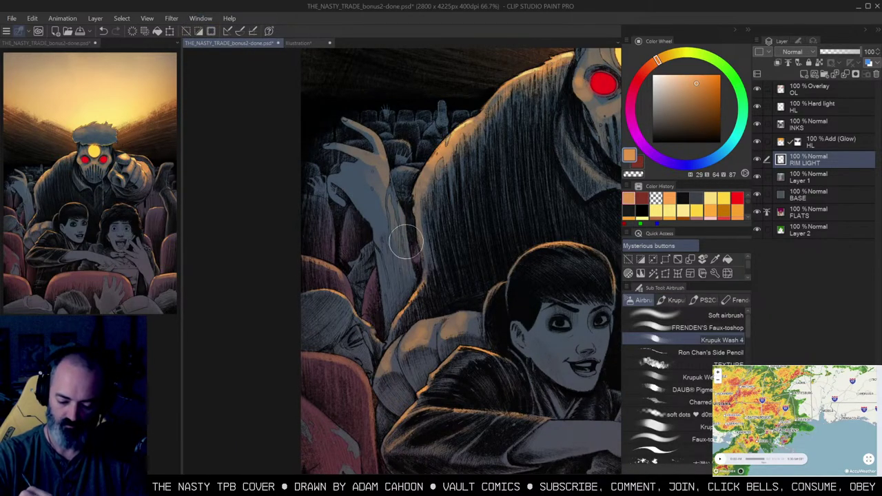
Step: Auto-select the forearm's streaks, sample the mask's red eye, darken it to H 357, S 81, V 62, and paint the streaks as blood
key("w")
left_click(393, 202)
left_click_drag(461, 177, 416, 171)
key("ctrl+h")
key("b")
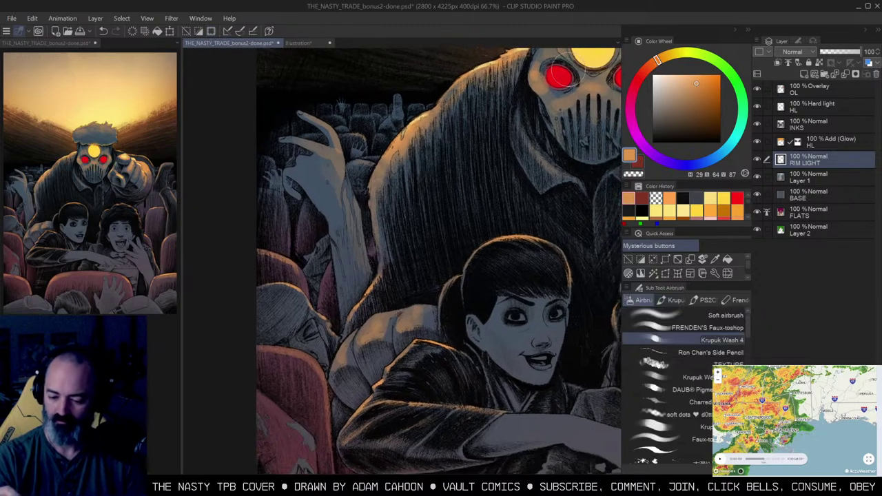
left_click(563, 77, "alt")
left_click_drag(707, 102, 708, 101)
left_click_drag(358, 194, 350, 211)
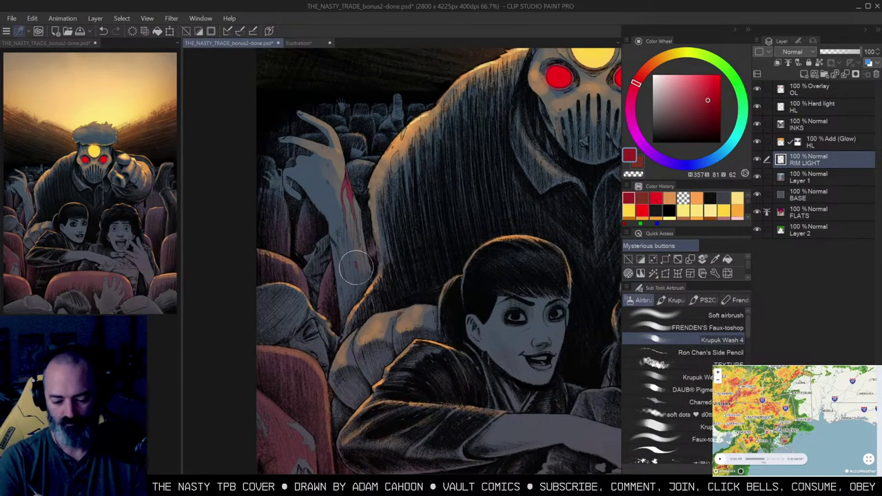
Step: Review the raised arm, pointing hand and seated couple, and examine the dark-haired woman's face up close
left_click_drag(394, 239, 390, 224)
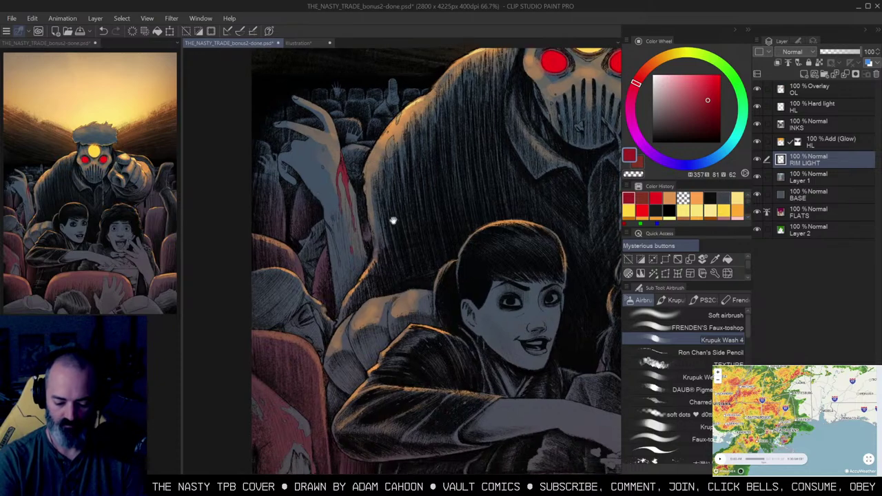
left_click(476, 230, "alt")
left_click_drag(513, 241, 408, 226)
left_click_drag(552, 244, 411, 246)
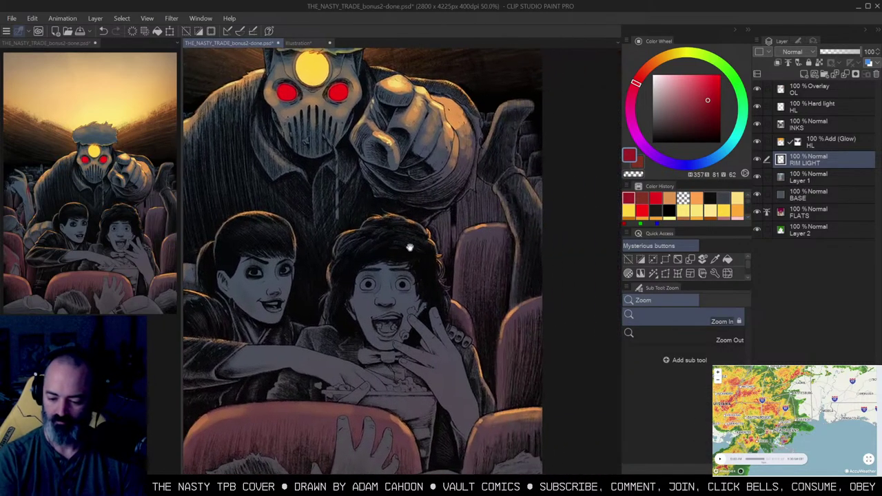
left_click_drag(454, 227, 585, 194)
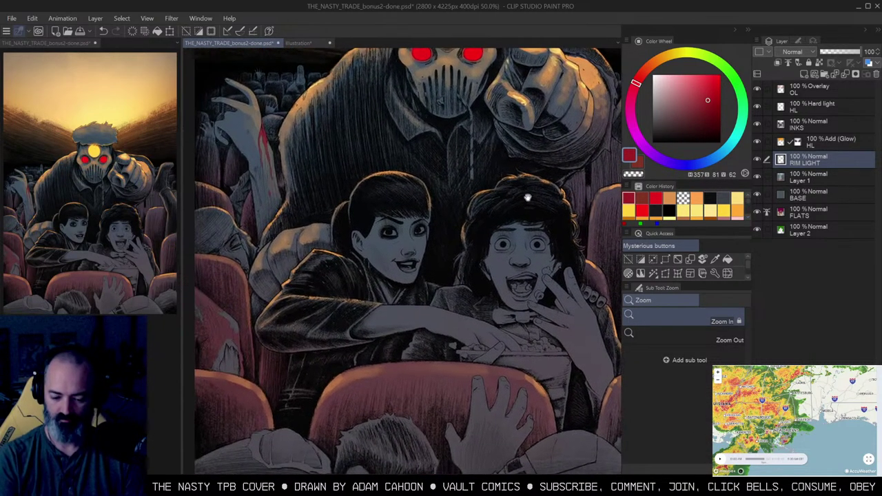
left_click(427, 261)
left_click(427, 285)
left_click_drag(443, 252, 470, 236)
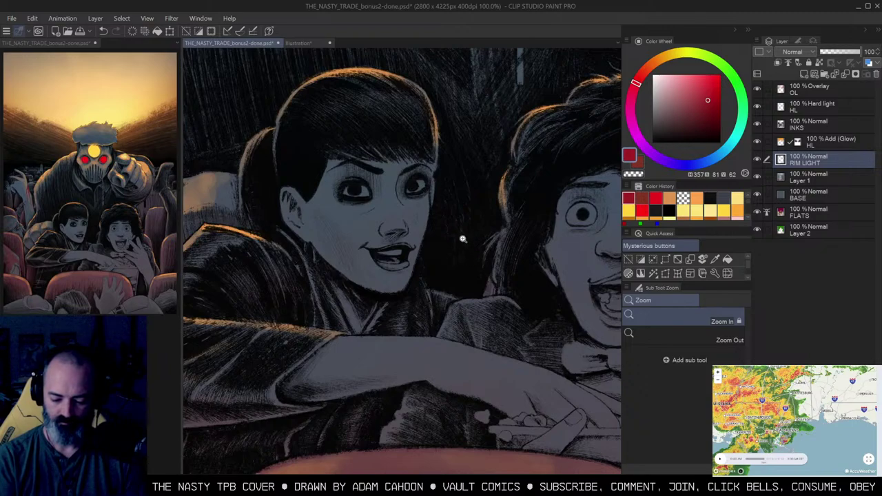
Step: Set the paint colour to the recently used orange, H 29, S 74, V 97
left_click_drag(530, 232, 435, 228)
left_click(485, 240)
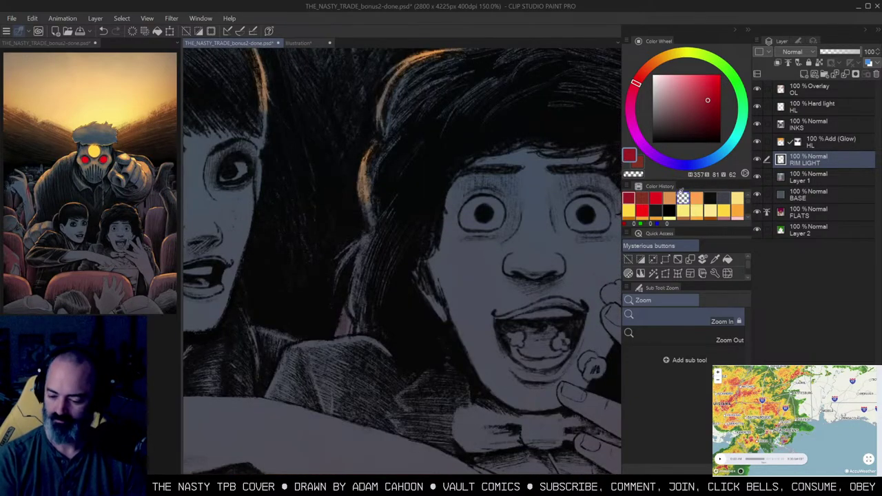
left_click(671, 198)
left_click(697, 199)
left_click_drag(493, 165, 514, 152)
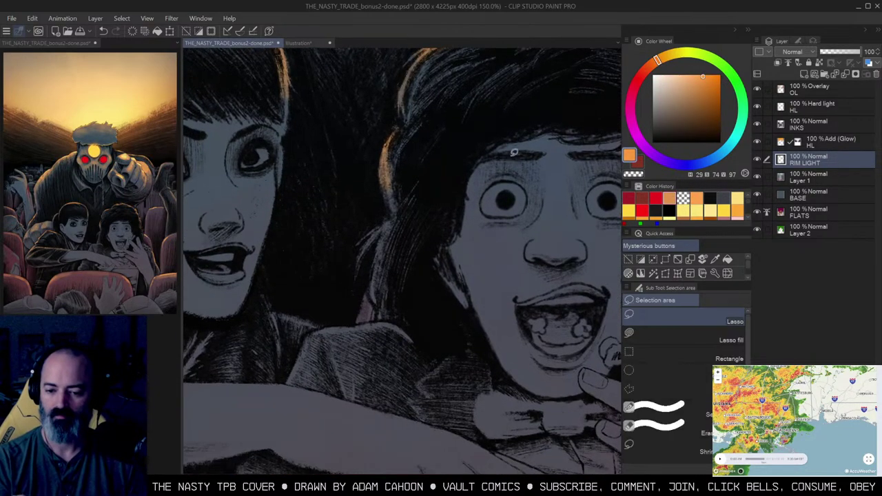
left_click(514, 155, "alt")
key("m")
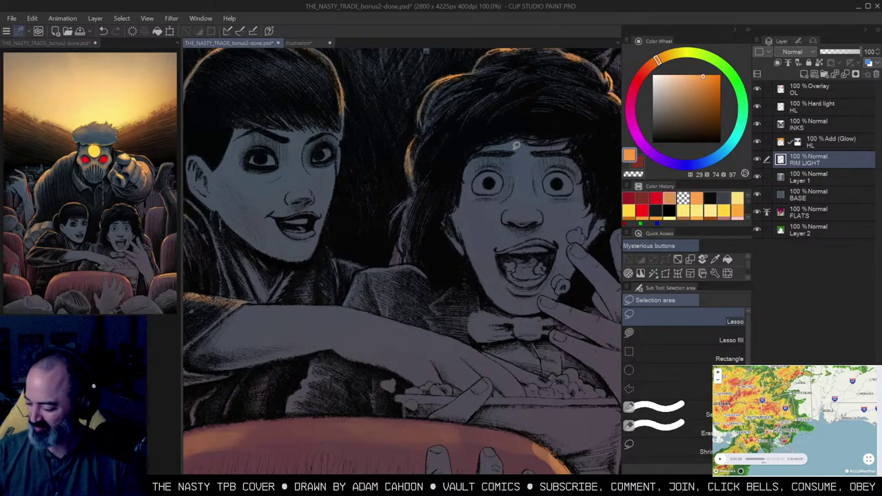
Step: Auto-select the dark-haired woman's face and outstretched arm from the referred layers, and hide the selection border
left_click_drag(381, 155, 458, 173)
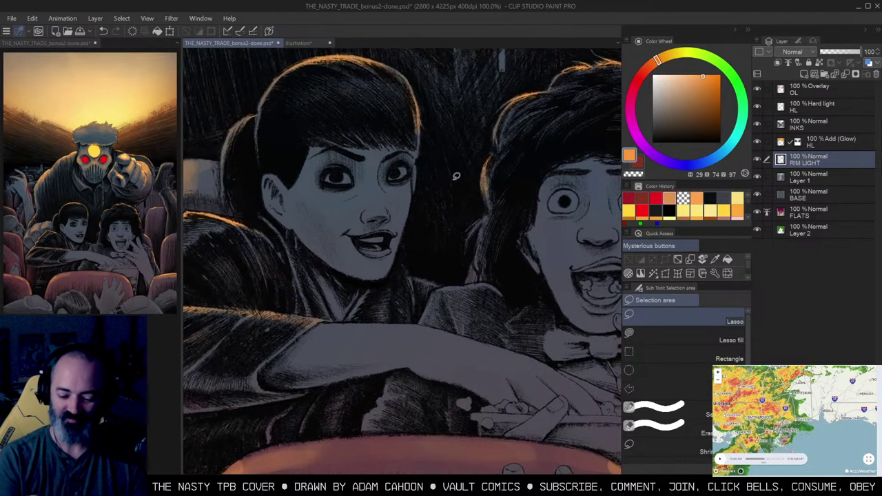
key("w")
left_click(388, 204)
left_click_drag(395, 202, 435, 213)
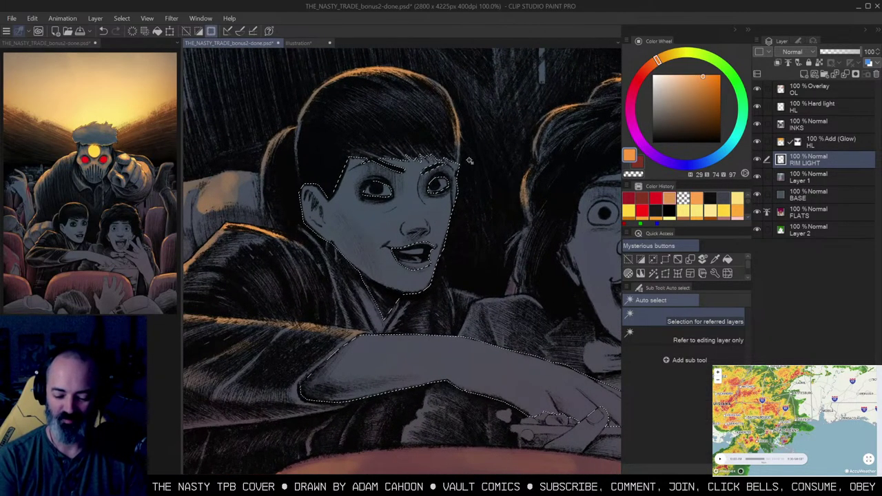
key("b")
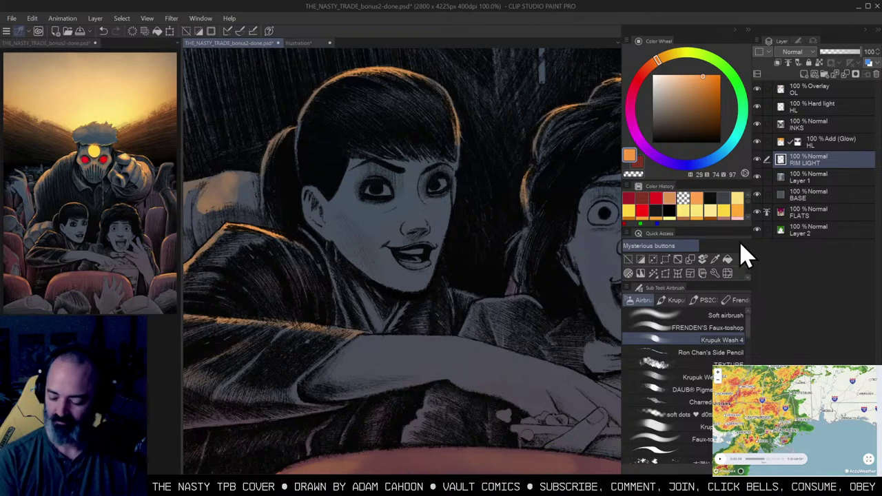
Step: Try a Soft airbrush stroke of orange along the woman's forehead and undo it
left_click(733, 316)
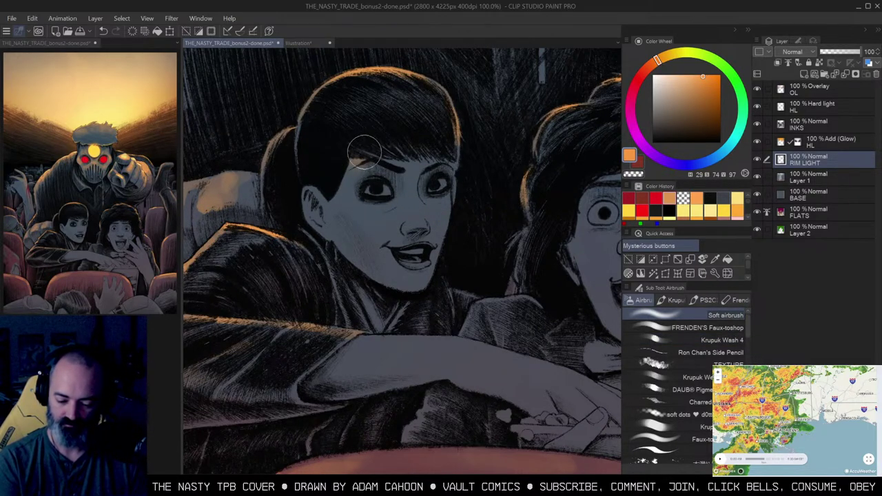
left_click_drag(423, 157, 433, 157)
key("ctrl+z")
Step: Reselect the woman's face area and paint orange light on her cheeks, nose and chin with the Krupuk Wash 4 brush
key("w")
left_click(414, 158)
key("b")
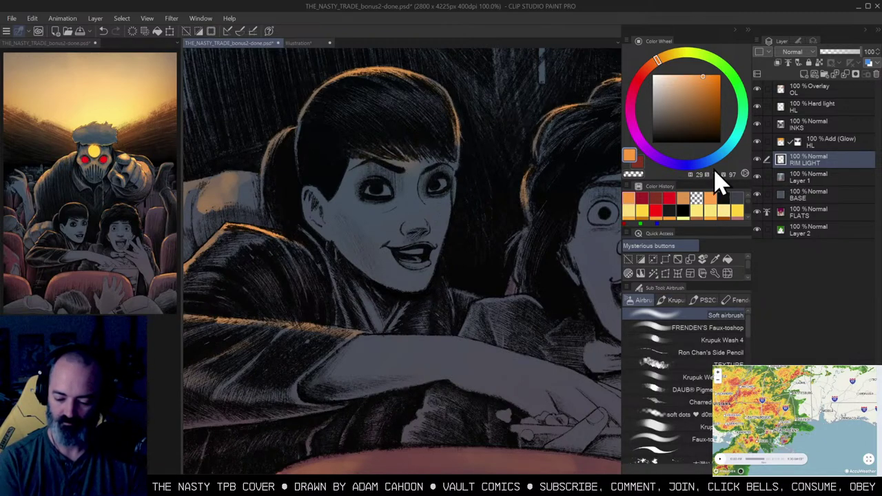
left_click(717, 339)
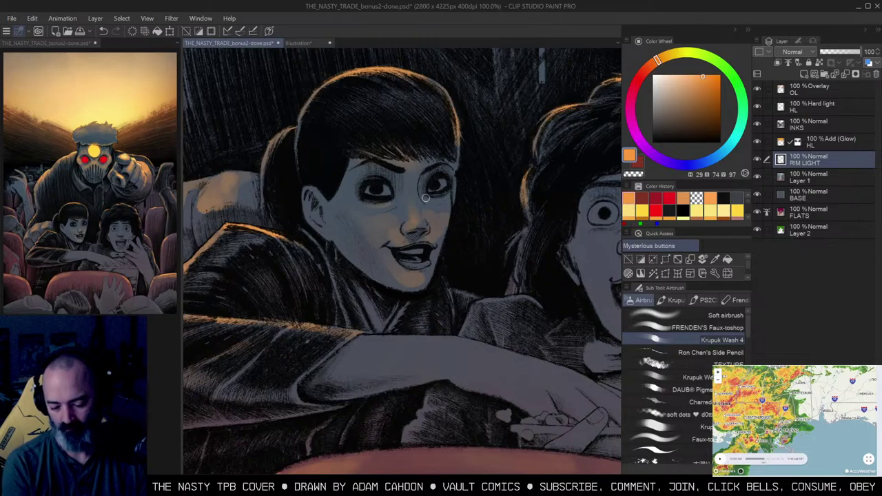
key("ctrl+space")
left_click(442, 209, "alt")
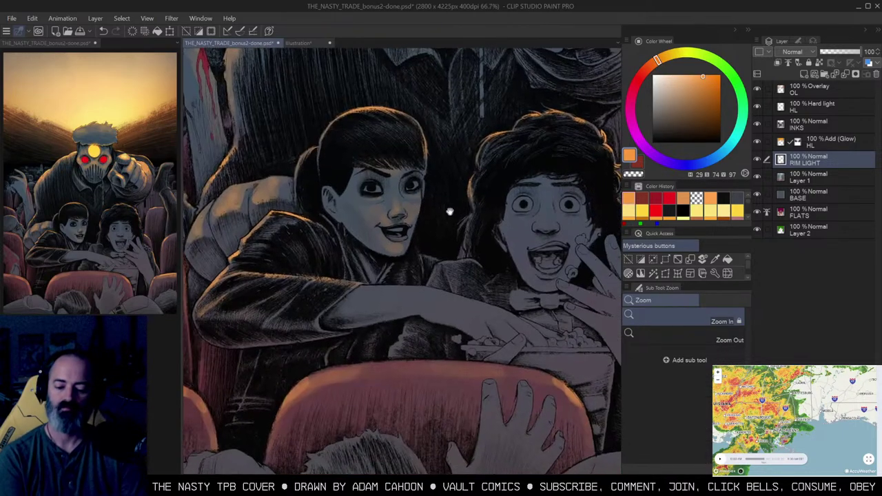
left_click(445, 251, "alt")
left_click(464, 246)
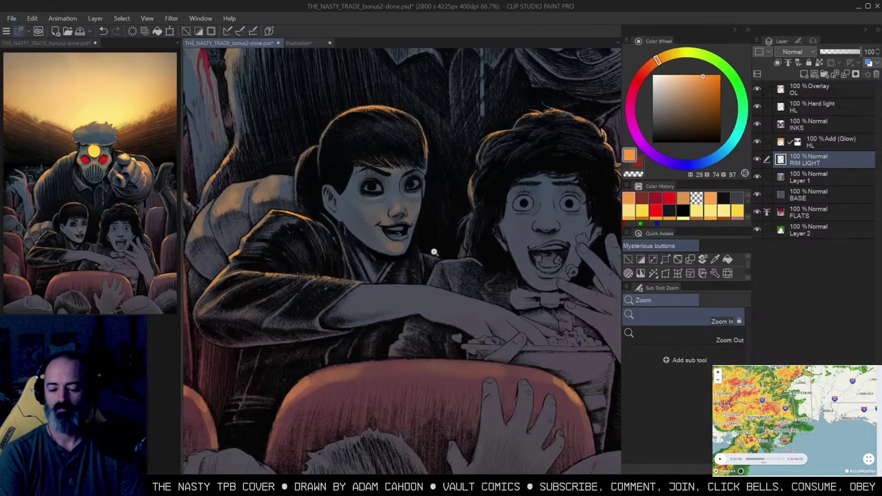
left_click(434, 252)
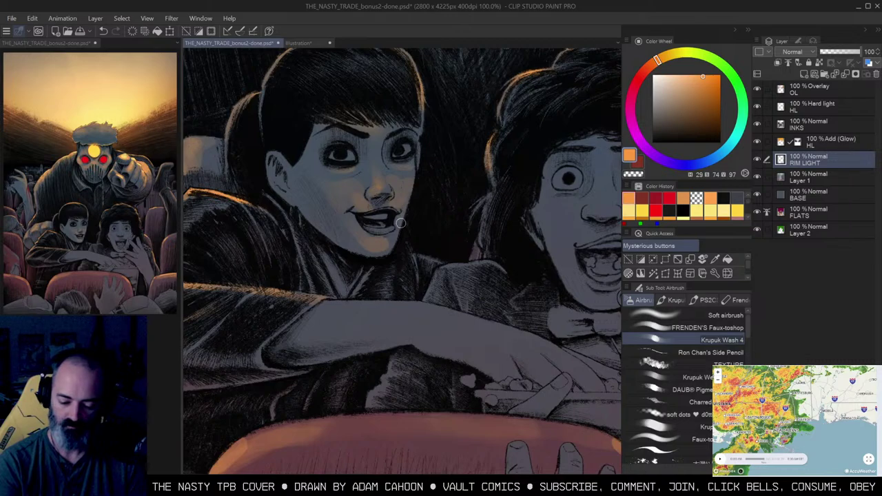
Step: Refine the orange light on the woman's cheek with the other Krupuk Wash brush and check it against the surrounding scene
left_click(436, 201, "alt")
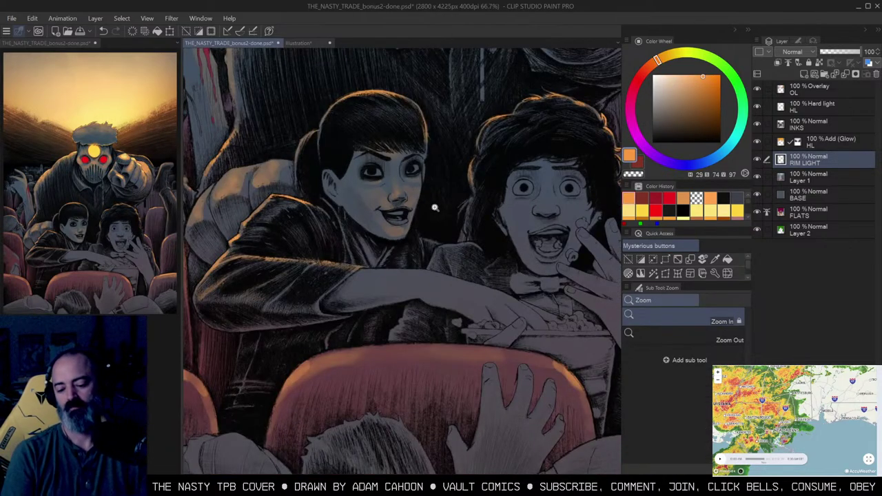
key("b")
left_click(722, 376)
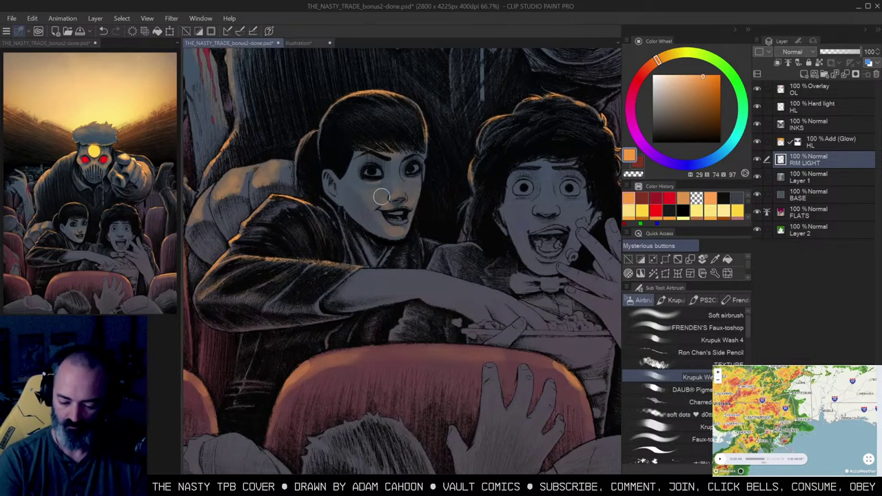
key("slash")
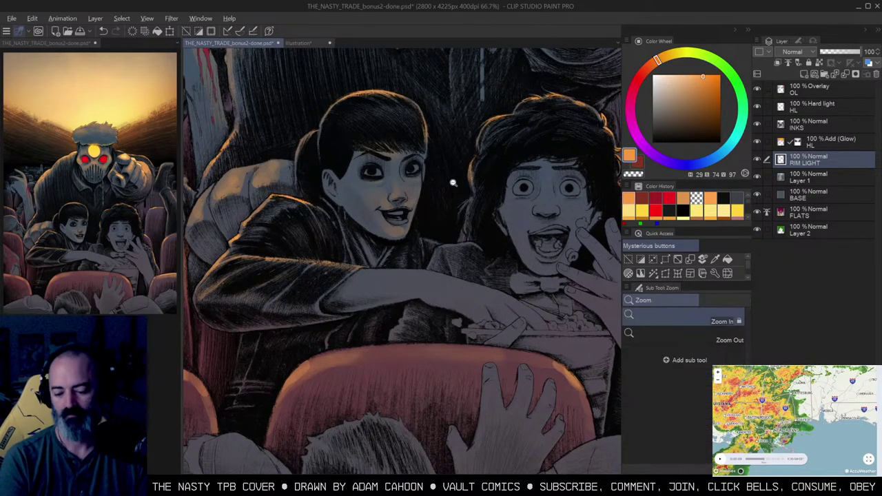
left_click(453, 182, "alt")
left_click(474, 211, "alt")
mouse_move(521, 198)
left_mouse_down()
mouse_move(505, 204)
mouse_move(495, 168)
mouse_move(471, 168)
mouse_move(475, 157)
left_mouse_up()
Step: Auto-select the woman's outstretched arm and paint orange light along its upper edge, hand and fingers with Krupuk Wash 4
key("m")
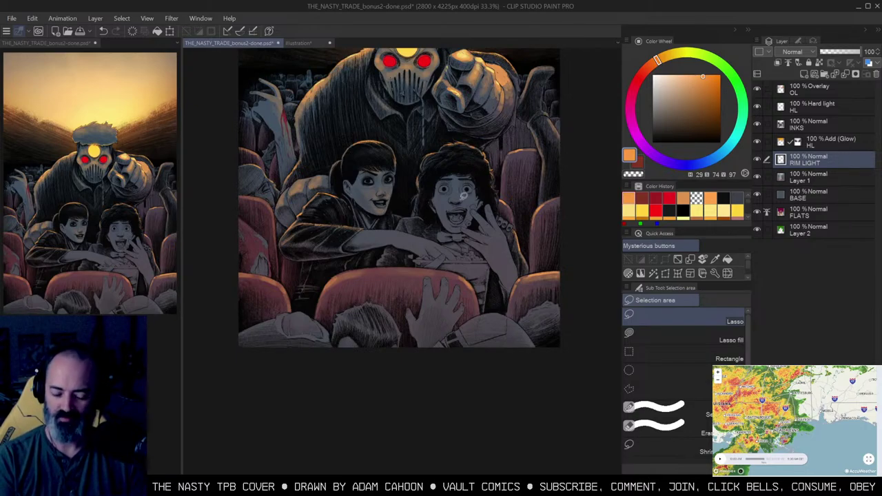
key("ctrl+space")
left_click(455, 205)
left_click_drag(366, 244, 439, 249)
left_click(439, 252)
left_click_drag(479, 279, 435, 283)
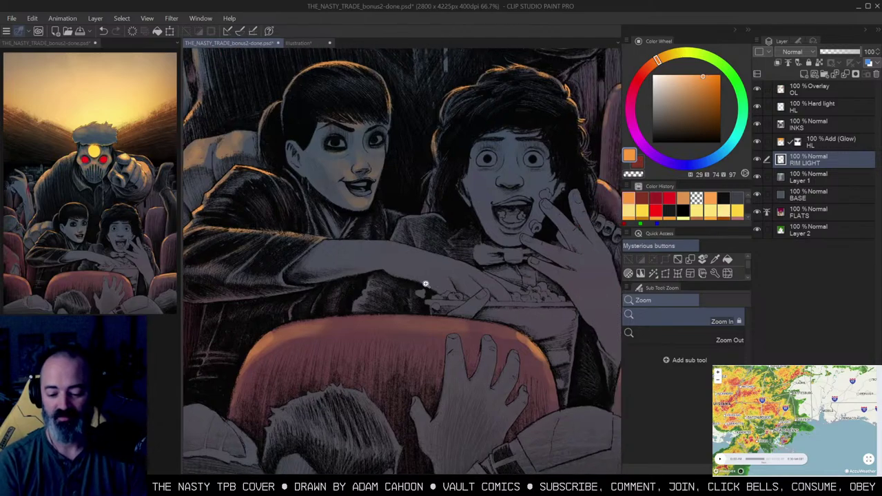
key("w")
left_click(416, 261)
key("b")
left_click(738, 337)
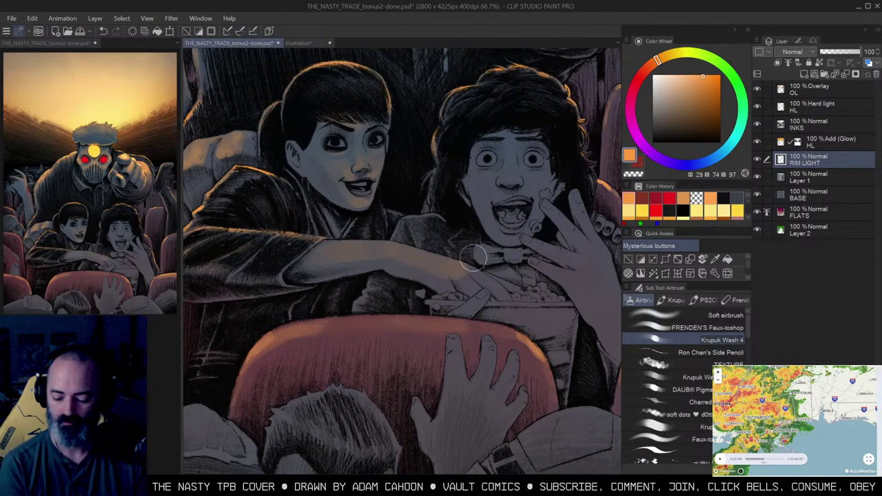
left_click_drag(509, 246, 500, 218)
mouse_move(419, 244)
left_mouse_down()
mouse_move(430, 262)
mouse_move(441, 231)
left_mouse_up()
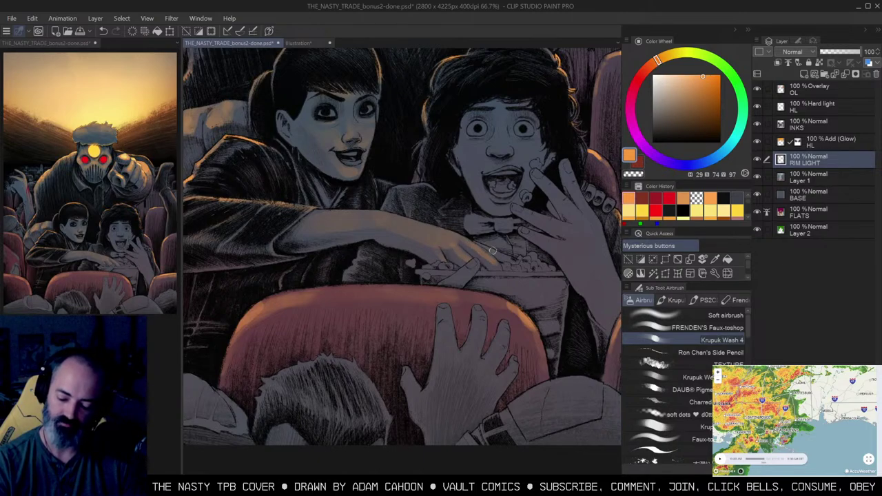
Step: Auto-select the seated man's raised hand, paint it with orange light, and trim the light with a Krupuk Wash brush in transparent colour
left_click_drag(513, 249, 465, 257)
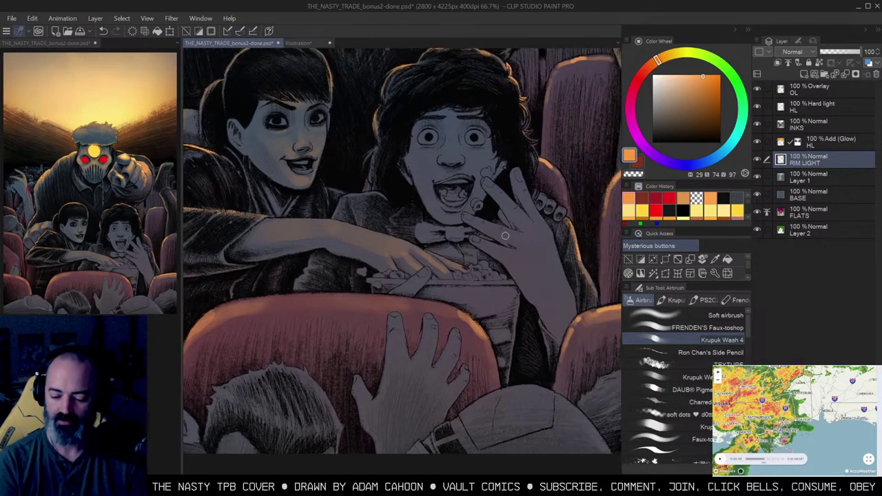
key("w")
key("b")
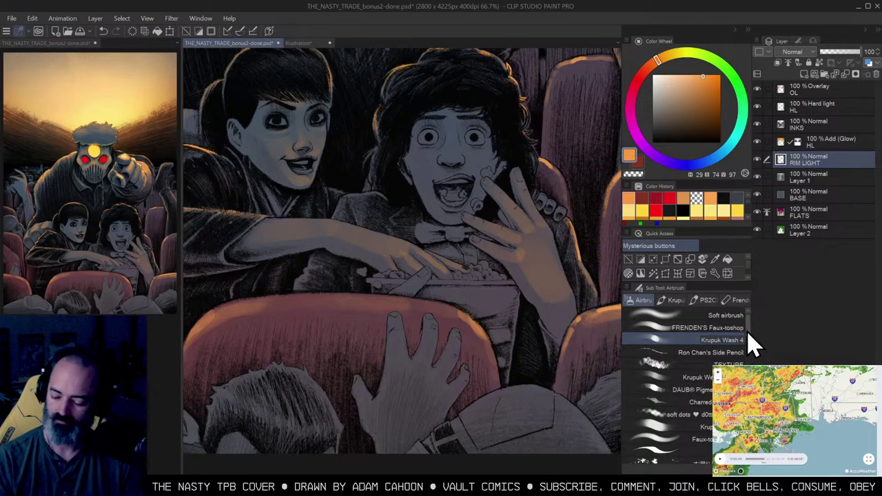
left_click(678, 377)
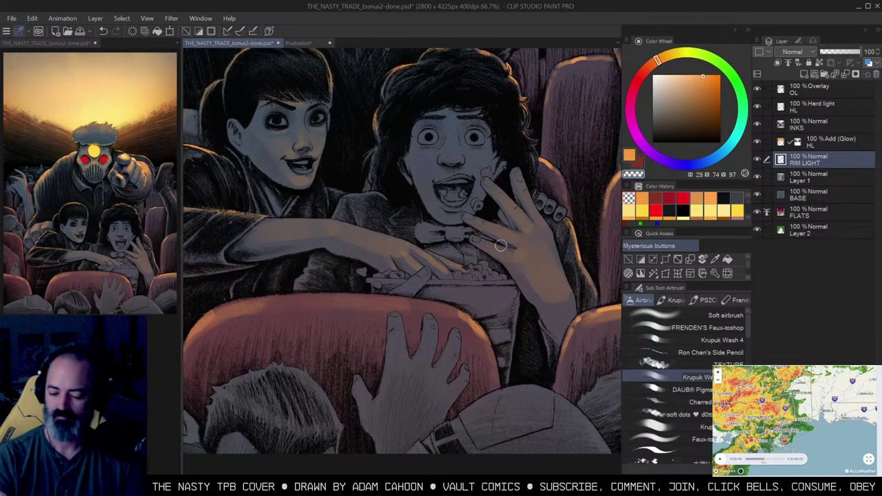
left_click(535, 207, "alt")
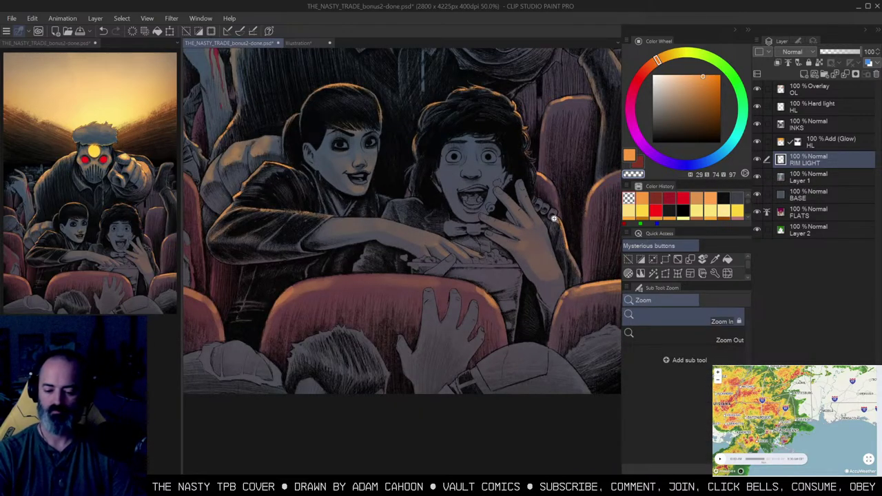
Step: Auto-select the seated man's face, hide the selection border, and choose the Krupuk Wash 4 brush
left_click_drag(490, 175, 483, 212)
left_click(482, 211)
left_click(480, 209)
key("m")
key("w")
left_click(469, 212)
key("ctrl+h")
key("b")
left_click(735, 341)
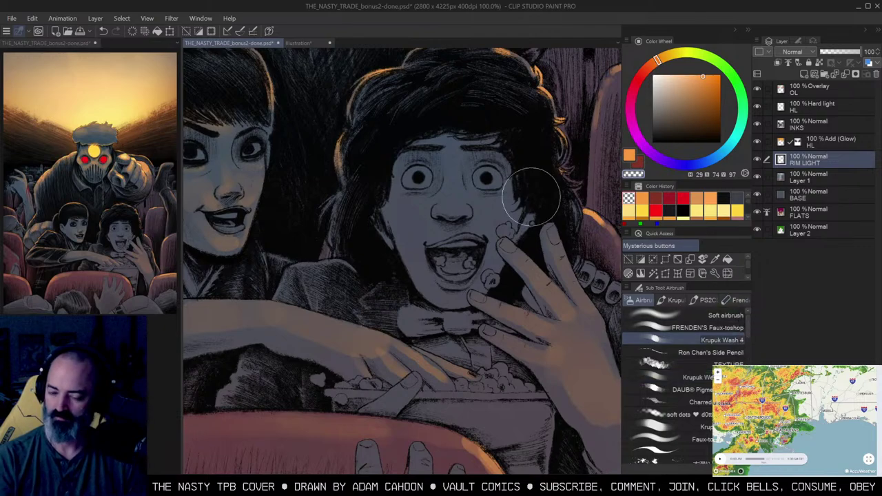
Step: Paint orange light on the seated man's forehead and along his nose
left_click_drag(506, 150, 501, 129)
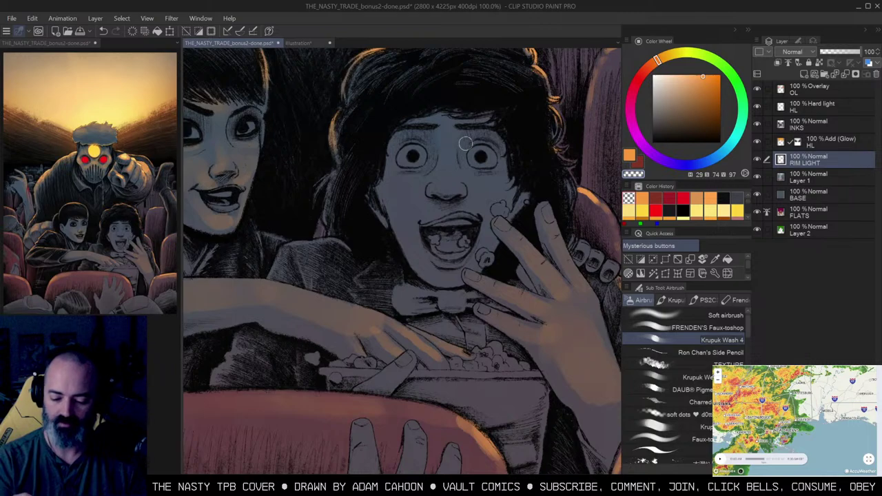
key("w")
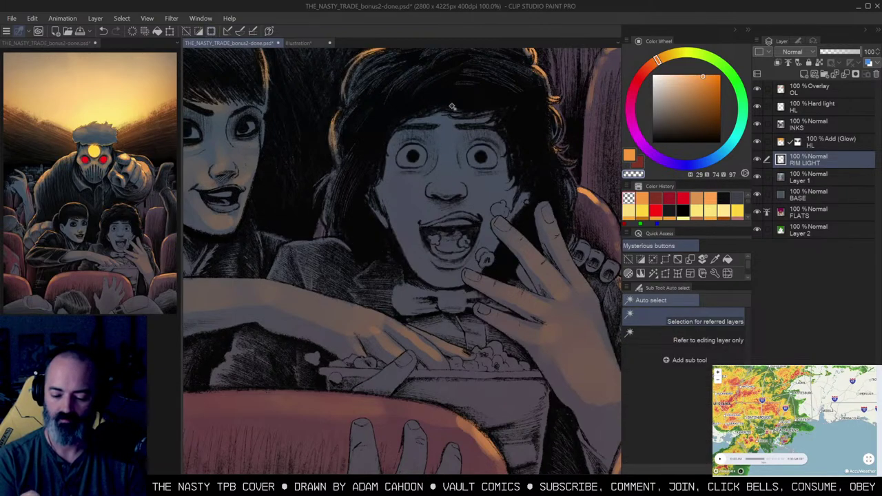
key("b")
key("c")
left_click_drag(421, 121, 497, 117)
mouse_move(447, 156)
left_mouse_down()
mouse_move(447, 192)
mouse_move(440, 186)
mouse_move(459, 189)
left_mouse_up()
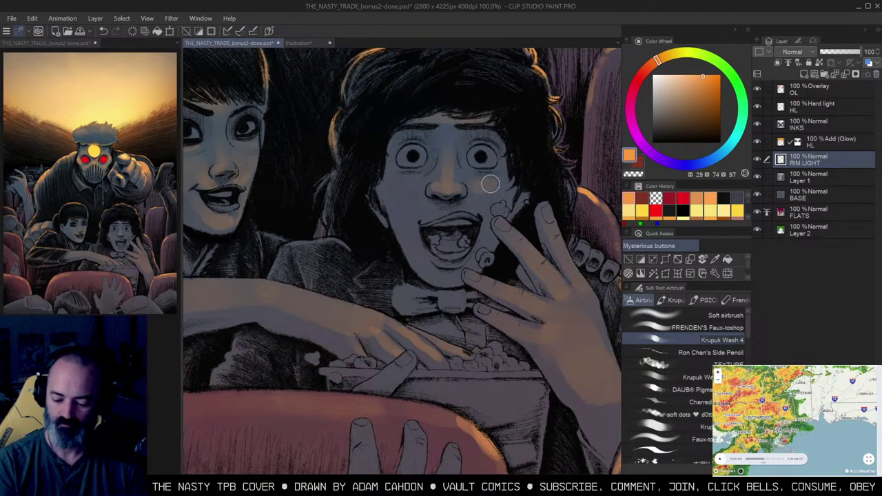
mouse_move(474, 191)
left_mouse_down()
mouse_move(480, 199)
mouse_move(464, 219)
left_mouse_up()
Step: Paint orange light from the man's cheek below the eye down to his chin, undoing stray strokes and trimming with transparent colour
key("c")
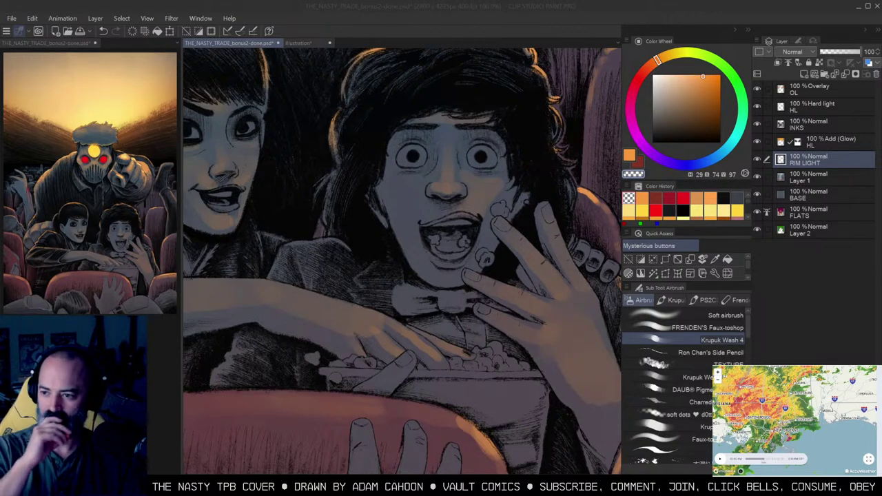
left_click(459, 184)
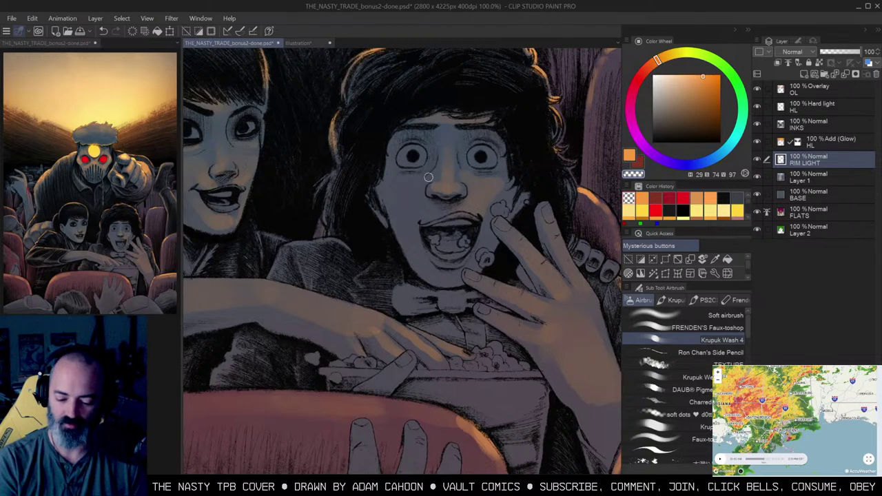
key("c")
left_click_drag(425, 178, 396, 183)
key("ctrl+z")
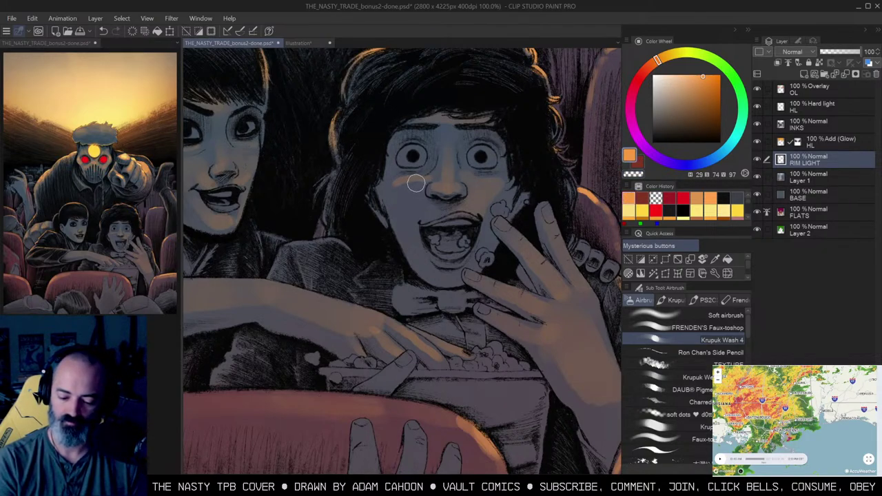
left_click_drag(410, 194, 439, 213)
key("ctrl+z")
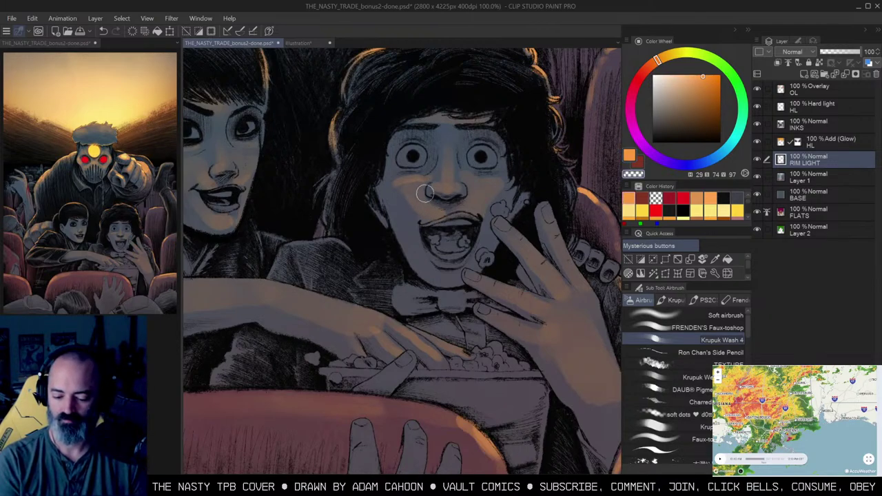
mouse_move(418, 200)
left_mouse_down()
mouse_move(425, 248)
mouse_move(419, 175)
mouse_move(406, 193)
mouse_move(397, 186)
mouse_move(419, 228)
left_mouse_up()
key("c")
mouse_move(396, 182)
left_mouse_down()
mouse_move(424, 259)
mouse_move(450, 278)
left_mouse_up()
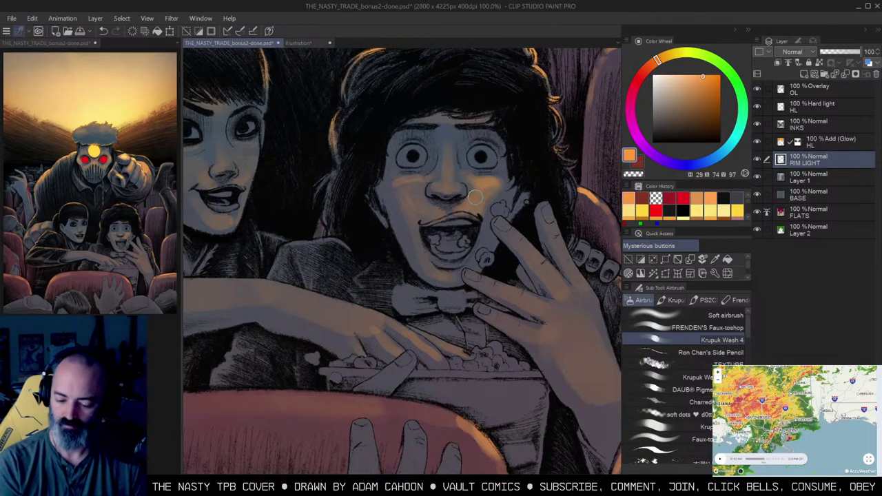
Step: Paint and trim the orange light on the man's other cheek beside his raised fingers, and check the couple's lighting
key("c")
mouse_move(457, 222)
left_mouse_down()
mouse_move(450, 228)
mouse_move(543, 149)
left_mouse_up()
key("ctrl+space")
left_click(485, 210)
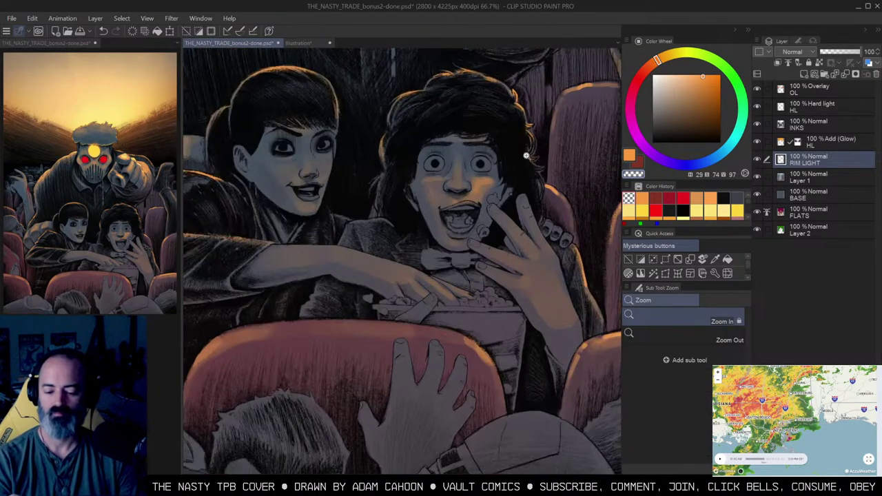
left_click_drag(537, 184, 520, 167)
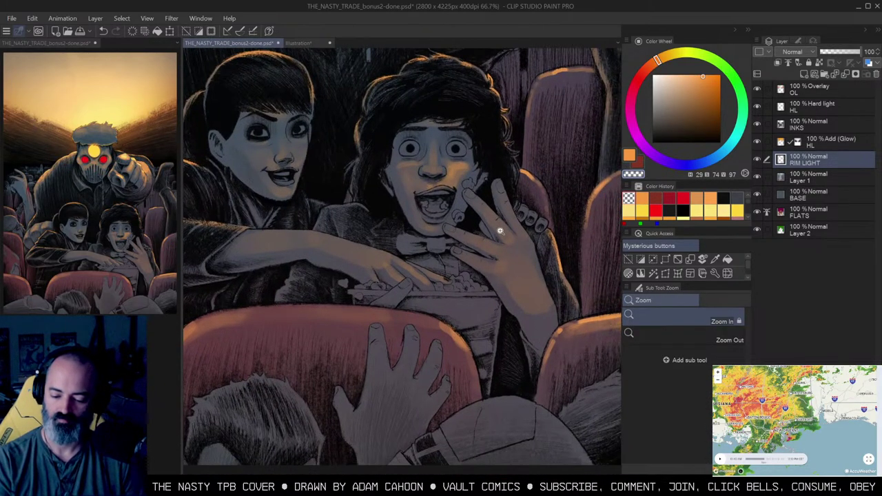
left_click(500, 231)
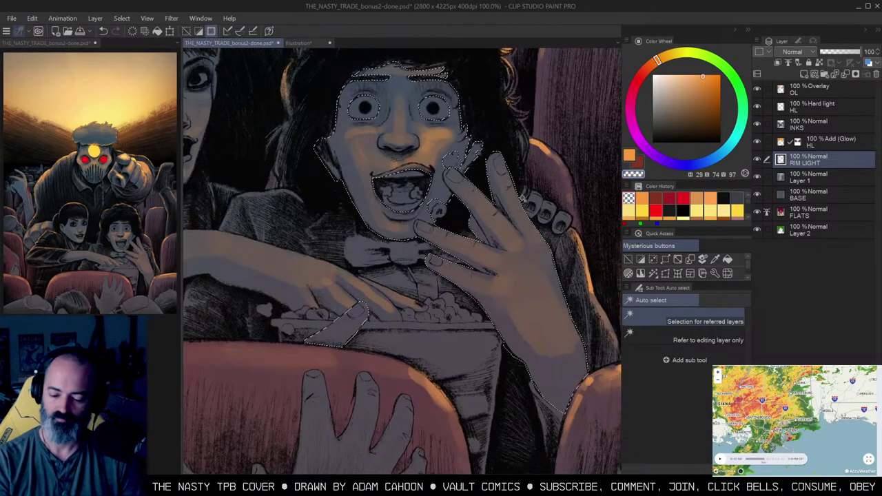
Step: Auto-select the seated man's raised hand, hide the selection border, and paint orange light along its fingers with Krupuk Wash 4
key("w")
left_click(501, 168)
key("ctrl+h")
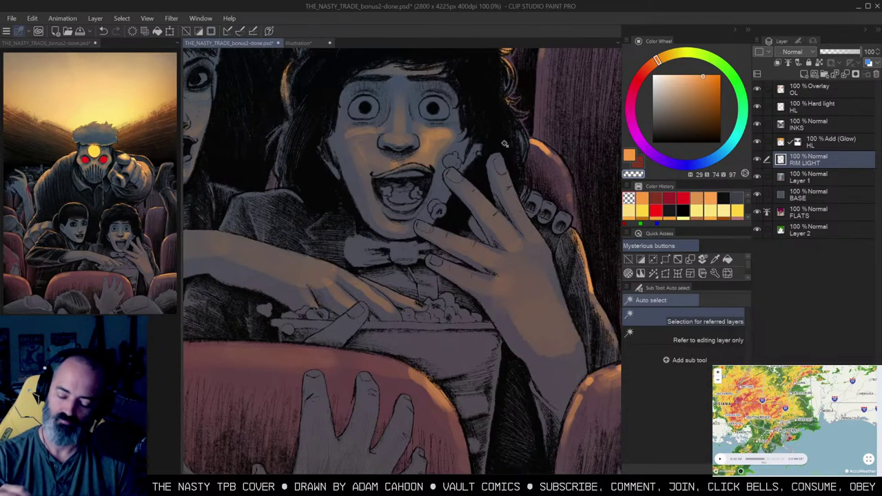
key("b")
key("c")
left_click_drag(501, 160, 510, 185)
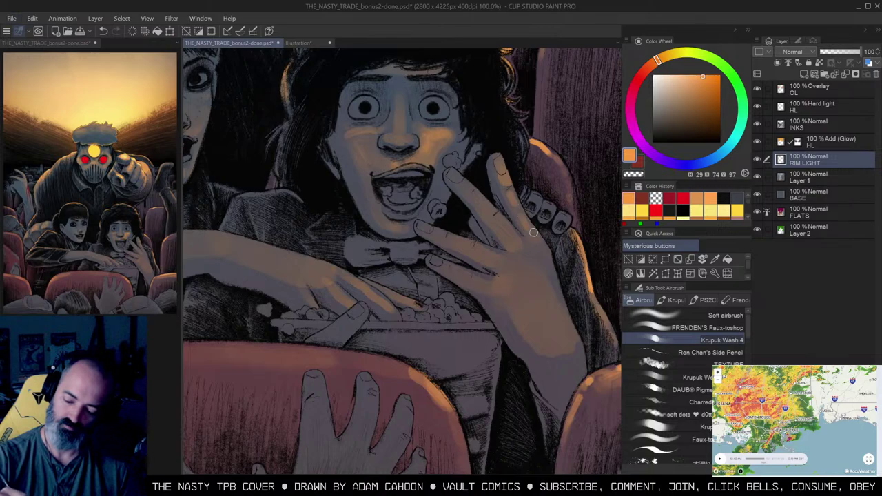
mouse_move(453, 177)
left_mouse_down()
mouse_move(478, 185)
mouse_move(487, 210)
left_mouse_up()
left_click_drag(437, 234, 494, 259)
mouse_move(441, 264)
left_mouse_down()
mouse_move(489, 273)
mouse_move(474, 278)
mouse_move(497, 286)
left_mouse_up()
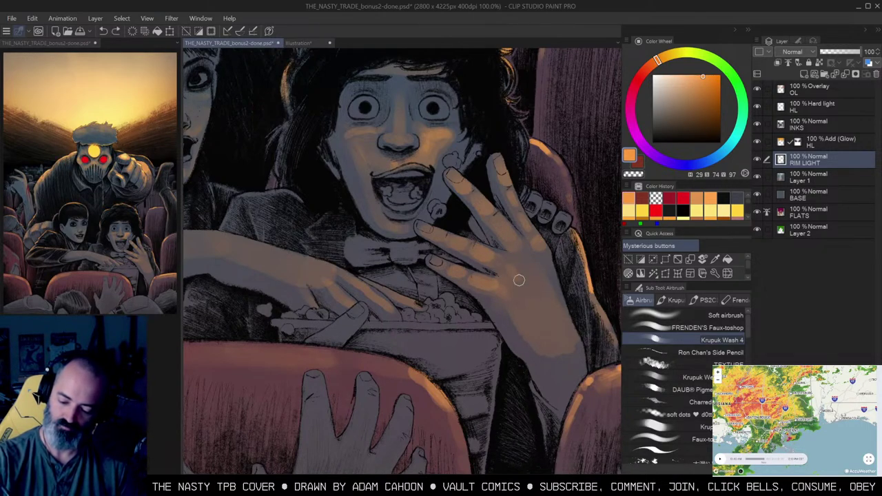
Step: Refine the orange light on the knuckles and back of the man's raised hand, finishing with the Krupuk Wash 4 brush
key("ctrl+space")
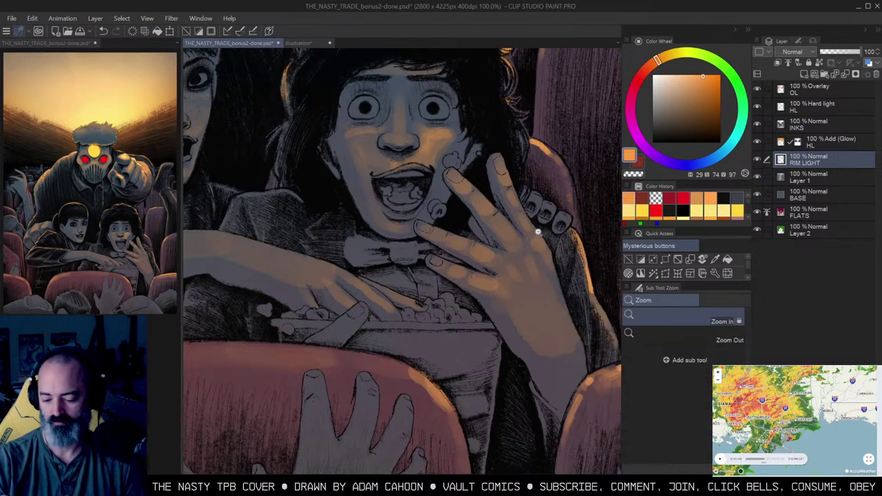
left_click(537, 228, "alt")
left_click(537, 227, "alt")
left_click(548, 244)
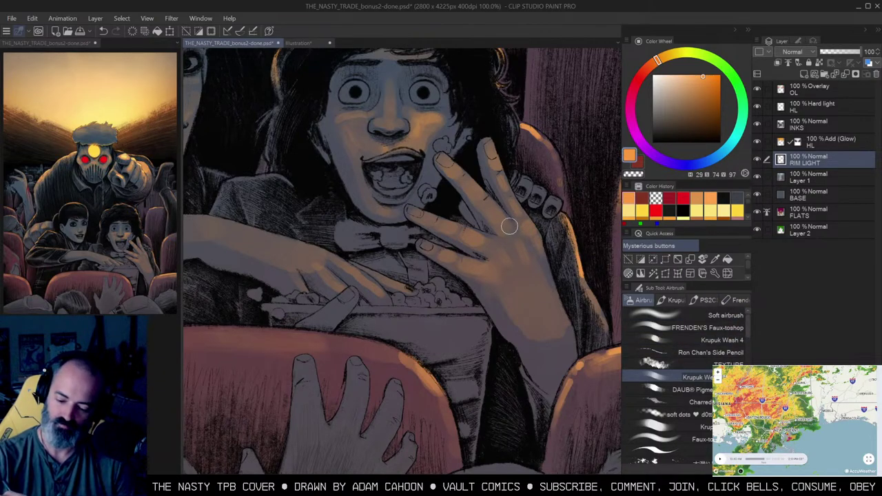
key("c")
left_click_drag(519, 239, 518, 234)
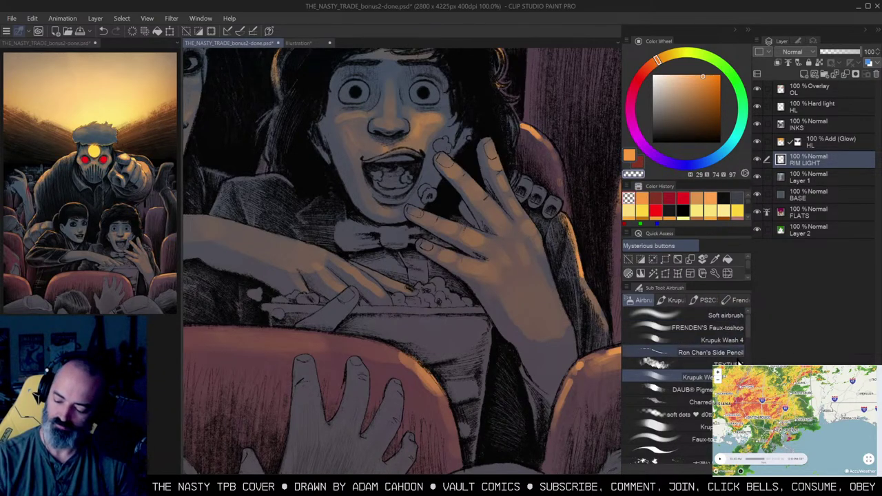
left_click(722, 340)
key("c")
left_click_drag(512, 232, 516, 235)
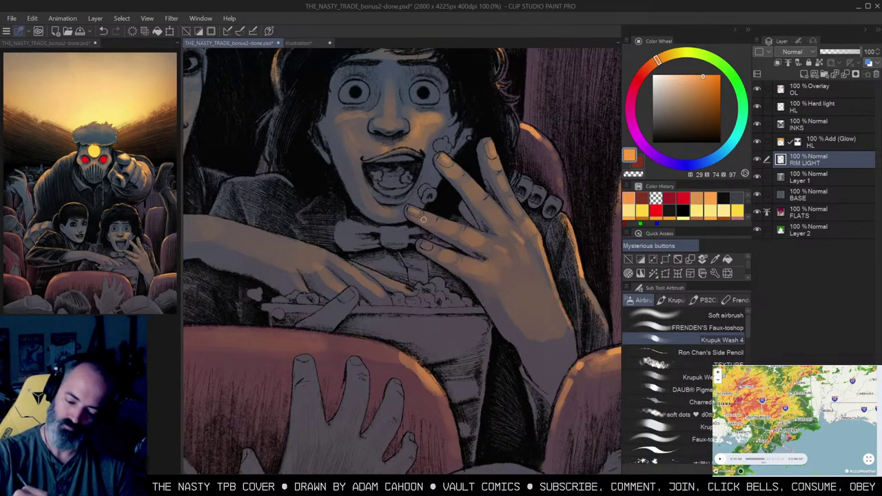
Step: Auto-select the seated man's bow tie and paint orange light across its bows and knot
key("slash")
left_click(476, 214, "alt")
left_click(479, 214, "alt")
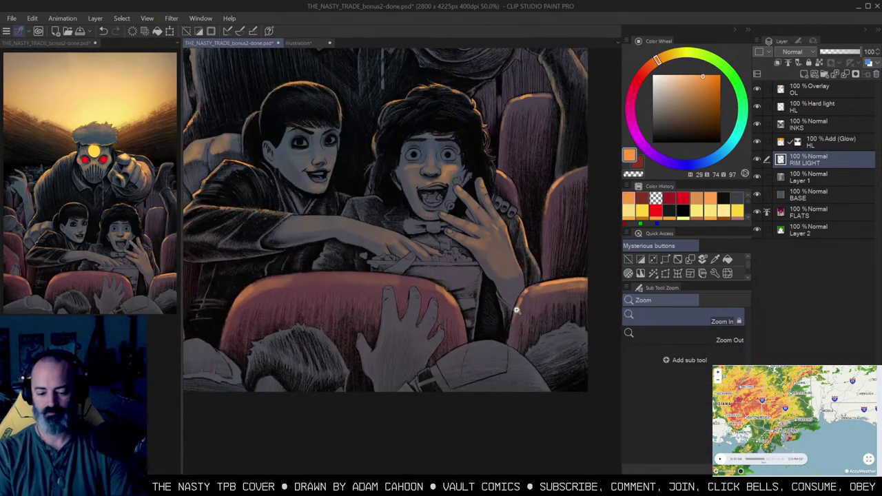
left_click(484, 211)
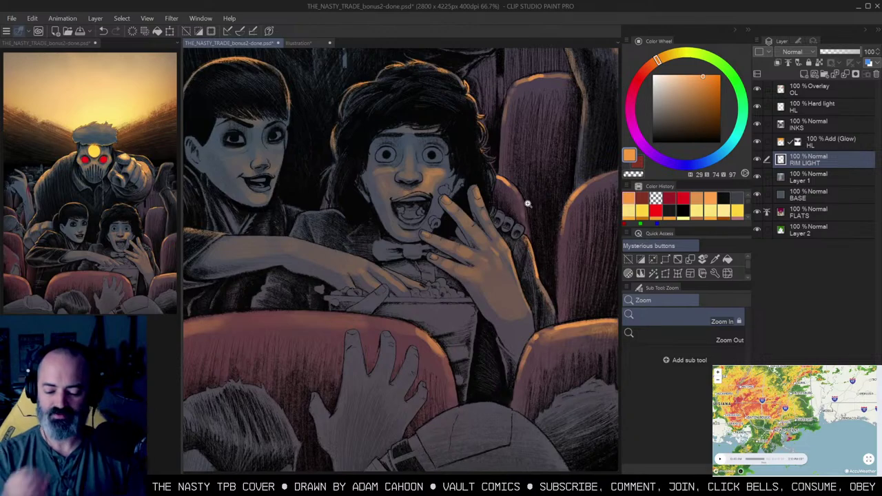
left_click(450, 262)
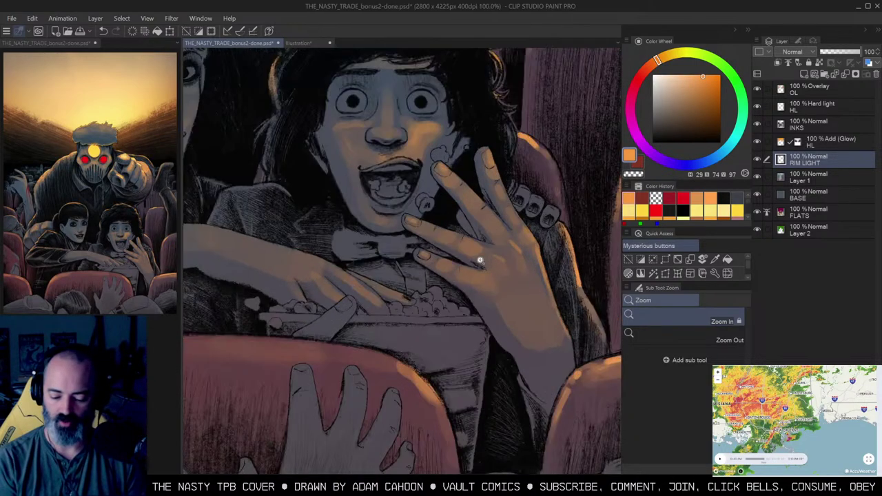
left_click_drag(440, 259, 488, 247)
key("w")
left_click(441, 230)
key("b")
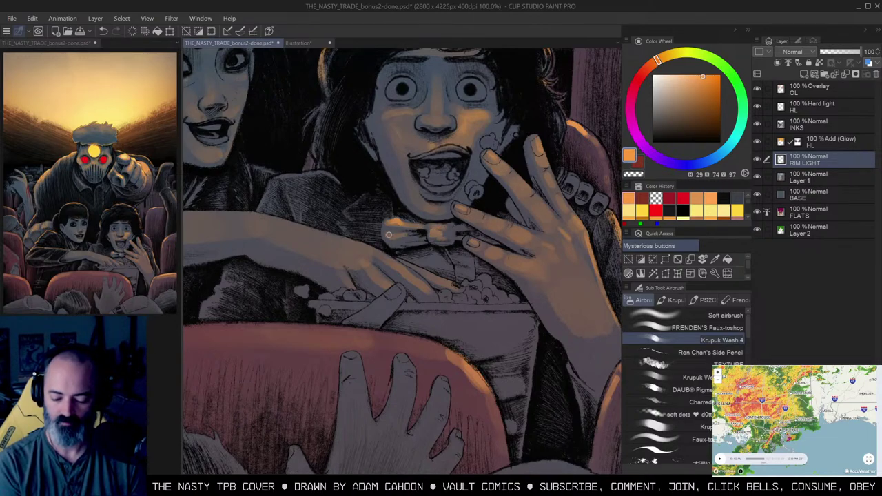
Step: Auto-select the seated man's shirt front and brush soft orange light below the bow tie
left_click(443, 236, "alt")
left_click(447, 234, "alt")
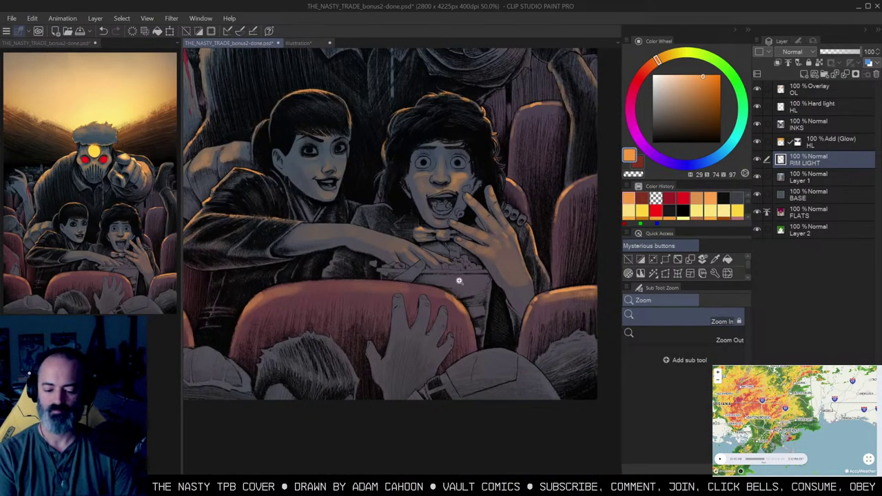
left_click(458, 281)
left_click(457, 256)
key("b")
key("w")
left_click(437, 211)
key("b")
left_click_drag(392, 191, 413, 204)
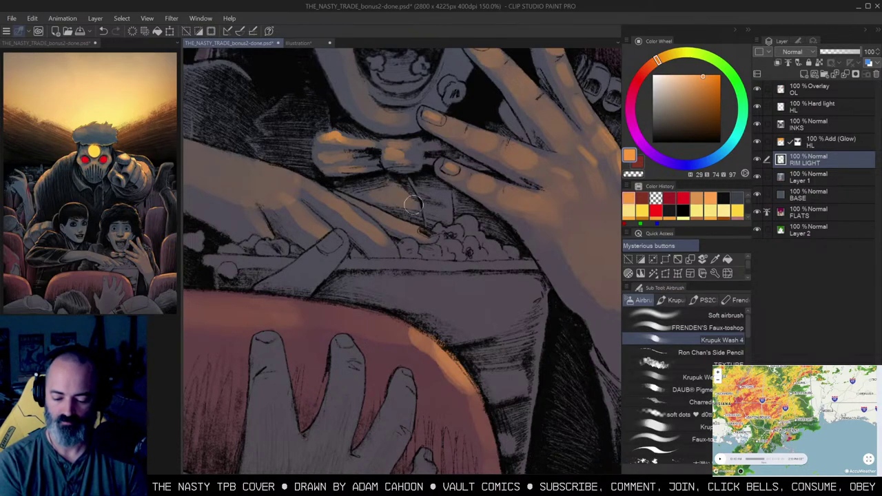
Step: Auto-select the popcorn and dab orange highlights on the kernels in and beside the bucket
key("w")
left_click(465, 234)
key("b")
key("c")
left_click_drag(473, 227, 472, 229)
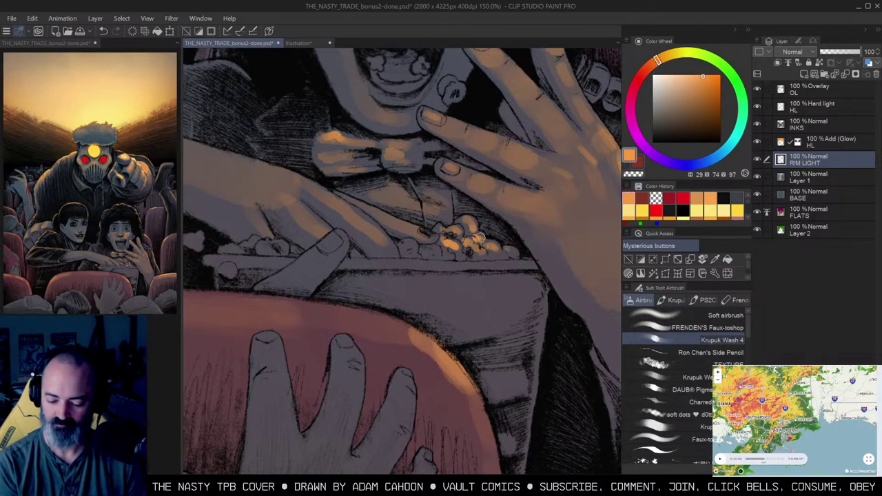
left_click_drag(319, 212, 410, 189)
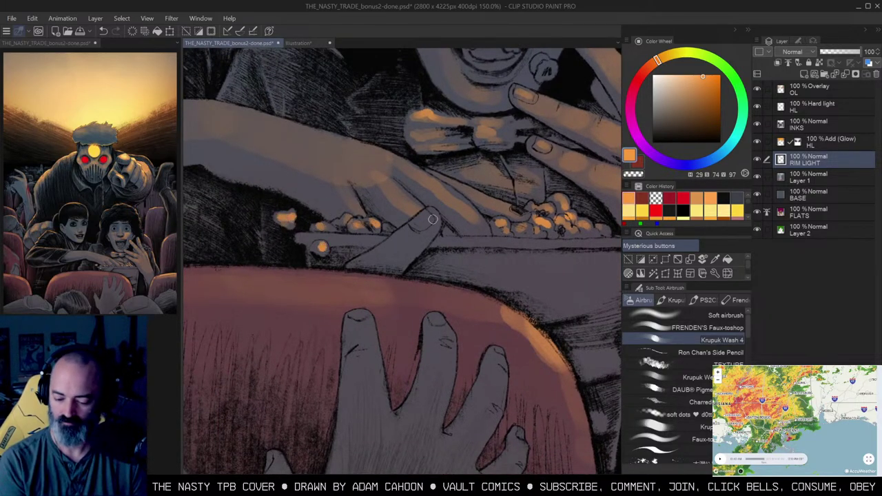
Step: Auto-select the thumb gripping the popcorn bucket and paint orange light along it
left_click(435, 260, "alt")
left_click(435, 260, "alt")
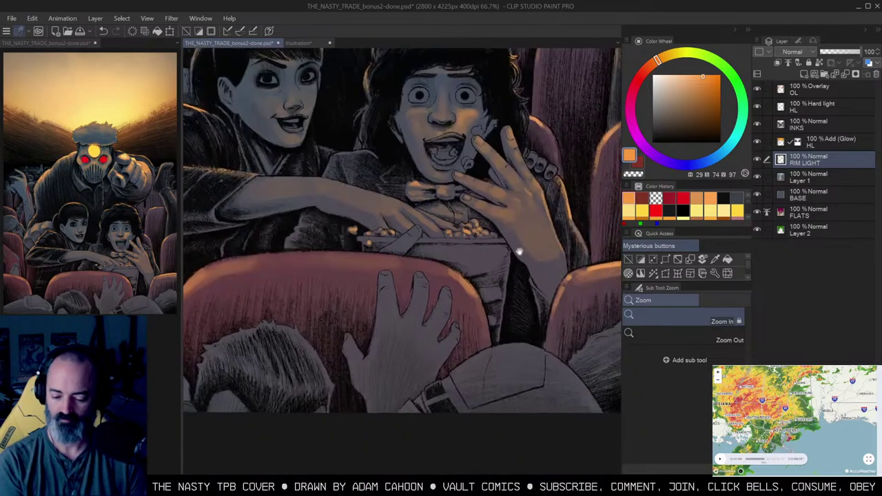
left_click(418, 246, "ctrl")
key("w")
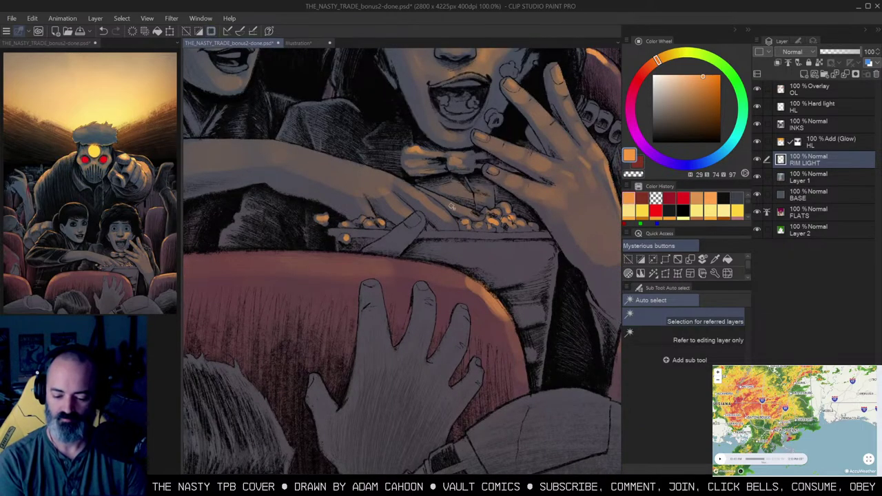
key("b")
left_click_drag(412, 219, 379, 247)
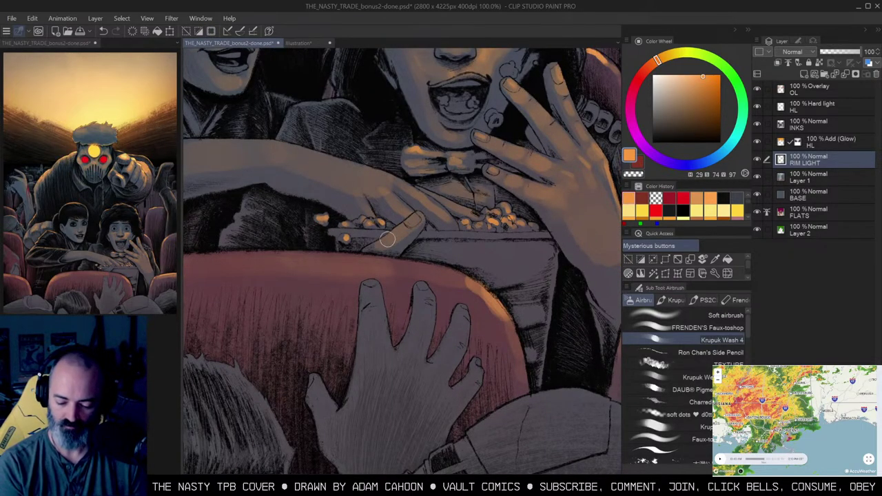
key("w")
key("b")
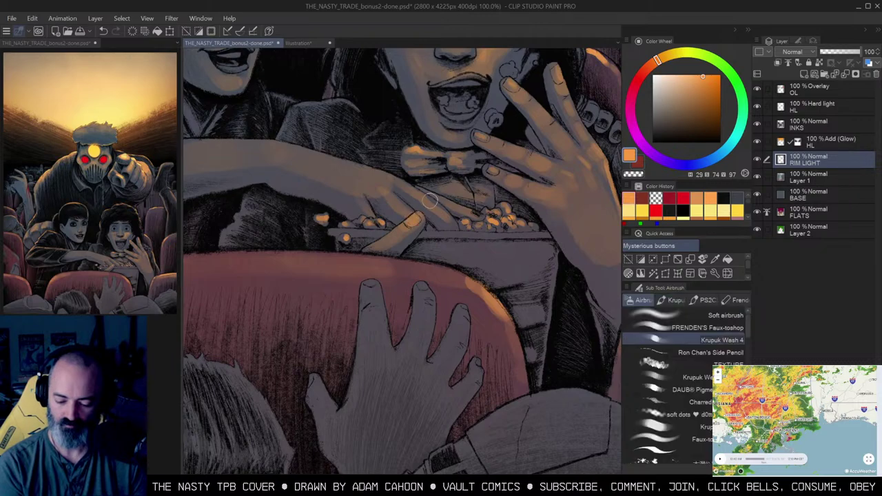
Step: Examine the rim light on the couple and across the whole cover
key("alt+space")
scroll(480, 220, "down", 4)
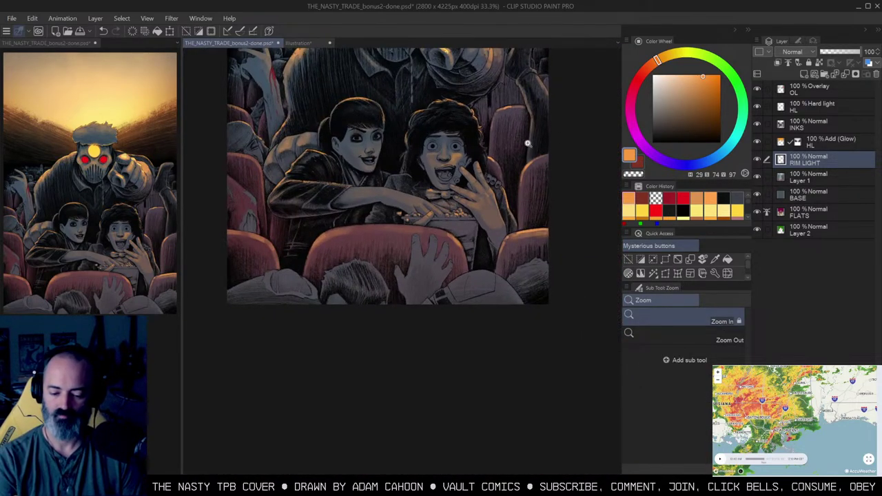
left_click_drag(504, 175, 546, 287)
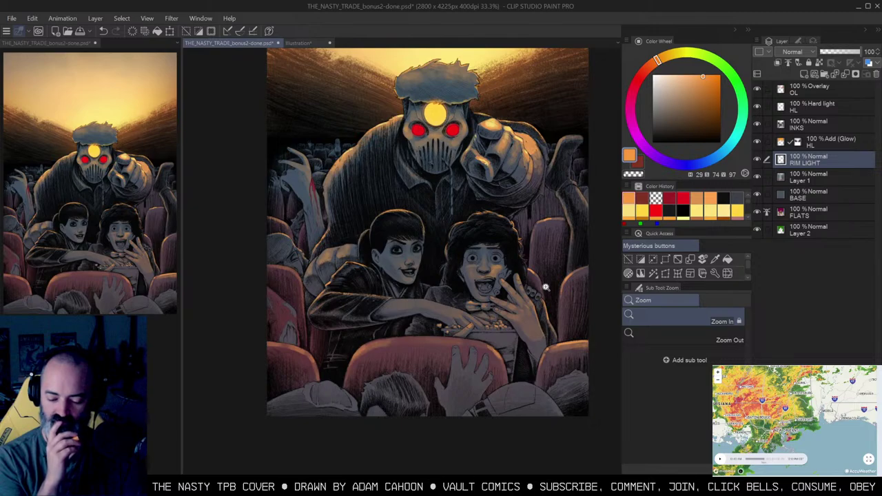
left_click(424, 309)
left_click(424, 308)
key("w")
key("b")
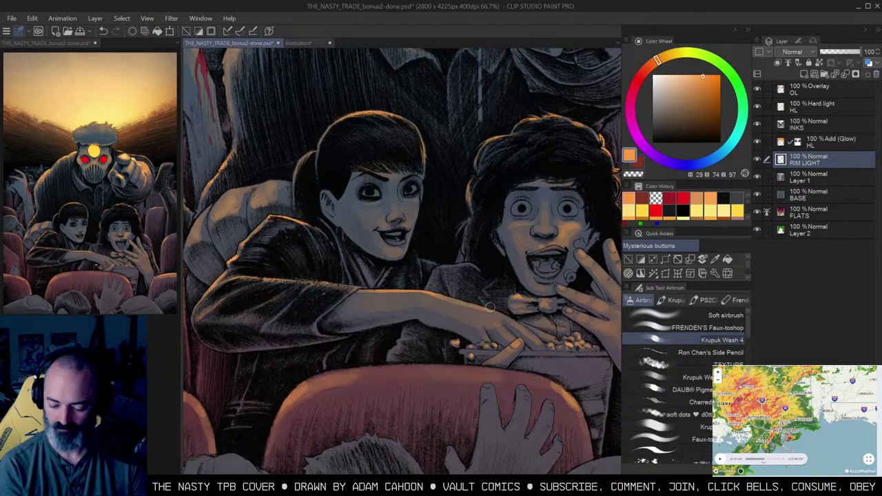
left_click_drag(532, 297, 490, 284)
left_click_drag(576, 245, 554, 239)
key("/")
left_click(564, 243, "alt")
left_click(564, 244, "alt")
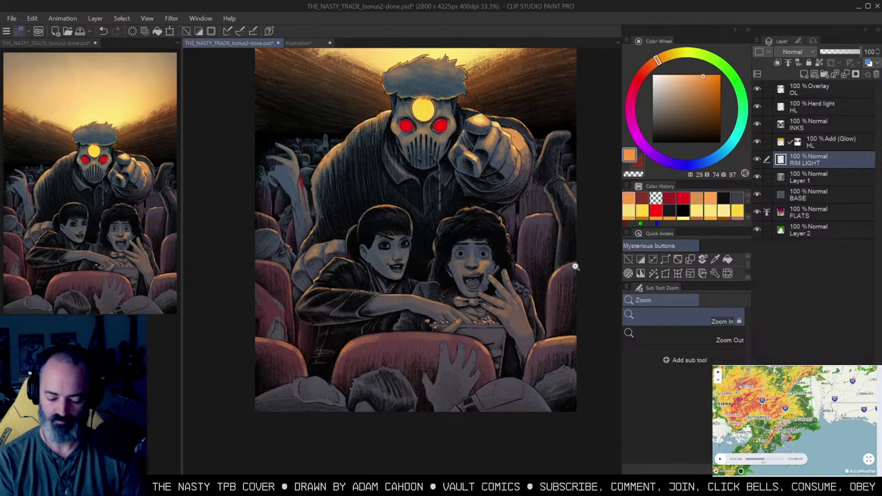
Step: Auto-select all the foreground audience heads, shoulders and the raised hand together, and check the selection with Quick Mask
key("w")
left_click(456, 389)
left_click_drag(472, 382, 478, 334)
left_click(372, 358, "shift")
left_click(348, 351, "shift")
left_click(328, 355, "shift")
left_click(520, 350, "shift")
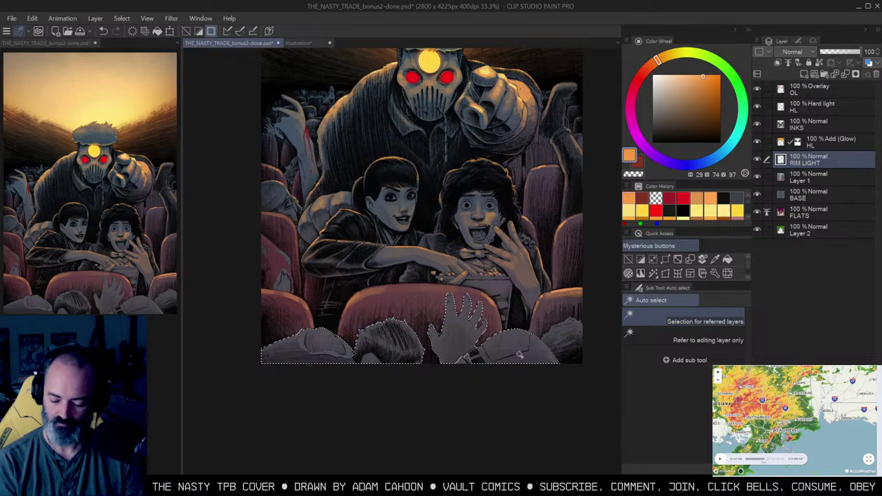
left_click(568, 343)
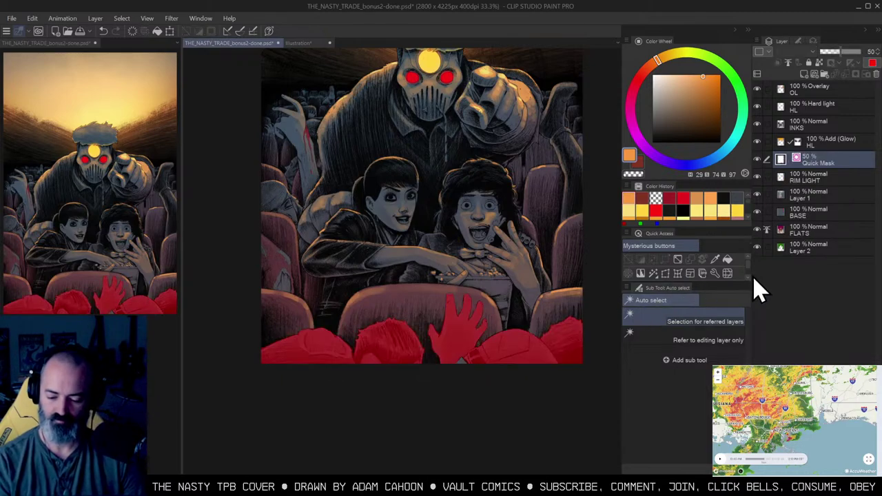
key("m")
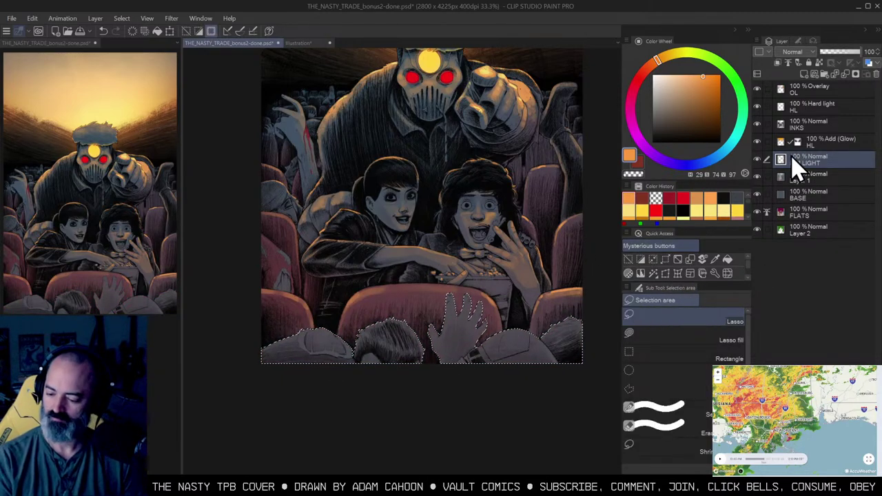
Step: On Layer 1, shift the selected foreground audience to hue -90, saturation 27 and luminosity -9
left_click(796, 176)
key("ctrl+u")
left_click(675, 173)
left_click(688, 147)
left_click_drag(688, 148, 704, 162)
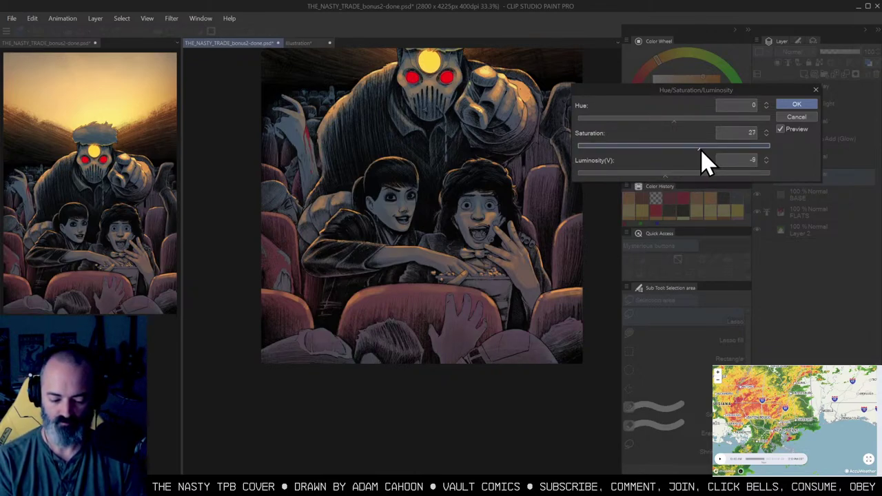
left_click(669, 123)
left_click_drag(674, 134, 668, 137)
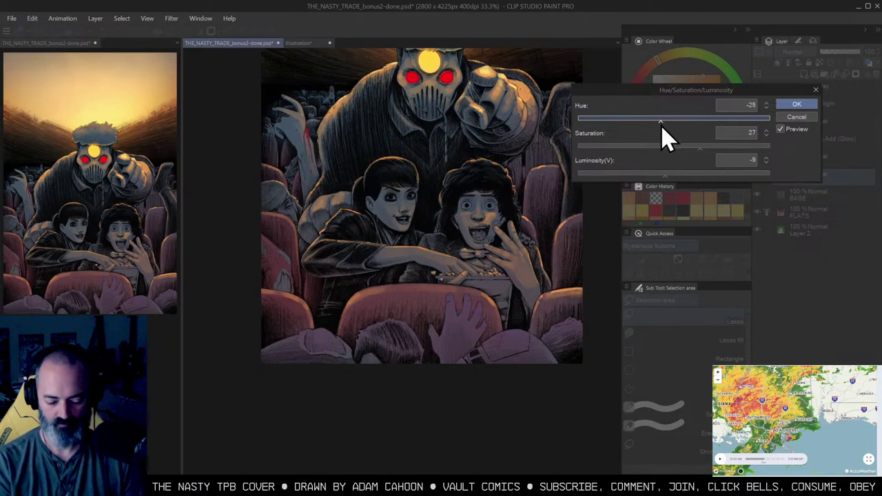
left_click_drag(657, 124, 636, 134)
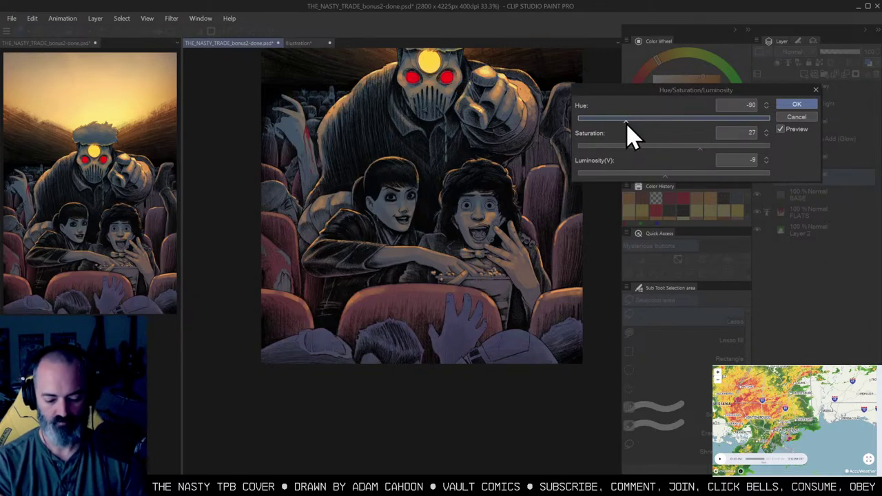
left_click(797, 104)
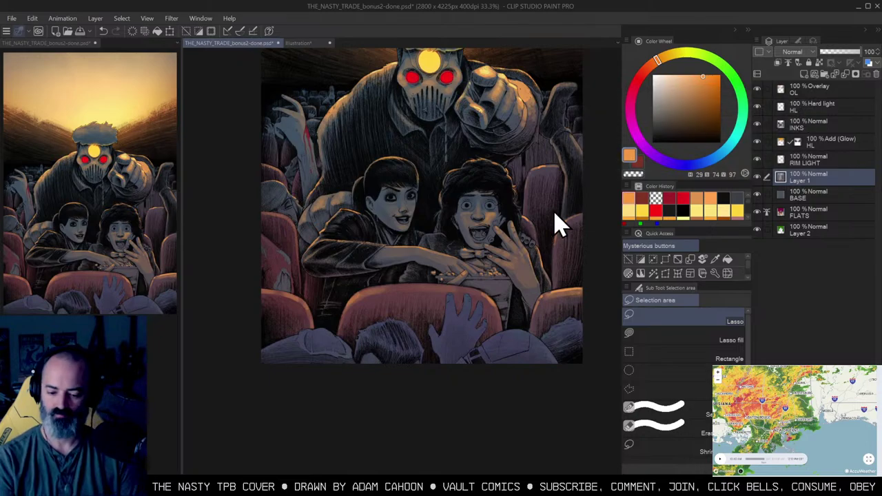
Step: Auto-select the foreground raised hand, hide the selection border, and choose the Krupuk Wash 4 brush
left_click(460, 330, "ctrl")
left_click_drag(473, 349, 469, 308)
left_click(460, 318, "ctrl")
key("w")
left_click(472, 276)
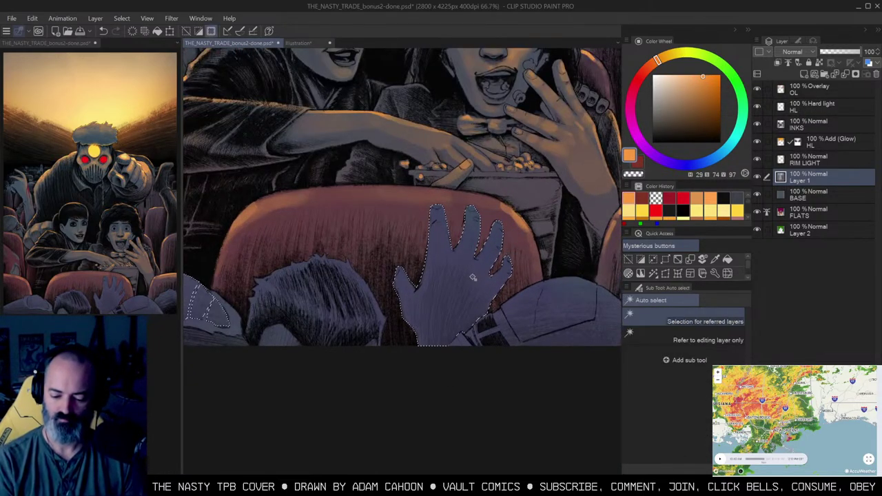
key("ctrl+d")
key("b")
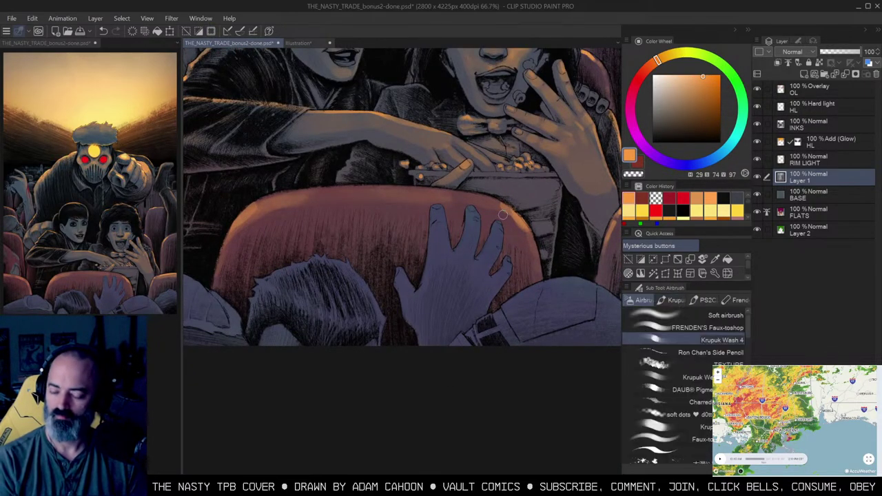
Step: On the RIM LIGHT layer, paint orange rim light on the fingertips and thumb of the foreground raised hand
scroll(513, 207, "up", 1)
left_click(792, 159)
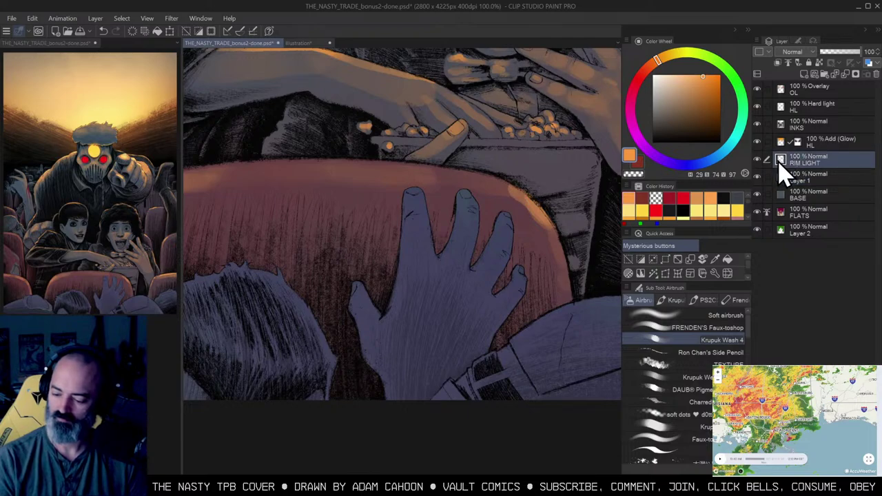
left_click_drag(413, 192, 418, 235)
mouse_move(466, 192)
left_mouse_down()
mouse_move(467, 245)
mouse_move(508, 213)
mouse_move(501, 253)
left_mouse_up()
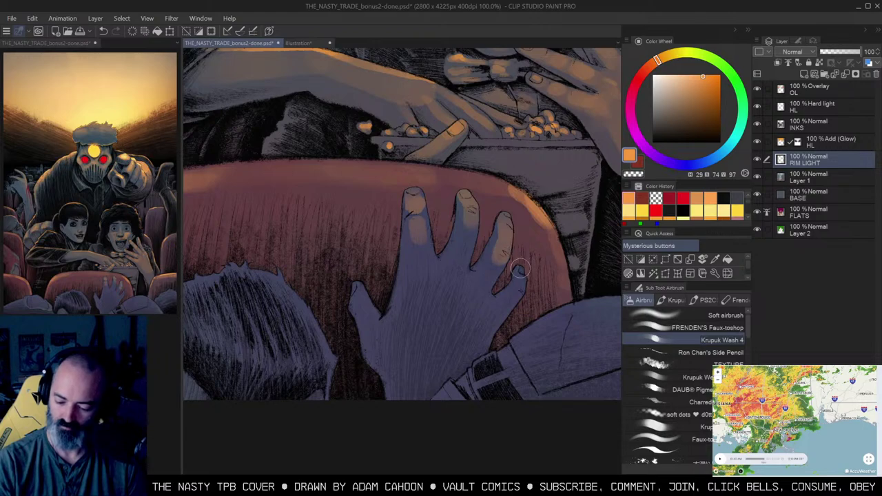
left_click_drag(522, 288, 492, 211)
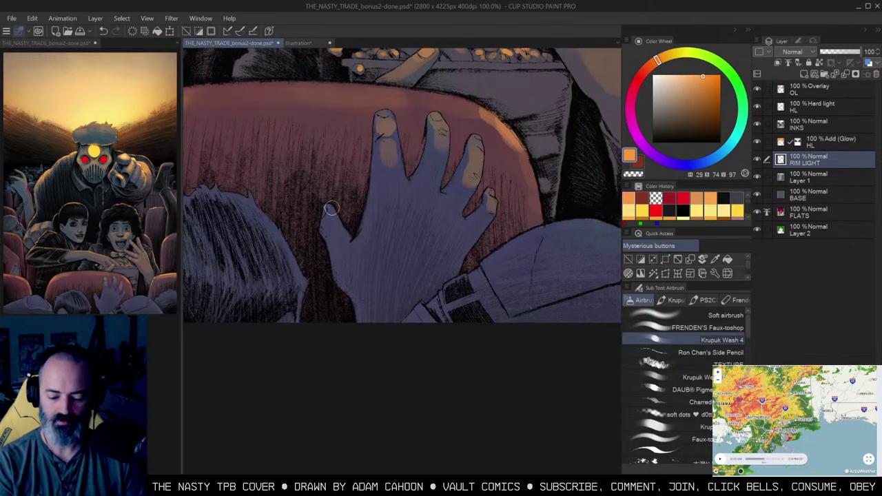
left_click_drag(570, 165, 516, 147)
Step: Auto-select the exposed wrist beside the raised hand's watch and paint orange rim light on it
key("w")
left_click(411, 283)
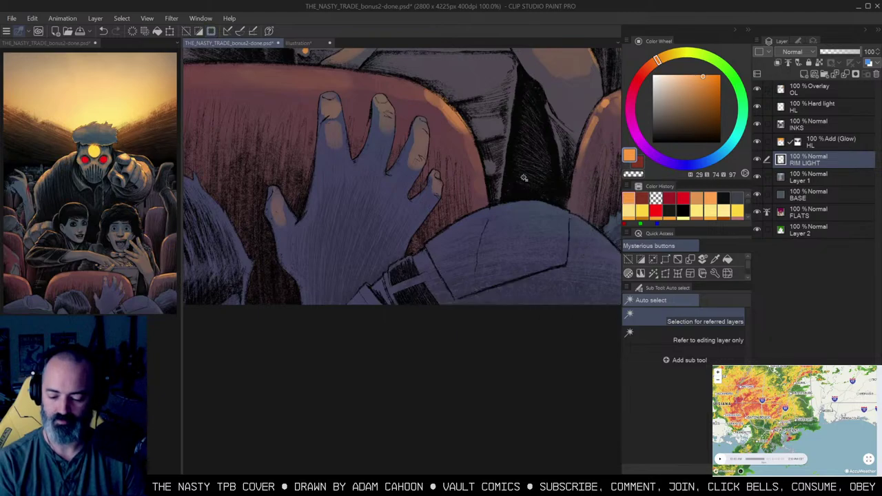
key("b")
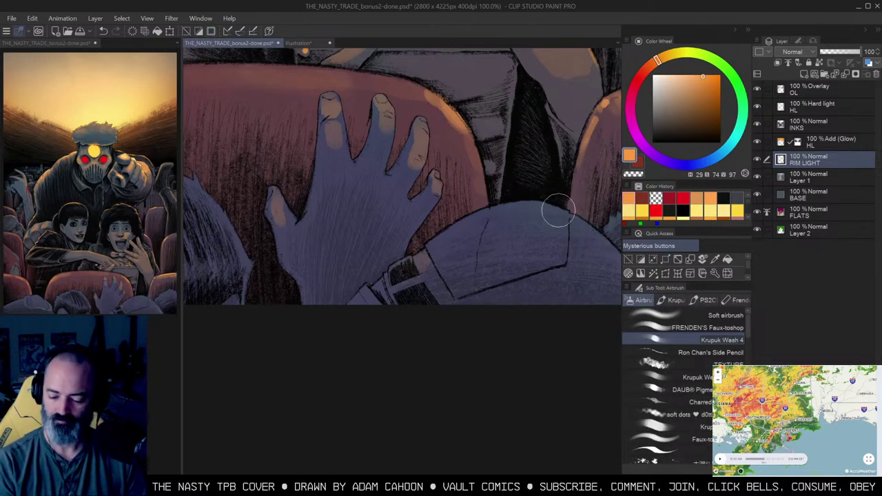
Step: Auto-select the foreground shoulder beside the raised hand, hide the selection border, and brush orange rim light along its upper edge
key("w")
left_click(496, 221)
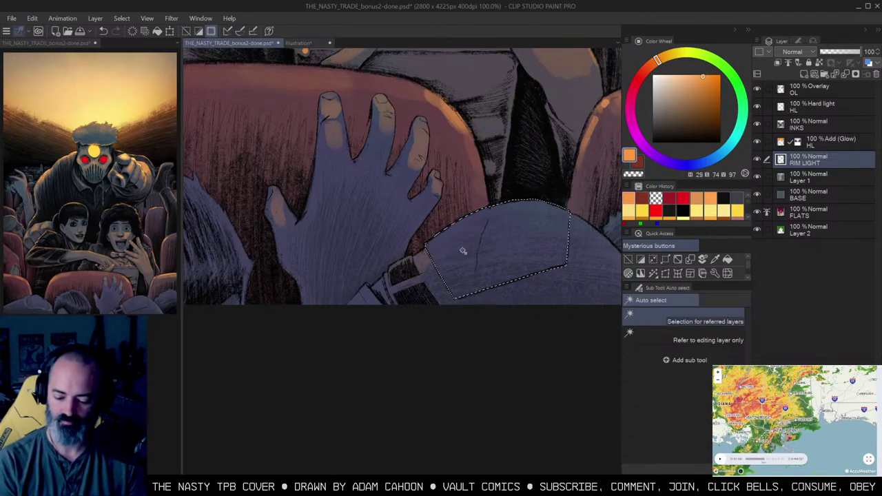
left_click_drag(584, 254, 516, 234)
left_click(513, 242, "alt")
key("ctrl+h")
key("b")
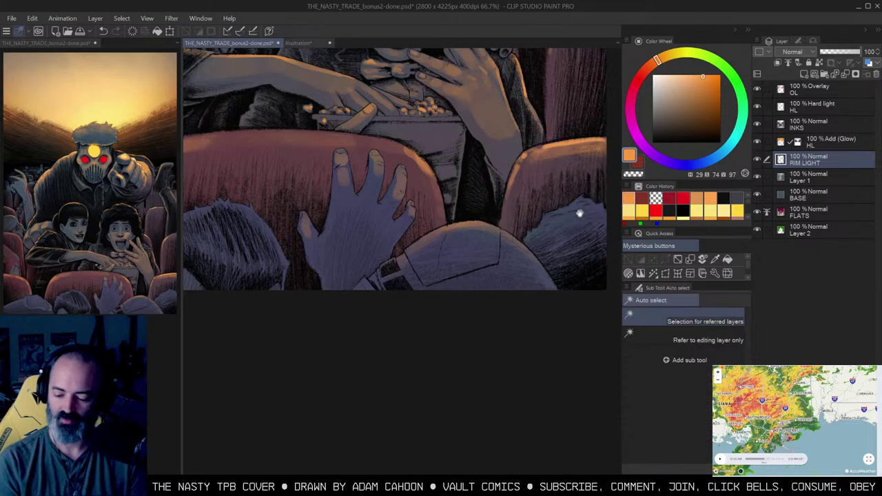
Step: Brush orange rim light along the spiky hair of the foreground head beside the raised hand
left_click_drag(579, 212, 528, 214)
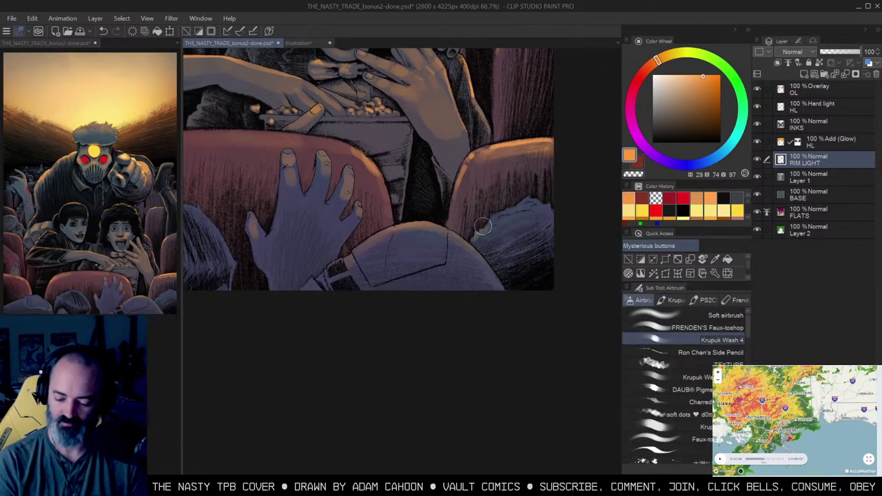
mouse_move(479, 210)
left_mouse_down()
mouse_move(556, 238)
mouse_move(603, 239)
left_mouse_up()
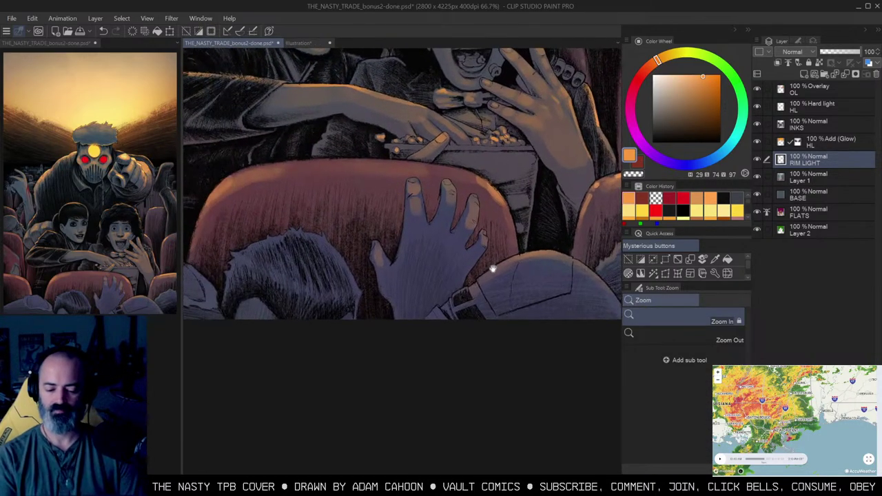
left_click_drag(337, 285, 475, 250)
mouse_move(368, 236)
left_mouse_down()
mouse_move(369, 215)
mouse_move(395, 197)
mouse_move(450, 187)
mouse_move(428, 194)
mouse_move(492, 236)
mouse_move(453, 200)
mouse_move(394, 195)
mouse_move(404, 190)
mouse_move(452, 197)
mouse_move(491, 237)
left_mouse_up()
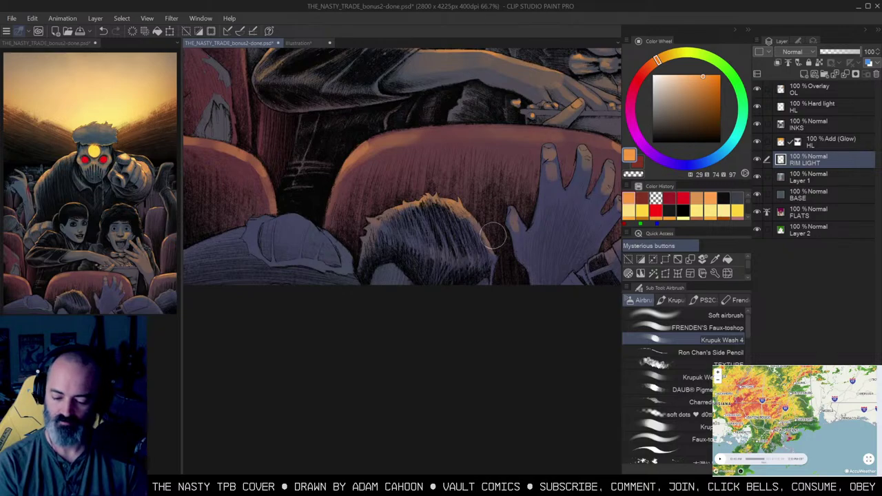
Step: Auto-select the rounded head shape next to the spiky-haired head and brush orange rim light along its upper edge
left_click_drag(491, 243, 574, 239)
key("w")
left_click_drag(375, 204, 406, 201)
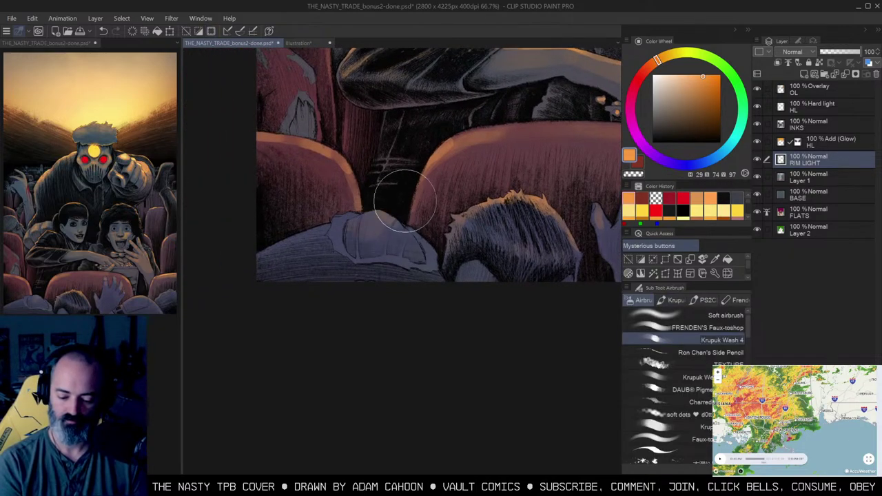
key("w")
left_click(336, 223)
key("b")
mouse_move(339, 216)
left_mouse_down()
mouse_move(412, 200)
mouse_move(441, 214)
left_mouse_up()
Step: Auto-select the foreground shoulder in the cover's lower-left corner and brush orange rim light along its upper edge
key("w")
left_click(297, 245)
key("b")
left_click_drag(264, 229, 294, 220)
Step: Examine the lighting across the whole cover and on the masked figure
scroll(490, 210, "down", 2)
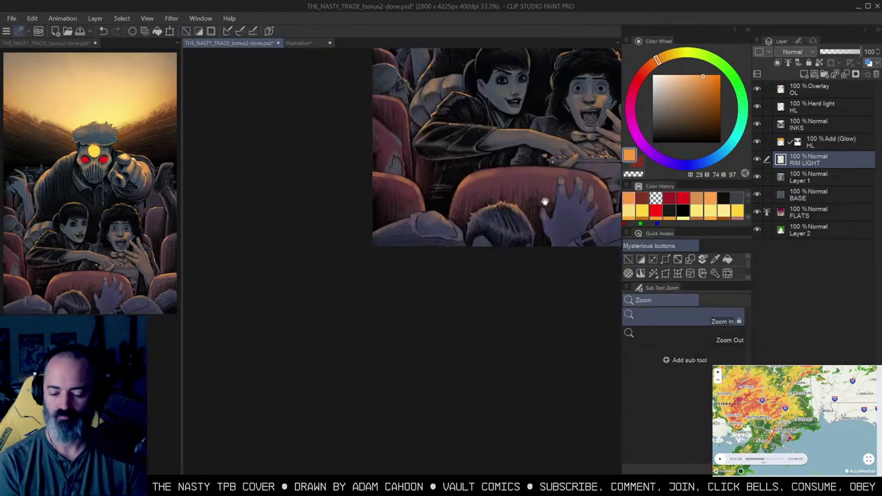
left_click_drag(546, 201, 385, 286)
left_click(467, 266, "alt")
left_click_drag(507, 230, 511, 310)
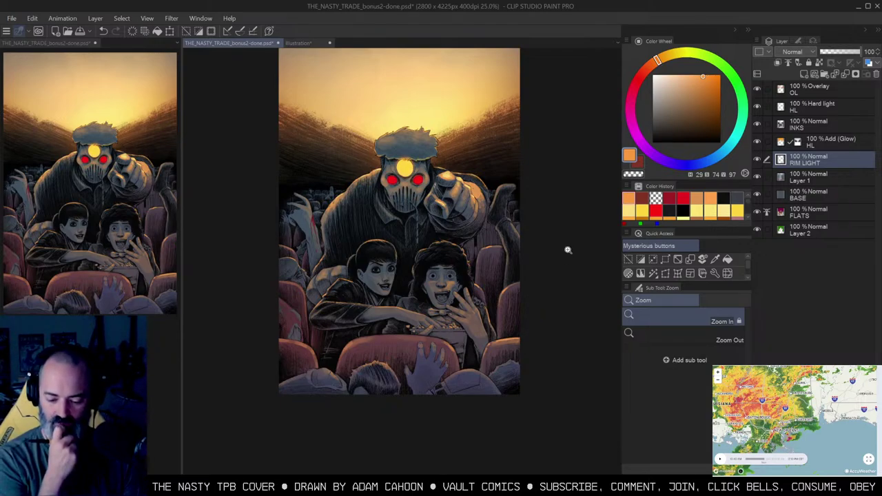
left_click(440, 177)
mouse_move(440, 178)
left_mouse_down()
mouse_move(462, 219)
mouse_move(498, 206)
left_mouse_up()
left_click(463, 217)
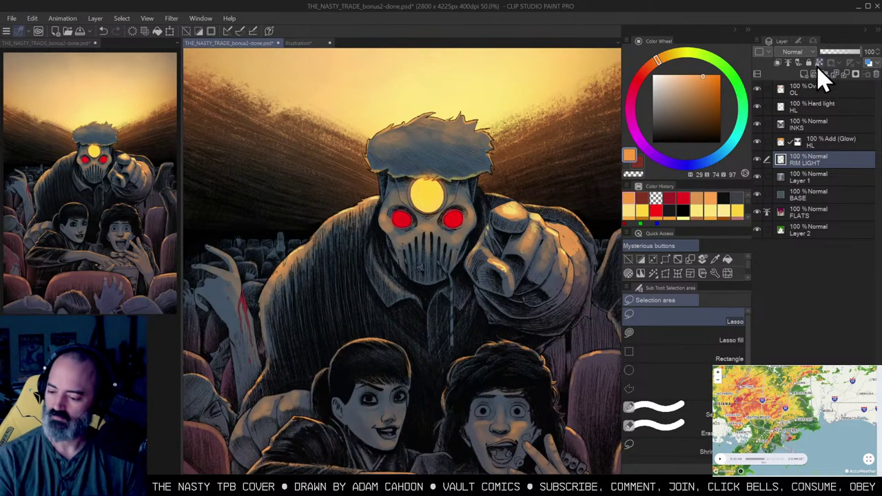
Step: Add a Hard light layer named HL above RIM LIGHT and choose the Soft airbrush with a muted red (H 15, S 57, V 71)
left_click(814, 74)
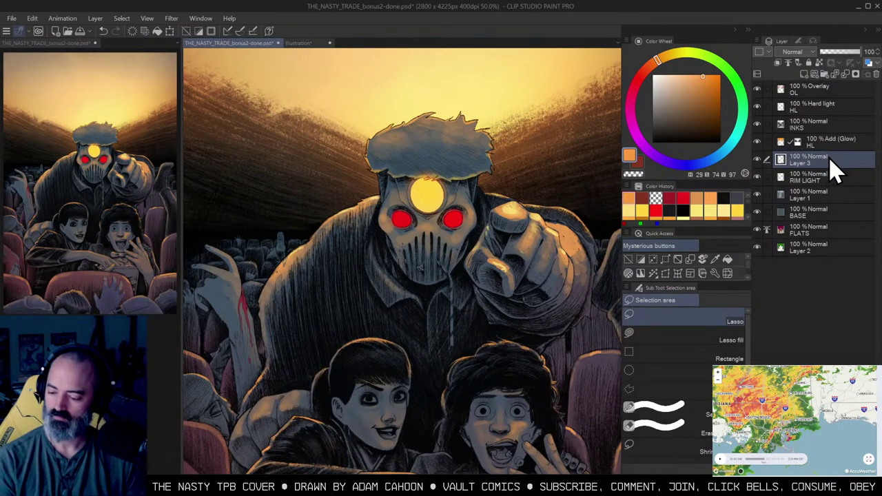
key("ctrl+z")
key("F2")
key("b")
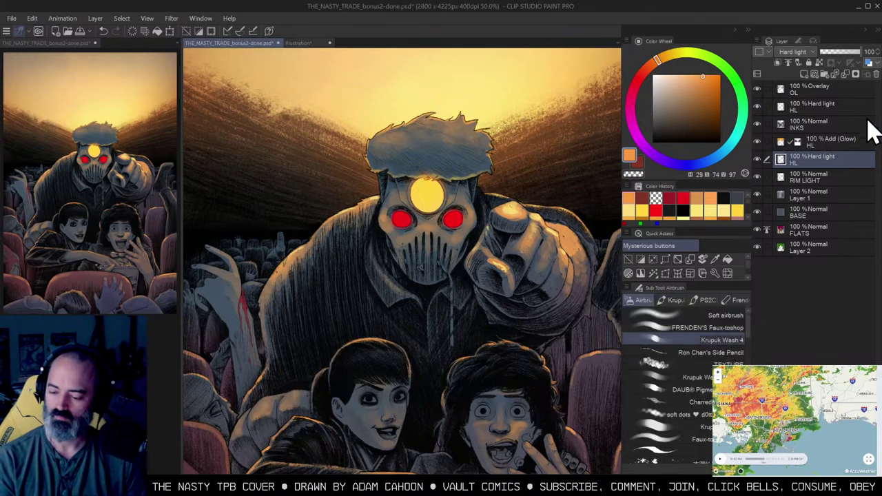
left_click(690, 95)
left_click_drag(661, 71, 651, 73)
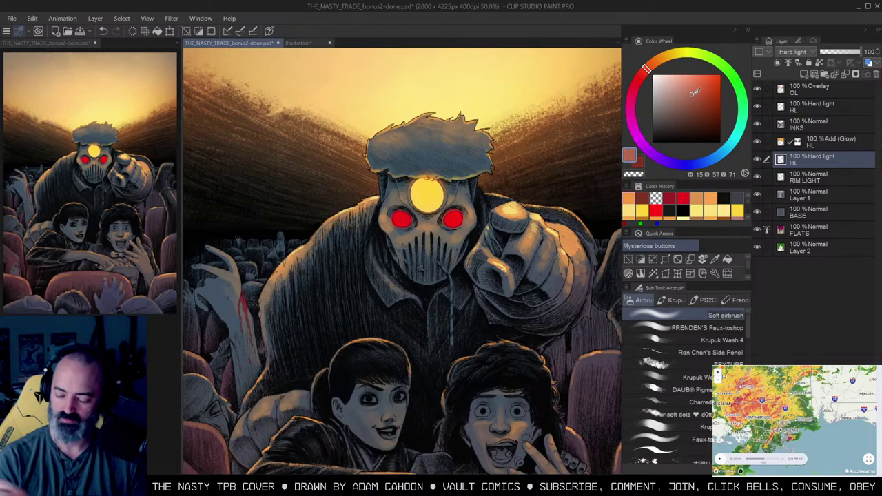
Step: Move the new HL layer above the Add (Glow) layer and softly airbrush the muted red over the masked figure's hair
mouse_move(418, 141)
left_mouse_down()
mouse_move(433, 113)
mouse_move(435, 144)
mouse_move(435, 100)
left_mouse_up()
left_click_drag(803, 164, 811, 141)
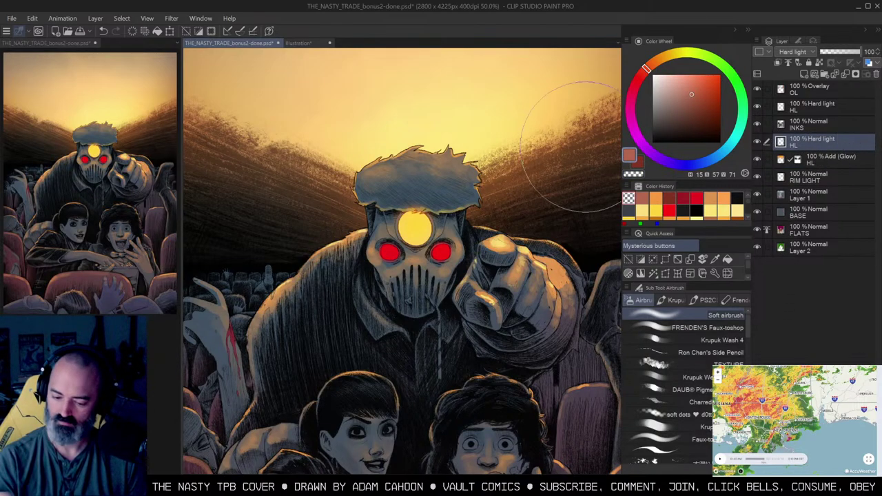
left_click_drag(400, 131, 448, 100)
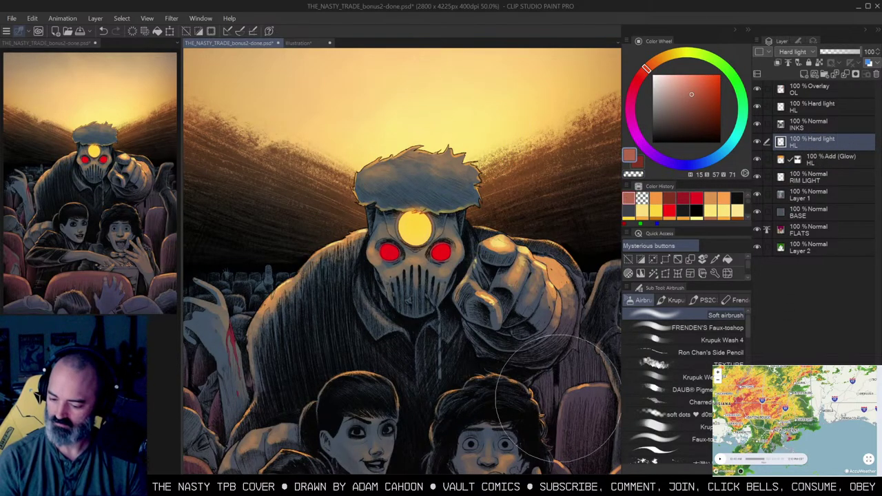
mouse_move(448, 165)
left_mouse_down()
mouse_move(324, 235)
mouse_move(524, 118)
left_mouse_up()
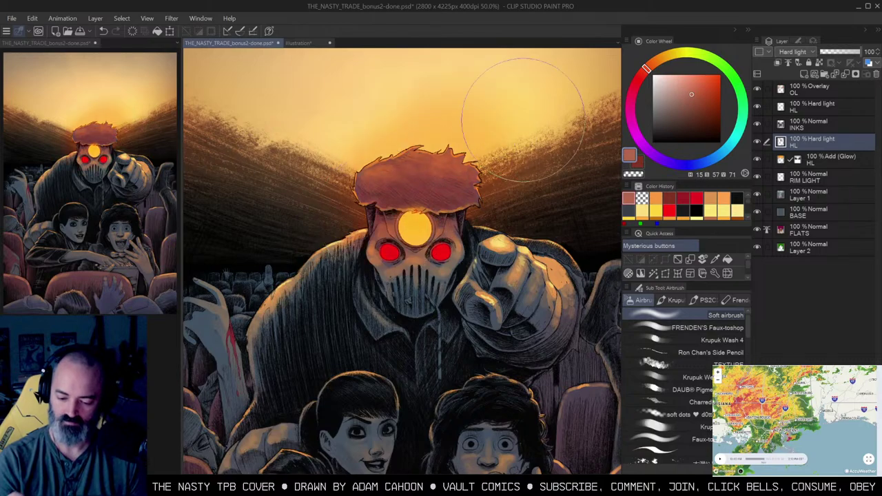
key("ctrl+z")
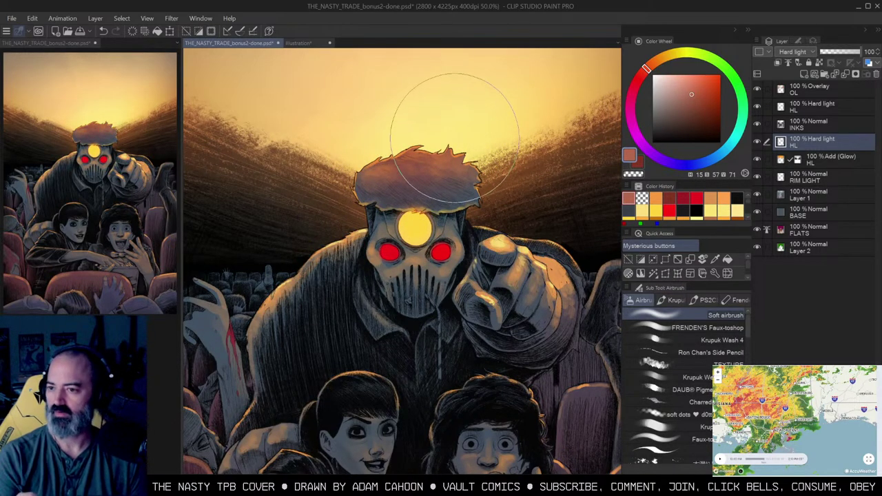
left_click_drag(489, 138, 499, 136)
mouse_move(486, 193)
left_mouse_down()
mouse_move(467, 152)
mouse_move(442, 138)
mouse_move(372, 138)
left_mouse_up()
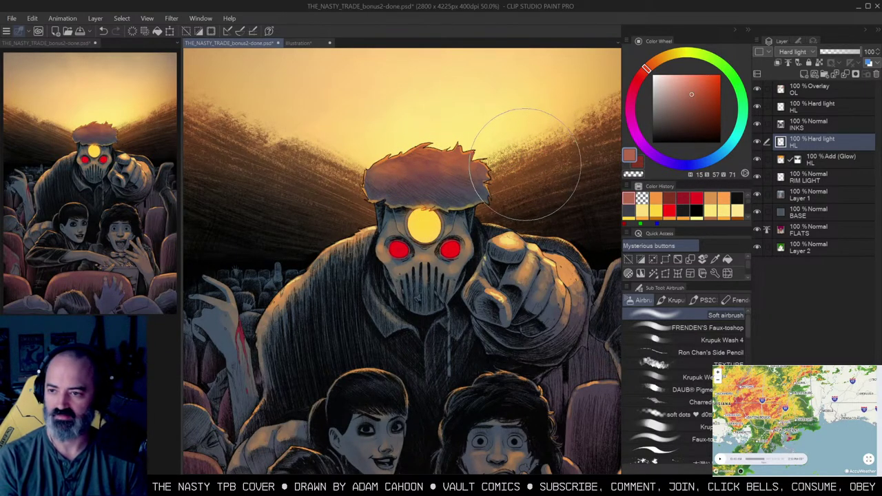
Step: Reduce the airbrush size, auto-select the masked figure's face mask, and check the selection with Quick Mask
key("bracketleft")
key("bracketleft")
key("bracketleft")
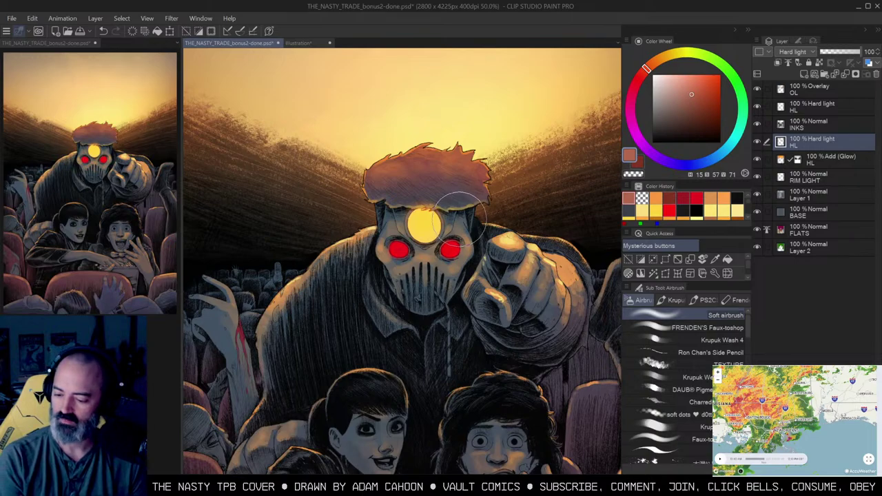
key("ctrl+space")
mouse_move(473, 225)
left_mouse_down()
mouse_move(488, 213)
mouse_move(502, 234)
left_mouse_up()
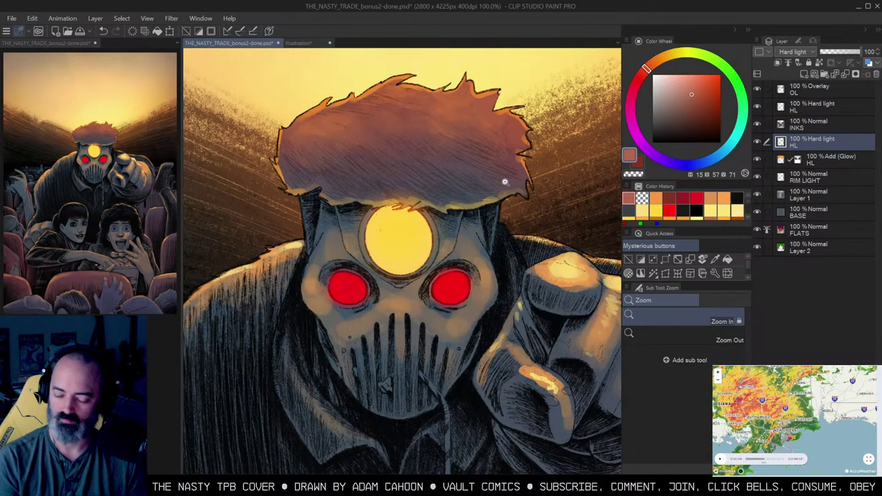
key("w")
left_click(454, 244)
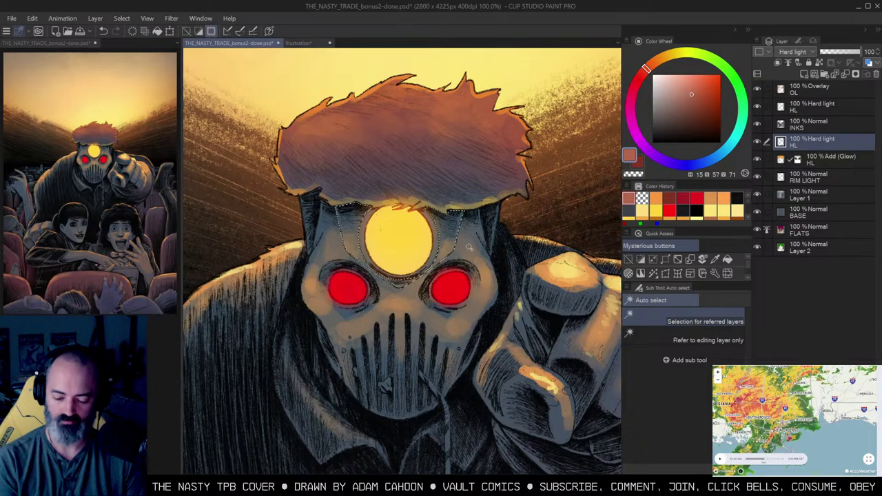
key("q")
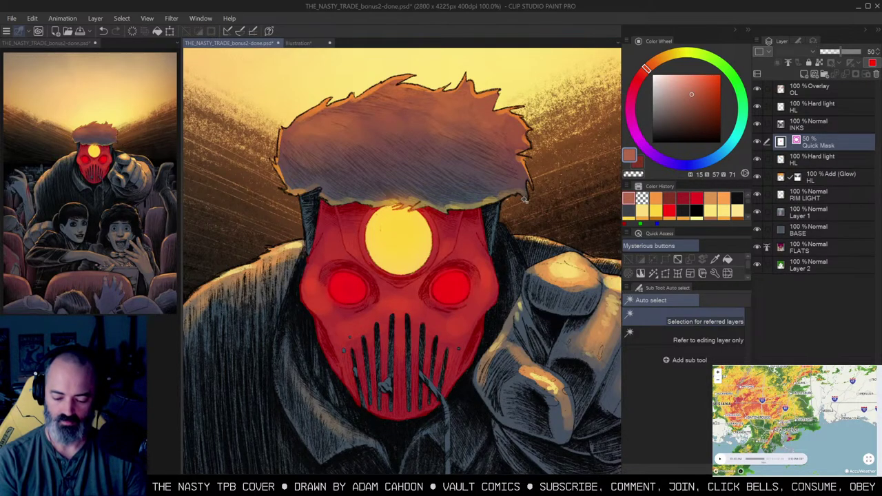
key("ctrl+m")
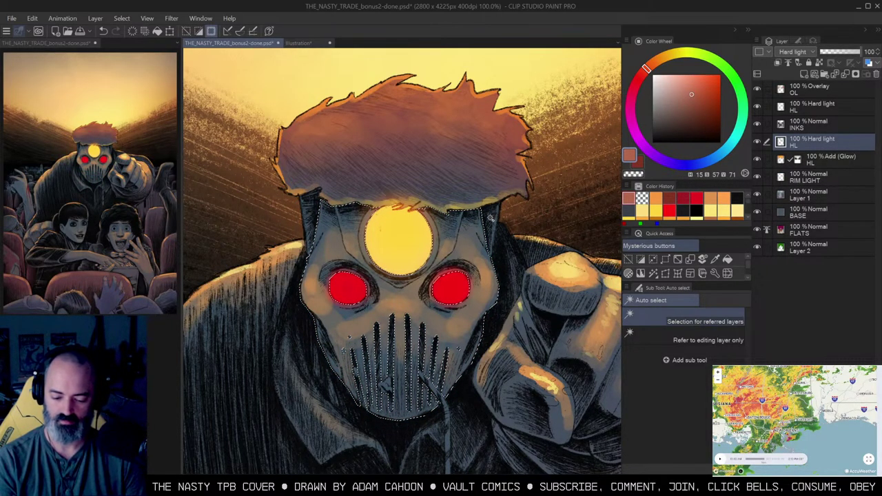
key("ctrl+d")
key("b")
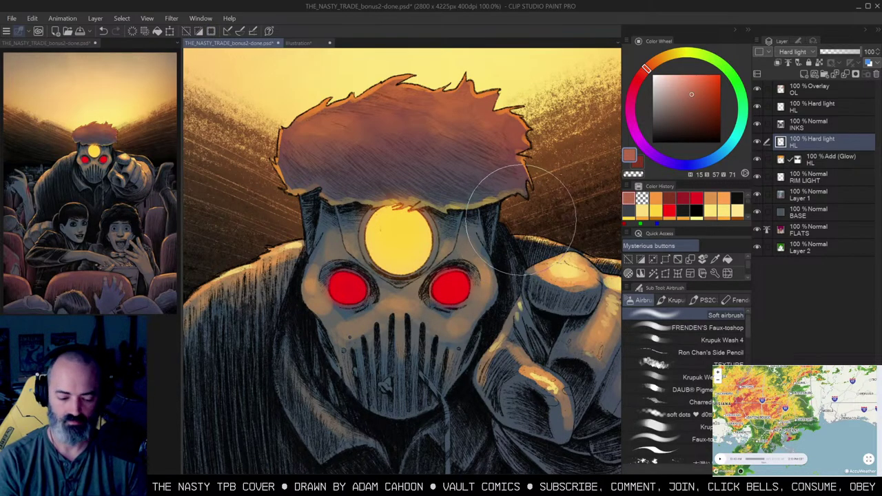
left_click_drag(520, 219, 548, 198)
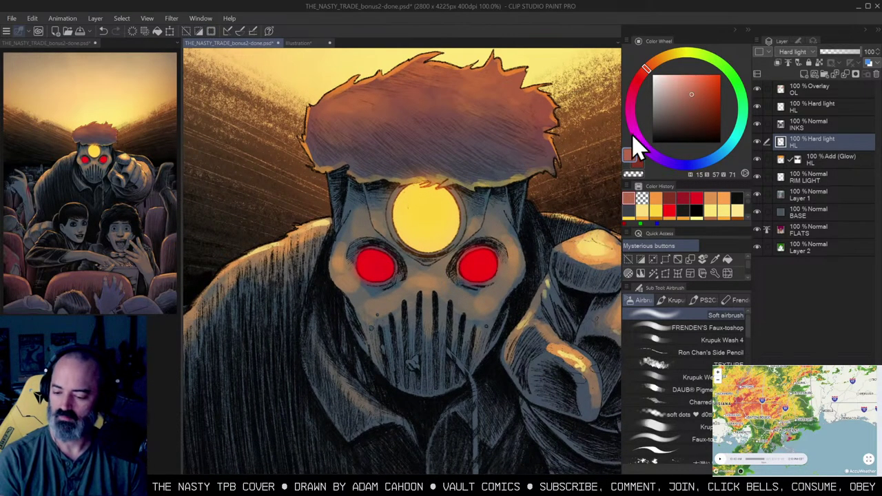
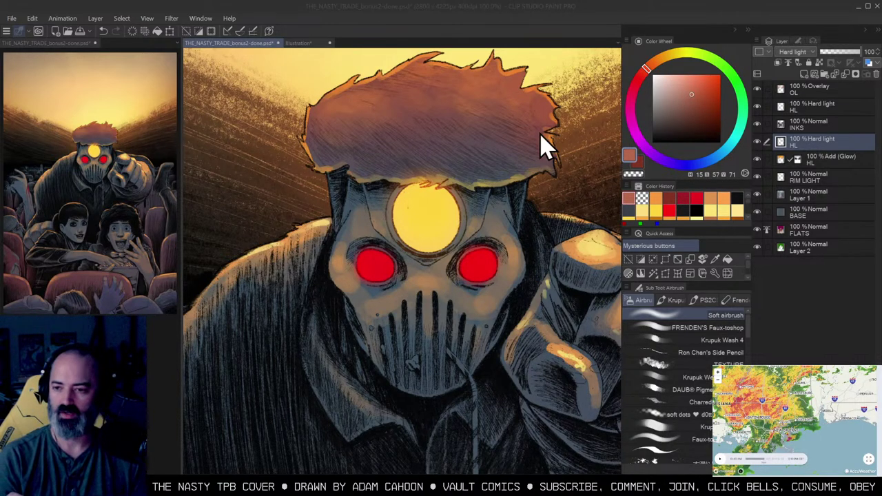
Step: Brush a warm grey (H 15, S 12, V 60) on the mask's forehead with a smaller Krupuk Wash 4 brush
left_click(508, 162)
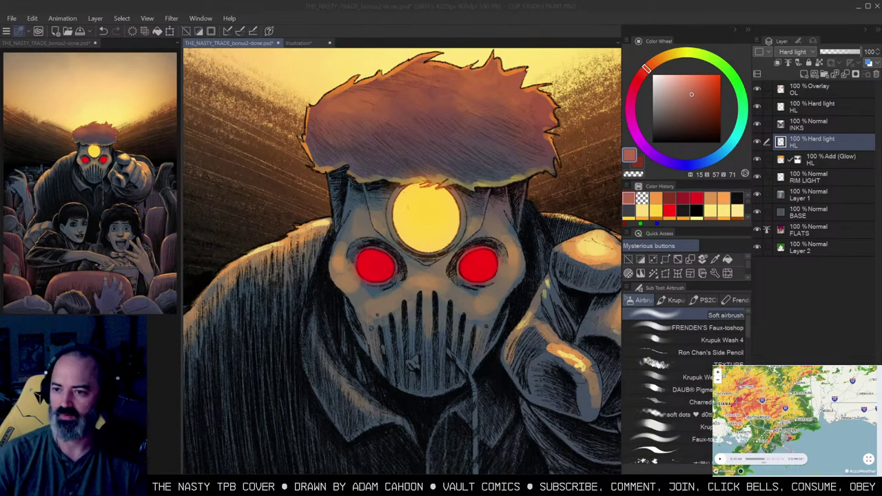
left_click(491, 197)
key("ctrl+space")
left_click_drag(504, 196, 483, 172)
left_click_drag(437, 198, 460, 221)
left_click(663, 103)
key("b")
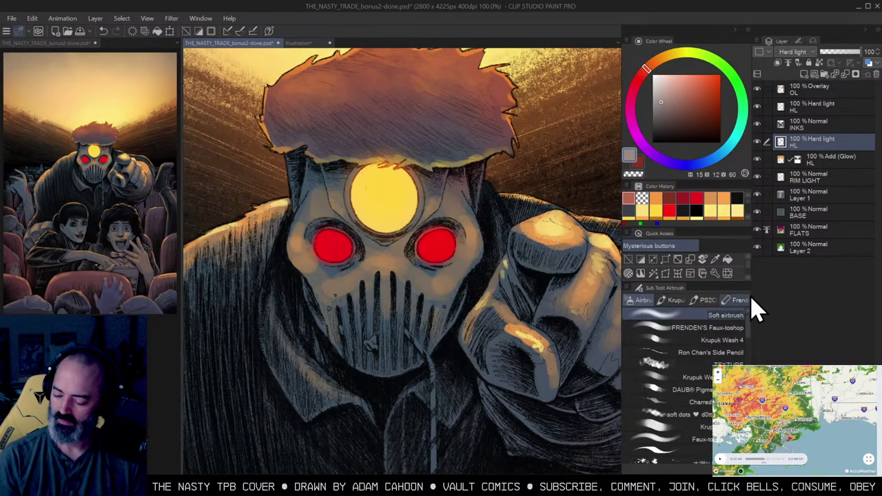
left_click(736, 342)
key("bracketleft")
key("bracketleft")
key("bracketleft")
key("bracketleft")
key("bracketleft")
key("bracketleft")
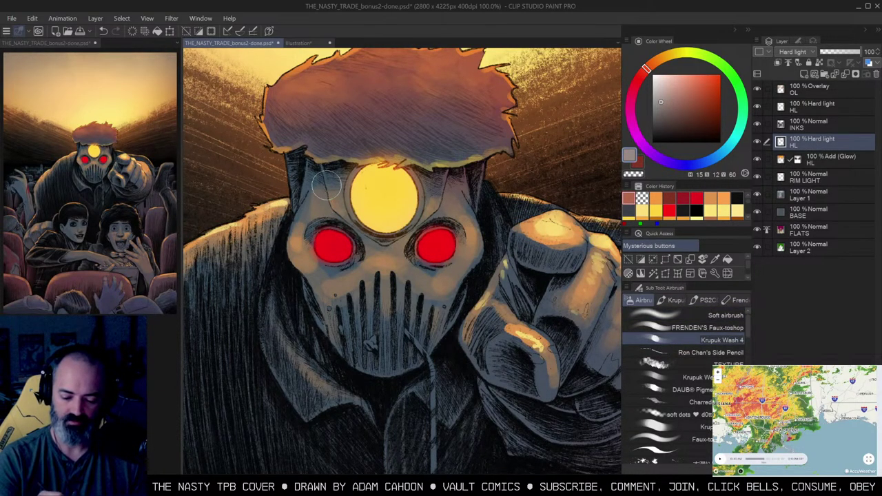
left_click_drag(327, 197, 338, 186)
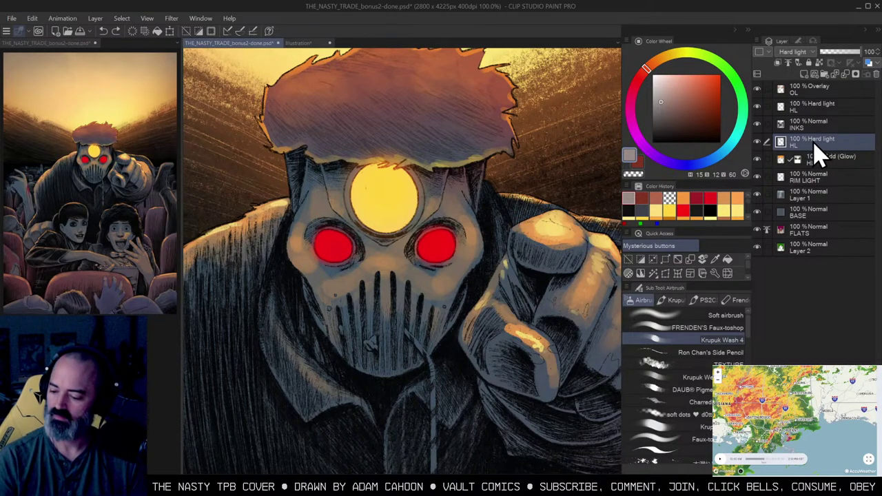
Step: Add a layer above Layer 1 and brush a muted grey (H 15, S 8, V 55) over the mask's brow and cheek
left_click(808, 197)
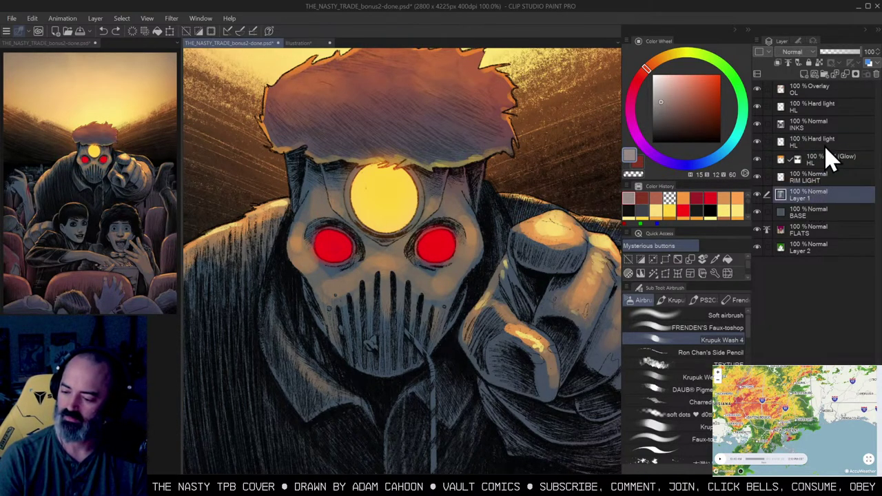
left_click(805, 74)
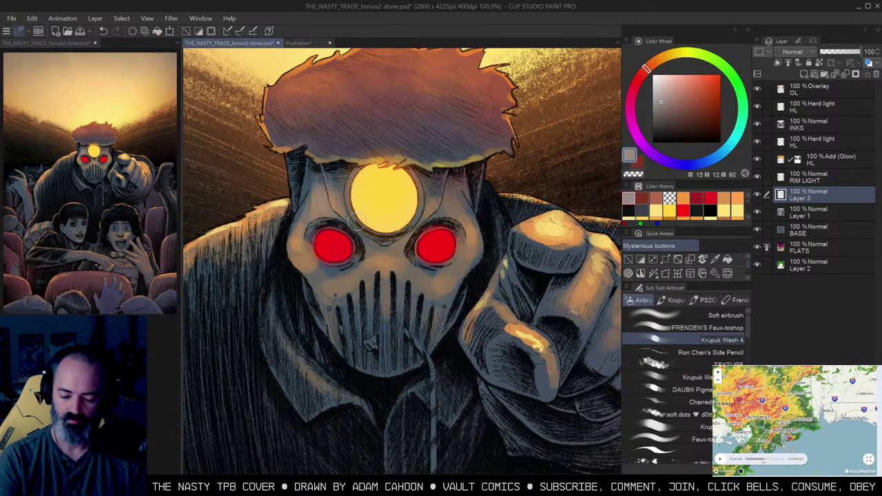
left_click(659, 102)
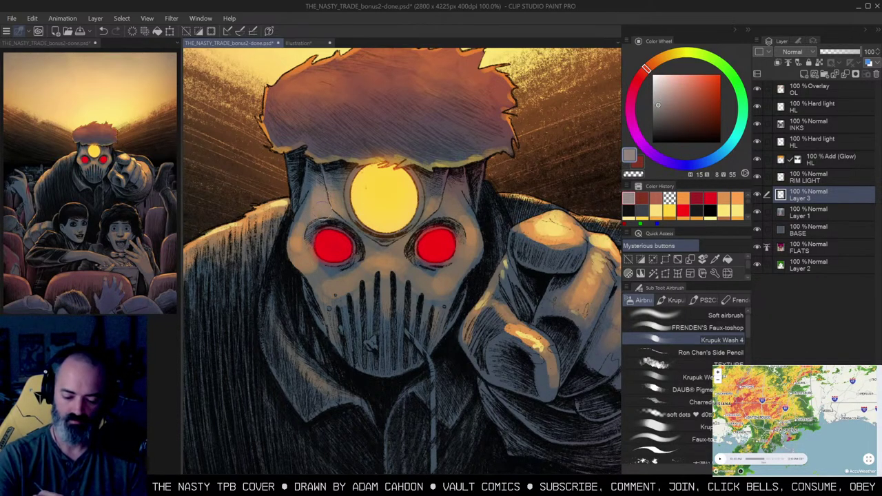
left_click_drag(329, 215, 336, 221)
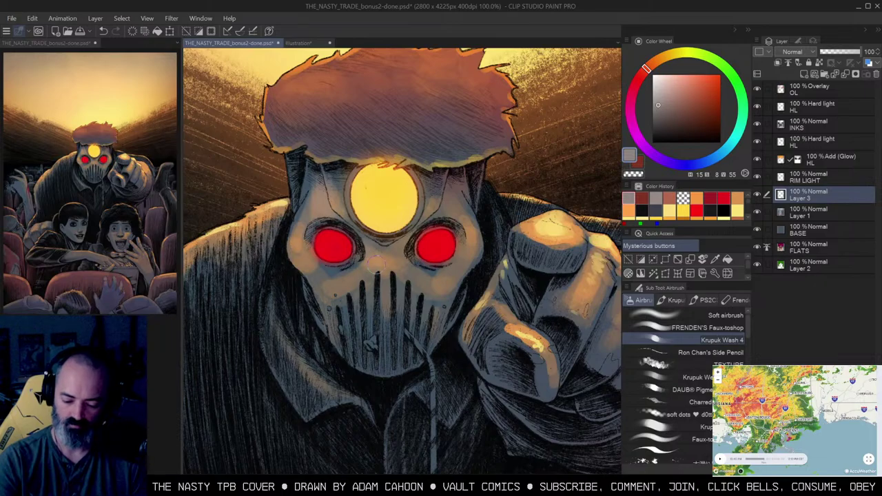
mouse_move(359, 266)
left_mouse_down()
mouse_move(340, 280)
mouse_move(397, 261)
mouse_move(347, 285)
mouse_move(308, 266)
mouse_move(327, 281)
left_mouse_up()
Step: Brush the same muted grey around the mask's eye nearest the pointing hand and check the face at a smaller scale
key("ctrl+space")
left_click(405, 259, "alt")
left_click(413, 259, "alt")
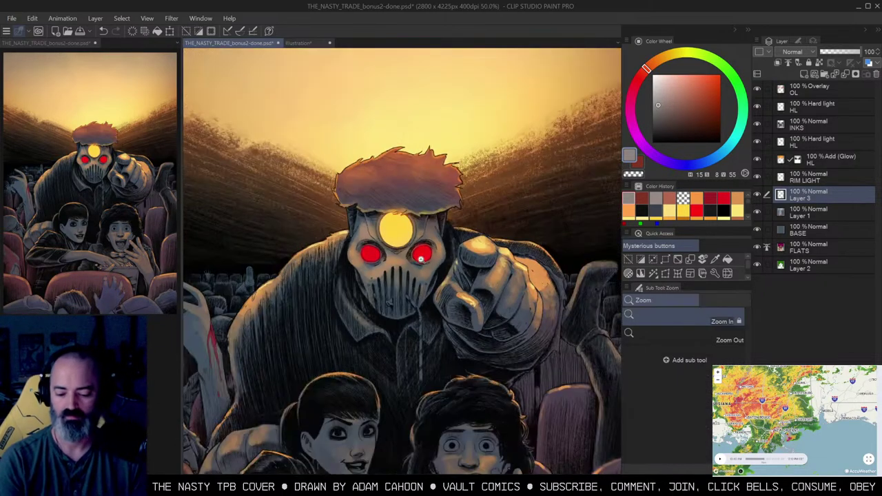
left_click(420, 264)
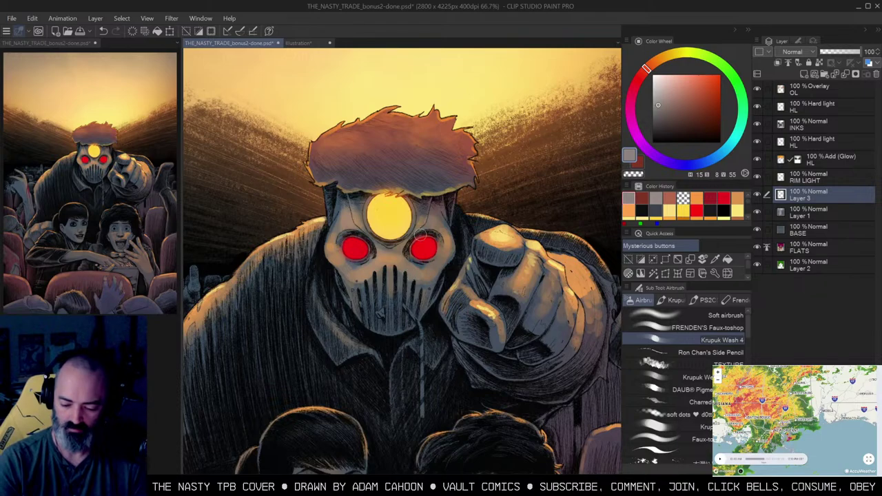
left_click_drag(441, 224, 435, 263)
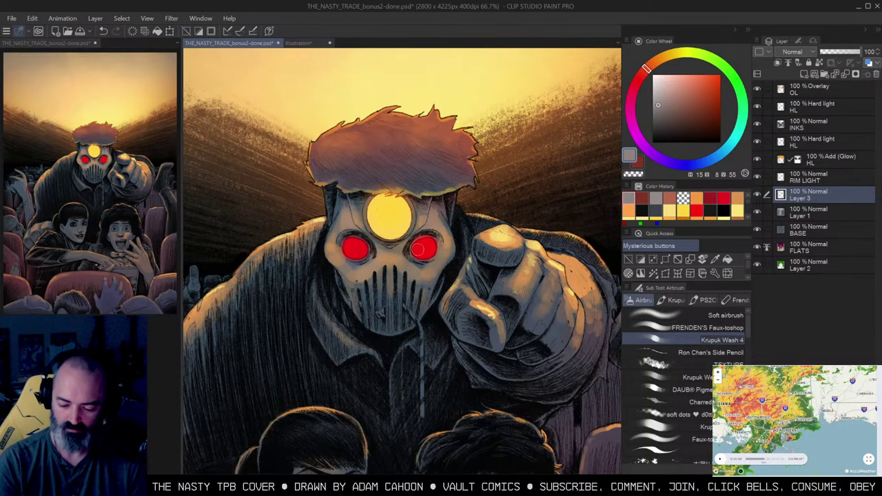
key("ctrl+space")
left_click(424, 256, "alt")
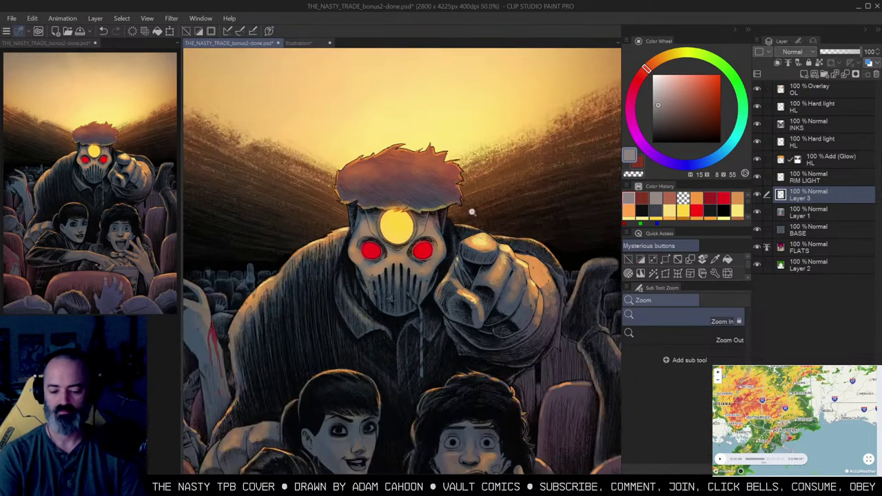
left_click(421, 269)
left_click(432, 250, "alt")
scroll(440, 252, "up", 1)
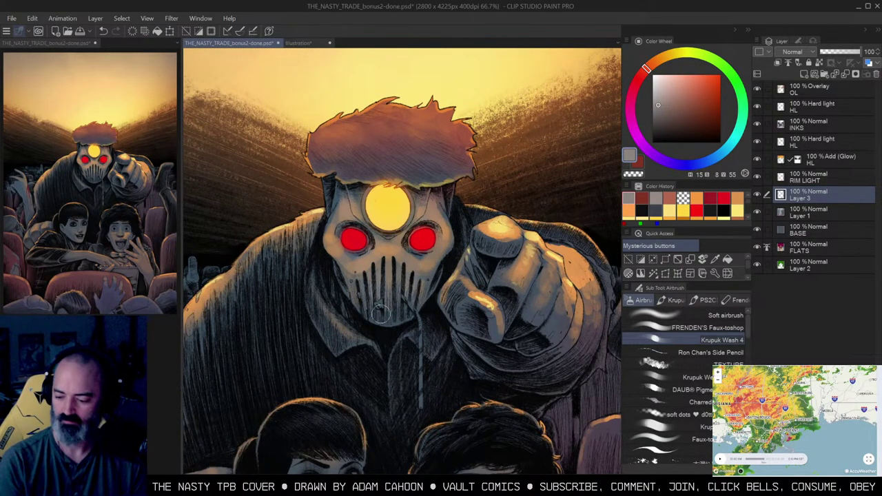
Step: Add another new layer directly beneath the Add (Glow) layer and choose a lighter warm grey (H 15, S 7, V 65)
left_click(807, 142)
left_click(804, 74)
scroll(443, 187, "up", 1)
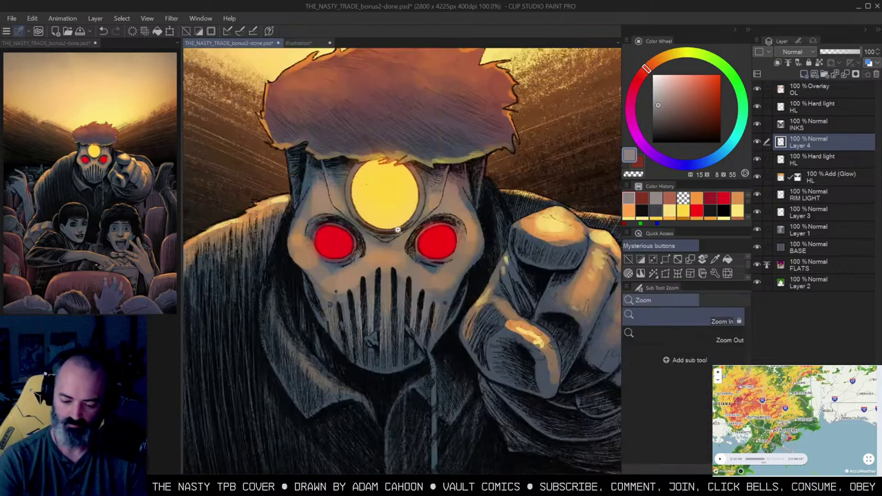
left_click_drag(831, 162, 816, 182)
left_click(660, 93)
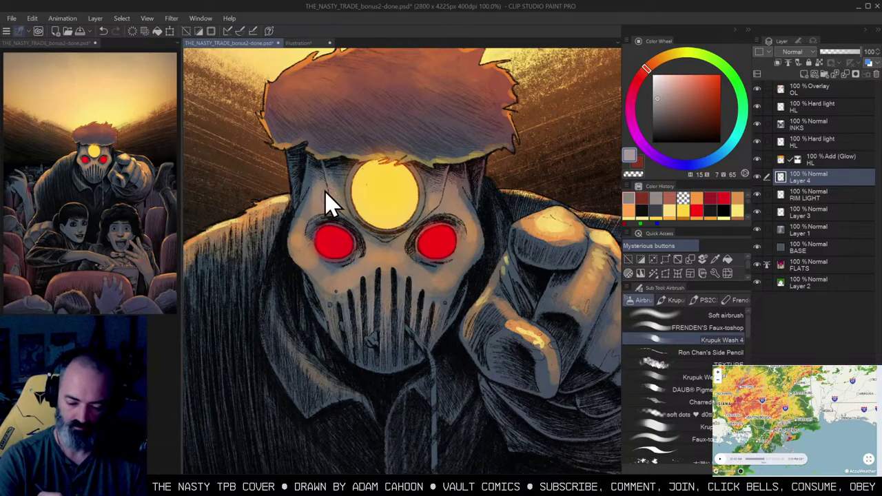
Step: Brush the lighter warm grey over the mask's forehead beside the yellow disc and down the nose bridge
mouse_move(319, 178)
left_mouse_down()
mouse_move(322, 201)
mouse_move(323, 188)
left_mouse_up()
key("ctrl+z")
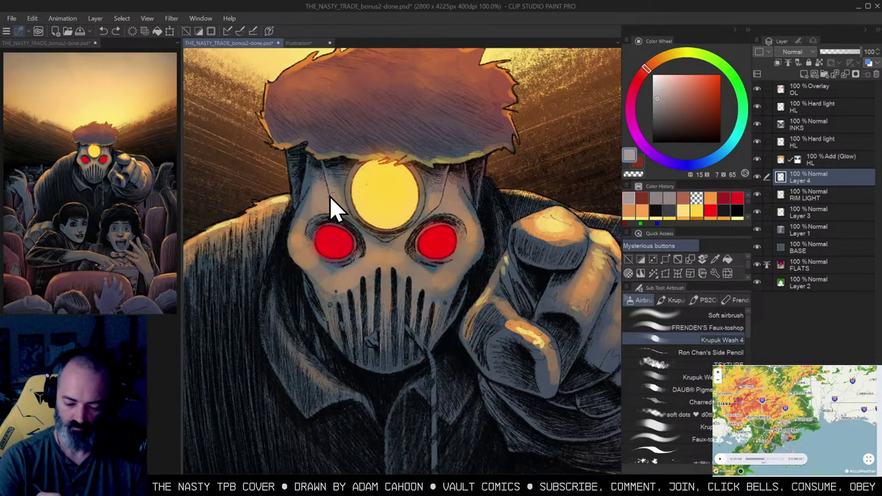
key("ctrl+space")
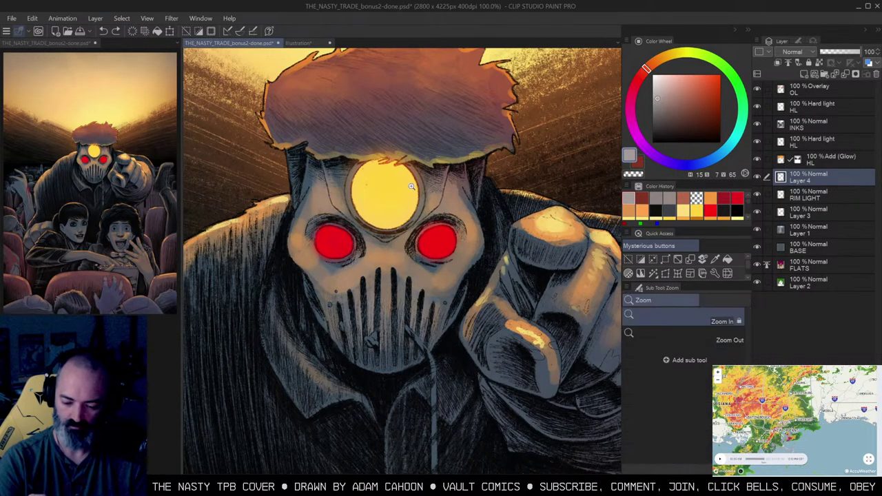
left_click(367, 228)
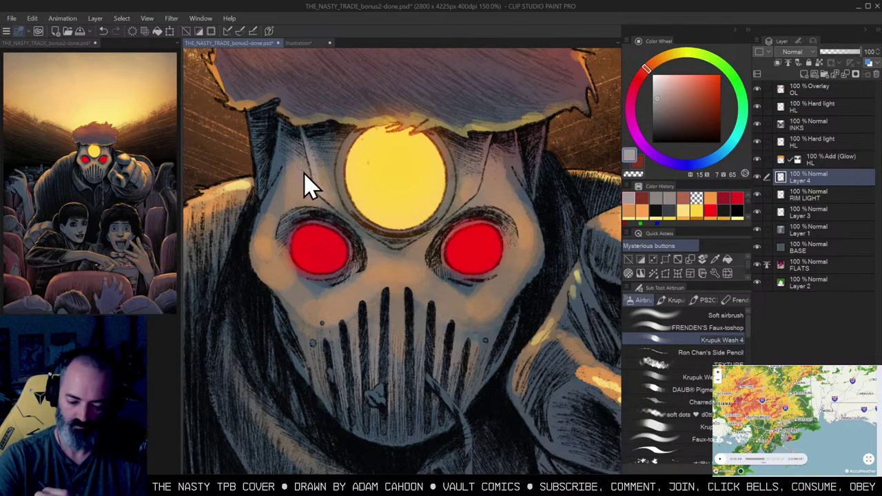
mouse_move(309, 211)
left_mouse_down()
mouse_move(283, 214)
mouse_move(273, 242)
left_mouse_up()
left_click_drag(402, 184, 409, 172)
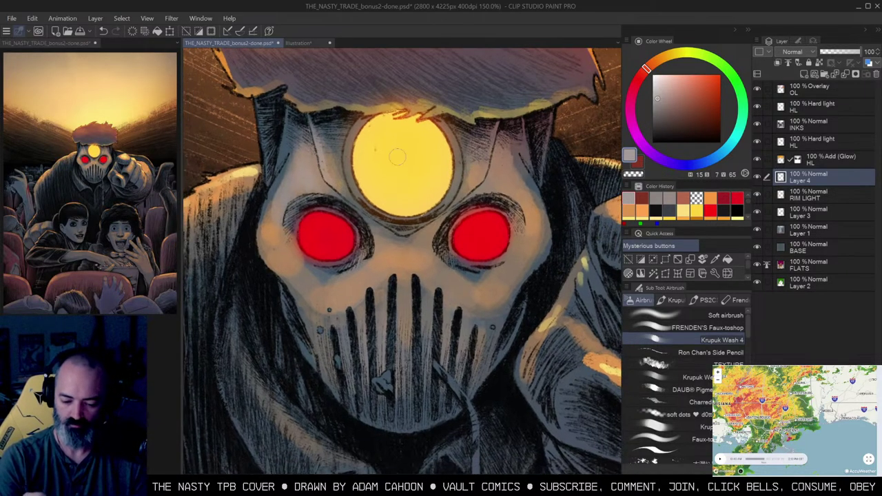
mouse_move(390, 235)
left_mouse_down()
mouse_move(376, 262)
mouse_move(409, 247)
mouse_move(396, 257)
mouse_move(417, 254)
mouse_move(391, 256)
left_mouse_up()
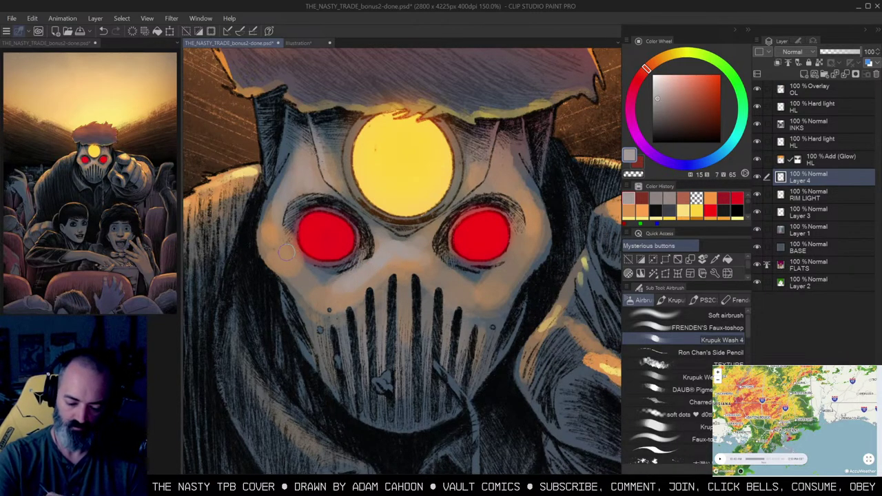
Step: Brush light grey highlights along the mask's cheekbones, outer eye edges, brow creases and the rim around the yellow disc
mouse_move(274, 234)
left_mouse_down()
mouse_move(294, 266)
mouse_move(316, 268)
mouse_move(303, 278)
mouse_move(334, 298)
left_mouse_up()
mouse_move(439, 260)
left_mouse_down()
mouse_move(431, 267)
mouse_move(466, 293)
mouse_move(501, 278)
left_mouse_up()
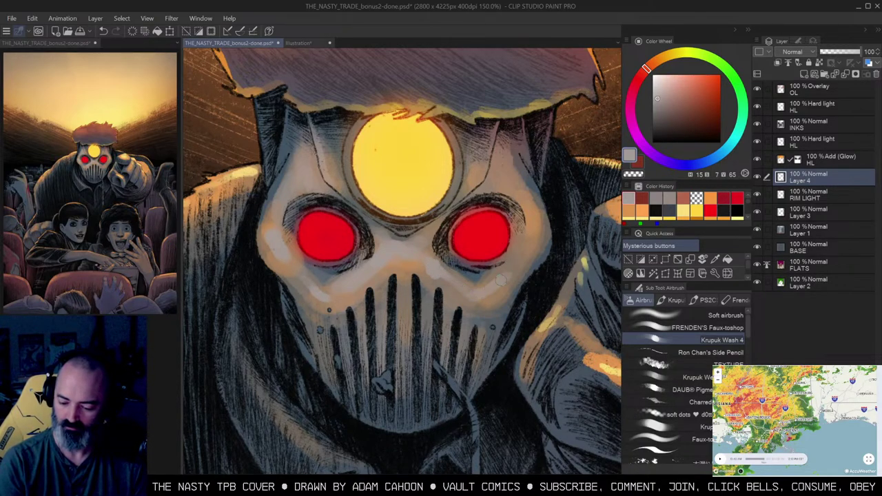
mouse_move(526, 201)
left_mouse_down()
mouse_move(493, 181)
mouse_move(500, 165)
mouse_move(507, 181)
left_mouse_up()
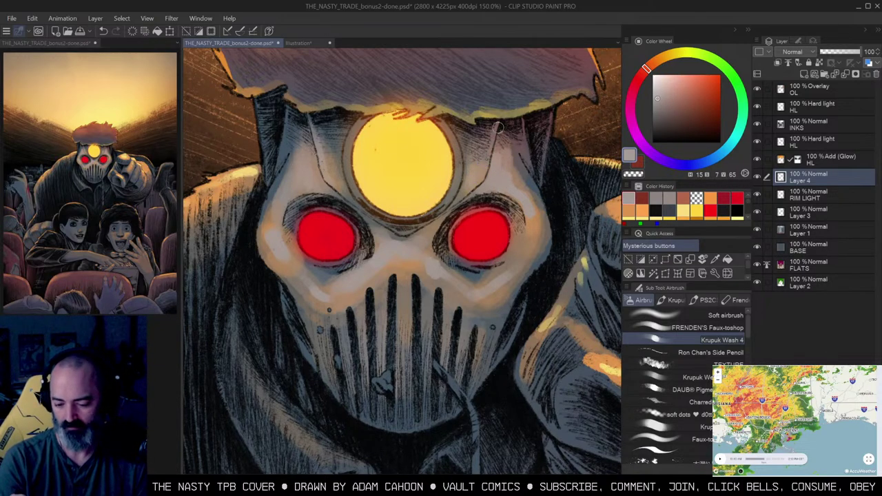
mouse_move(455, 142)
left_mouse_down()
mouse_move(458, 164)
mouse_move(438, 217)
left_mouse_up()
left_click_drag(343, 163, 372, 210)
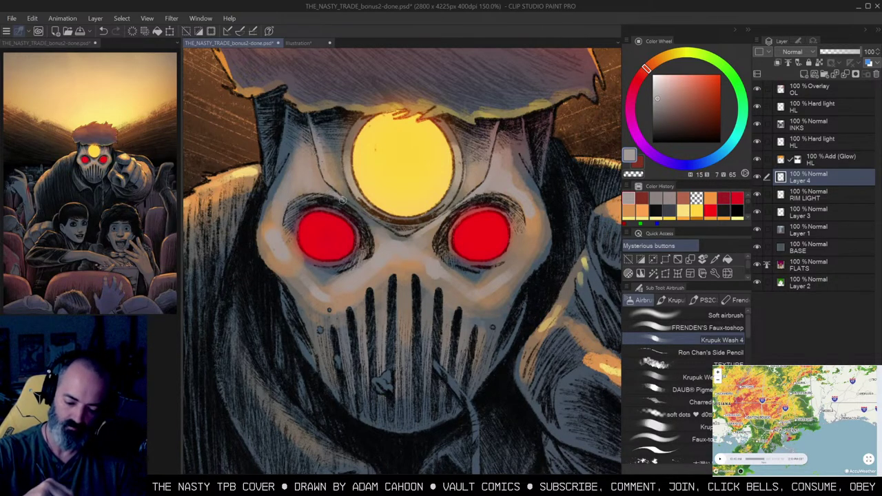
left_click_drag(326, 193, 314, 147)
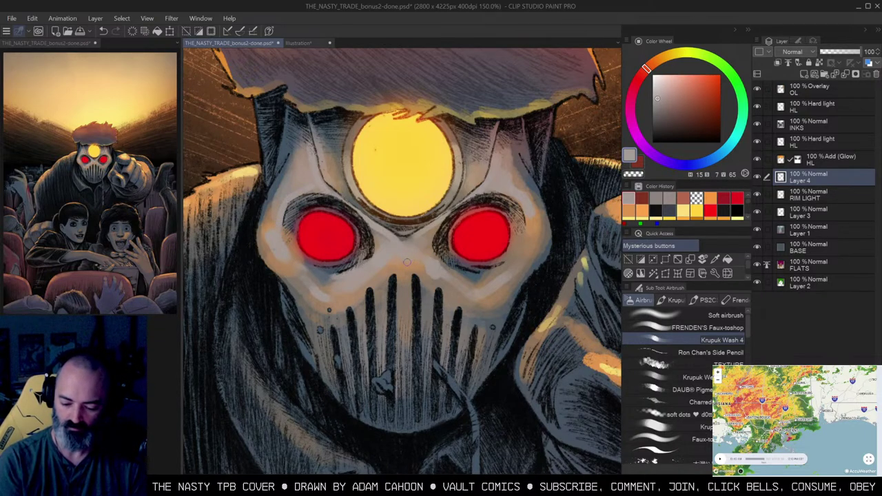
Step: Paint thin light grey highlights on the bars between the mask's mouth slits
mouse_move(403, 273)
left_mouse_down()
mouse_move(405, 313)
mouse_move(431, 284)
mouse_move(450, 326)
left_mouse_up()
mouse_move(381, 286)
left_mouse_down()
mouse_move(379, 312)
mouse_move(343, 336)
left_mouse_up()
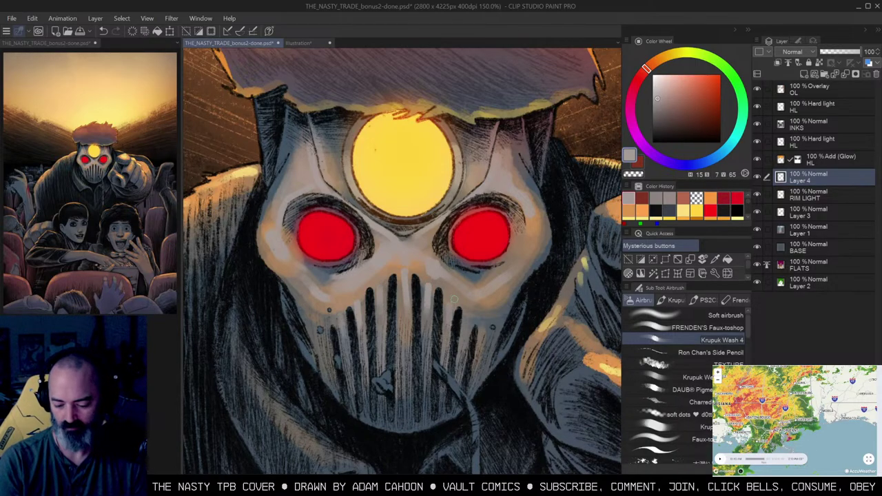
mouse_move(468, 319)
left_mouse_down()
mouse_move(467, 343)
mouse_move(486, 346)
left_mouse_up()
Step: Examine the highlighted mask both up close and within the full cover
key("ctrl+space")
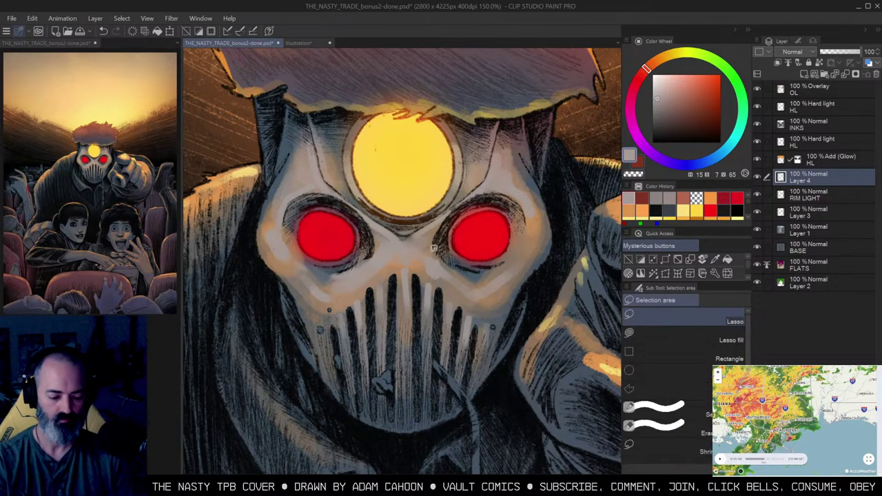
left_click_drag(544, 213, 519, 211)
left_click(467, 251, "alt")
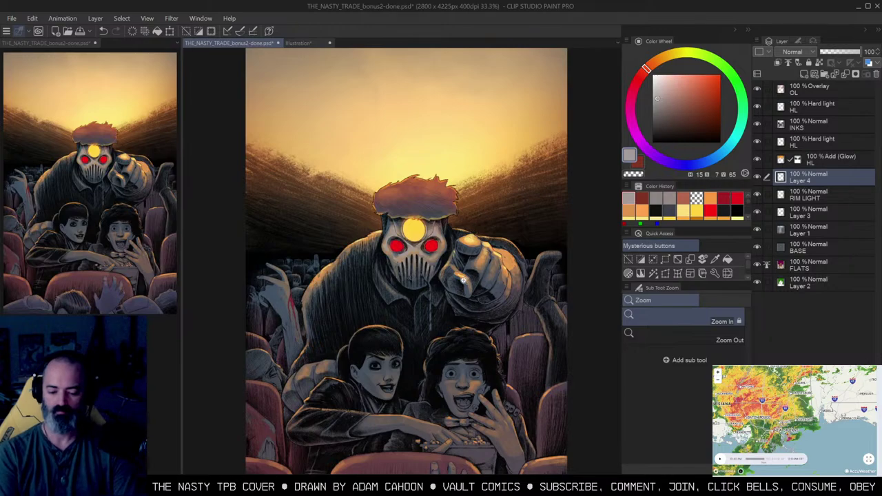
left_click_drag(461, 236, 453, 209)
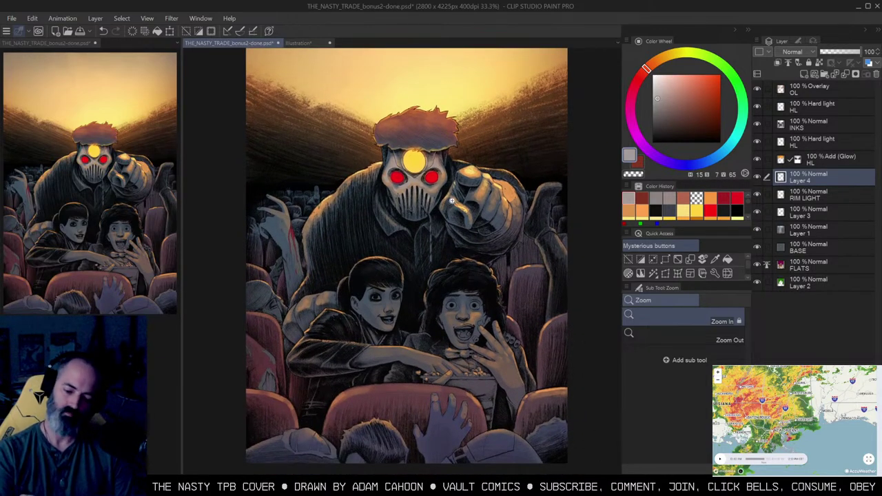
left_click(441, 194)
left_click(452, 199)
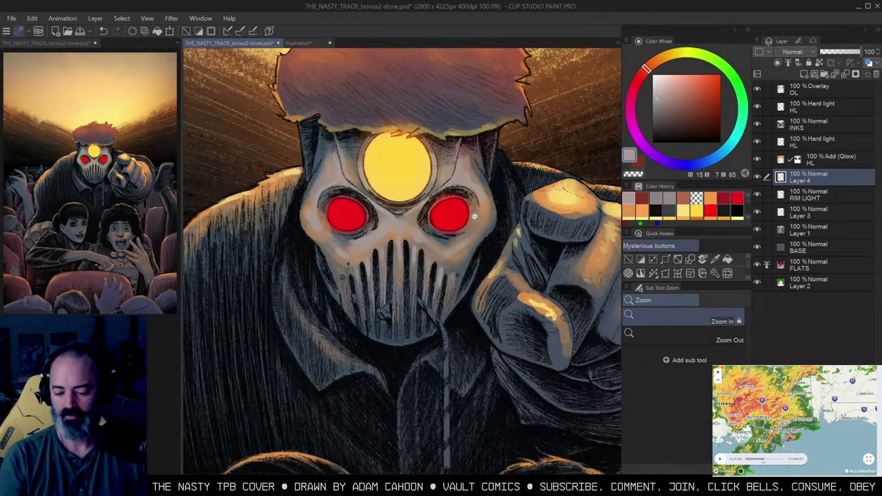
left_click_drag(447, 234, 465, 217)
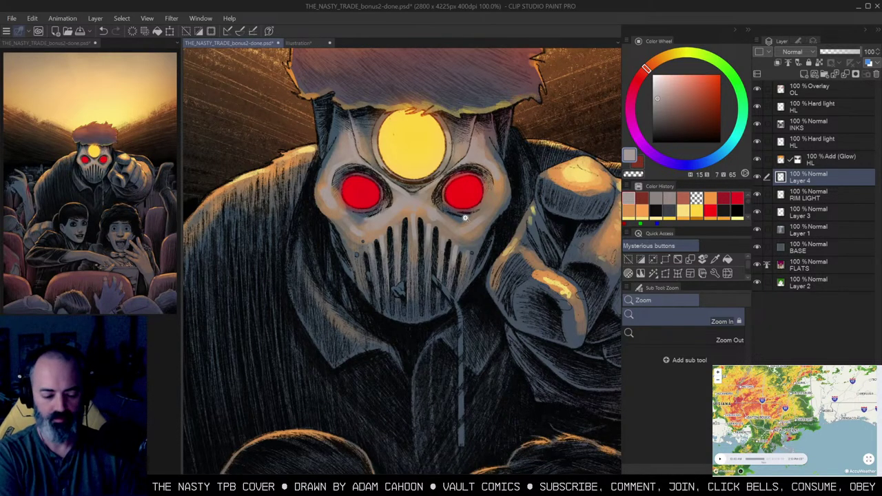
left_click(455, 203, "alt")
left_click(455, 204, "alt")
left_click_drag(455, 203, 427, 158)
left_click(480, 178, "alt")
mouse_move(511, 166)
left_mouse_down()
mouse_move(495, 184)
mouse_move(495, 169)
left_mouse_up()
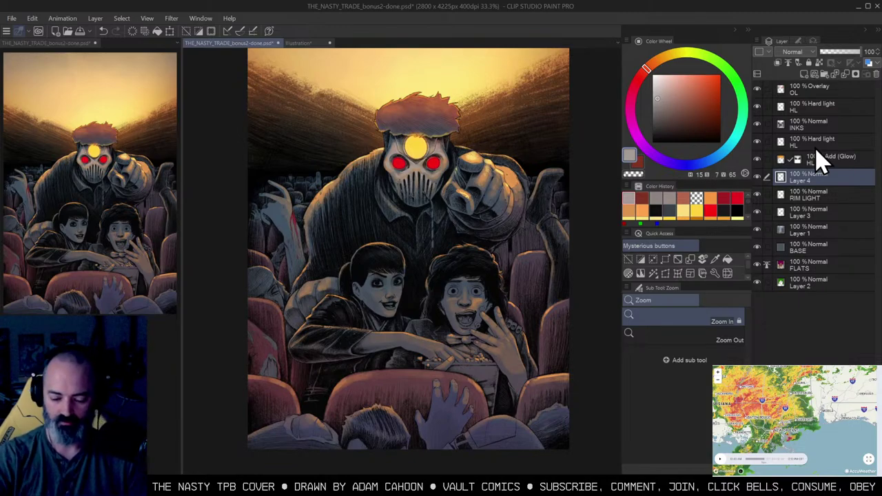
Step: On the RIM LIGHT layer, brush pale warm grey highlights (H 15, S 7, V 86) on both sides of the mask's forehead
mouse_move(827, 197)
left_mouse_down()
mouse_move(832, 170)
mouse_move(833, 197)
left_mouse_up()
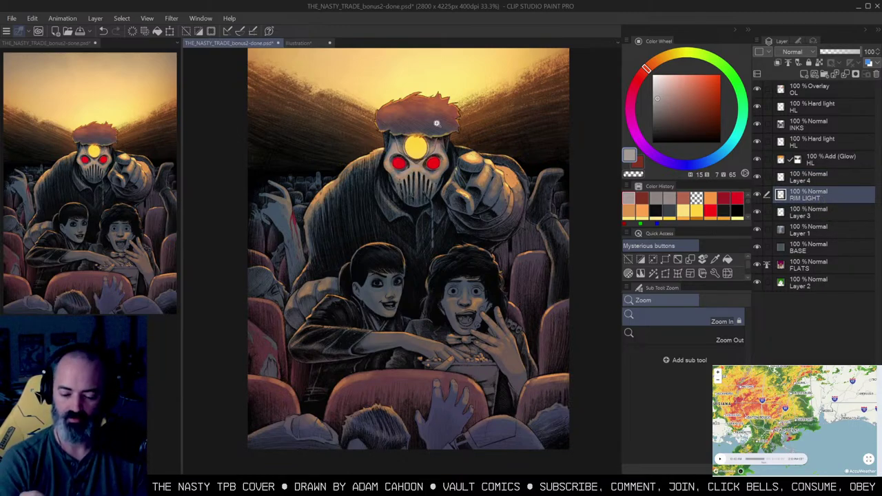
scroll(418, 175, "up", 2)
left_click(426, 164)
left_click_drag(422, 160, 423, 218)
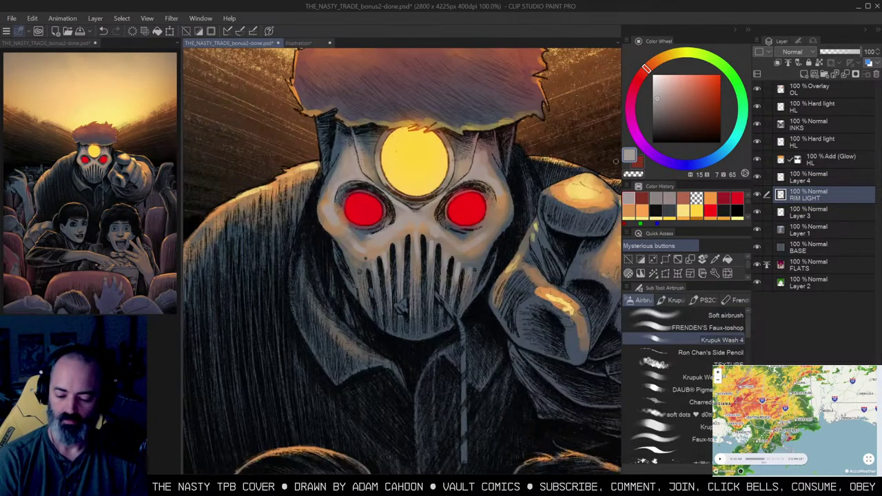
left_click(658, 81)
left_click(657, 84)
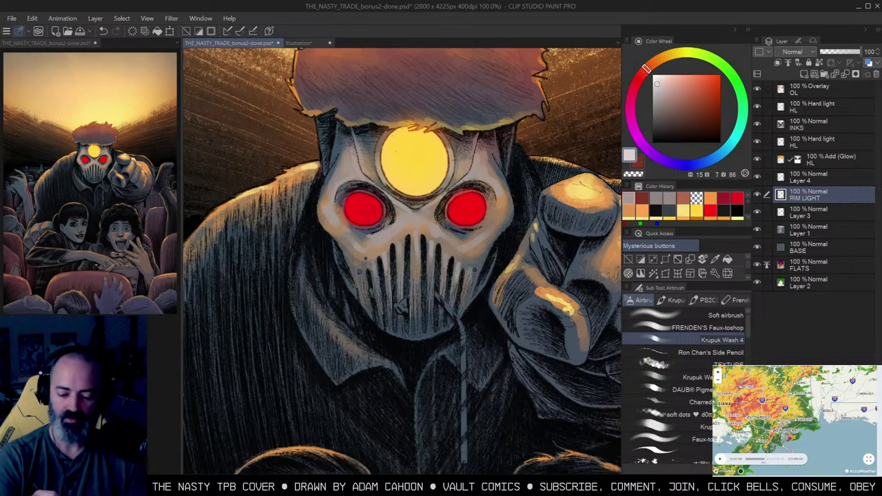
left_click_drag(354, 154, 371, 180)
key("m")
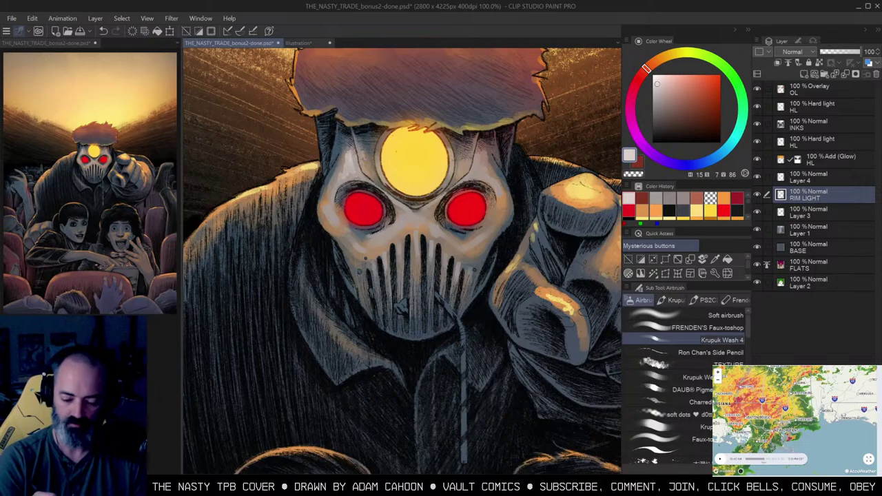
left_click_drag(461, 164, 443, 192)
Step: Clear the mask selection, return to the Krupuk Wash 4 brush, and activate the layer directly beneath Add (Glow)
key("m")
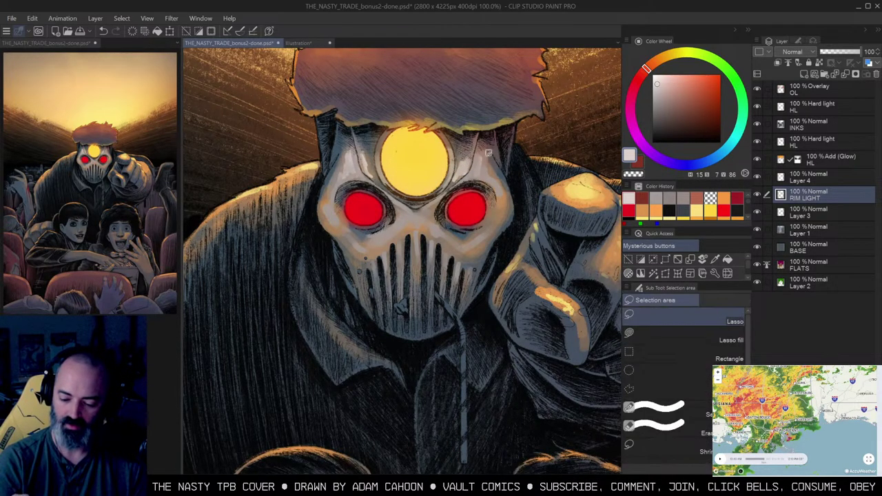
key("m")
left_click(506, 141)
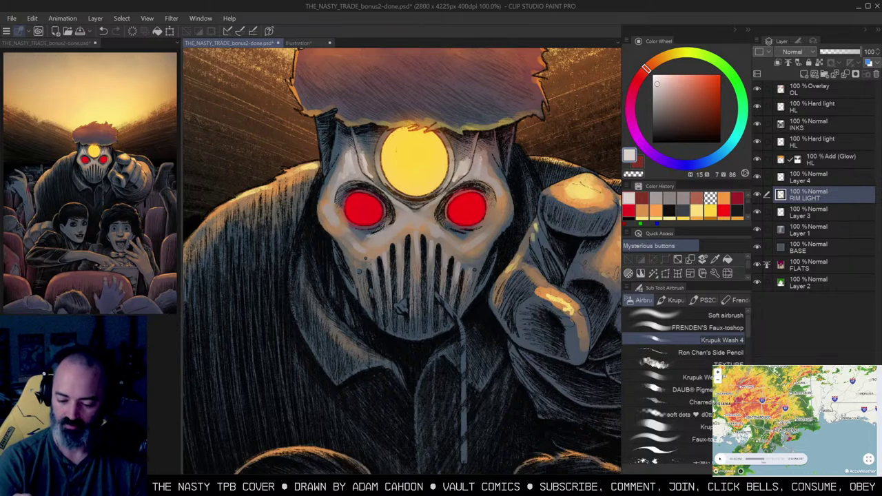
key("m")
key("b")
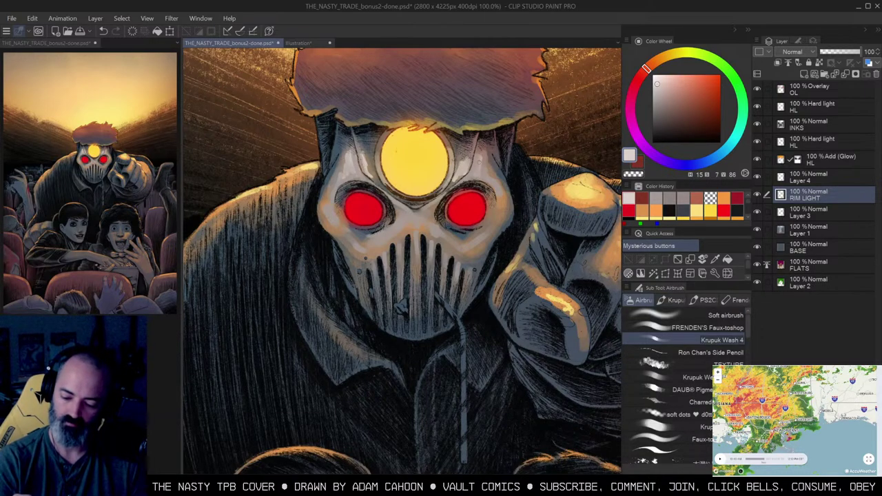
left_click(799, 178)
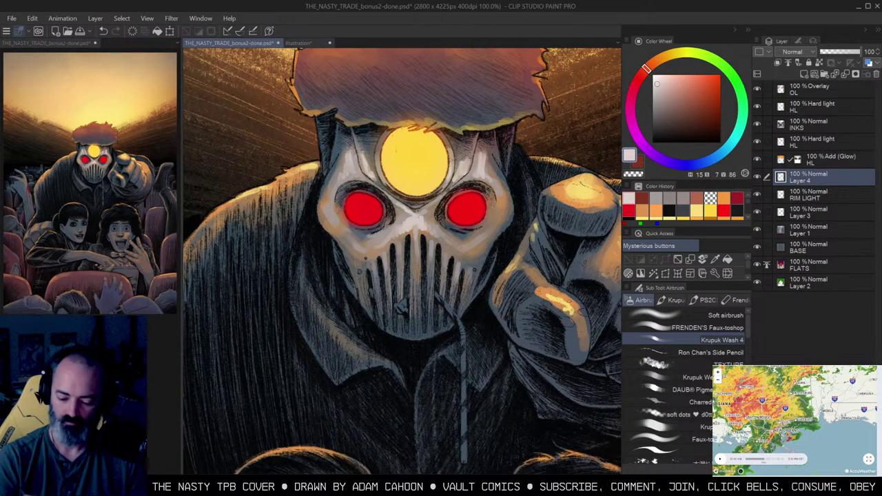
Step: On Layer 4, brush thin pale warm grey highlights down the bars on both sides of the mask's mouth grille
mouse_move(416, 237)
left_mouse_down()
mouse_move(415, 268)
mouse_move(399, 270)
mouse_move(374, 292)
left_mouse_up()
left_click_drag(446, 253, 444, 280)
left_click_drag(457, 265, 456, 291)
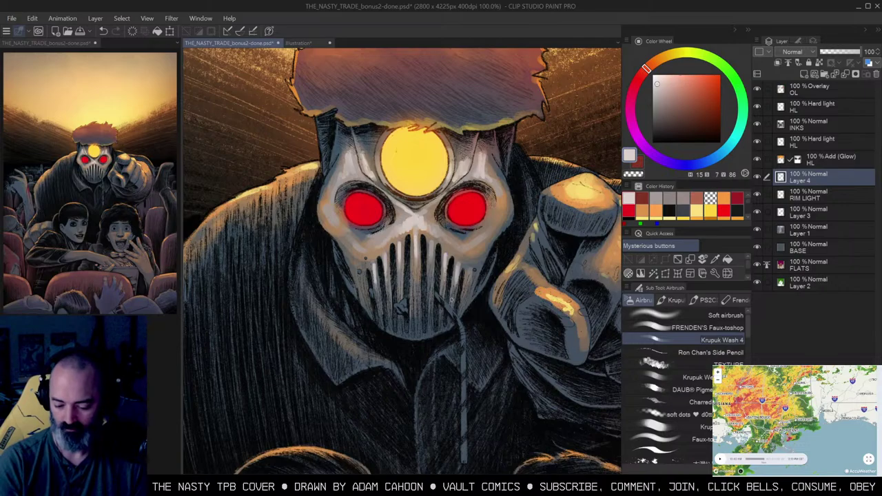
left_click_drag(364, 272, 361, 300)
left_click_drag(474, 268, 470, 291)
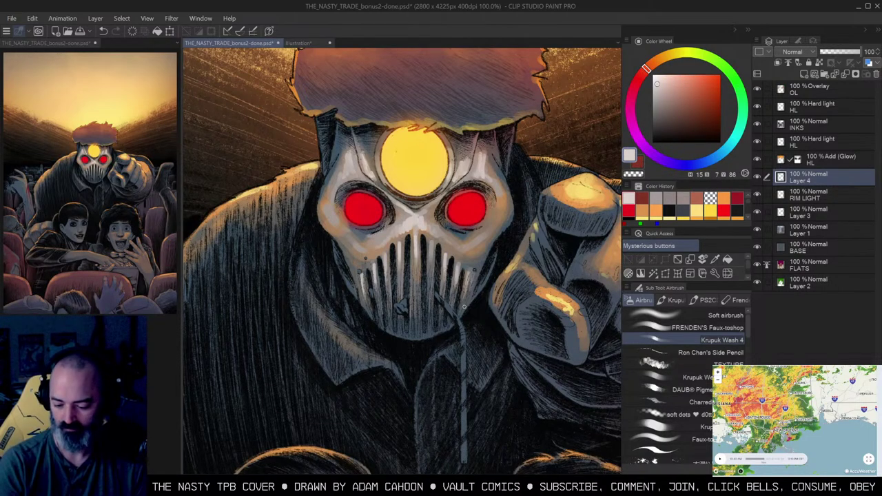
Step: Sample a pale yellow (H 49, S 51, V 99) and paint thin rim light down both sides of the head beneath the hair
key("ctrl+space")
left_click(467, 238, "alt")
left_click(468, 240, "alt")
left_click(472, 258)
left_click_drag(510, 226, 476, 256)
left_click(498, 85, "alt")
left_click(450, 209)
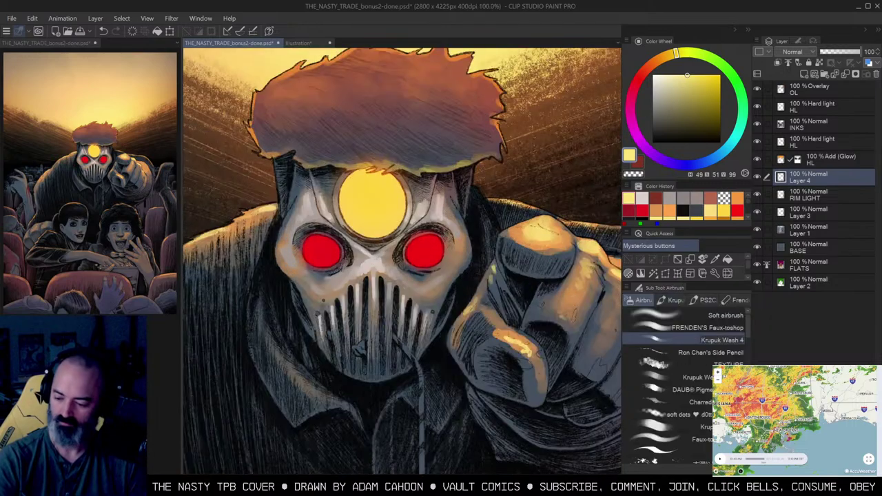
left_click_drag(473, 171, 466, 207)
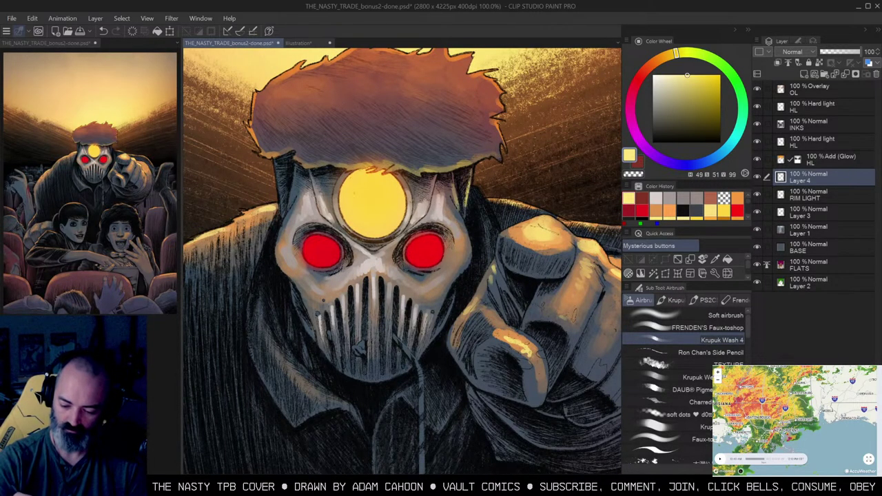
mouse_move(279, 166)
left_mouse_down()
mouse_move(275, 211)
mouse_move(289, 204)
left_mouse_up()
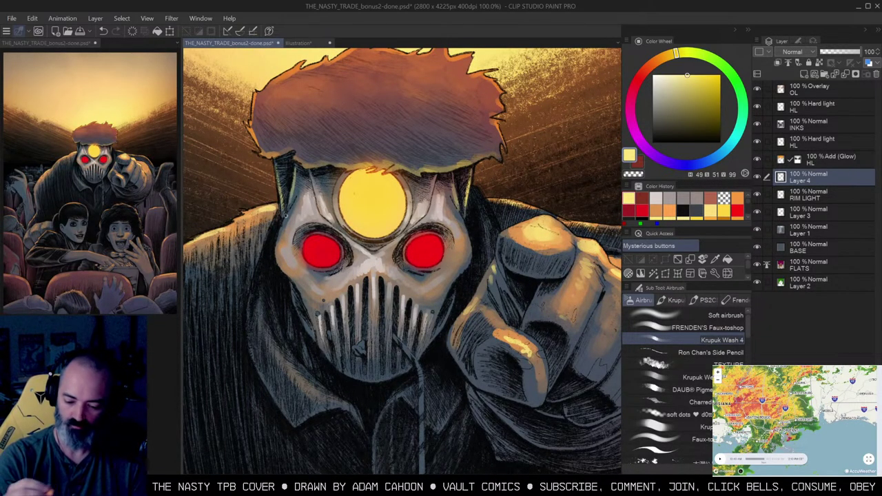
Step: Paint thin pale yellow rim light along the mask's outer cheek and jaw edges on both sides
left_click_drag(461, 216, 469, 266)
left_click_drag(457, 211, 470, 257)
left_click_drag(291, 209, 275, 253)
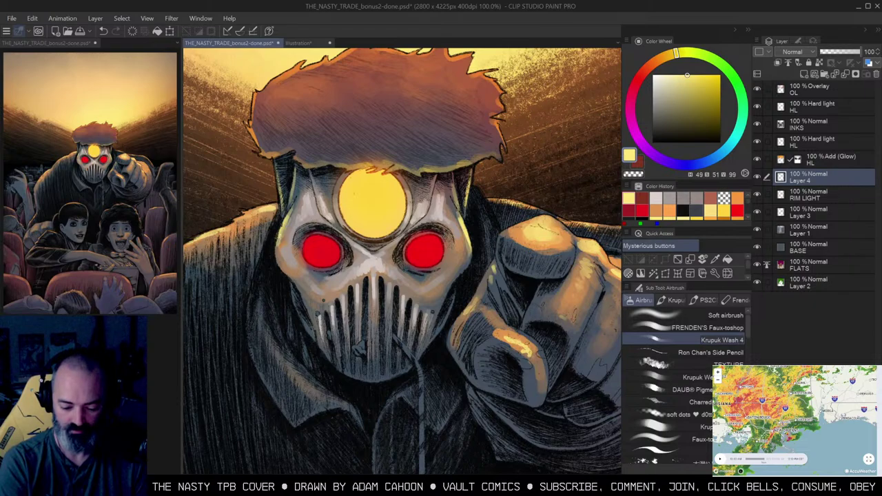
left_click_drag(442, 301, 435, 327)
left_click_drag(300, 292, 315, 329)
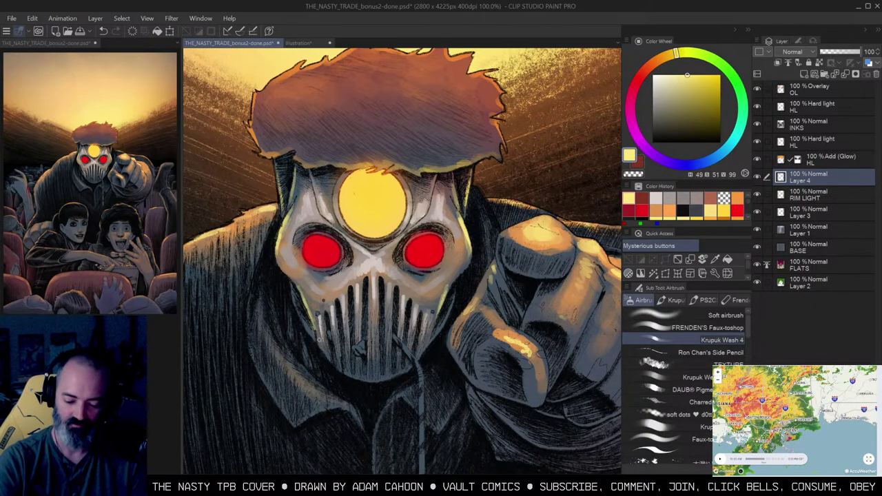
mouse_move(433, 313)
left_mouse_down()
mouse_move(426, 341)
mouse_move(386, 310)
left_mouse_up()
key("ctrl+space")
left_click(422, 314)
left_click_drag(498, 319, 488, 198)
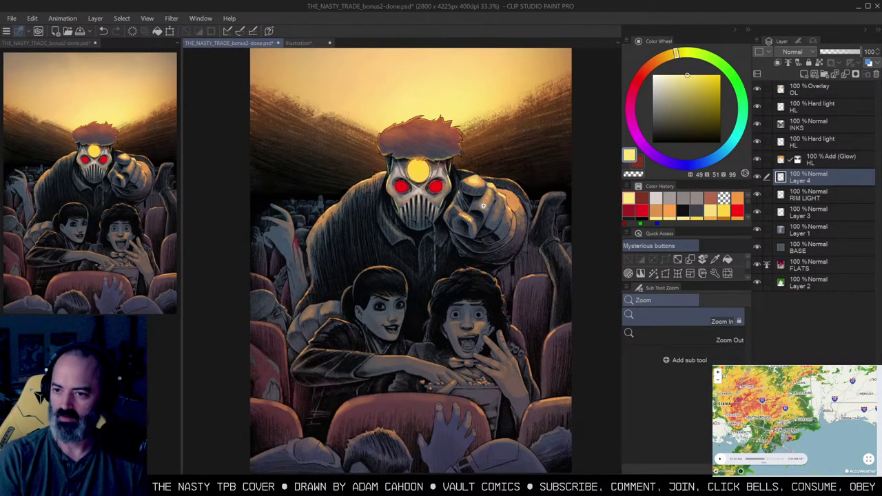
Step: Select the pointing hand and brush muted red (H 10, S 56, V 50) shading onto the index fingertip and thumb
scroll(488, 200, "up", 5)
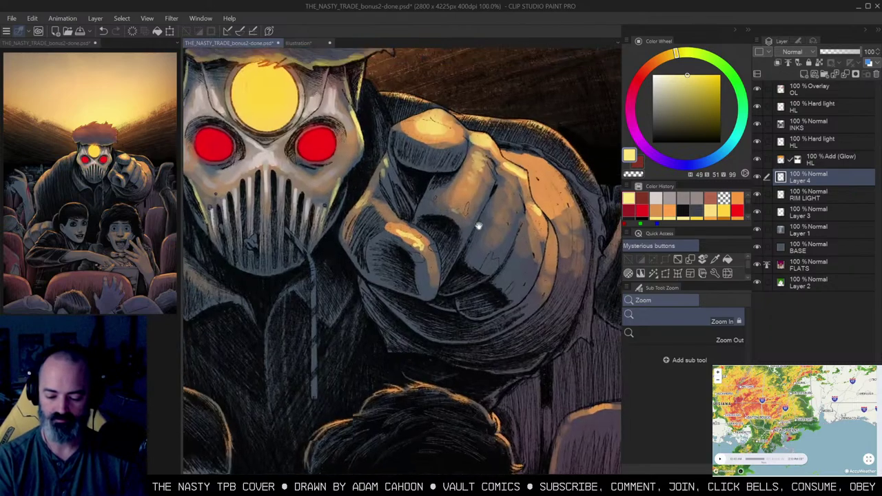
key("m")
key("b")
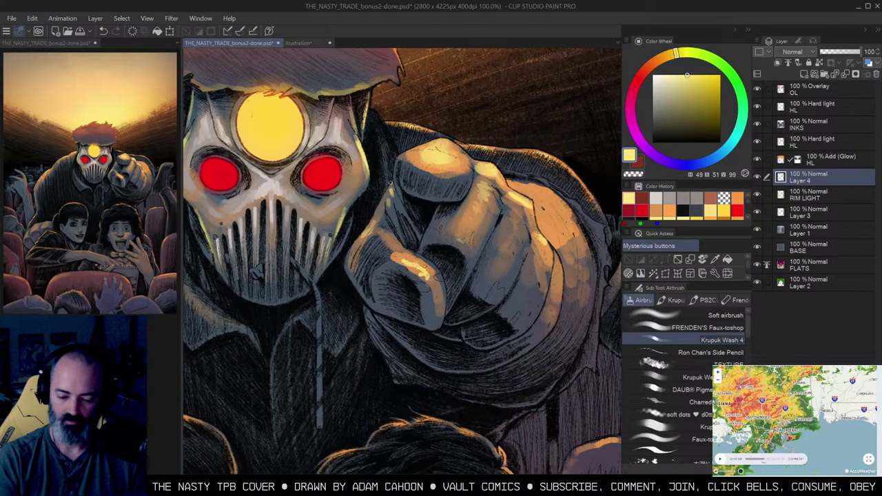
left_click(642, 210)
left_click_drag(701, 110, 690, 108)
key("w")
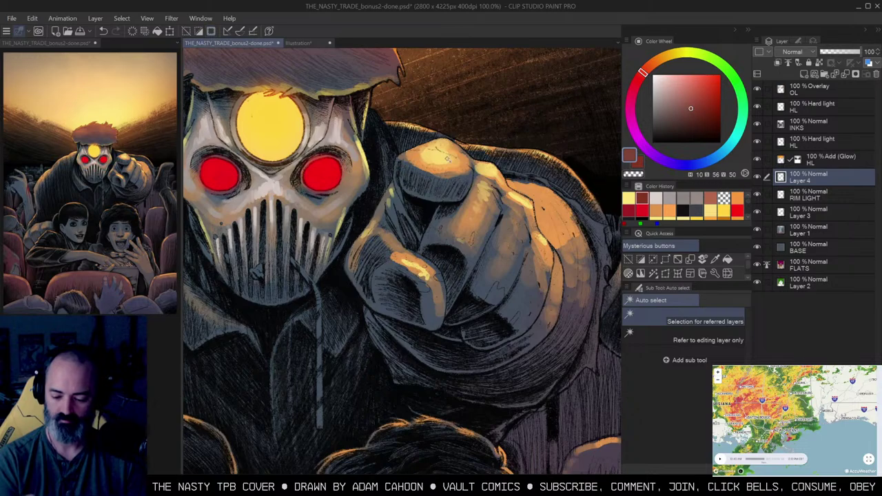
key("b")
mouse_move(457, 197)
left_mouse_down()
mouse_move(423, 172)
mouse_move(441, 183)
mouse_move(415, 176)
mouse_move(441, 191)
mouse_move(466, 175)
left_mouse_up()
mouse_move(403, 216)
left_mouse_down()
mouse_move(416, 238)
mouse_move(427, 213)
mouse_move(387, 245)
mouse_move(374, 244)
mouse_move(366, 270)
mouse_move(410, 235)
mouse_move(383, 279)
mouse_move(380, 262)
mouse_move(396, 275)
mouse_move(381, 295)
mouse_move(396, 298)
mouse_move(380, 284)
mouse_move(394, 286)
mouse_move(388, 275)
mouse_move(422, 315)
mouse_move(387, 303)
mouse_move(417, 297)
left_mouse_up()
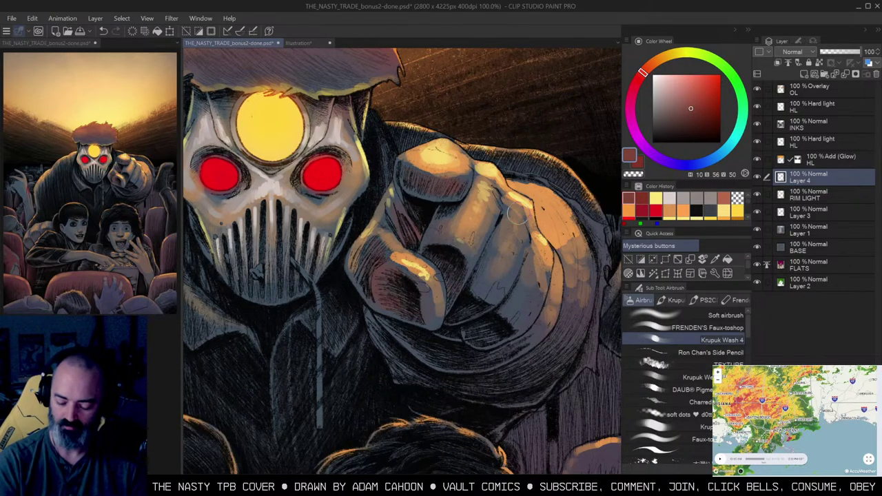
Step: Brush muted red shading onto the lower curled fingers of the pointing hand
scroll(513, 207, "down", 2)
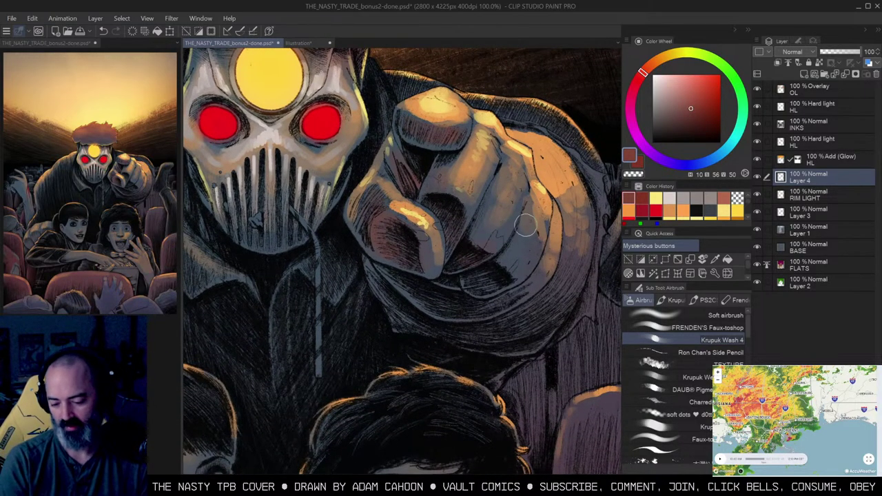
mouse_move(482, 275)
left_mouse_down()
mouse_move(515, 241)
mouse_move(509, 273)
mouse_move(508, 265)
mouse_move(483, 278)
mouse_move(530, 255)
mouse_move(469, 284)
mouse_move(494, 262)
left_mouse_up()
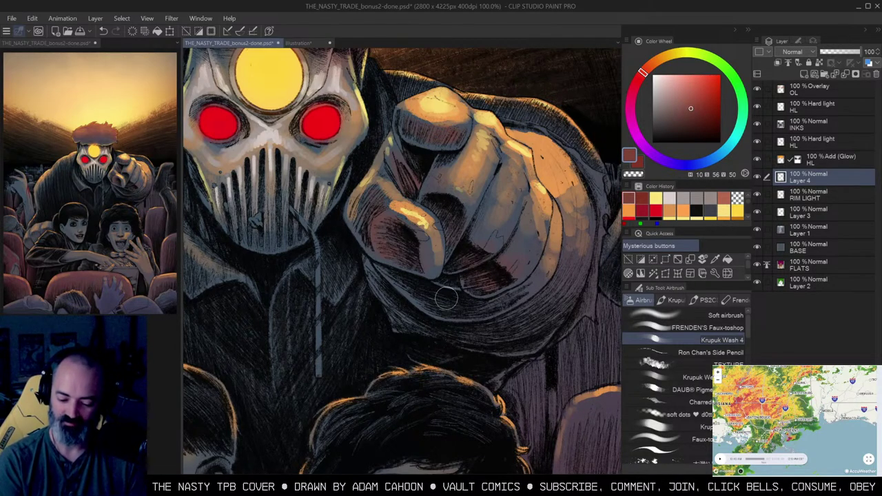
key("ctrl+space")
left_click(517, 271, "alt")
left_click(517, 270, "alt")
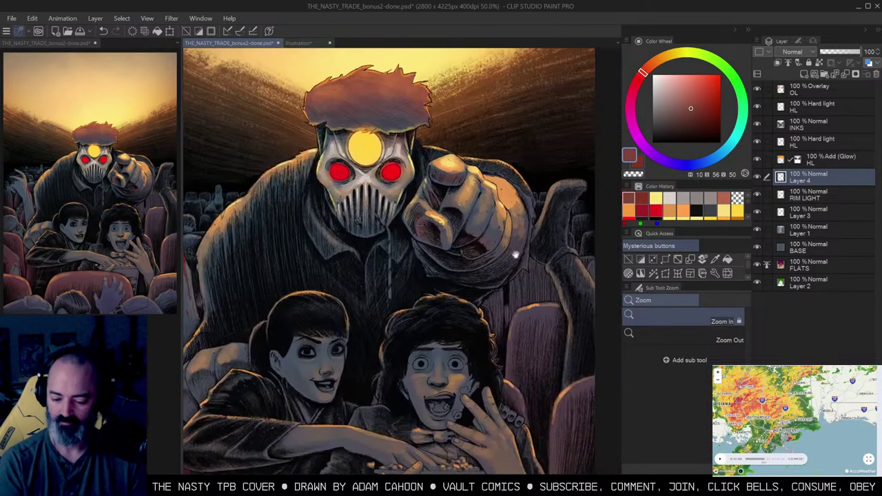
left_click(517, 253)
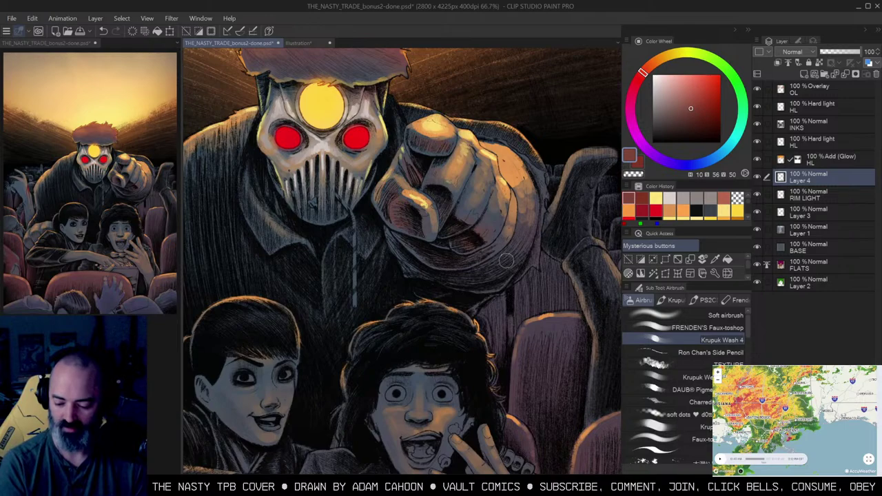
left_click_drag(515, 201, 541, 233)
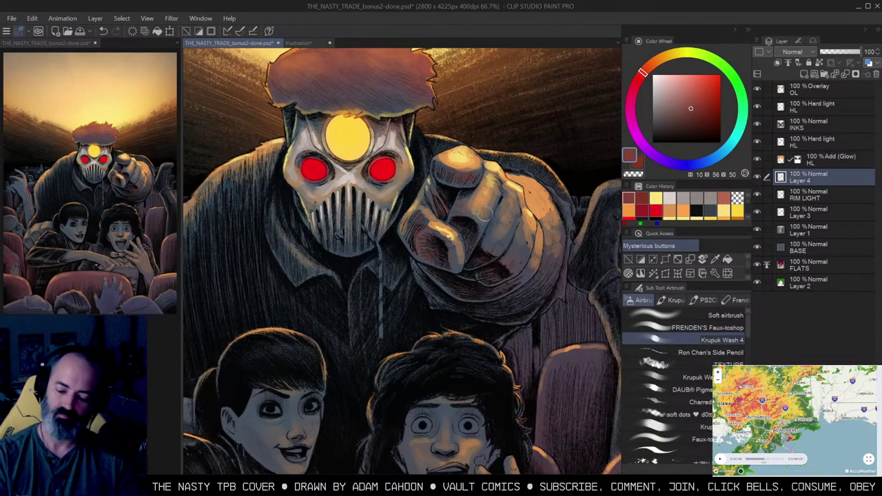
Step: Enlarge the brush and blend muted red broadly over the pointing hand's fingers and knuckles
key("ctrl+space")
left_click(484, 233)
key("]")
key("]")
key("]")
key("]")
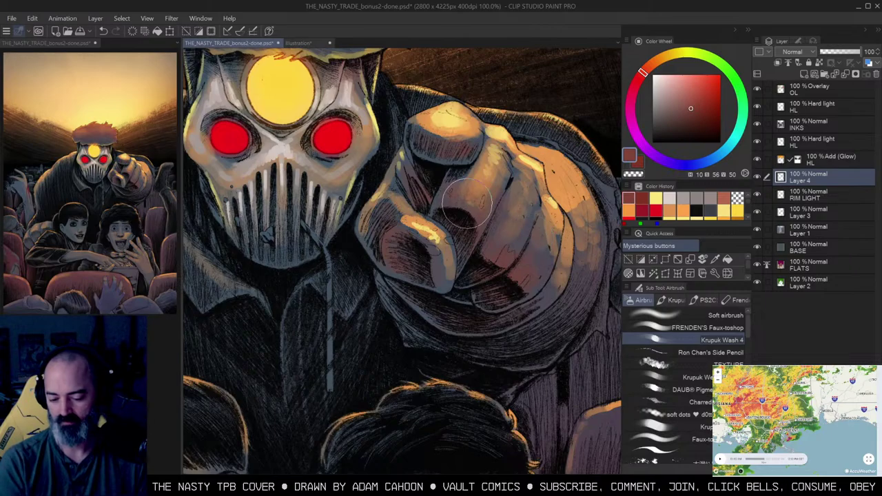
left_click(515, 241, "ctrl+alt")
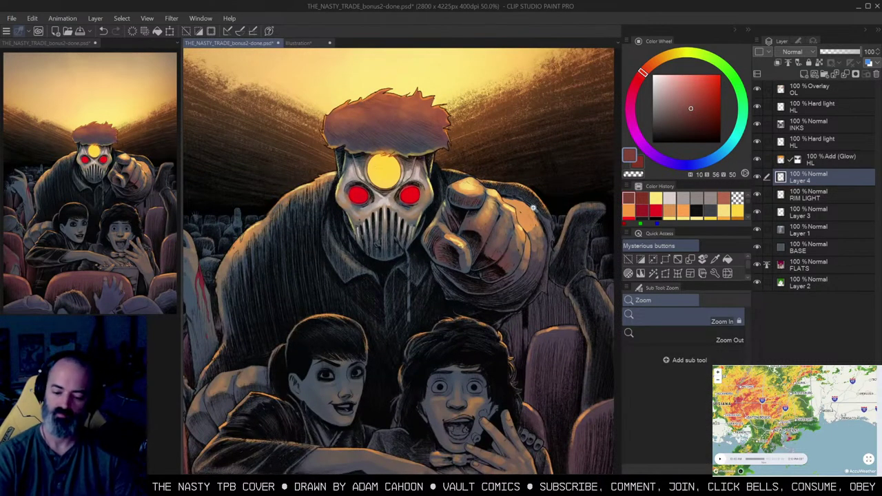
left_click(518, 237, "ctrl")
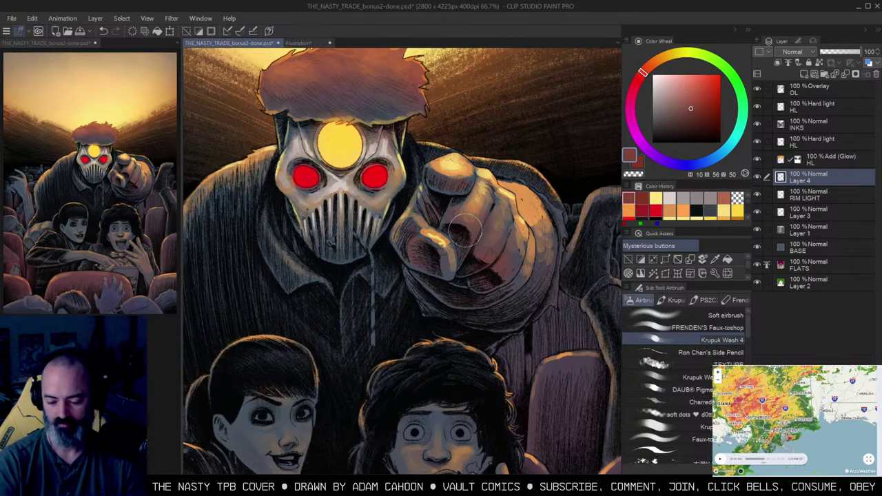
left_click_drag(532, 224, 529, 242)
Step: Brush a lighter red (H 10, S 48, V 70) onto the pointing hand's shaded fingers, undoing the last stroke
left_click(503, 255, "ctrl")
left_click(687, 95)
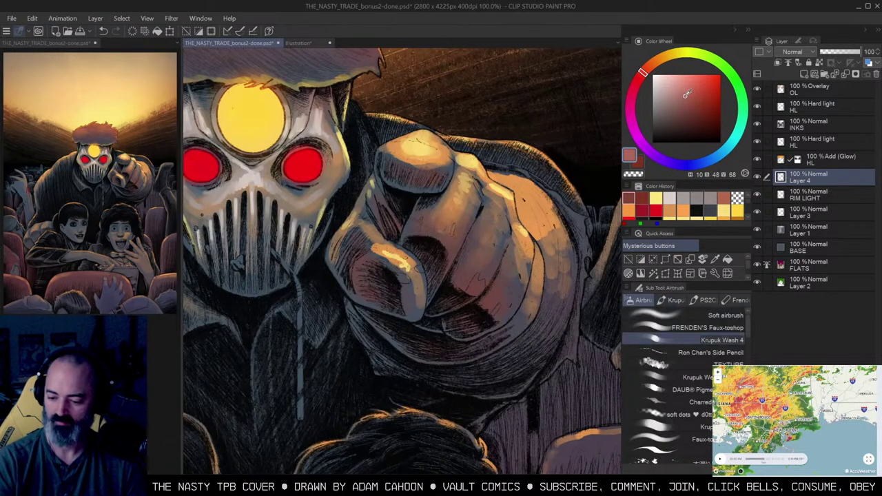
left_click(432, 142)
key("alt")
key("ctrl+z")
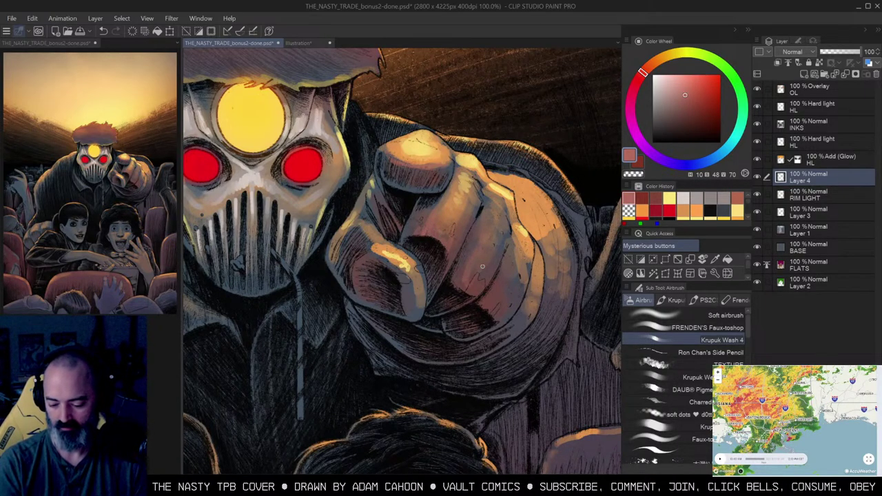
Step: Paint the lighter red along the lower fingers and thumb of the pointing hand, and clear the hand selection
mouse_move(510, 298)
left_mouse_down()
mouse_move(490, 306)
mouse_move(506, 308)
left_mouse_up()
key("slash")
left_click(512, 263, "alt")
left_click(512, 274)
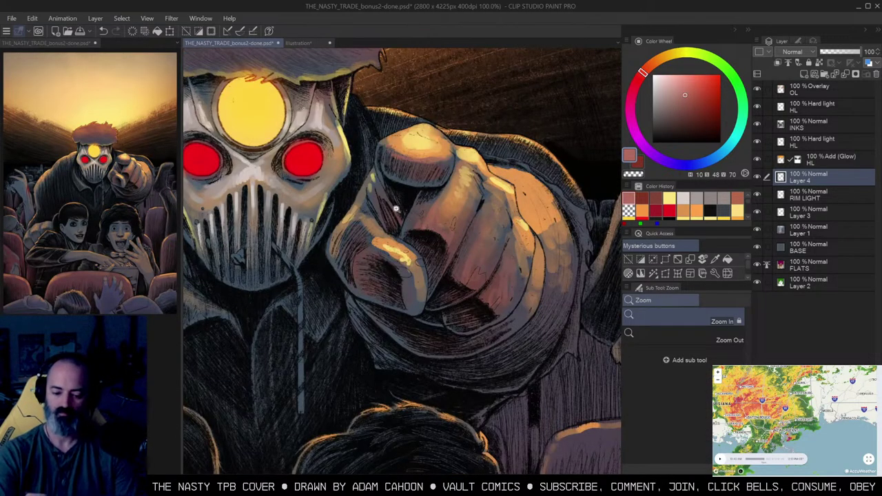
key("b")
mouse_move(369, 251)
left_mouse_down()
mouse_move(407, 275)
mouse_move(410, 308)
left_mouse_up()
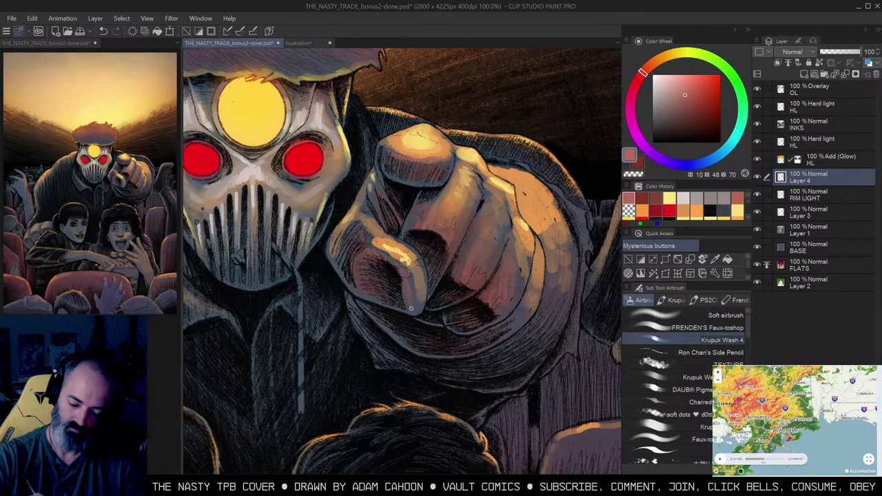
key("slash")
left_click(478, 216, "alt")
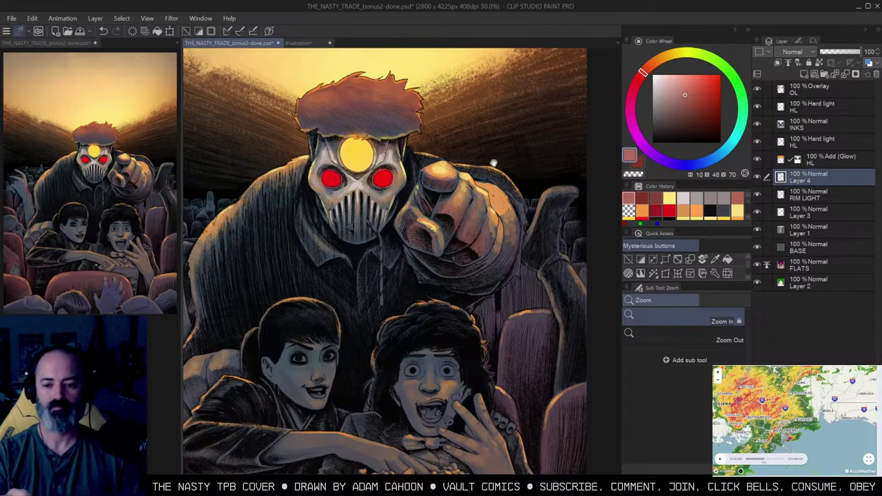
left_click_drag(500, 166, 493, 149)
key("ctrl+d")
key("m")
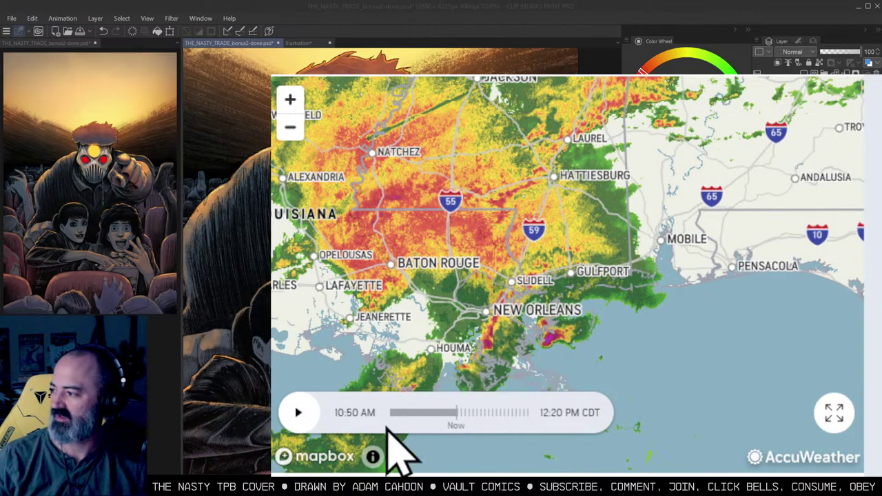
Step: Play the AccuWeather radar animation and return to the cover painting
left_click(298, 412)
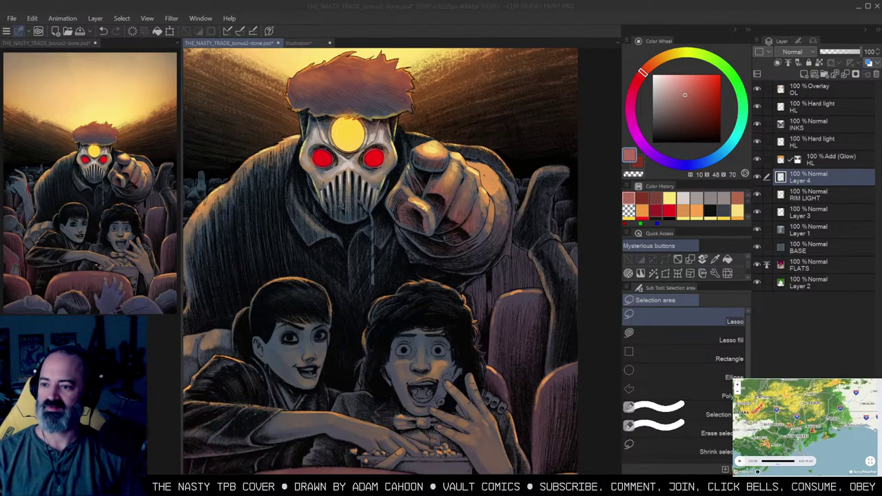
left_click(489, 199)
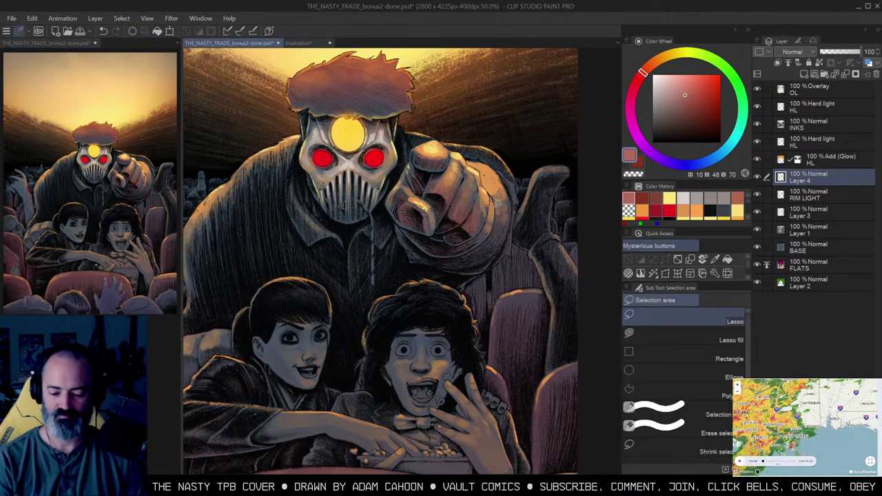
Step: Select the masked figure's coat and add an Overlay layer directly above Layer 4
key("ctrl+space")
left_click_drag(452, 224, 421, 235)
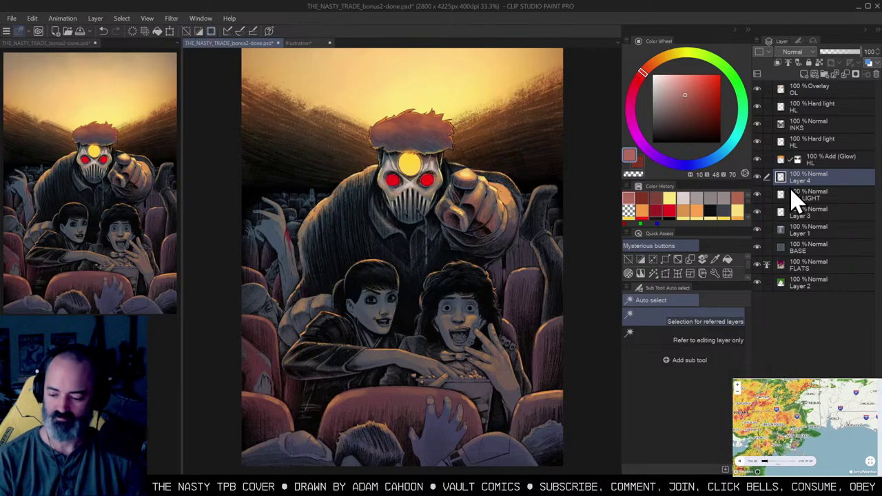
key("b")
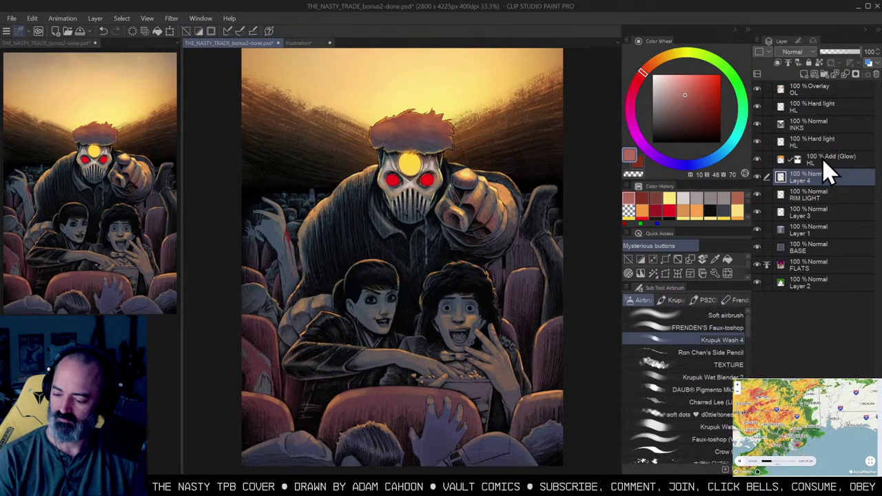
key("ctrl+shift+n")
Step: With the Soft airbrush, tint the masked figure's coat green (H 83, S 53, V 58) on the Overlay layer
left_click(708, 57)
left_click_drag(695, 99, 688, 103)
left_click(728, 316)
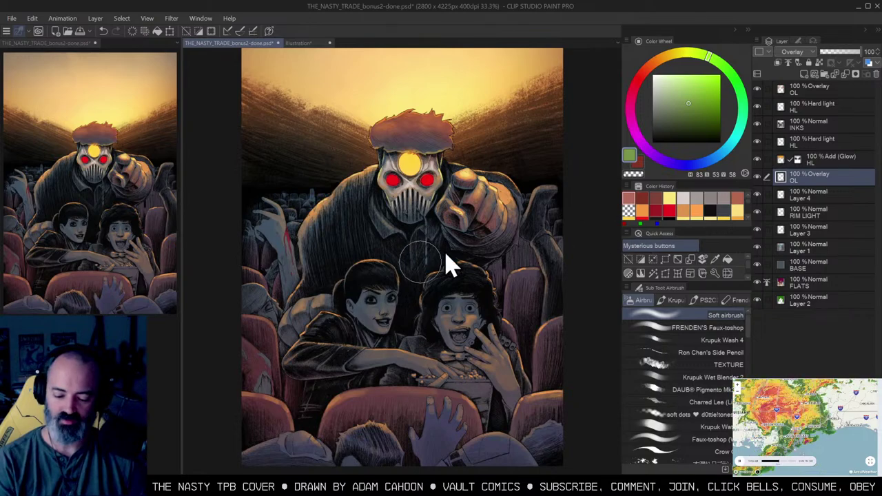
left_click_drag(355, 225, 383, 228)
mouse_move(423, 269)
left_mouse_down()
mouse_move(393, 271)
mouse_move(370, 230)
mouse_move(415, 290)
mouse_move(446, 306)
mouse_move(426, 237)
mouse_move(465, 278)
left_mouse_up()
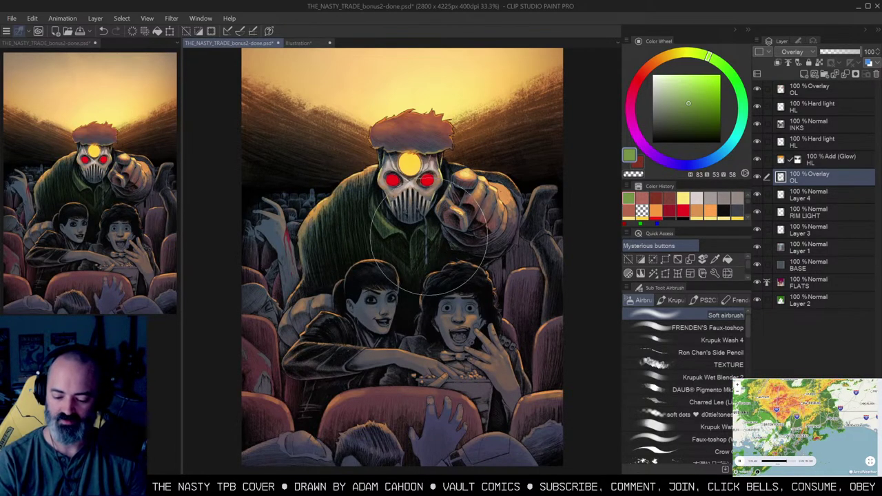
Step: Replace the coat selection with a selection of the dark-haired woman's face, forearm and hand
key("w")
left_click(531, 211)
key("ctrl+d")
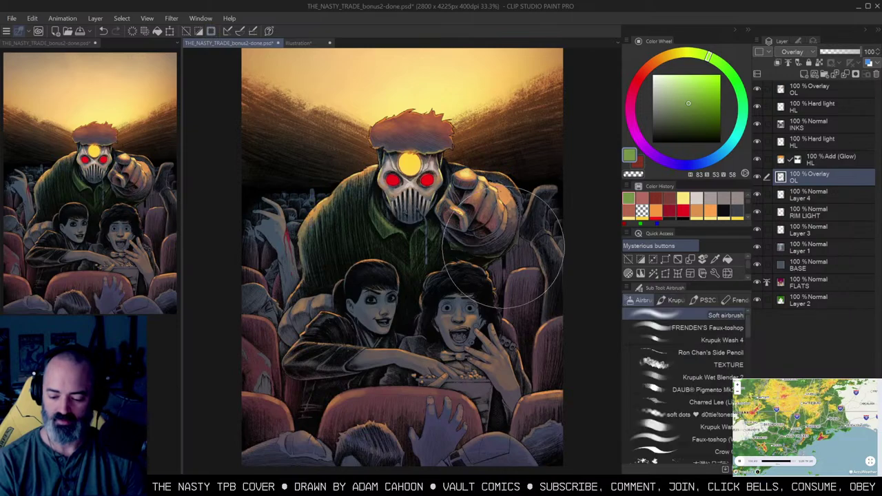
key("b")
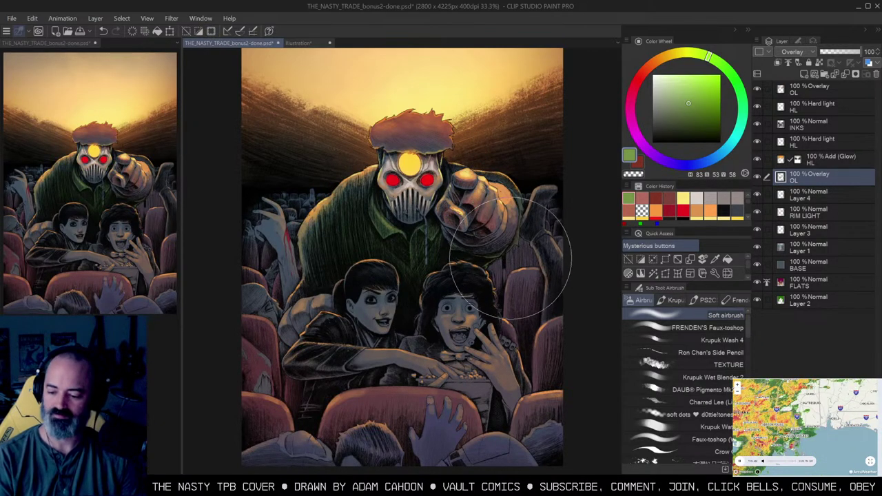
key("ctrl+space")
left_click_drag(529, 175, 532, 199)
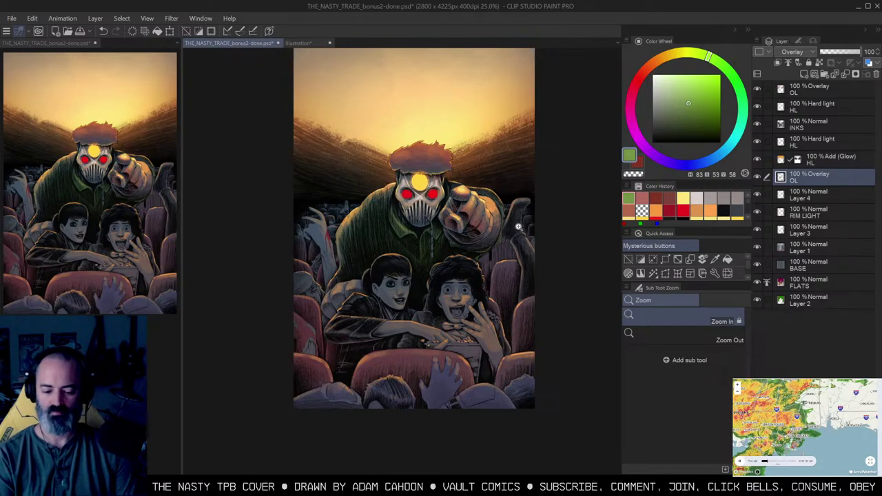
left_click(441, 234)
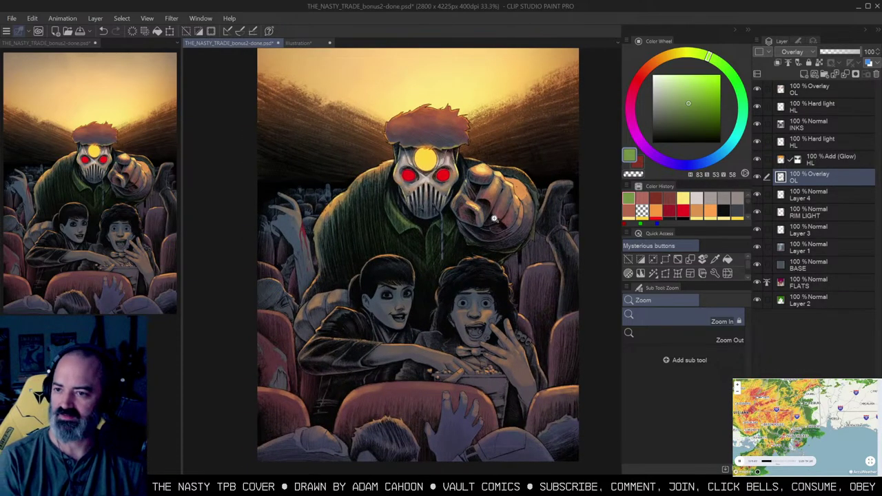
left_click(453, 240)
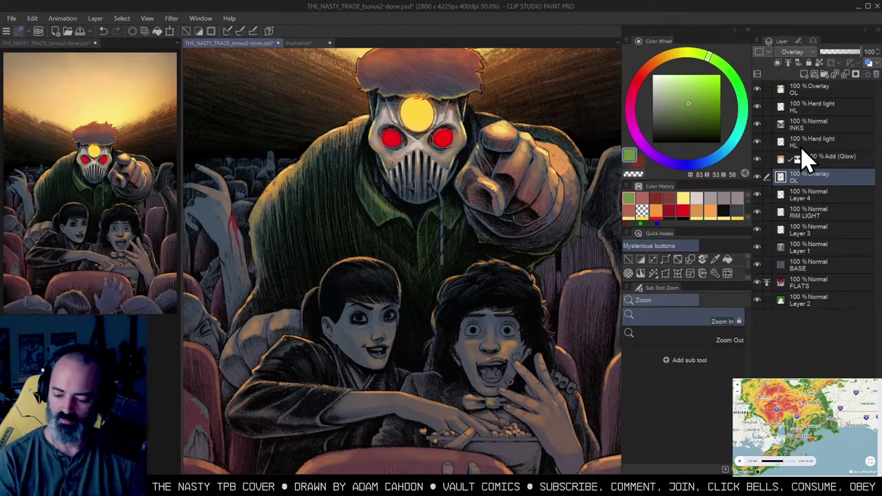
left_click_drag(472, 287, 469, 270)
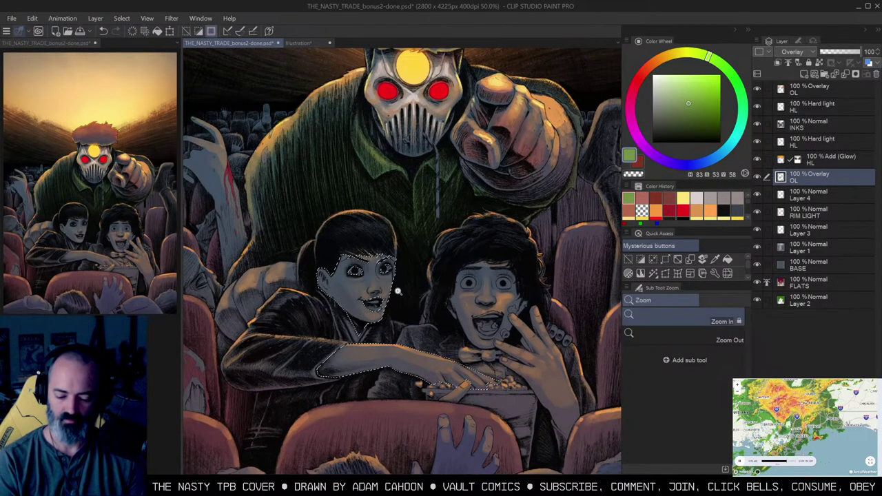
left_click(433, 234)
Step: With the Soft airbrush, tint the woman's face orange-brown (H 26, S 49, V 69) on the Overlay layer
key("b")
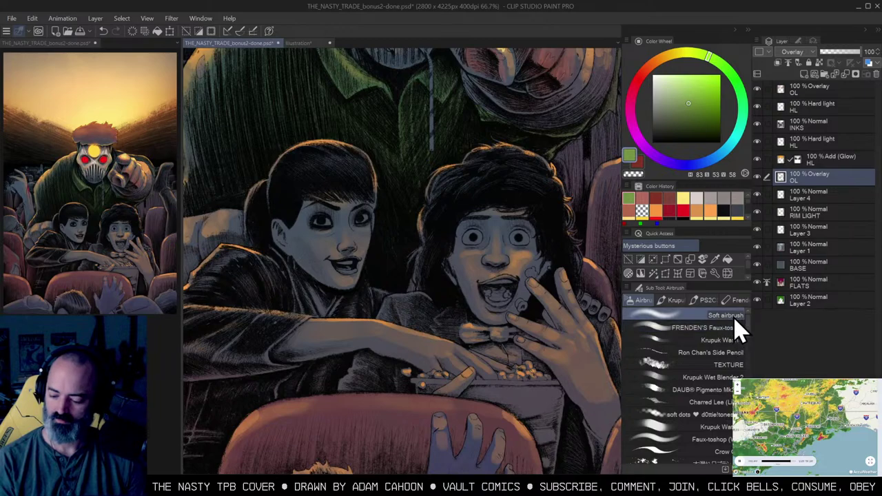
left_click(663, 60)
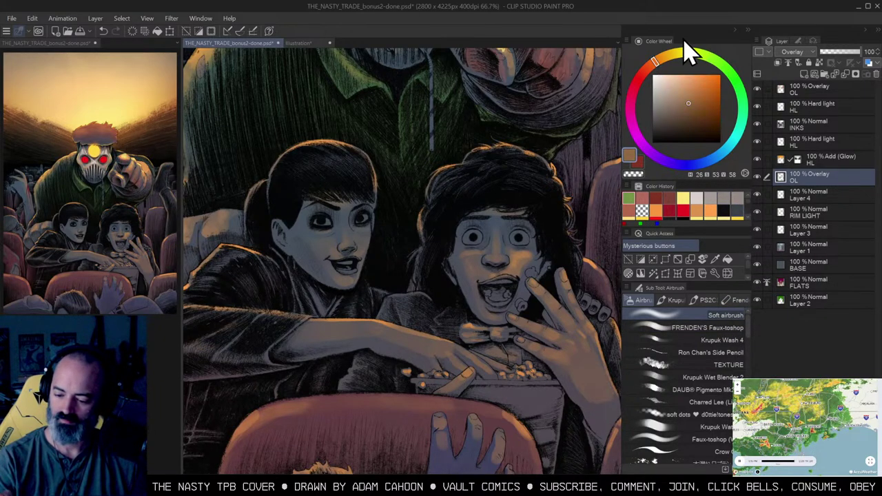
left_click_drag(352, 184, 341, 237)
key("ctrl+z")
left_click(686, 96)
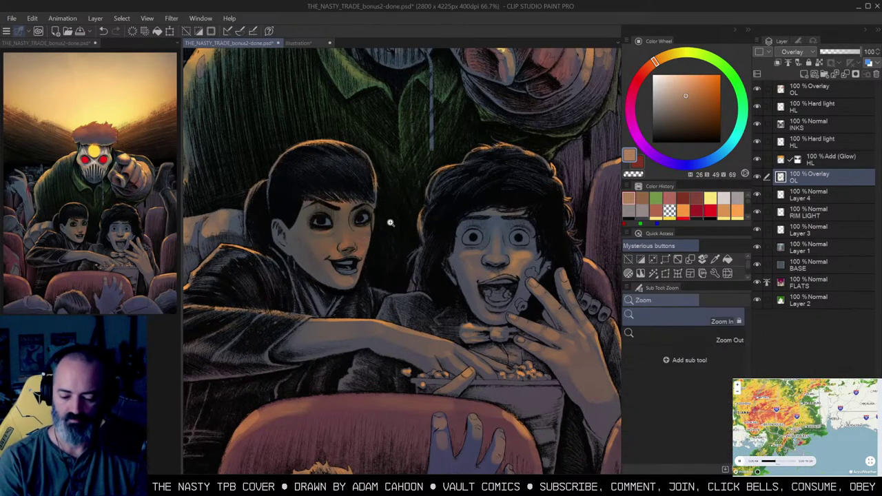
Step: Try a yellower tint (H 35, S 54, V 70) on the woman's face with a smaller Soft airbrush
left_click(391, 223, "alt")
left_click(394, 220, "alt")
left_click(422, 233, "ctrl")
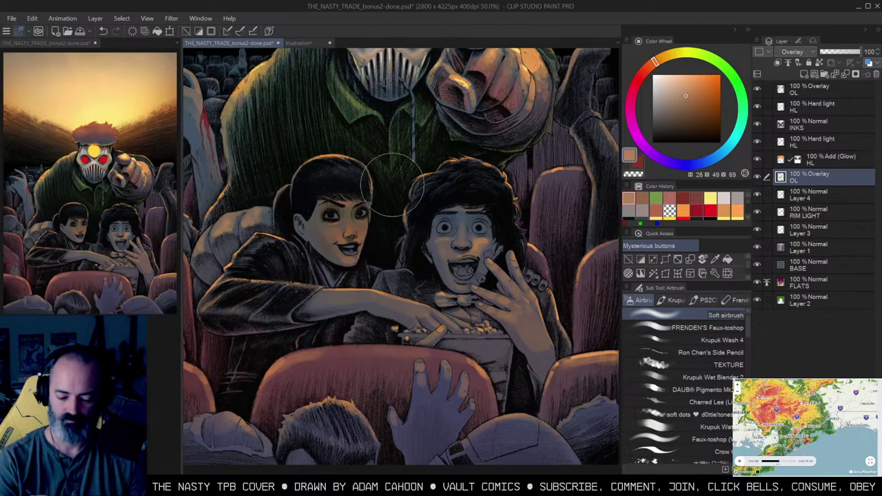
left_click(662, 59)
key("bracketleft")
key("bracketleft")
left_click_drag(330, 225, 352, 223)
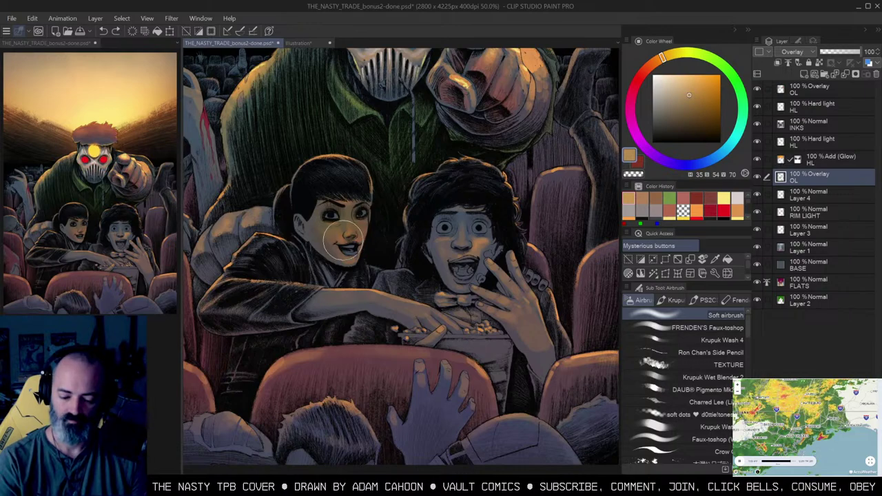
left_click_drag(342, 231, 353, 244)
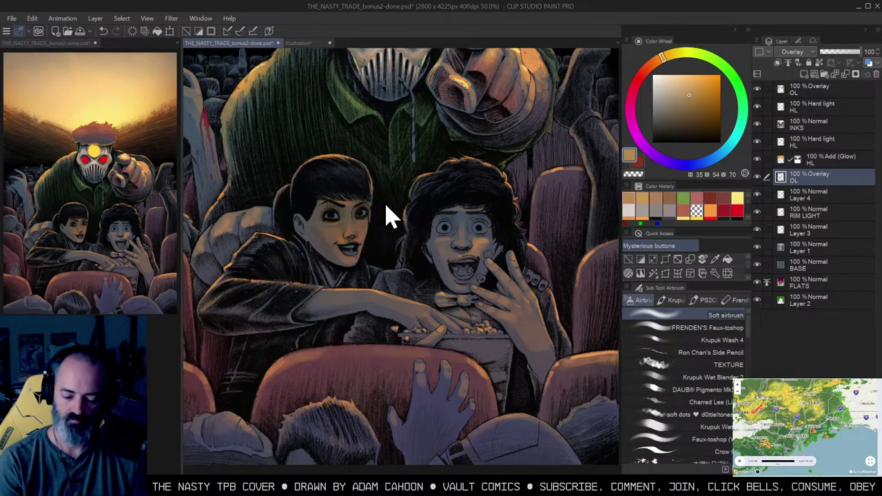
Step: Sample the face tint (H 26, S 49, V 69) from the isolated Overlay layer and airbrush it over the woman's forearm and hand
left_click(474, 233, "alt")
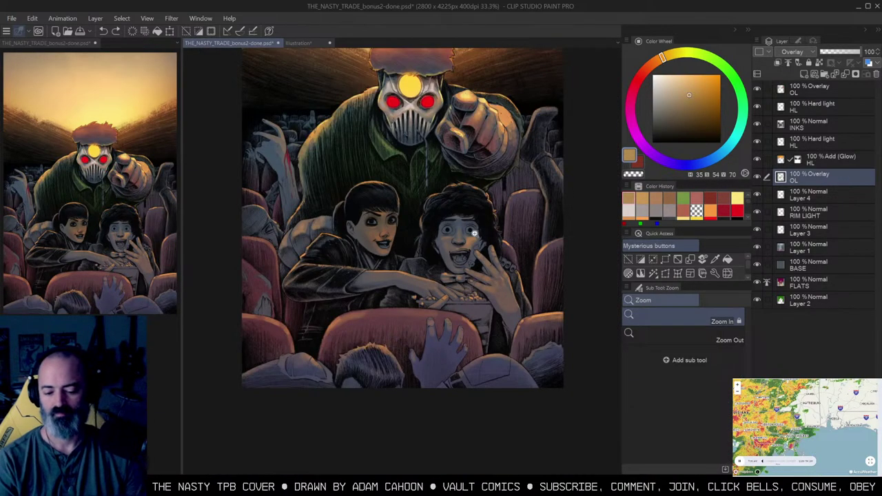
left_click(454, 280)
key("w")
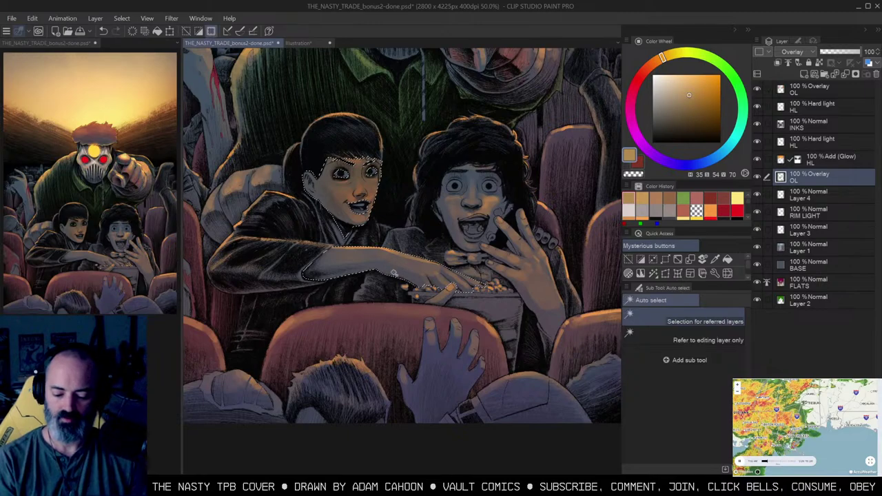
key("ctrl+d")
key("b")
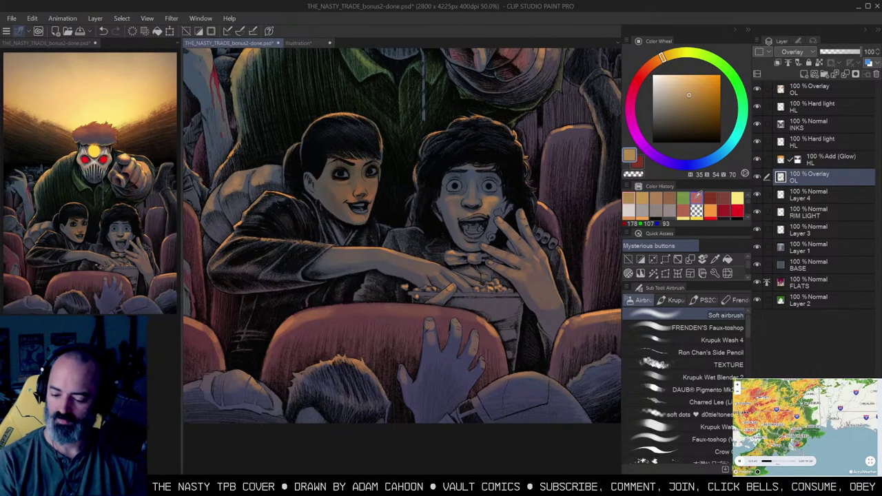
left_click(757, 177, "alt")
left_click(366, 189, "alt")
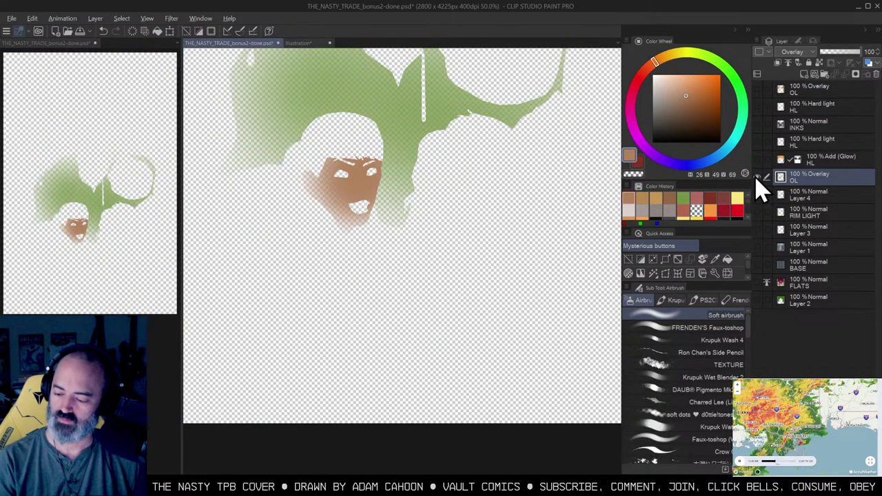
left_click(756, 177, "alt")
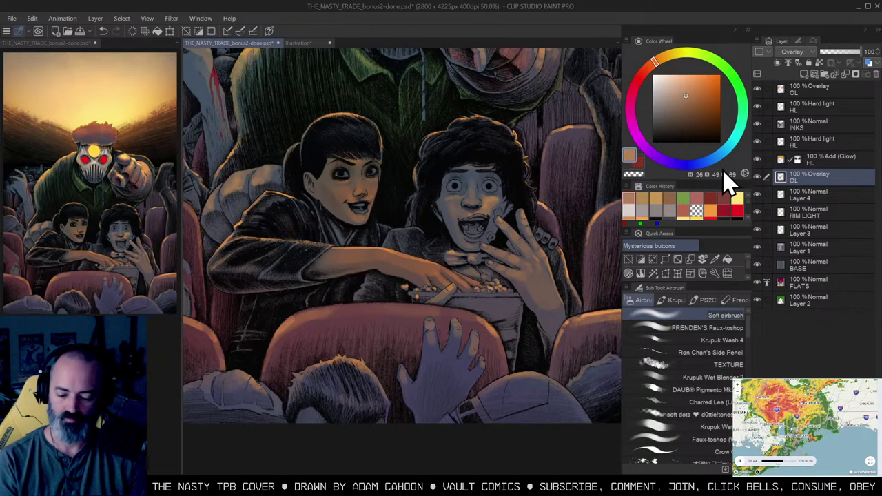
Step: Adjust the woman's skin tint to Hue -10, Saturation 28 and Luminosity 4
key("ctrl+u")
left_click(668, 122)
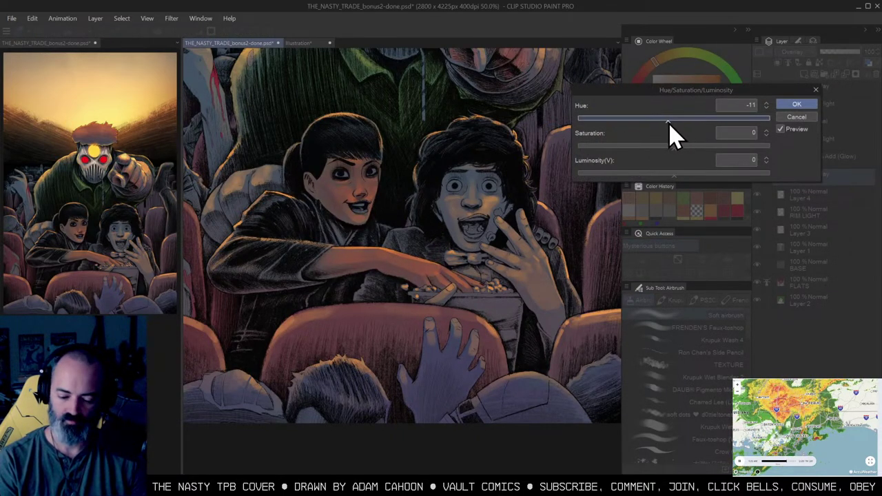
left_click(689, 147)
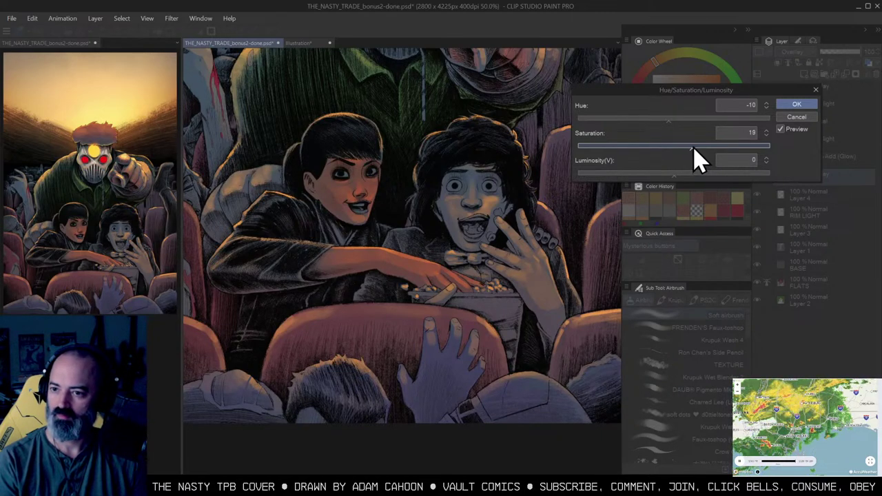
left_click(679, 173)
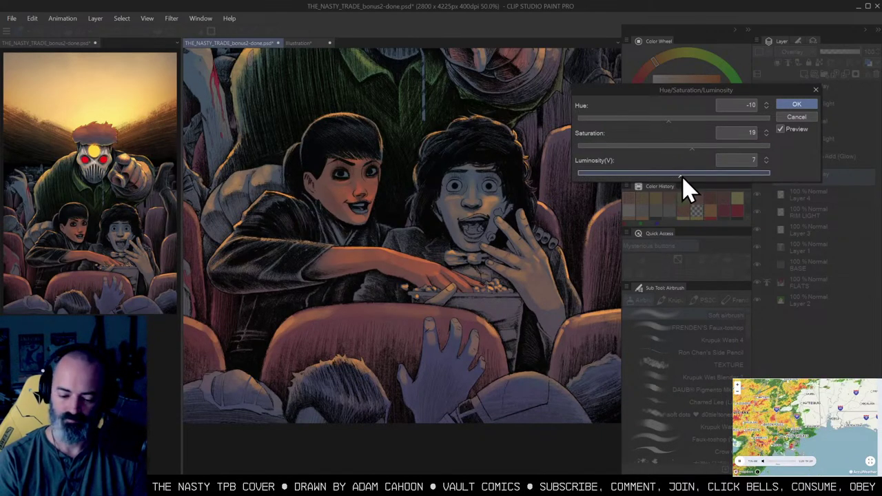
left_click(703, 147)
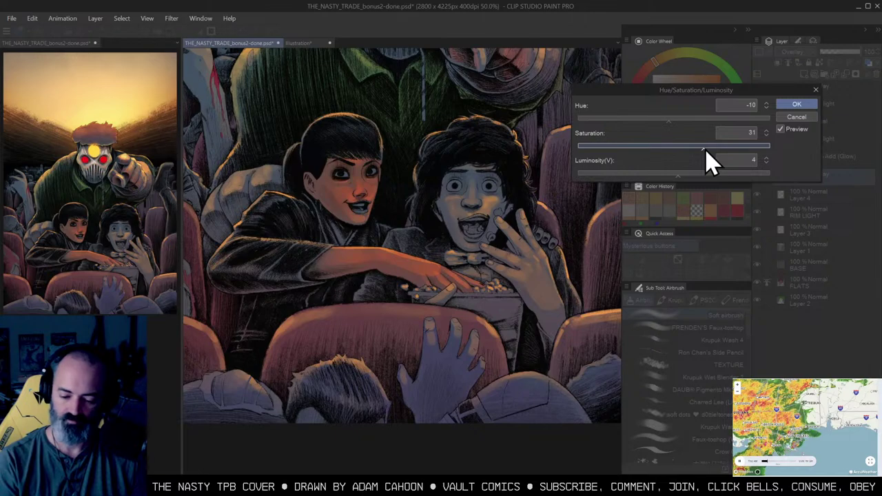
left_click_drag(707, 149, 702, 149)
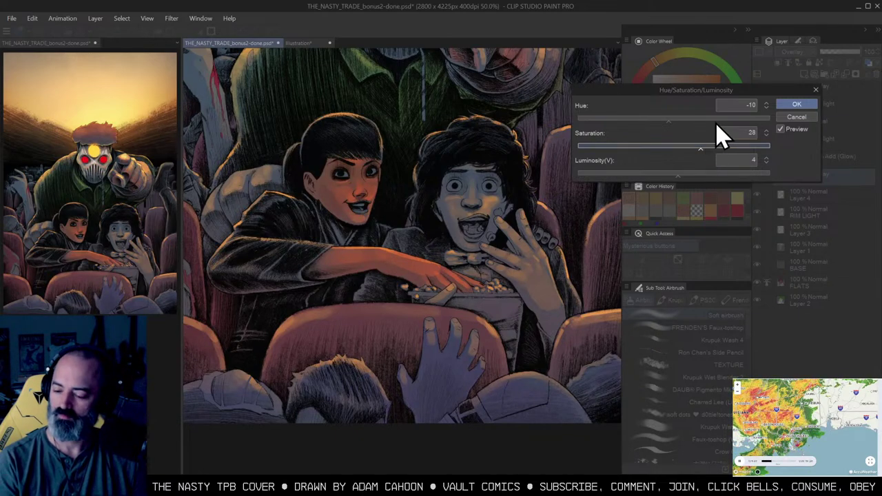
left_click_drag(668, 120, 675, 119)
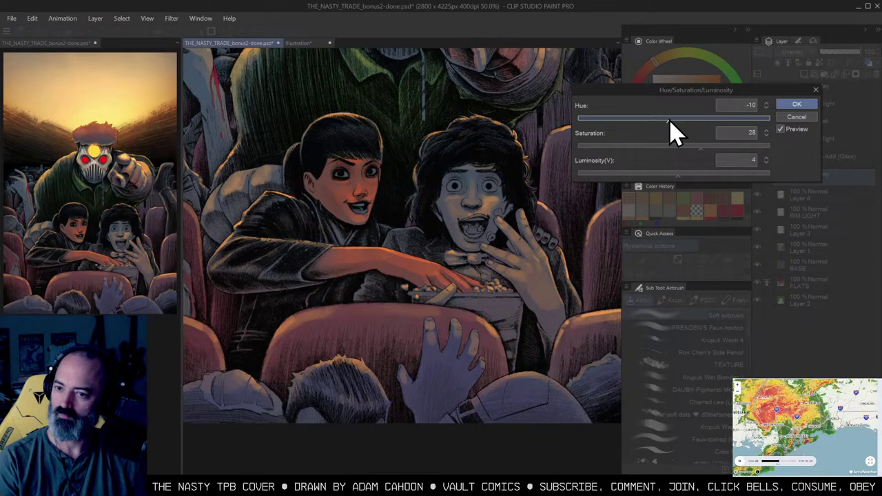
left_click(797, 104)
Step: Clear the woman's skin selection and select the curly-haired man's face and hands
key("ctrl+space")
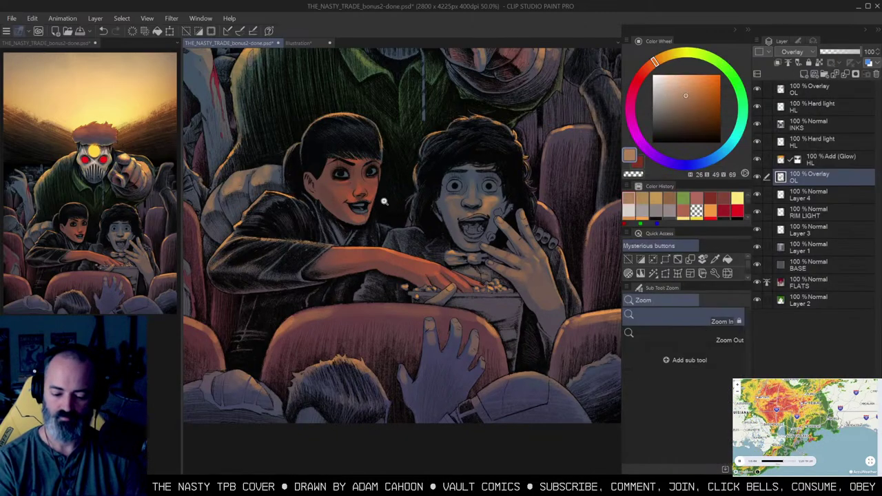
left_click(384, 200)
left_click_drag(497, 331, 434, 311)
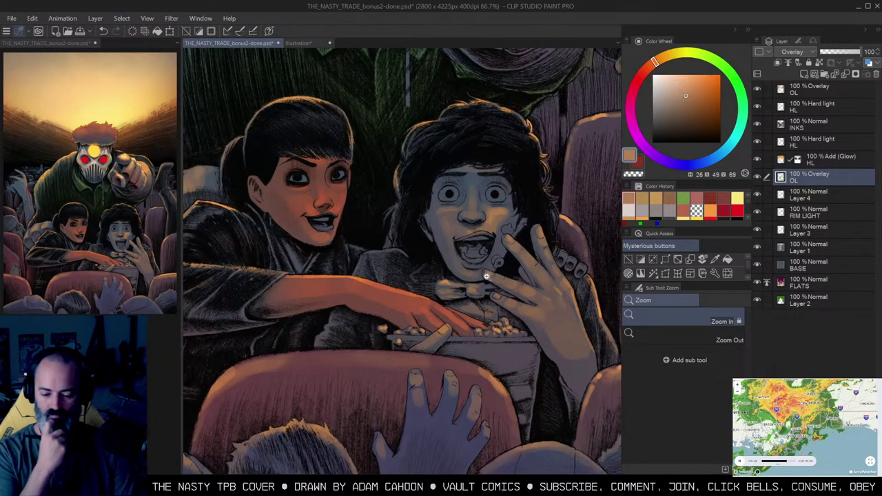
left_click_drag(524, 241, 462, 225)
key("ctrl+d")
key("w")
left_click(494, 157)
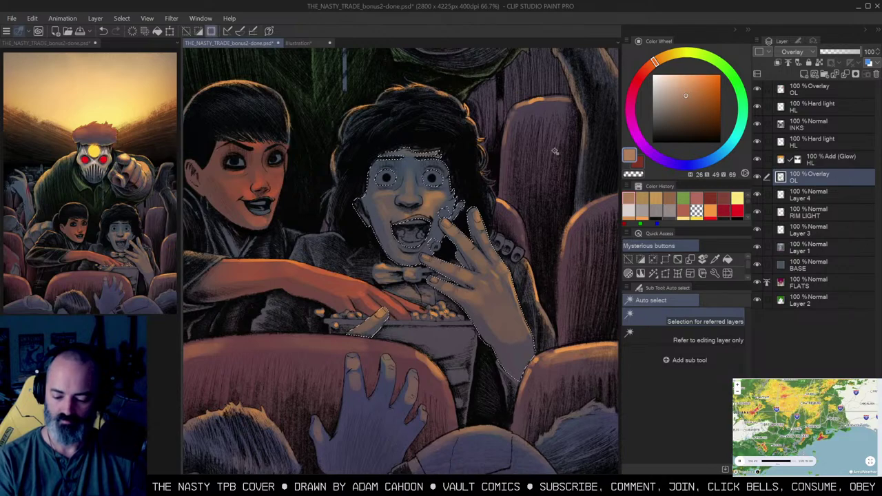
Step: Check the man's skin selection with the Quick Mask and return to the Overlay layer
key("q")
key("ctrl+m")
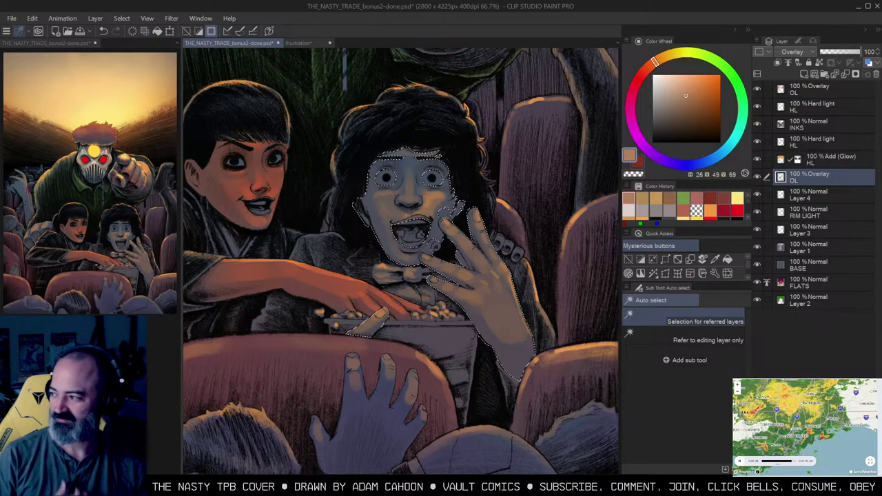
key("q")
key("q")
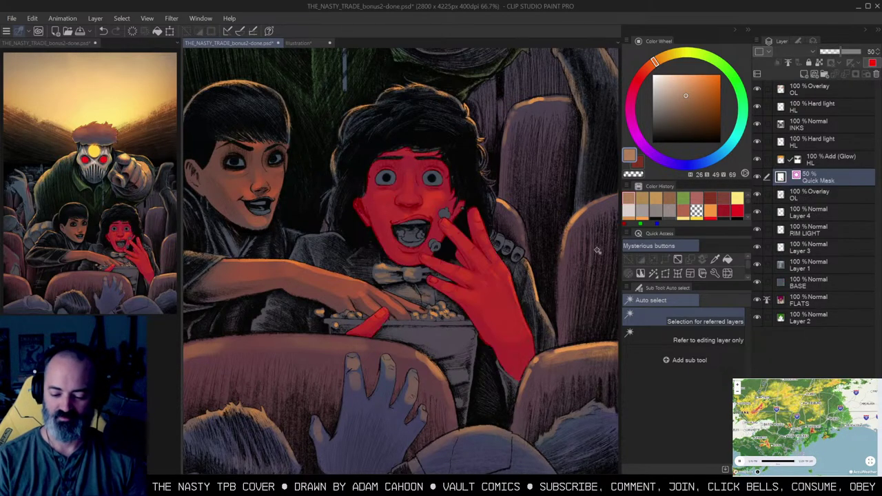
left_click(626, 261)
Step: With an enlarged Soft airbrush, tint the man's face and hands a muted orange (H 26, S 30, V 70)
key("b")
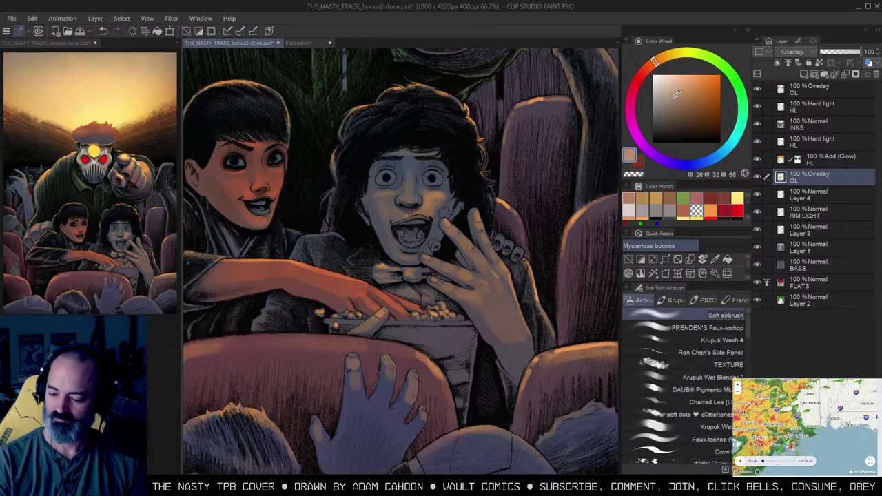
key("]")
key("]")
key("]")
key("]")
left_click_drag(476, 213, 442, 202)
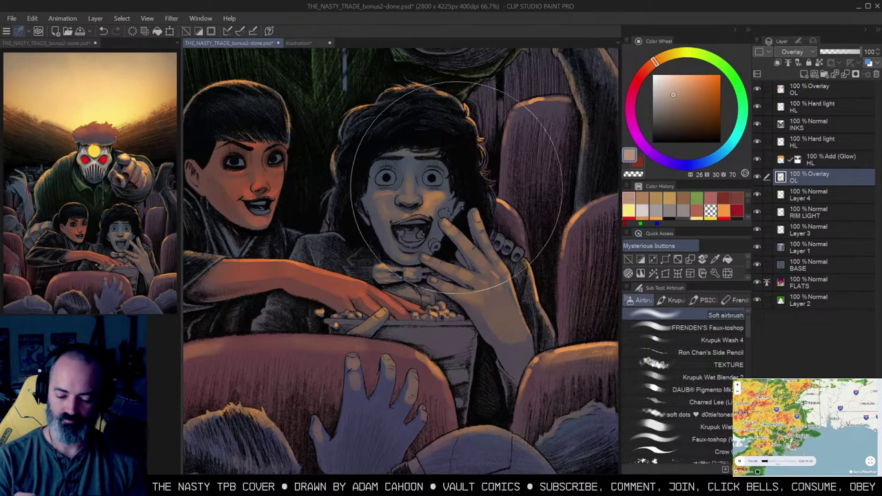
mouse_move(441, 166)
left_mouse_down()
mouse_move(433, 135)
mouse_move(429, 219)
left_mouse_up()
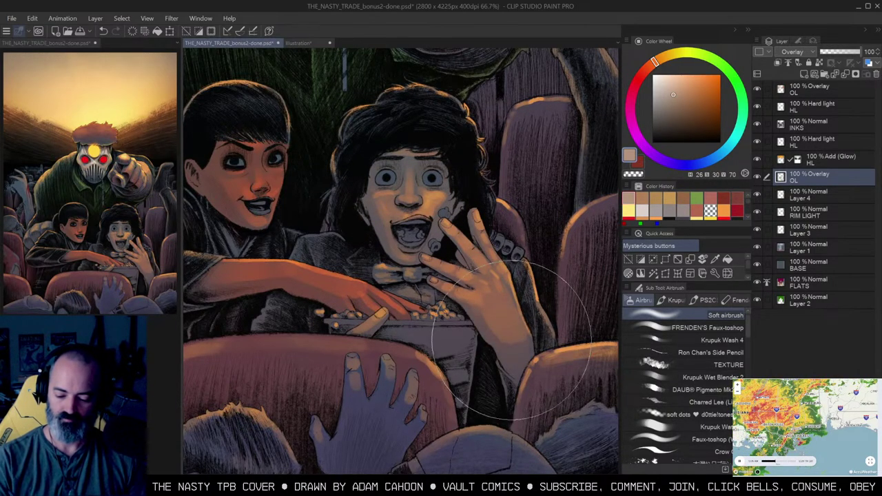
Step: Review the skin tints across the cover, and clear the selection of the man's face and hands
left_click(508, 227, "alt")
left_click(509, 227, "alt")
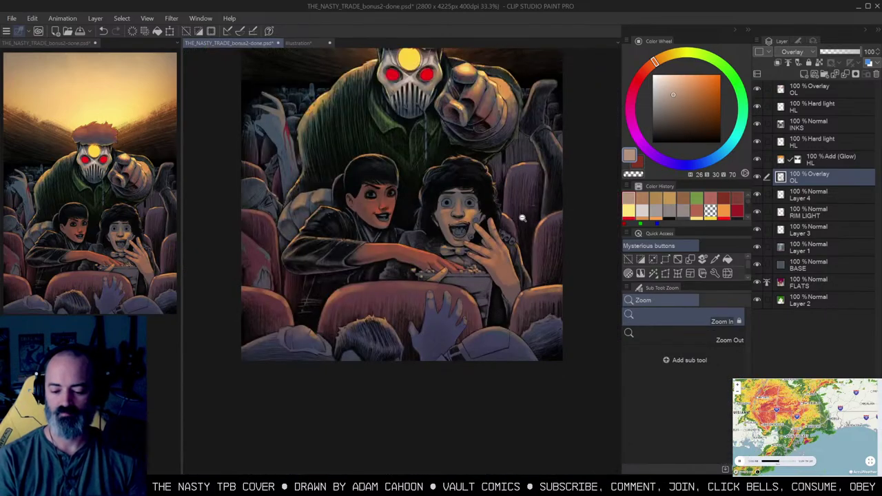
left_click(510, 206, "ctrl")
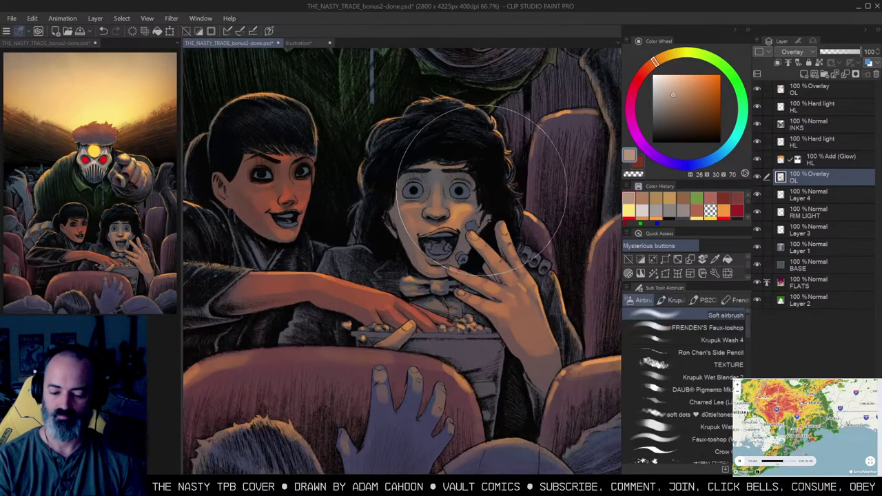
left_click(461, 200, "ctrl")
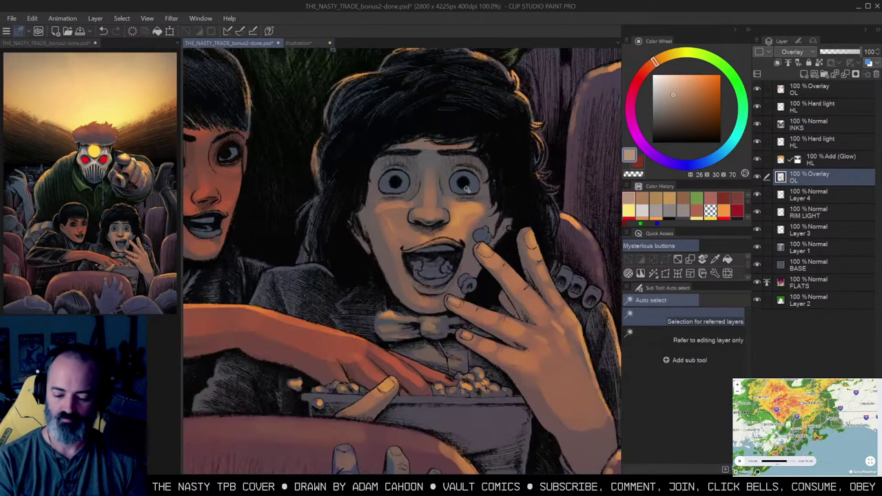
left_click(464, 200, "ctrl")
key("ctrl+d")
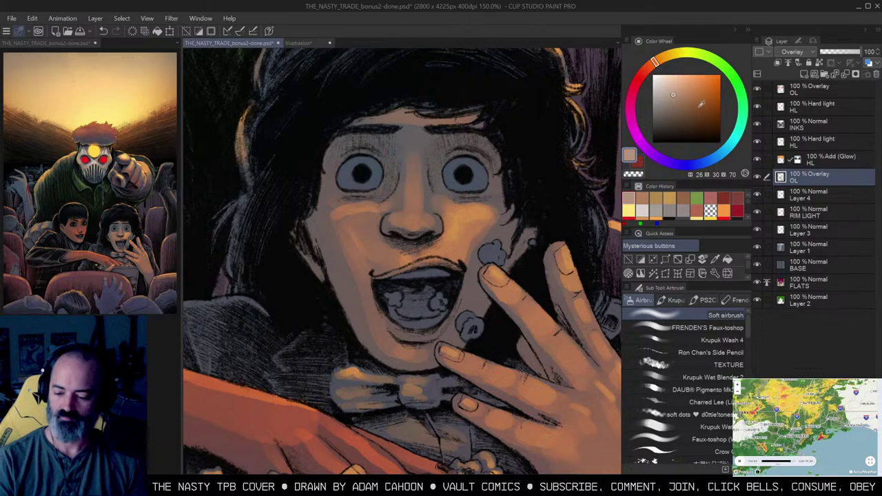
Step: Tint the curly-haired man's eyes and the inside of his mouth light blue (H 201, S 33, V 79) on the Overlay layer
left_click(724, 152)
left_click(675, 88)
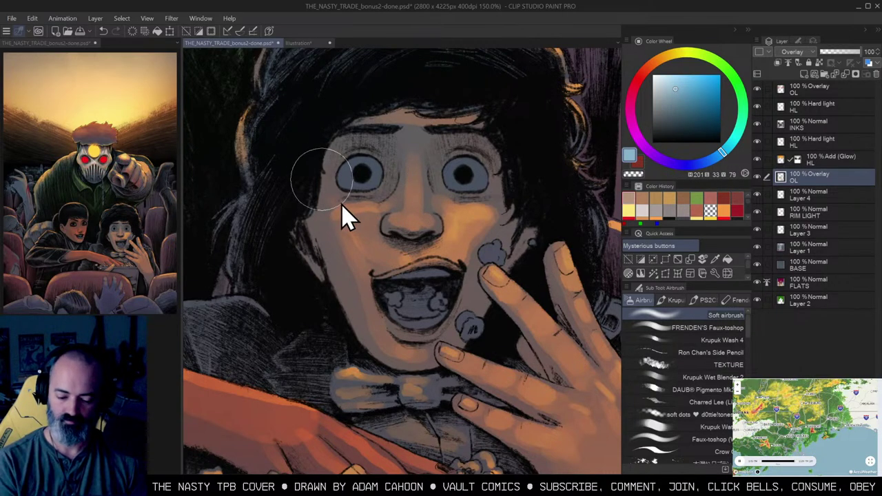
left_click_drag(367, 191, 361, 193)
left_click_drag(454, 180, 450, 198)
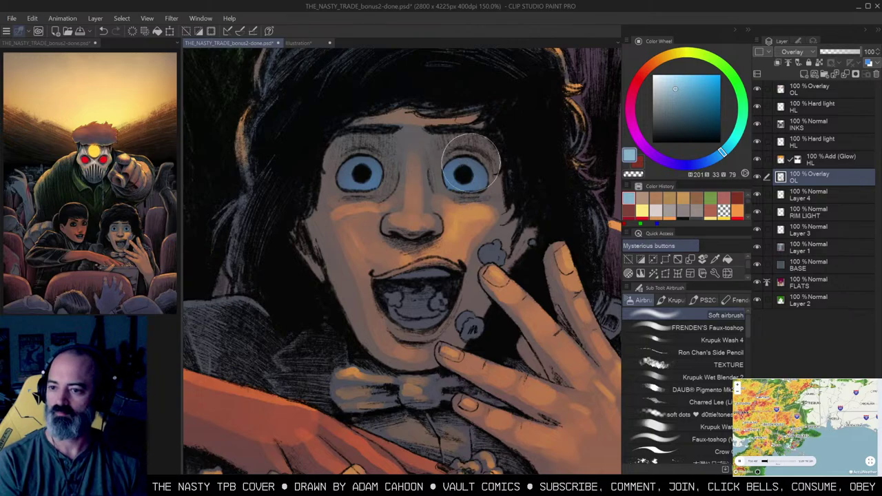
key("w")
left_click(424, 324)
key("b")
mouse_move(408, 321)
left_mouse_down()
mouse_move(434, 321)
mouse_move(417, 276)
left_mouse_up()
Step: Select the man's eye whites and teeth and brighten them with a paler blue (H 201, S 14, V 91)
left_click(458, 244, "alt")
left_click(472, 234, "alt")
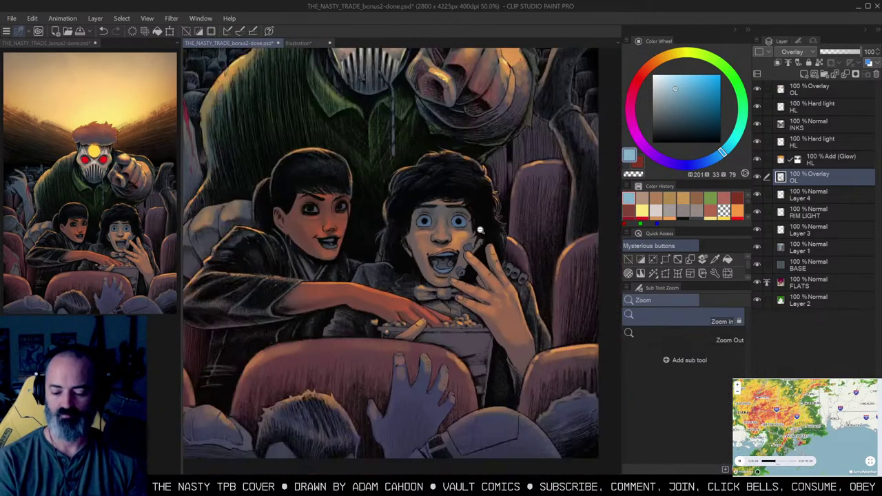
key("ctrl+minus")
left_click(469, 243)
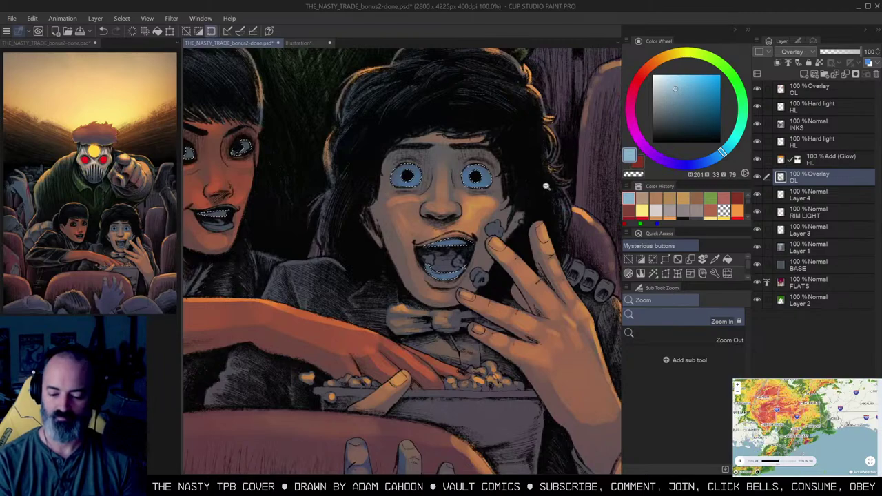
key("b")
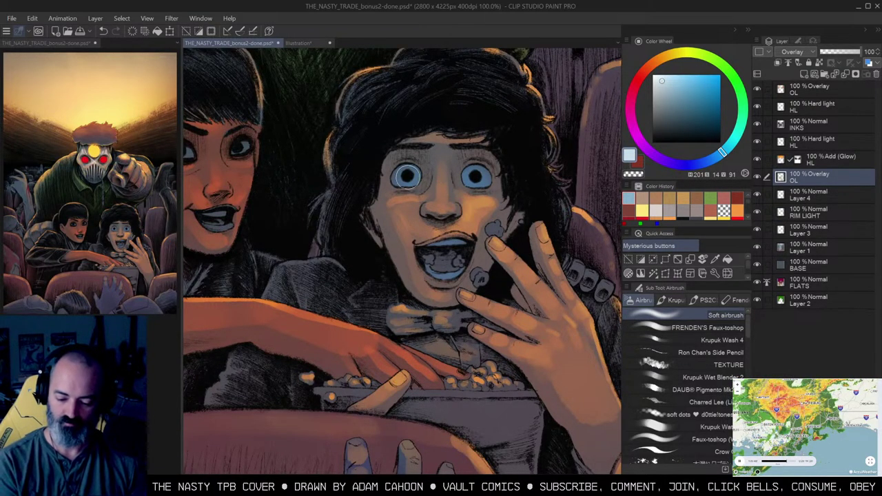
left_click(407, 176)
left_click(478, 179)
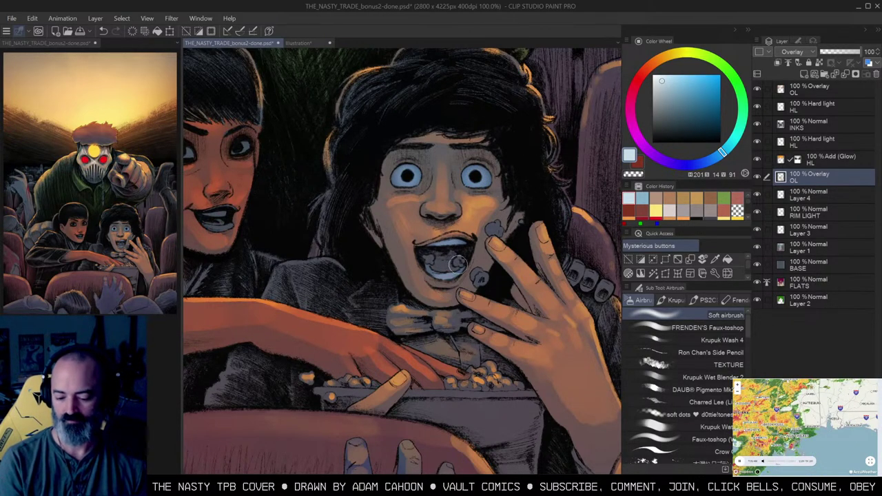
Step: Select the popcorn around the man's mouth and light it with orange (H 29, S 74, V 97) on the RIM LIGHT layer, using Krupuk Wash 4
left_click_drag(512, 281, 512, 249)
key("w")
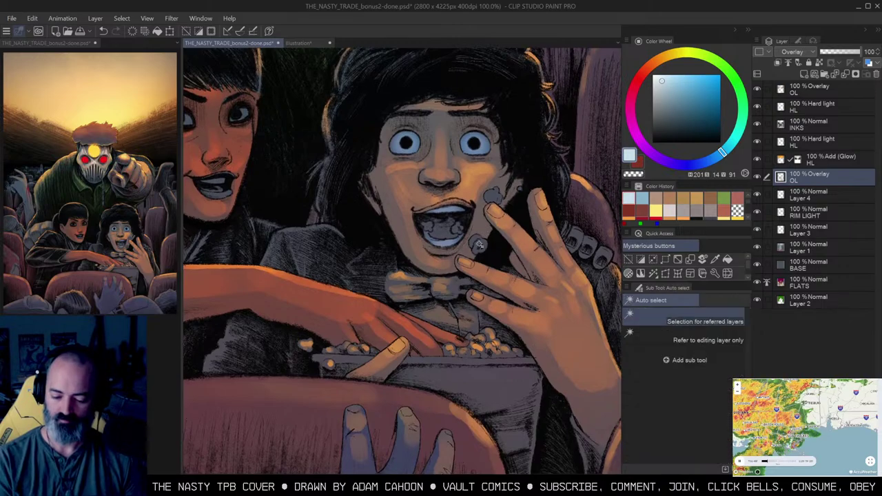
left_click(481, 244)
key("b")
left_click(758, 212, "alt")
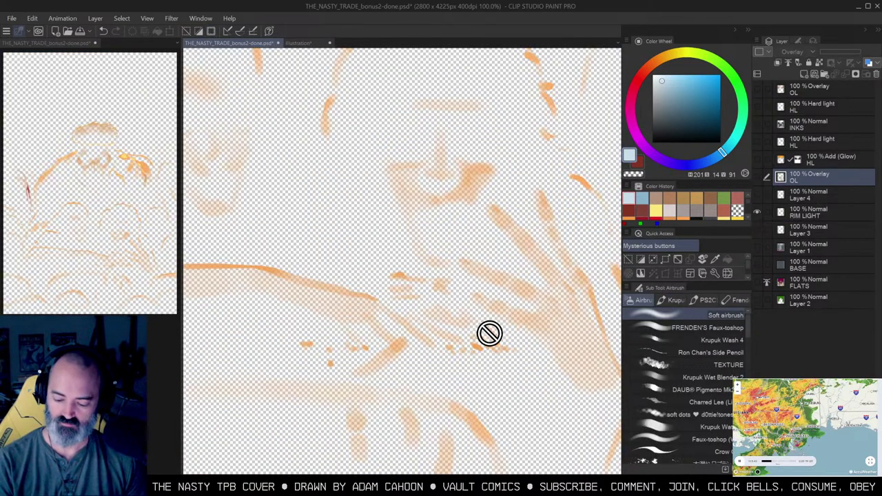
left_click(489, 334, "alt")
left_click(757, 212, "alt")
left_click(793, 213)
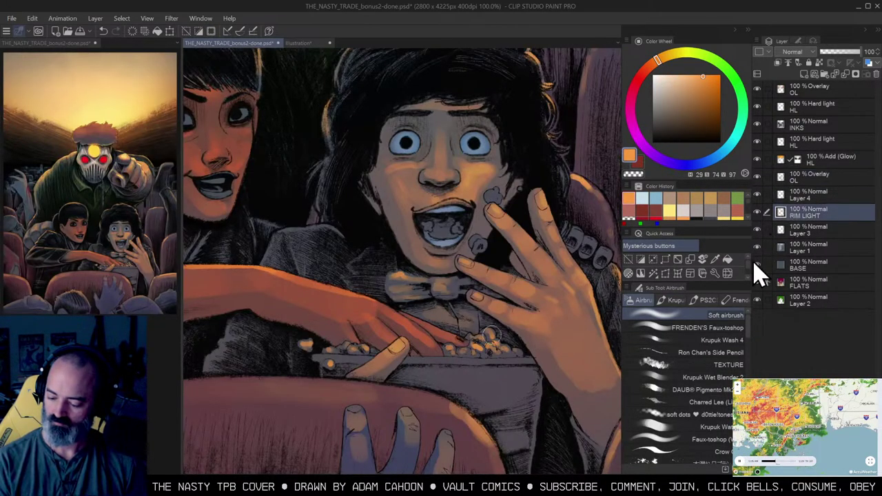
left_click(720, 339)
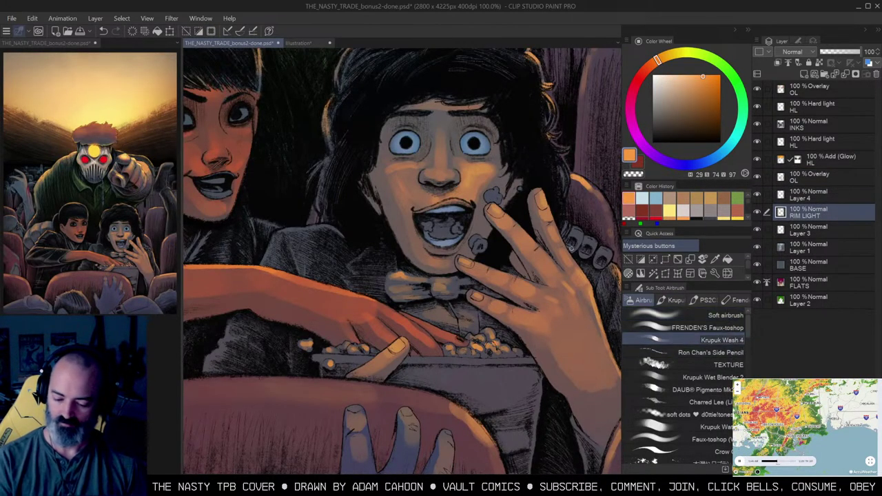
left_click(427, 225)
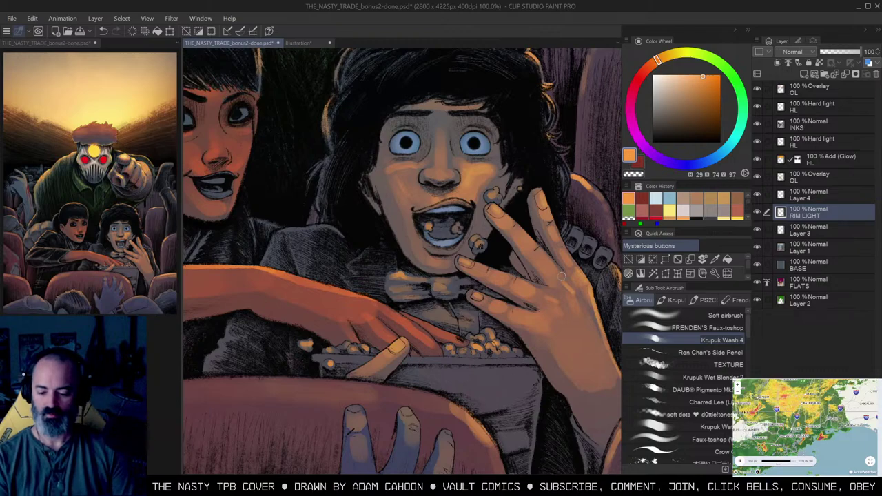
Step: Select the woman's fingers resting on the man's shoulder
left_click_drag(593, 235, 561, 228)
left_click(539, 255, "ctrl+alt")
left_click(541, 259, "ctrl+alt")
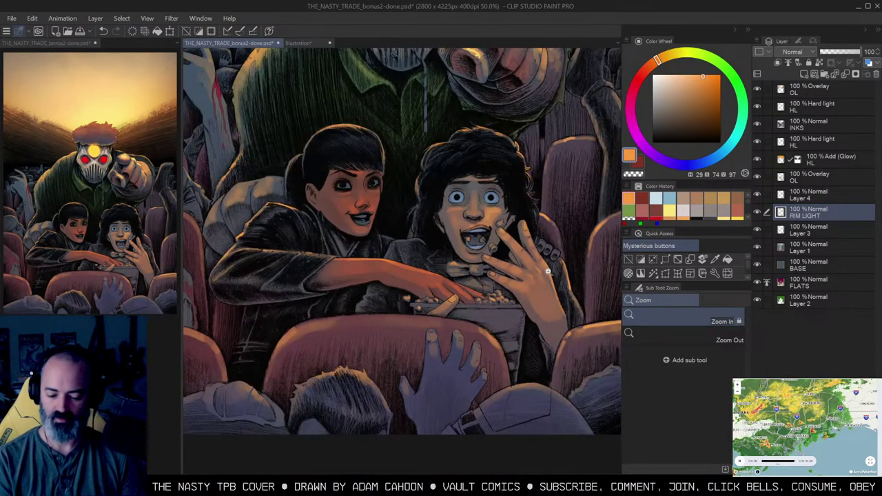
left_click(548, 273)
key("w")
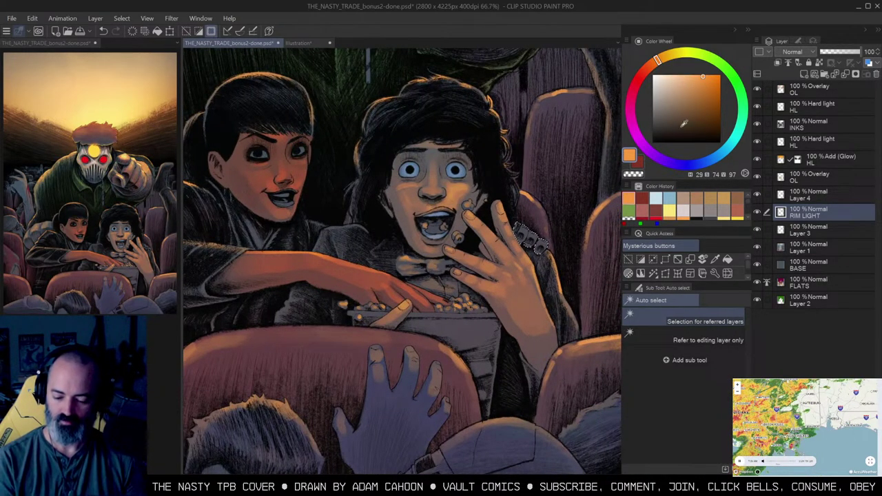
key("b")
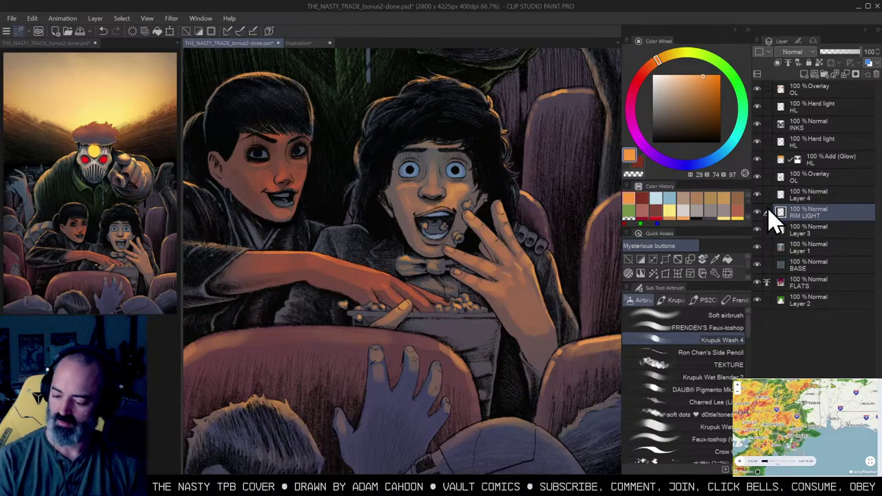
Step: Sample the woman's skin tint from the Overlay layer and color the fingers on the man's shoulder with it (H 16, S 62, V 80)
key("alt")
left_click(757, 177, "alt")
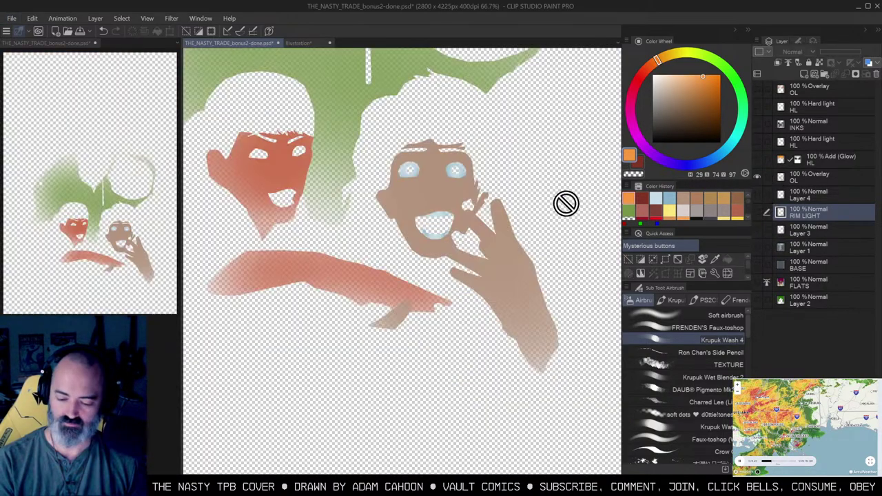
left_click(757, 177, "alt")
left_click(785, 178)
mouse_move(555, 235)
left_mouse_down()
mouse_move(527, 219)
mouse_move(538, 216)
mouse_move(545, 237)
mouse_move(517, 222)
left_mouse_up()
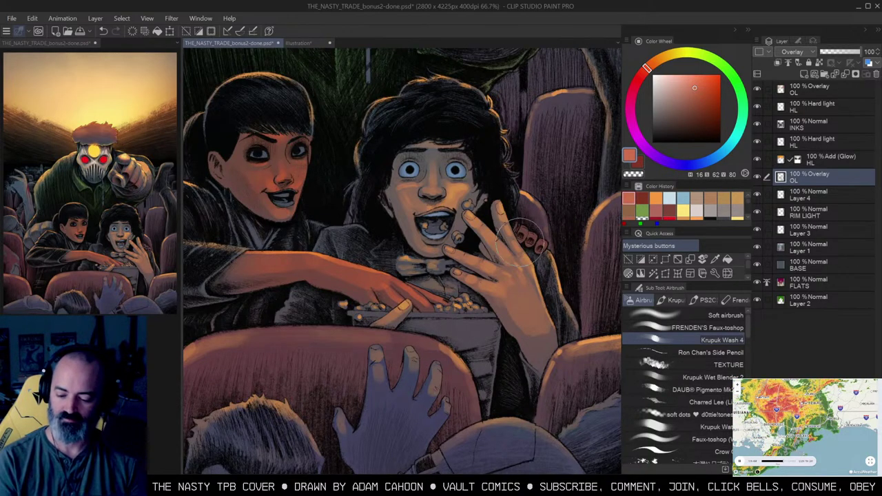
Step: Add orange rim light (H 29, S 74, V 97) to the fingers on the man's shoulder on the RIM LIGHT layer
scroll(536, 231, "up", 2)
left_click(784, 212)
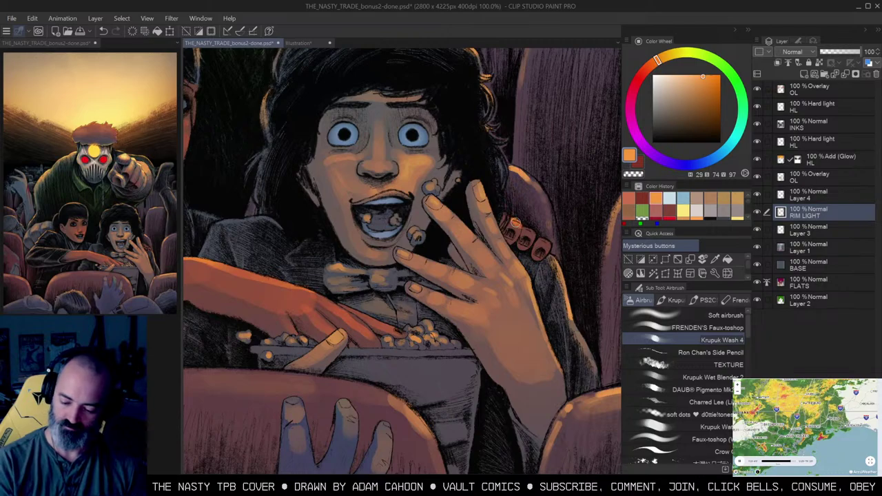
left_click_drag(517, 222, 525, 227)
left_click(549, 225, "alt")
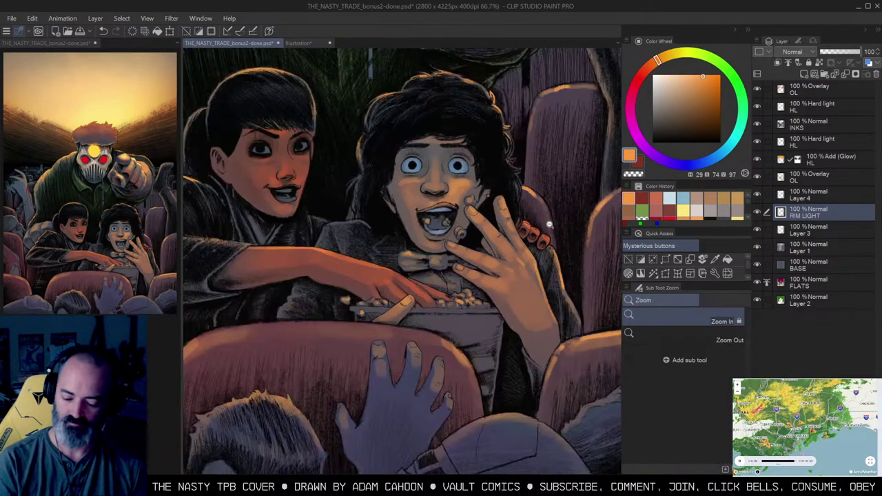
left_click(549, 225, "alt")
Step: Select the woman's eye whites and teeth
left_click_drag(550, 212, 533, 207)
left_click_drag(431, 175, 471, 203)
left_click(431, 225)
key("w")
left_click(377, 179)
left_click_drag(381, 183, 410, 193)
left_click(404, 238)
key("ctrl+d")
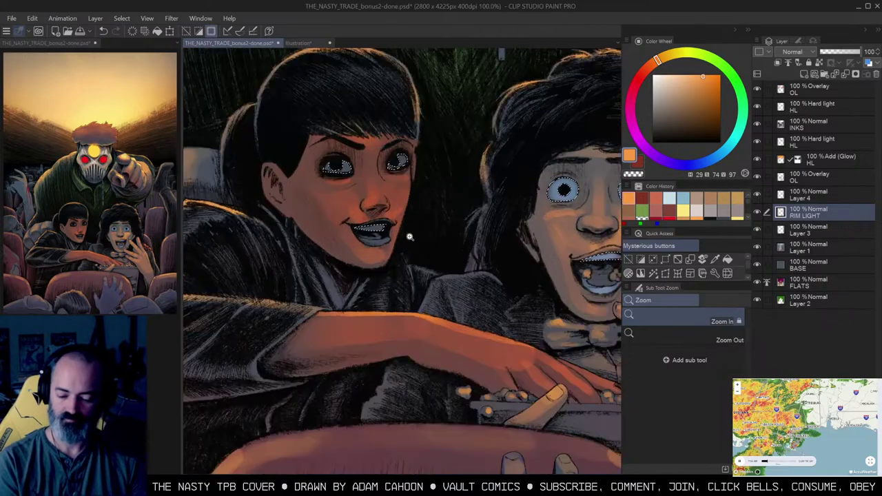
Step: Brighten the woman's eyes and teeth with a pale blue (H 202, S 11, V 89) on the Overlay layer
key("b")
left_click(758, 195, "alt")
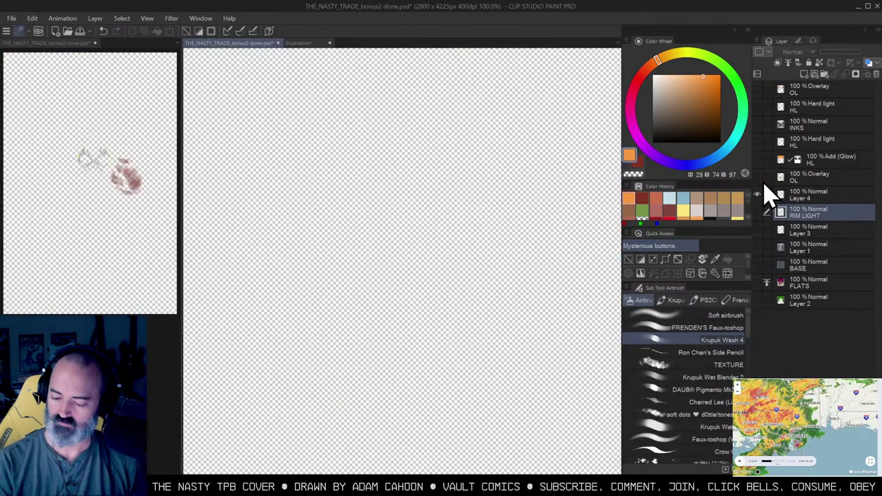
left_click(758, 195, "alt")
left_click(758, 178, "alt")
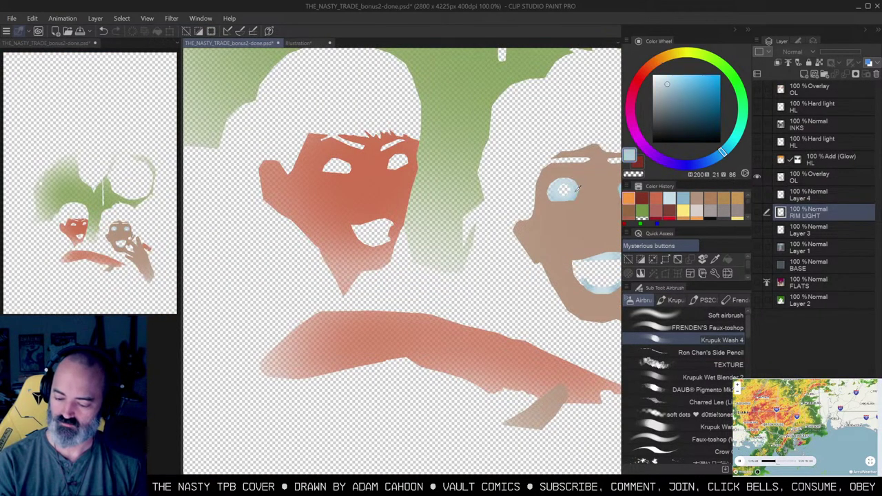
left_click(757, 176, "alt")
left_click(792, 176)
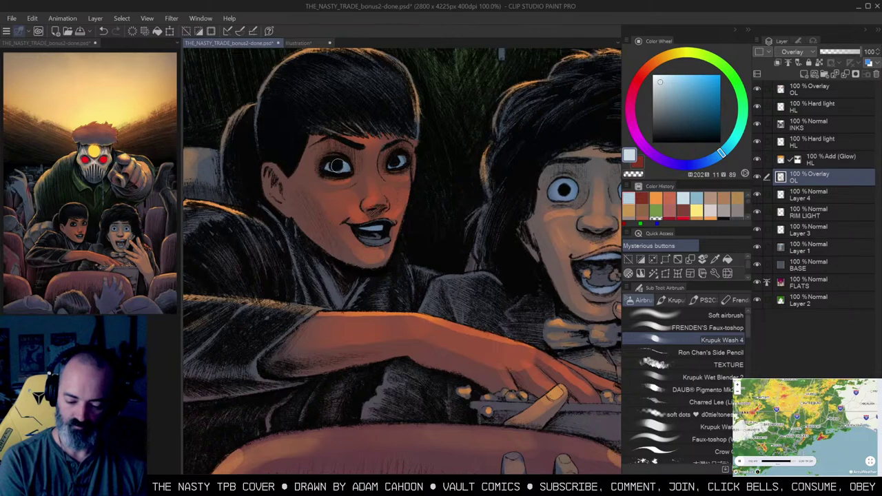
left_click(397, 161)
Step: Review the couple's tints against the whole cover, and select the masked figure's pointing hand
key("ctrl+space")
left_click_drag(412, 237, 483, 237)
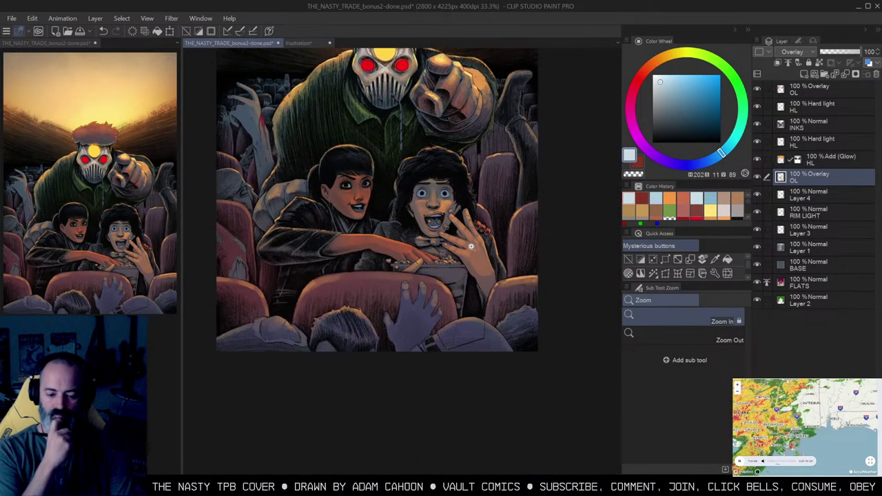
left_click_drag(495, 199, 487, 263)
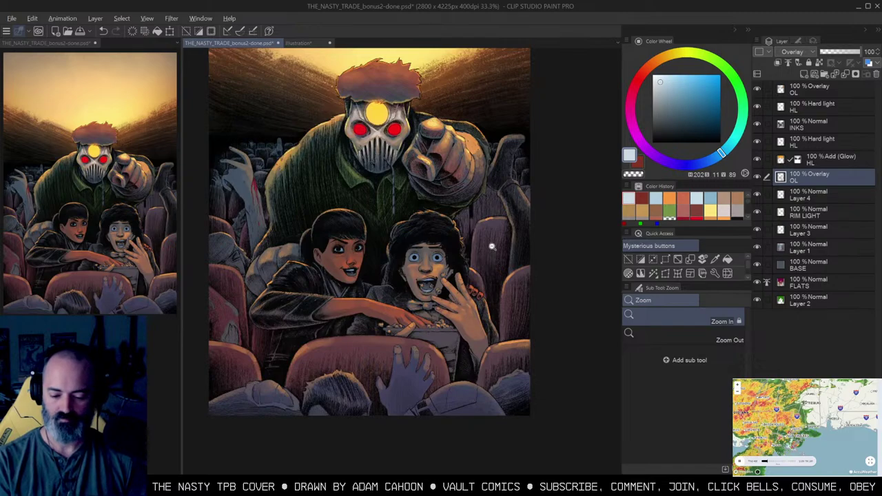
scroll(492, 246, "down", 1)
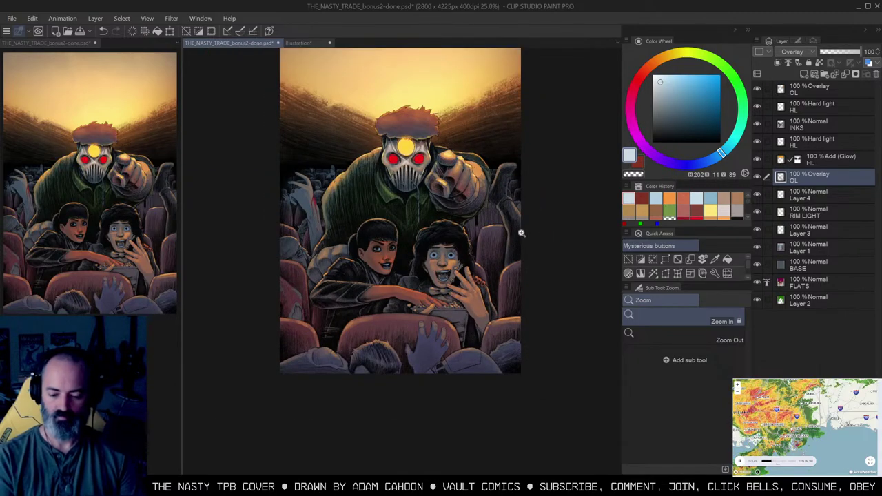
scroll(460, 253, "up", 1)
left_click_drag(466, 187, 488, 213)
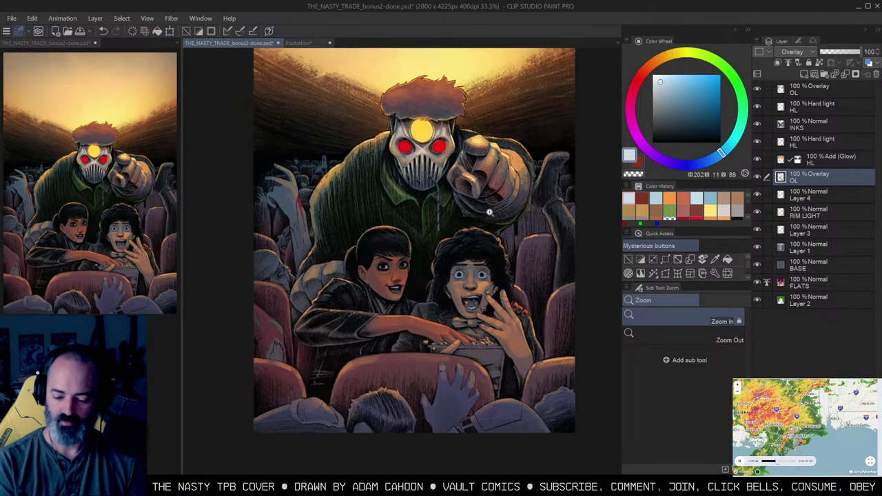
key("w")
left_click(497, 199)
key("b")
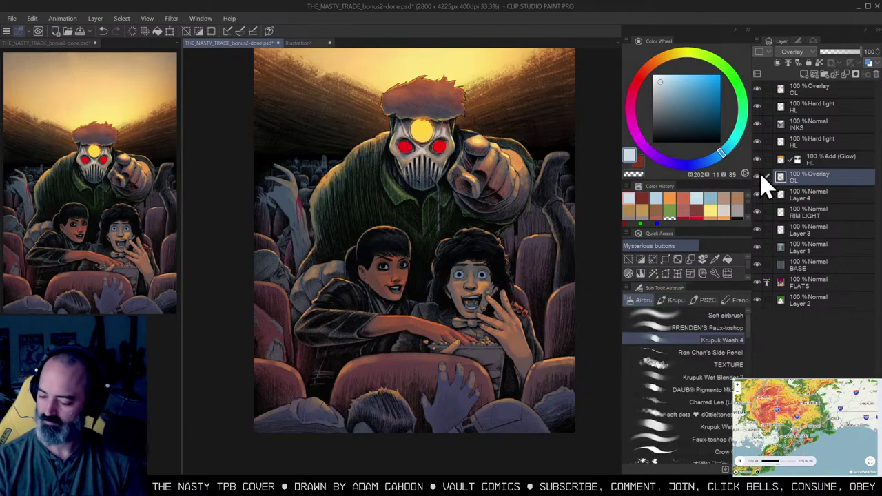
Step: Tint the masked figure's pointing hand dark red (H 10, S 72, V 51) on the Overlay layer
left_click(756, 176, "alt")
left_click(652, 196)
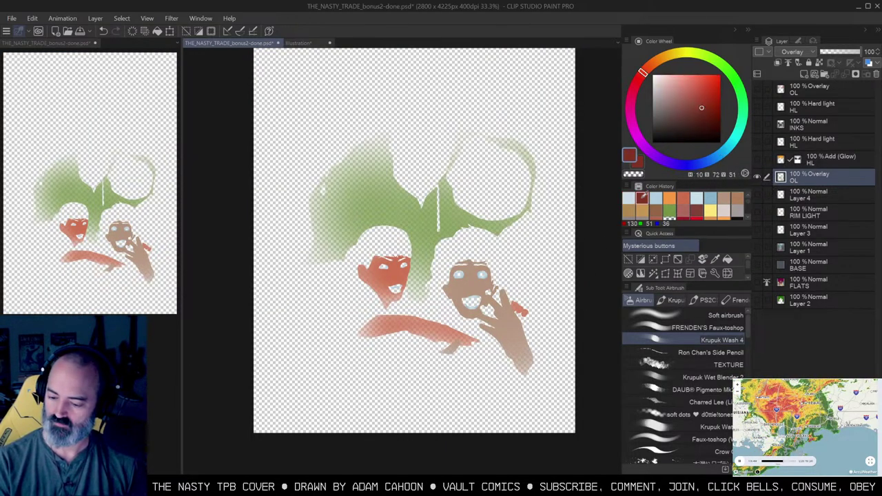
left_click(757, 177, "alt")
mouse_move(472, 186)
left_mouse_down()
mouse_move(518, 207)
mouse_move(475, 169)
mouse_move(509, 193)
mouse_move(487, 164)
mouse_move(475, 169)
mouse_move(487, 207)
mouse_move(511, 205)
left_mouse_up()
left_click_drag(556, 151, 566, 132)
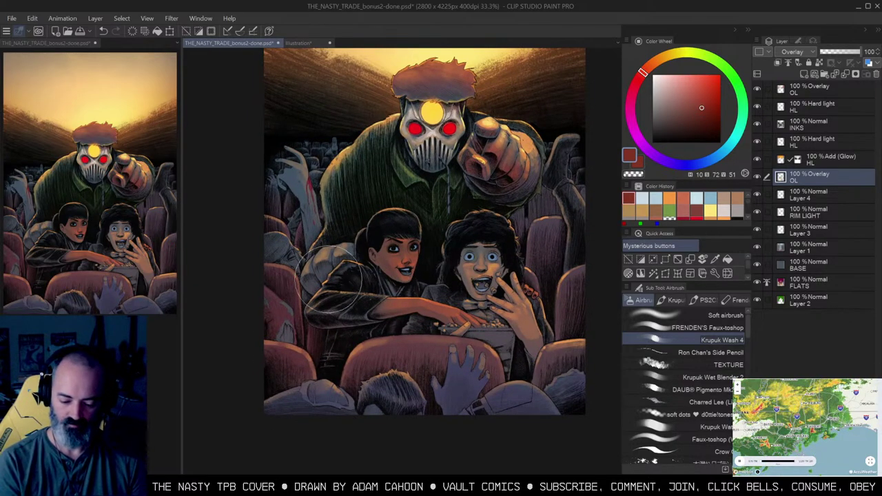
Step: Select the masked figure's other hand behind the woman's shoulder and tint it the same dark red (H 10, S 72, V 51)
key("w")
left_click(338, 265)
key("b")
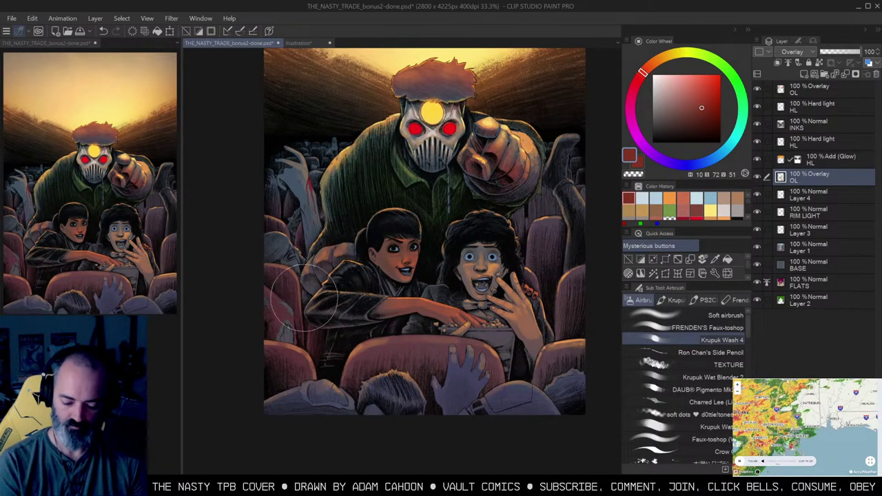
key("j")
key("b")
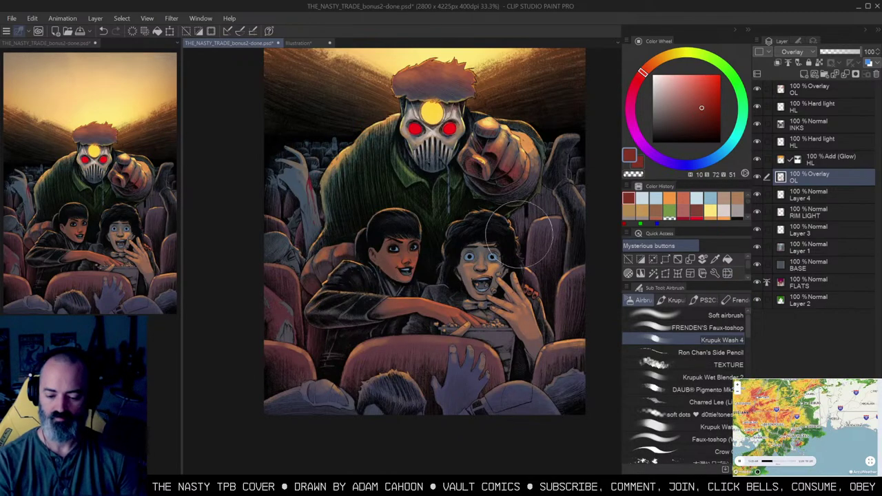
Step: Compare the seated couple's lighting with the Add (Glow) and RIM LIGHT layers hidden and shown
left_click_drag(529, 238, 507, 233)
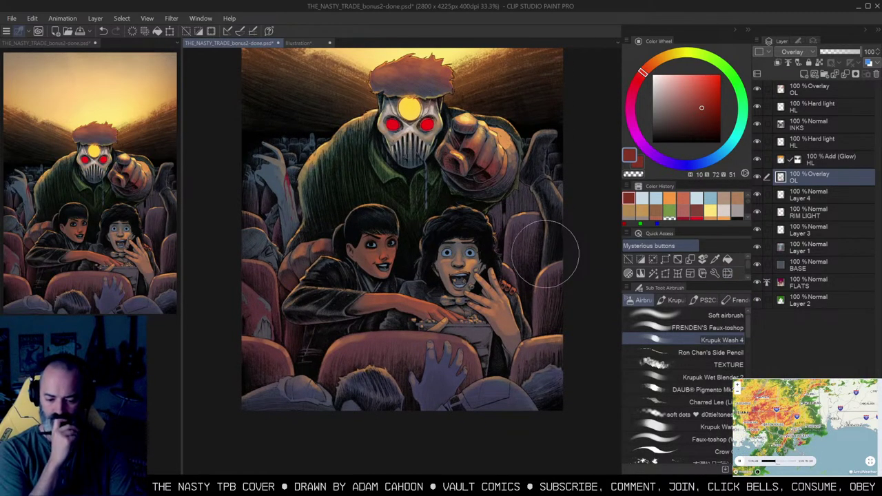
mouse_move(545, 254)
left_mouse_down()
mouse_move(538, 305)
mouse_move(553, 271)
mouse_move(548, 260)
left_mouse_up()
key("ctrl+space")
left_click(445, 241)
left_click(444, 241)
left_click_drag(445, 241, 516, 227)
left_click(466, 246)
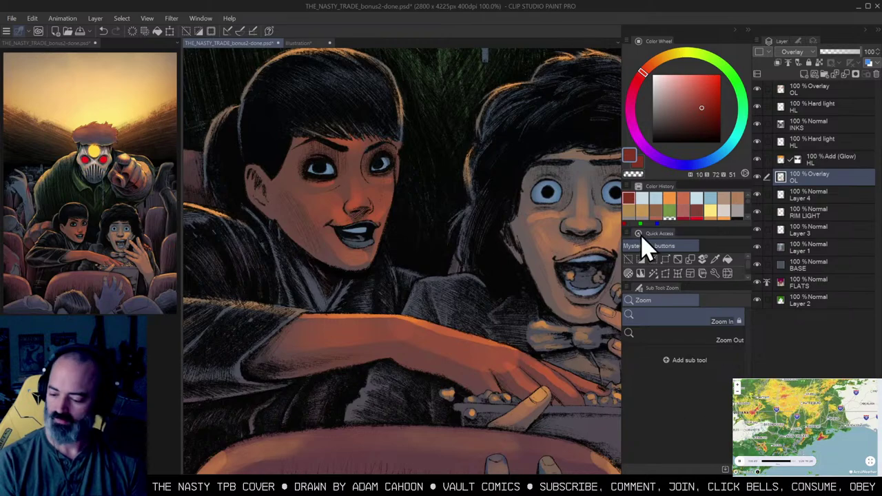
left_click(757, 160)
left_click(757, 160)
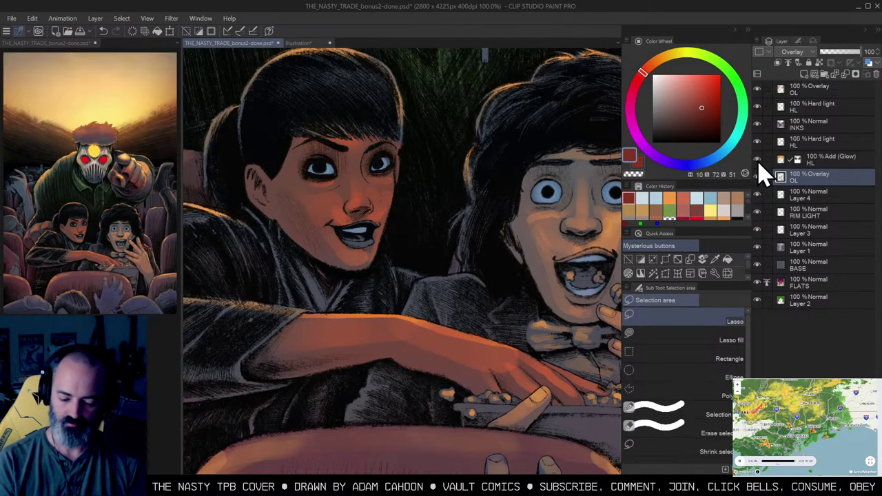
left_click(757, 213)
left_click(758, 212)
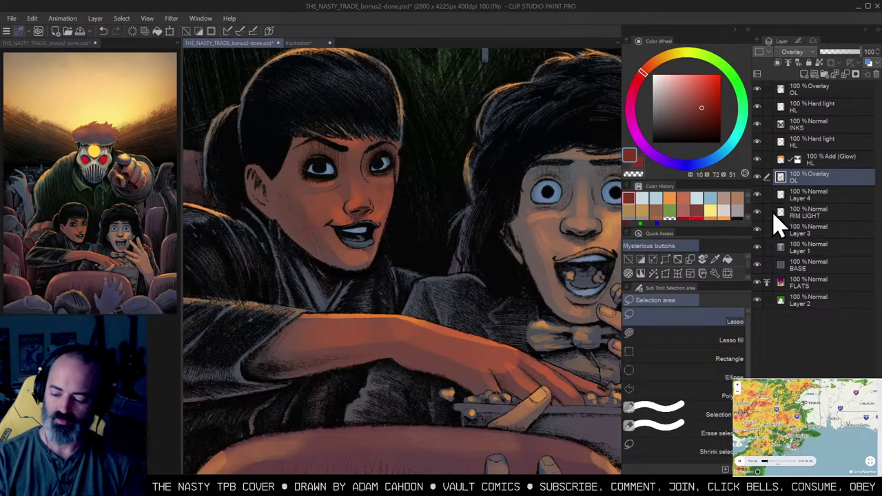
Step: Compare the seated couple repeatedly with only the RIM LIGHT layer hidden and shown
left_click(757, 212)
left_click(757, 213)
left_click(758, 213)
left_click(757, 213)
left_click(758, 212)
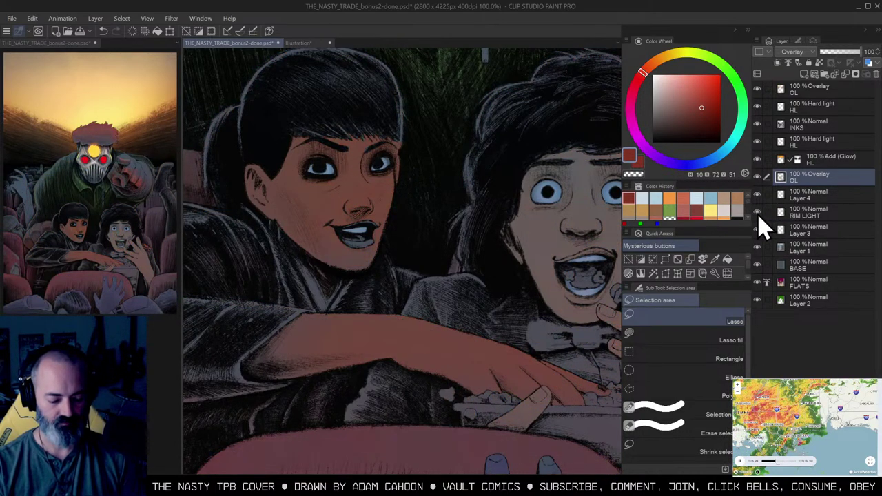
left_click(757, 213)
left_click(758, 218)
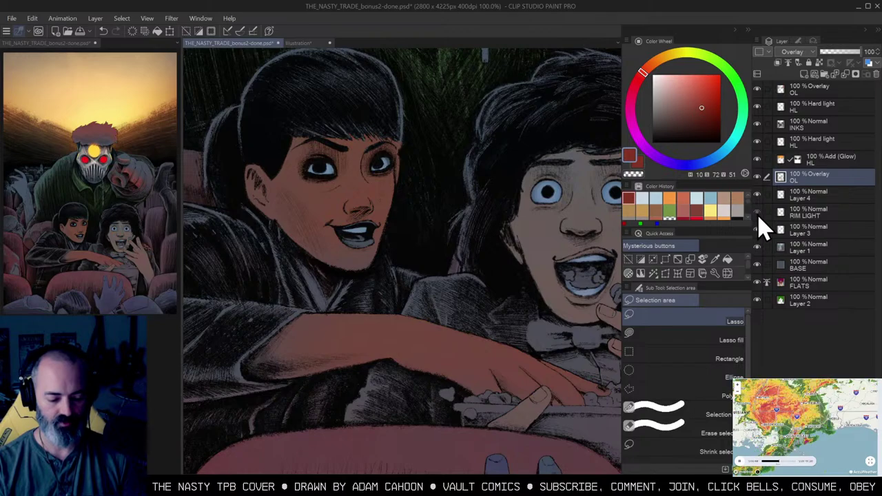
left_click(757, 213)
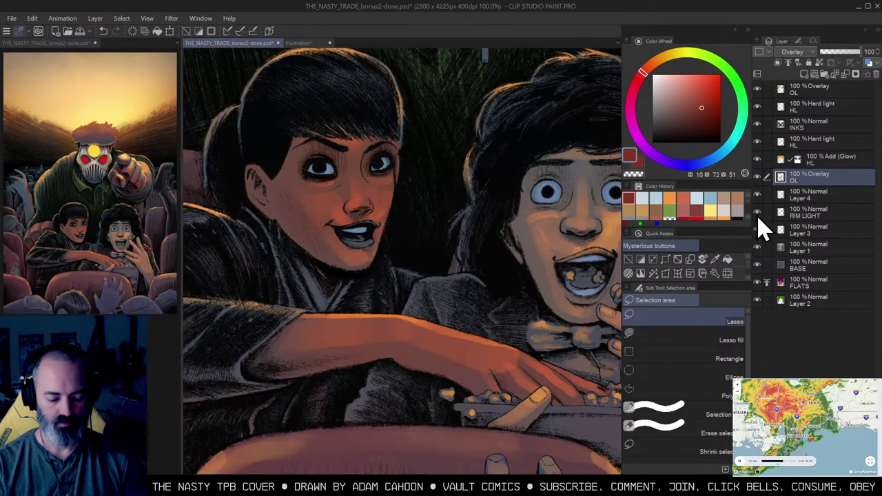
left_click(757, 214)
left_click(757, 214)
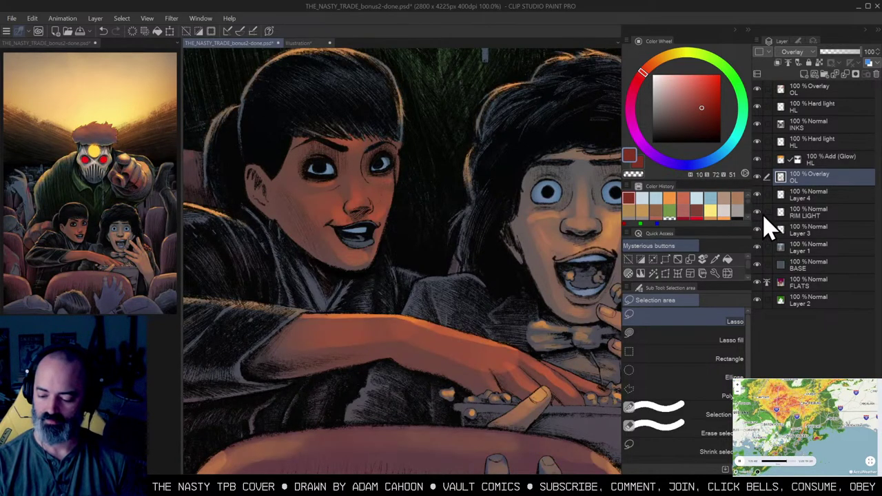
left_click(800, 215, "ctrl")
key("q")
key("ctrl+z")
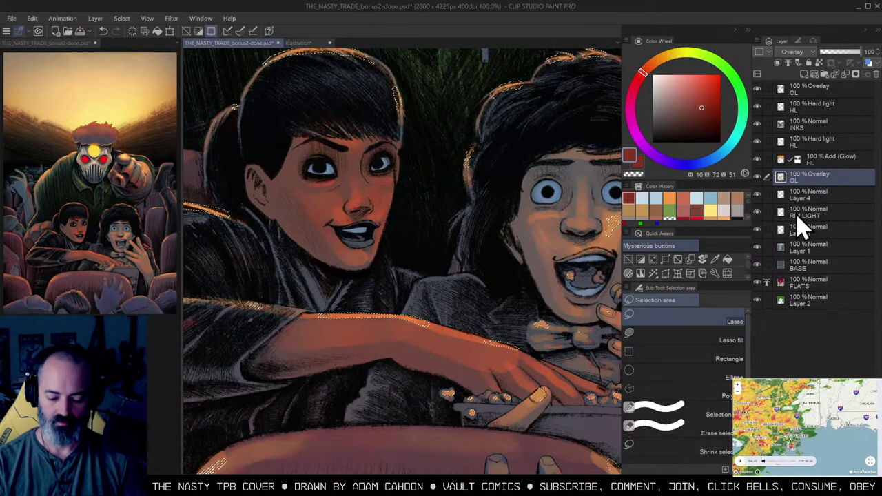
key("ctrl+d")
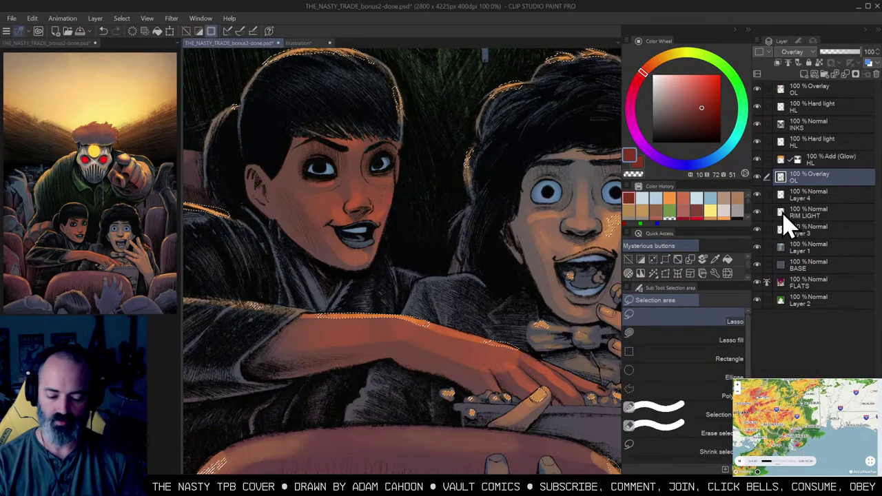
Step: Add another Hard light layer beneath the inks and try soft-airbrushing pale blues (H 197, S 35, V 95; S 15, V 100) over the woman's face
key("b")
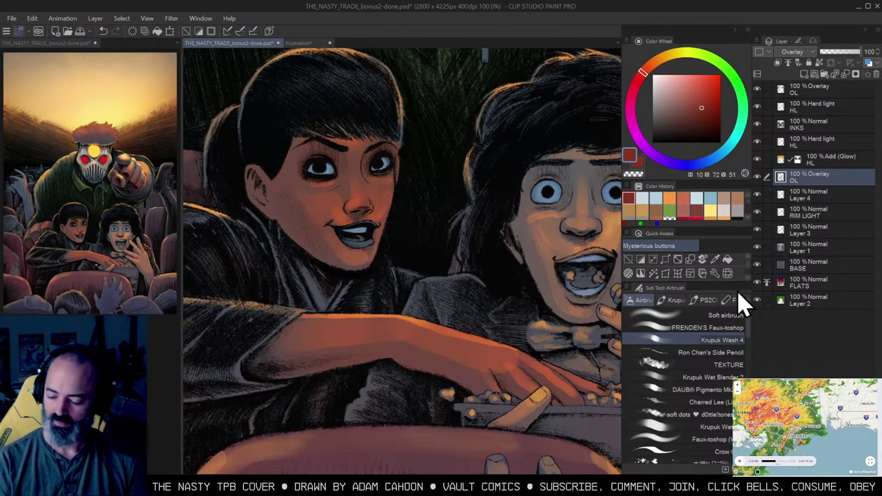
left_click(792, 143)
left_click(673, 80)
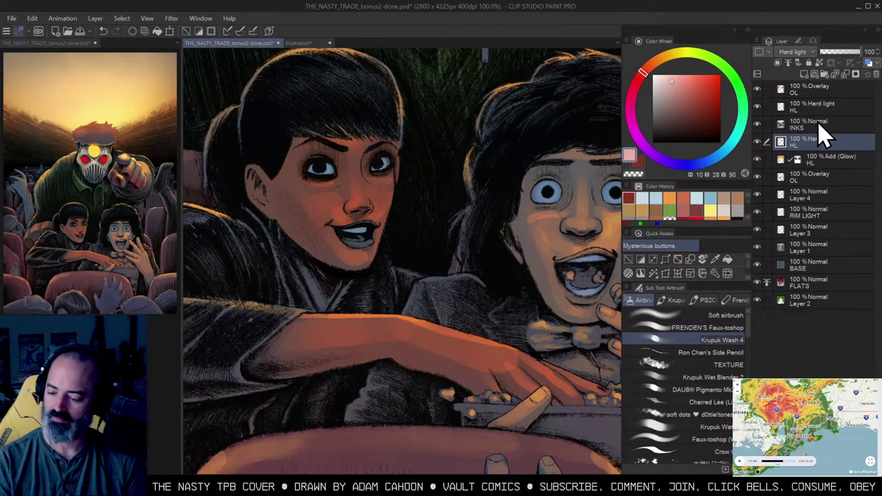
key("ctrl+j")
left_click(727, 151)
left_click(676, 78)
left_click(723, 315)
key("]")
mouse_move(324, 127)
left_mouse_down()
mouse_move(325, 221)
mouse_move(341, 255)
left_mouse_up()
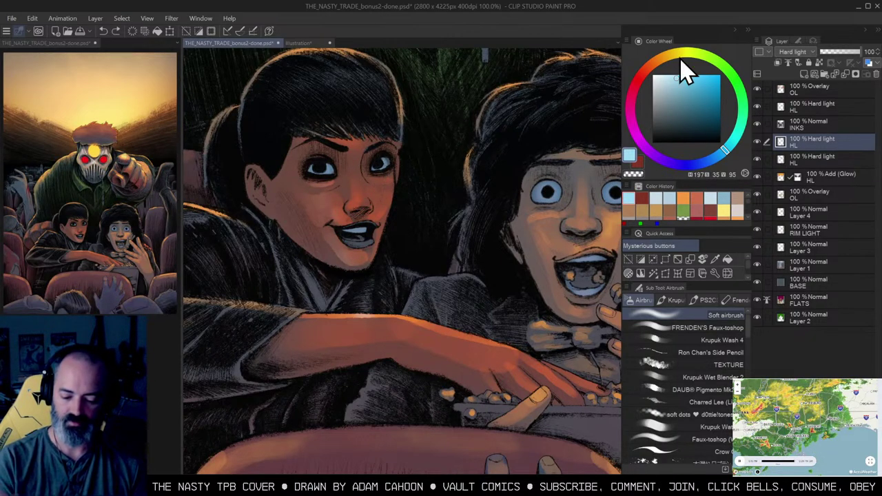
left_click(663, 74)
mouse_move(336, 258)
left_mouse_down()
mouse_move(330, 197)
mouse_move(358, 122)
mouse_move(318, 173)
mouse_move(347, 145)
mouse_move(361, 149)
mouse_move(314, 227)
left_mouse_up()
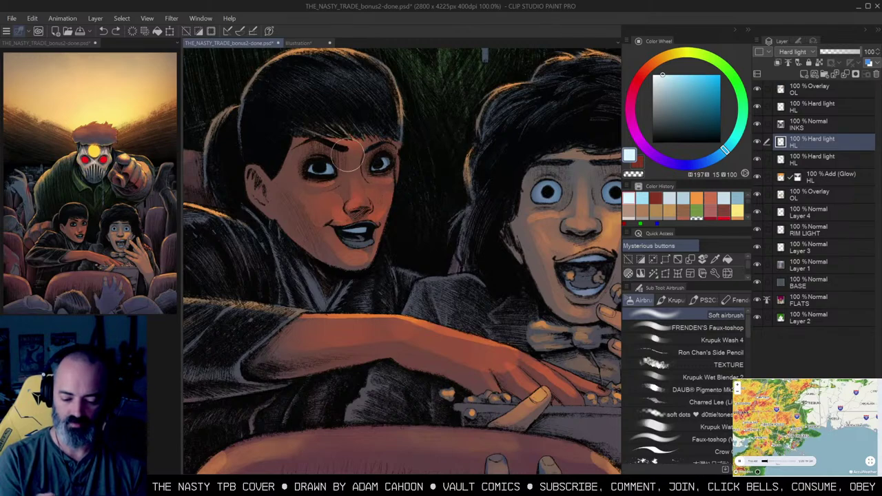
Step: Try pale blue (H 197, S 30, V 100) airbrush highlights on the woman's face on a new Normal layer, and undo the last stroke
left_click(672, 74)
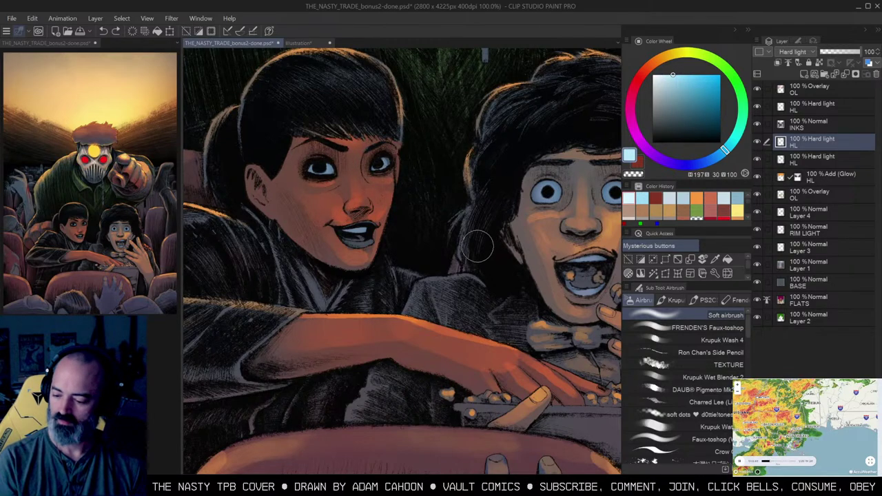
left_click(804, 74)
left_click_drag(320, 210, 321, 220)
left_click_drag(367, 179, 381, 171)
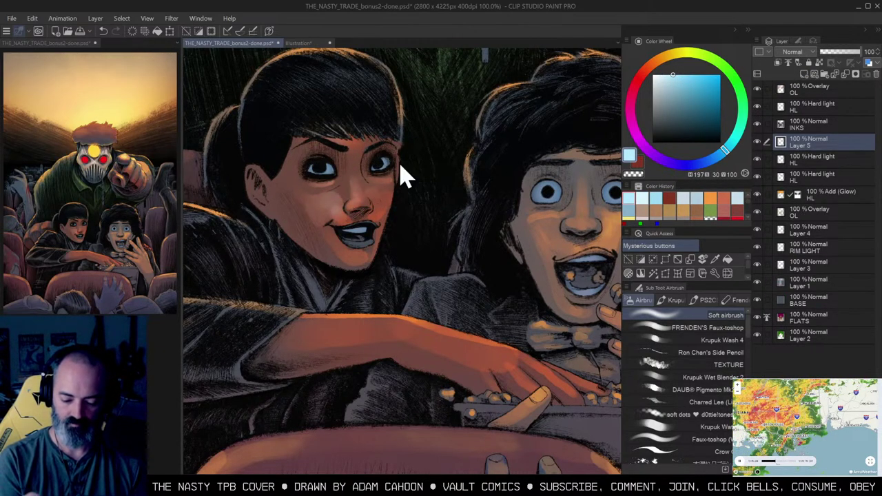
key("ctrl+z")
Step: Airbrush finer pale blue highlights around the woman's nose with a smaller brush and check them against the wider scene
key("bracketleft")
key("bracketleft")
key("bracketleft")
key("bracketleft")
key("bracketleft")
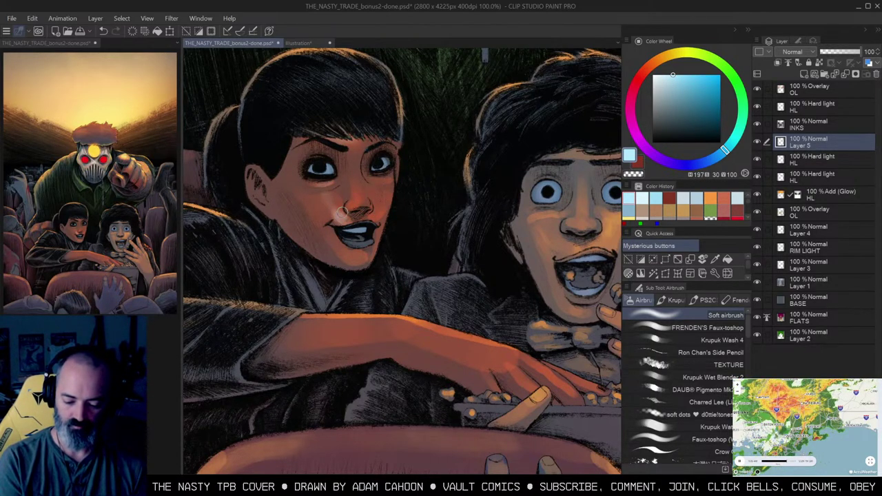
left_click_drag(355, 185, 356, 201)
key("slash")
left_click(387, 194, "alt")
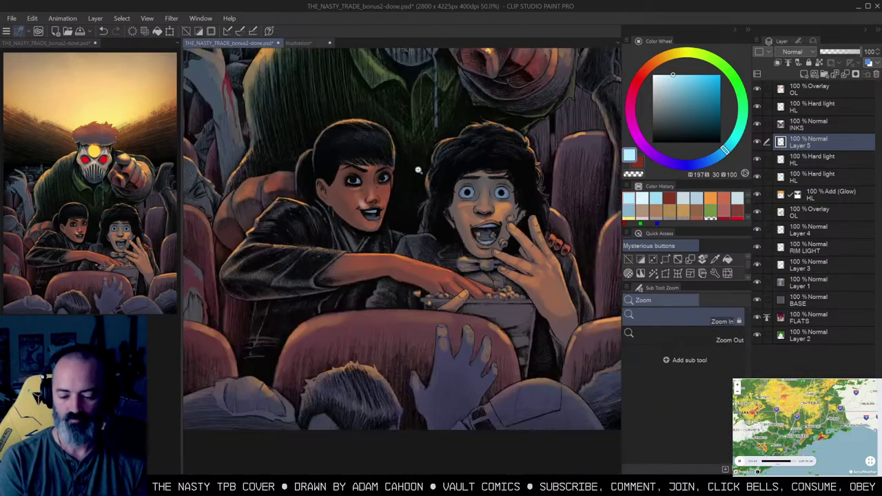
left_click(397, 201, "alt")
left_click(400, 198, "alt")
left_click(401, 196)
left_click(405, 192)
left_click(408, 189)
Step: Undo the latest highlights on the woman's face and merge the new Normal layer down into the Hard light layer
key("ctrl+z")
key("ctrl+z")
key("ctrl+z")
scroll(386, 202, "down", 2)
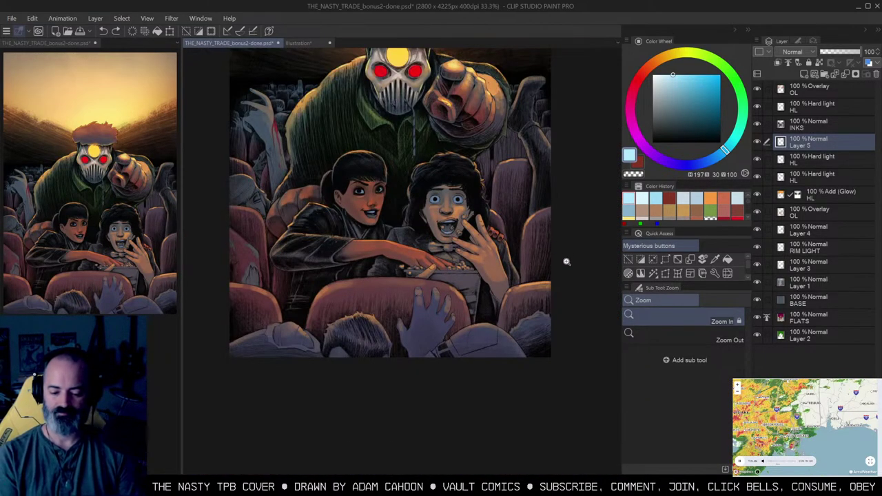
key("ctrl+e")
Step: Examine the seated couple and the woman's face at closer range
scroll(392, 201, "up", 2)
key("m")
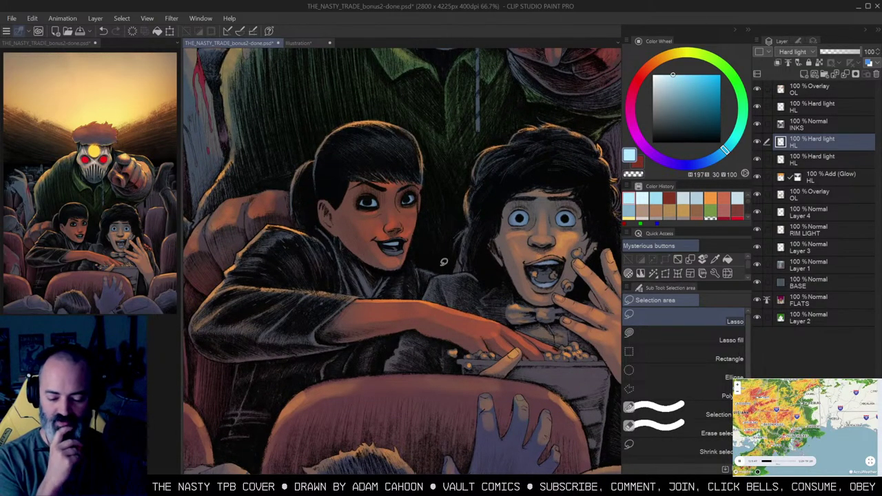
left_click_drag(496, 239, 460, 238)
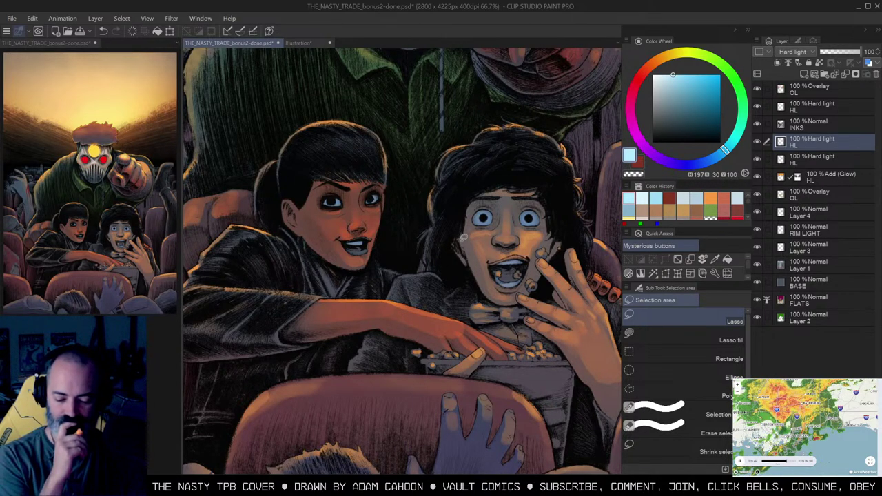
mouse_move(365, 197)
left_mouse_down()
mouse_move(401, 187)
mouse_move(449, 222)
left_mouse_up()
left_click(415, 213)
key("b")
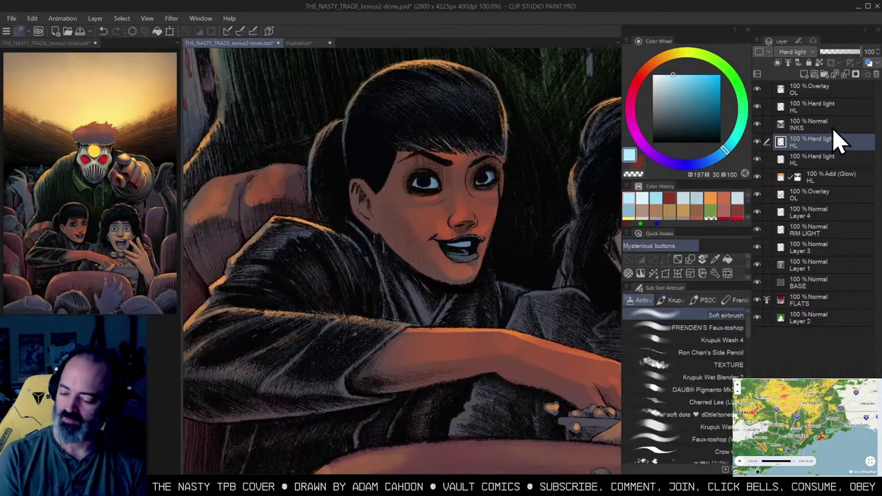
Step: Isolate the Add (Glow) HL layer and the RIM LIGHT layer in turn, and sample the orange rim-light colour
left_click(757, 177, "alt")
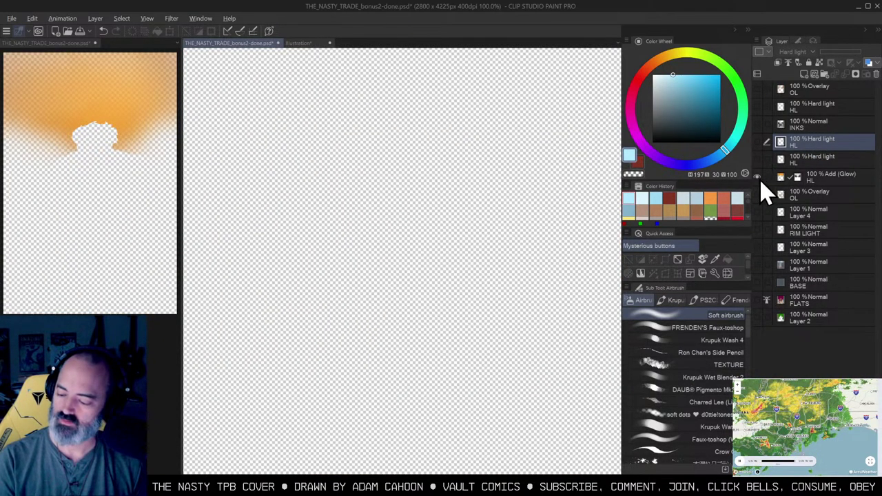
left_click(757, 177, "alt")
left_click(787, 182)
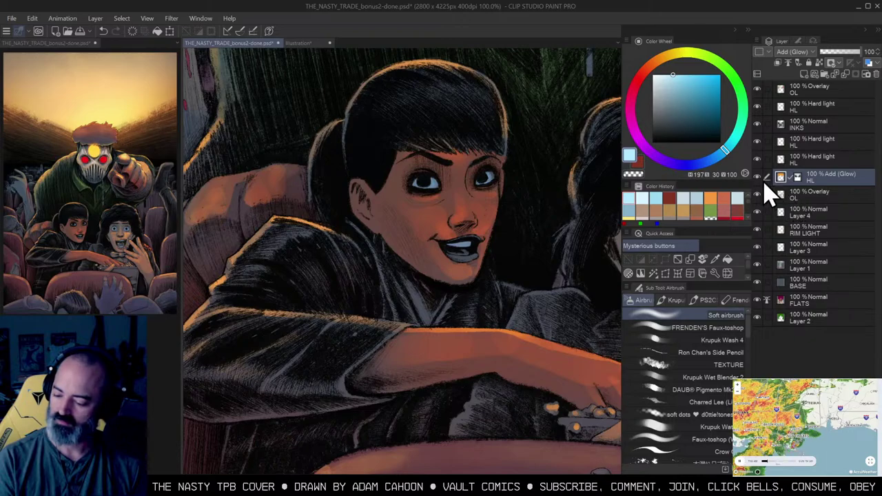
left_click(757, 230)
left_click(757, 230)
left_click(757, 230, "alt")
left_click(451, 224, "alt")
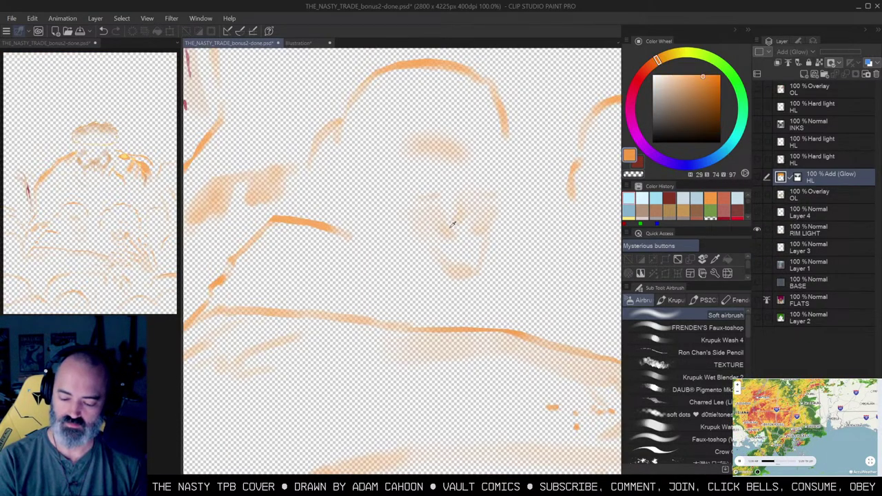
left_click(757, 231, "alt")
left_click(758, 230, "alt")
Step: Paint orange light on the woman's ear on the RIM LIGHT layer with the Krupuk Wash 4 brush
left_click(799, 230)
left_click(720, 340)
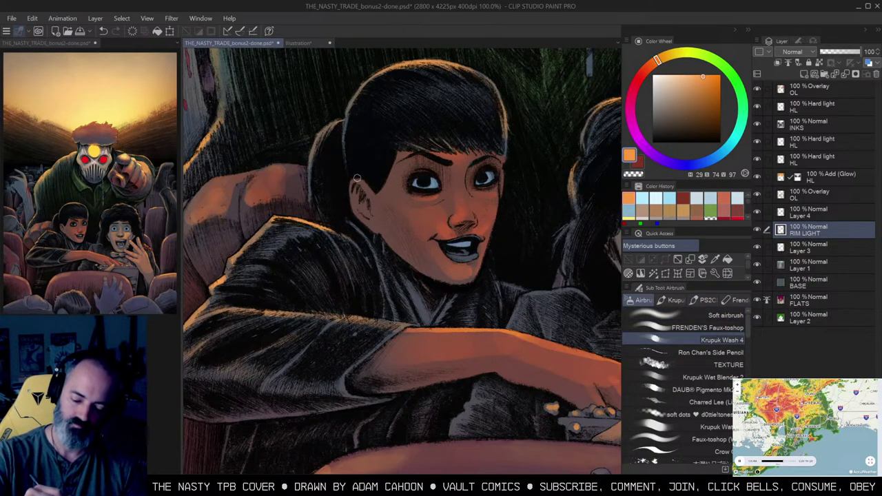
key("ctrl+z")
left_click_drag(354, 181, 372, 196)
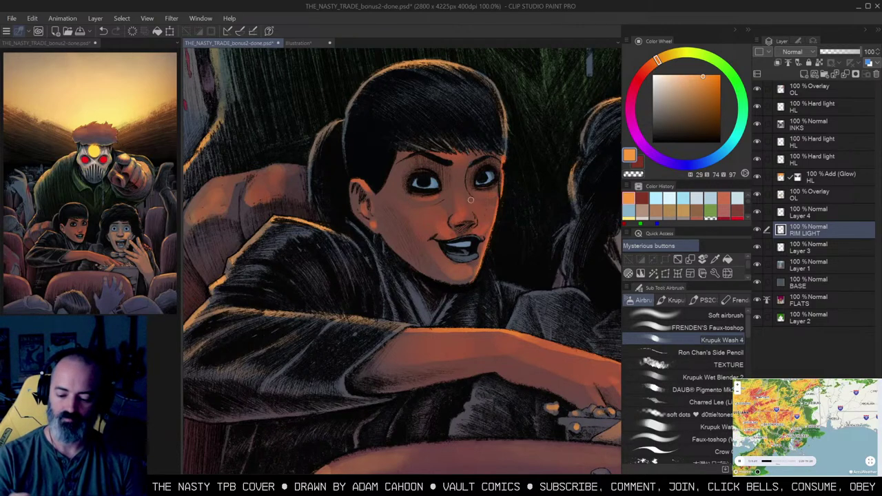
Step: Lasso freehand patches across the woman's face, her forearm and the man's face
key("ctrl+space")
left_click(477, 277, "alt")
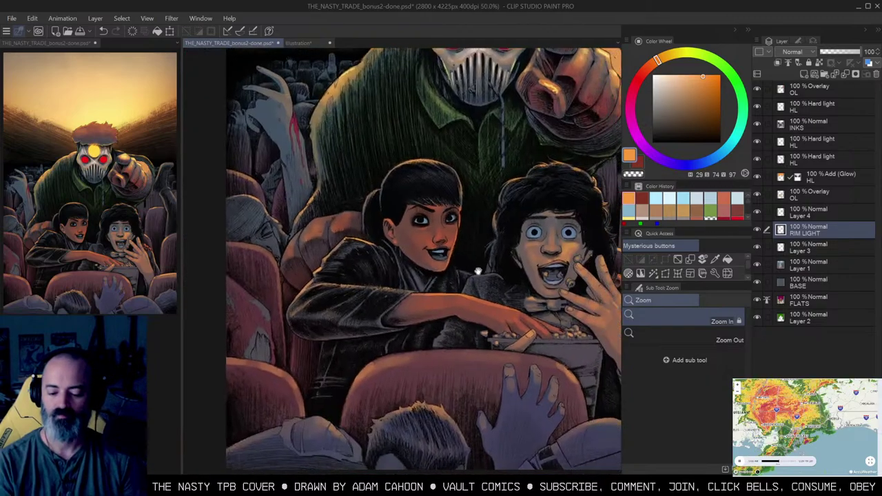
left_click_drag(433, 228, 487, 236)
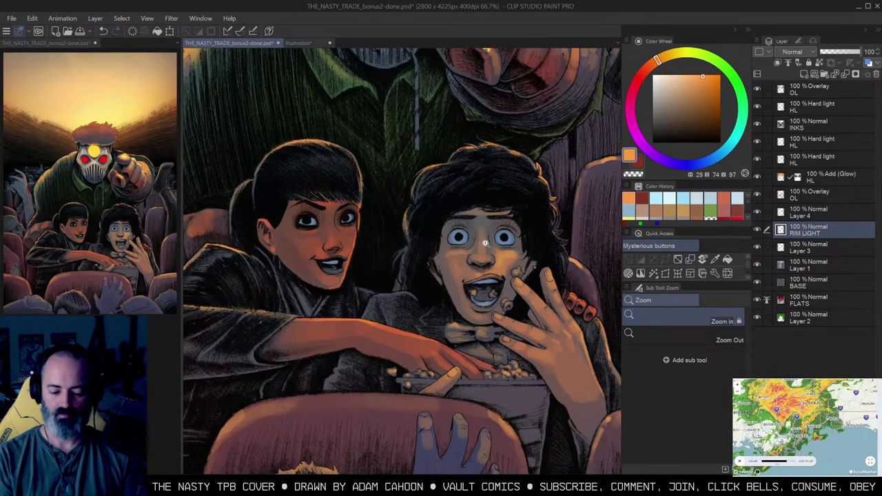
left_click(496, 240, "alt")
left_click(495, 240, "alt")
left_click_drag(518, 201, 506, 228)
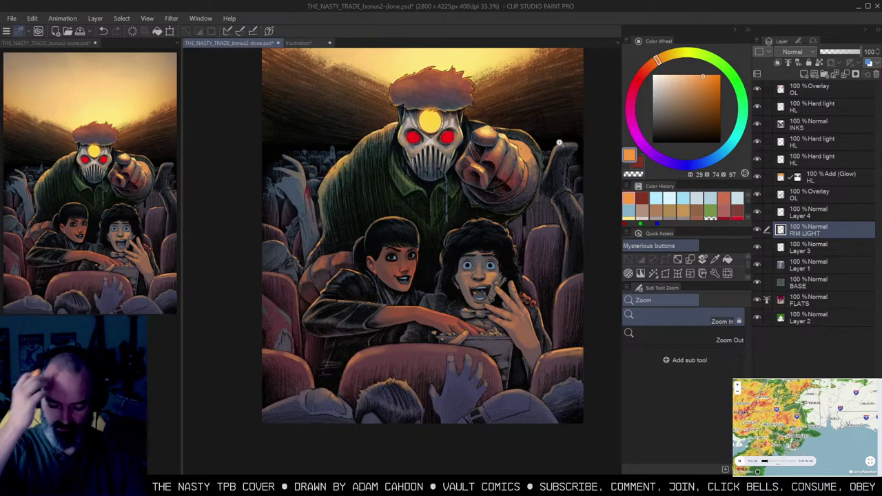
left_click(458, 239)
left_click(458, 239)
left_click_drag(457, 239, 501, 137)
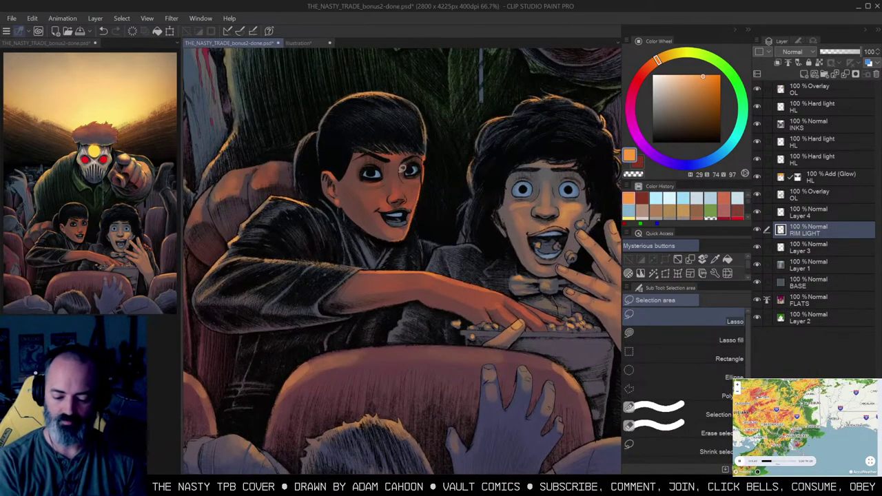
left_click_drag(432, 164, 425, 168)
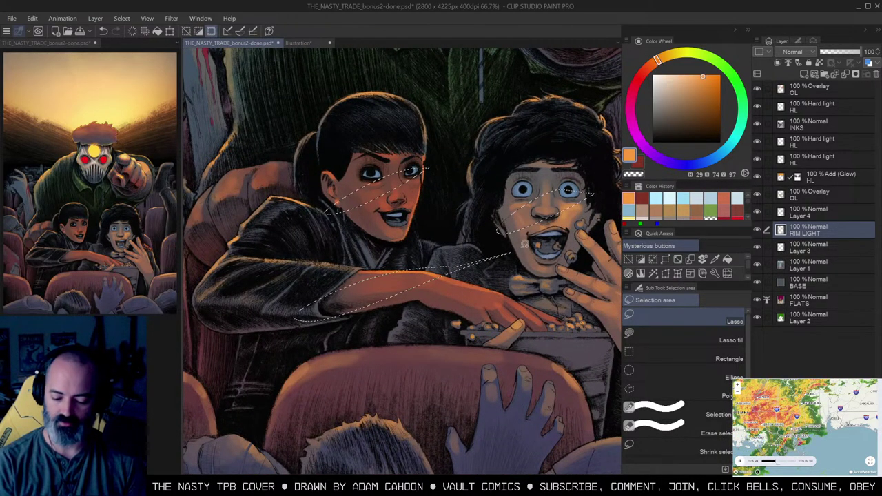
Step: Add a Level Correction layer above the upper Hard light HL layer below INKS and brighten its RGB input highlights
right_click(843, 142)
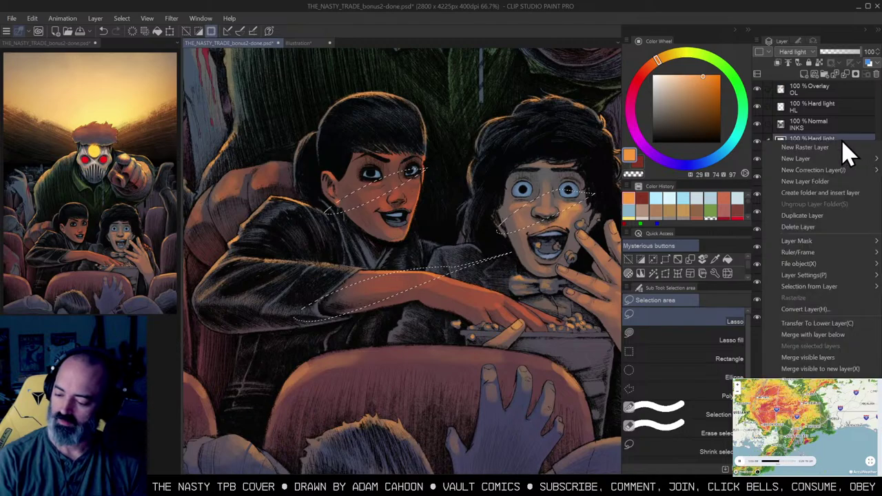
mouse_move(820, 172)
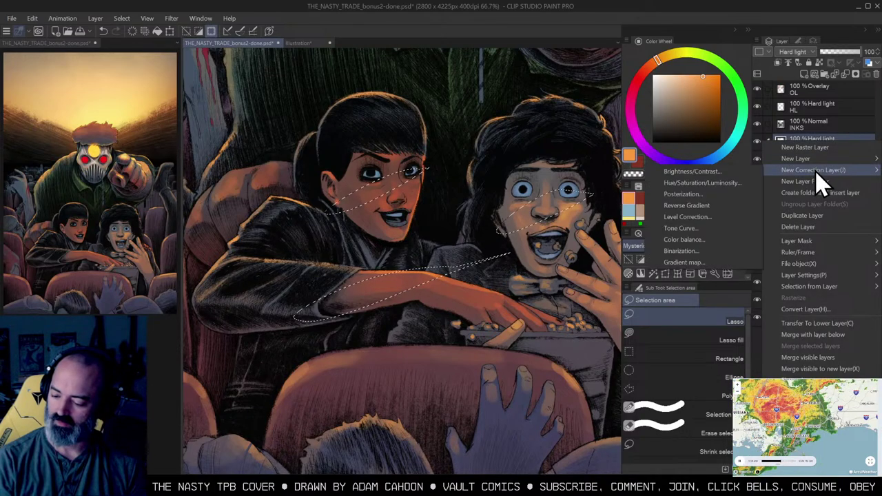
left_click(693, 218)
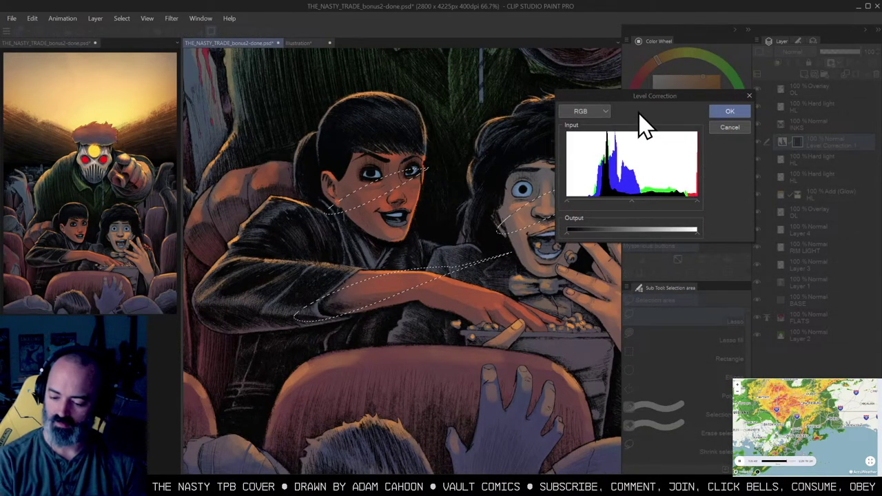
left_click_drag(696, 200, 655, 215)
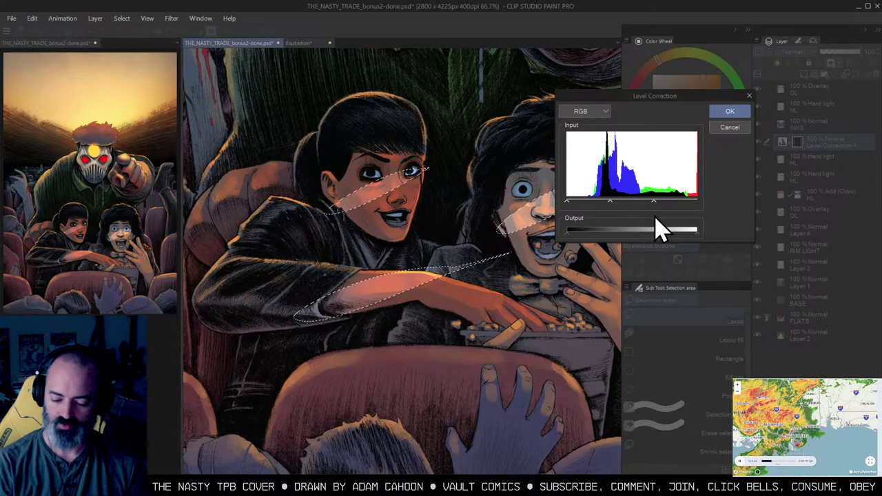
Step: Shift the level correction towards cool blue by raising the Blue midtones and lowering the Red midtones
left_click(598, 112)
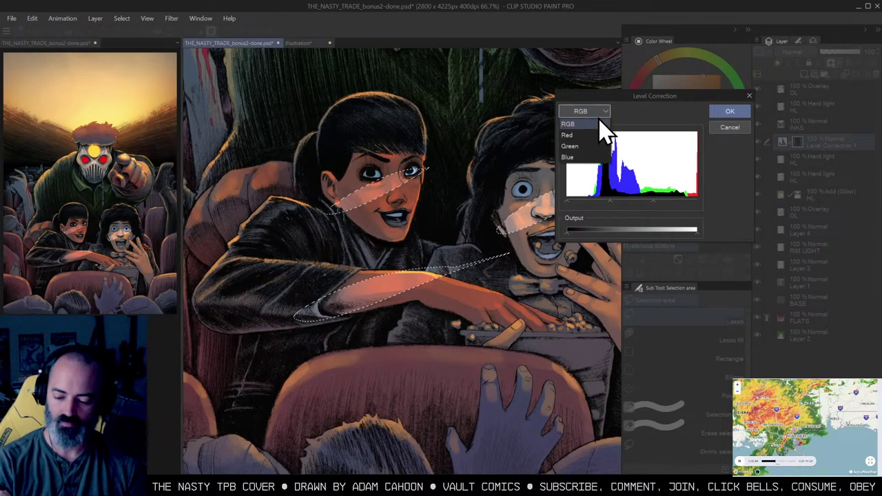
left_click(586, 157)
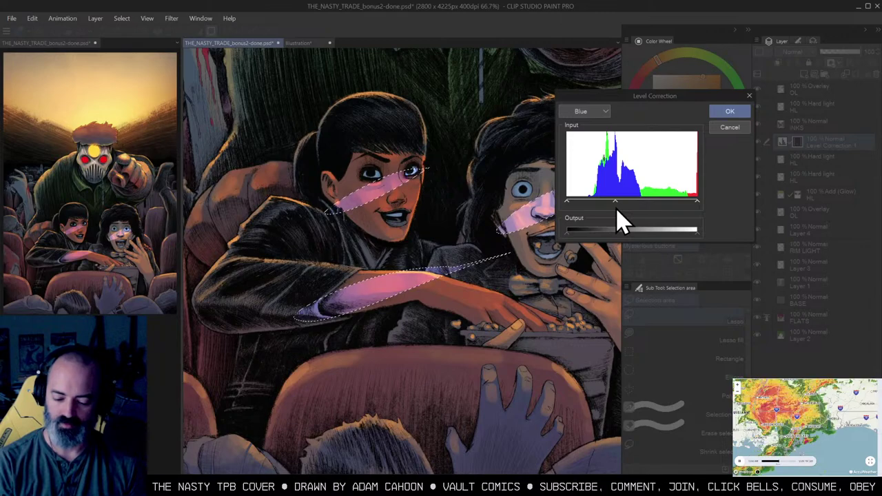
mouse_move(617, 210)
left_mouse_down()
mouse_move(656, 211)
mouse_move(611, 210)
mouse_move(576, 226)
mouse_move(612, 222)
mouse_move(603, 222)
left_mouse_up()
left_click(592, 111)
left_click(602, 143)
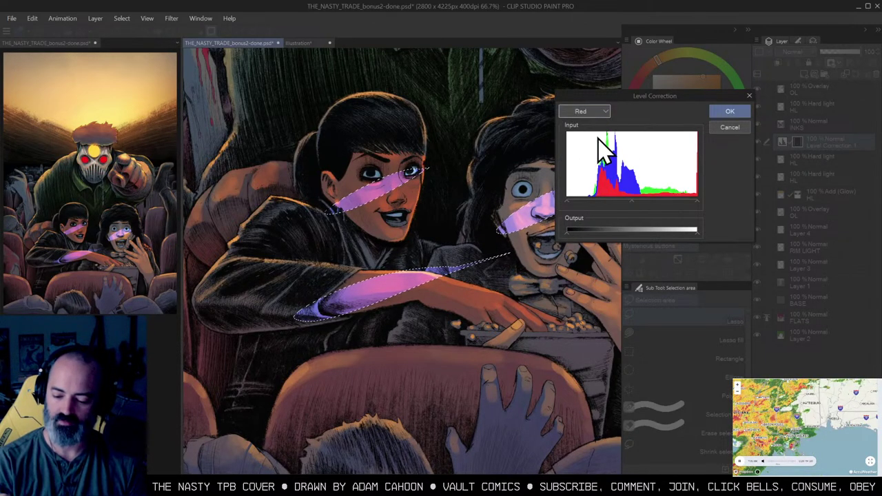
left_click_drag(634, 204, 656, 204)
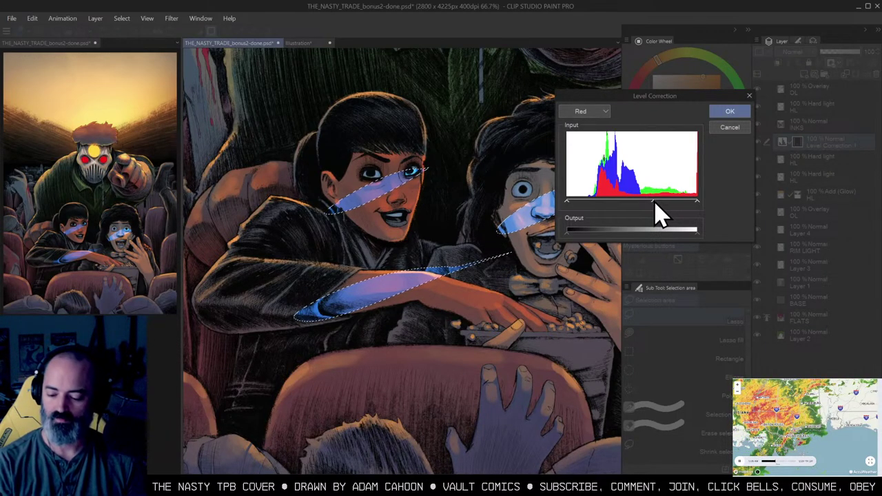
left_click(730, 111)
Step: Clear the test patches from the level correction layer's mask and rename the layer COOLNTH
key("g")
key("ctrl+d")
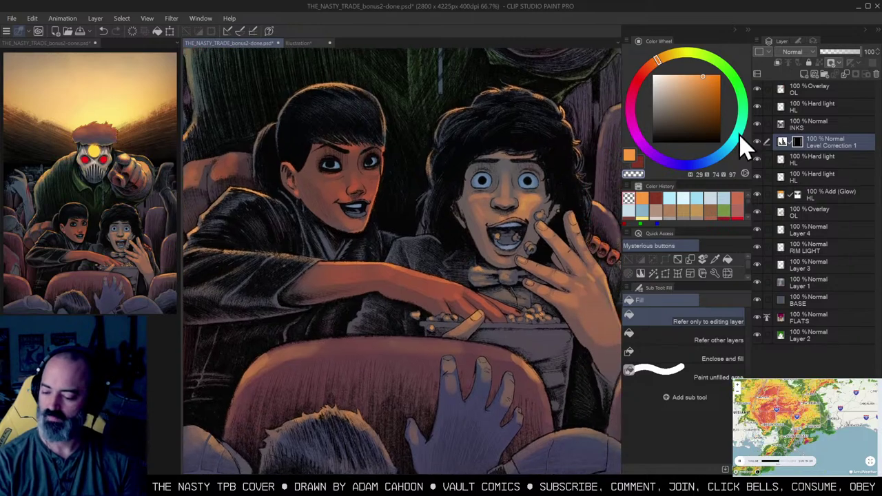
double_click(825, 143)
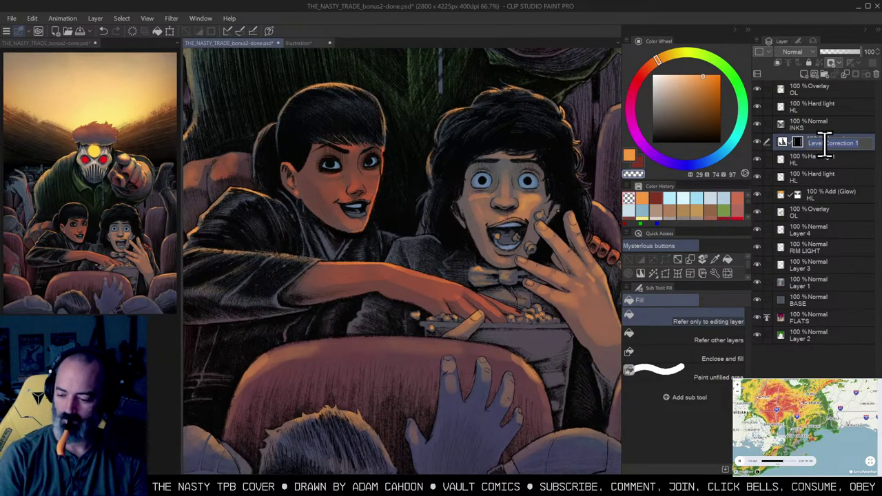
type("cOOLNTH")
key("Return")
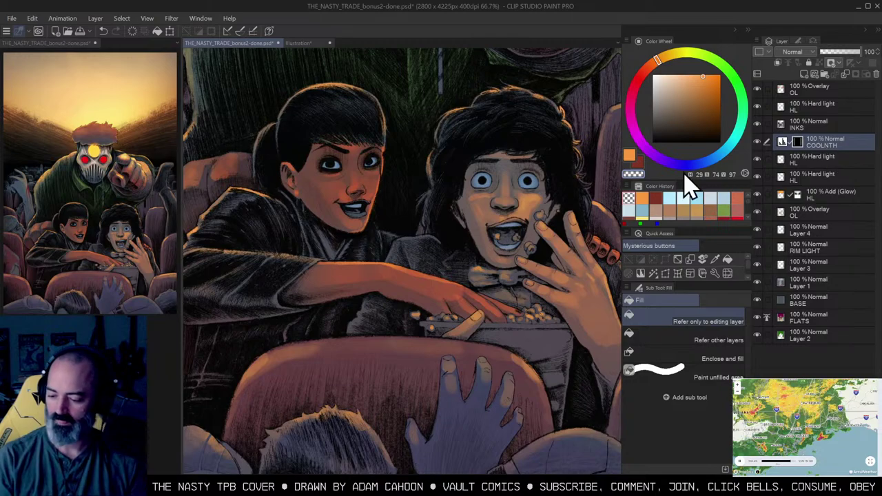
Step: Paint a cool blue sheen into the woman's hair on the COOLNTH mask with the Krupuk Wash 4 brush
key("m")
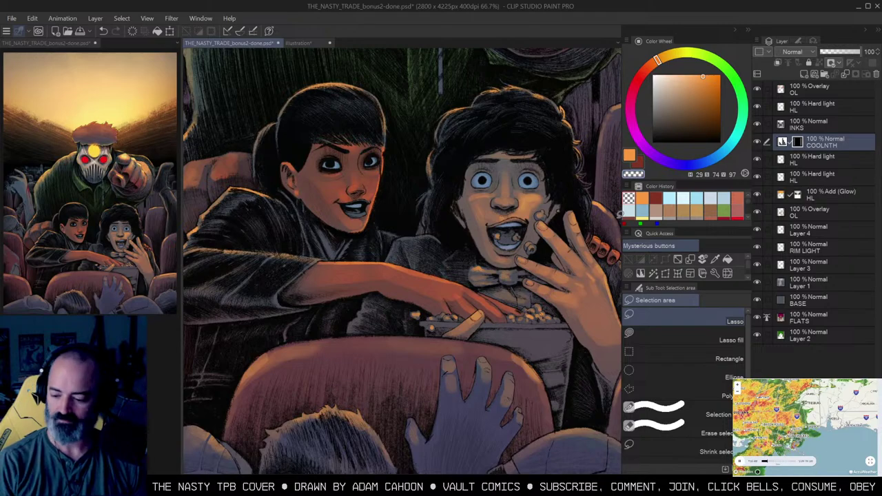
key("b")
left_click_drag(390, 158, 455, 188)
key("ctrl+space")
left_click(454, 185)
key("w")
left_click(390, 142)
key("ctrl+space")
key("ctrl+d")
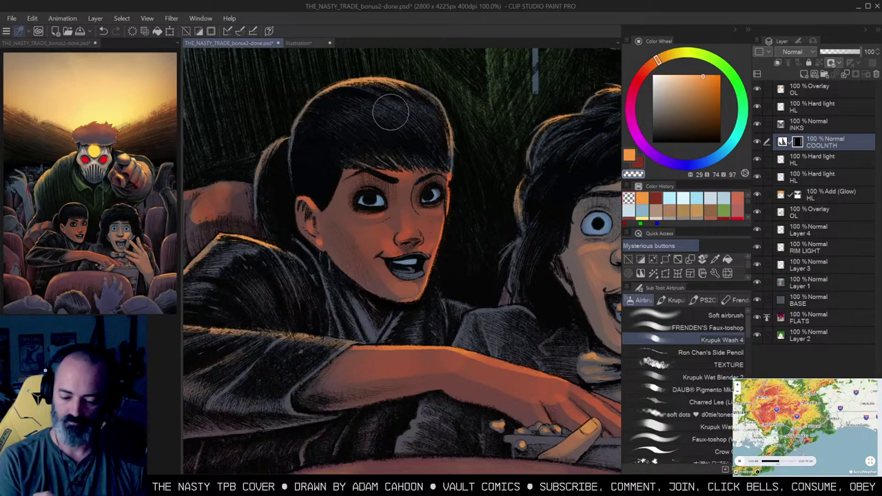
key("c")
left_click_drag(390, 108, 416, 114)
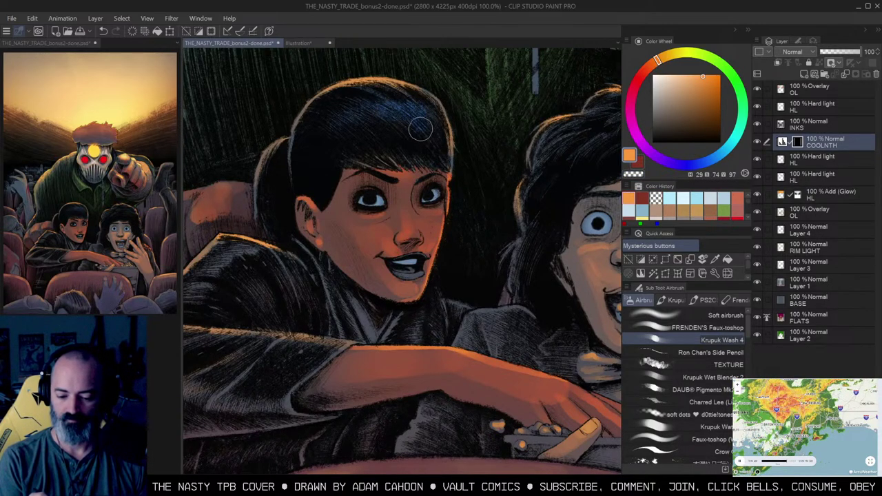
Step: Brush cool highlights onto the woman's nose and cheek, undoing the unwanted stroke
mouse_move(438, 149)
left_mouse_down()
mouse_move(418, 138)
mouse_move(432, 152)
left_mouse_up()
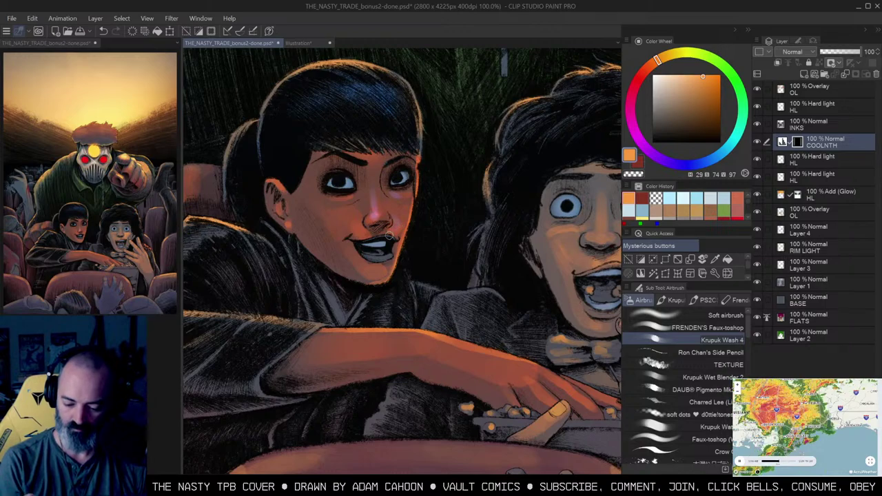
mouse_move(335, 203)
left_mouse_down()
mouse_move(340, 210)
mouse_move(326, 215)
mouse_move(318, 208)
mouse_move(338, 211)
left_mouse_up()
key("ctrl+z")
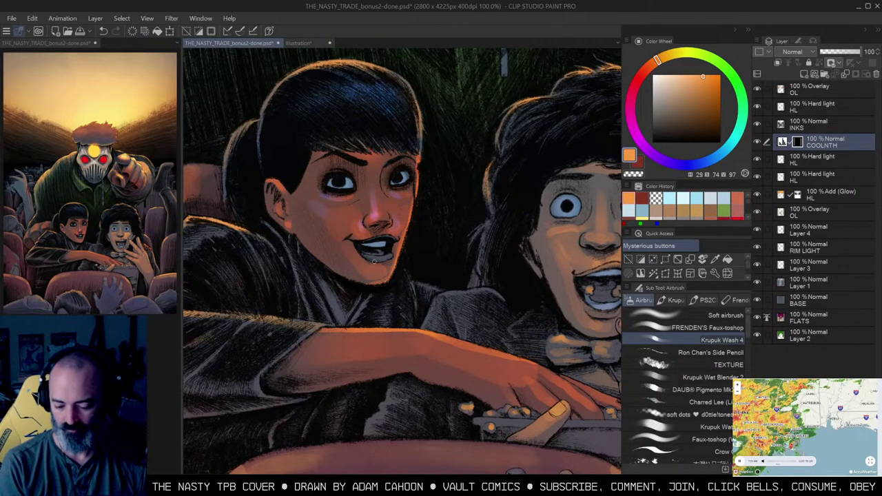
Step: Paint cool highlights along the woman's forearm and the back of her reaching hand
left_click(423, 239, "alt")
left_click(425, 239, "alt")
left_click(425, 240, "alt")
left_click_drag(521, 229, 478, 208)
left_click(397, 202, "ctrl")
left_click(397, 202, "ctrl")
left_click_drag(397, 202, 447, 160)
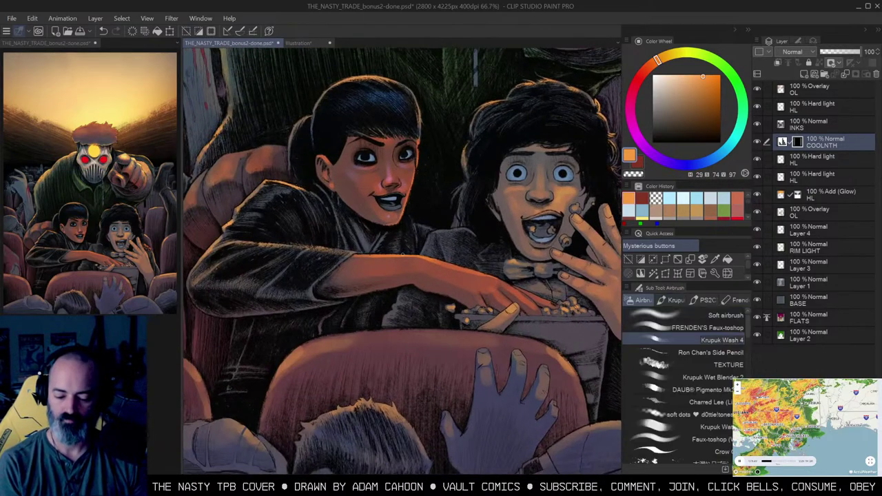
left_click(365, 272)
left_click_drag(352, 275, 396, 268)
left_click_drag(484, 292, 448, 269)
left_click_drag(485, 233, 503, 205)
Step: Remove the active selection and paint cool light across the man's forehead, brows and nose bridge
left_click_drag(569, 146, 501, 198)
left_click(501, 198, "alt")
left_click(501, 197, "alt")
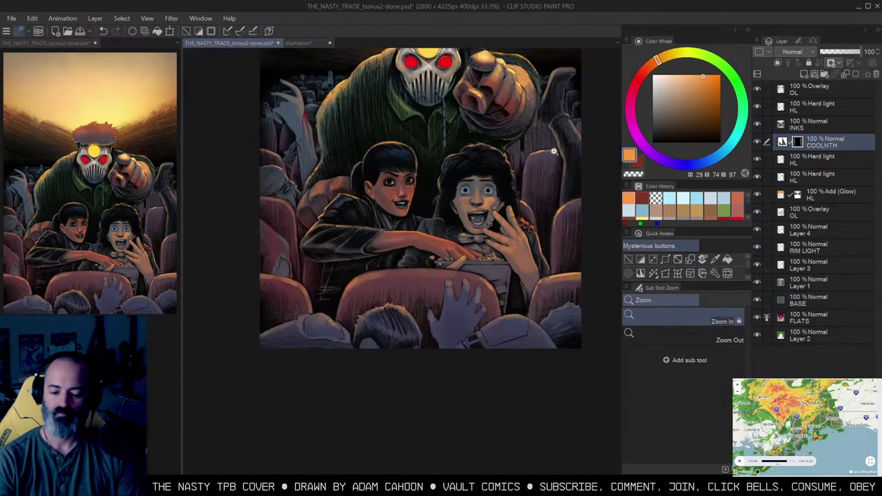
left_click(553, 151, "alt")
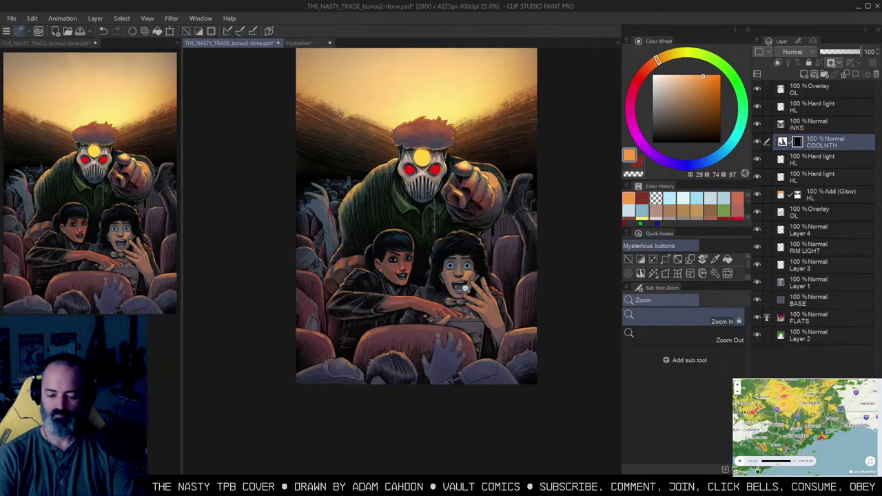
left_click(465, 288, "ctrl")
left_click(465, 288, "ctrl")
left_click(466, 287, "ctrl")
left_click(466, 286, "ctrl")
left_click_drag(476, 221, 507, 182)
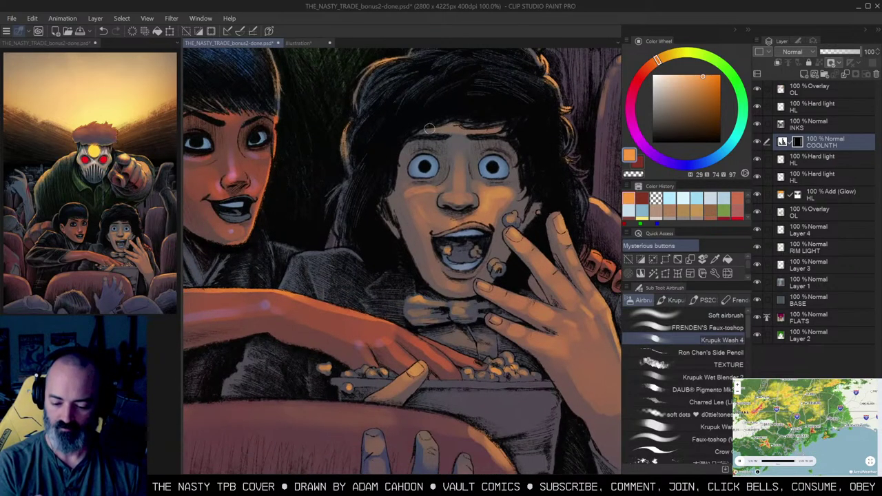
key("ctrl+d")
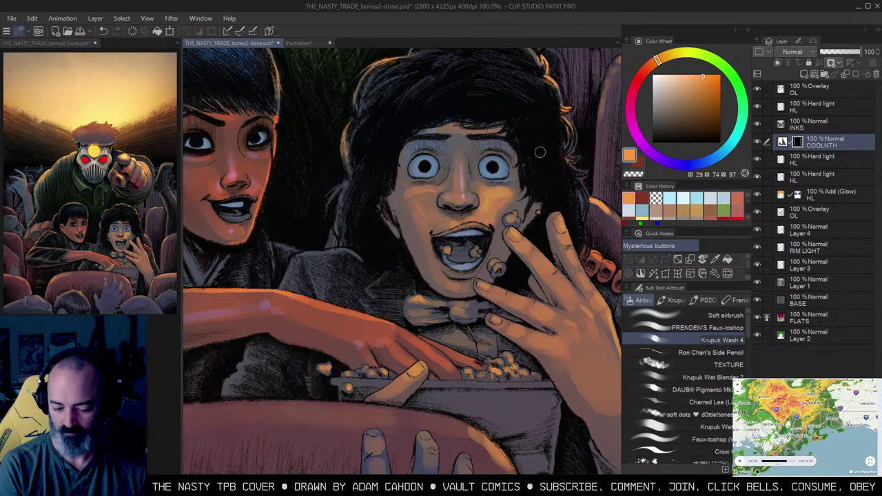
left_click_drag(506, 137, 554, 142)
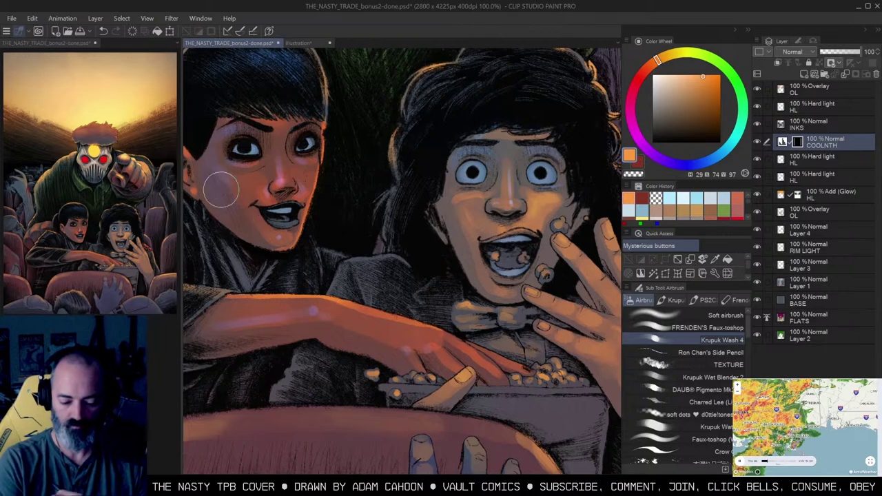
Step: Touch up the cool tint on the woman's cheek with a smaller brush, using transparent colour to erase the excess
left_click(305, 188, "alt")
left_click(306, 184)
key("b")
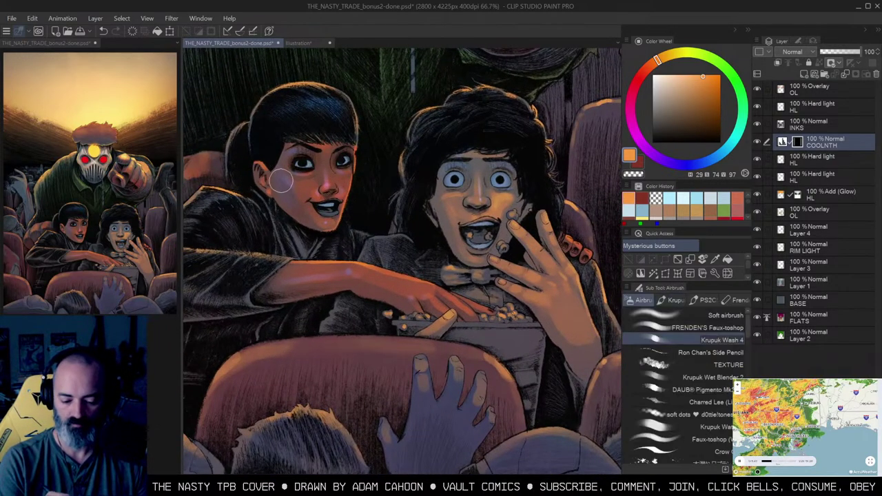
key("[")
key("[")
key("[")
left_click_drag(292, 181, 301, 201)
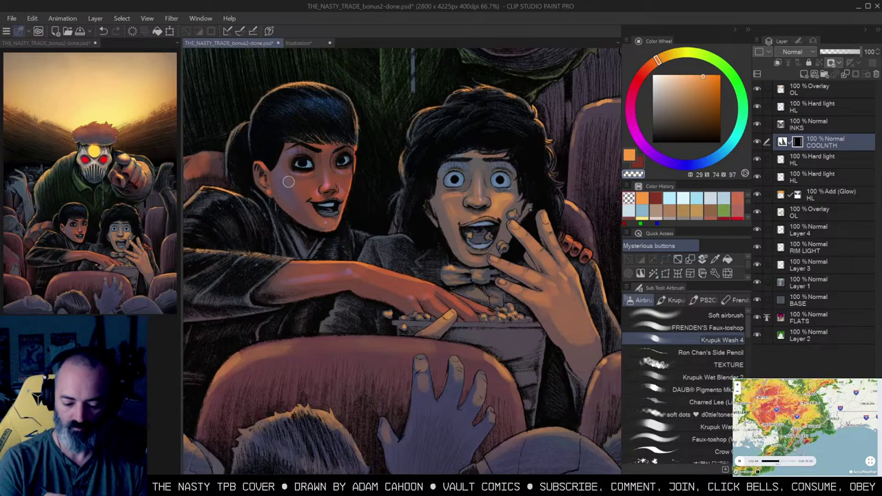
key("slash")
left_click(360, 196, "alt")
left_click(357, 193, "alt")
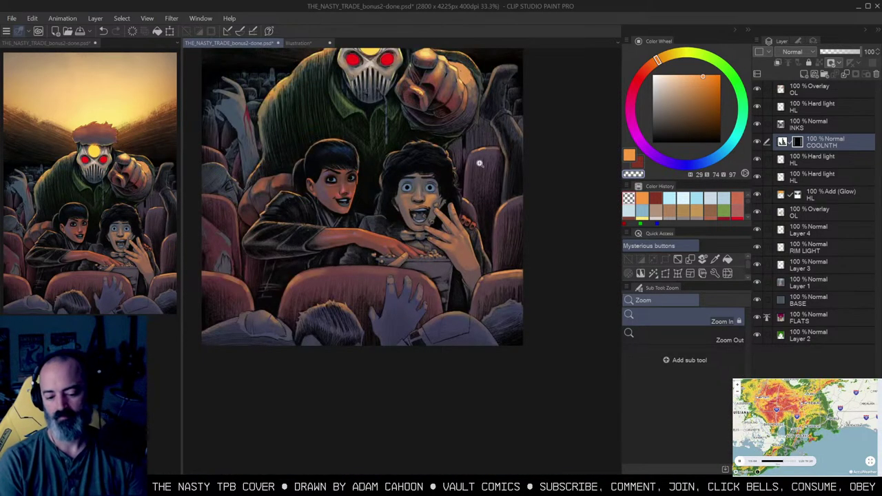
Step: Brush cool highlights under the man's eyes and down his nose on the mask of the COOLNTH layer
left_click(418, 196)
left_click(413, 193)
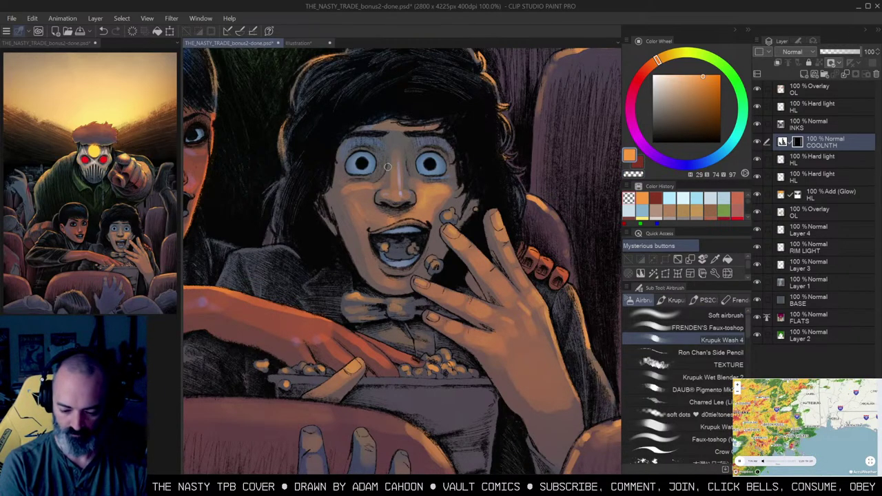
left_click_drag(387, 167, 388, 175)
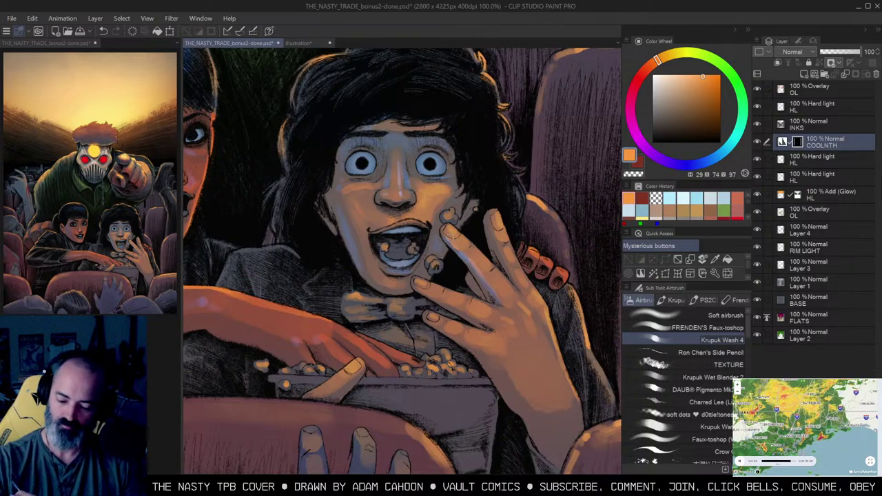
key("slash")
left_click(465, 207, "alt")
left_click_drag(493, 168, 508, 147)
key("m")
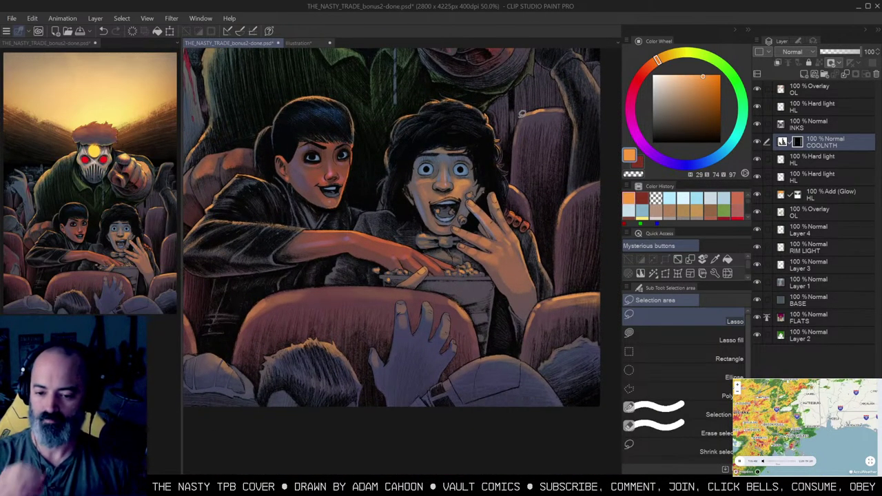
left_click_drag(506, 120, 518, 115)
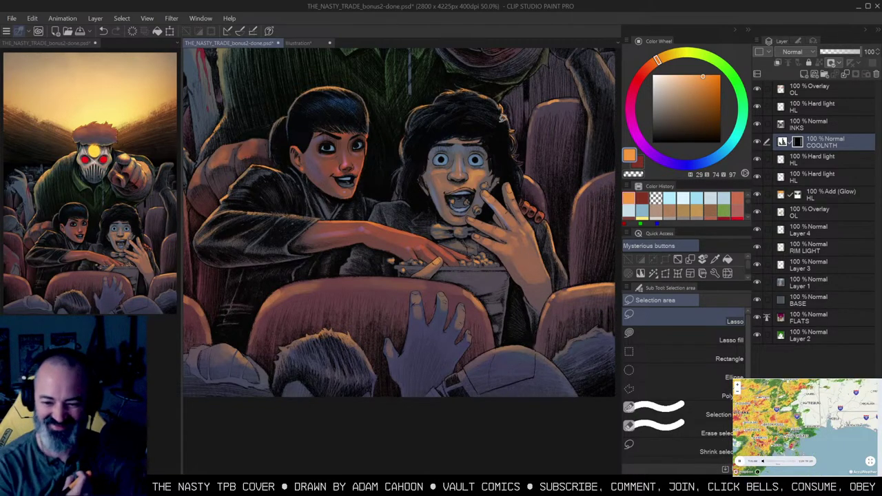
Step: Extend the cool light over the man's cheeks and along the shadowed side of his face
key("ctrl+space")
left_click(494, 166)
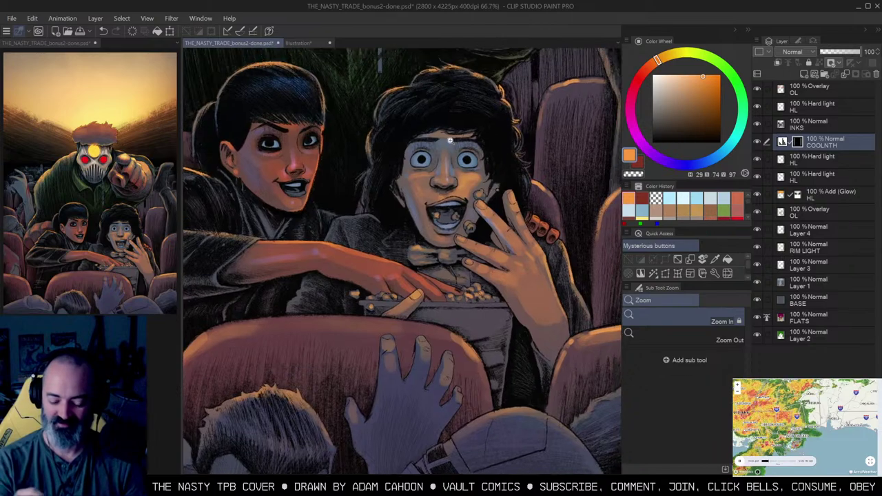
left_click(482, 167)
key("b")
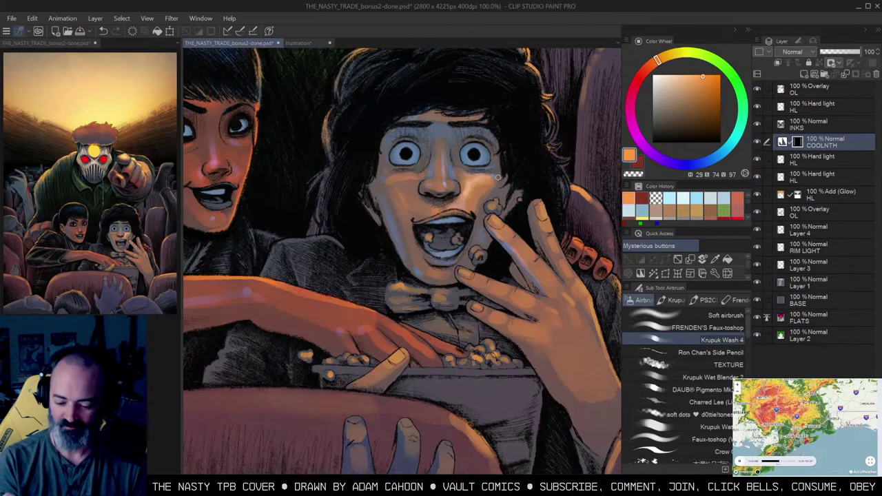
left_click(532, 176, "alt")
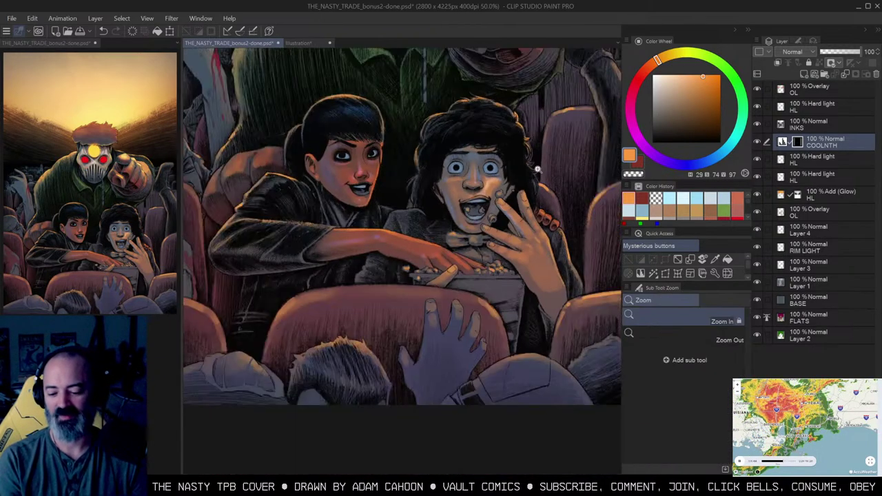
Step: Paint small cool highlights on the fingertips and nails of the man's raised hand
left_click(499, 223, "ctrl")
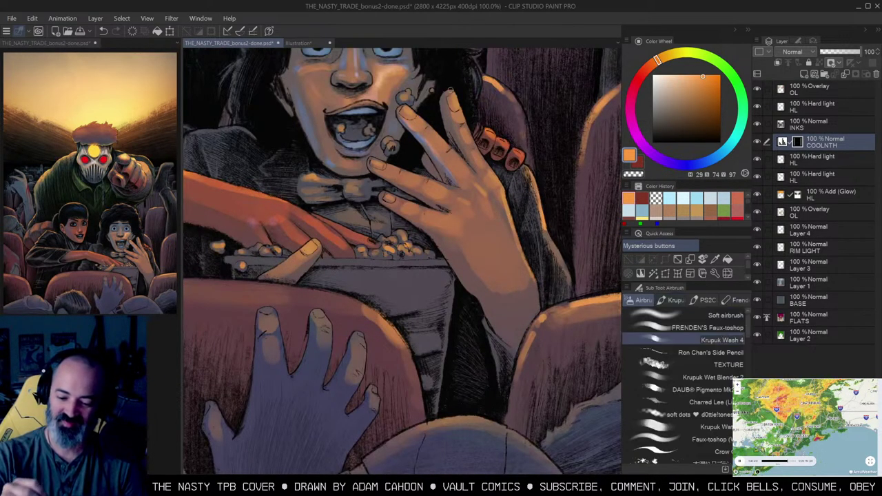
left_click_drag(447, 95, 449, 115)
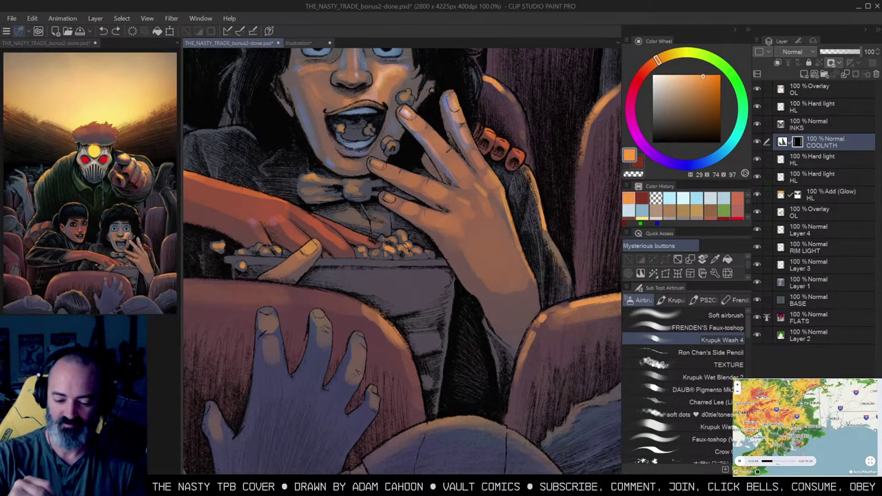
key("m")
left_click_drag(421, 99, 436, 88)
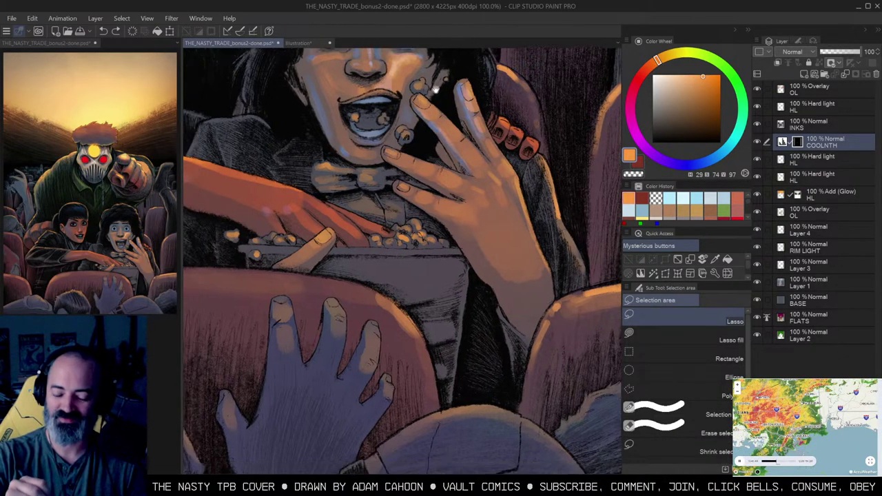
key("b")
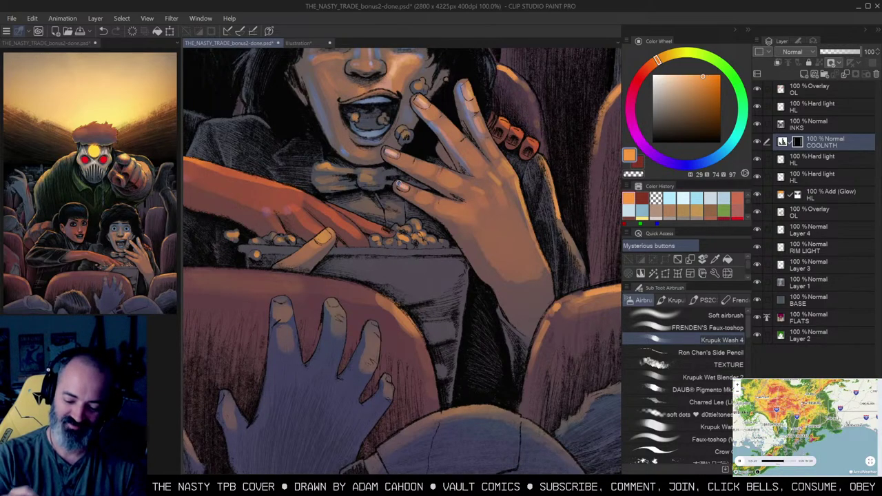
key("slash")
left_click(474, 175, "alt")
mouse_move(475, 108)
left_mouse_down()
mouse_move(487, 188)
mouse_move(497, 186)
left_mouse_up()
Step: Compare the artwork with the COOLNTH layer hidden and shown to judge the cool lighting on the two characters
left_click(501, 205, "alt")
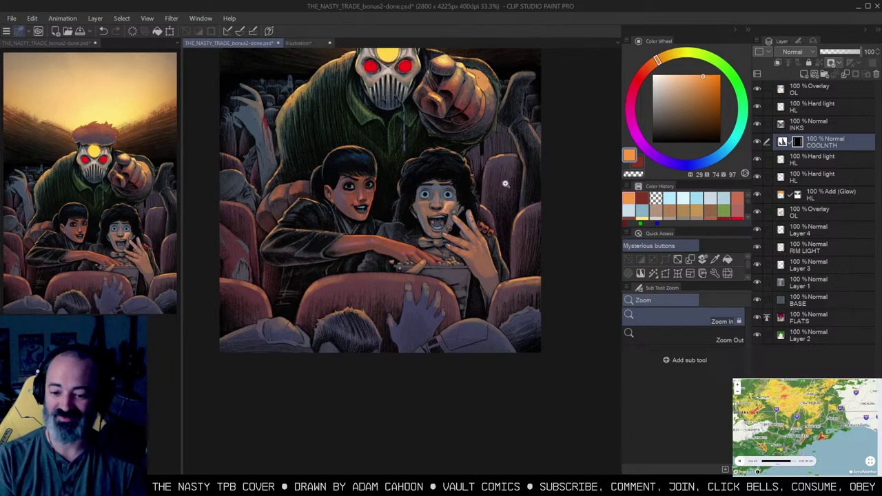
scroll(481, 215, "up", 2)
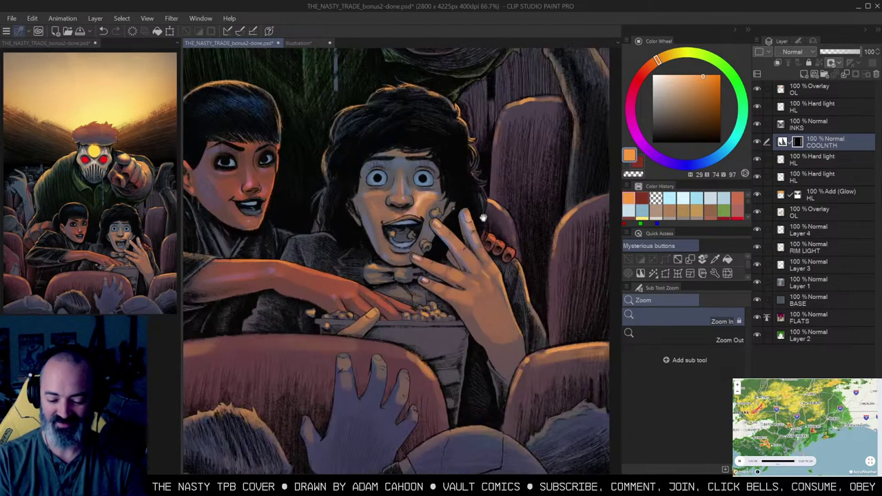
left_click_drag(483, 218, 488, 186)
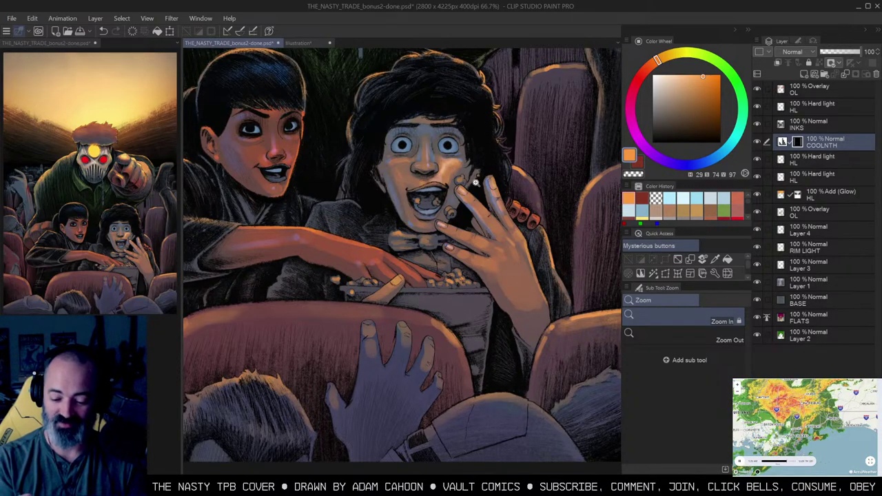
key("b")
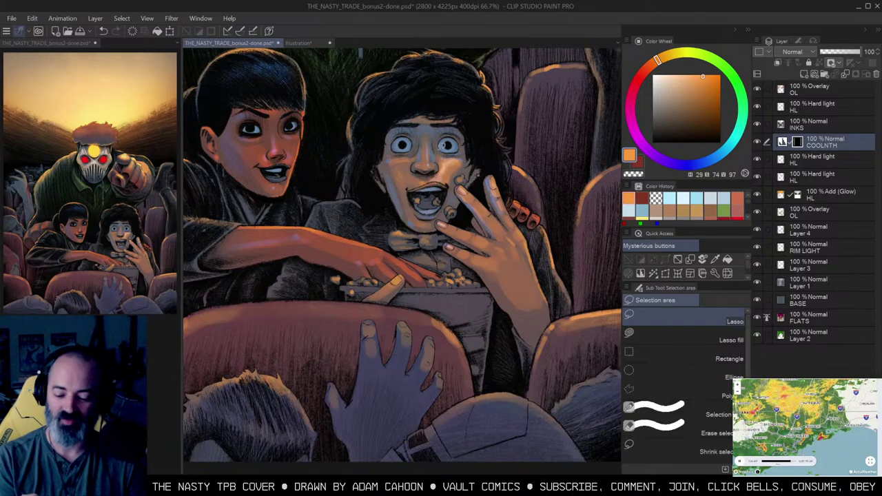
left_click(757, 142)
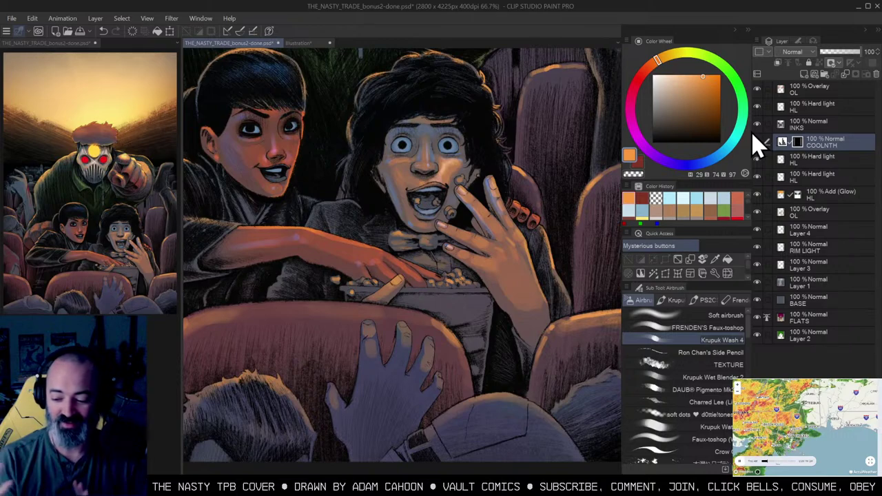
left_click(758, 142)
left_click(757, 142)
left_click(757, 144)
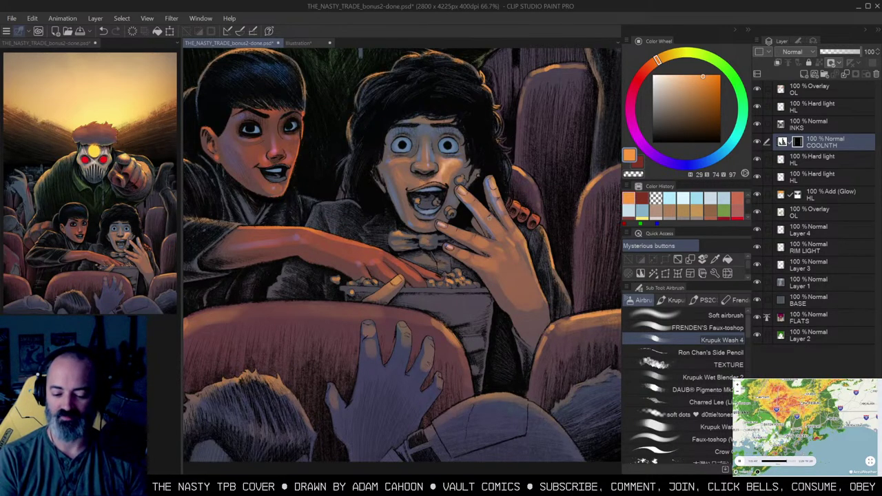
Step: Shape the cool highlight along the man's raised index finger, switching to transparent colour to trim it
scroll(492, 217, "up", 2)
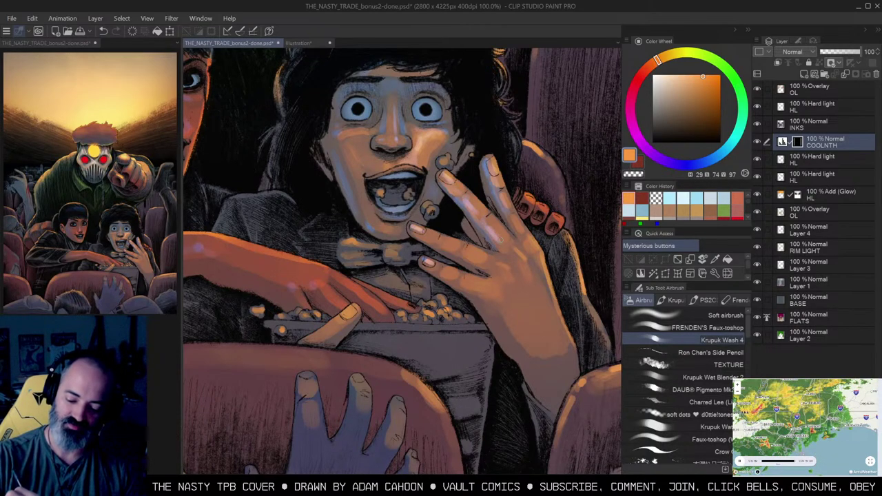
key("c")
left_click_drag(444, 183, 475, 212)
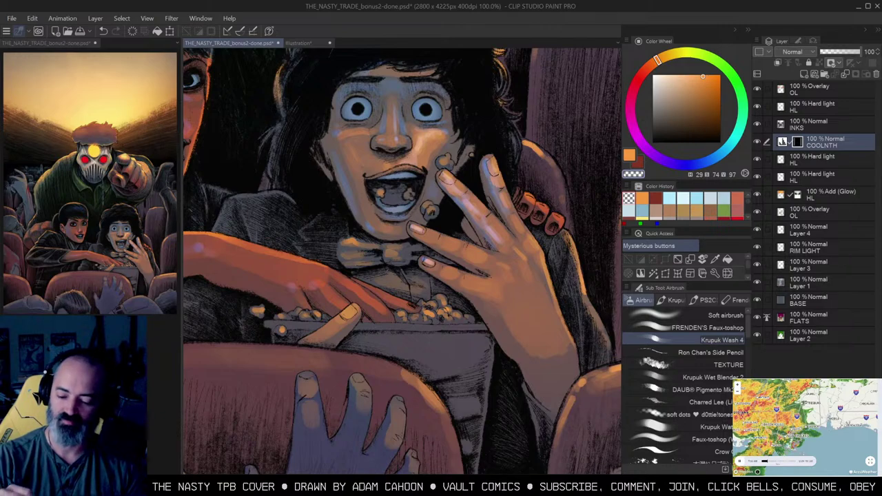
left_click(496, 186, "alt")
left_click(497, 186, "alt")
scroll(510, 199, "up", 1)
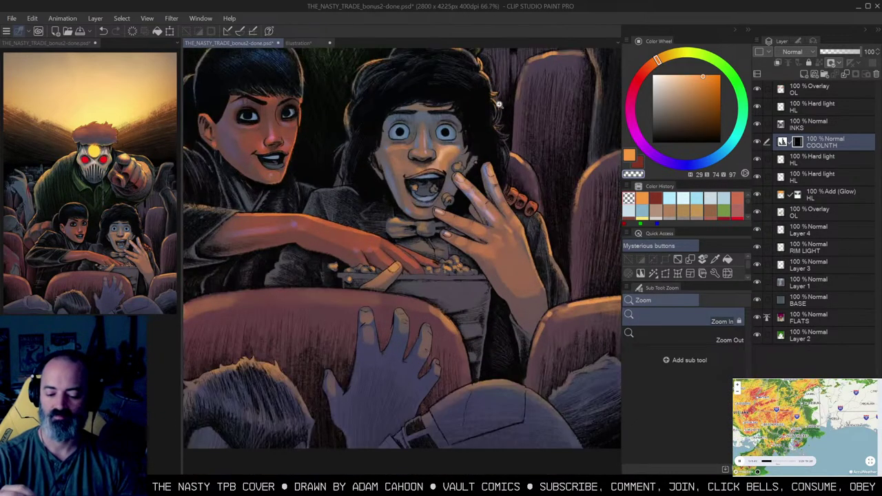
Step: Brush cool highlights onto the man's remaining fingers, knuckles and the edge of his wrist
scroll(452, 202, "up", 1)
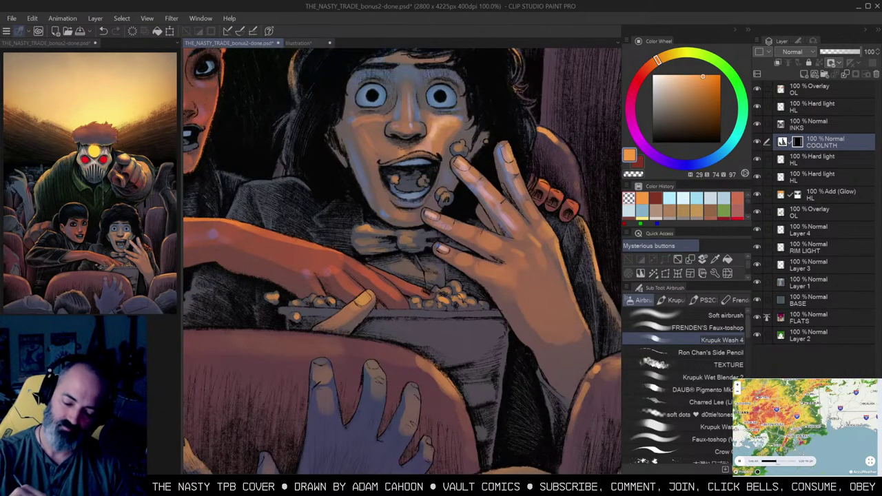
left_click(461, 233)
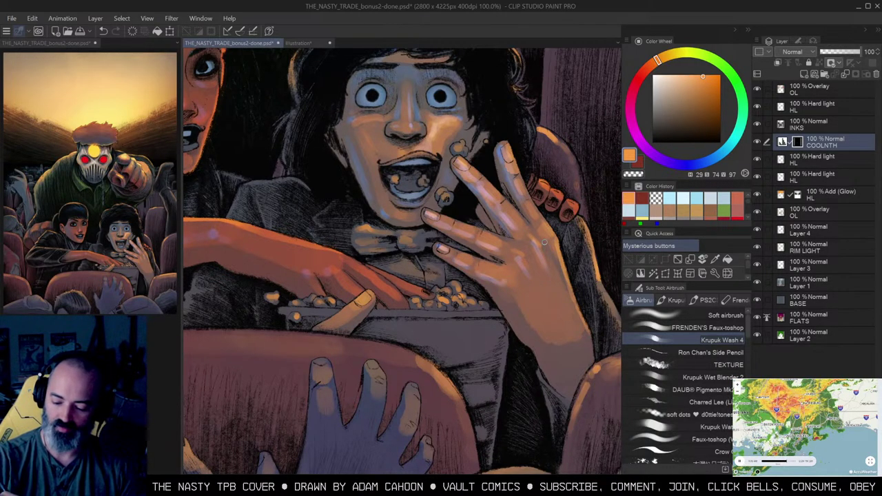
key("ctrl+space")
scroll(525, 225, "down", 1)
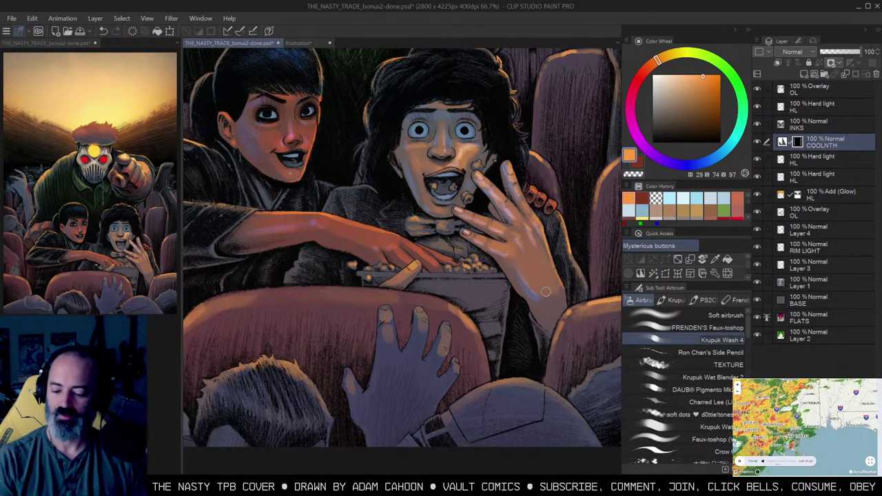
Step: Lay a broad cool tint across the back of the man's raised hand with a larger brush
left_click_drag(587, 191, 559, 175)
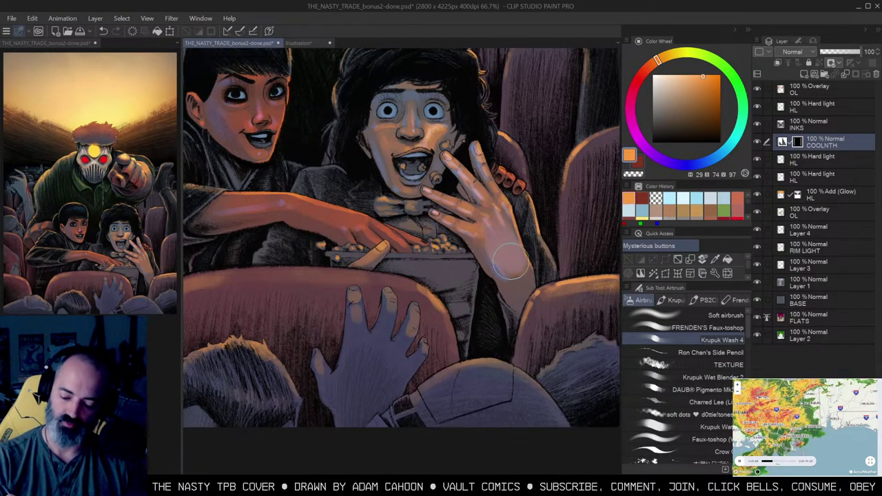
left_click(519, 213, "alt")
left_click(518, 213, "alt")
left_click_drag(531, 192, 515, 193)
left_click(514, 194)
left_click(514, 194)
left_click(514, 194)
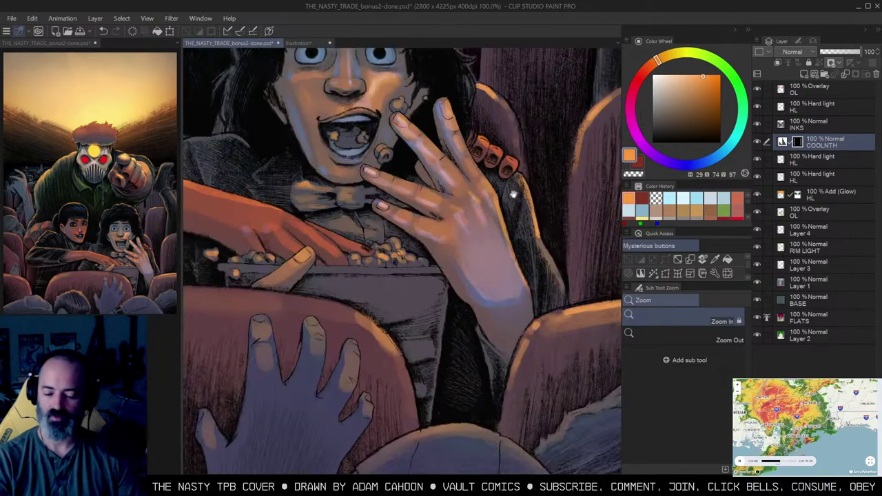
Step: Blend the cool highlights on the man's fingers and back of the hand with the Krupuk Wet Blender 2 brush
key("b")
left_click(722, 377)
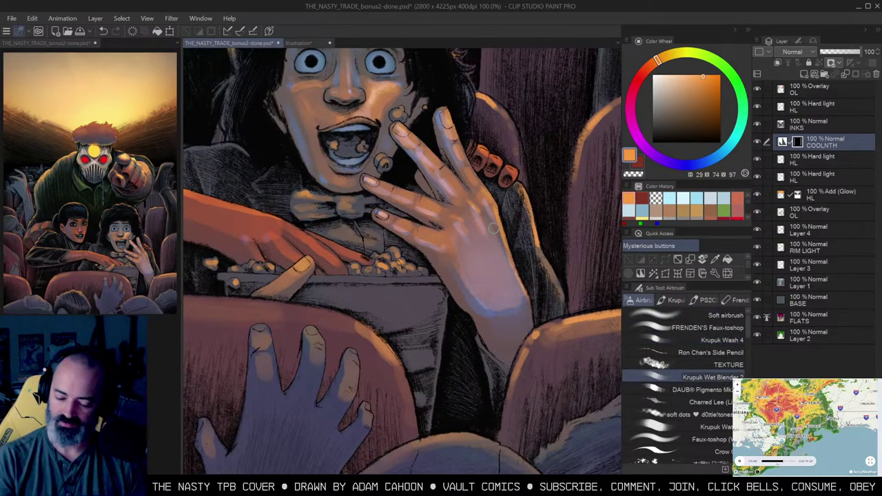
mouse_move(396, 186)
left_mouse_down()
mouse_move(379, 191)
mouse_move(398, 192)
left_mouse_up()
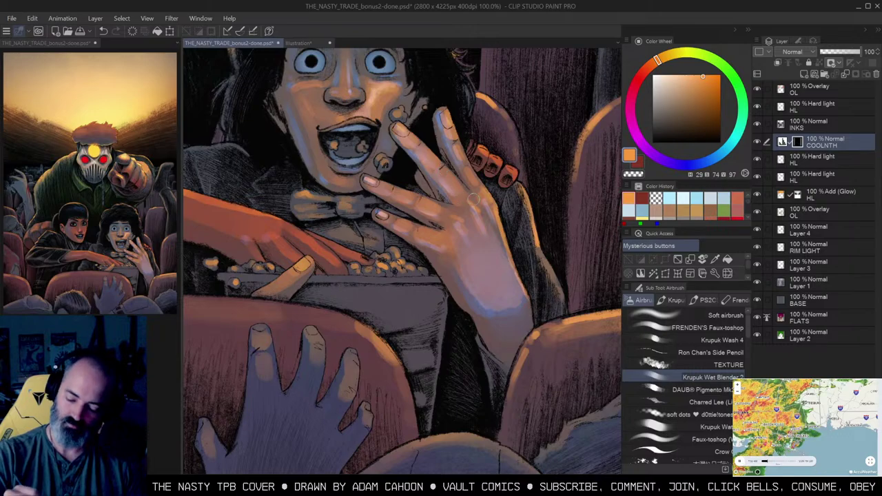
key("ctrl+space")
left_click_drag(489, 170, 512, 150)
left_click(511, 155)
left_click(514, 173)
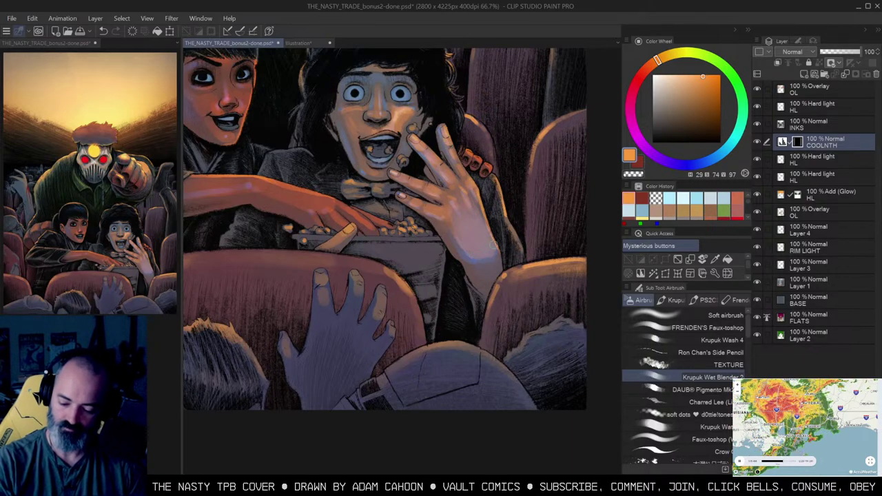
left_click(490, 242, "ctrl+alt")
left_click(491, 241, "ctrl+alt")
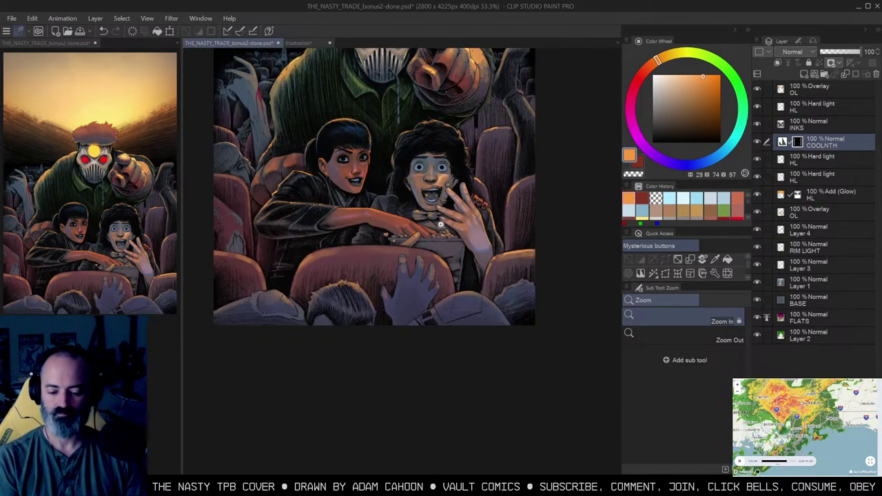
left_click(441, 225, "alt")
left_click_drag(478, 202, 501, 222)
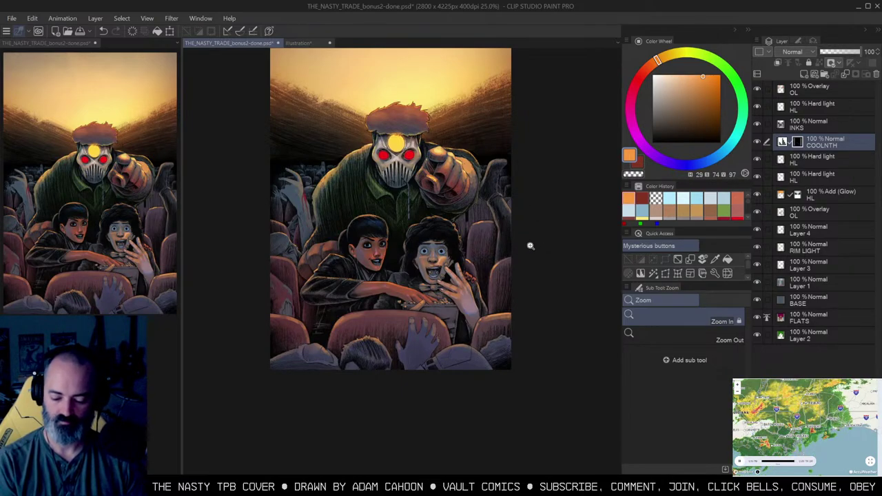
Step: Paint finer cool highlights along the woman's forearm and wrist using the Krupuk Wash 4 brush at a smaller size
left_click(408, 288)
left_click(408, 288)
left_click(408, 288)
left_click_drag(409, 288, 469, 253)
key("b")
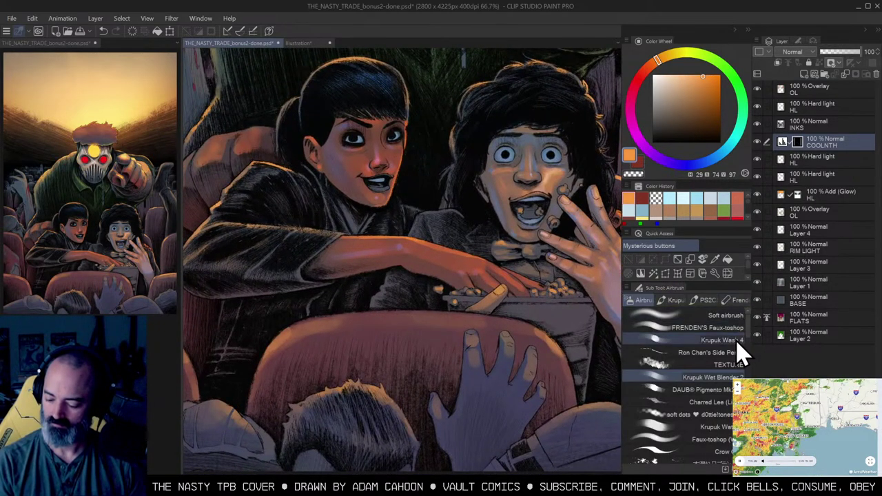
left_click(735, 343)
left_click_drag(510, 155, 485, 147)
key("m")
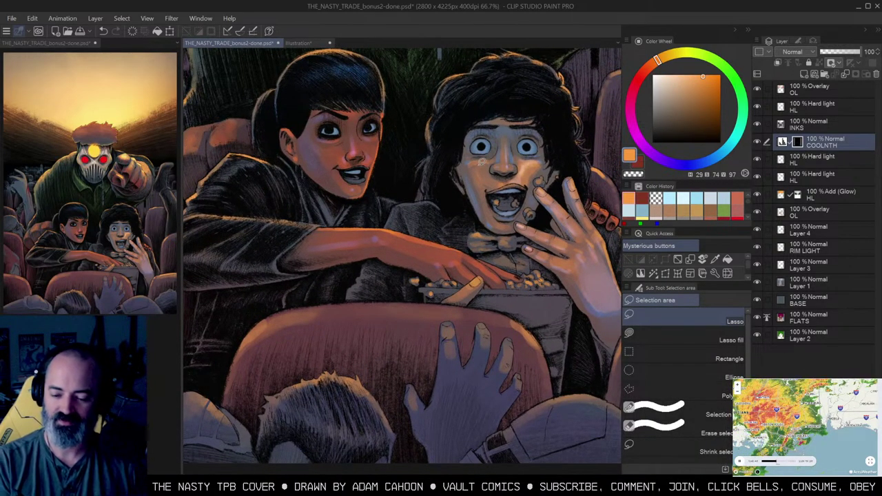
left_click_drag(450, 181, 486, 144)
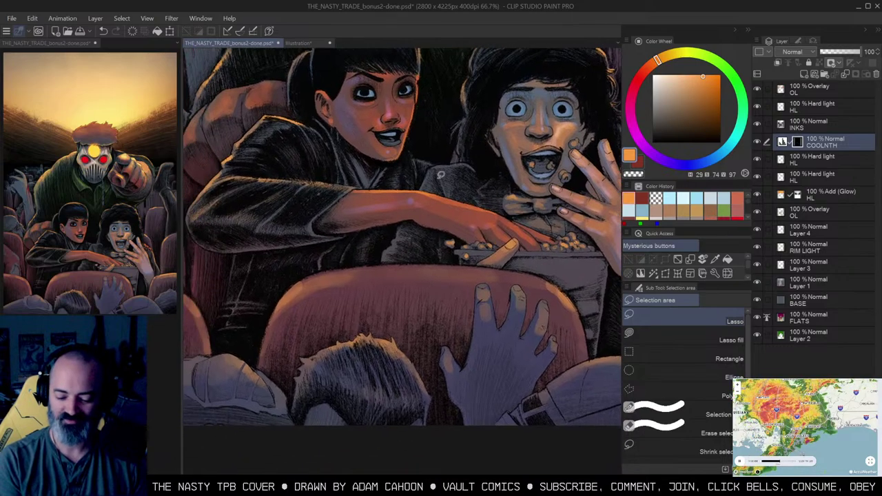
scroll(437, 187, "up", 1)
key("b")
key("bracketleft")
key("bracketleft")
key("bracketleft")
key("bracketleft")
key("bracketleft")
key("bracketleft")
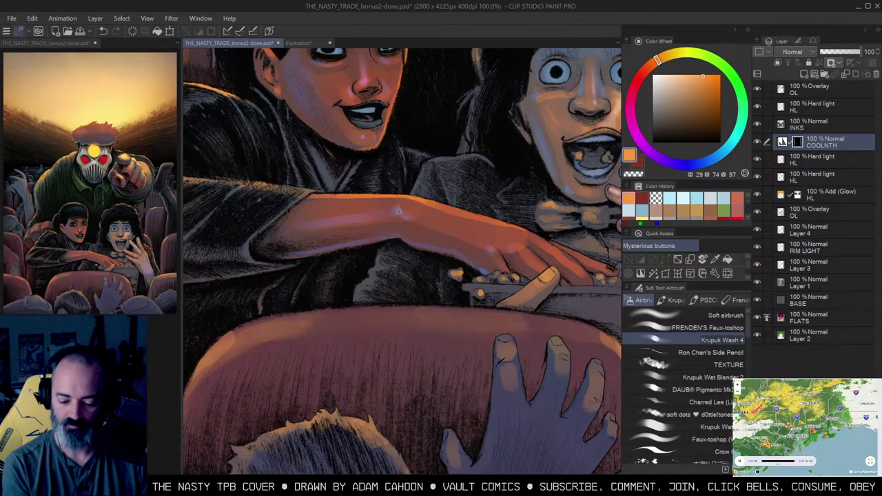
mouse_move(404, 214)
left_mouse_down()
mouse_move(365, 217)
mouse_move(413, 231)
left_mouse_up()
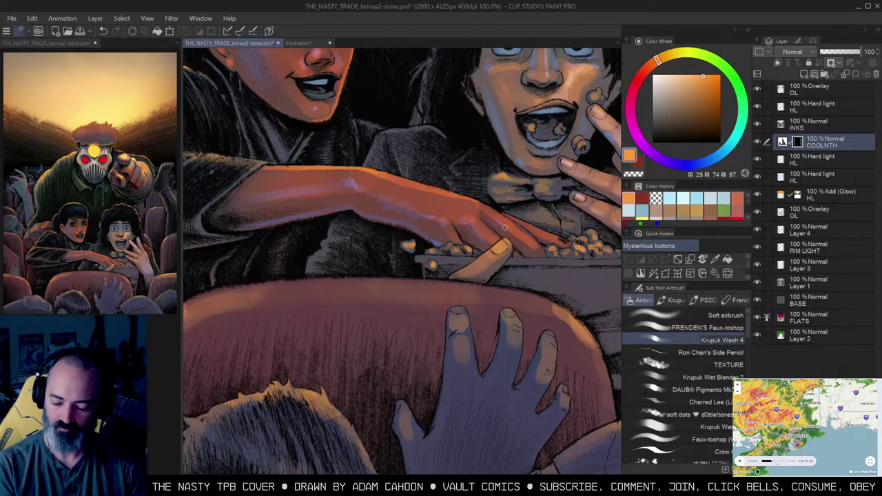
Step: Check the Add (Glow) HL and RIM LIGHT layers in isolation, restore full visibility, and make RIM LIGHT the active layer
key("m")
left_click_drag(506, 248, 483, 224)
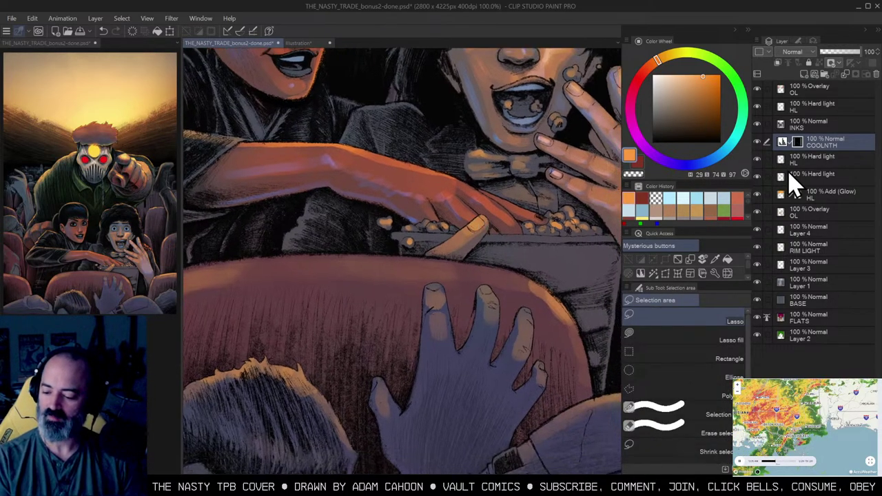
key("alt")
left_click(758, 195, "alt")
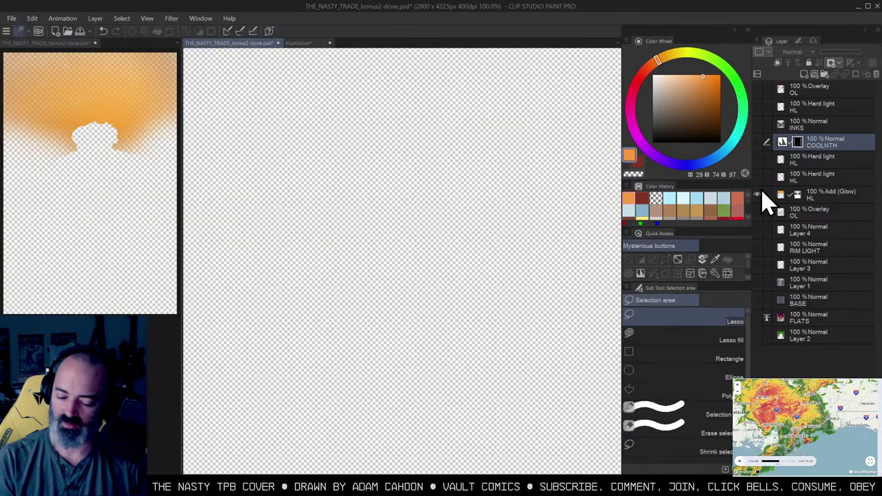
left_click(757, 195, "alt")
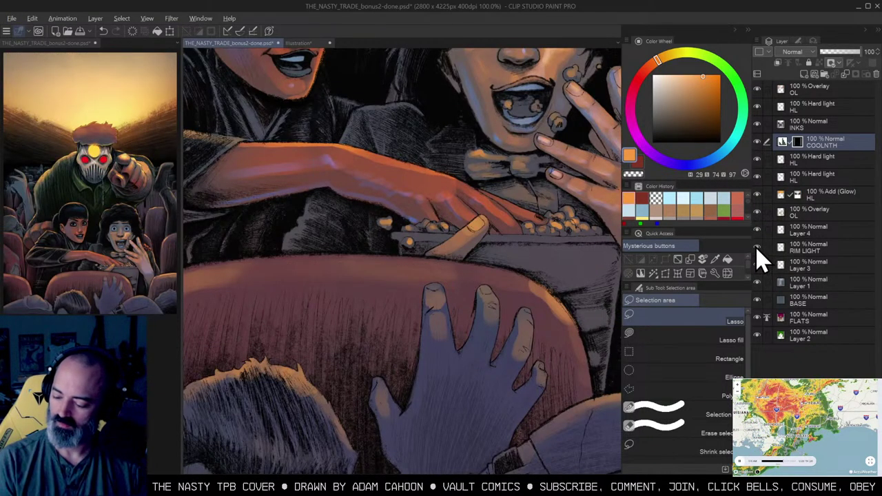
left_click(757, 246, "alt")
left_click(758, 246, "alt")
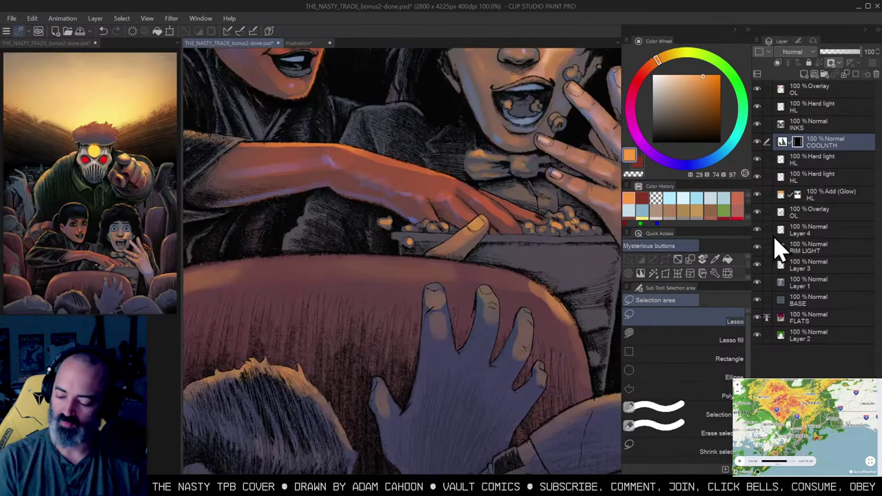
left_click(802, 249)
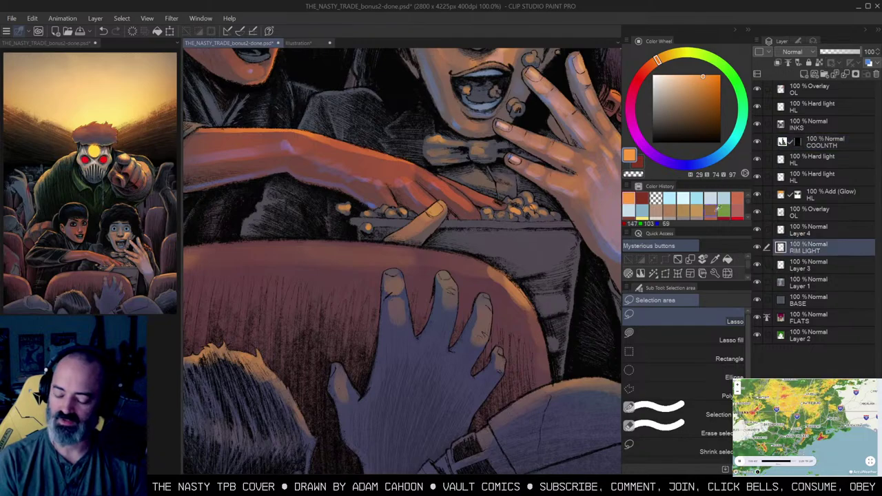
Step: Brush warm orange rim light along the woman's forearm and the back of her reaching hand with Krupuk Wash 4
key("b")
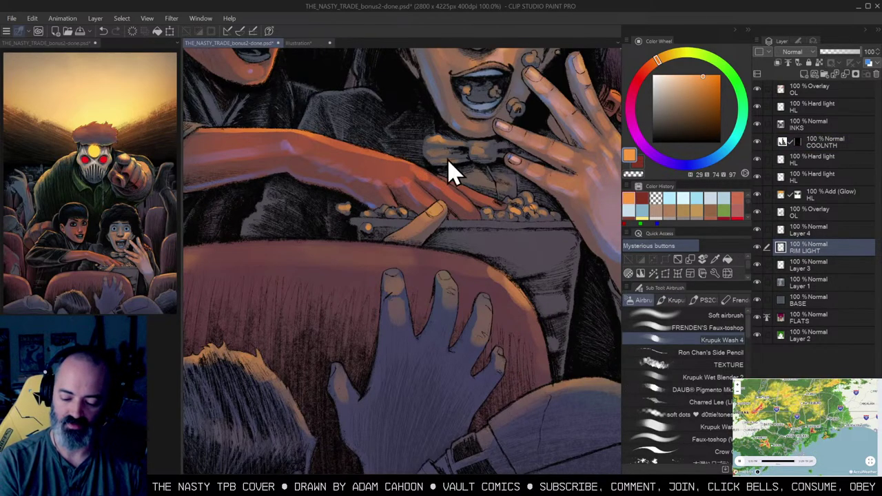
mouse_move(414, 187)
left_mouse_down()
mouse_move(461, 189)
mouse_move(441, 179)
mouse_move(510, 191)
left_mouse_up()
left_click_drag(390, 185, 422, 191)
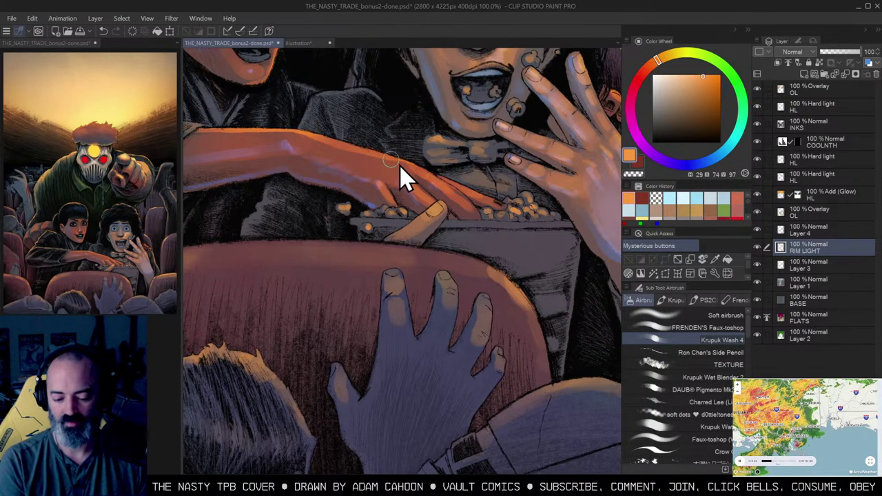
key("w")
left_click(398, 167)
key("b")
left_click_drag(320, 138, 397, 163)
Step: Undo the last brush stroke and blend the warm light on the woman's reaching hand with Krupuk Wet Blender 2
key("slash")
left_click(460, 164, "alt")
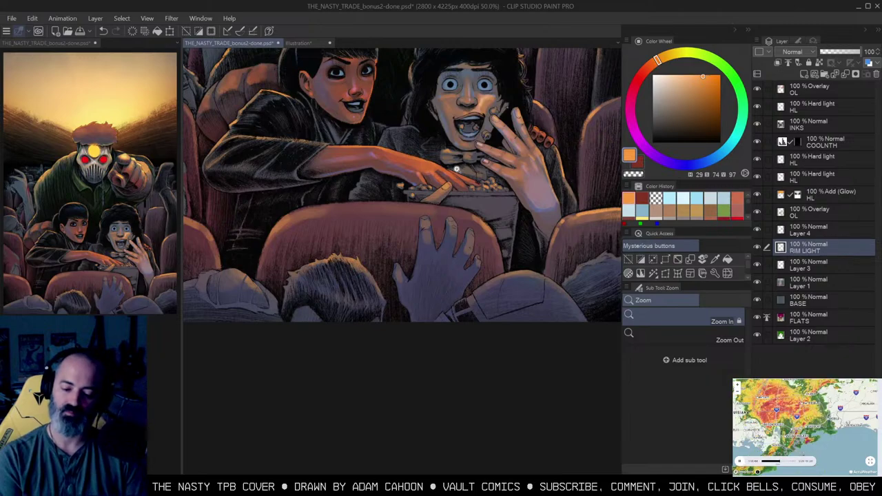
left_click(457, 168)
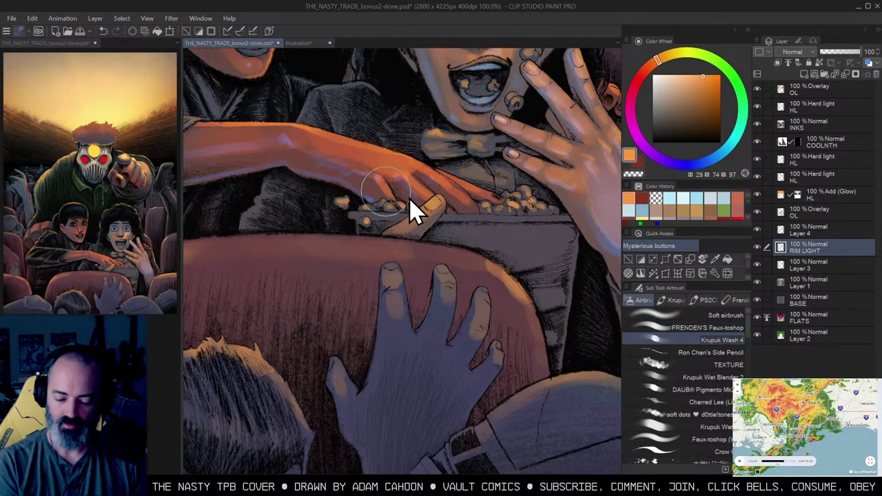
key("ctrl+z")
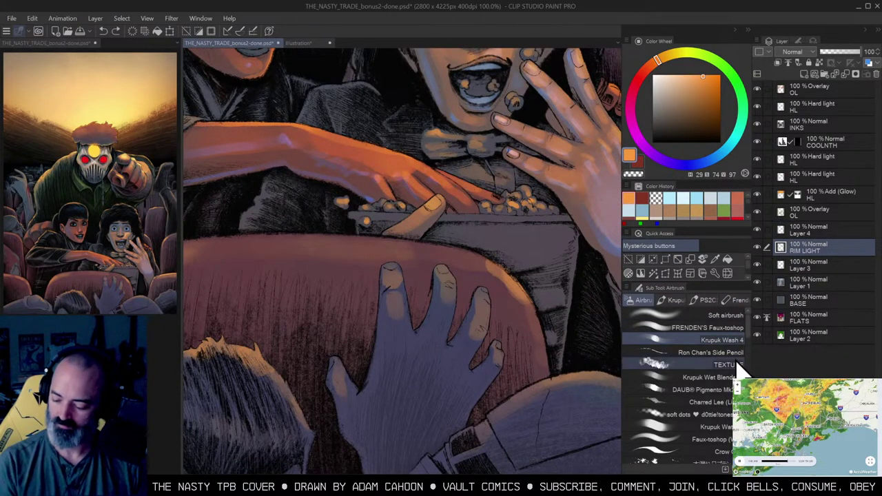
left_click(737, 377)
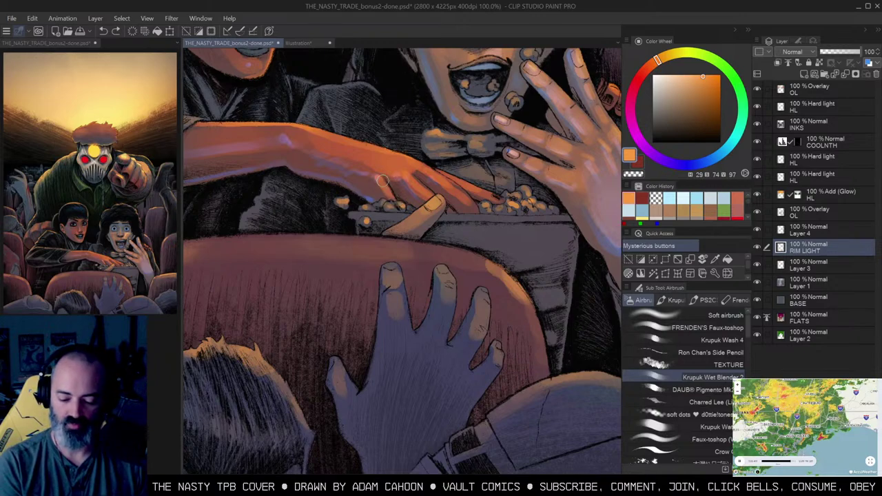
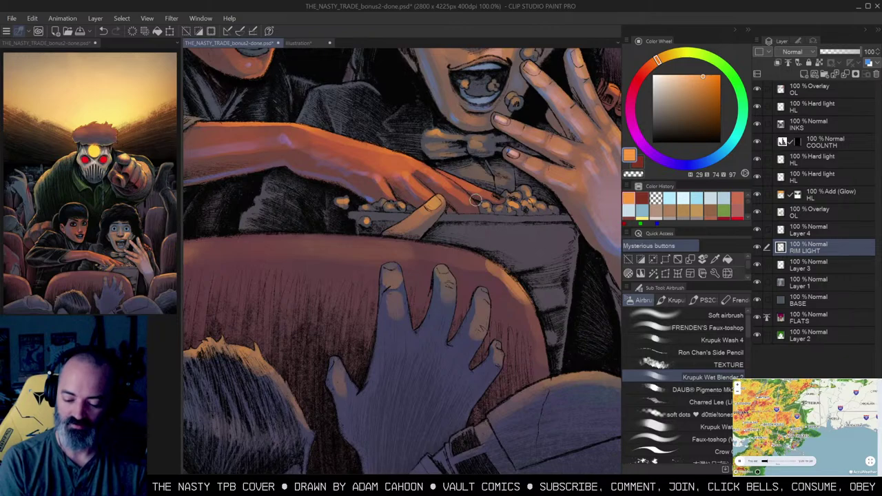
left_click(451, 208, "alt")
left_click(451, 208, "alt")
left_click(452, 208, "alt")
left_click_drag(475, 216, 490, 219)
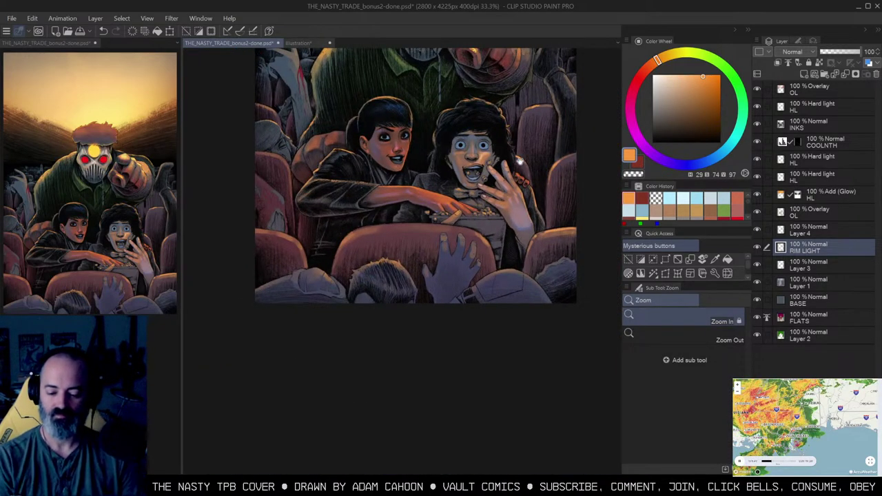
Step: Select the theater seats and brush a cool tint over the front center seat back on the COOLNTH mask with a larger Krupuk Wash 4
left_click_drag(520, 159, 479, 181)
key("w")
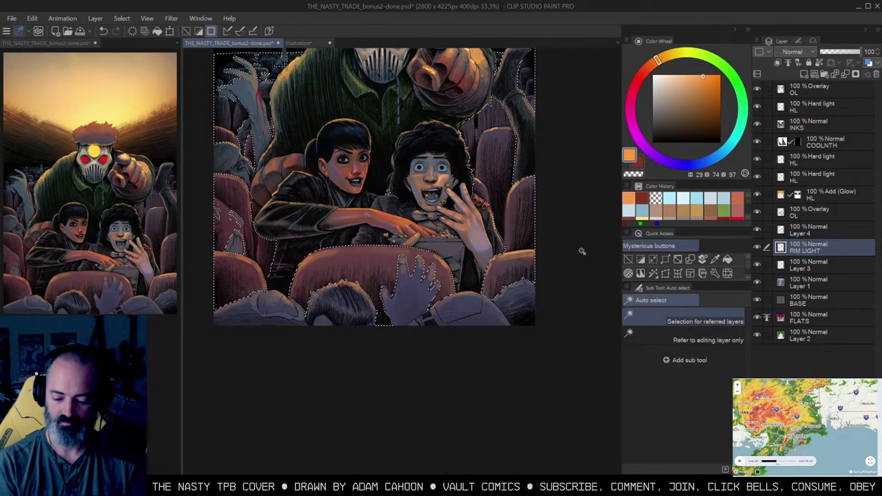
key("b")
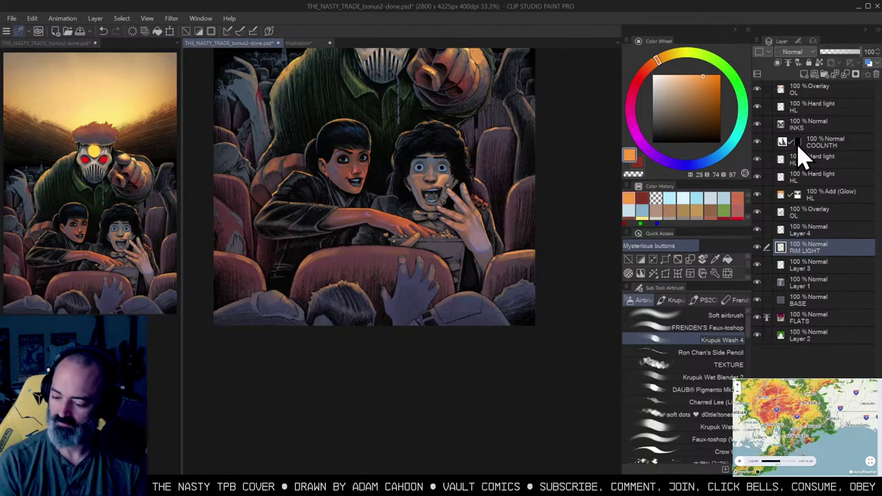
left_click(800, 145)
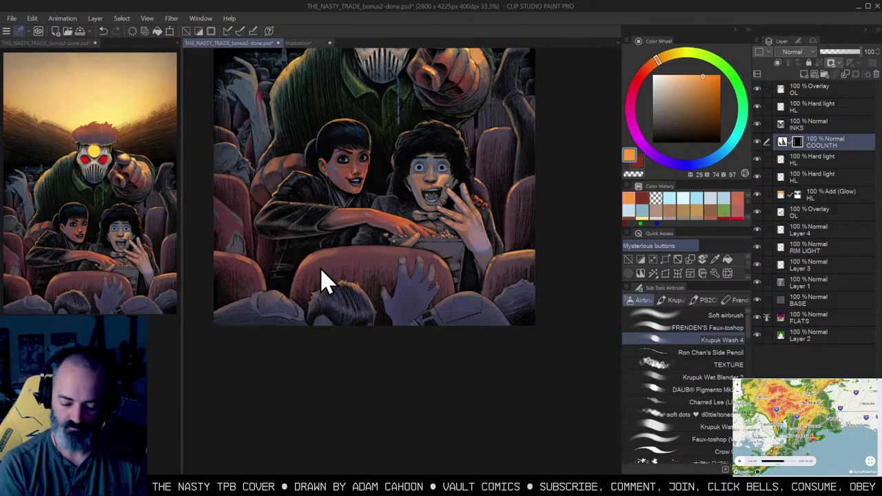
key("]")
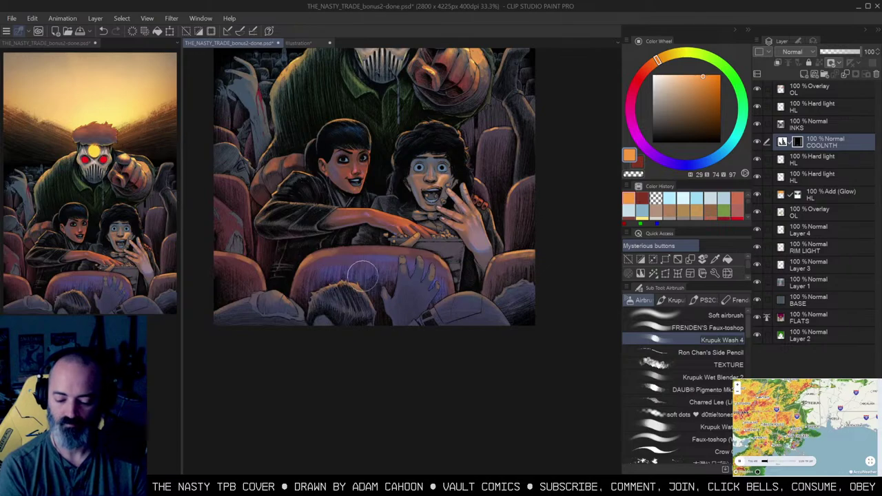
key("ctrl+space")
left_click_drag(463, 246, 497, 234)
double_click(451, 258)
left_click(502, 251)
Step: Blend the front seat's cool tint with Krupuk Wet Blender 2 and clear the spill from the grasping hand in transparent color
left_click(729, 377)
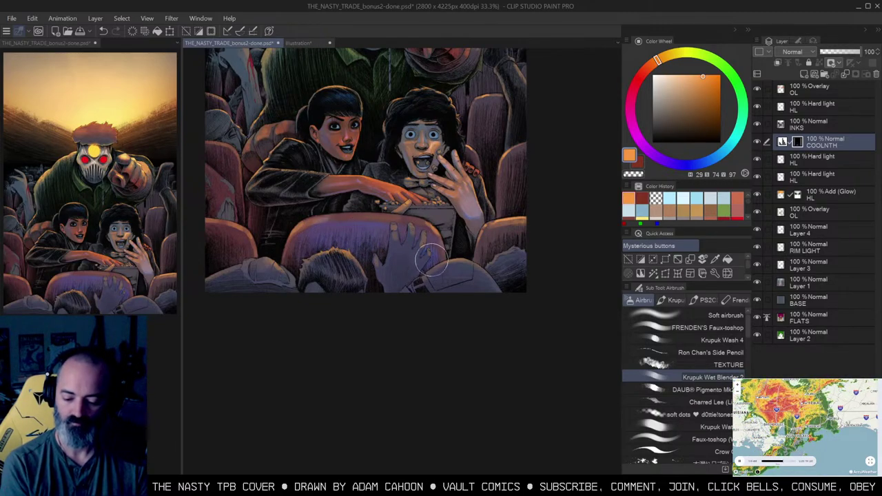
left_click(402, 234)
key("ctrl+space")
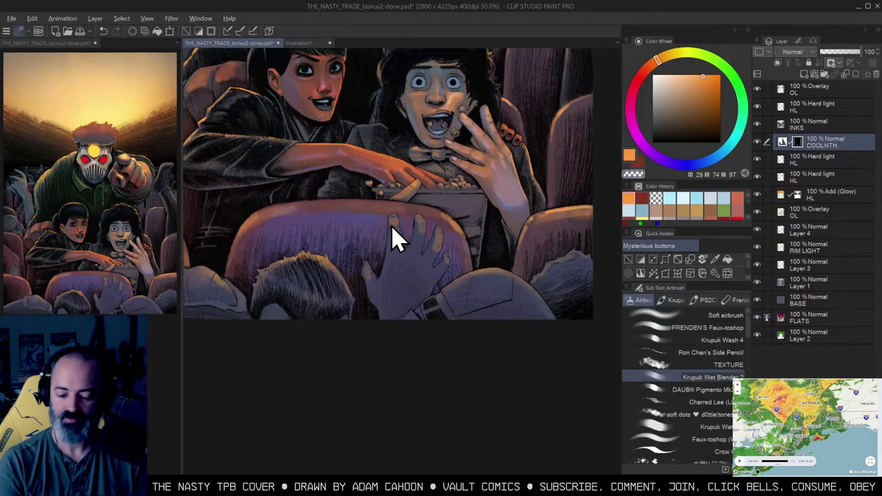
left_click_drag(386, 222, 384, 268)
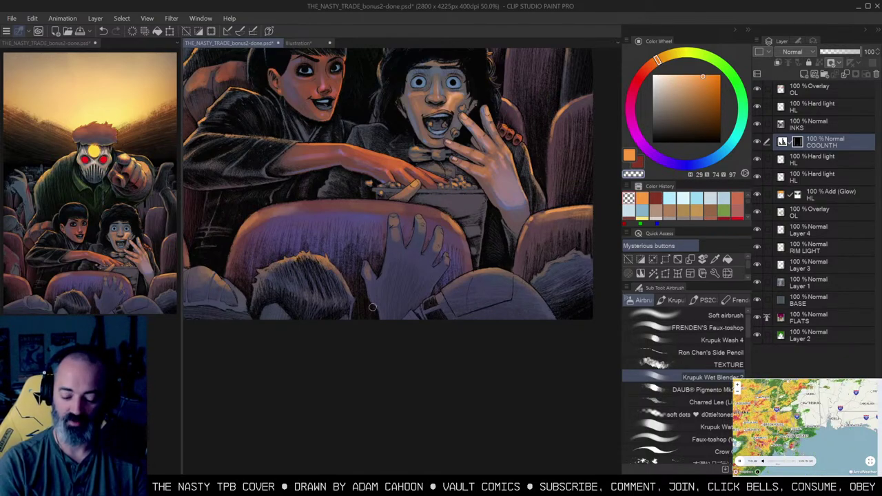
Step: Reselect the seats and brush a cool tint onto the seat beside the man with Krupuk Wash 4, undoing the last stroke
key("ctrl+space")
left_click(419, 240, "alt")
left_click_drag(473, 242, 457, 258)
left_click(460, 257)
key("w")
left_click(486, 237)
key("ctrl+d")
key("b")
left_click(741, 340)
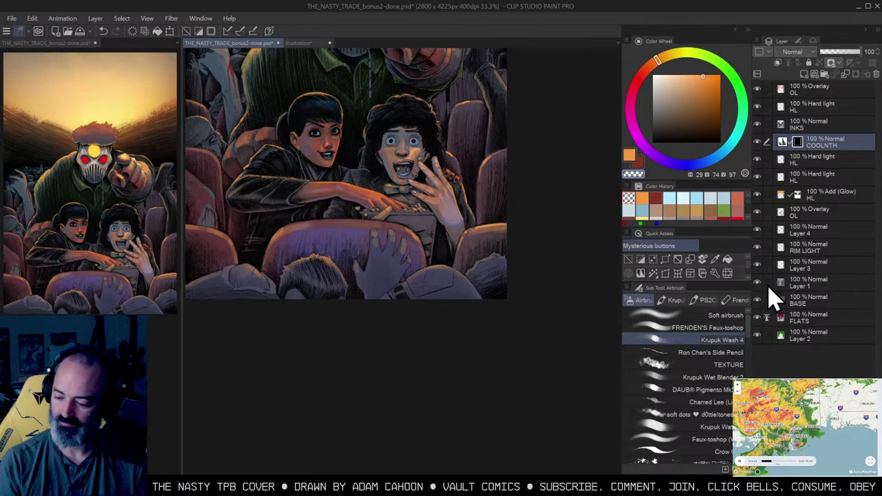
key("c")
left_click_drag(476, 242, 512, 236)
key("ctrl+z")
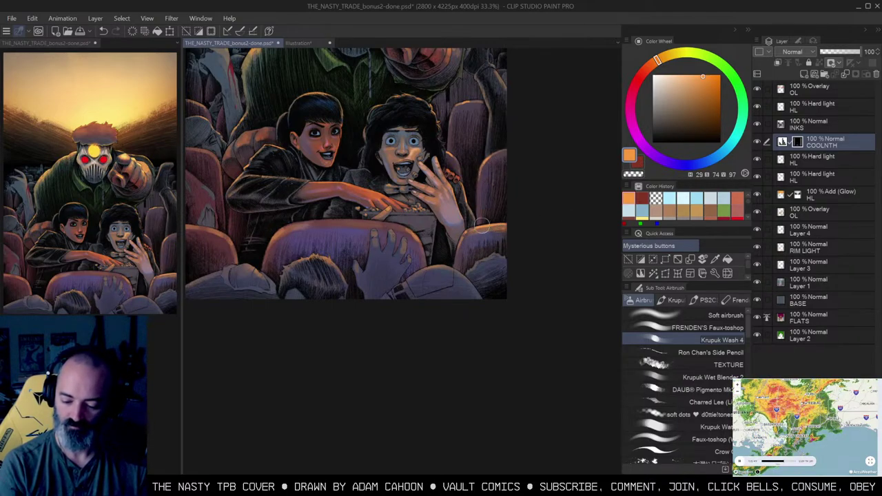
Step: Select the seats on the woman's side and tint them with cool strokes on the COOLNTH mask
left_click_drag(507, 180, 581, 170)
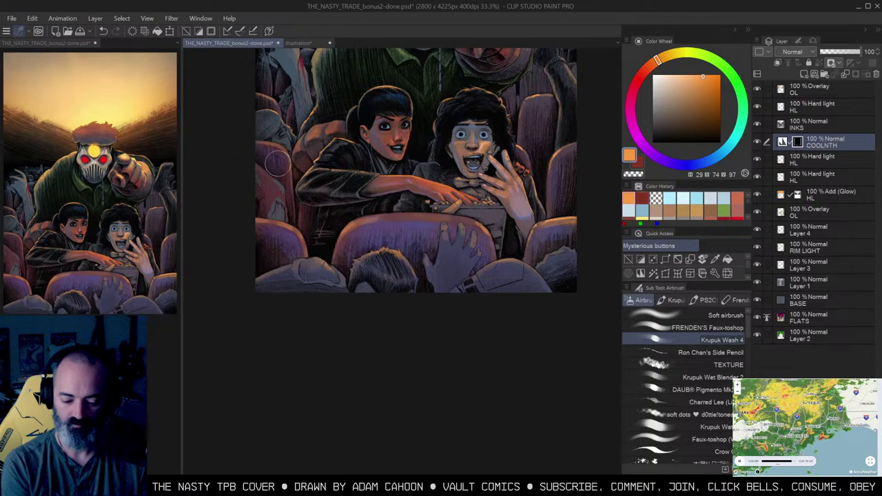
key("w")
left_click(277, 183)
key("ctrl+h")
key("b")
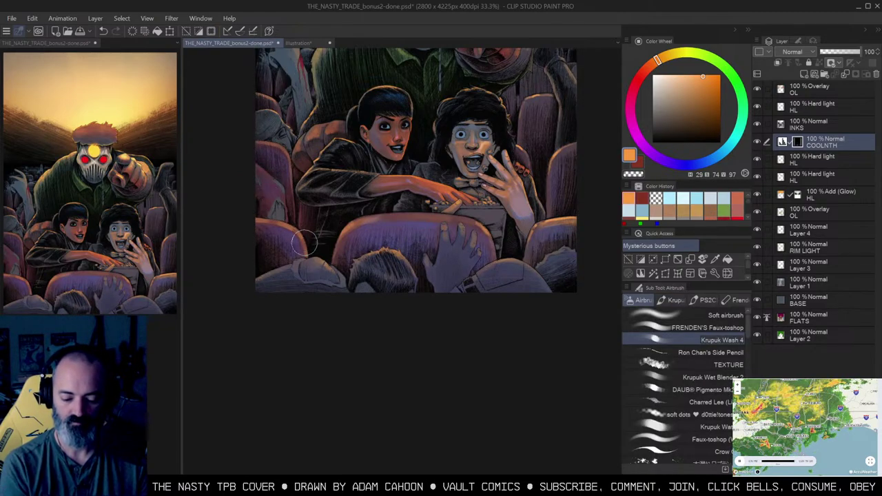
left_click_drag(503, 149, 490, 169)
left_click_drag(510, 217, 509, 233)
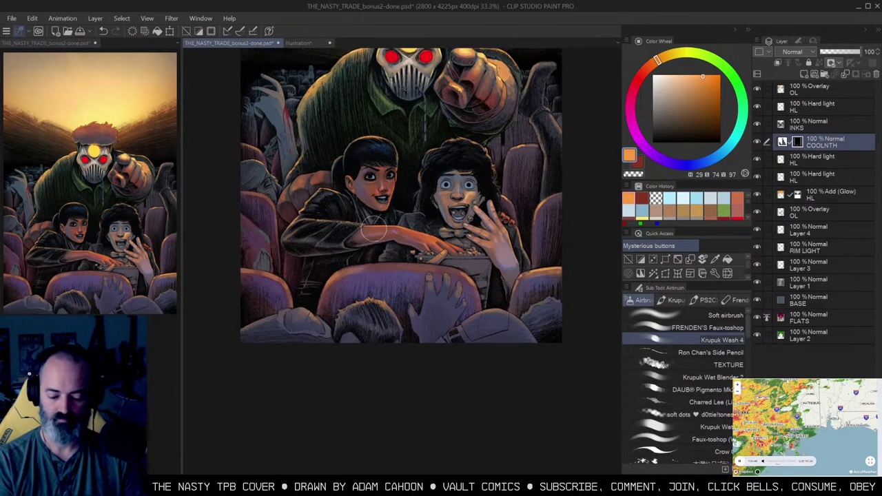
Step: Select the figure beside the woman's seat row and paint it on Layer 4 with a sampled muted purple
left_click(270, 263, "ctrl")
key("w")
left_click(268, 265)
left_click(233, 221, "shift")
key("ctrl+h")
key("b")
left_click(248, 224, "alt")
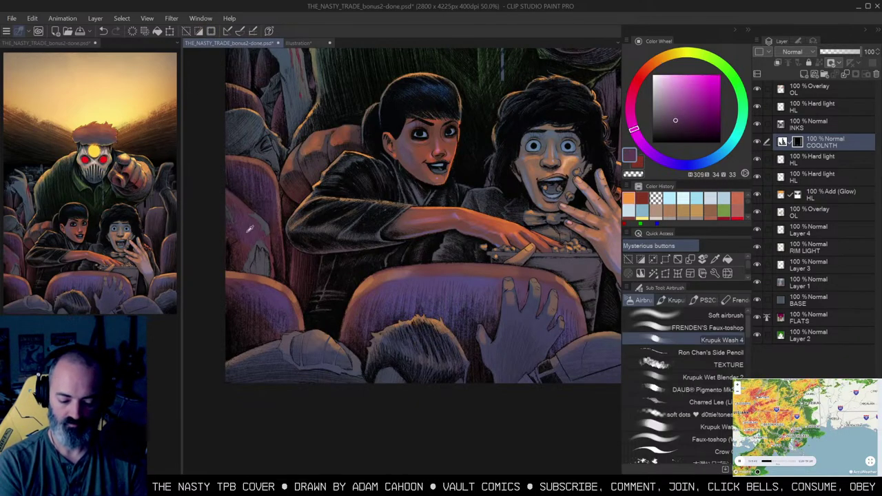
left_click_drag(256, 249, 254, 274)
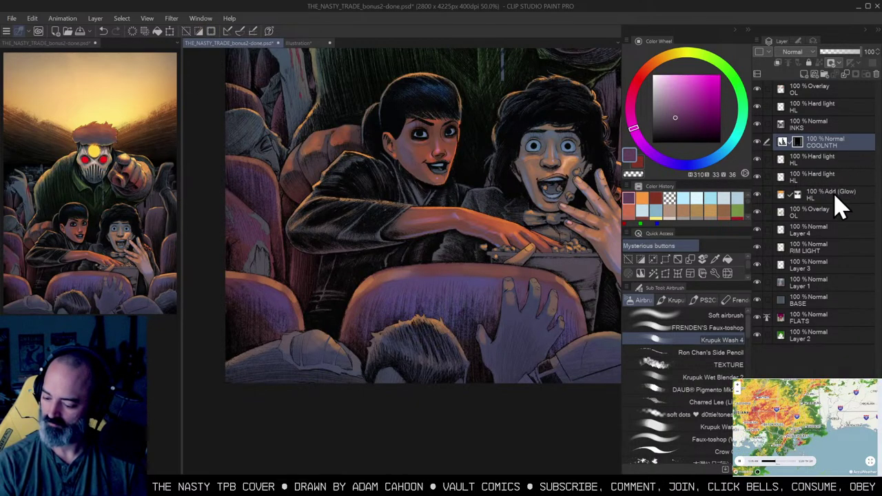
left_click(816, 231)
key("]")
mouse_move(242, 243)
left_mouse_down()
mouse_move(273, 244)
mouse_move(265, 257)
mouse_move(259, 249)
mouse_move(256, 214)
mouse_move(257, 235)
mouse_move(249, 221)
mouse_move(259, 255)
mouse_move(282, 230)
mouse_move(237, 254)
mouse_move(259, 240)
mouse_move(252, 229)
mouse_move(252, 255)
mouse_move(293, 235)
mouse_move(276, 220)
mouse_move(258, 251)
mouse_move(261, 269)
mouse_move(285, 233)
mouse_move(264, 285)
left_mouse_up()
Step: Isolate more of the figure near the canvas edge and brush it with a lighter muted purple
key("w")
left_click(264, 264)
key("ctrl+h")
key("b")
key("w")
left_click_drag(272, 157, 273, 160)
key("b")
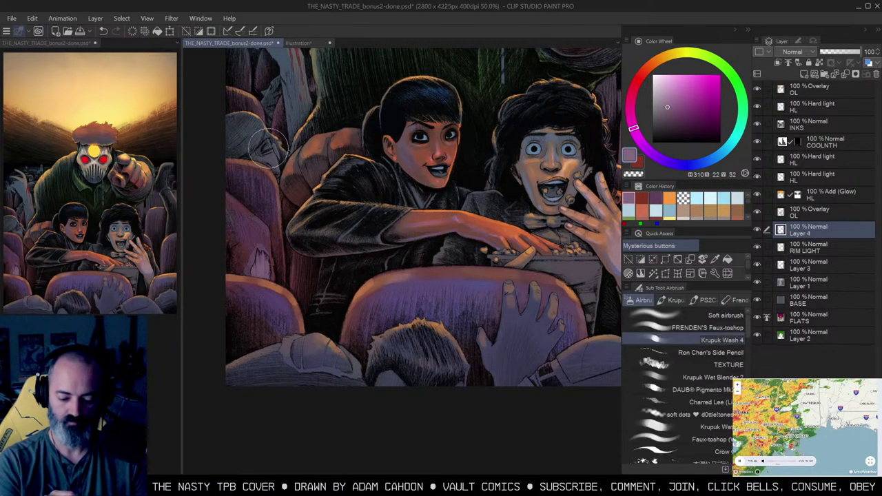
Step: Select the slumped audience member's head behind the woman and shade it with a color sampled from the artwork
key("w")
left_click(255, 135)
key("ctrl+h")
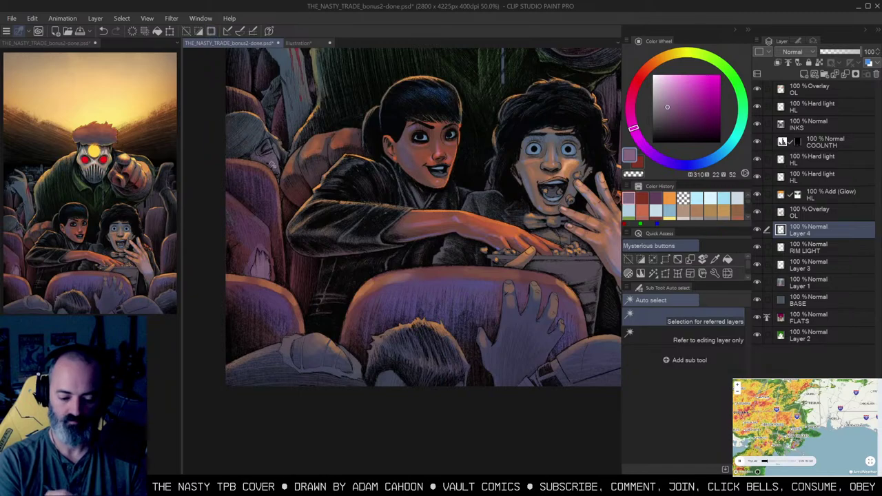
key("b")
left_click(264, 172, "alt")
mouse_move(261, 117)
left_mouse_down()
mouse_move(242, 128)
mouse_move(282, 159)
left_mouse_up()
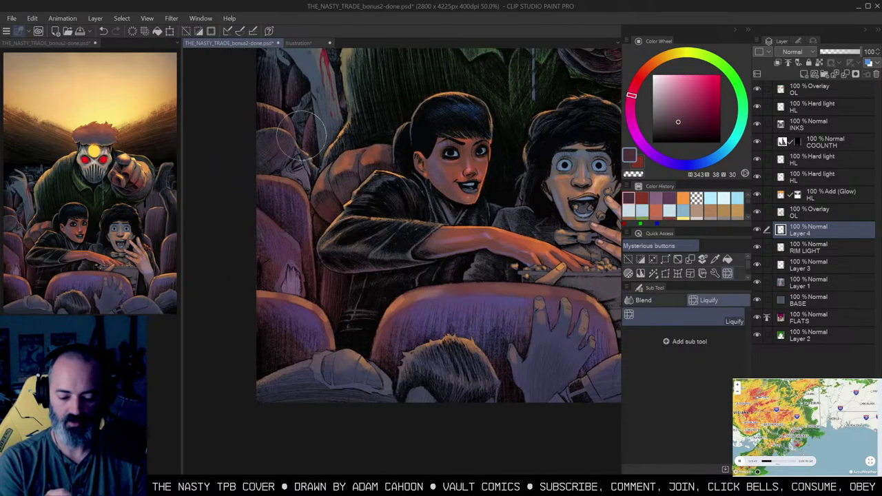
Step: Select the area beside the slumped audience member's face and shade it with a sampled dark purple
left_click_drag(325, 164, 336, 217)
key("w")
left_click(316, 164)
key("b")
left_click(319, 172, "alt")
mouse_move(320, 172)
left_mouse_down()
mouse_move(319, 159)
mouse_move(308, 182)
mouse_move(342, 154)
mouse_move(321, 182)
left_mouse_up()
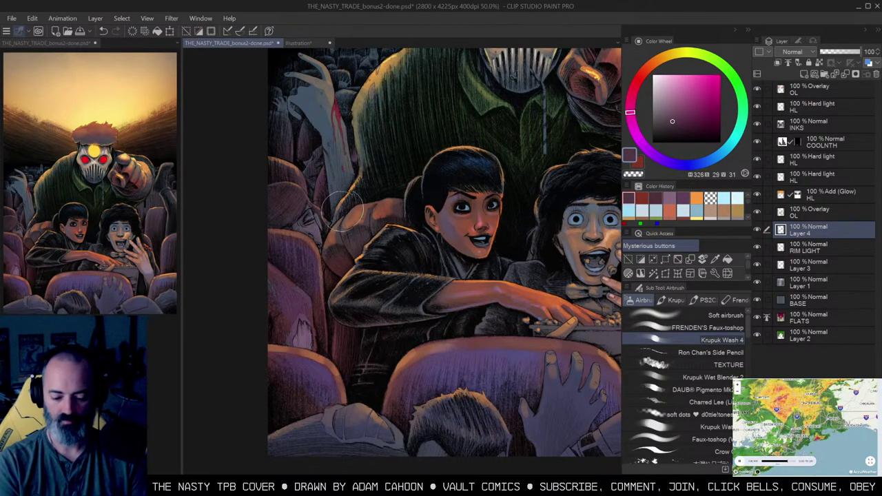
Step: Select the small raised hands in the background crowd and paint them with a sampled warm grey on Layer 4
left_click_drag(432, 135, 394, 191)
key("slash")
left_click(345, 155)
left_click_drag(366, 148, 444, 161)
key("w")
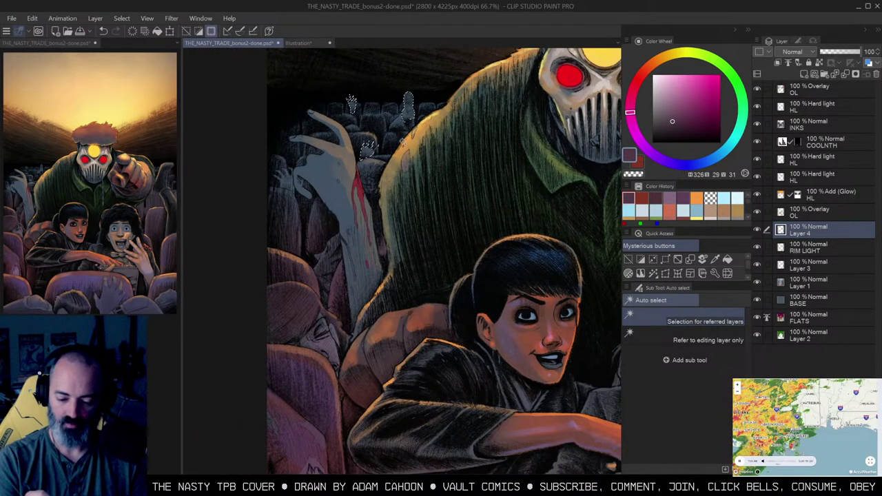
key("ctrl+h")
key("b")
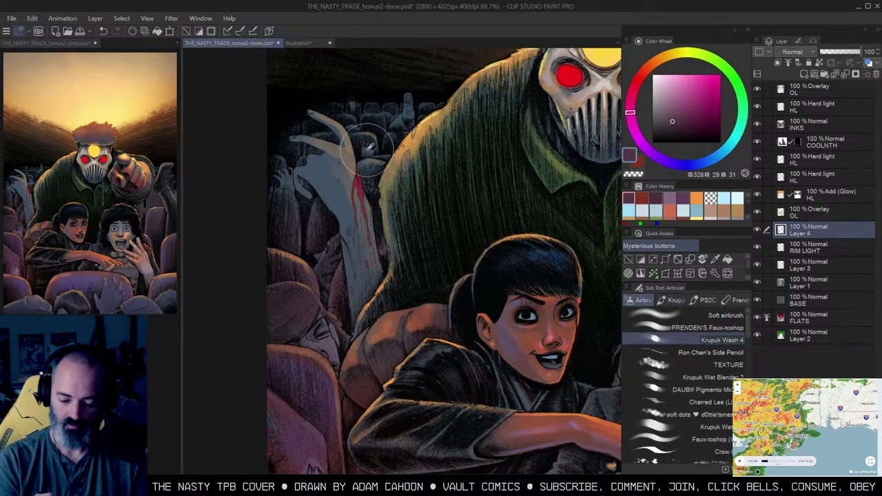
left_click(370, 150, "alt")
left_click(347, 151, "alt")
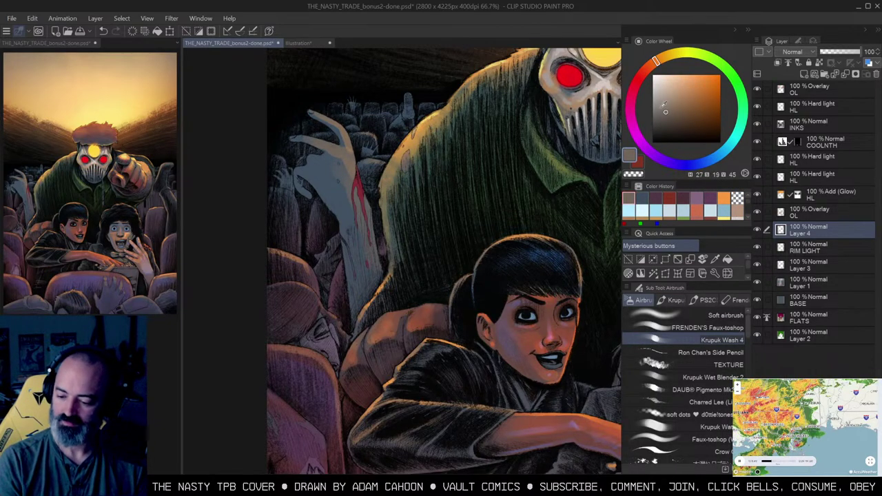
left_click_drag(368, 156, 388, 129)
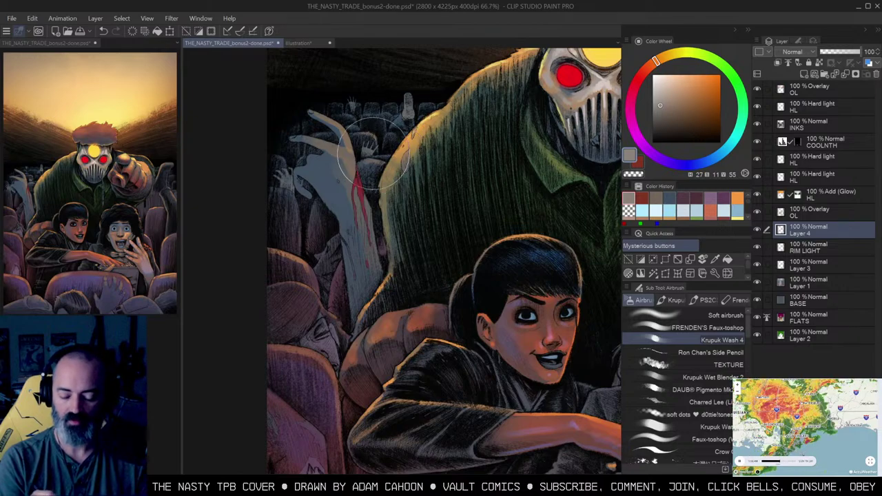
Step: Examine the cover close up and as a full page to judge the lighting on the crowd, seats and main figures
key("w")
key("b")
key("ctrl+space")
left_click(407, 131, "alt")
left_click_drag(440, 160, 411, 159)
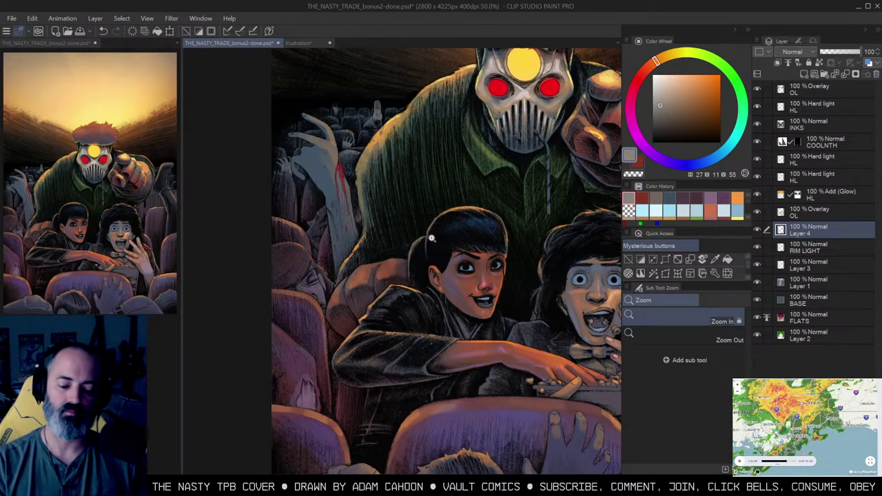
left_click_drag(461, 195, 420, 193)
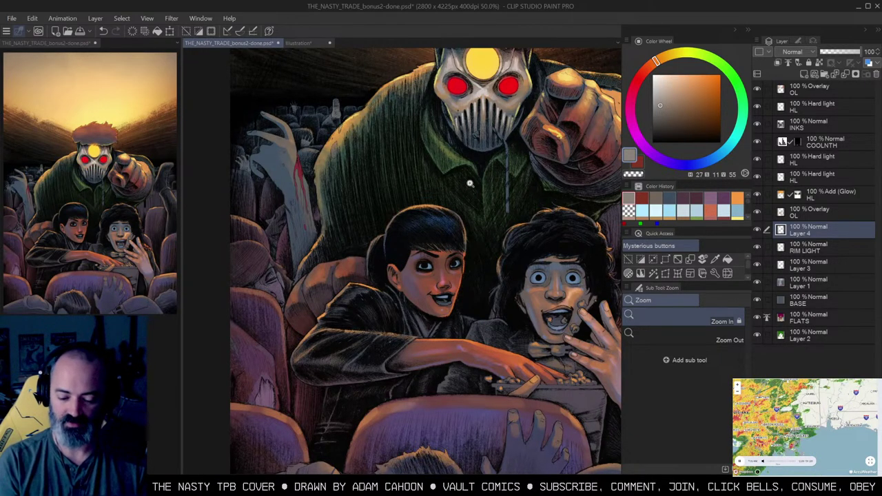
scroll(468, 184, "right", 6)
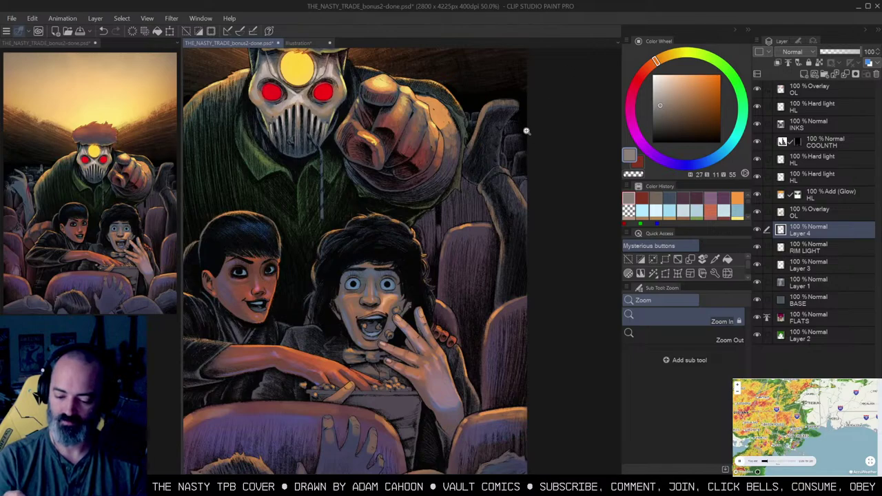
left_click_drag(484, 229, 581, 205)
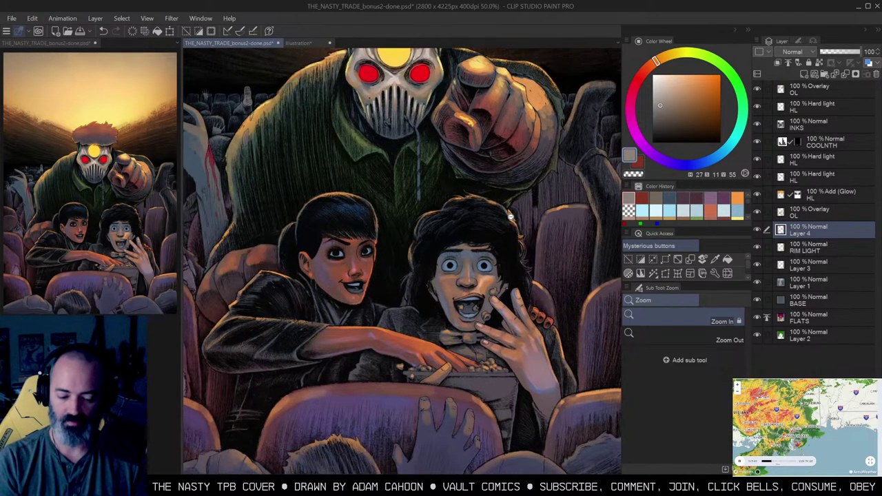
scroll(510, 215, "down", 1)
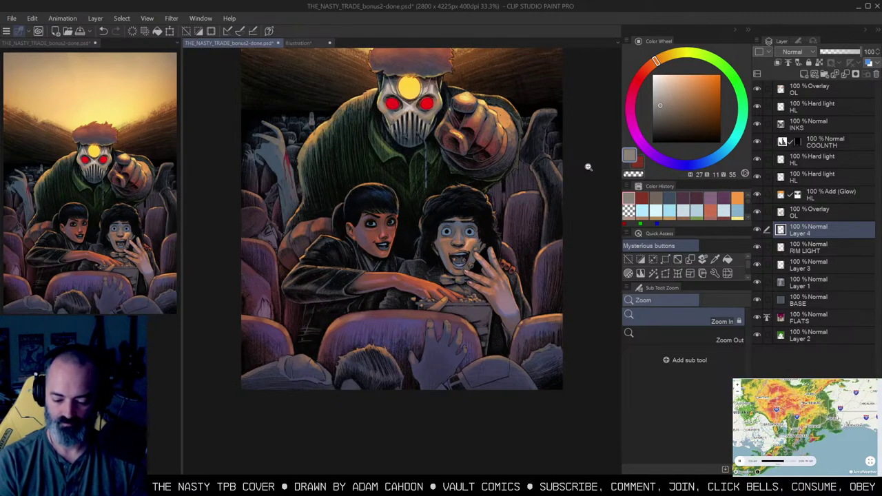
left_click_drag(568, 174, 561, 159)
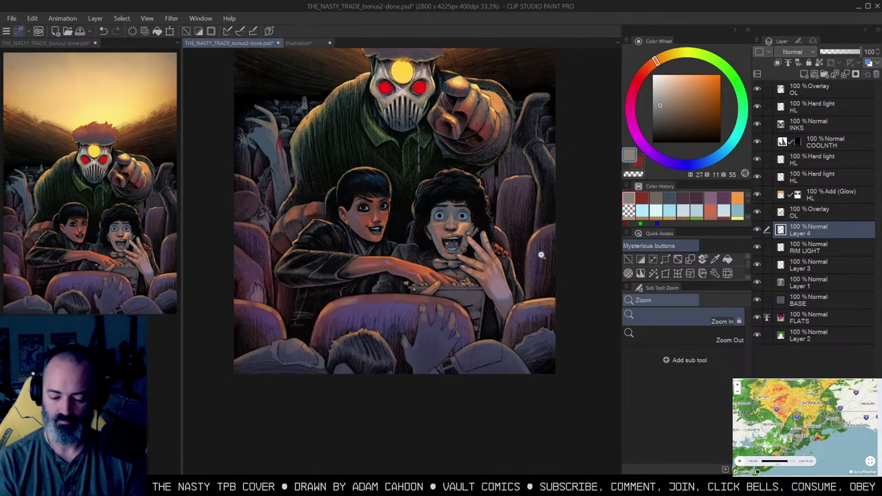
left_click_drag(527, 212, 530, 256)
left_click(505, 228, "alt")
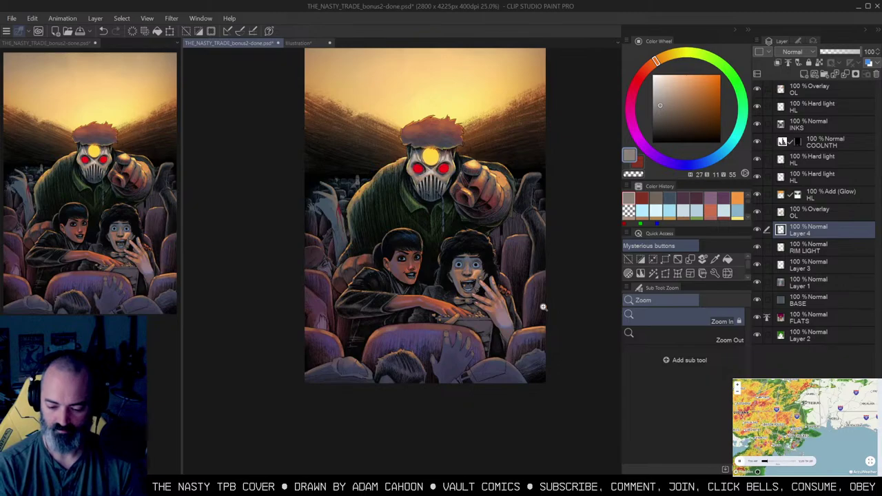
double_click(433, 176)
left_click_drag(441, 197, 434, 240)
key("b")
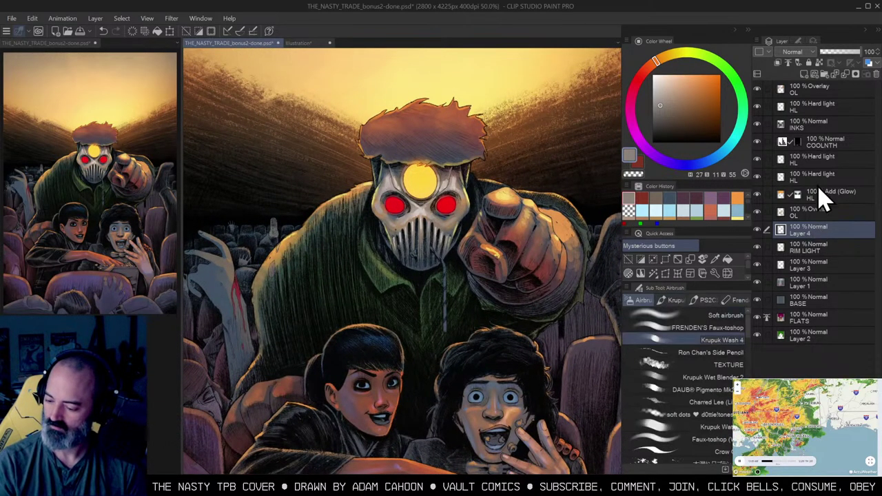
Step: Activate the COOLNTH layer mask and erase a little of the cool tint beside the masked figure's forehead with transparent color
left_click(799, 146)
scroll(446, 207, "up", 1)
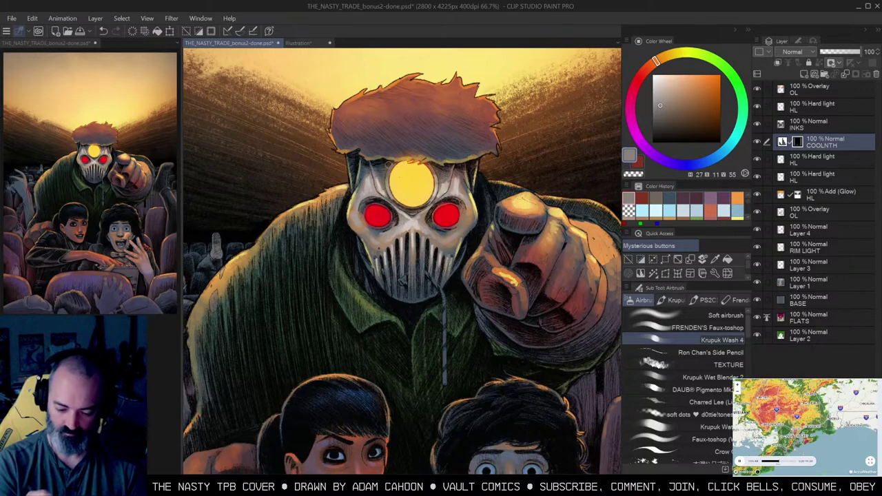
key("m")
left_click(390, 144)
key("c")
key("b")
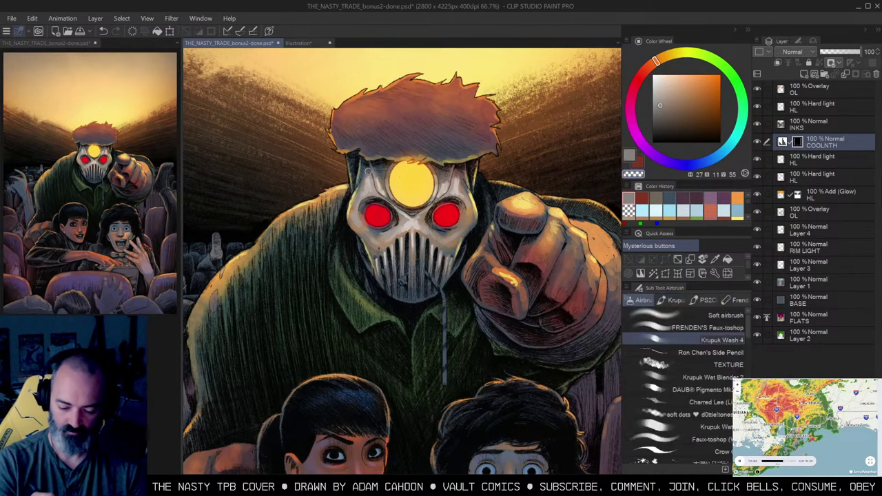
left_click_drag(370, 180, 368, 173)
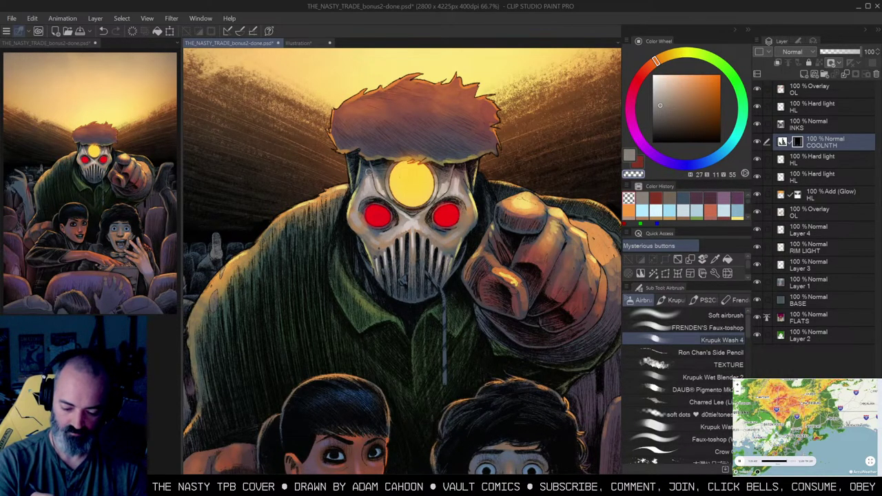
Step: Brush the COOLNTH tint onto the collar of the masked figure's green jacket, undoing unwanted strokes
key("m")
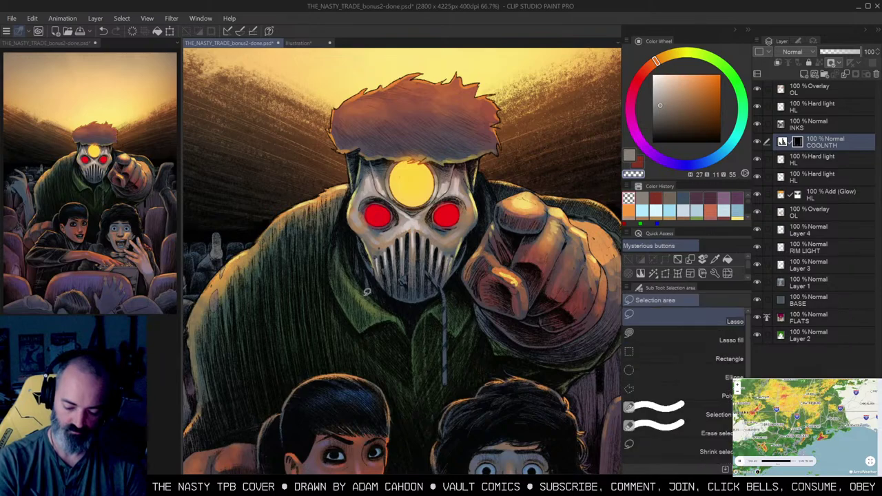
key("b")
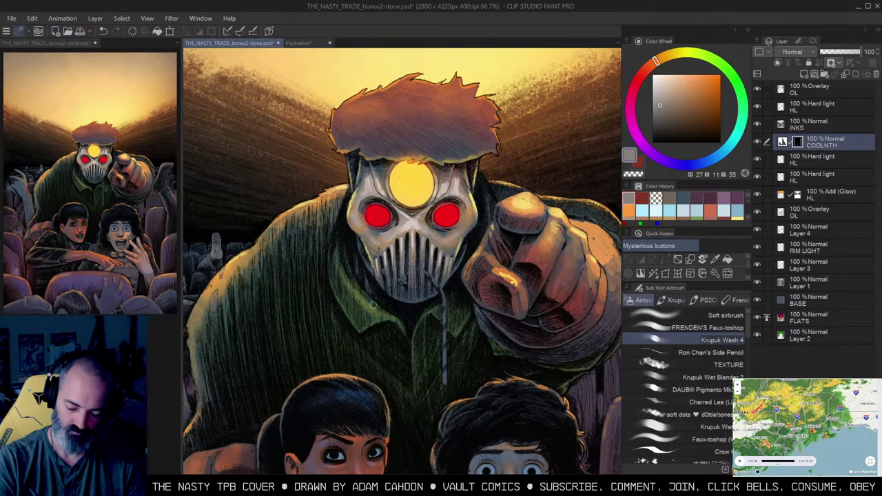
key("ctrl+z")
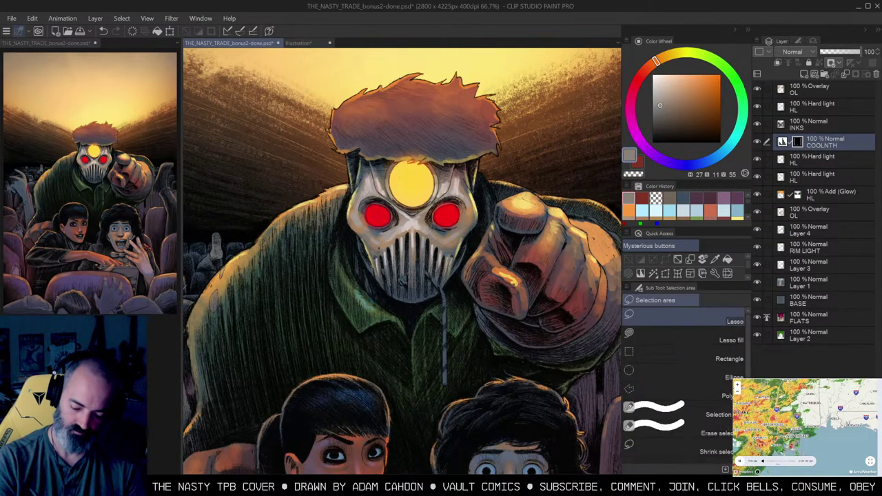
key("ctrl+z")
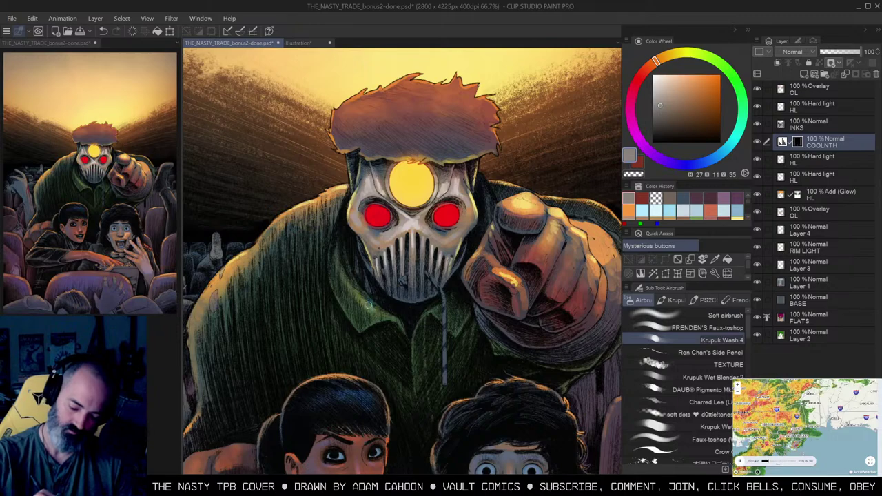
scroll(469, 231, "down", 2)
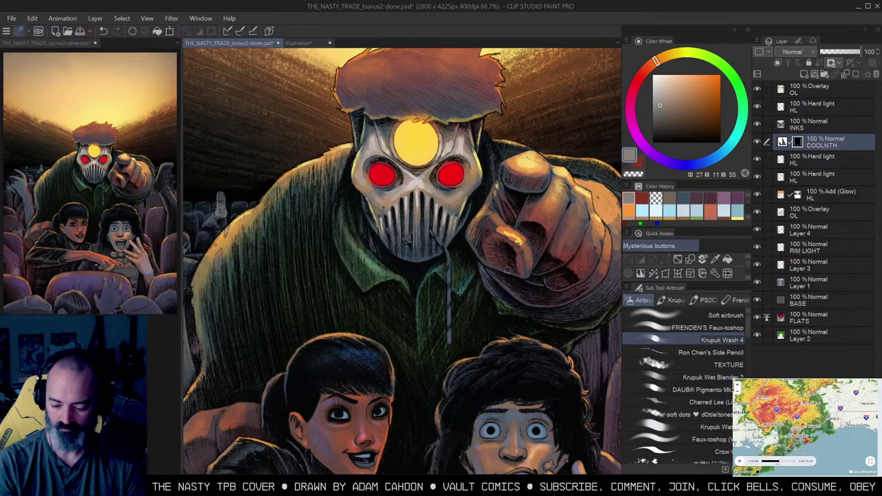
Step: Brush the cool tint over the shaded knuckles and wrist of the pointing hand
left_click_drag(537, 301, 509, 275)
key("ctrl+z")
mouse_move(601, 222)
left_mouse_down()
mouse_move(567, 231)
mouse_move(547, 275)
left_mouse_up()
left_click_drag(556, 218, 540, 277)
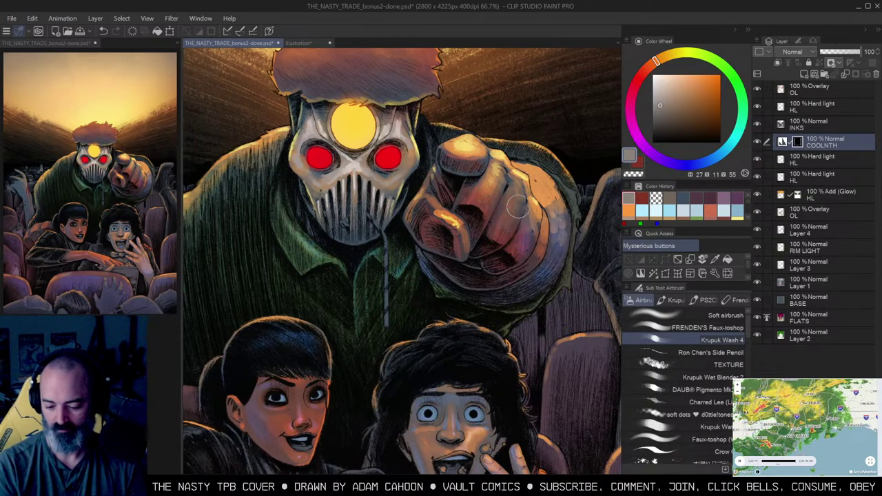
left_click(505, 237, "alt")
left_click(506, 237, "alt")
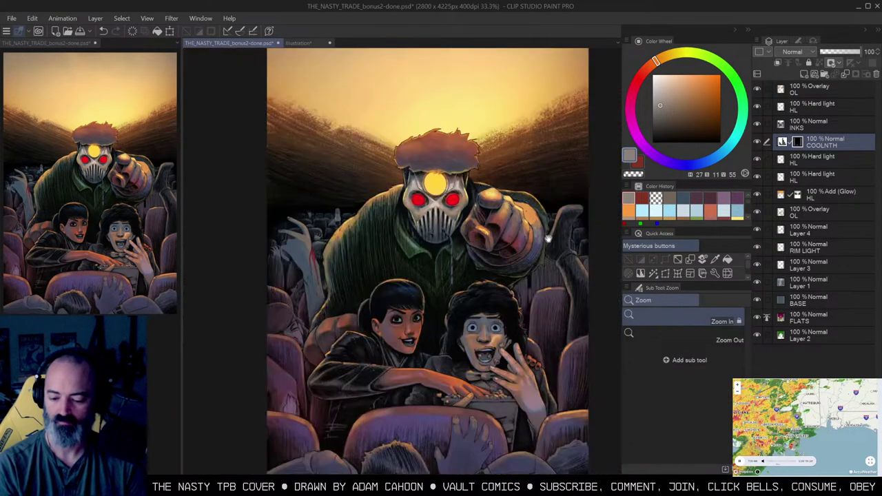
left_click(514, 269, "ctrl")
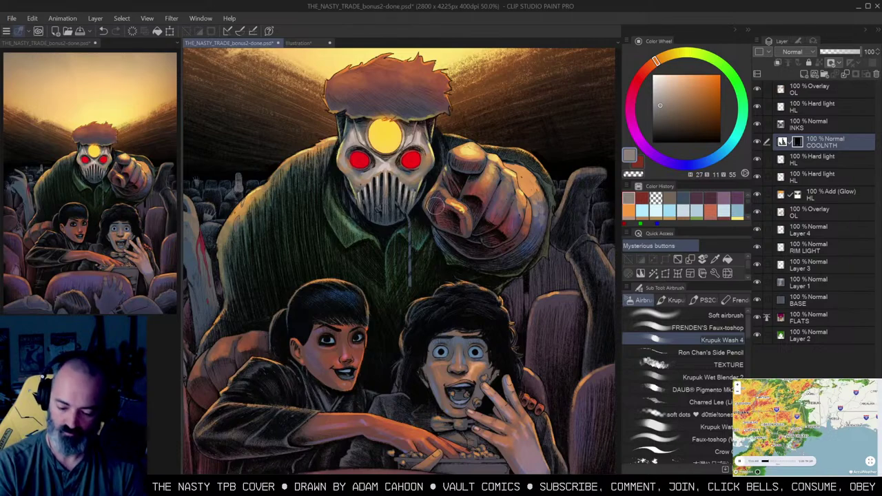
Step: Select the raised bloodied arm in the audience and brush the cool tint onto it with a larger brush
left_click_drag(575, 231, 556, 200)
left_click_drag(478, 201, 579, 197)
left_click_drag(403, 189, 522, 174)
key("w")
left_click(362, 171)
key("b")
key("bracketright")
mouse_move(365, 166)
left_mouse_down()
mouse_move(377, 191)
mouse_move(368, 177)
mouse_move(374, 216)
mouse_move(373, 201)
left_mouse_up()
Step: Select the slumped audience member's head behind the woman and brush it with the cool tint
key("ctrl+space")
left_click_drag(508, 201, 463, 170)
key("w")
left_click(311, 269)
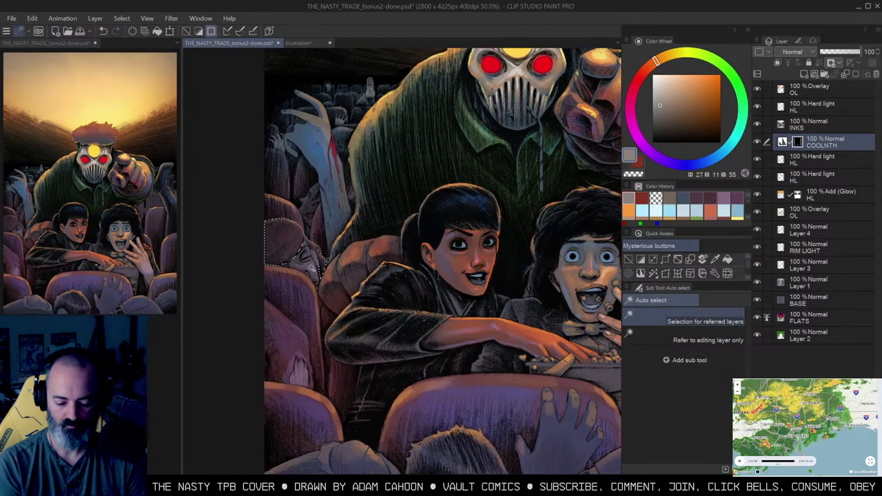
key("ctrl+h")
key("b")
mouse_move(293, 235)
left_mouse_down()
mouse_move(283, 235)
mouse_move(290, 256)
mouse_move(281, 249)
left_mouse_up()
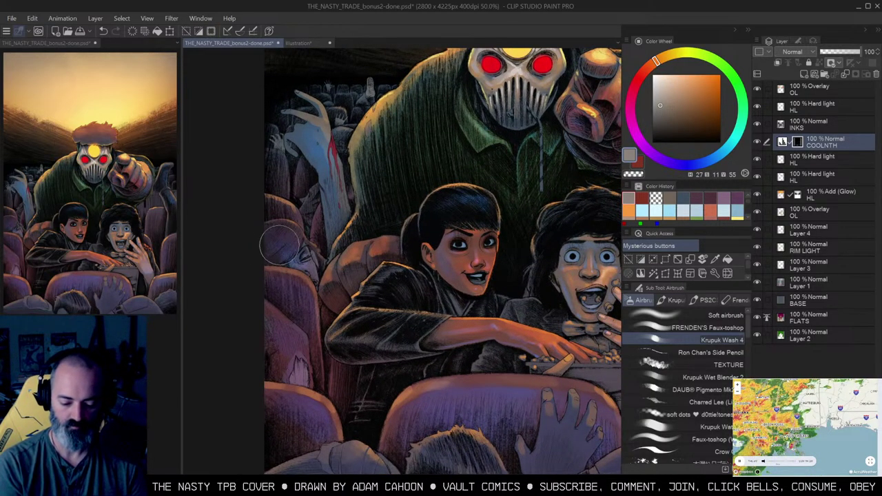
Step: Brush the cool tint over the purple seat area and small hand at the canvas edge beside the woman's elbow
left_click_drag(451, 202, 432, 176)
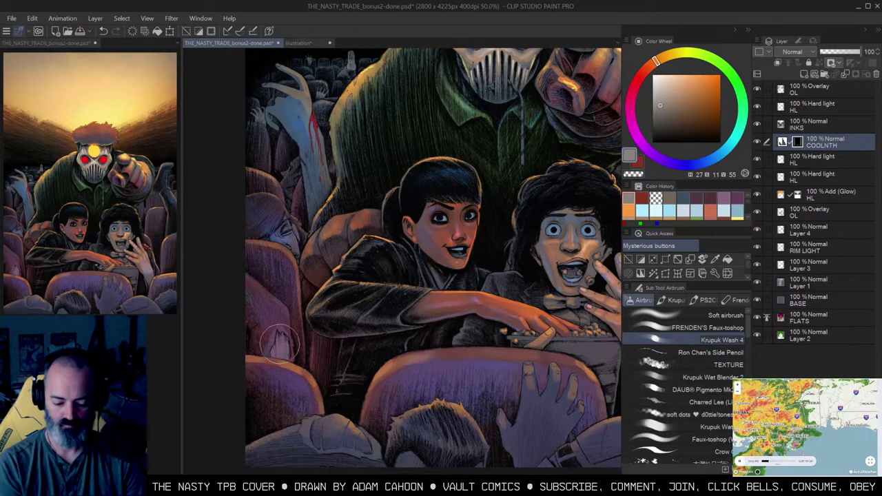
key("w")
key("ctrl+h")
key("ctrl+d")
key("b")
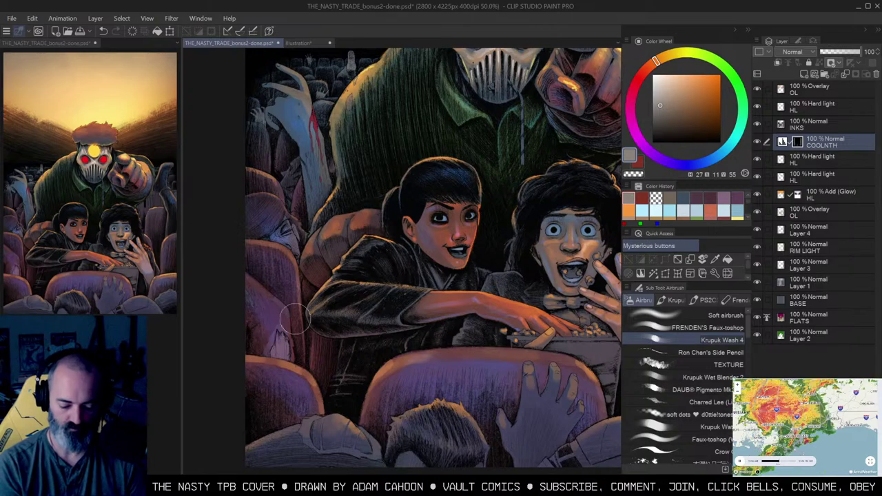
Step: Select the theater seats behind the curly-haired man and brush the cool tint over them with the selection outline hidden
left_click_drag(470, 271, 396, 248)
left_click_drag(544, 277, 477, 275)
key("w")
left_click(529, 170)
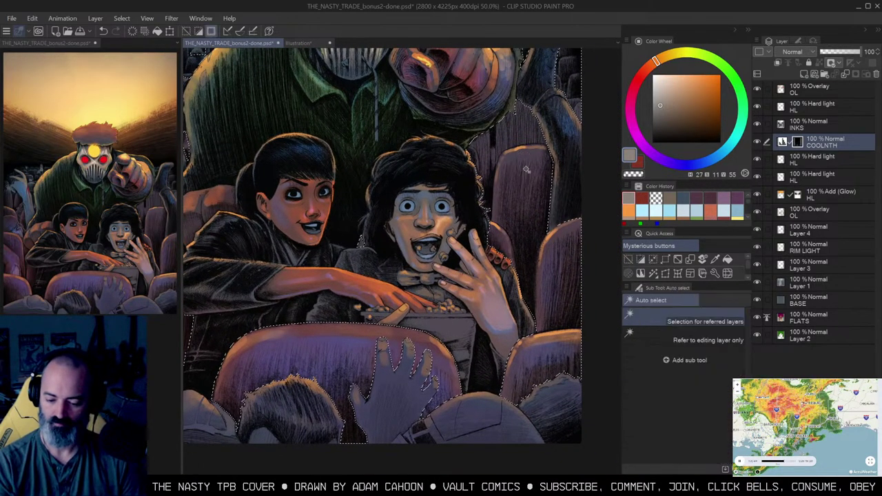
key("ctrl+h")
key("b")
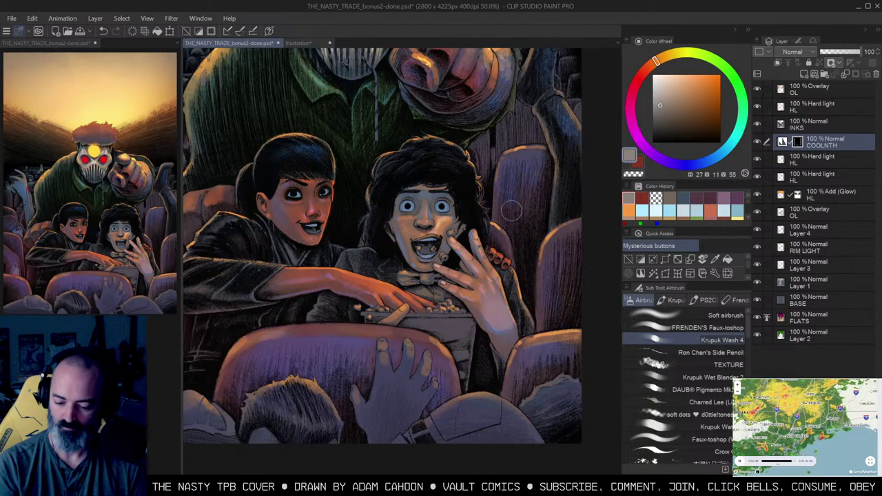
Step: Brush the cool tint along the folds of the woman's black jacket and sleeve
key("/")
left_click(517, 148, "alt")
mouse_move(559, 148)
left_mouse_down()
mouse_move(546, 224)
mouse_move(523, 222)
left_mouse_up()
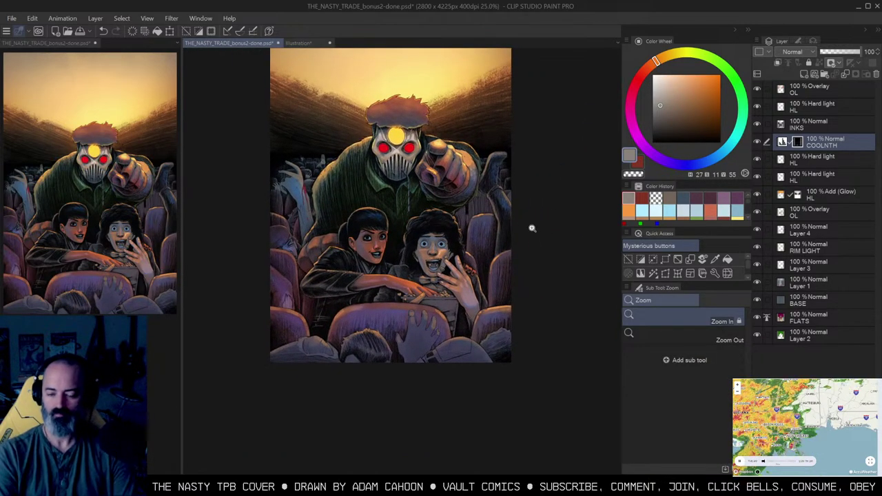
left_click_drag(544, 194, 542, 246)
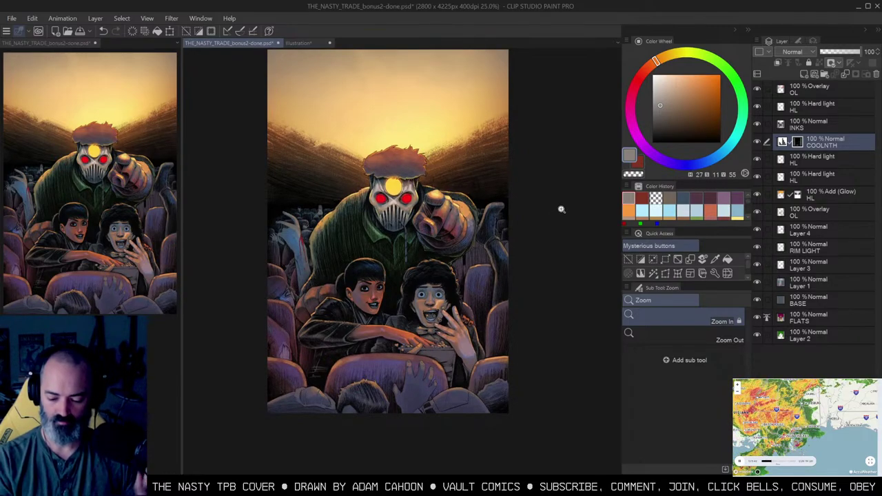
left_click_drag(535, 221, 563, 182)
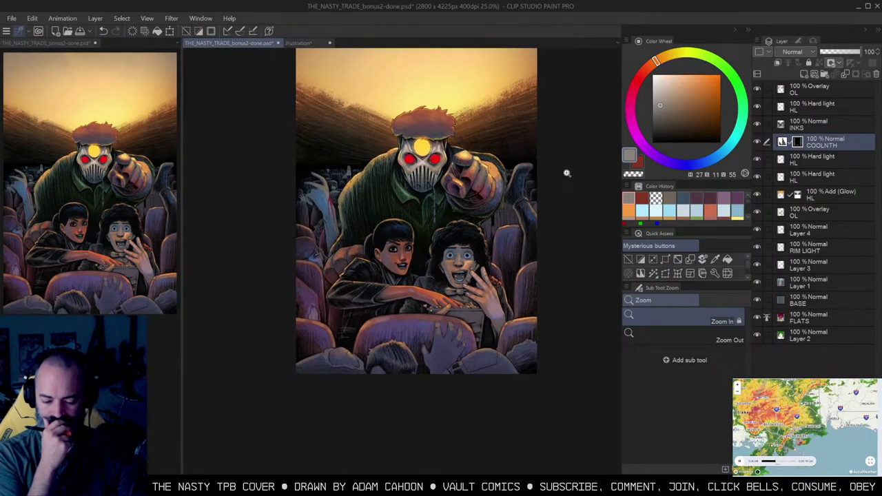
key("ctrl+plus")
key("ctrl+plus")
left_click_drag(415, 279, 482, 198)
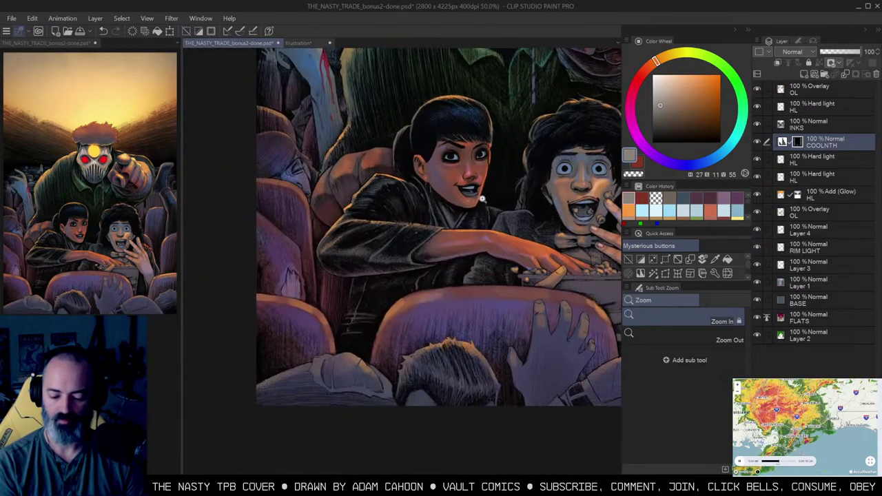
scroll(405, 239, "up", 1)
key("b")
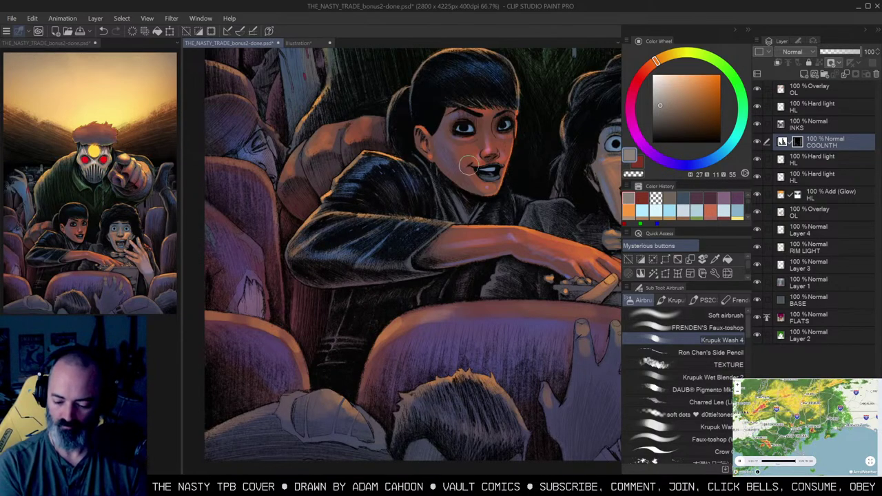
Step: Brush the cool tint onto the shoulders and lapels of the curly-haired man's dark jacket
mouse_move(608, 173)
left_mouse_down()
mouse_move(495, 169)
mouse_move(420, 180)
left_mouse_up()
left_click(501, 229, "alt")
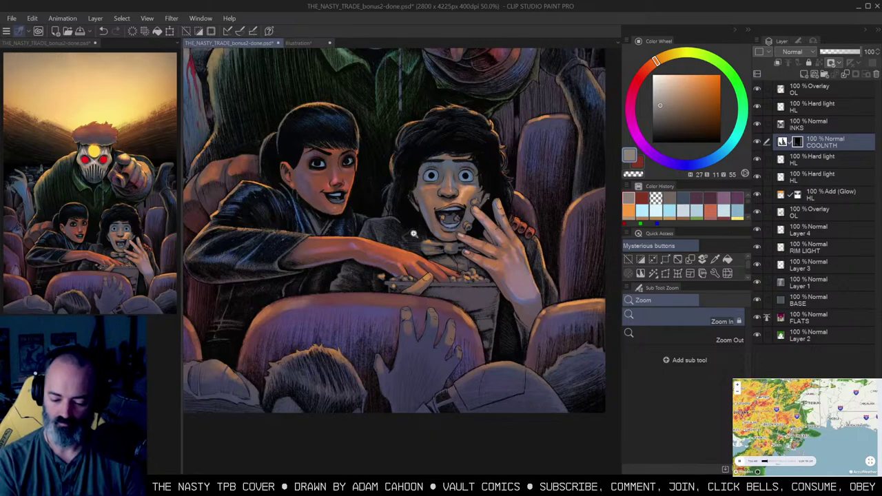
left_click(413, 234)
key("b")
left_click_drag(402, 213, 316, 290)
left_click_drag(474, 244, 462, 235)
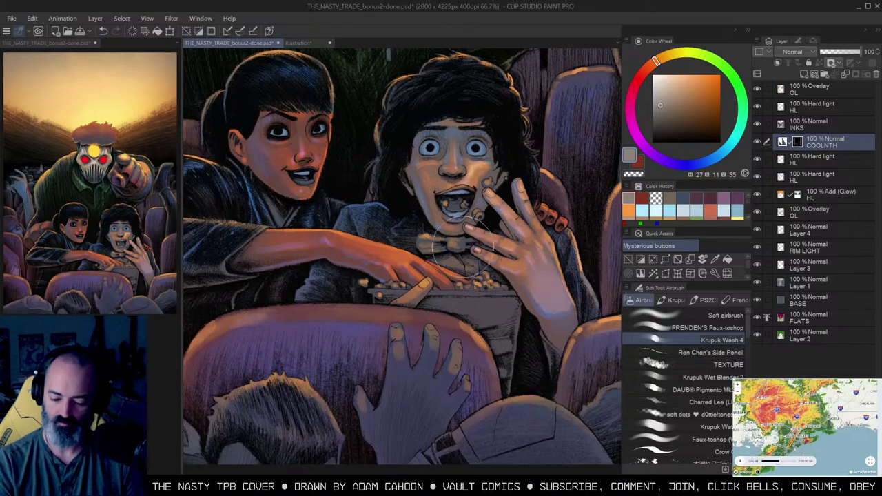
Step: Select the shirt areas around the man's bow tie and fingers and brush them with the cool tint
key("w")
left_click(461, 263)
key("b")
left_click_drag(454, 266, 461, 289)
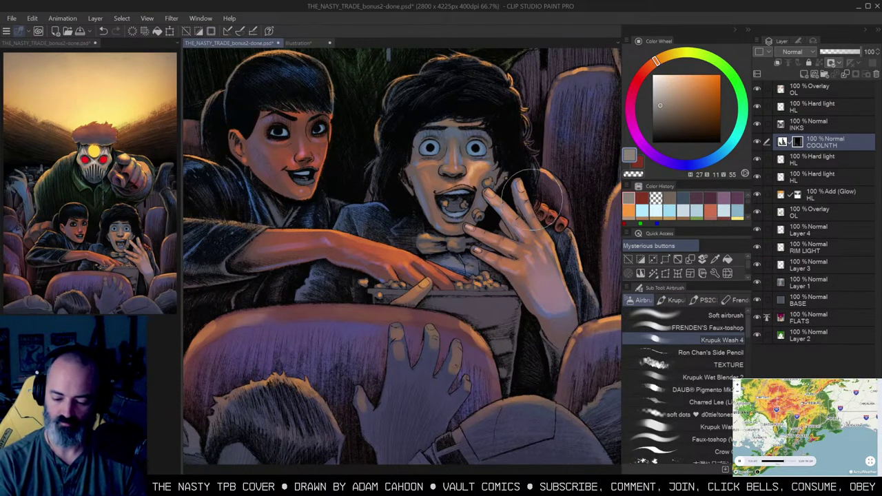
key("w")
left_click(481, 245)
key("ctrl+h")
key("b")
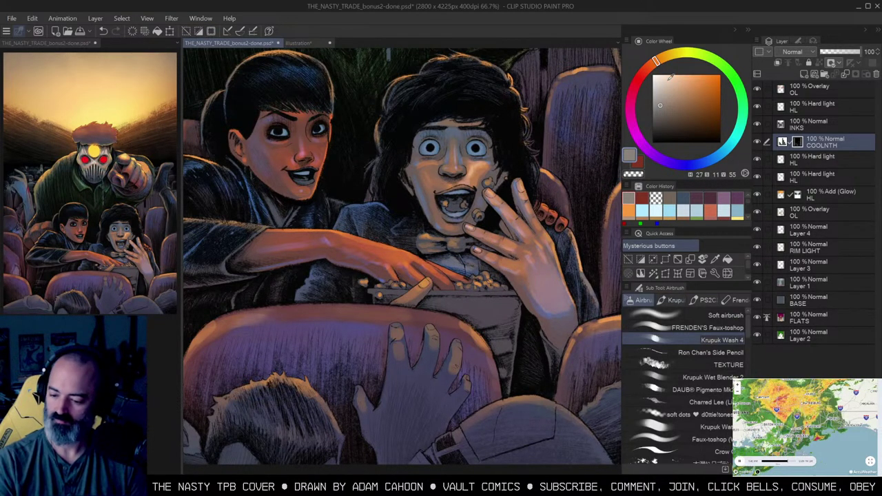
Step: Brush a muted red over the curly-haired man's bow tie on the Hard light HL layer directly below COOLNTH
left_click(642, 74)
left_click(686, 102)
left_click(782, 161)
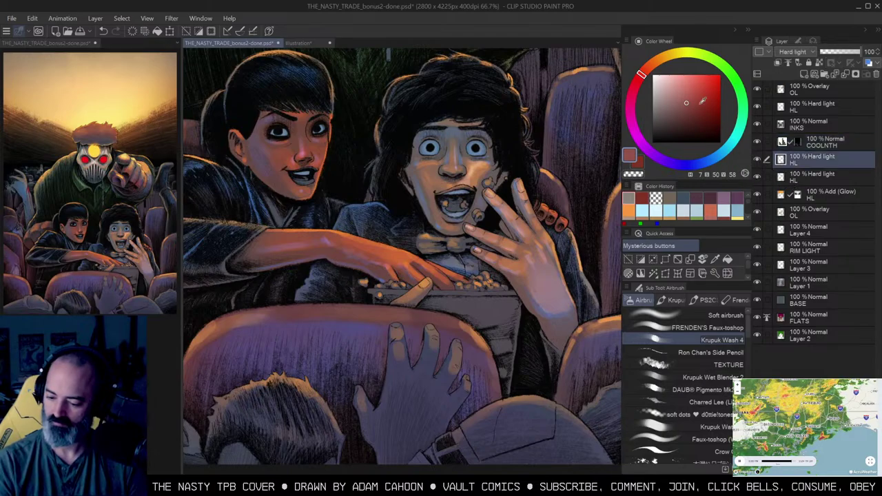
left_click(695, 107)
left_click_drag(429, 241, 465, 251)
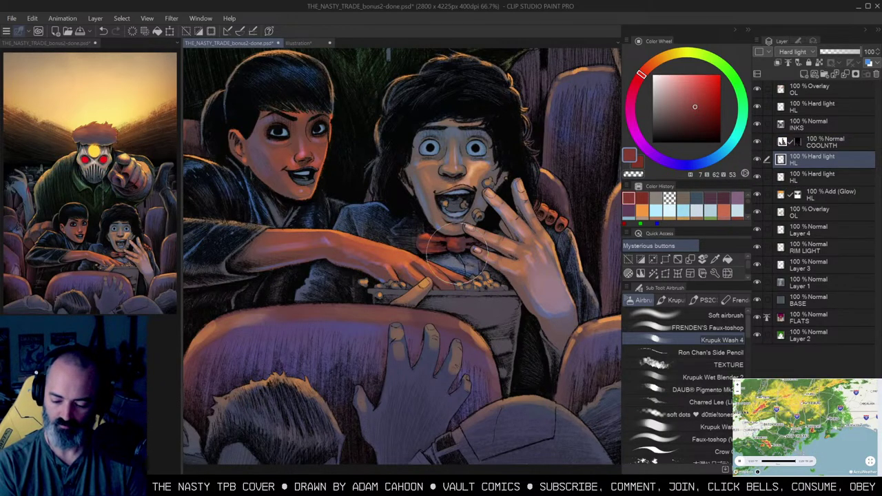
key("slash")
Step: Select the popcorn in the bucket, hide the selection outline, and brush the kernels with a muted golden yellow
left_click(444, 282, "alt")
left_click(445, 281, "alt")
left_click_drag(534, 220, 552, 243)
mouse_move(516, 306)
left_mouse_down()
mouse_move(521, 261)
mouse_move(504, 220)
left_mouse_up()
left_click(519, 268)
left_click(519, 268)
key("w")
left_click(471, 244)
key("ctrl+h")
key("b")
left_click(669, 56)
left_click(697, 89)
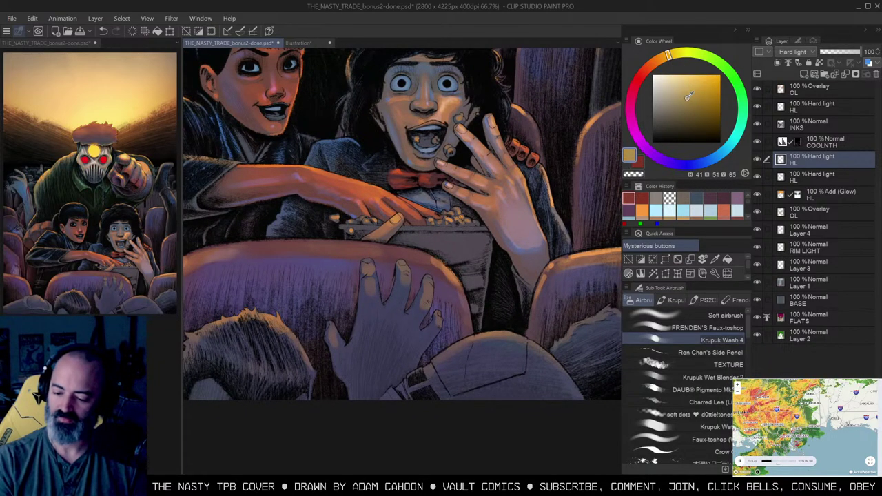
mouse_move(348, 226)
left_mouse_down()
mouse_move(377, 226)
mouse_move(364, 226)
left_mouse_up()
left_click_drag(440, 225, 476, 231)
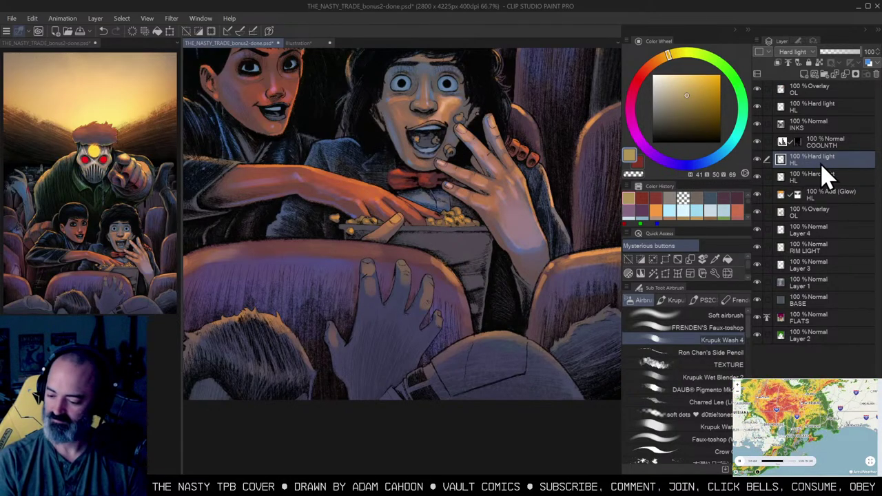
Step: Select the popcorn pieces around the man's mouth and brush them golden yellow on the lower neighbouring Hard light HL layer
left_click(786, 177)
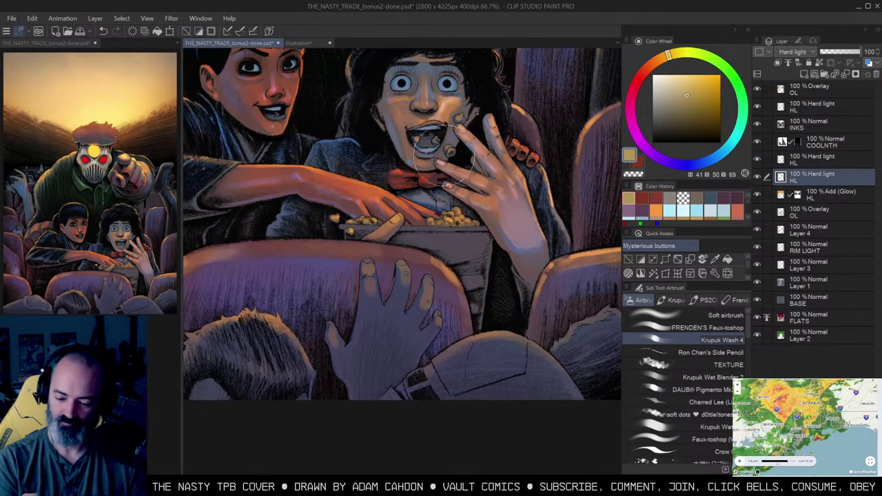
key("w")
left_click(450, 151)
left_click(462, 121, "shift")
key("b")
left_click_drag(441, 155, 453, 140)
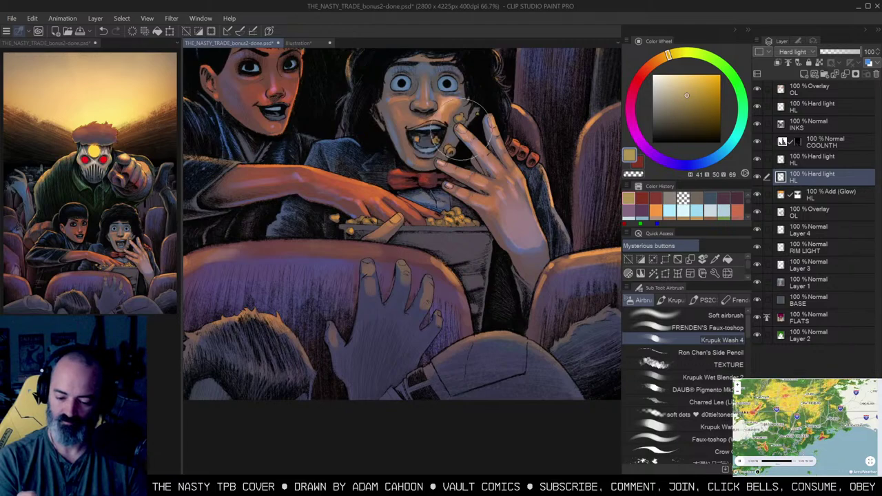
key("j")
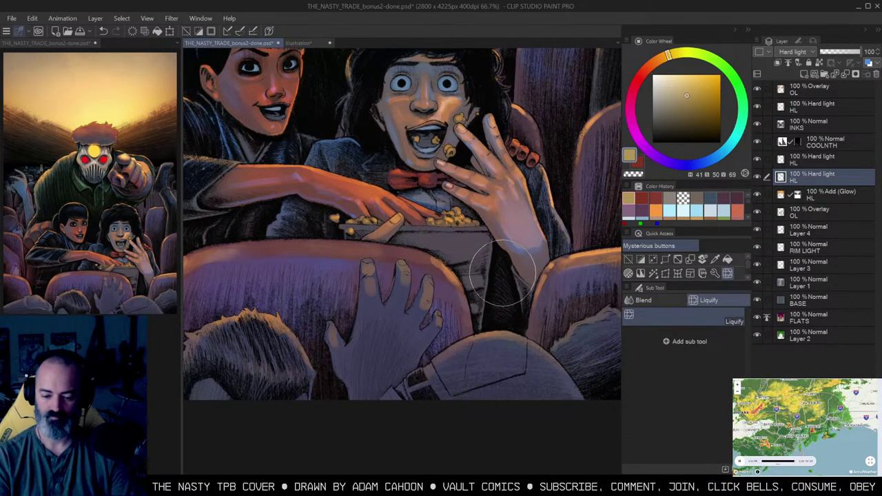
left_click(506, 255, "alt")
scroll(539, 262, "down", 1)
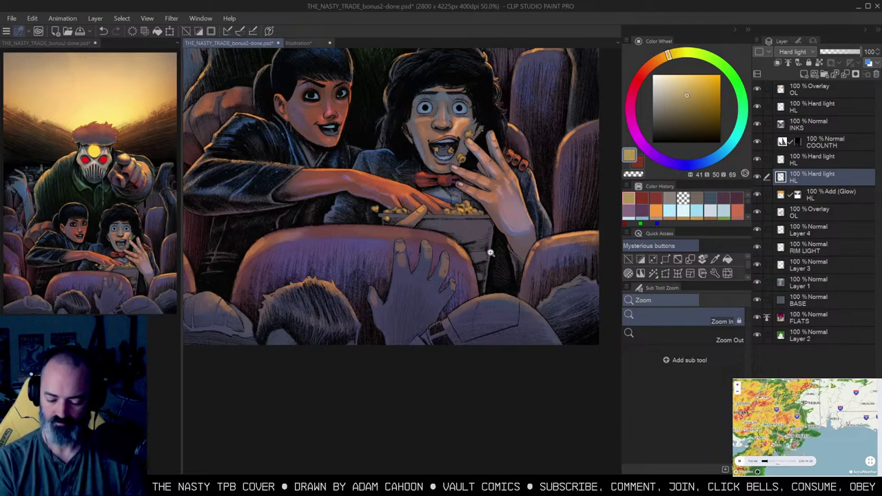
left_click(531, 318)
key("w")
left_click(485, 259)
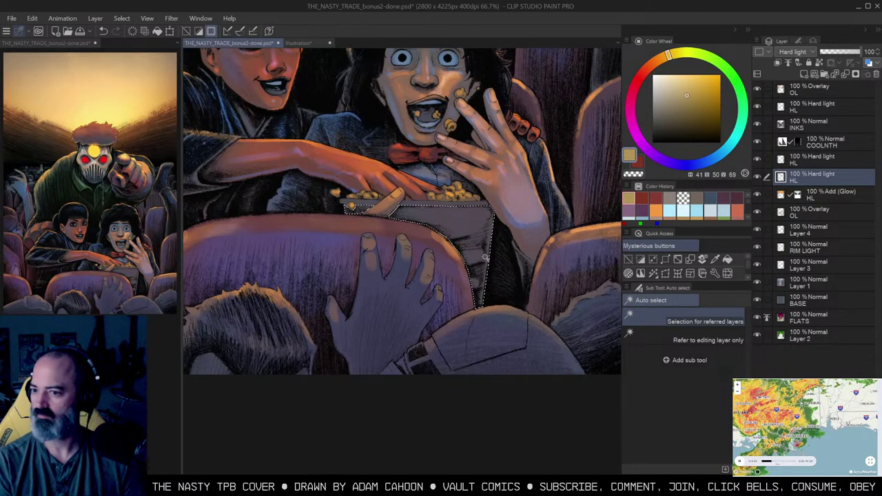
left_click(473, 203, "shift")
key("ctrl+d")
key("b")
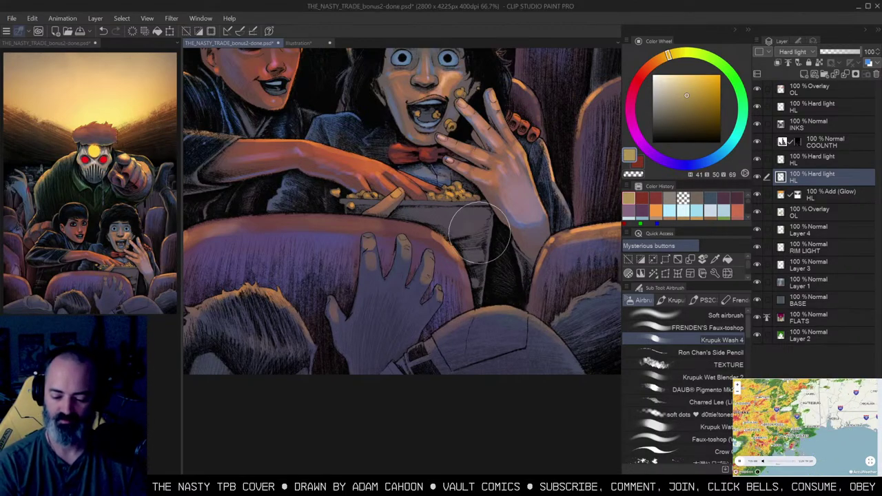
Step: Select the popcorn bucket, hide its selection outline, and activate the Overlay OL layer above Layer 4
key("w")
left_click(472, 220)
key("ctrl+h")
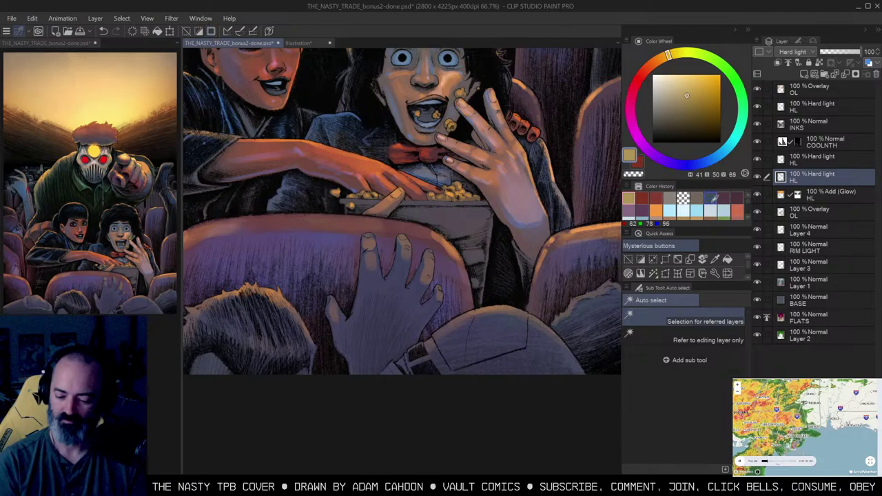
key("b")
left_click(813, 213)
Step: Try brushing a muted green over the selected popcorn bucket with a larger brush
left_click(715, 59)
left_click(681, 107)
key("bracketright")
key("bracketright")
key("bracketright")
mouse_move(460, 223)
left_mouse_down()
mouse_move(367, 214)
mouse_move(441, 226)
mouse_move(469, 275)
mouse_move(401, 222)
mouse_move(467, 240)
mouse_move(422, 237)
mouse_move(461, 282)
mouse_move(392, 242)
mouse_move(421, 211)
mouse_move(465, 229)
mouse_move(456, 262)
mouse_move(451, 223)
mouse_move(415, 208)
mouse_move(410, 235)
mouse_move(447, 237)
left_mouse_up()
key("ctrl+z")
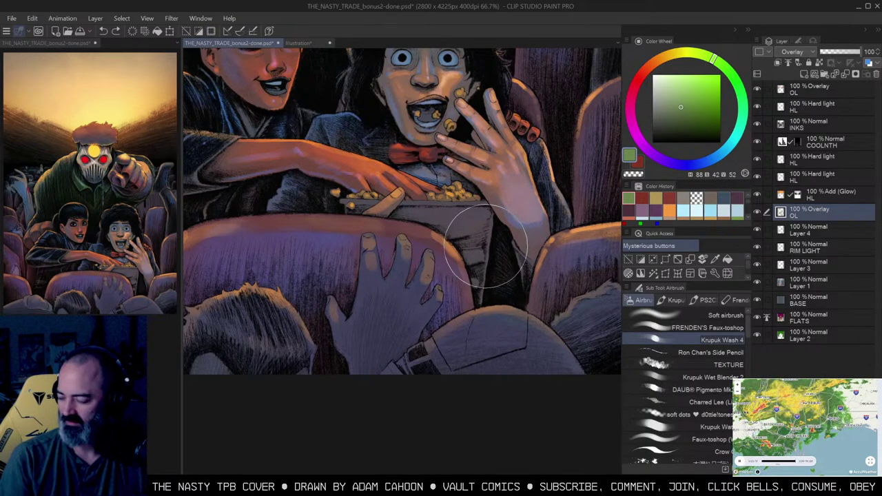
Step: Brush a muted teal over the popcorn bucket and add a green tint along its rim
left_click_drag(517, 224, 530, 211)
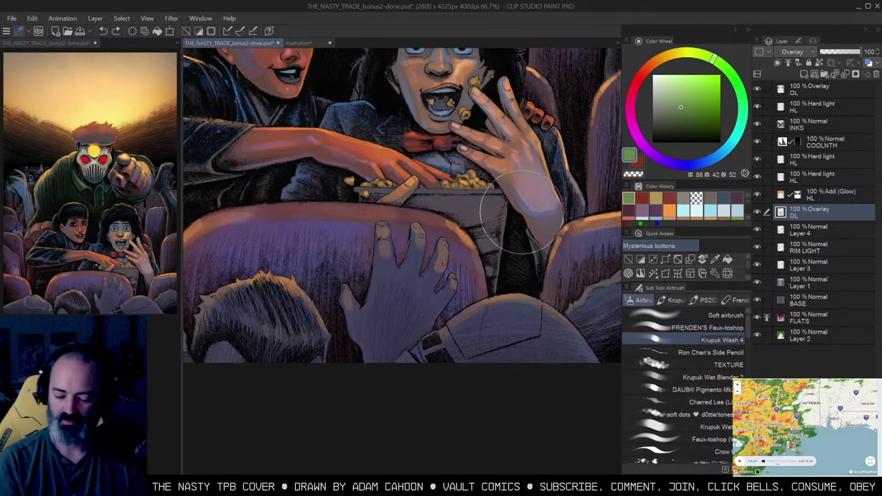
left_click_drag(394, 200, 422, 213)
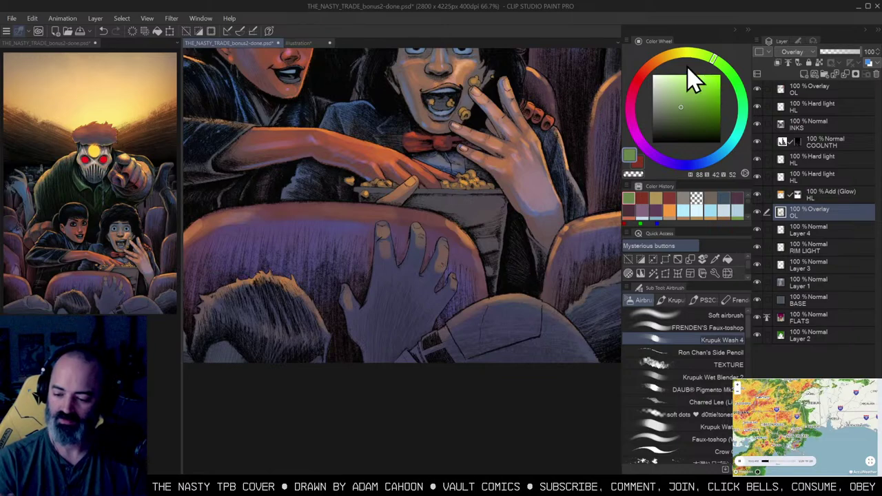
left_click(729, 153)
left_click(687, 105)
mouse_move(421, 199)
left_mouse_down()
mouse_move(437, 224)
mouse_move(494, 233)
mouse_move(465, 206)
mouse_move(467, 224)
mouse_move(434, 214)
mouse_move(472, 221)
mouse_move(505, 186)
mouse_move(468, 224)
mouse_move(422, 206)
mouse_move(446, 195)
mouse_move(420, 212)
mouse_move(467, 201)
mouse_move(465, 281)
mouse_move(455, 212)
mouse_move(450, 239)
mouse_move(448, 219)
mouse_move(487, 204)
mouse_move(532, 156)
mouse_move(478, 187)
mouse_move(448, 219)
mouse_move(461, 226)
mouse_move(473, 206)
left_mouse_up()
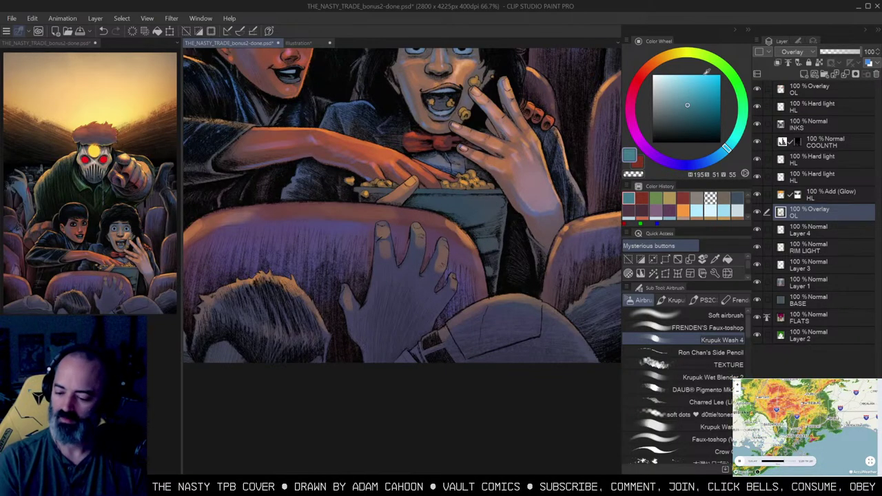
left_click_drag(724, 78, 724, 67)
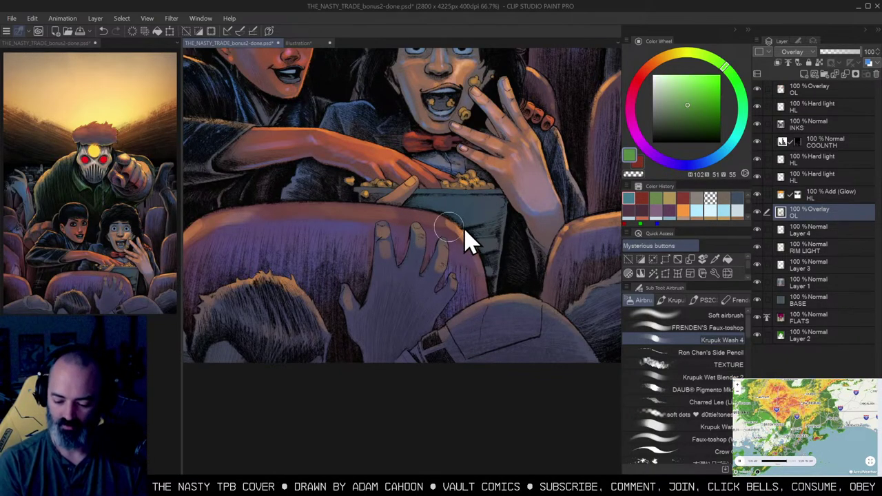
left_click_drag(398, 187, 390, 191)
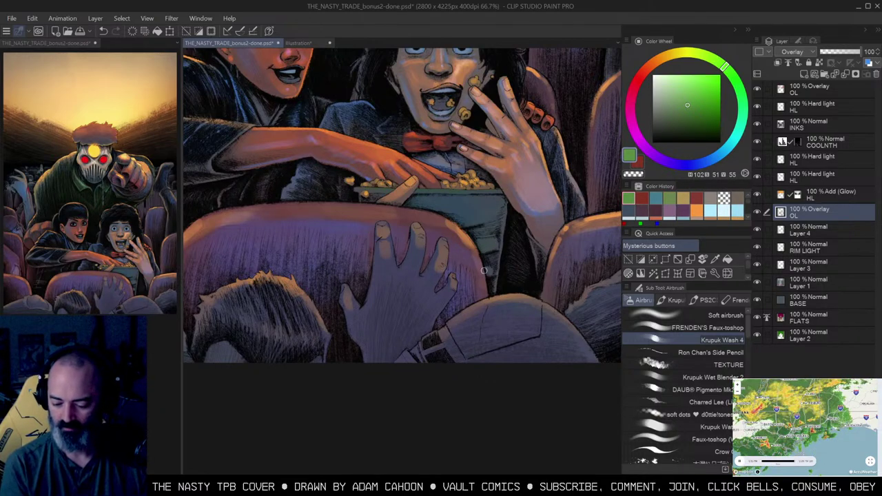
Step: Brush the cool blue tint onto the popcorn bucket through the COOLNTH layer's mask
left_click(820, 142)
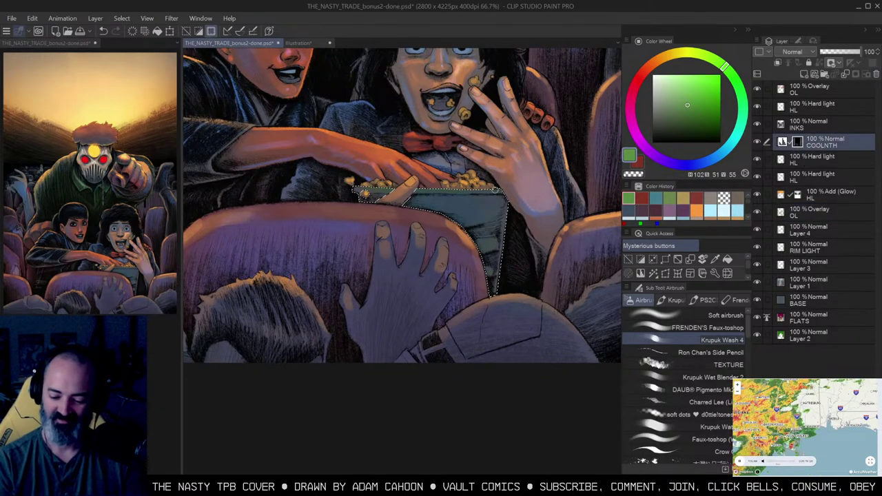
key("w")
key("b")
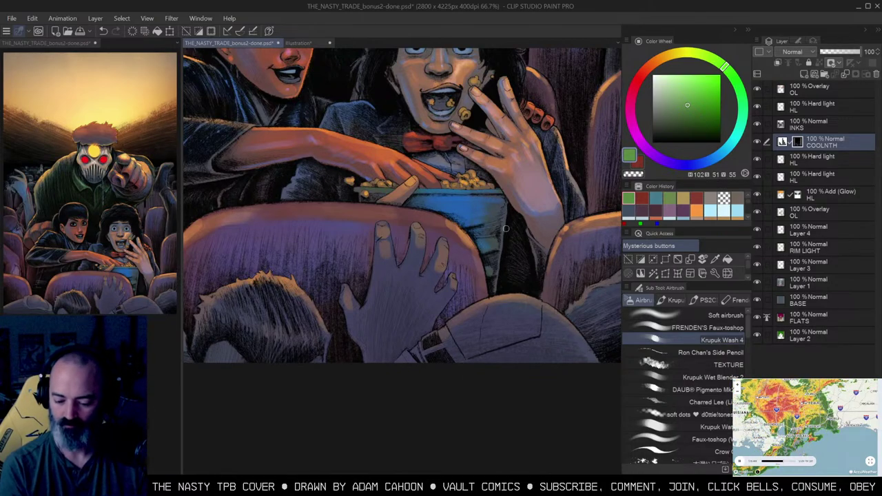
Step: Brush a pale yellow highlight along the popcorn bucket's rim on the Hard light HL layer below COOLNTH
key("ctrl+space")
left_click_drag(506, 229, 476, 227)
left_click_drag(524, 178, 516, 196)
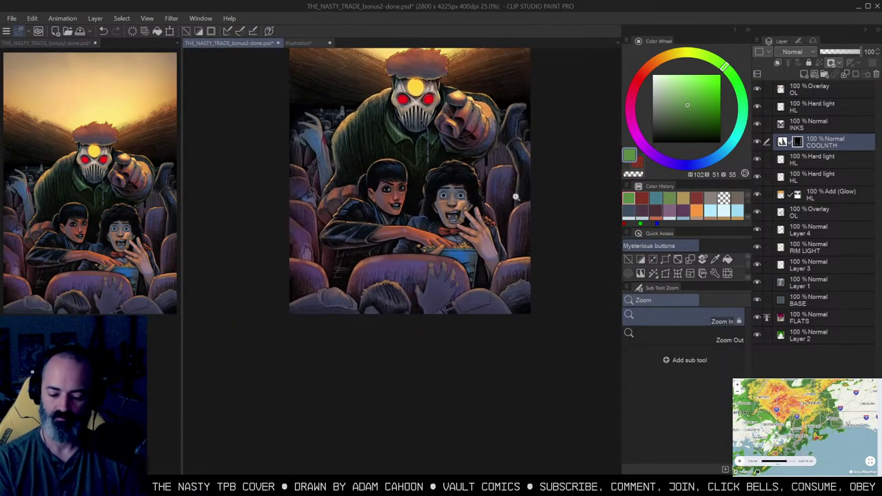
scroll(431, 273, "up", 3)
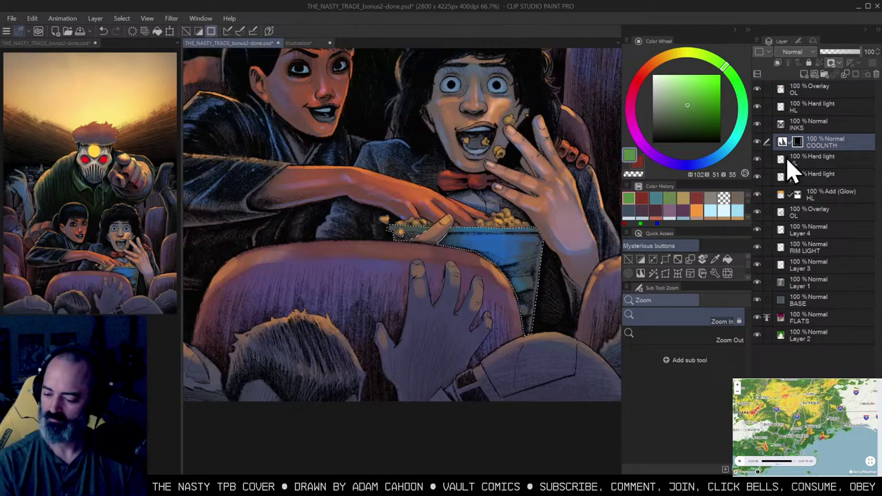
left_click(787, 160)
left_click(485, 245)
left_click(664, 89)
left_click(691, 53)
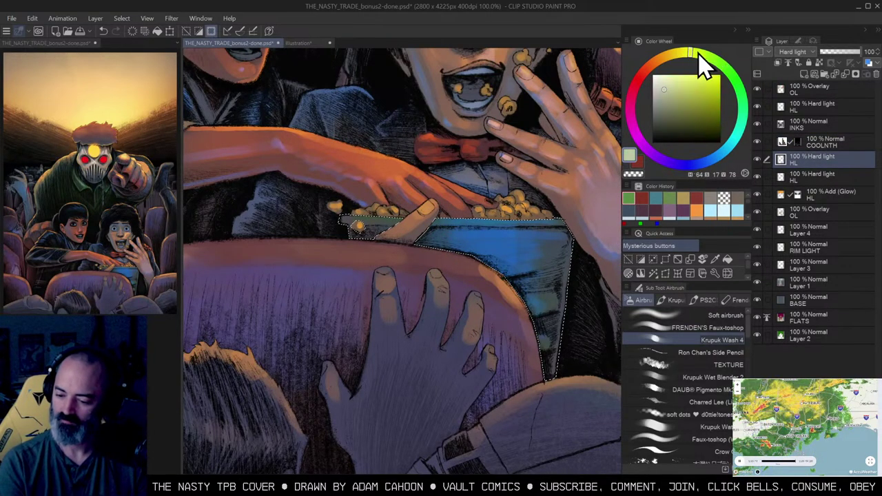
key("ctrl+d")
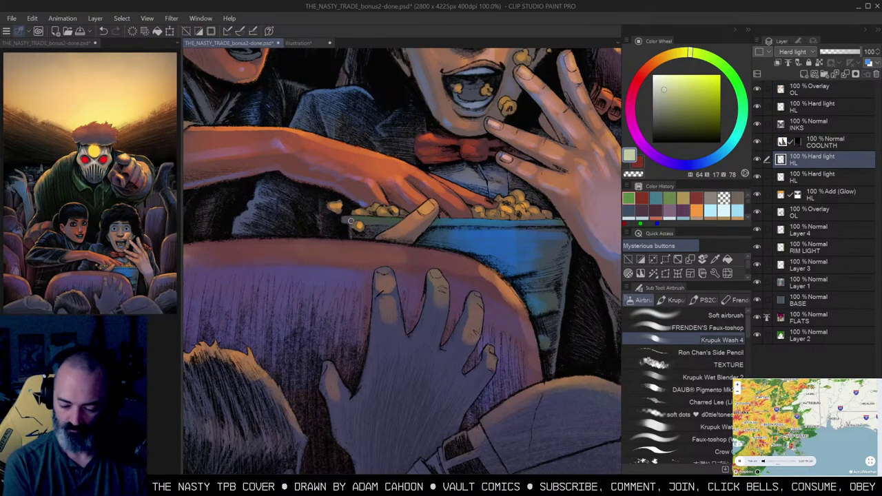
left_click_drag(470, 222, 441, 222)
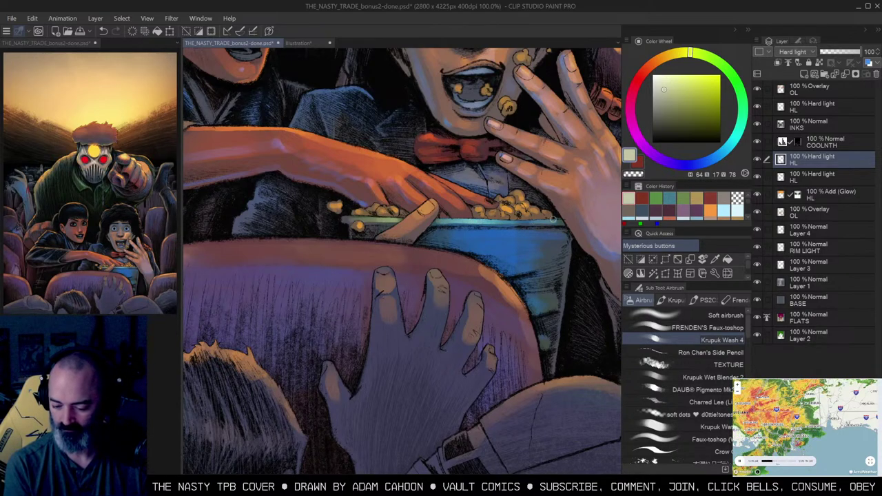
left_click(532, 222, "alt")
left_click(532, 224, "alt")
left_click_drag(581, 210, 543, 213)
left_click(500, 236)
key("w")
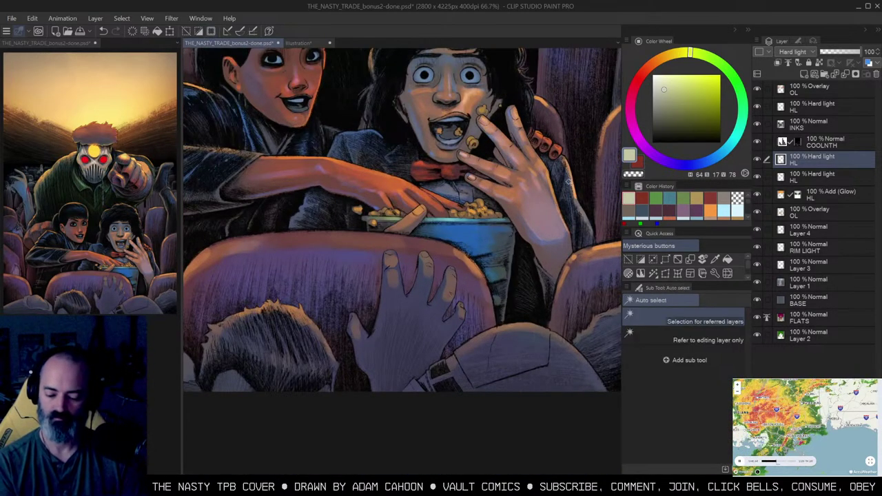
key("b")
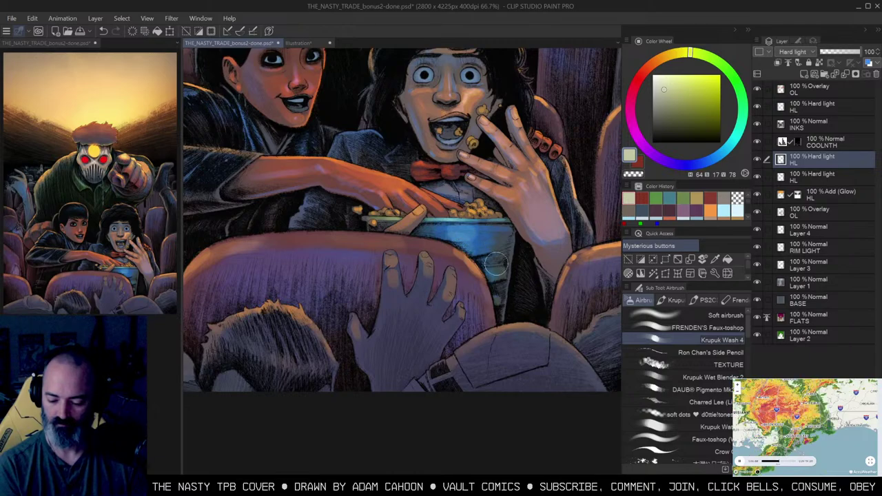
left_click(501, 271, "alt")
left_click(501, 271, "alt")
mouse_move(521, 179)
left_mouse_down()
mouse_move(526, 235)
mouse_move(539, 230)
mouse_move(527, 236)
left_mouse_up()
key("ctrl+z")
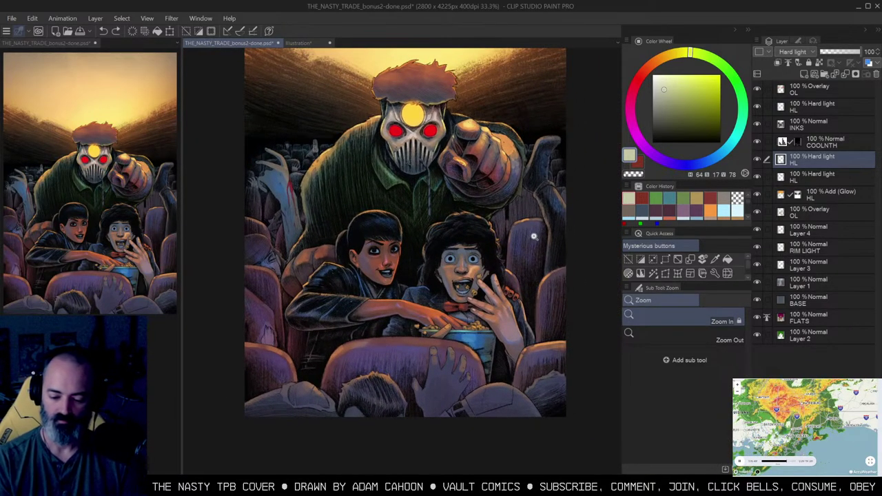
Step: Select the drinking straw at the masked figure's mouth grille and brush it with a pale cream colour
left_click(448, 176)
left_click(448, 175)
left_click(448, 176)
left_click_drag(450, 173, 480, 180)
left_click(450, 185)
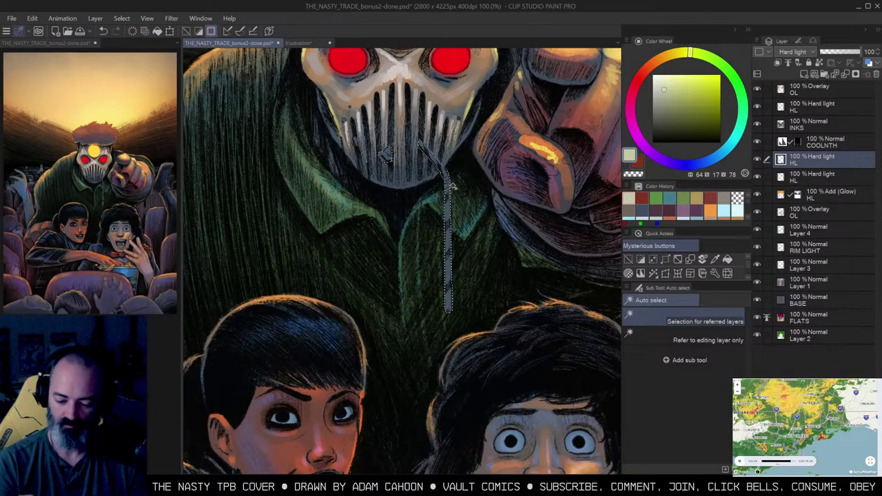
key("b")
left_click(666, 102)
mouse_move(431, 157)
left_mouse_down()
mouse_move(445, 169)
mouse_move(454, 296)
left_mouse_up()
left_click(450, 299, "alt")
mouse_move(437, 148)
left_mouse_down()
mouse_move(421, 141)
mouse_move(447, 177)
left_mouse_up()
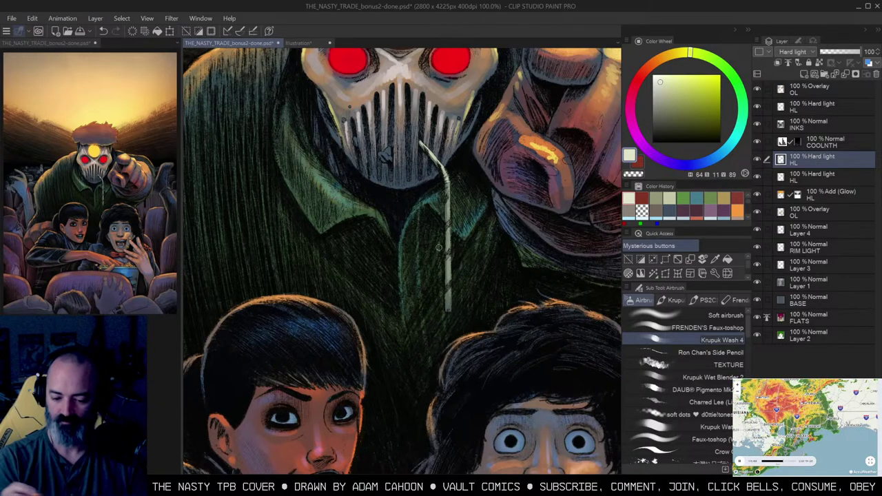
Step: Sample the popcorn colour near the man's mouth and brush it onto the popcorn piece on the skull mask's grille
key("space")
mouse_move(514, 207)
left_mouse_down()
mouse_move(500, 187)
mouse_move(479, 85)
left_mouse_up()
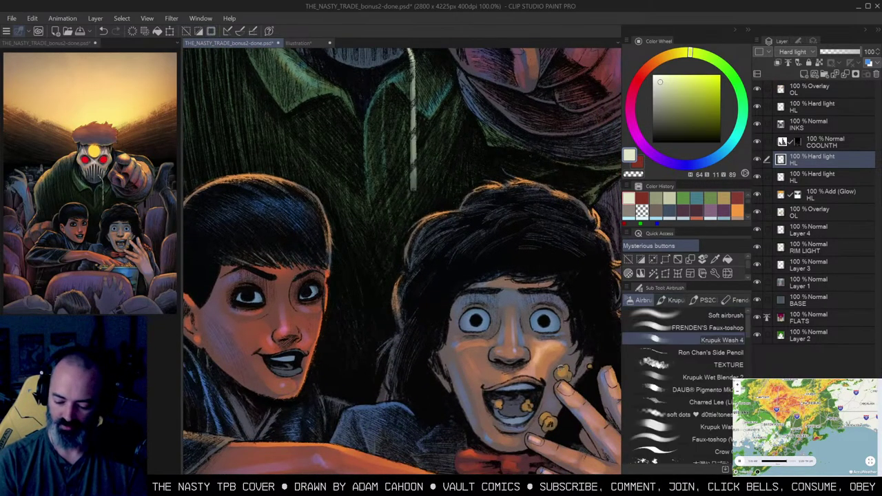
left_click(563, 373, "alt")
key("space")
left_click_drag(421, 119, 436, 199)
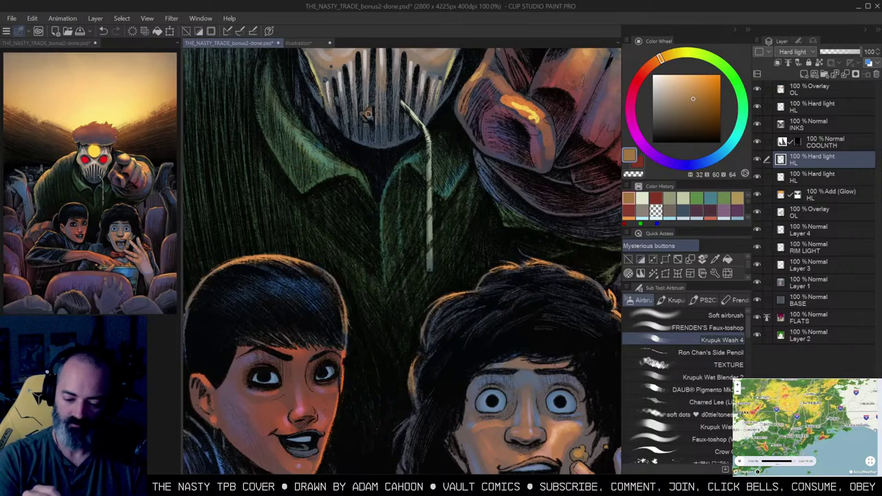
left_click_drag(368, 116, 373, 118)
left_click(578, 454, "alt")
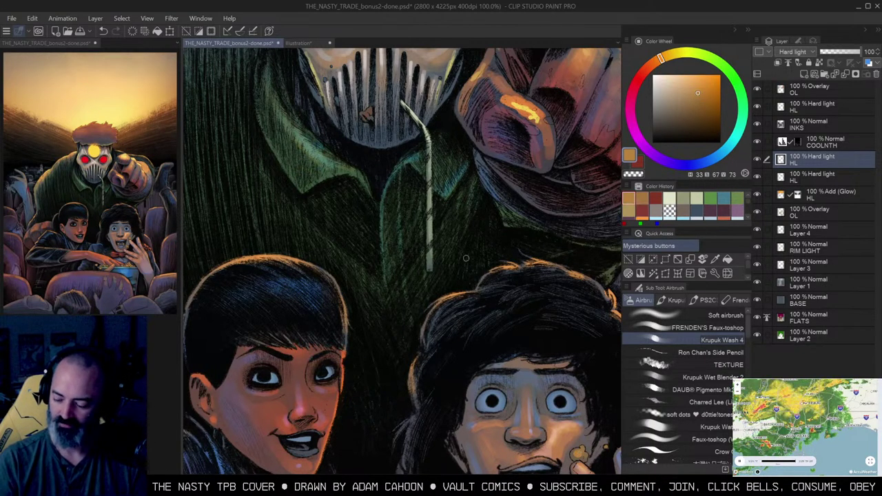
mouse_move(366, 116)
left_mouse_down()
mouse_move(372, 111)
mouse_move(434, 214)
left_mouse_up()
Step: Brush a light yellow highlight onto the mask's popcorn piece with a smaller brush
key("alt+space")
left_click(390, 115)
key("space")
left_click(434, 213)
left_click(680, 84)
left_click_drag(662, 57, 674, 54)
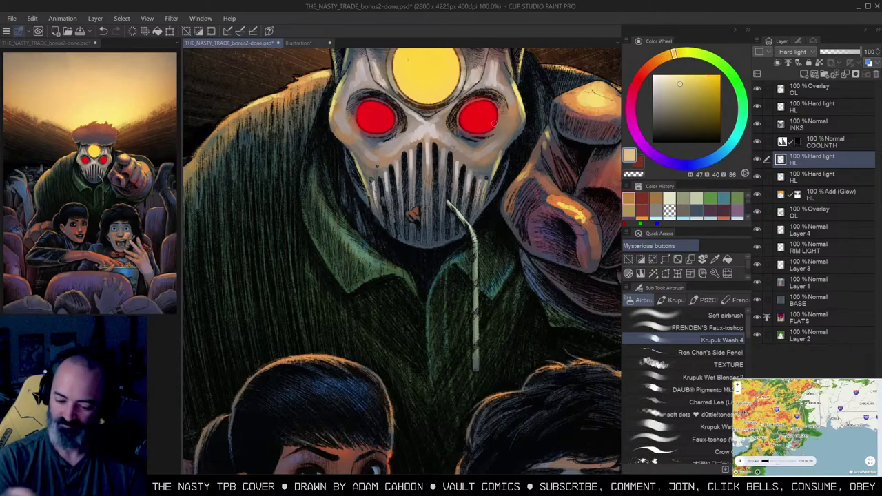
key("ctrl+space")
left_click(414, 199)
key("[")
left_click_drag(419, 211, 417, 219)
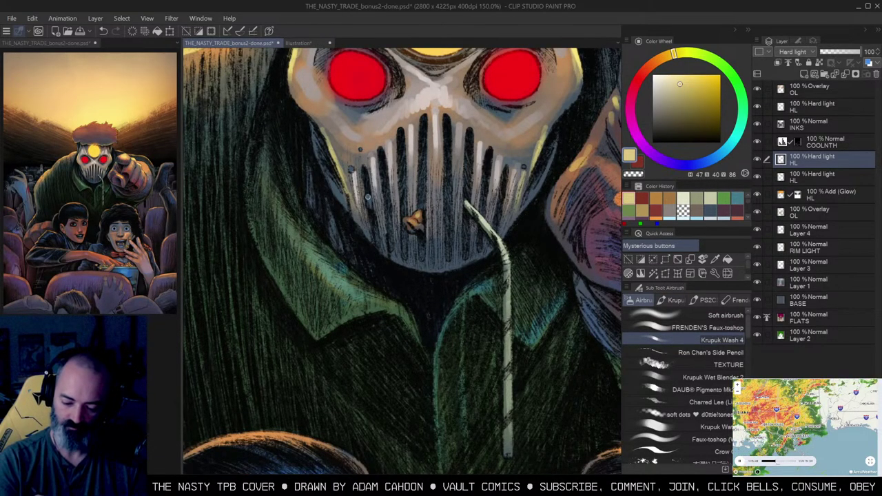
key("ctrl+space")
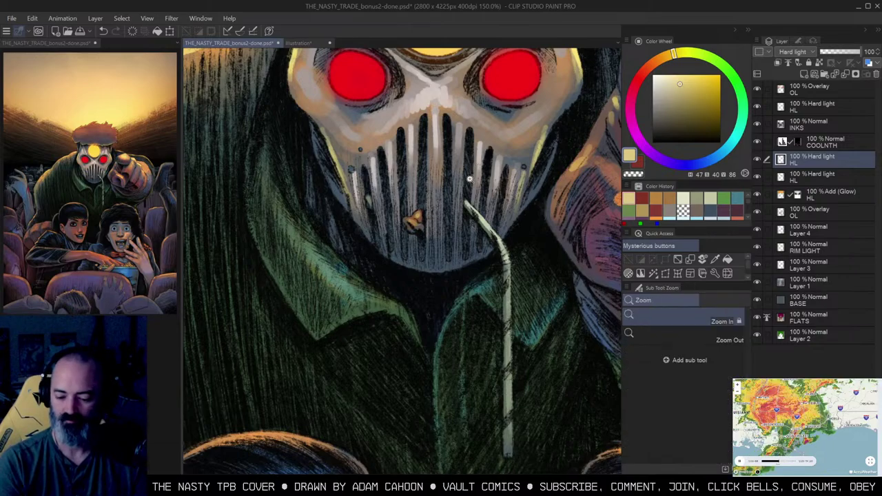
Step: Select the small specks around the mask's grille and brush them with the colour sampled from the grille's popcorn piece
key("w")
left_click(351, 163)
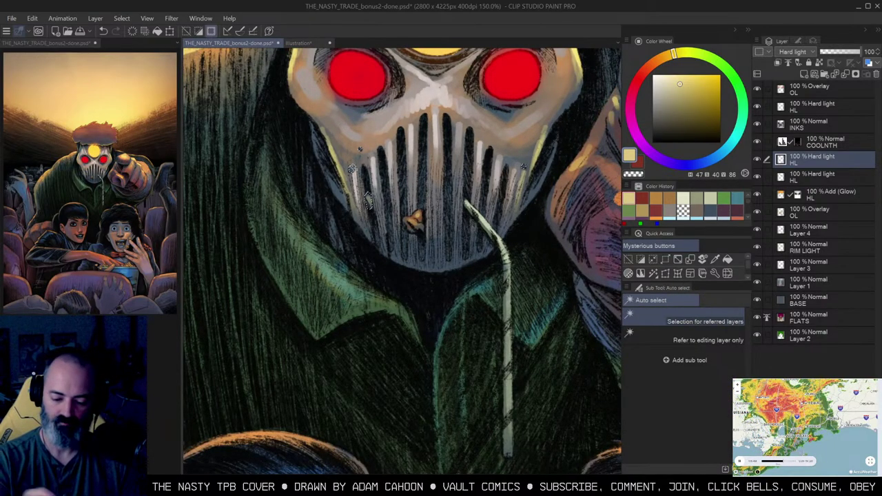
key("b")
left_click(417, 218, "alt")
left_click_drag(347, 165, 338, 185)
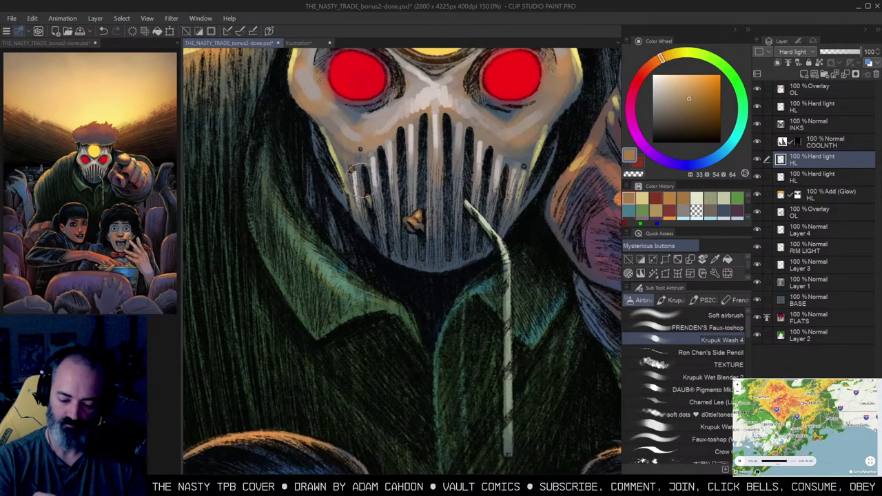
Step: Brush pale cream highlights onto the popcorn pieces in and around the frightened man's mouth
key("ctrl+space")
mouse_move(528, 177)
left_mouse_down()
mouse_move(518, 199)
mouse_move(477, 198)
left_mouse_up()
left_click_drag(537, 216, 488, 218)
left_click_drag(532, 349, 499, 62)
key("ctrl+space")
left_click_drag(463, 264, 495, 270)
key("m")
key("b")
left_click(665, 82)
left_click_drag(476, 168, 463, 164)
left_click_drag(428, 118, 428, 164)
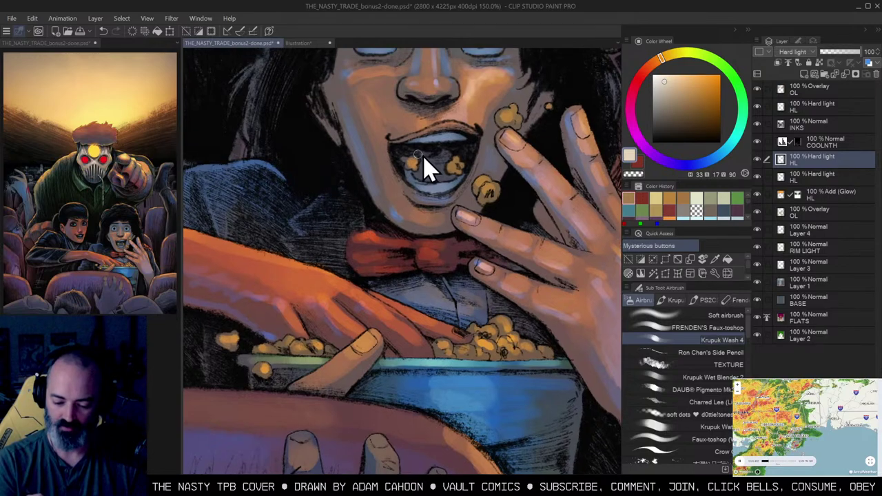
key("m")
key("ctrl+d")
key("b")
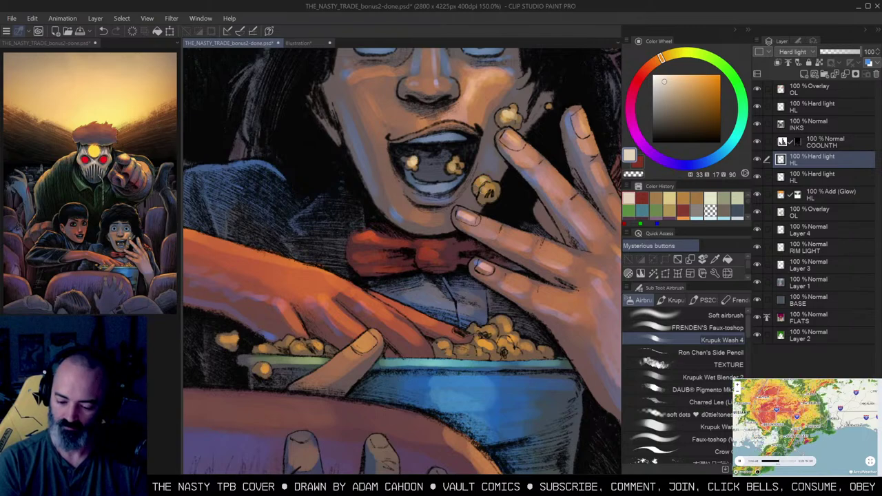
Step: Brush pale cream highlights onto the popcorn piled in the bucket and the loose pieces beside its rim
mouse_move(513, 210)
left_mouse_down()
mouse_move(531, 158)
mouse_move(525, 115)
mouse_move(541, 95)
left_mouse_up()
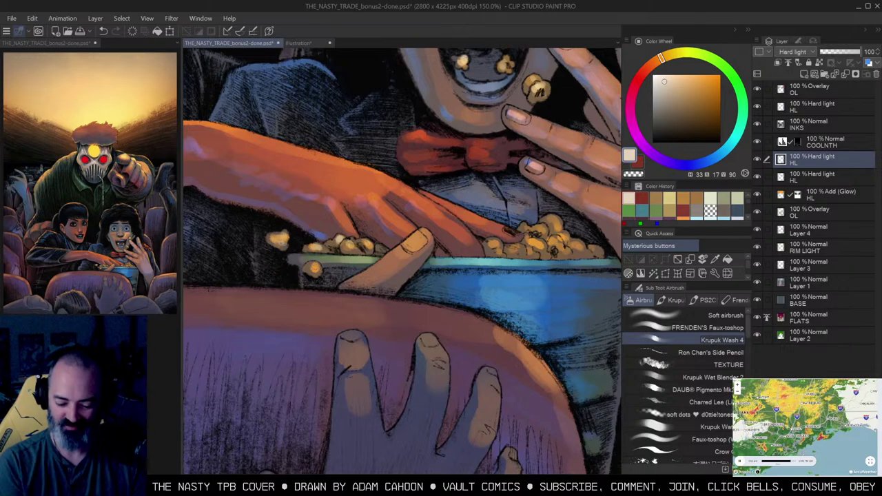
mouse_move(498, 153)
left_mouse_down()
mouse_move(495, 137)
mouse_move(481, 160)
left_mouse_up()
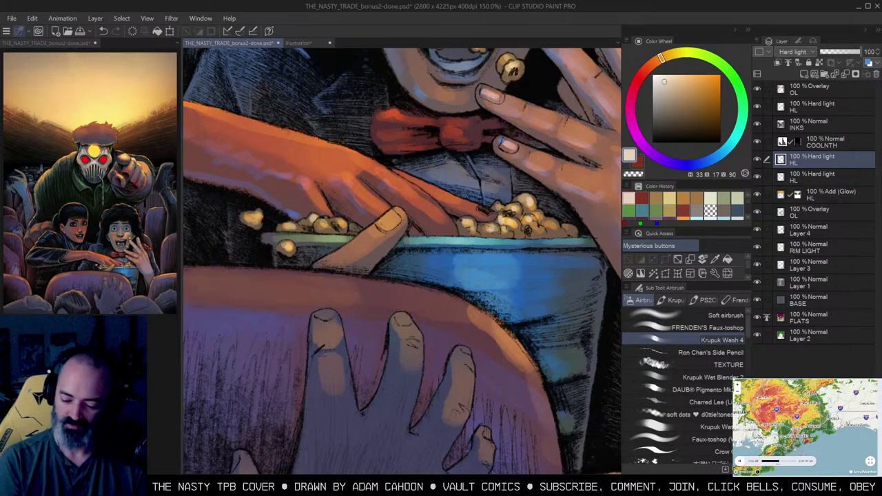
left_click(557, 231)
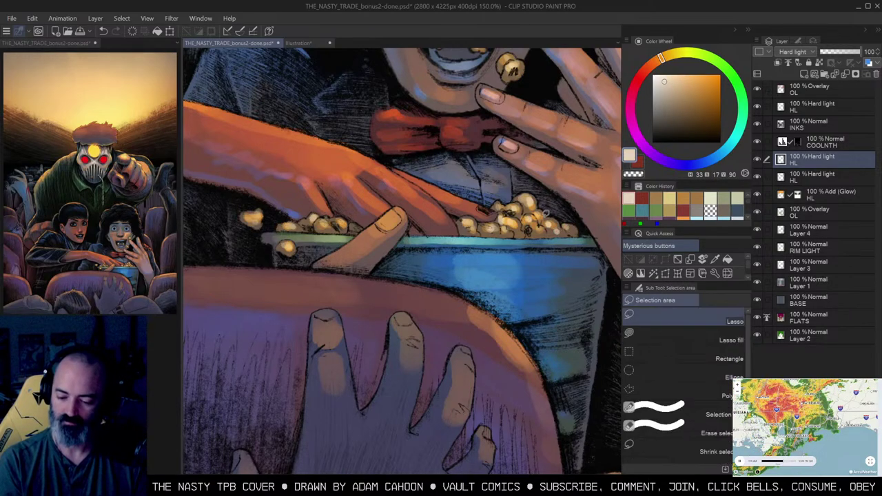
Step: Brush a pale cream highlight onto the man's red bow tie
key("ctrl+space")
left_click_drag(480, 198, 473, 233)
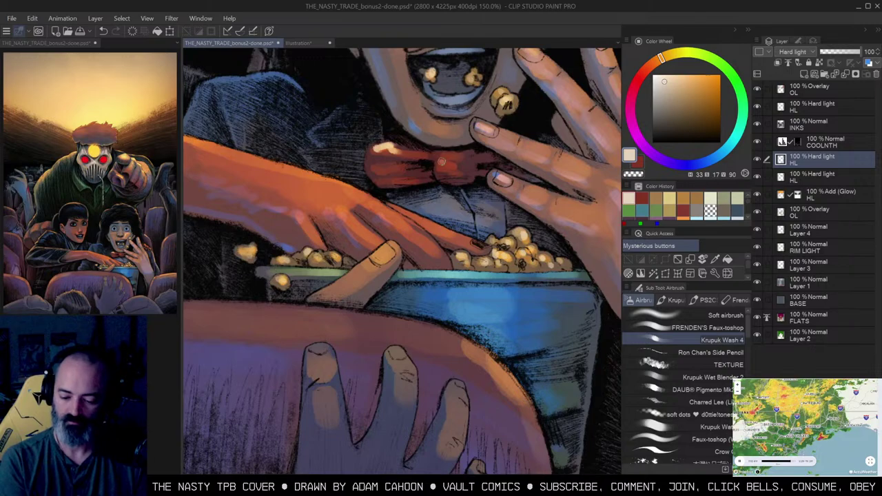
left_click_drag(399, 179, 390, 182)
key("ctrl+space")
scroll(500, 190, "down", 4)
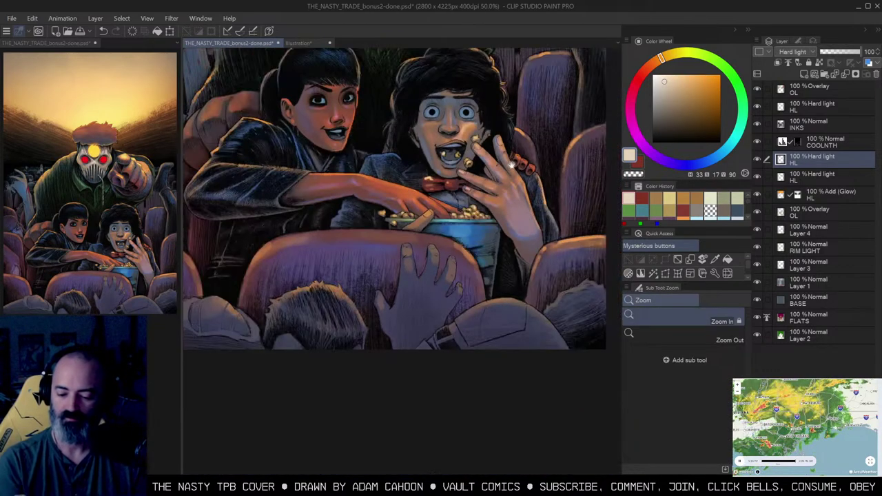
left_click_drag(511, 193, 515, 231)
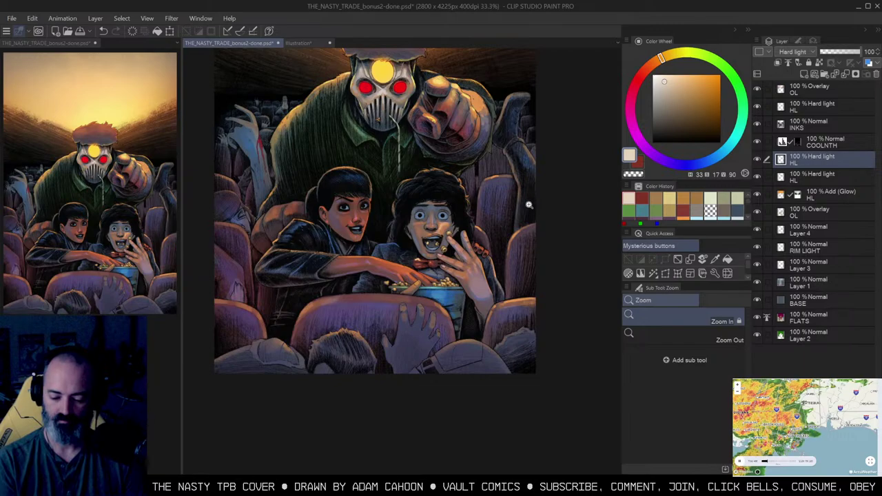
Step: Brighten the whites of the man's eyes with a pale blue colour using the Soft airbrush
left_click(465, 221)
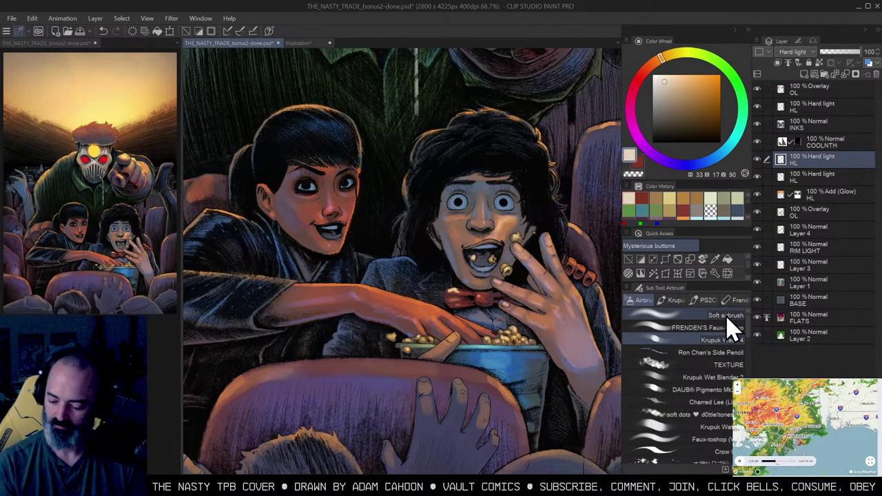
left_click(514, 235)
key("b")
left_click(723, 151)
mouse_move(508, 168)
left_mouse_down()
mouse_move(508, 197)
mouse_move(498, 187)
mouse_move(508, 183)
left_mouse_up()
left_click_drag(430, 183, 443, 180)
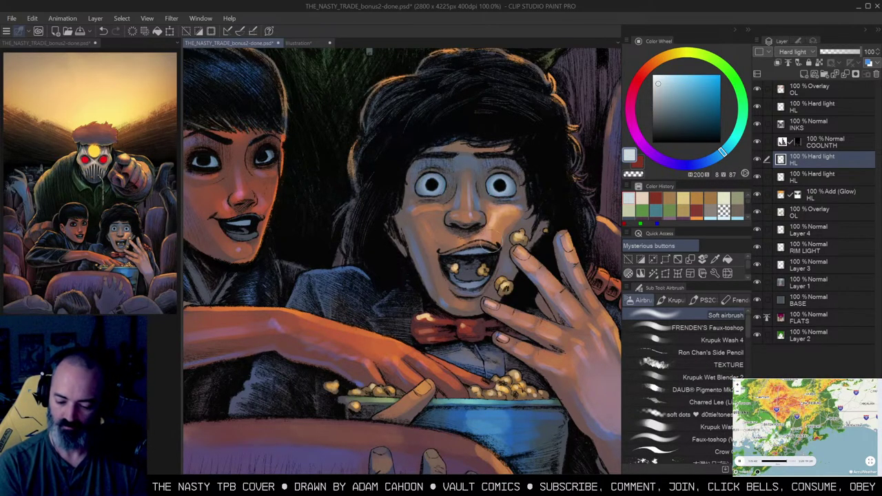
Step: Select the inside of the woman's mouth and brush it with a muted red sampled there
left_click_drag(472, 259, 550, 231)
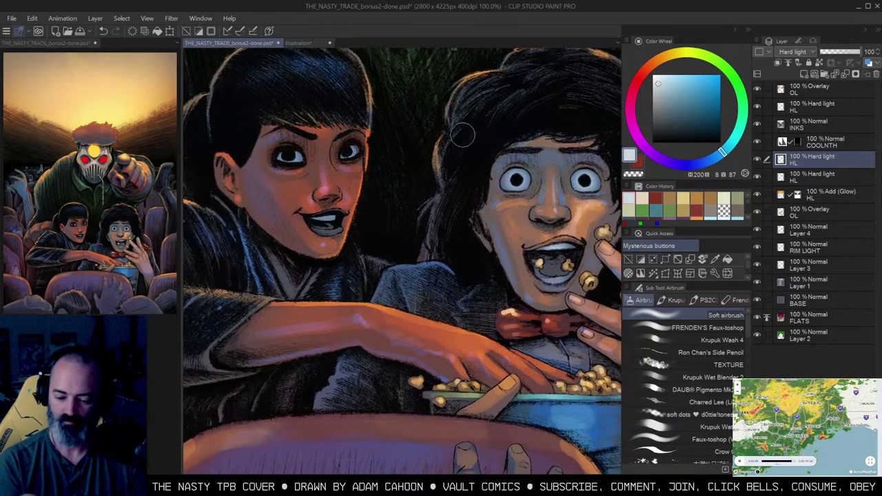
key("w")
left_click(332, 233)
key("b")
left_click(336, 235, "alt")
left_click_drag(335, 231, 342, 228)
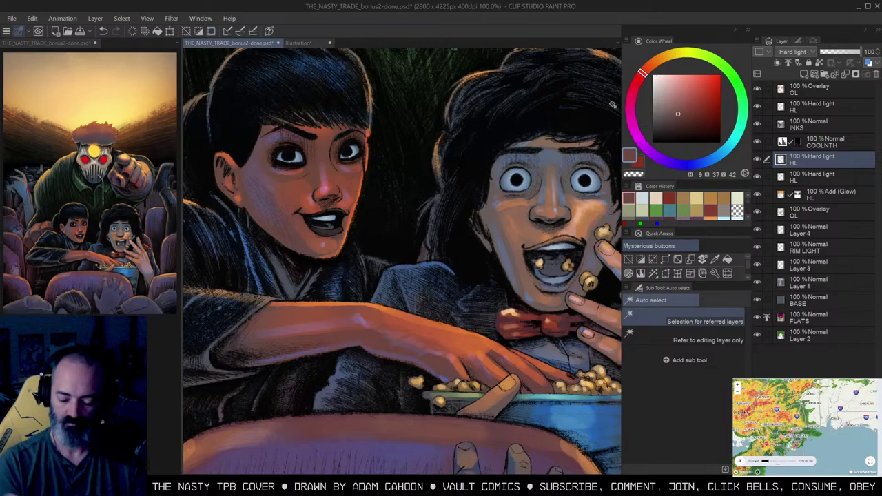
Step: Sample the red from the woman's mouth, select the inside of the man's mouth and brush it with that red
left_click(327, 224, "alt")
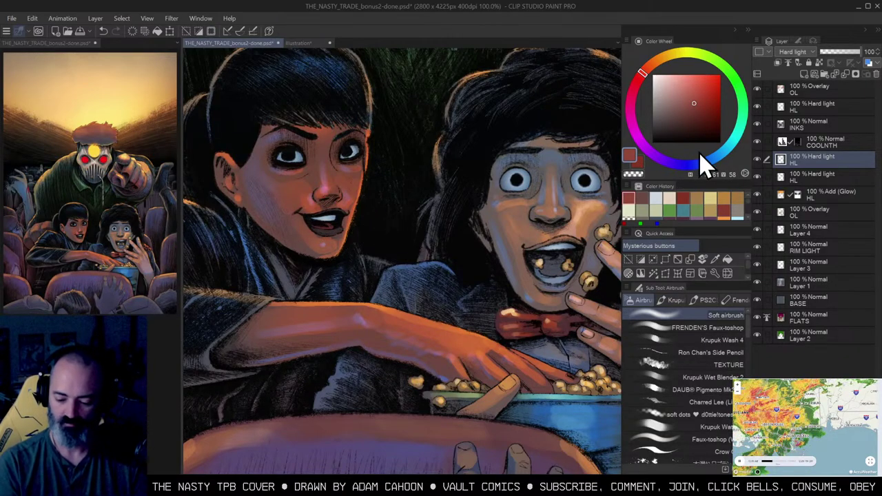
left_click_drag(589, 204, 549, 195)
key("w")
left_click(521, 258)
key("b")
mouse_move(515, 248)
left_mouse_down()
mouse_move(512, 257)
mouse_move(477, 225)
left_mouse_up()
Step: Examine the whole cover zoomed out for areas that still need light or colour adjustments
key("ctrl+space")
left_click(511, 271)
left_click(511, 270, "alt")
left_click(477, 224, "alt")
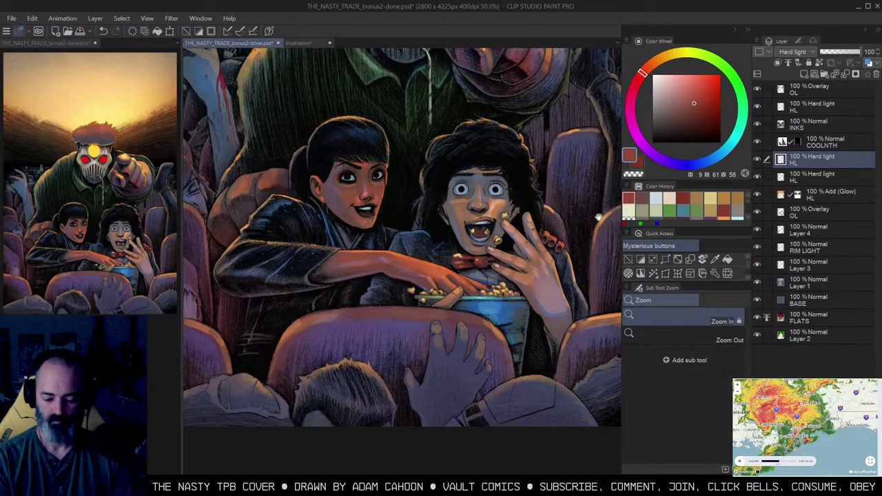
left_click_drag(534, 264, 481, 301)
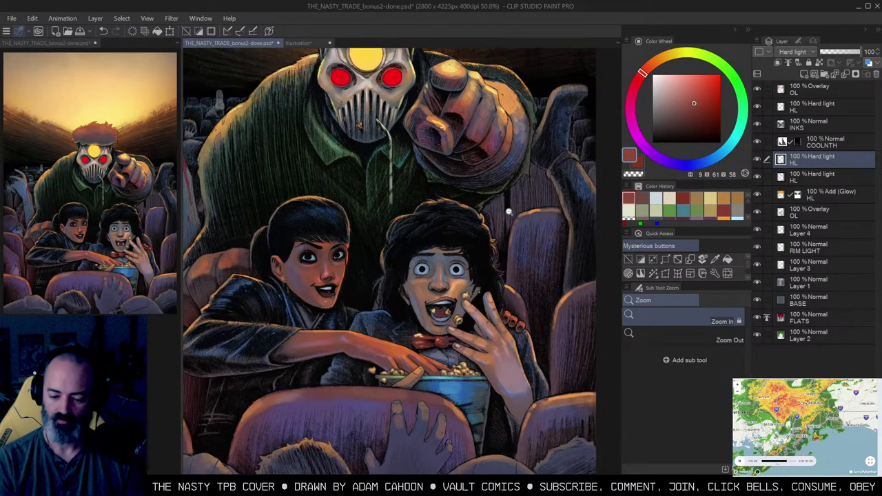
scroll(507, 212, "down", 1)
scroll(522, 259, "down", 1)
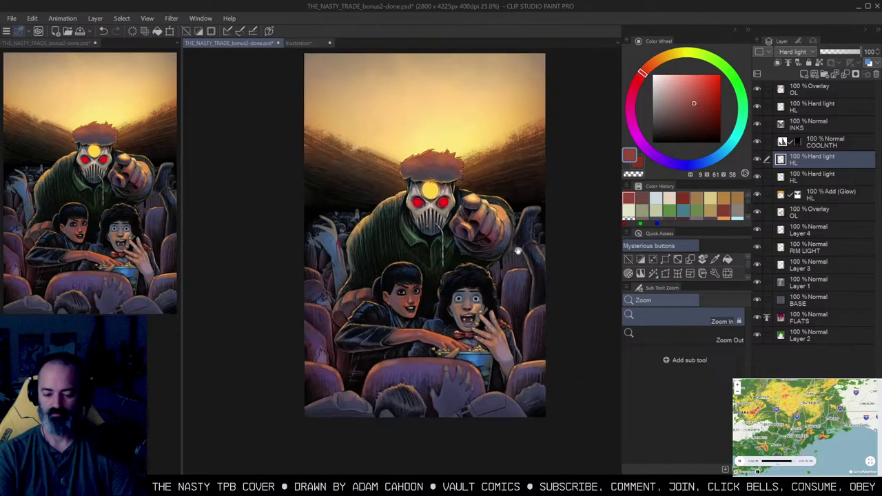
key("m")
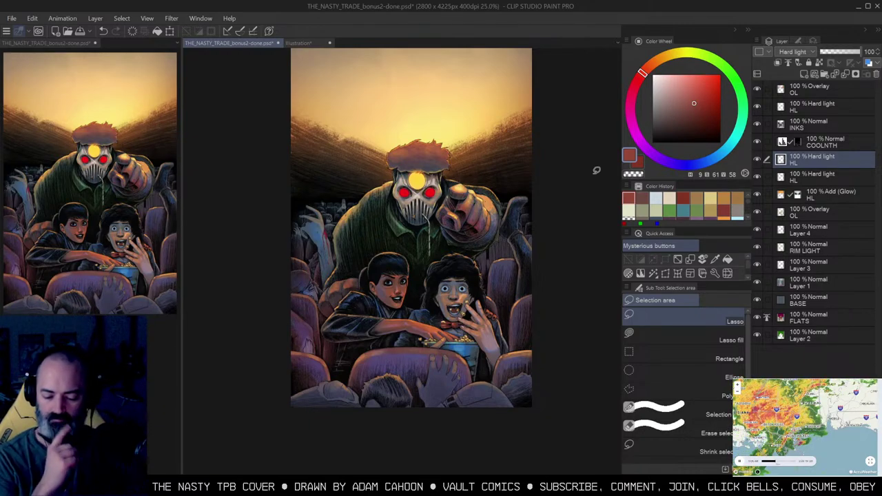
mouse_move(514, 266)
left_mouse_down()
mouse_move(523, 253)
mouse_move(502, 317)
mouse_move(525, 221)
left_mouse_up()
left_click(512, 235, "alt")
left_click(519, 247, "ctrl")
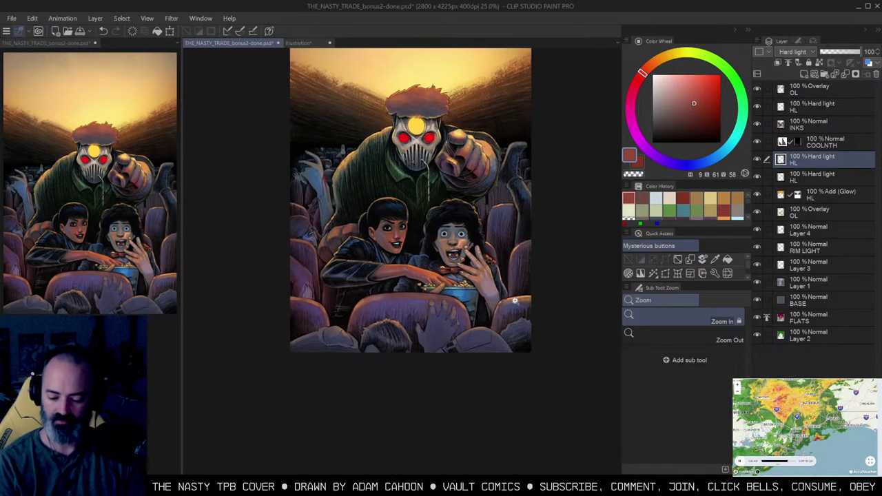
left_click_drag(538, 285, 533, 267)
left_click_drag(531, 219, 532, 261)
Step: Sample the sky's light yellow, select the seats and brush it along the front seats' upper edges with Krupuk Wash 4
left_click(417, 80, "alt")
mouse_move(504, 192)
left_mouse_down()
mouse_move(493, 262)
mouse_move(501, 173)
left_mouse_up()
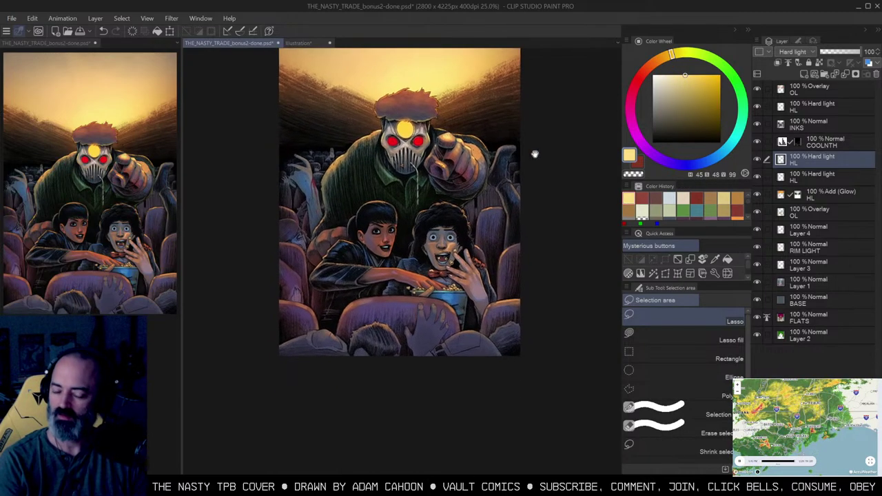
left_click(492, 286, "ctrl")
left_click_drag(523, 305, 528, 257)
key("w")
left_click(531, 258)
key("ctrl+h")
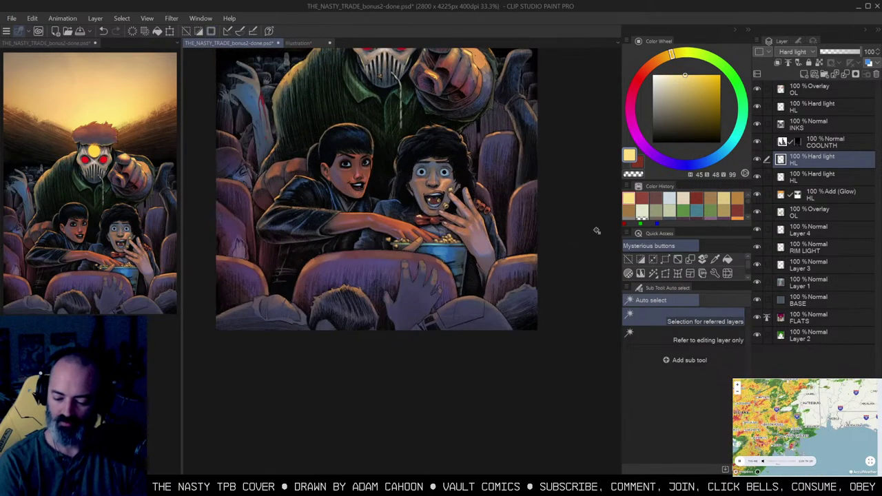
key("b")
left_click(733, 340)
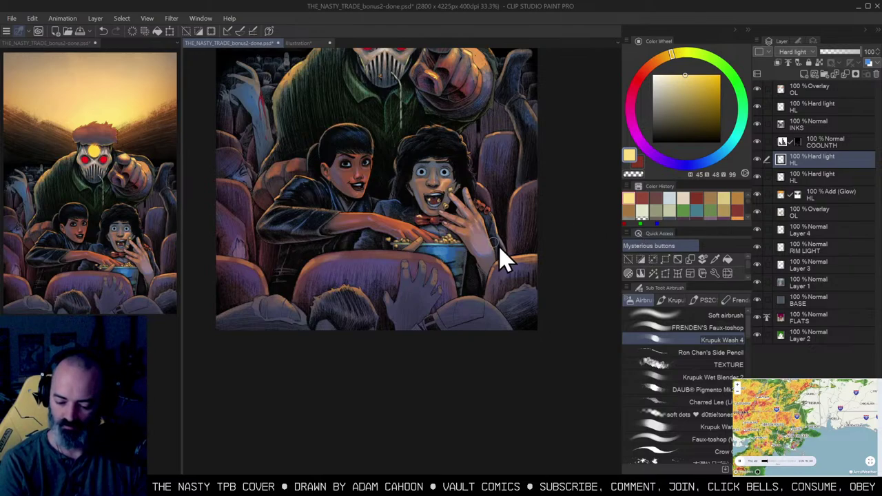
left_click_drag(508, 262, 526, 256)
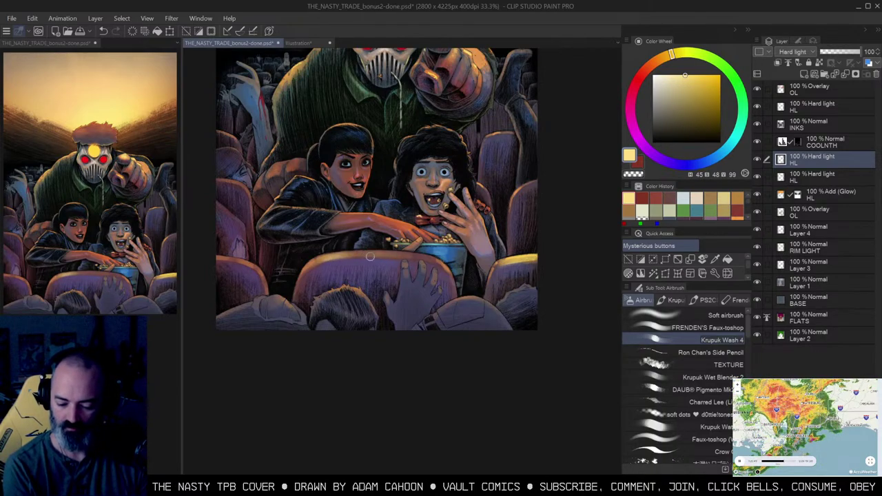
left_click_drag(380, 254, 344, 259)
Step: Brush the light yellow highlight along the upper edges of the seats beside the woman
key("ctrl+space")
left_click_drag(463, 252, 424, 252)
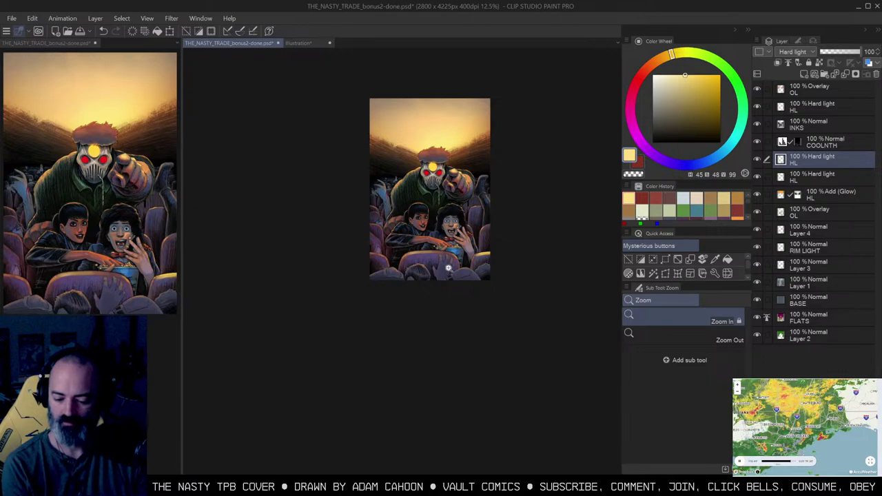
scroll(448, 268, "up", 5)
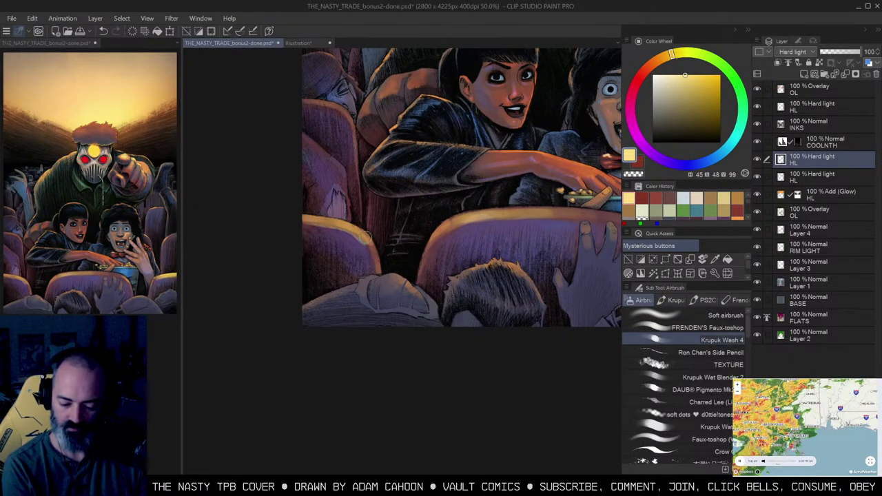
left_click_drag(426, 184, 430, 222)
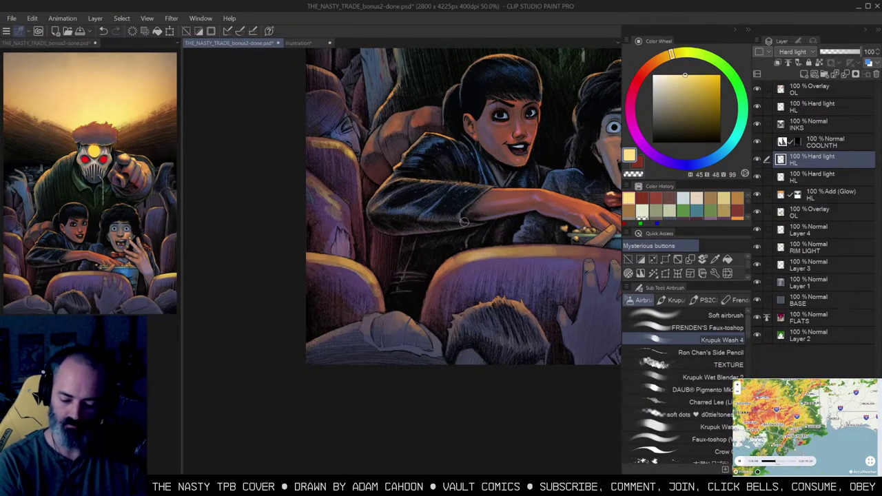
scroll(441, 234, "down", 2)
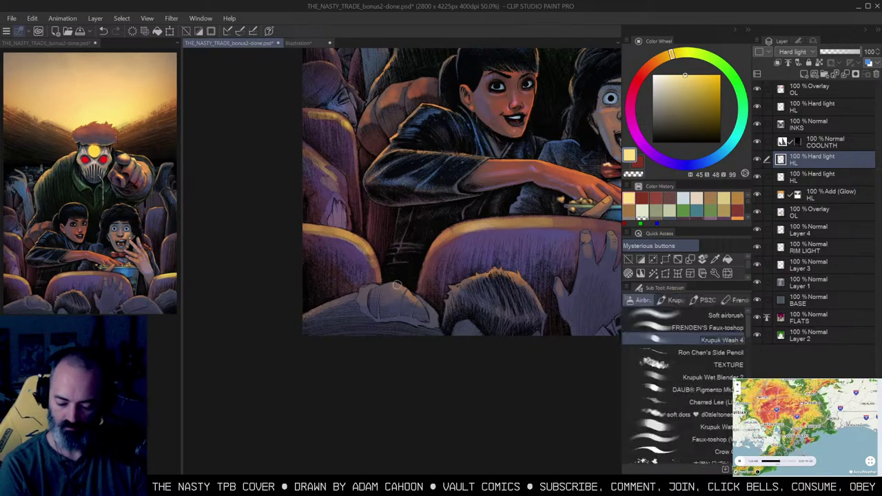
Step: Clear the seat selection and brush light yellow highlights onto the foreground onlookers' cap and spiky hair
key("ctrl+d")
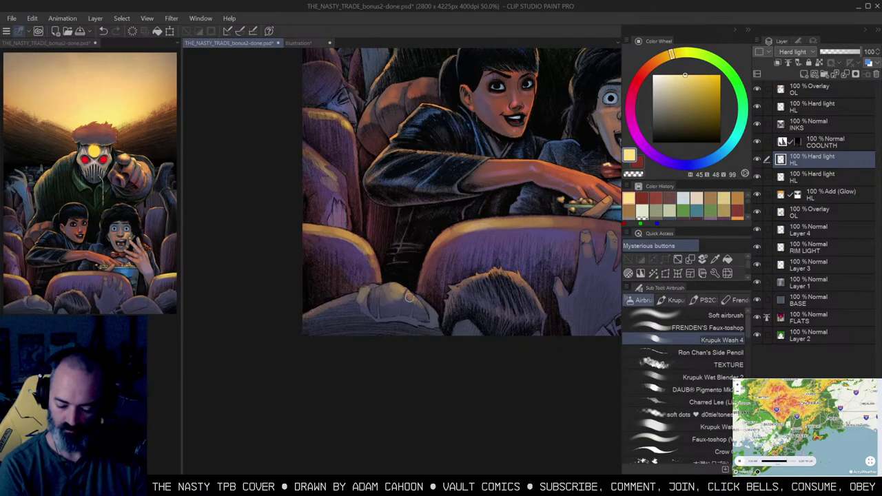
mouse_move(459, 299)
left_mouse_down("space")
mouse_move(438, 288)
mouse_move(475, 257)
mouse_move(519, 282)
mouse_move(464, 250)
left_mouse_up("space")
key("w")
left_click(467, 278)
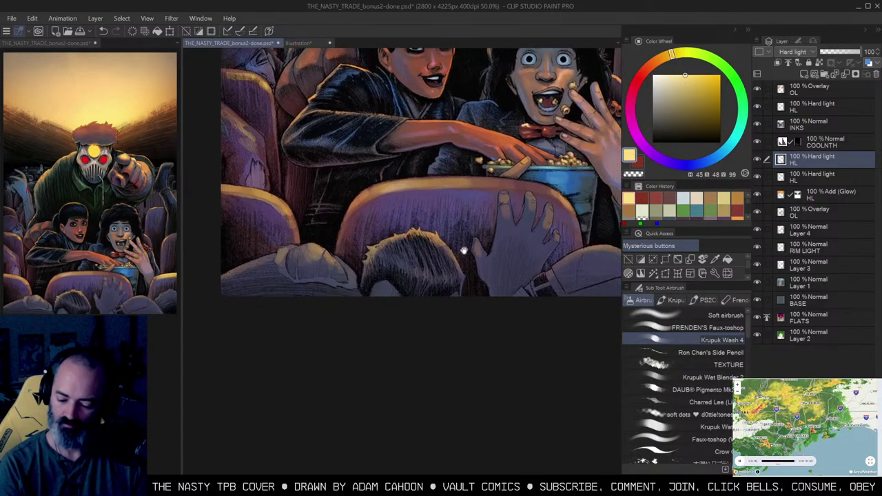
Step: On the COOLNTH layer, brush the cool tint onto the foreground spiky hair, the capped head and the raised hand
left_click(784, 143)
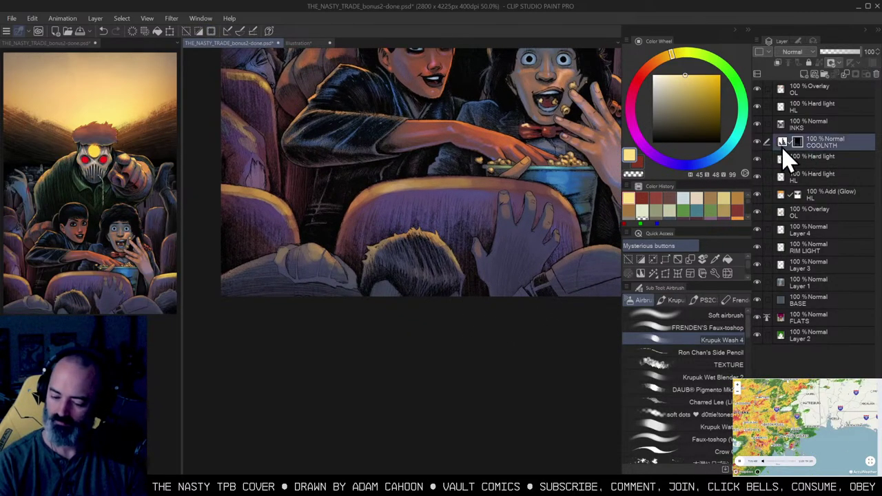
left_click_drag(395, 263, 443, 276)
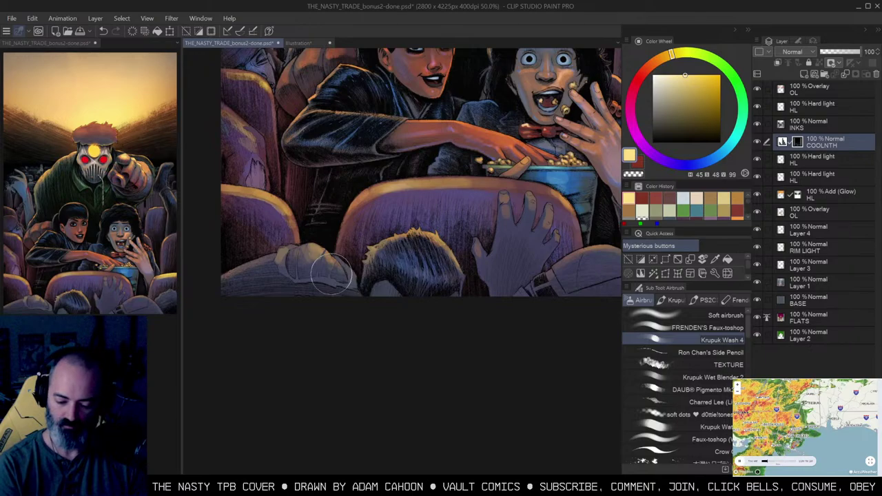
key("w")
left_click(300, 277)
left_click(304, 275)
key("b")
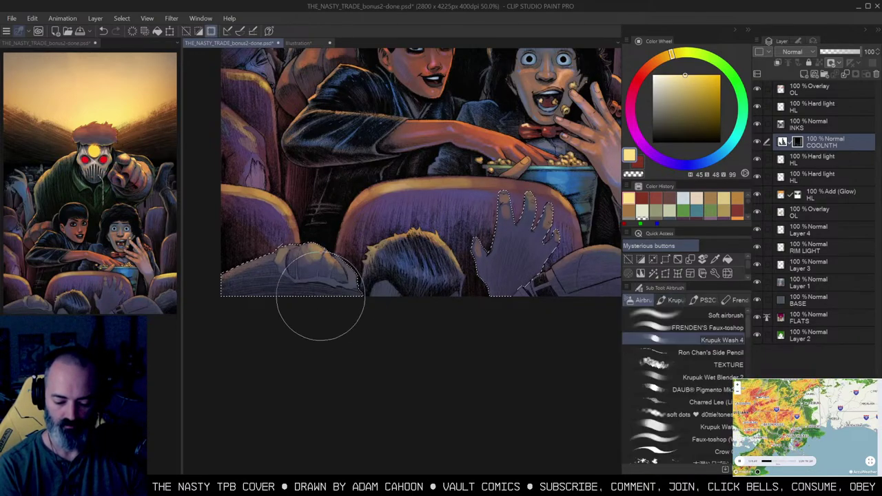
mouse_move(261, 322)
left_mouse_down()
mouse_move(269, 331)
mouse_move(270, 315)
left_mouse_up()
mouse_move(511, 274)
left_mouse_down()
mouse_move(459, 280)
mouse_move(469, 277)
mouse_move(500, 313)
left_mouse_up()
Step: Select the area around the raised hand, hide the selection outline and brush the cool tint across the lower foreground
key("w")
left_click(500, 253)
key("ctrl+h")
key("b")
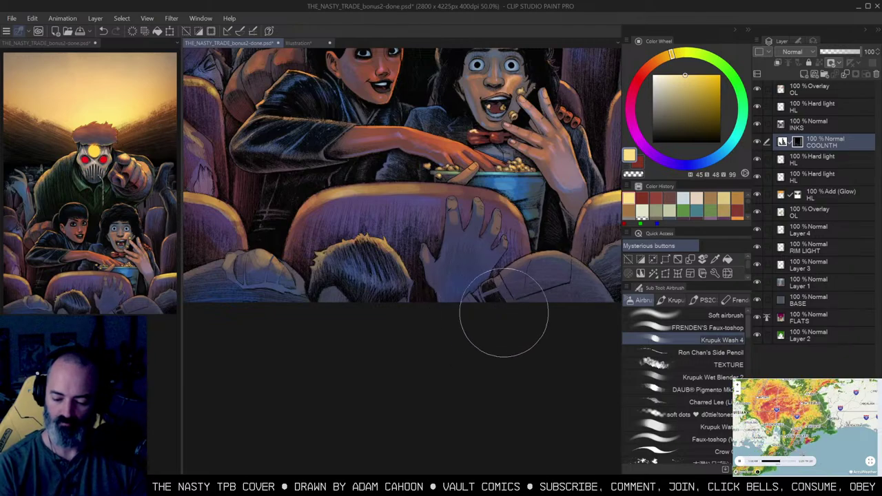
key("ctrl+d")
Step: Select the foreground cap area and brush the cool tint over the cap and the hair beside it
left_click_drag(558, 286, 494, 289)
key("w")
left_click(494, 287)
key("b")
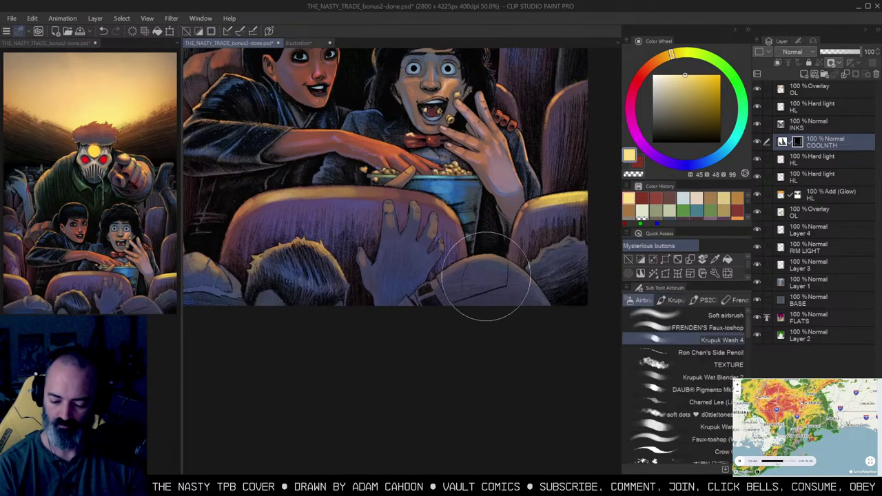
key("w")
key("b")
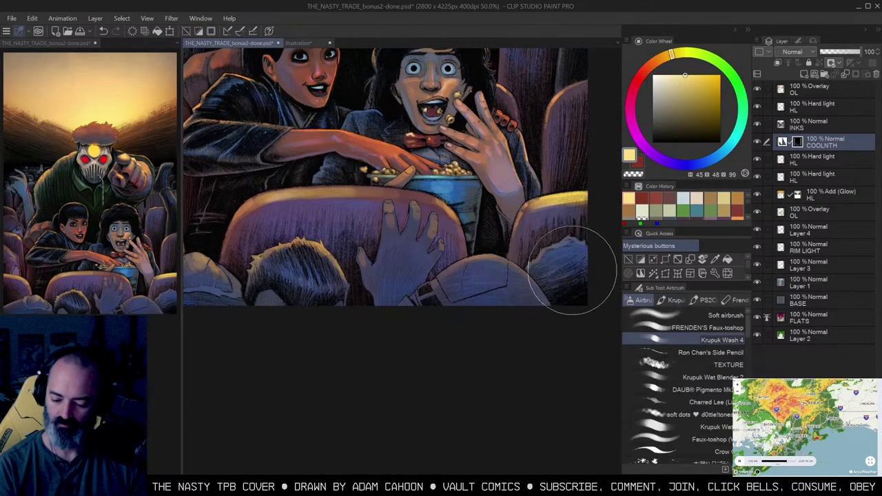
key("ctrl+space")
left_click_drag(532, 208, 530, 284)
scroll(523, 289, "down", 3)
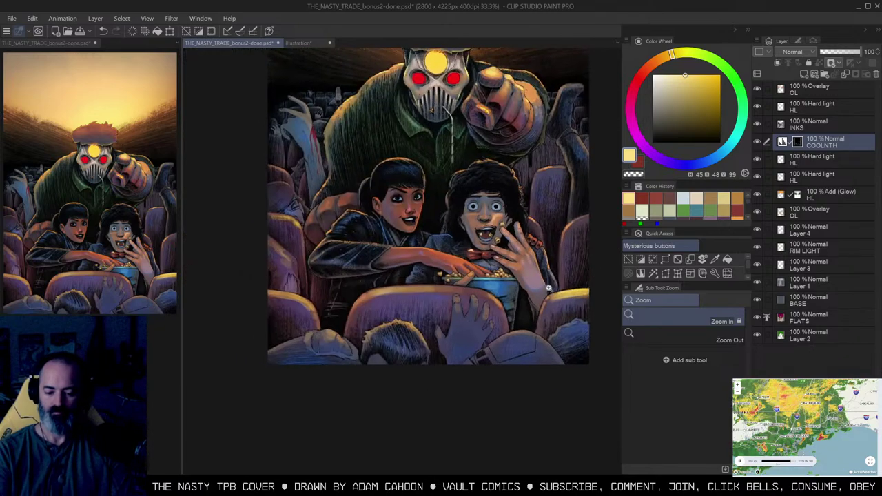
left_click_drag(547, 274, 555, 258)
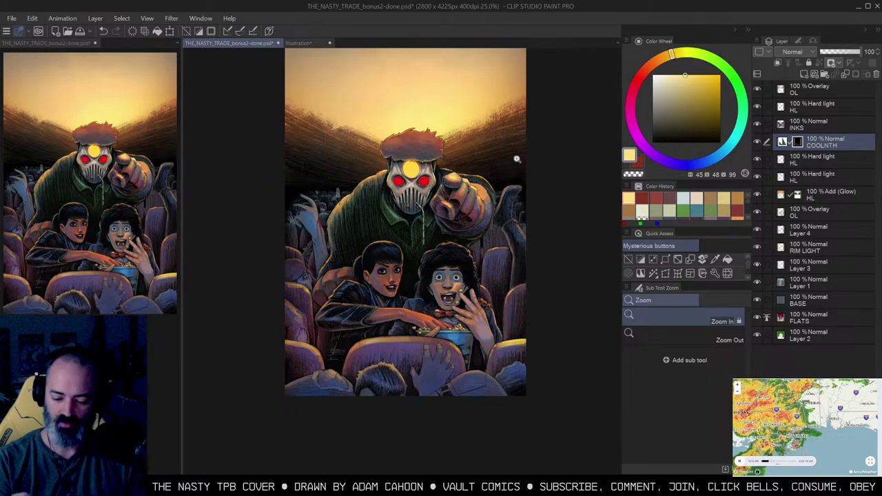
Step: Try brushing the cool tint over the masked figure, the couple and the seats, and undo the strokes
key("b")
mouse_move(427, 117)
left_mouse_down()
mouse_move(424, 179)
mouse_move(496, 344)
left_mouse_up()
mouse_move(448, 207)
left_mouse_down()
mouse_move(396, 165)
mouse_move(310, 338)
mouse_move(365, 359)
mouse_move(499, 360)
left_mouse_up()
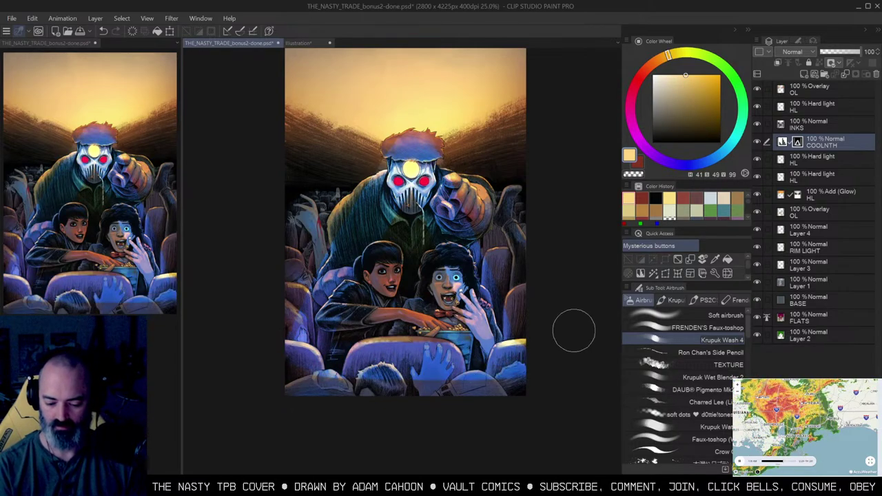
key("ctrl+z")
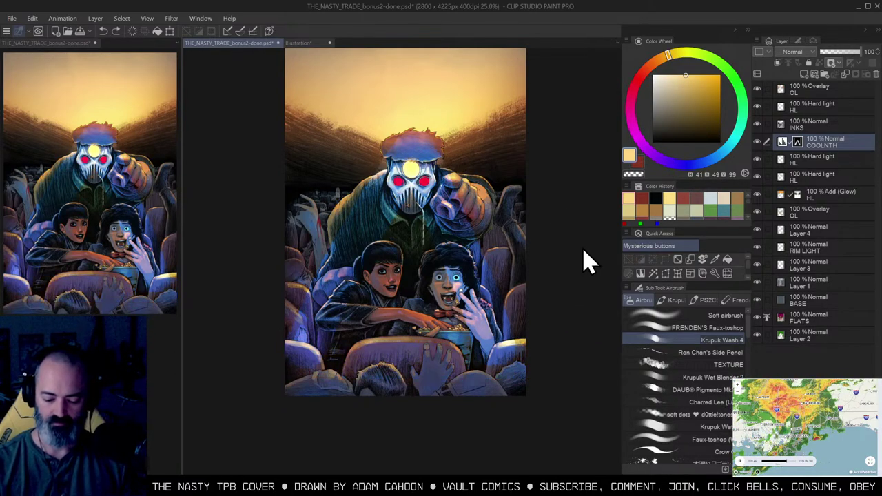
key("ctrl+z")
key("ctrl+z")
key("ctrl+z")
key("ctrl+z")
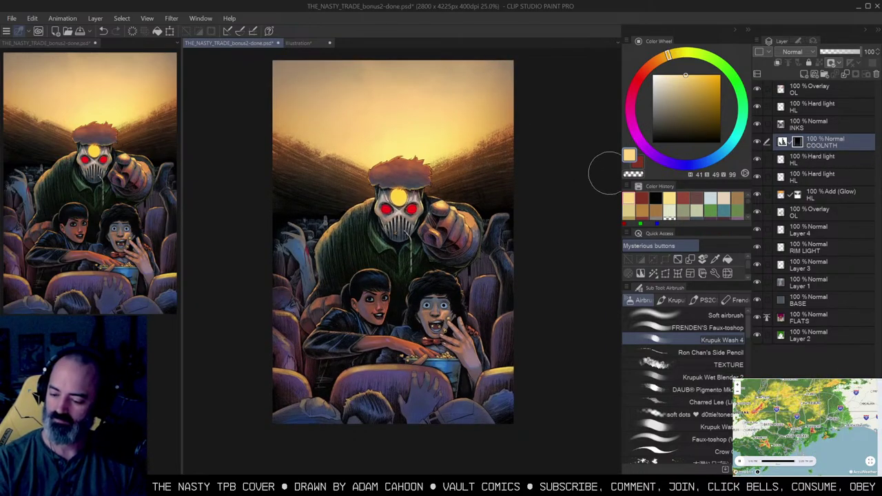
Step: Duplicate the COOLNTH correction layer and replace the copy's mask with one that hides the whole effect
key("m")
left_click(784, 141)
key("ctrl+j")
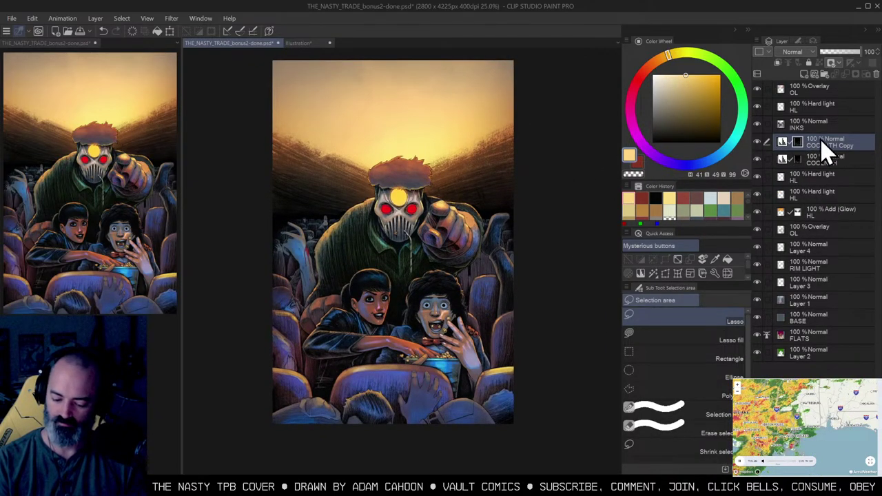
right_click(846, 160)
left_click(817, 228)
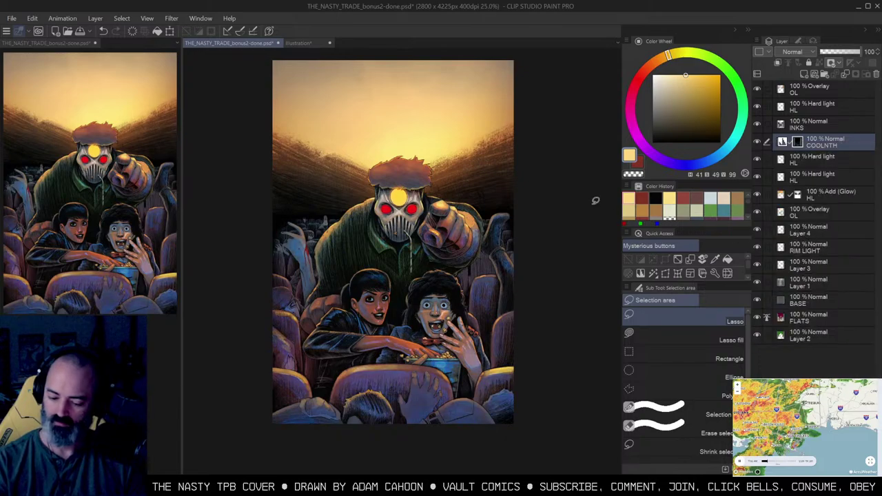
key("b")
right_click(798, 142)
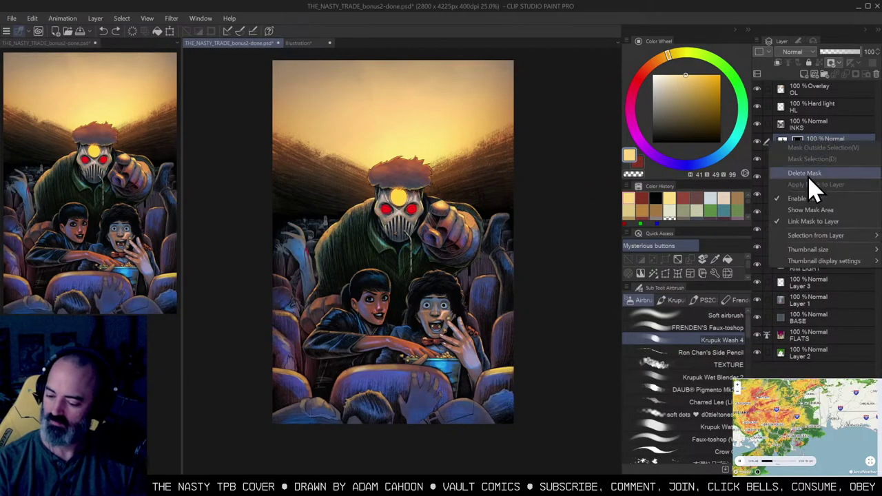
left_click(813, 174)
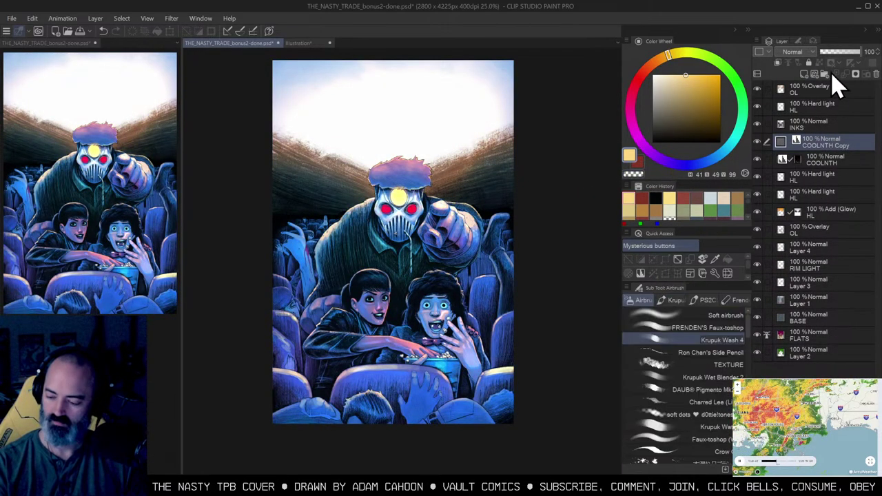
left_click(855, 74, "alt")
Step: On the COOLNTH Copy mask, use the Soft airbrush to bring in a stronger cool tint across the foreground audience and lower seats
left_click_drag(544, 221, 544, 211)
key("/")
left_click(515, 246, "alt")
left_click_drag(561, 249, 535, 262)
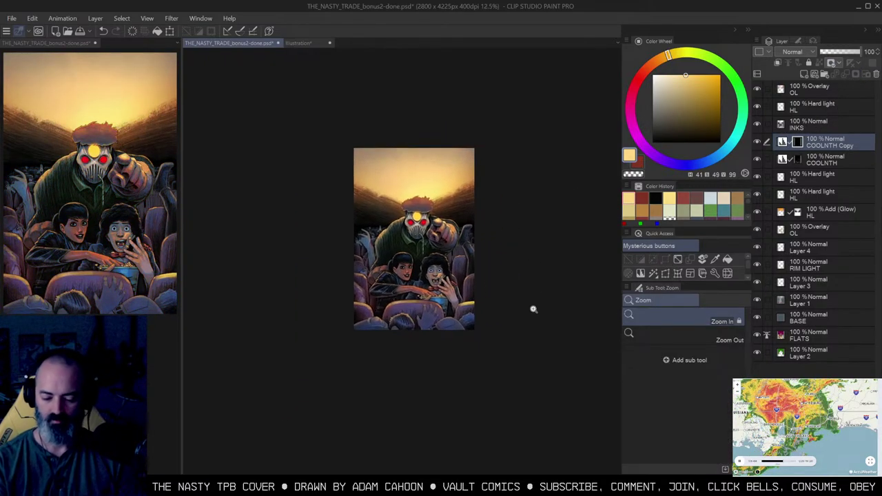
left_click(490, 244)
key("b")
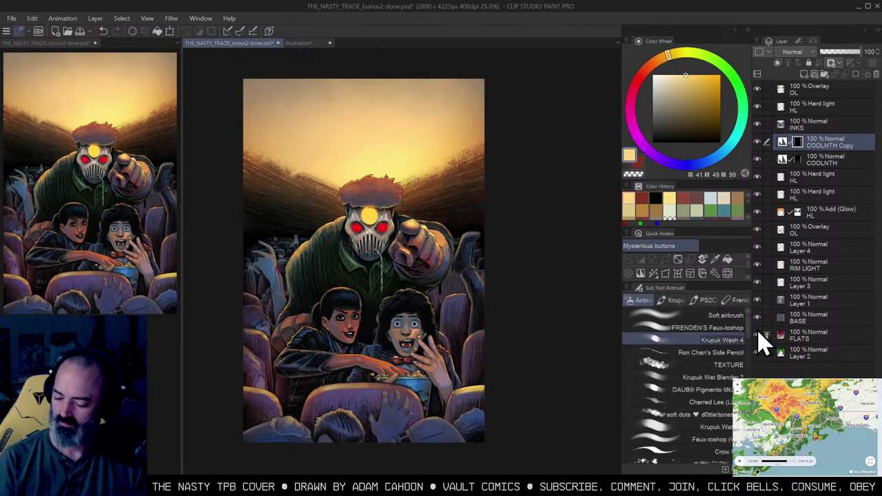
mouse_move(537, 422)
left_mouse_down()
mouse_move(568, 347)
mouse_move(449, 376)
mouse_move(333, 386)
left_mouse_up()
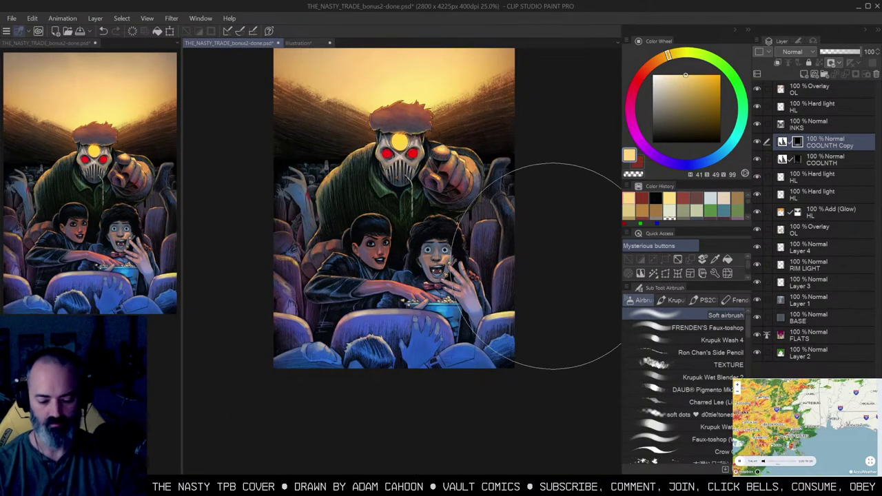
Step: Add a Tone Curve correction layer above the COOLNTH Copy layer
key("ctrl+space")
left_click(539, 235)
left_click_drag(562, 237, 551, 234)
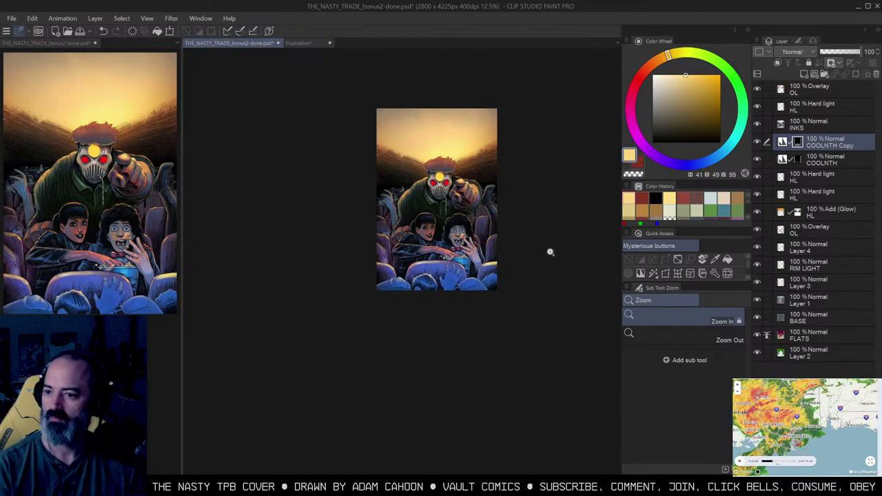
left_click(445, 294)
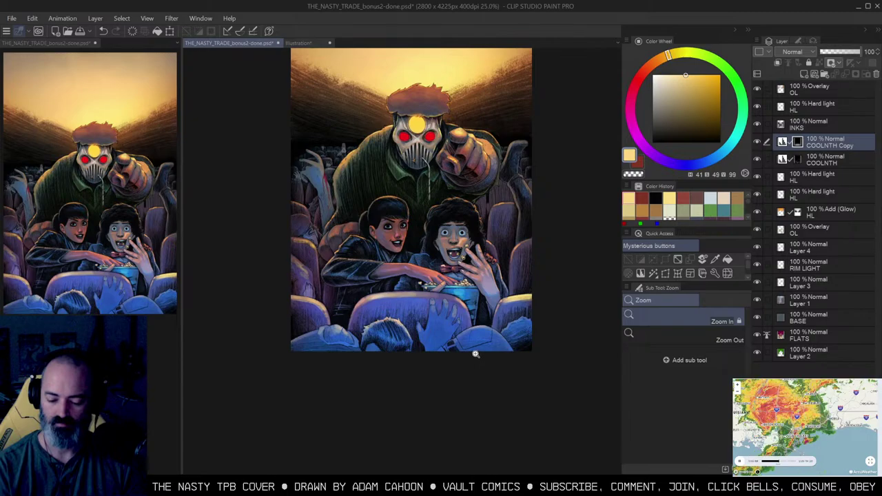
left_click(493, 253, "alt")
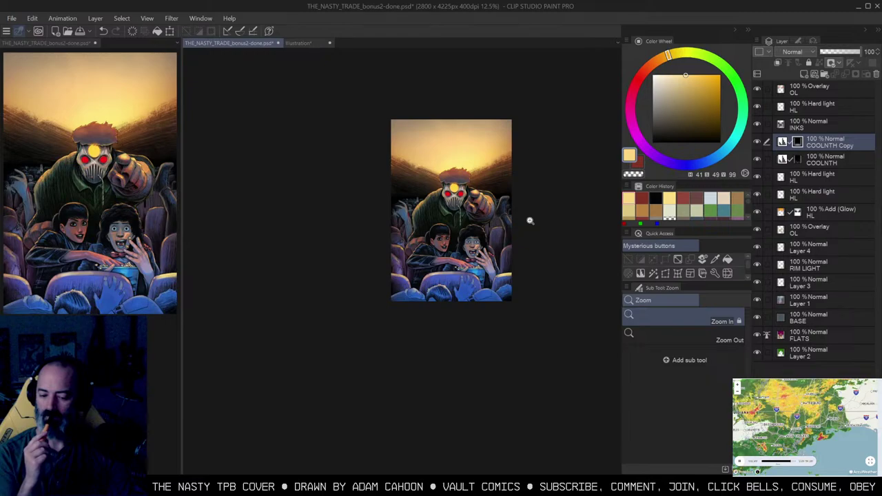
left_click(530, 221)
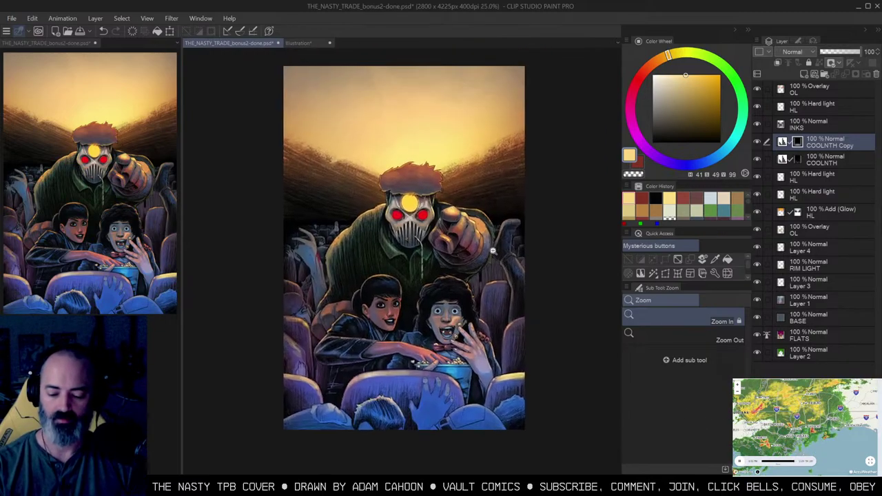
key("m")
right_click(827, 151)
mouse_move(829, 168)
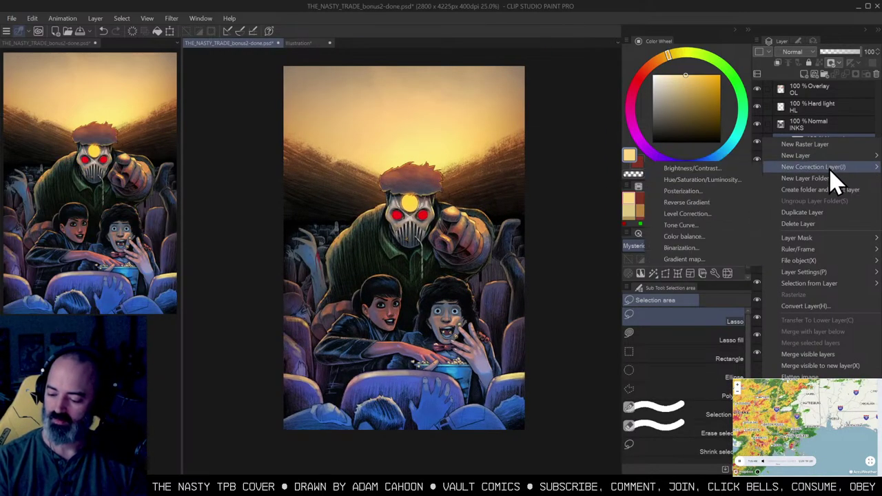
left_click(686, 225)
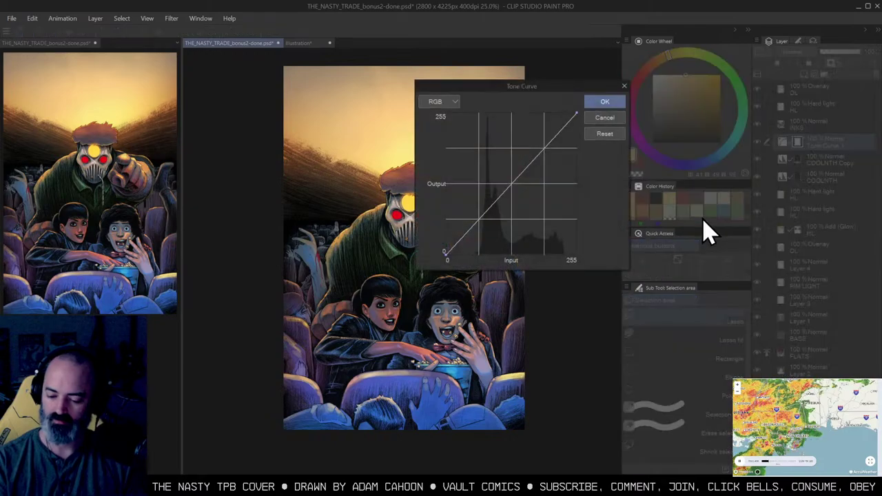
left_click_drag(529, 90, 618, 81)
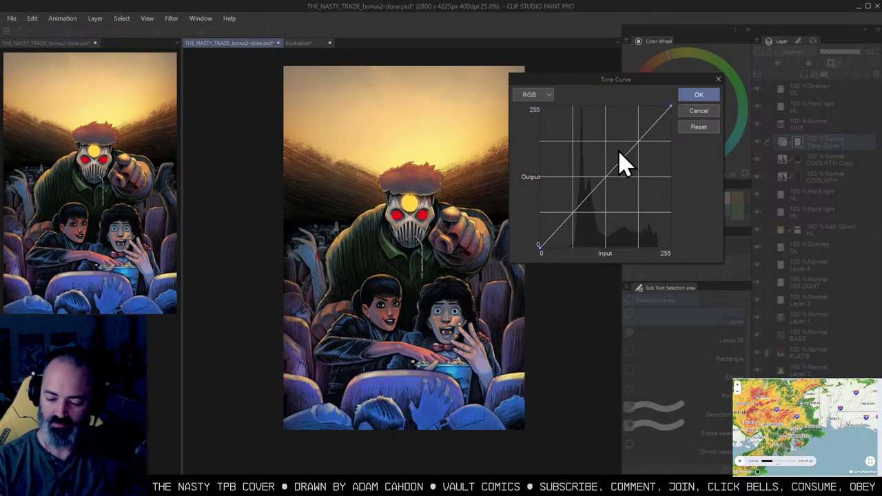
Step: Shape the RGB tone curve into an S that deepens the shadows and lifts the highlights, and apply it
left_click(585, 194)
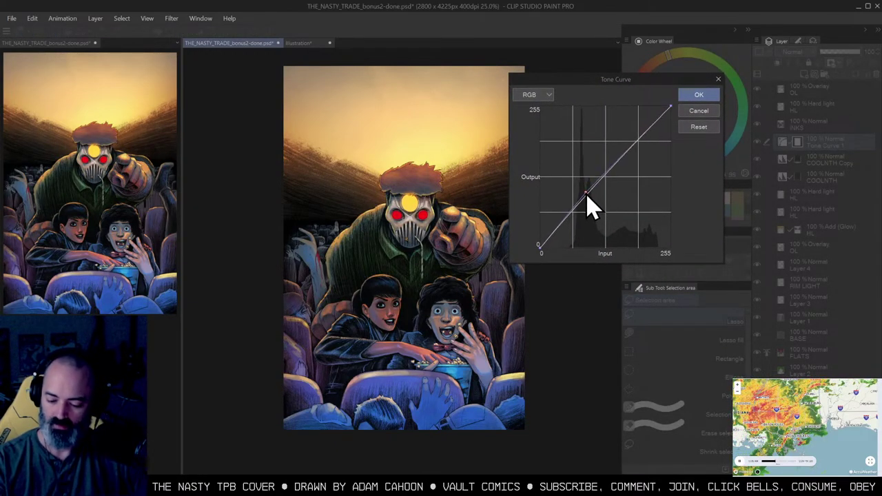
left_click(635, 131)
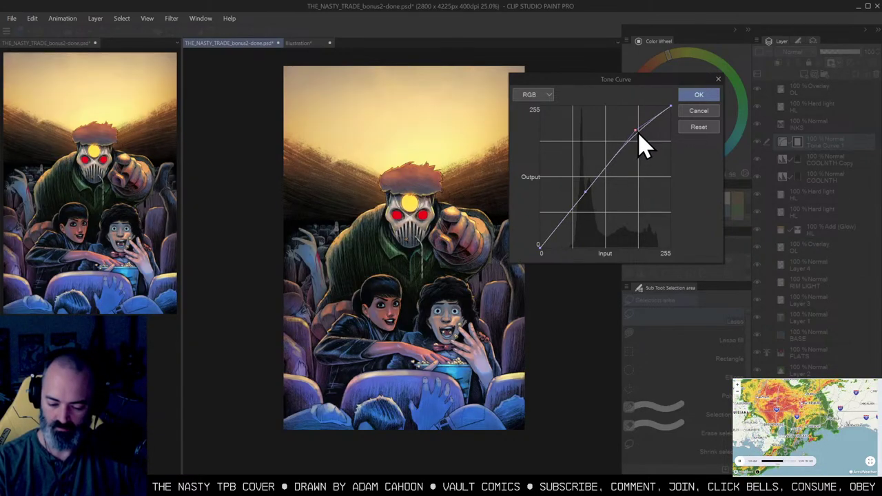
left_click_drag(635, 130, 638, 137)
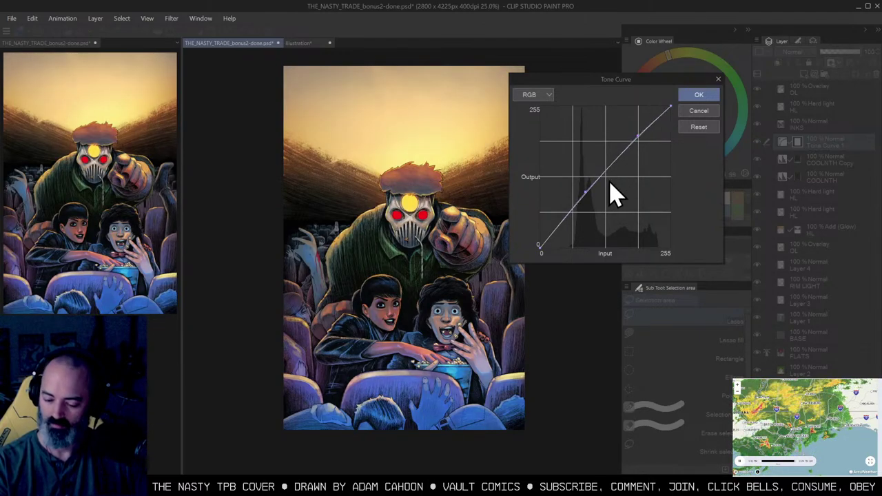
left_click_drag(587, 193, 609, 170)
left_click_drag(589, 198, 579, 215)
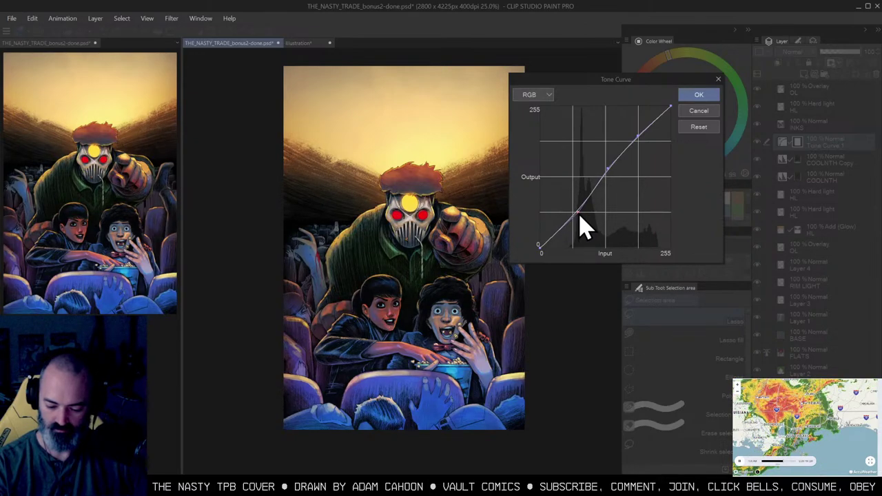
mouse_move(636, 140)
left_mouse_down()
mouse_move(652, 113)
mouse_move(635, 128)
left_mouse_up()
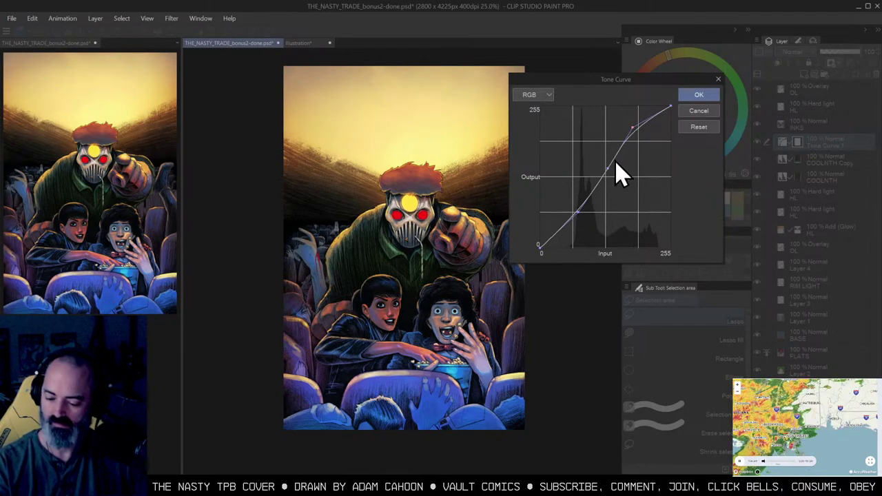
left_click_drag(611, 170, 606, 176)
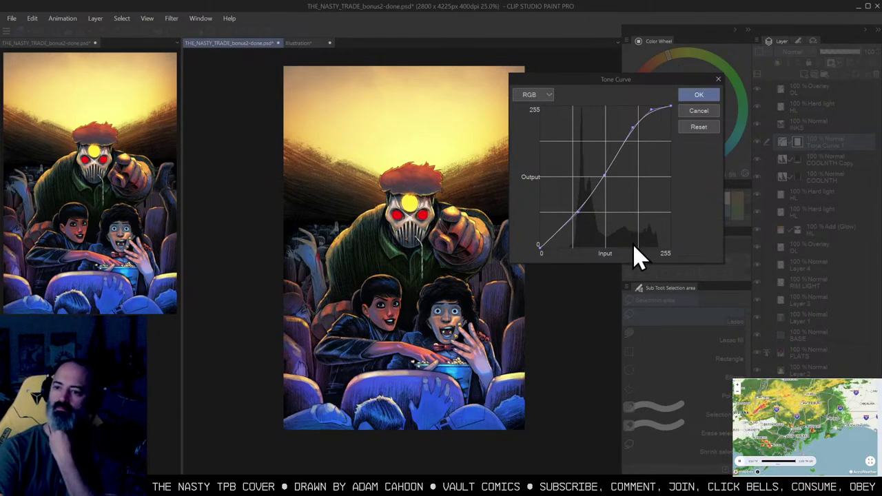
left_click(712, 97)
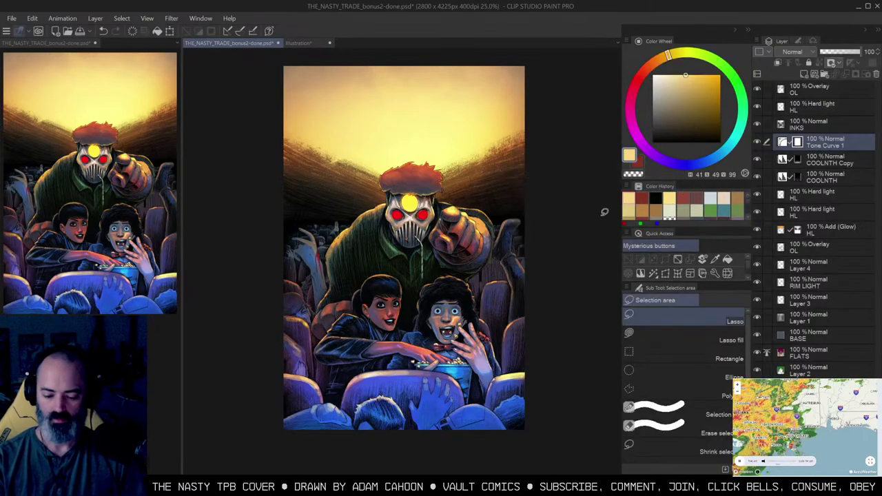
Step: Examine the tone-curved cover as a whole and closer in on the figures and foreground
left_click_drag(568, 226, 575, 200)
key("alt+space")
left_click(549, 238, "alt")
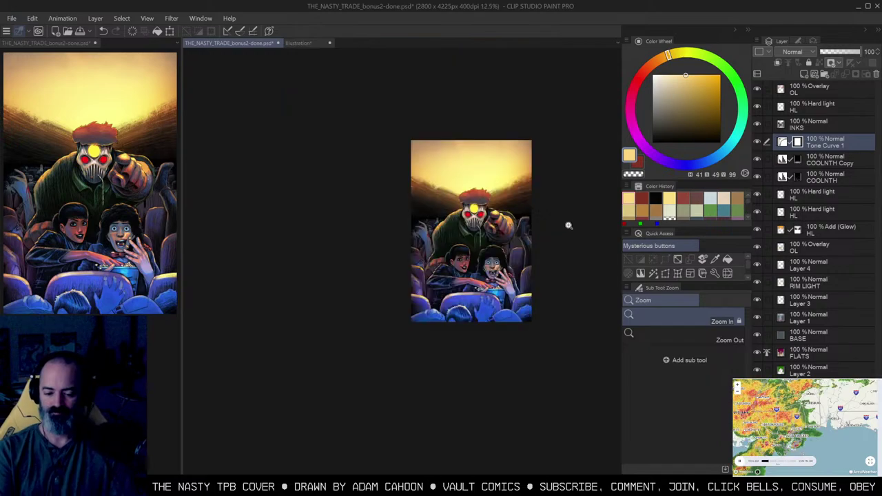
left_click(536, 242, "ctrl")
left_click_drag(545, 260, 539, 254)
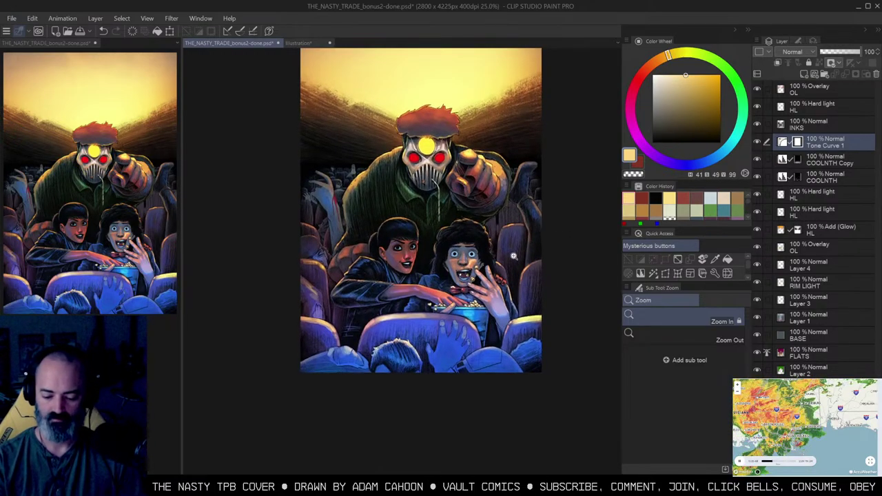
scroll(541, 248, "up", 1)
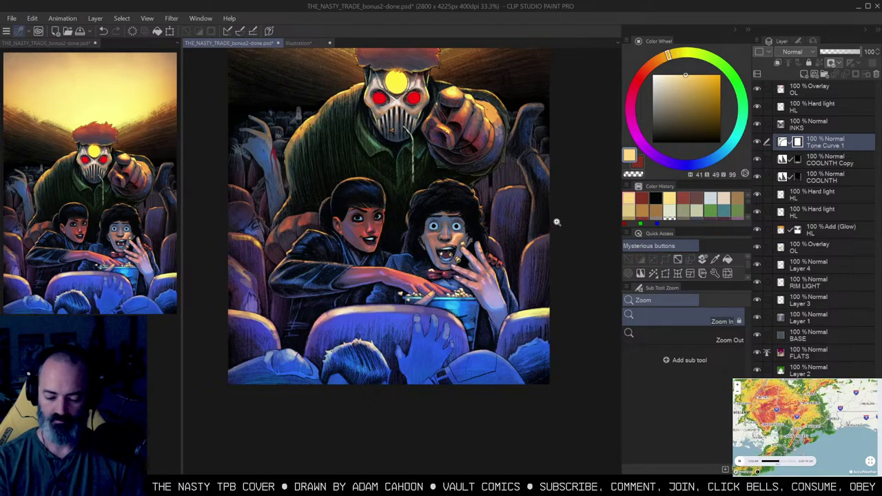
left_click_drag(529, 153, 531, 218)
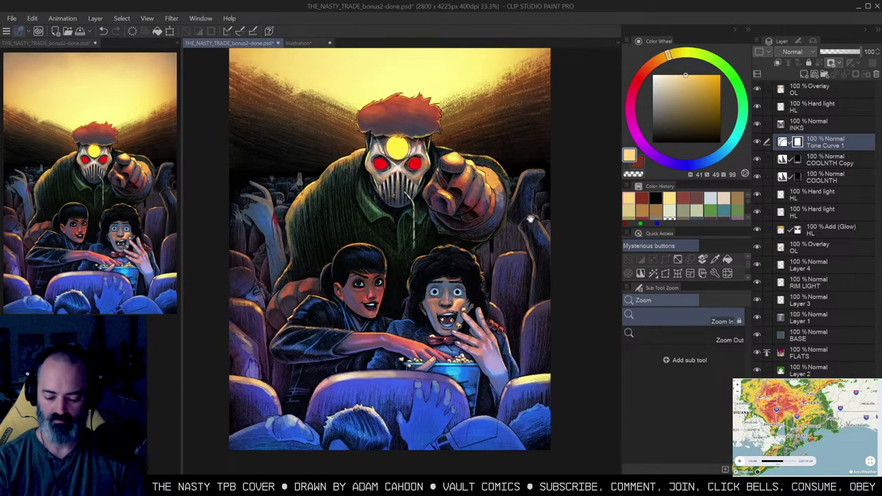
Step: Select the raised foreground hand, sample the warm yellow from the seat highlight, and activate the Hard light HL layer just below COOLNTH
left_click_drag(455, 359, 467, 292)
left_click(480, 319, "ctrl")
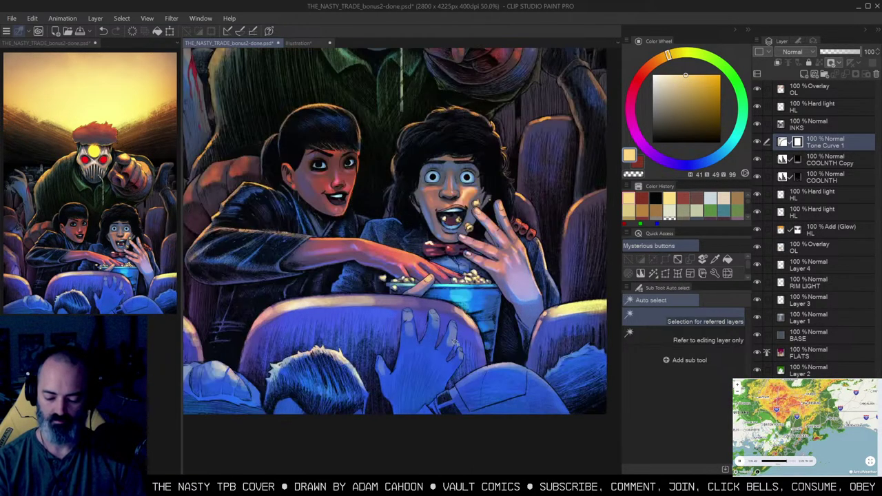
left_click(443, 352)
key("ctrl+d")
key("b")
left_click(565, 305, "alt")
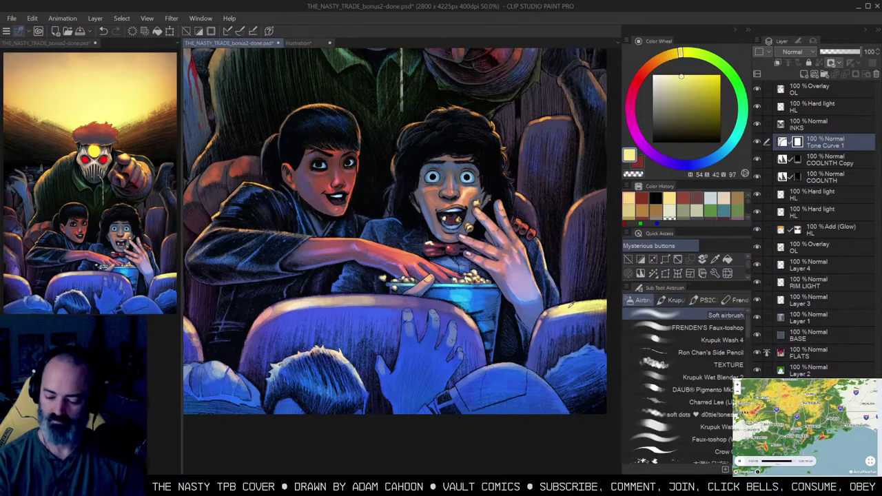
left_click(542, 287)
left_click(756, 195, "alt")
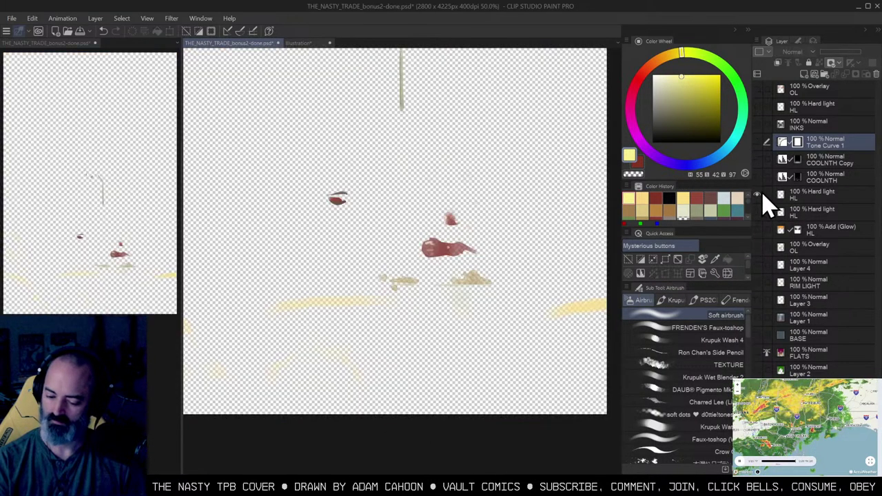
left_click(757, 195, "alt")
left_click(784, 195)
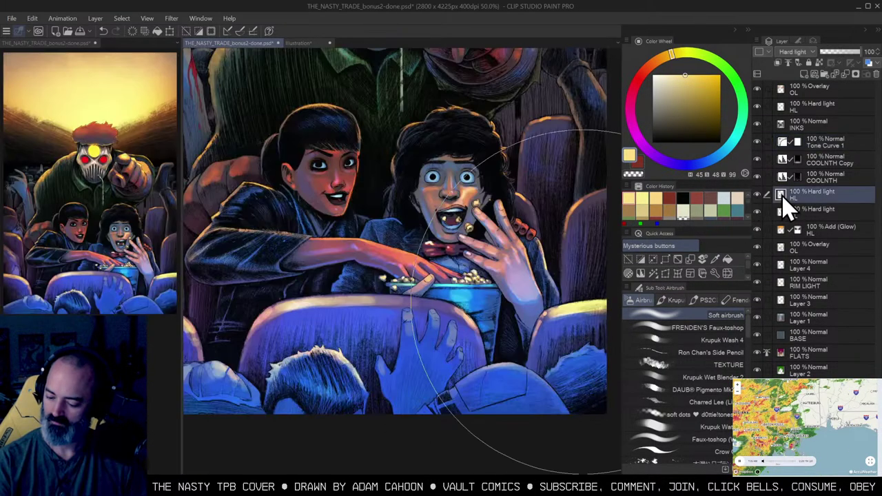
Step: Paint pale yellow highlights on the raised hand's fingertips with a smaller Krupuk Wash 4 brush, and clear the selection
left_click(722, 340)
key("bracketleft")
key("bracketleft")
key("bracketleft")
key("bracketleft")
key("bracketleft")
key("bracketleft")
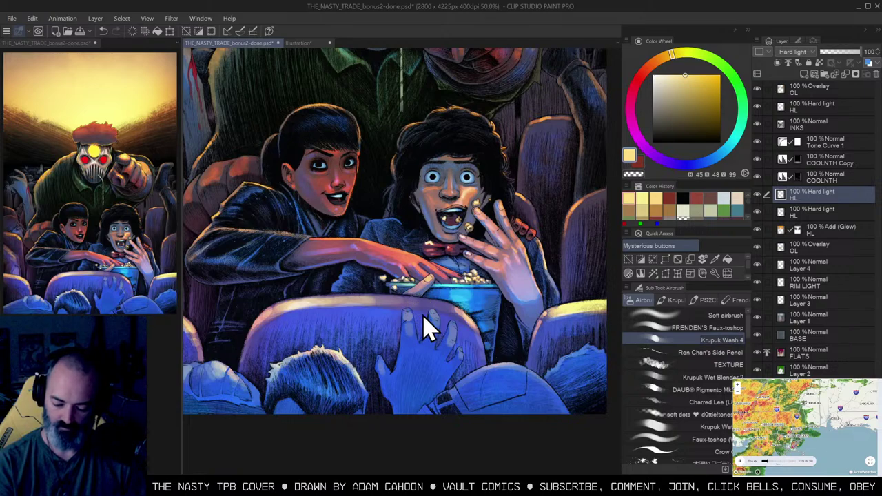
left_click_drag(408, 308, 410, 315)
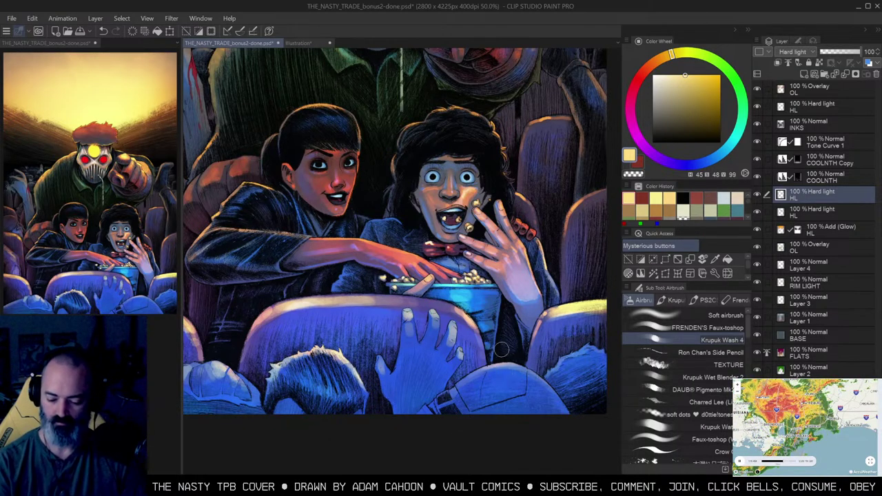
key("ctrl+space")
left_click_drag(501, 342, 455, 342)
left_click_drag(524, 264, 500, 271)
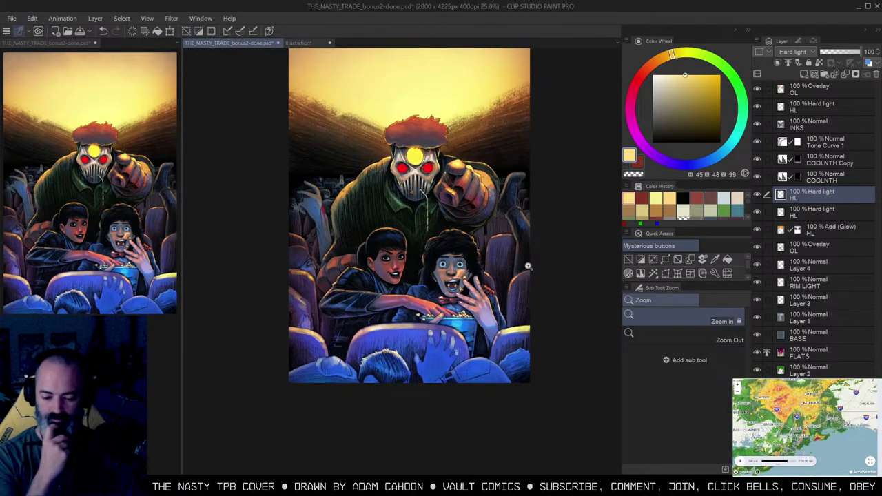
key("m")
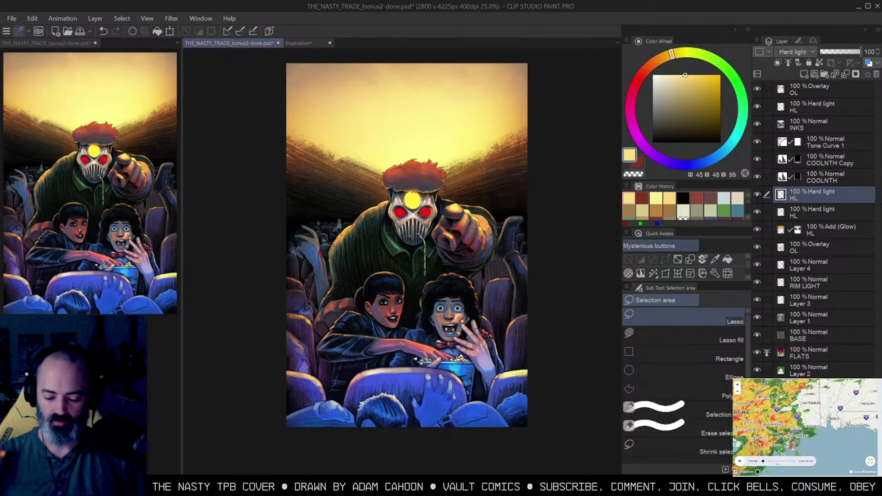
Step: Compare the cover with the Tone Curve 1 layer hidden and shown
left_click(824, 144)
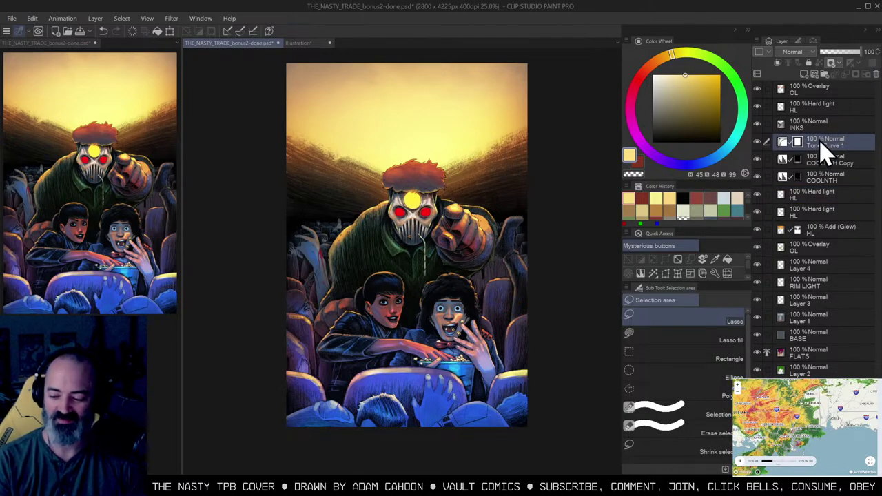
left_click(757, 143)
left_click(757, 143)
left_click(757, 143)
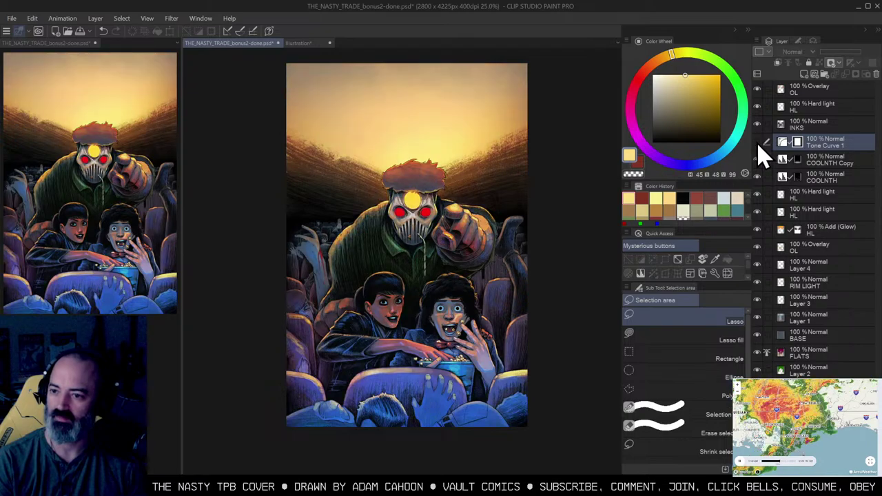
left_click(757, 143)
left_click(757, 142)
left_click(758, 143)
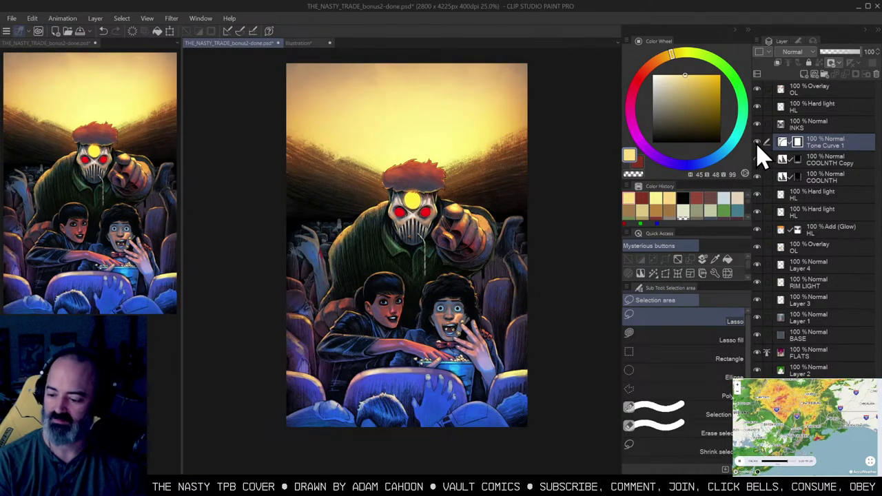
Step: Lower the Tone Curve 1 layer's opacity to 55 percent
left_click(848, 54)
mouse_move(847, 55)
left_mouse_down()
mouse_move(826, 60)
mouse_move(855, 57)
mouse_move(824, 60)
mouse_move(842, 62)
left_mouse_up()
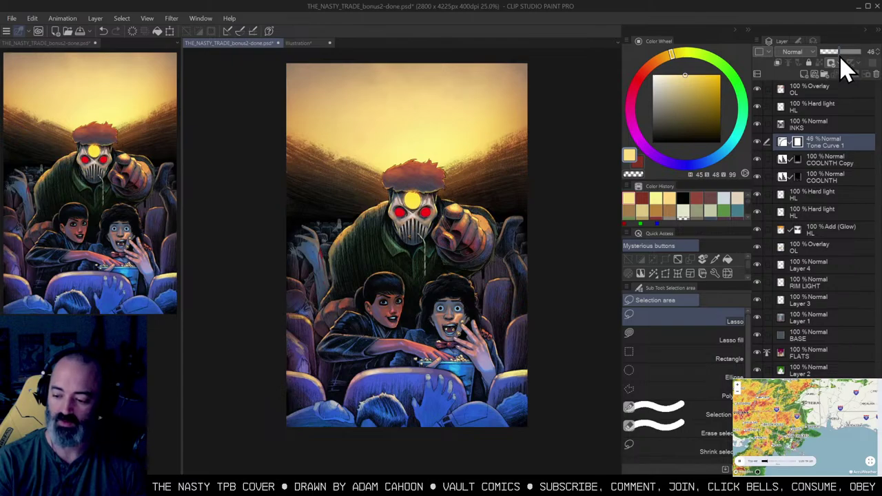
mouse_move(842, 59)
left_mouse_down()
mouse_move(818, 59)
mouse_move(867, 59)
mouse_move(841, 57)
left_mouse_up()
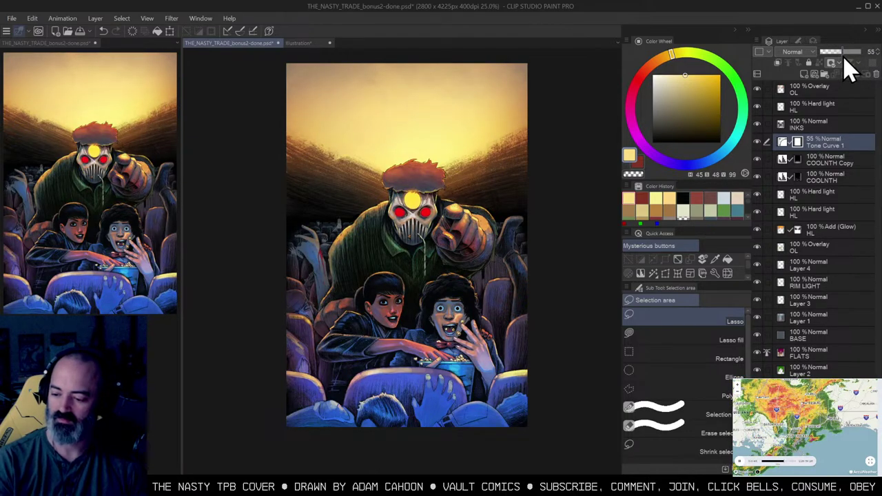
Step: Select the theatre seats by their flat colour, check the selection as a quick mask, and hide its outline
left_click_drag(542, 236, 545, 226)
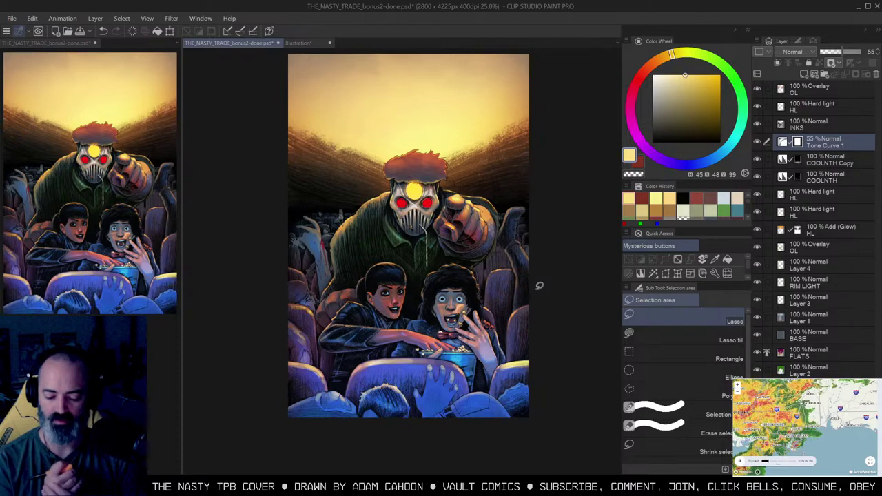
key("w")
left_click(501, 292)
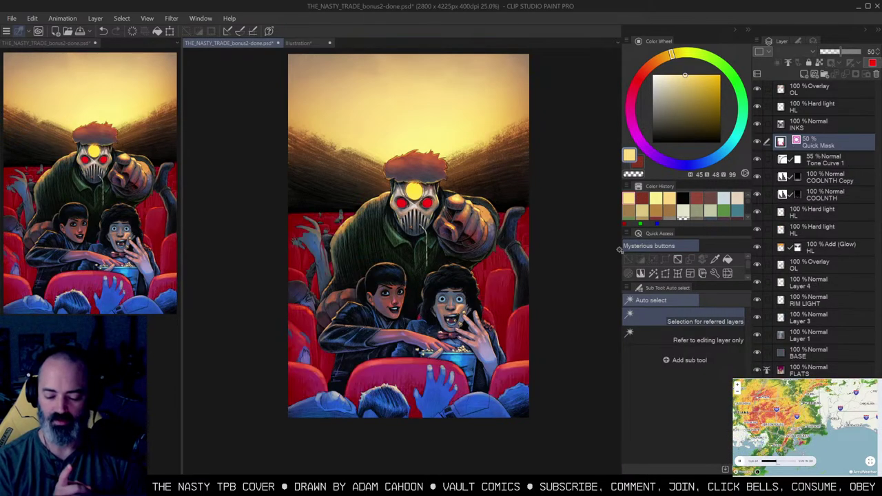
key("q")
key("ctrl+h")
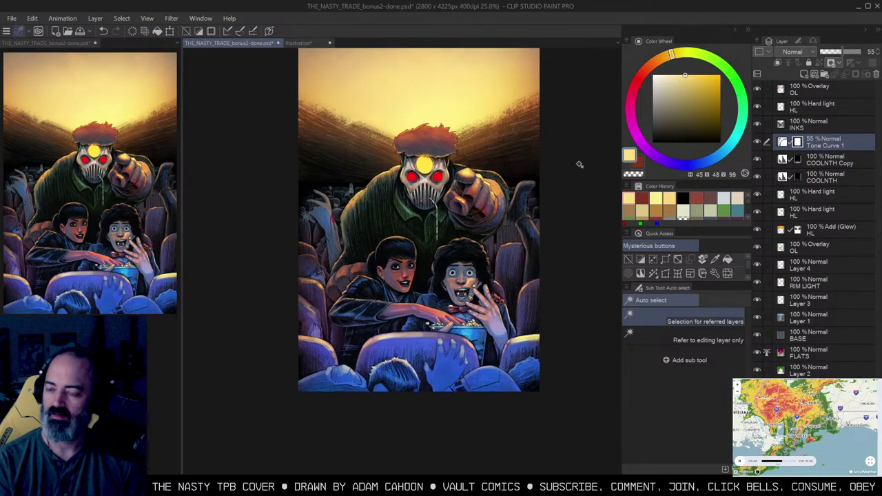
Step: Add an Overlay layer above Tone Curve 1 and tint the selected seats dark red with the Soft airbrush
key("b")
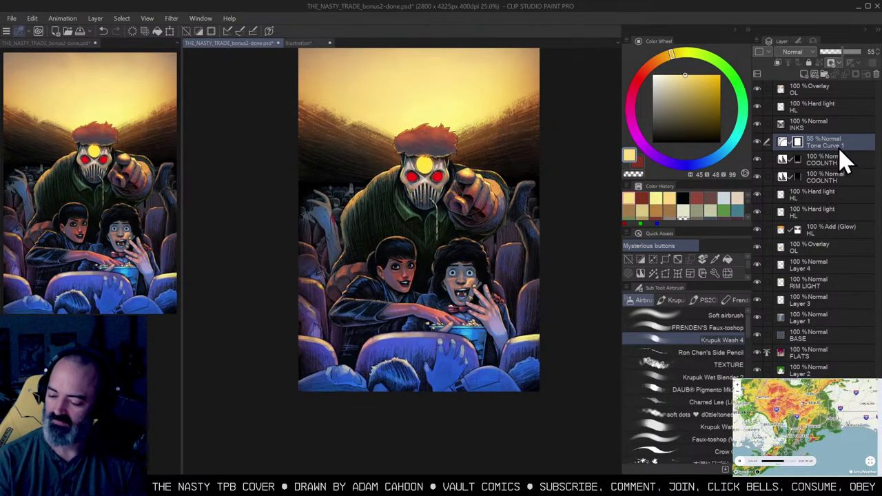
key("ctrl+shift+n")
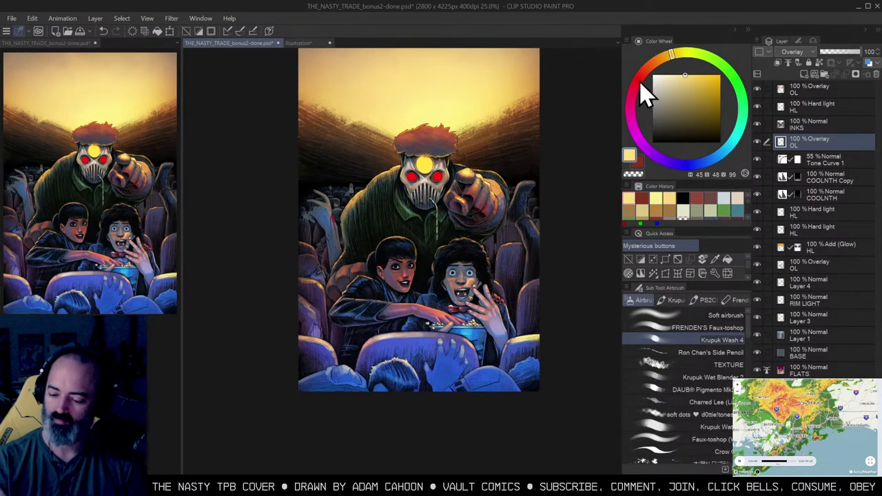
left_click_drag(641, 93, 639, 77)
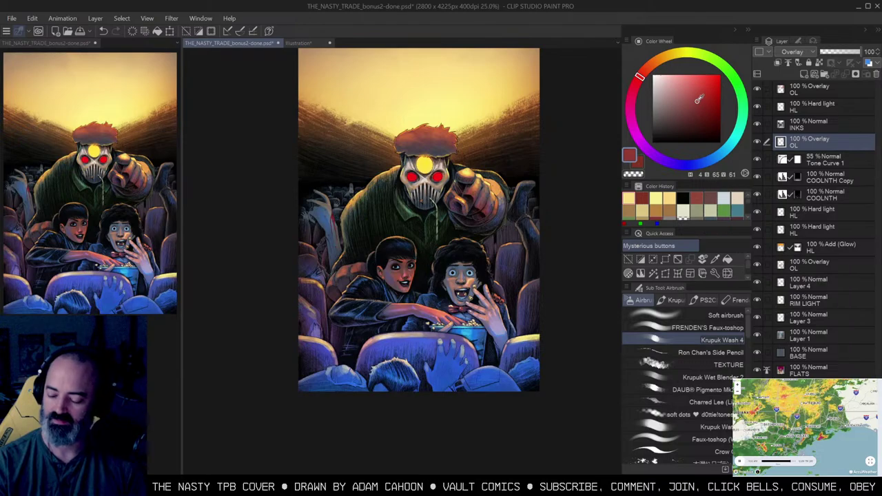
left_click(724, 316)
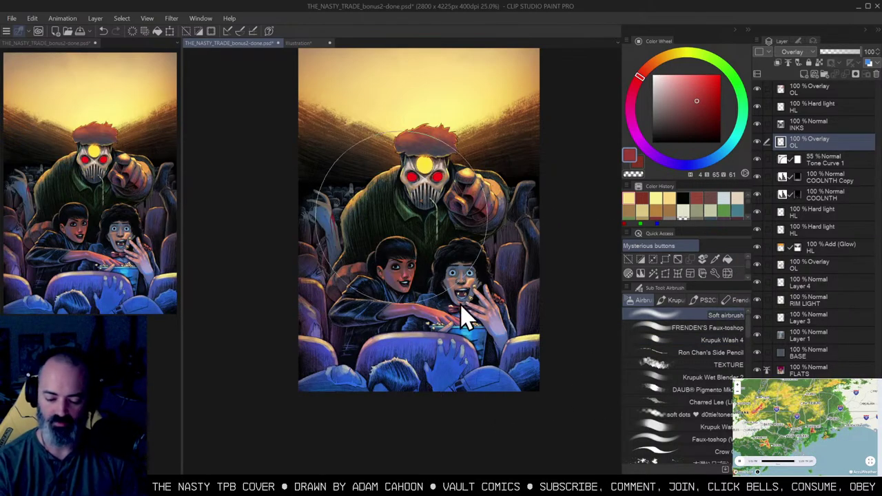
mouse_move(348, 319)
left_mouse_down()
mouse_move(308, 342)
mouse_move(330, 374)
mouse_move(341, 316)
mouse_move(350, 330)
mouse_move(367, 323)
mouse_move(406, 362)
mouse_move(338, 377)
left_mouse_up()
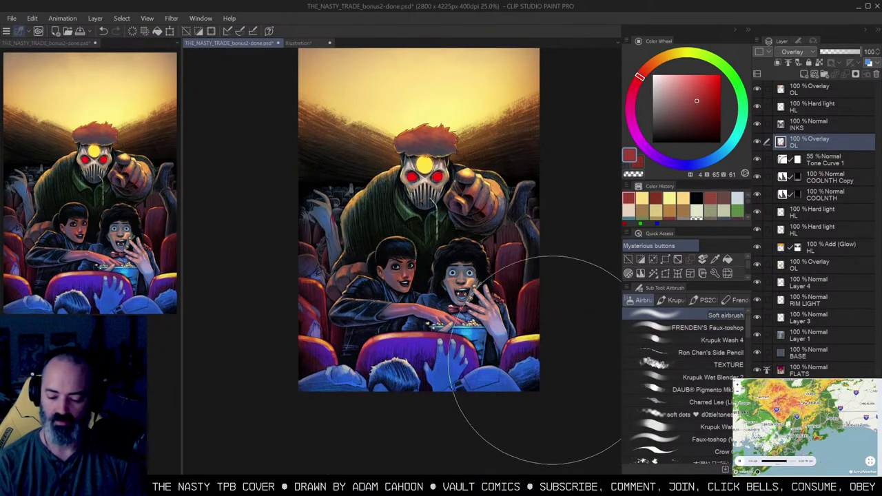
Step: Examine the red-tinted seats up close and as a whole, comparing the cover with the new Overlay layer hidden and shown
key("slash")
left_click(493, 309, "alt")
left_click_drag(534, 289, 512, 266)
scroll(485, 252, "up", 2)
scroll(503, 265, "up", 1)
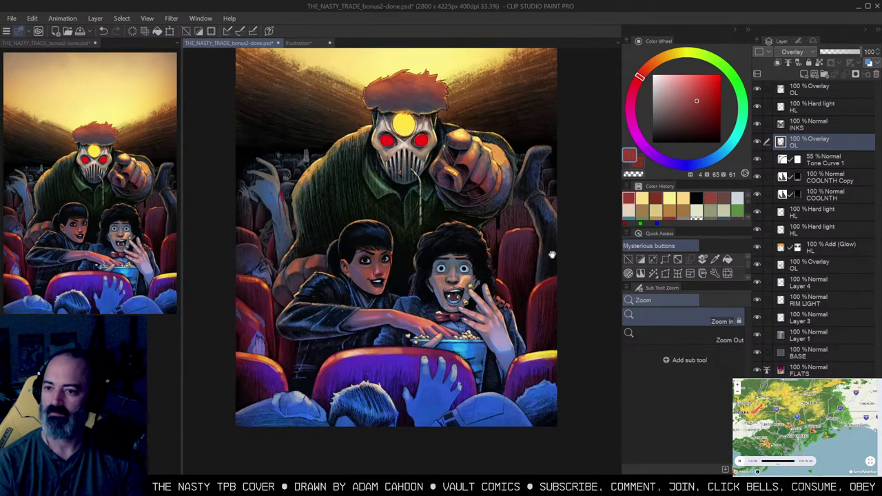
left_click_drag(566, 240, 581, 256)
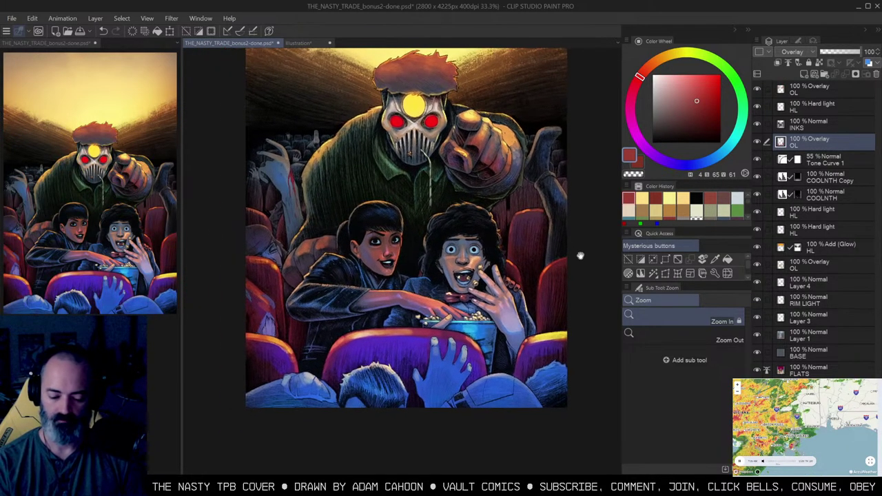
left_click(757, 144)
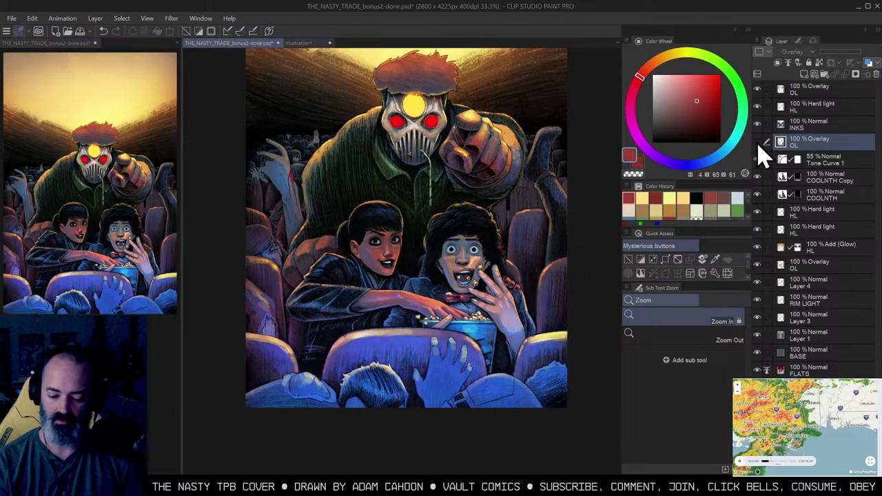
left_click(757, 142)
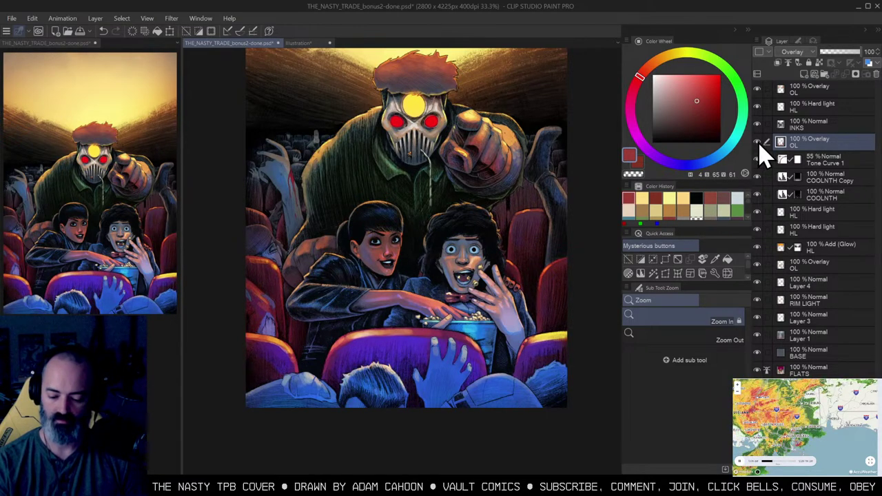
left_click(757, 143)
left_click(758, 142)
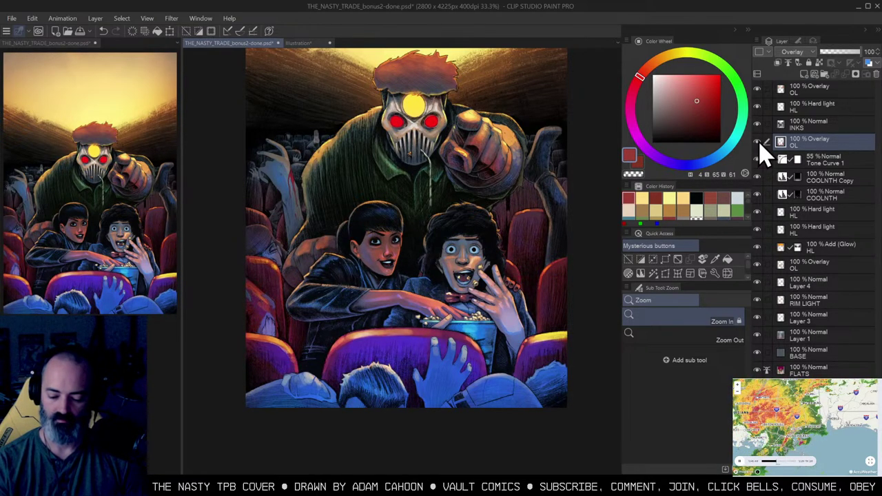
key("ctrl+minus")
key("m")
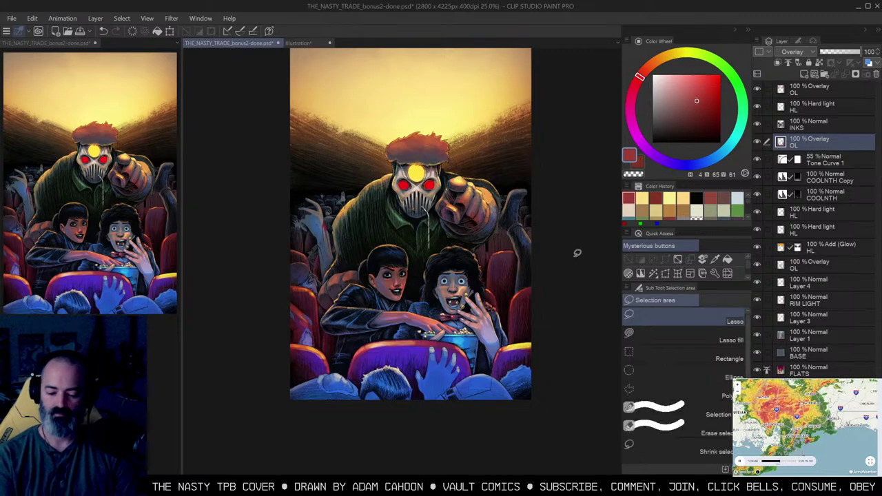
Step: Try a dark red Soft airbrush tint on the pointing figure's green coat
key("w")
left_click(391, 238)
key("b")
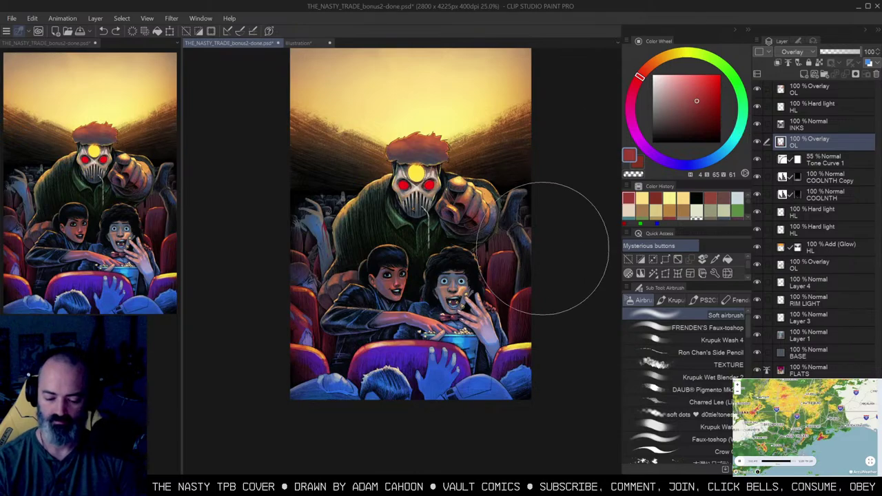
Step: Select the pointing figure's skull mask, try a subtle dark red Soft airbrush tint on it, and clear the selection
key("ctrl+space")
left_click(425, 218)
left_click(425, 218)
left_click(425, 217)
left_click_drag(421, 222, 472, 275)
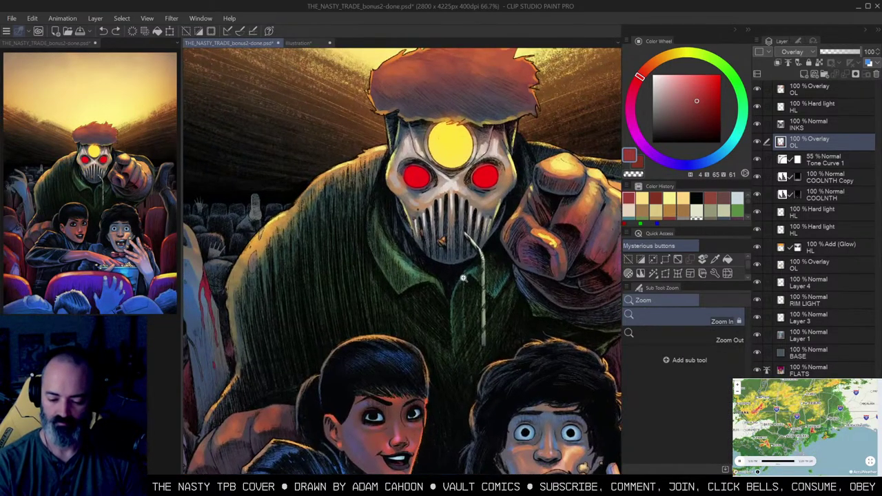
left_click(465, 275)
key("w")
left_click(455, 240)
key("ctrl+d")
left_click(375, 185)
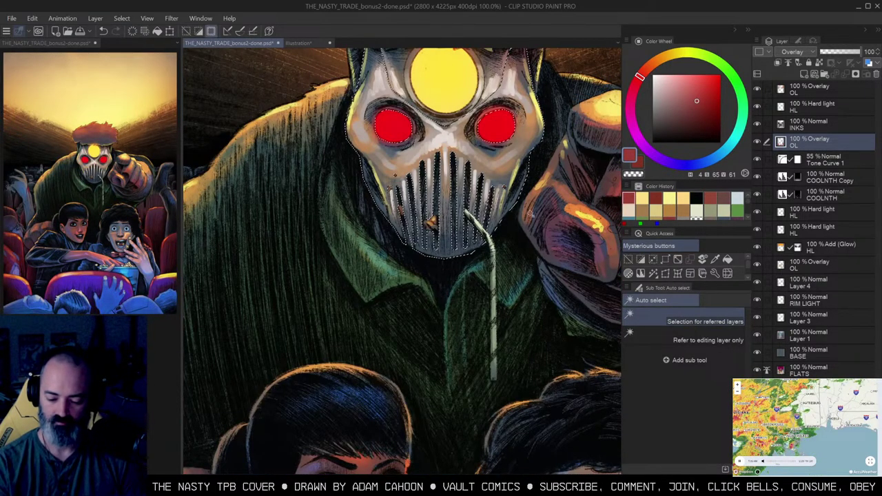
key("ctrl+d")
key("b")
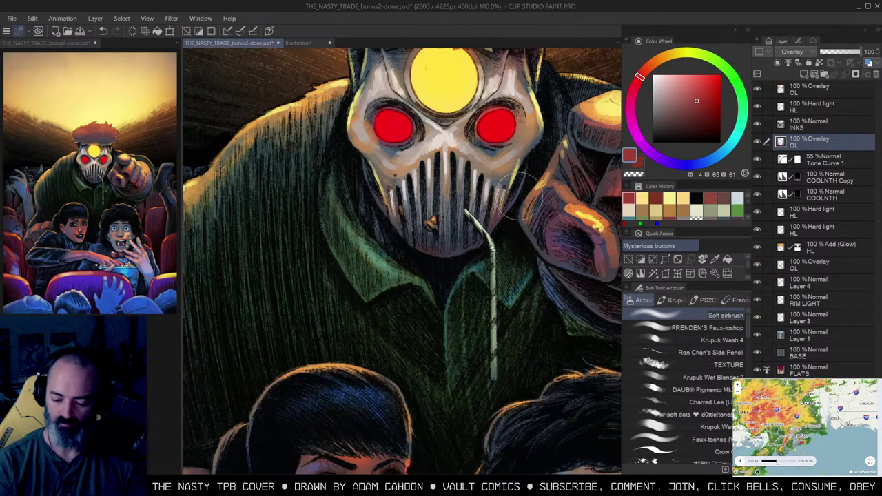
key("ctrl+space")
left_click(472, 248, "alt")
left_click(489, 257, "alt")
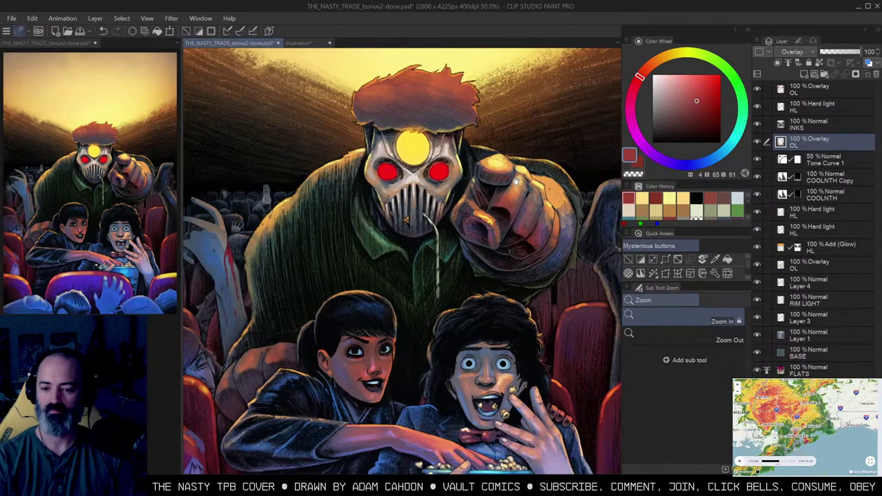
key("ctrl+d")
Step: Check the whole cover and switch to the Illustration document with the figure sketch
key("m")
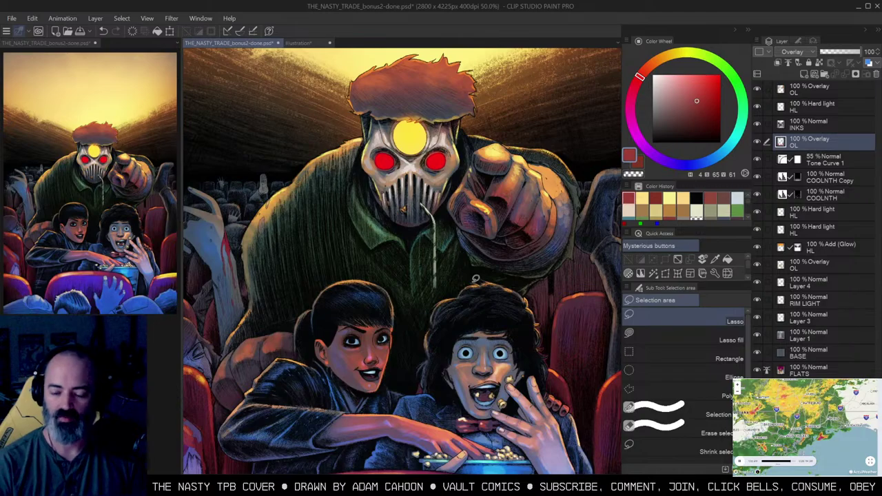
scroll(475, 279, "down", 3)
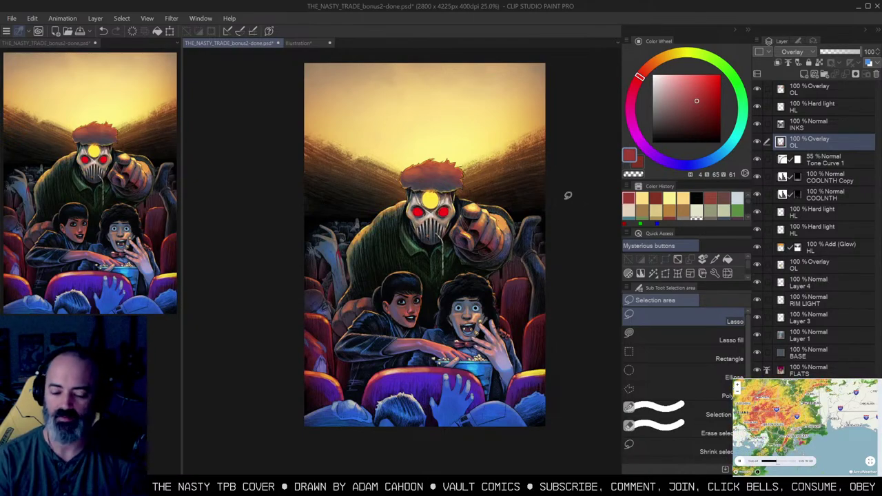
left_click(307, 44)
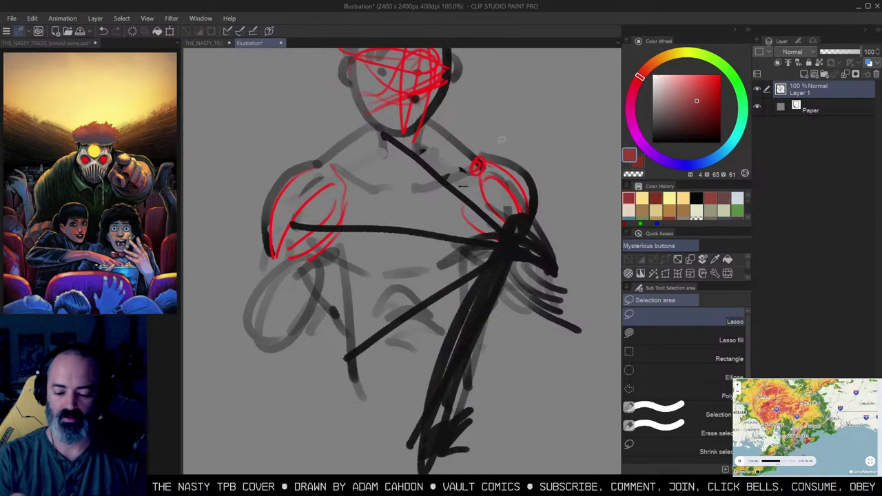
Step: Delete the figure sketch layer in the Illustration document and add a new raster layer for airbrush colour swatches
key("ctrl+minus")
right_click(820, 89)
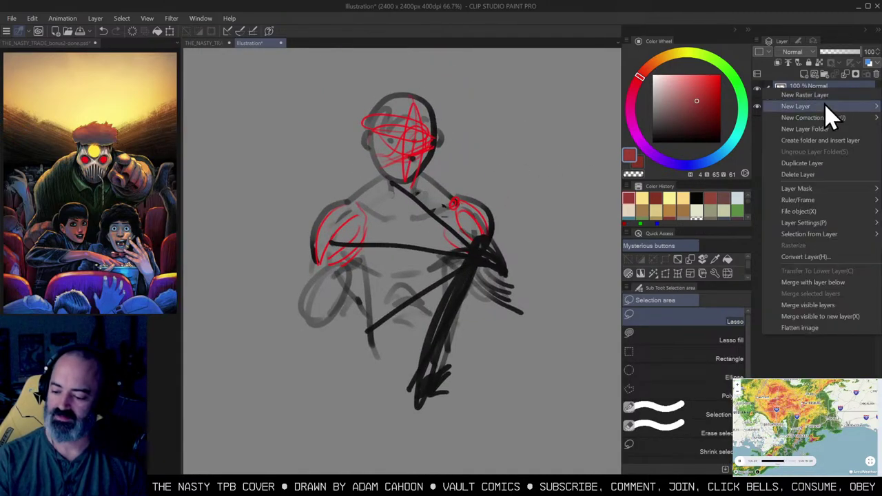
left_click(813, 177)
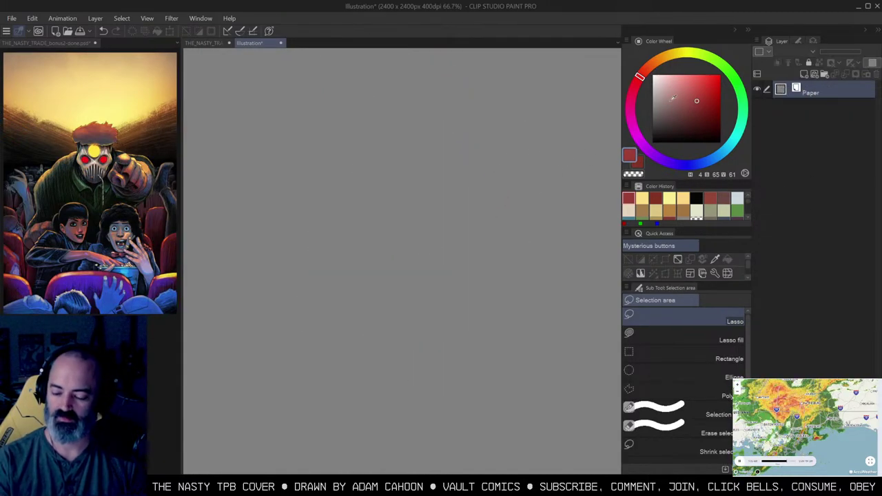
key("b")
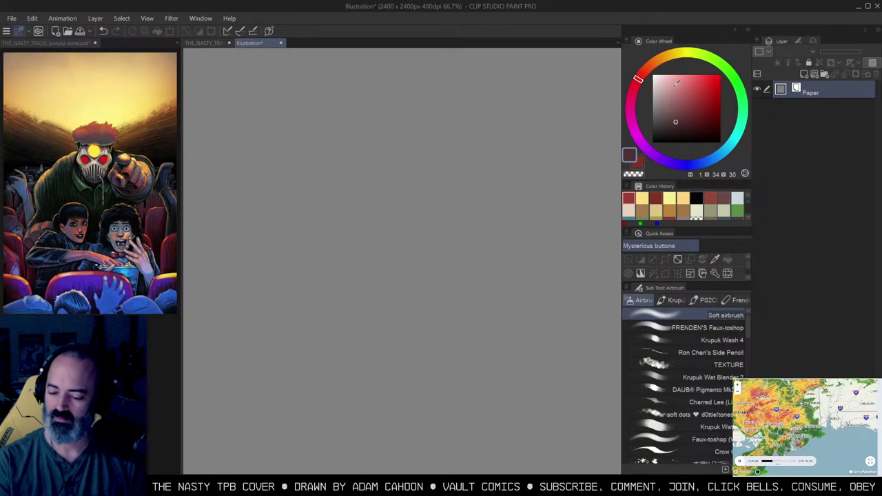
left_click(117, 89)
left_click(198, 131)
left_click(804, 73)
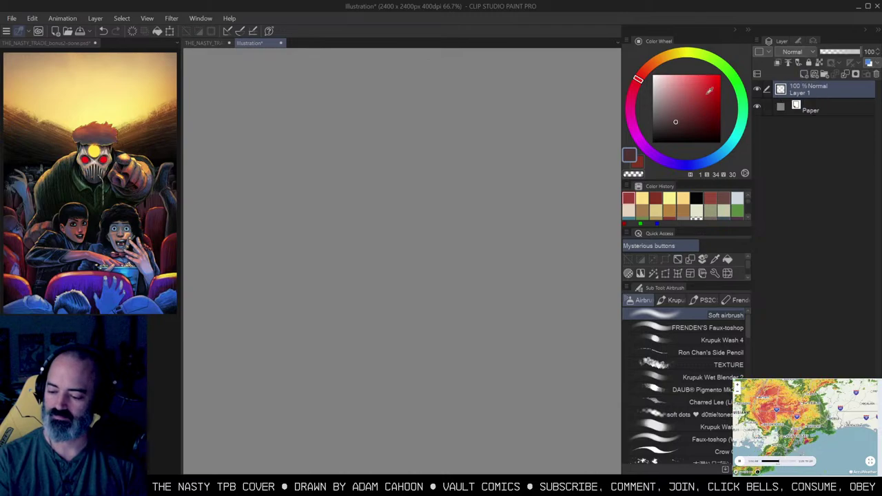
Step: Airbrush a block of the cover's pale sky yellow on the blank canvas and lay its foreground blue across the block's base
mouse_move(420, 133)
left_mouse_down()
mouse_move(397, 122)
mouse_move(362, 130)
mouse_move(394, 130)
mouse_move(379, 124)
mouse_move(368, 138)
mouse_move(406, 121)
mouse_move(378, 127)
mouse_move(440, 129)
mouse_move(369, 132)
mouse_move(448, 130)
mouse_move(406, 143)
mouse_move(375, 248)
mouse_move(377, 296)
mouse_move(393, 159)
mouse_move(408, 227)
mouse_move(468, 299)
mouse_move(478, 267)
mouse_move(432, 176)
mouse_move(412, 163)
mouse_move(374, 297)
mouse_move(460, 143)
left_mouse_up()
key("ctrl+z")
left_click(110, 101, "alt")
left_click(405, 125)
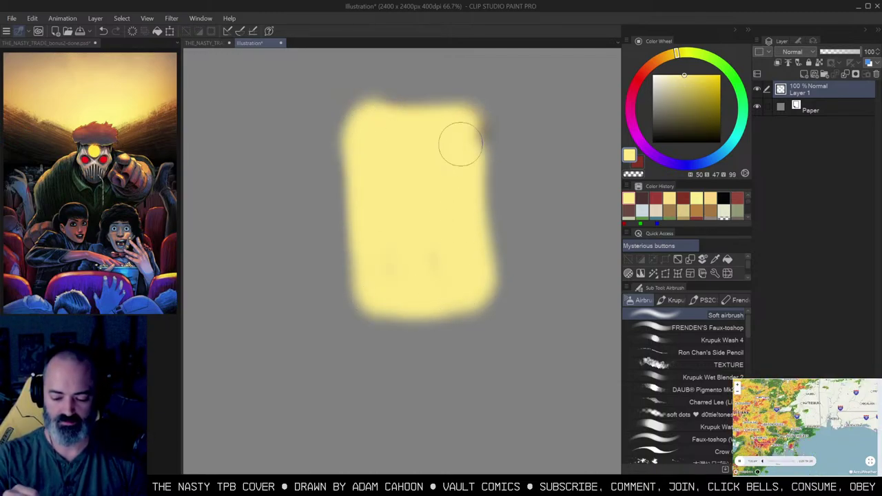
left_click(103, 204)
left_click(92, 281, "alt")
left_click(354, 270)
mouse_move(354, 269)
left_mouse_down()
mouse_move(394, 299)
mouse_move(452, 295)
mouse_move(399, 253)
mouse_move(431, 248)
left_mouse_up()
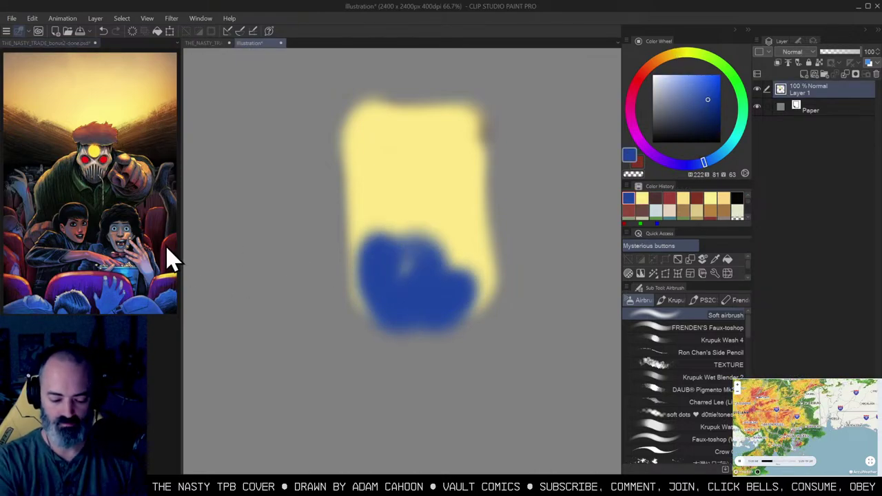
Step: Airbrush the seats' dark plum above the blue base and paint a broad dark green shape for the pointing figure
left_click(148, 257)
left_click(382, 263)
mouse_move(460, 215)
left_mouse_down()
mouse_move(443, 249)
mouse_move(405, 238)
left_mouse_up()
left_click(165, 250)
left_click(166, 245, "alt")
left_click(400, 225)
mouse_move(368, 250)
left_mouse_down()
mouse_move(441, 268)
mouse_move(466, 218)
mouse_move(460, 243)
left_mouse_up()
left_click(128, 189, "alt")
left_click(424, 193)
mouse_move(423, 191)
left_mouse_down()
mouse_move(448, 213)
mouse_move(406, 232)
mouse_move(461, 248)
mouse_move(427, 185)
mouse_move(465, 191)
mouse_move(461, 255)
mouse_move(366, 134)
mouse_move(412, 168)
mouse_move(478, 297)
left_mouse_up()
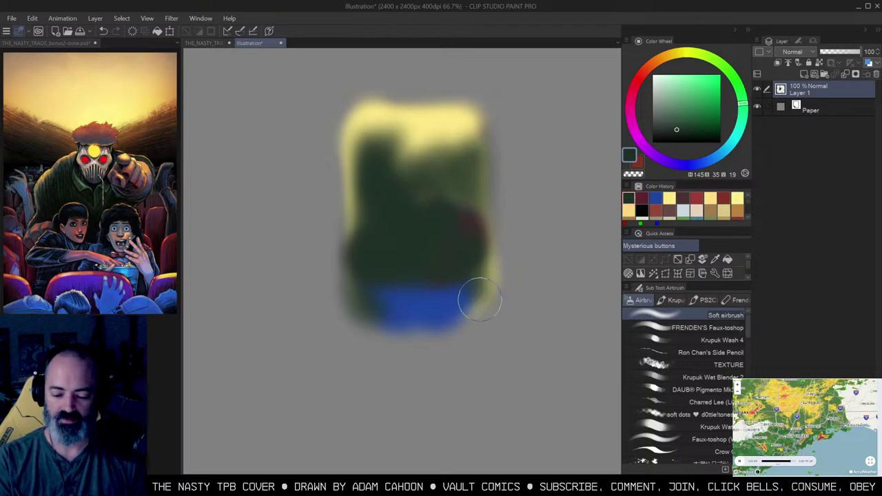
Step: Extend the pale yellow over the green shape's upper part and airbrush a muted reddish-brown patch above the blue base
left_click(422, 127, "alt")
mouse_move(405, 146)
left_mouse_down()
mouse_move(429, 180)
mouse_move(470, 149)
left_mouse_up()
left_click(414, 271, "alt")
left_click(421, 284, "alt")
left_click(142, 250)
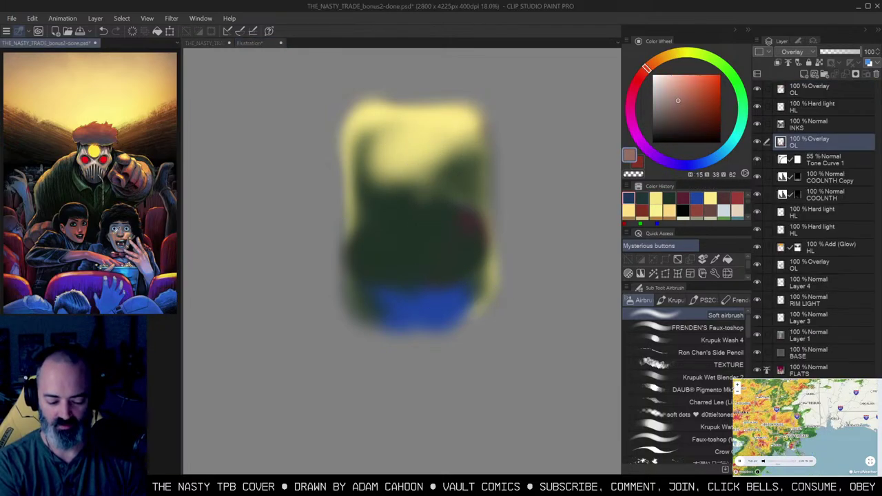
left_click_drag(390, 255, 426, 283)
left_click(468, 230, "alt")
mouse_move(419, 249)
left_mouse_down()
mouse_move(407, 273)
mouse_move(430, 283)
left_mouse_up()
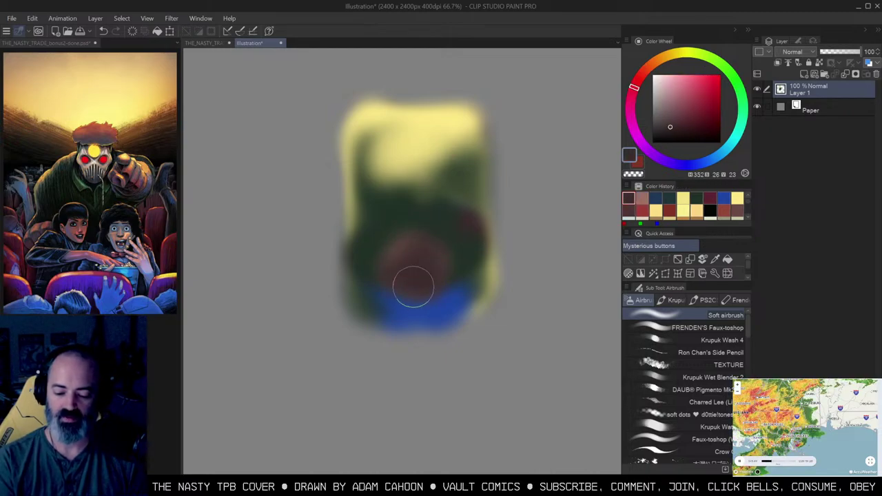
Step: Set the colour to fully saturated red and dab two small glowing eyes side by side on the green shape
left_click(131, 173)
left_click(103, 159)
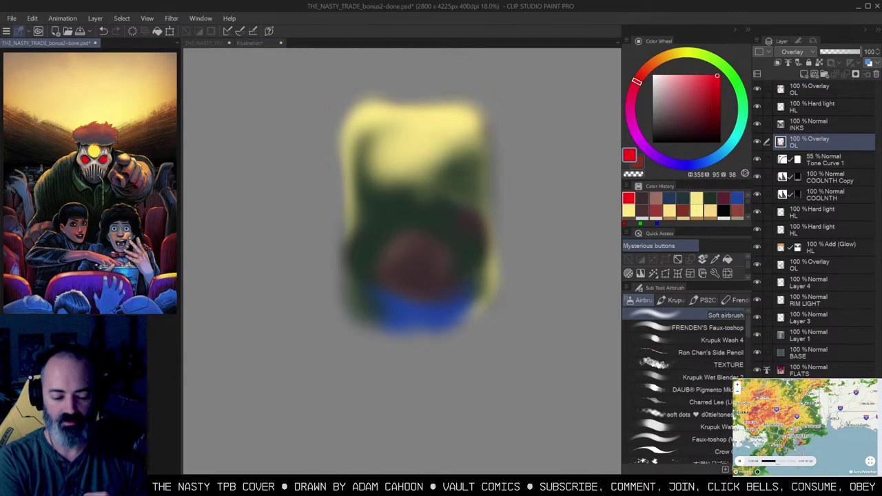
left_click(720, 75)
left_click(460, 178)
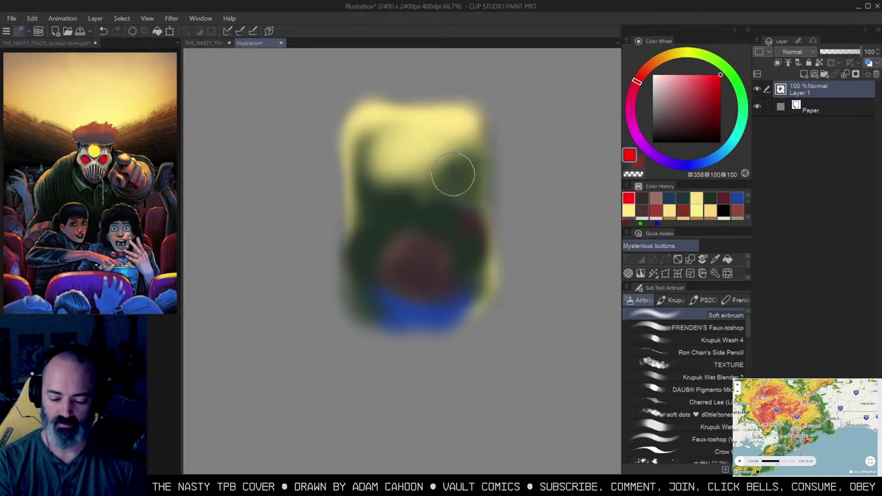
left_click(401, 191)
left_click(421, 191)
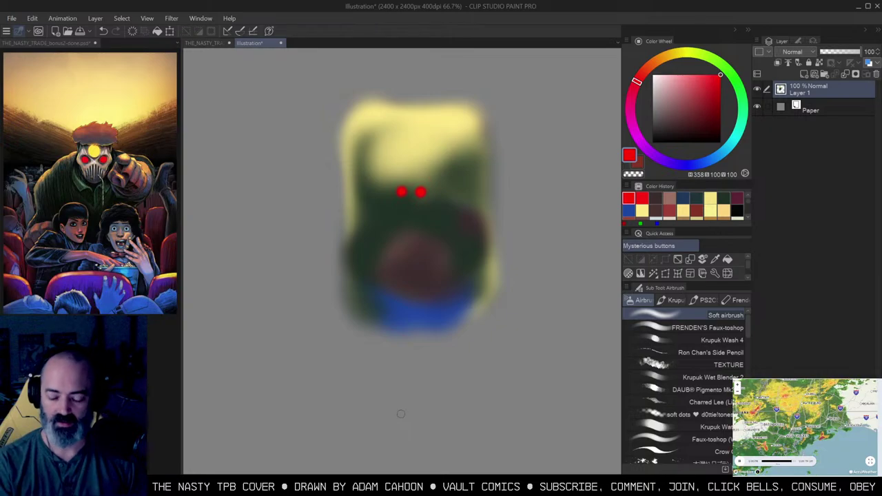
Step: Try red spirals radiating outward from the two eyes across the colour study, and undo them
left_click(403, 191, "alt")
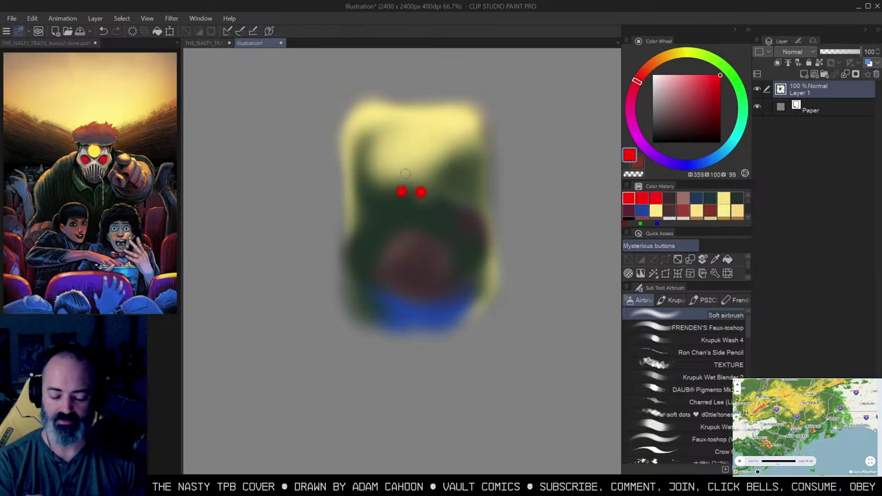
left_click(420, 191, "alt")
mouse_move(421, 180)
left_mouse_down()
mouse_move(430, 187)
mouse_move(386, 150)
mouse_move(481, 207)
mouse_move(479, 282)
left_mouse_up()
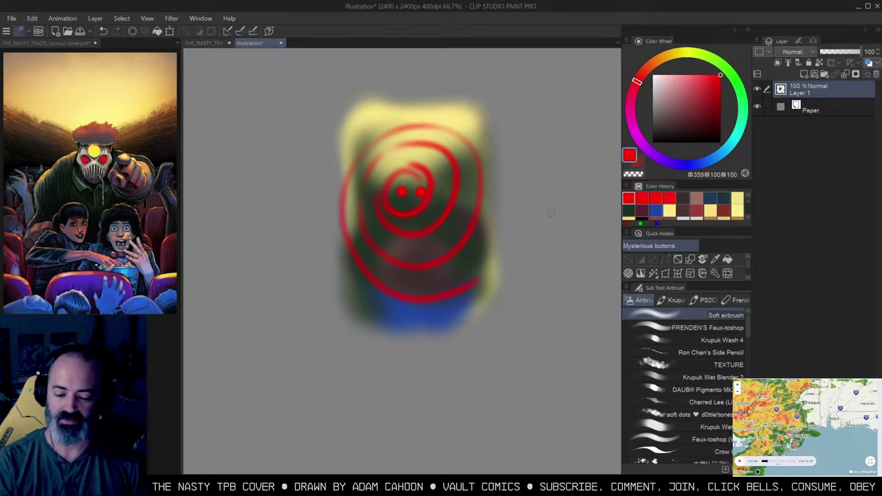
key("ctrl+z")
key("ctrl+z")
key("ctrl+z")
key("ctrl+y")
key("ctrl+y")
mouse_move(413, 187)
left_mouse_down()
mouse_move(427, 181)
mouse_move(381, 172)
mouse_move(345, 241)
mouse_move(462, 309)
left_mouse_up()
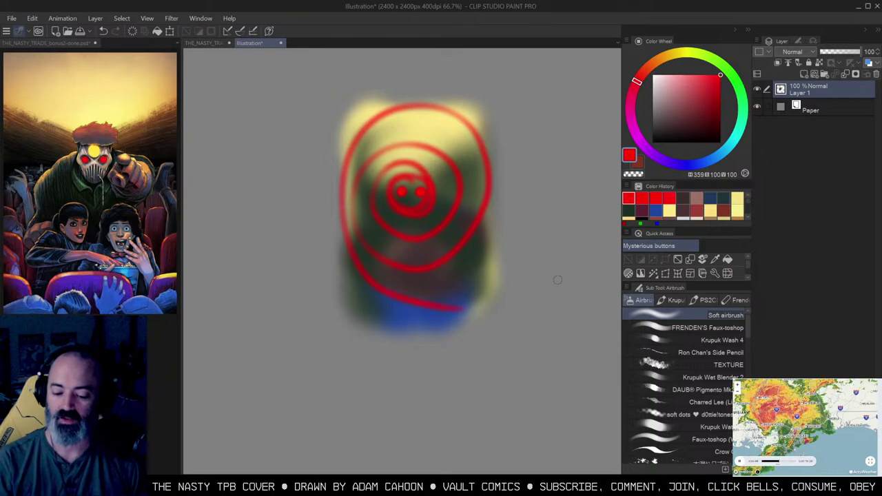
key("ctrl+z")
key("ctrl+z")
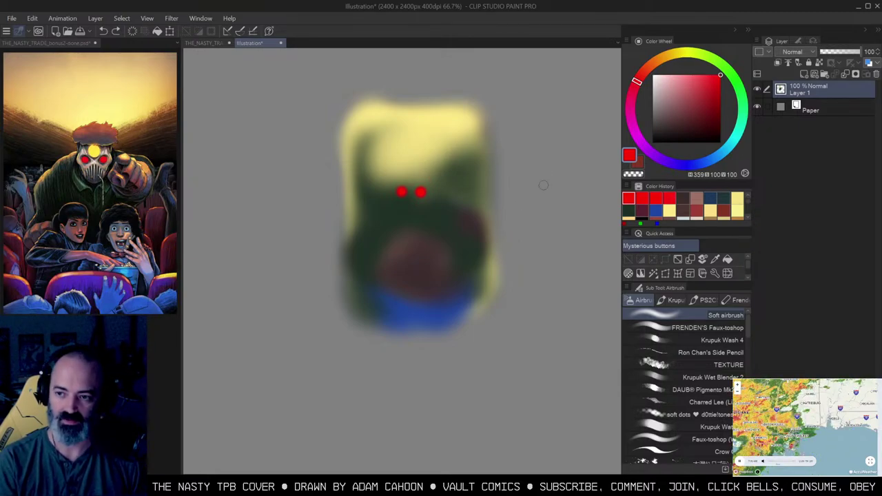
Step: Try large bright red airbrush patches around the brown area using the sampled eye colour, and undo them
left_click(401, 189, "alt")
key("bracketright")
key("bracketright")
key("bracketright")
key("bracketright")
key("bracketright")
key("bracketright")
mouse_move(363, 232)
left_mouse_down()
mouse_move(374, 298)
mouse_move(359, 273)
mouse_move(403, 303)
mouse_move(435, 291)
mouse_move(449, 269)
mouse_move(459, 276)
mouse_move(477, 239)
mouse_move(478, 294)
left_mouse_up()
left_click(402, 193, "alt")
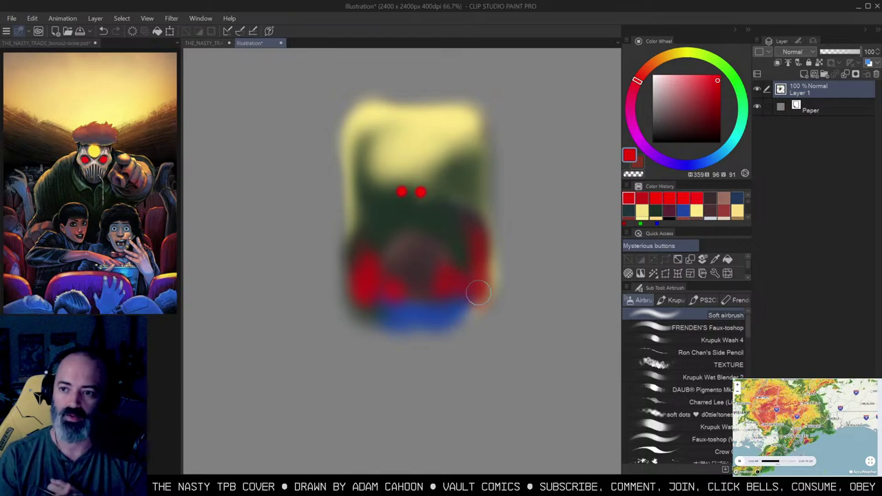
key("ctrl+z")
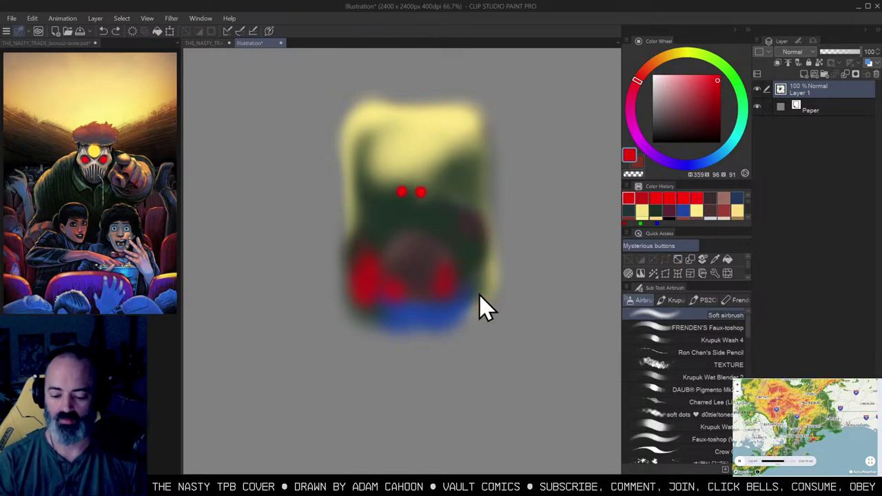
key("ctrl+z")
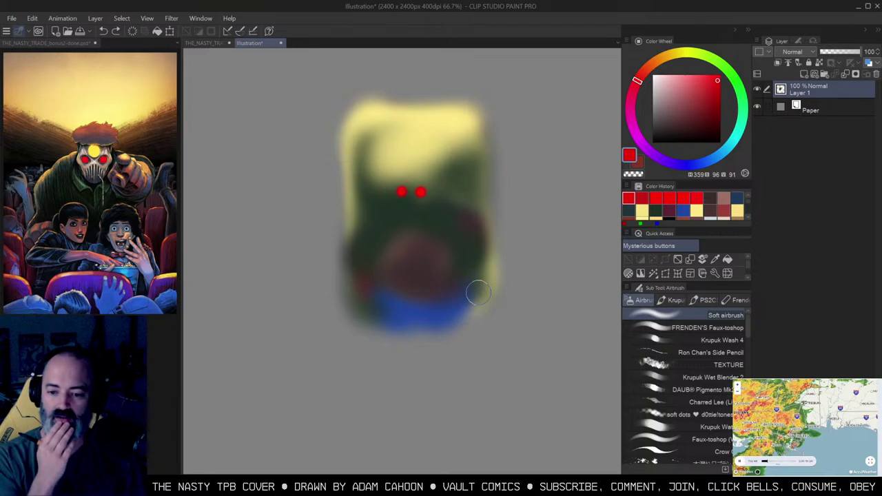
Step: Switch back to the cover document and compare it with the seat-tinting Overlay layer hidden and shown
key("m")
left_click(123, 190)
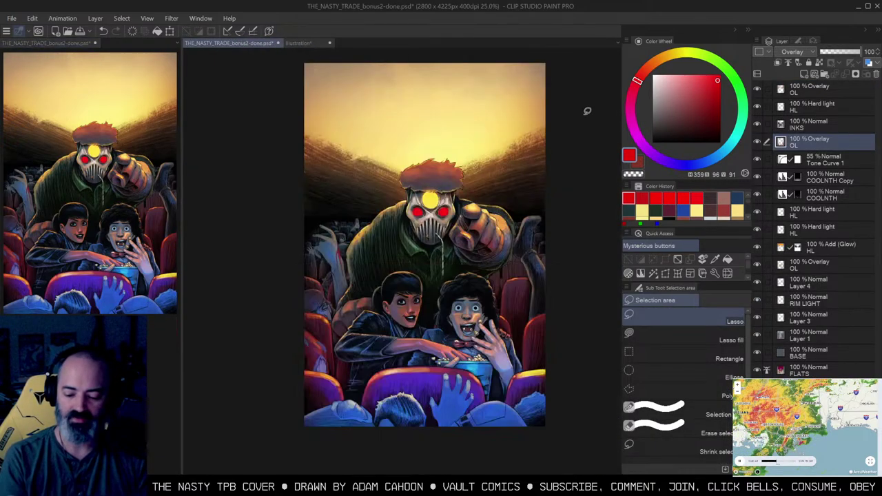
left_click_drag(539, 237, 537, 257)
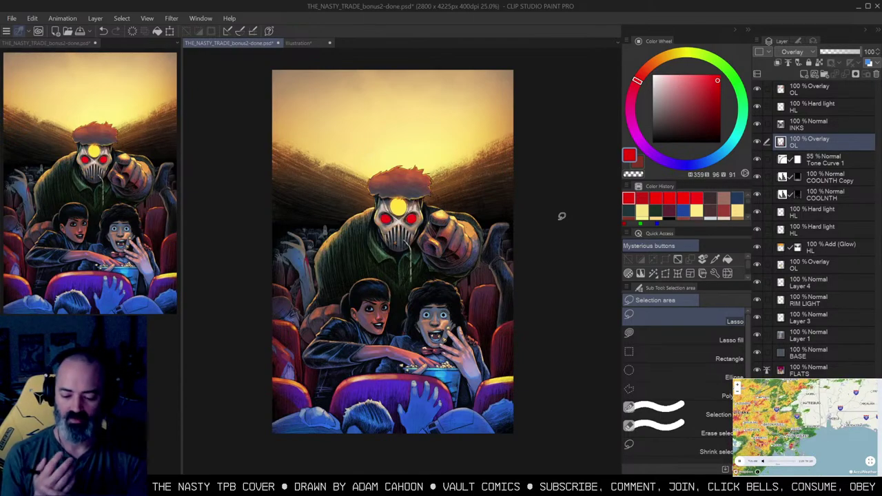
left_click(757, 142)
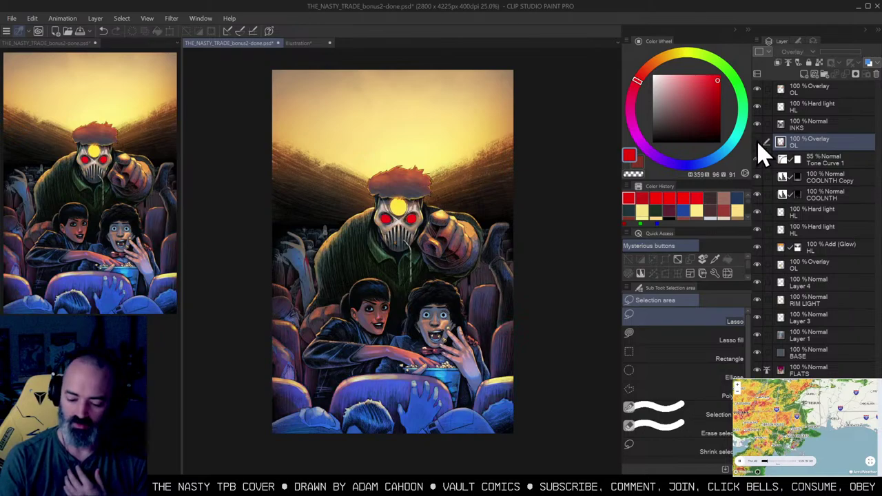
left_click(758, 142)
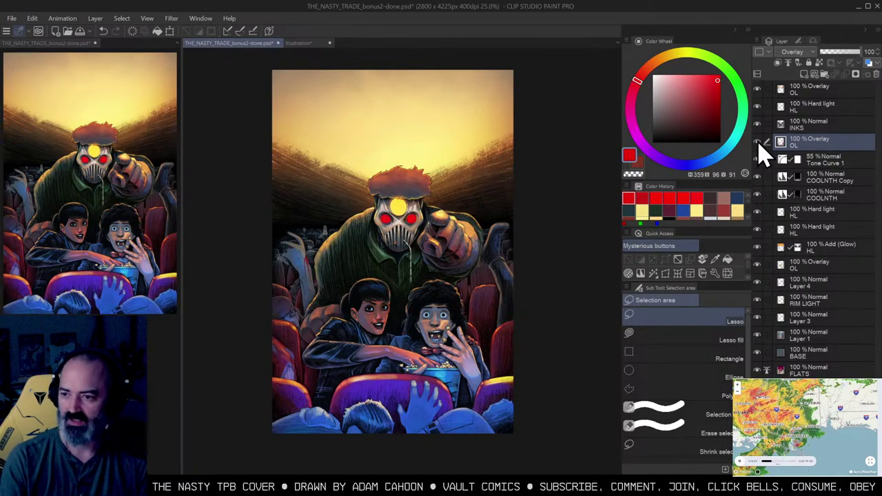
left_click(757, 142)
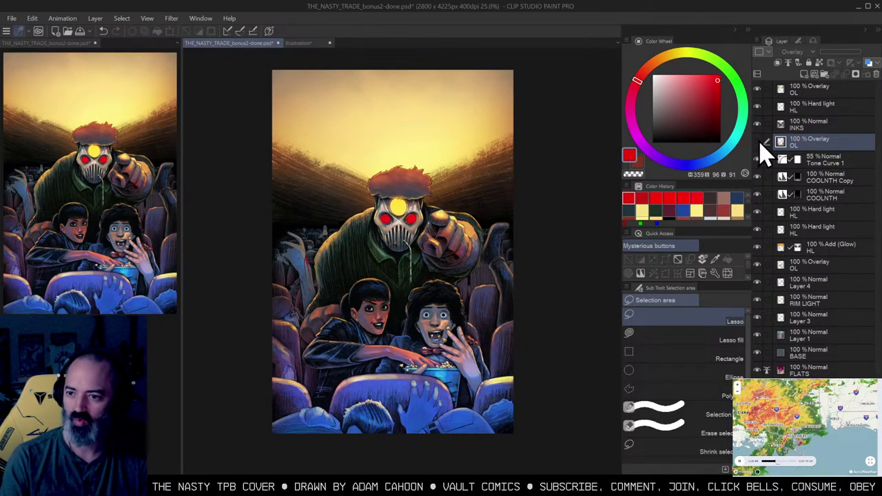
left_click(759, 143)
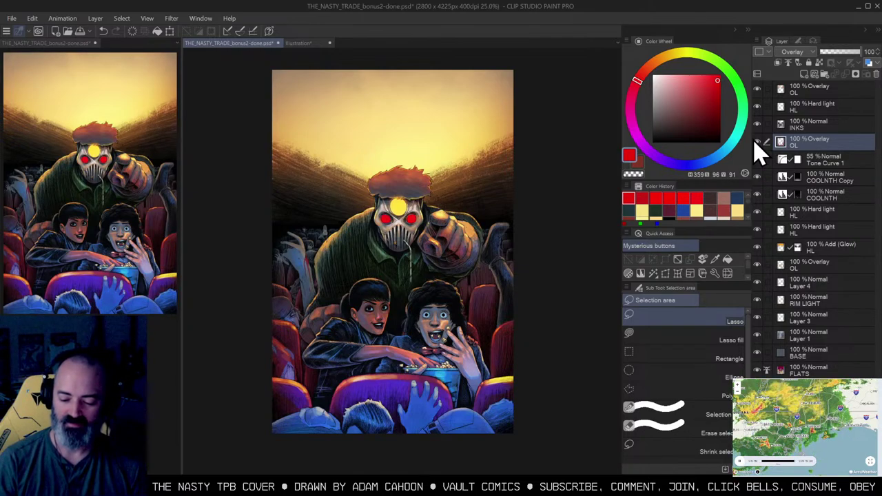
Step: Try pale yellow Ron Chan's Side Pencil strokes on the dim background beside the raised hand, and undo them
key("ctrl+space")
left_click(324, 233)
left_click(324, 233)
left_click(325, 233)
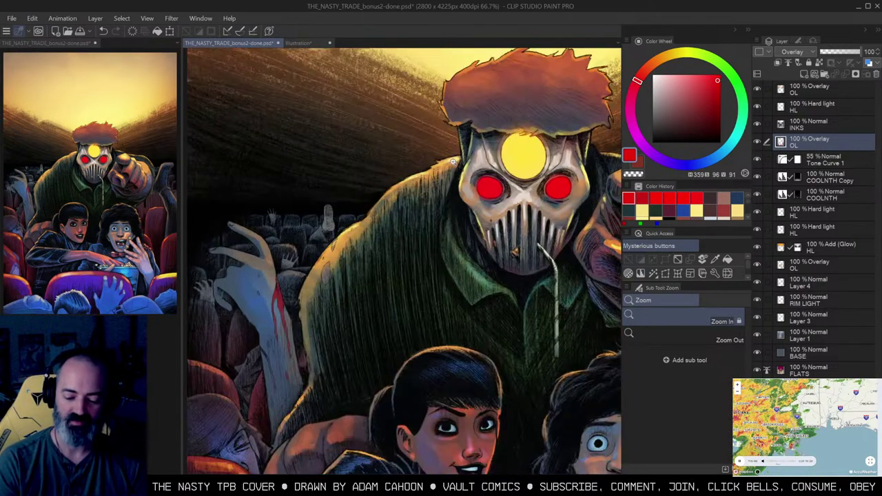
left_click_drag(456, 163, 461, 240)
key("b")
left_click(441, 114, "alt")
left_click(739, 351)
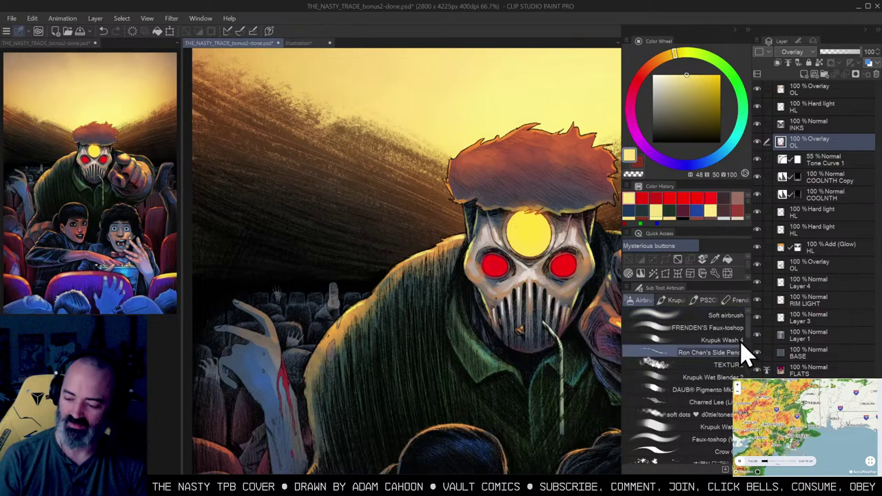
mouse_move(295, 306)
left_mouse_down()
mouse_move(318, 304)
mouse_move(336, 284)
mouse_move(339, 301)
left_mouse_up()
left_click_drag(335, 291, 335, 306)
key("ctrl+z")
key("ctrl+z")
key("ctrl+z")
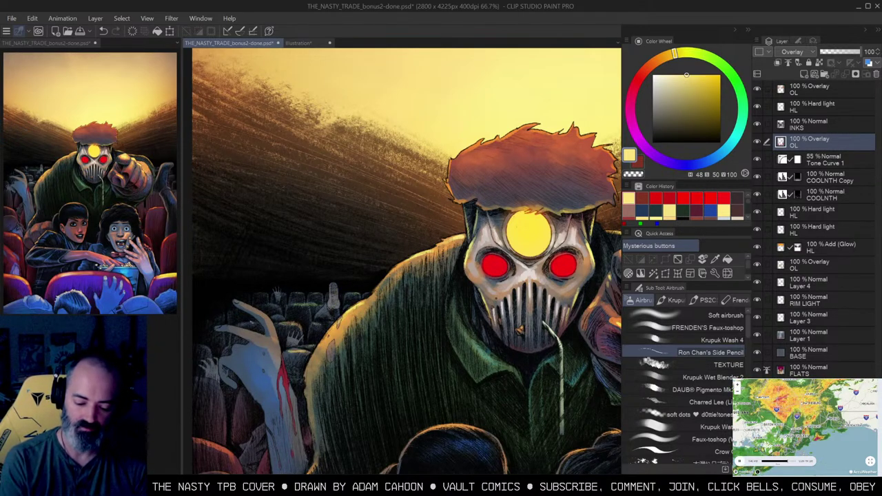
Step: Examine the pointing hand, the raised arm behind it and the neighbouring seats up close, and check the whole cover
key("ctrl+minus")
left_click_drag(554, 287, 437, 206)
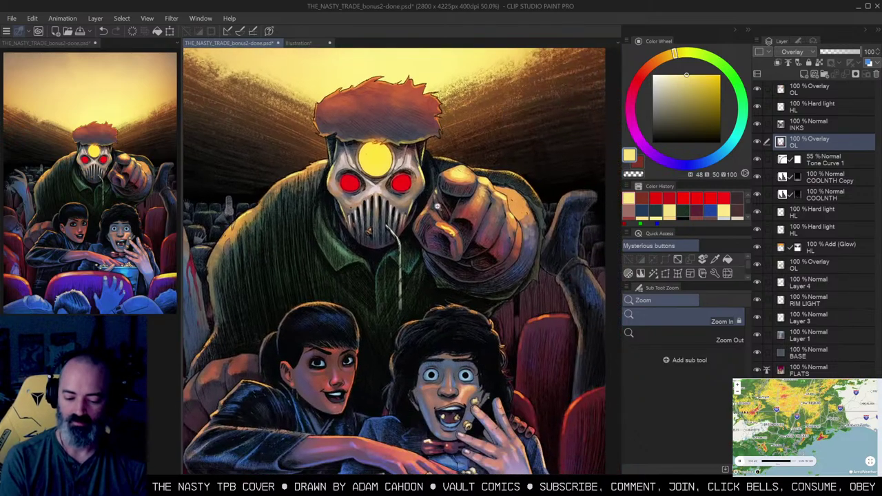
key("ctrl+minus")
left_click_drag(457, 248, 354, 251)
key("ctrl+plus")
left_click(423, 250)
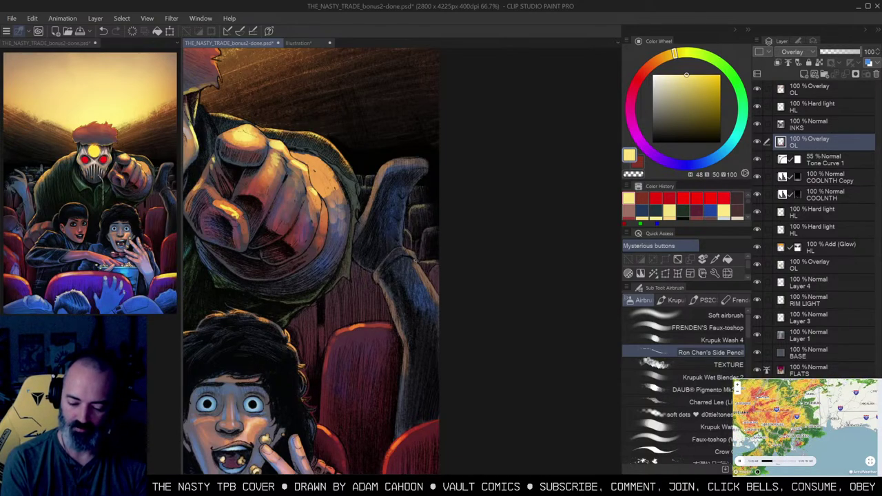
left_click_drag(334, 336, 322, 410)
left_click(390, 178, "alt")
left_click_drag(380, 195, 544, 215)
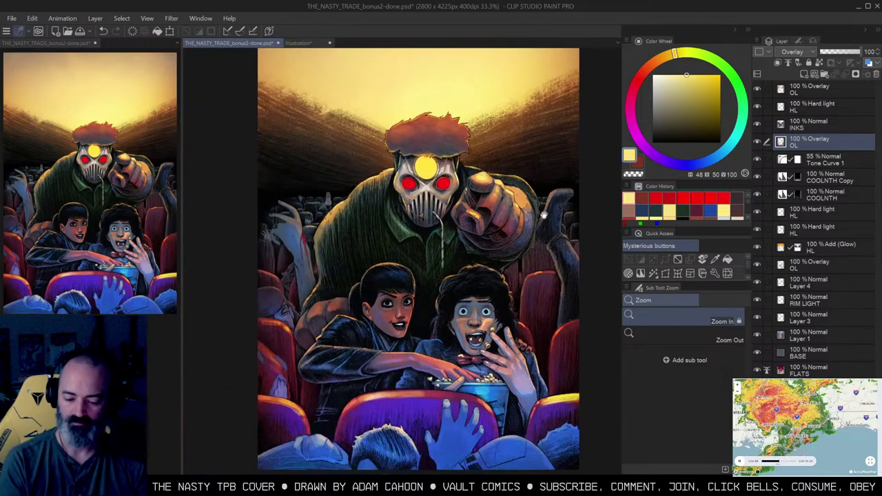
key("ctrl+minus")
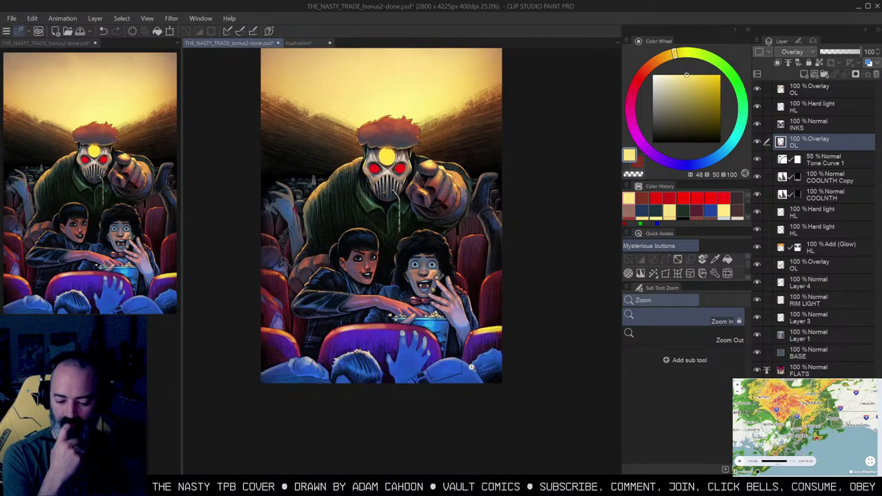
Step: Set the cover's colour profile preview to CMYK: U.S. Sheetfed Coated v2 with Relative Colorimetric intent
key("ctrl+y")
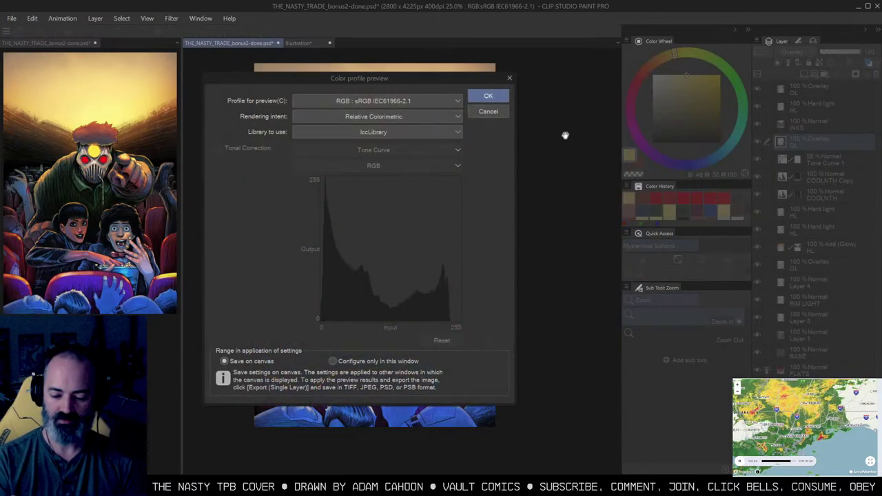
left_click(446, 103)
left_click(384, 280)
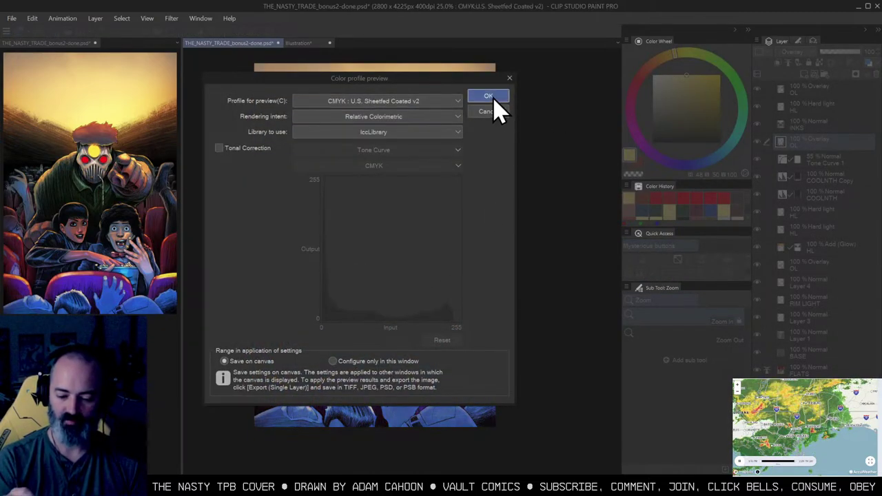
left_click(489, 97)
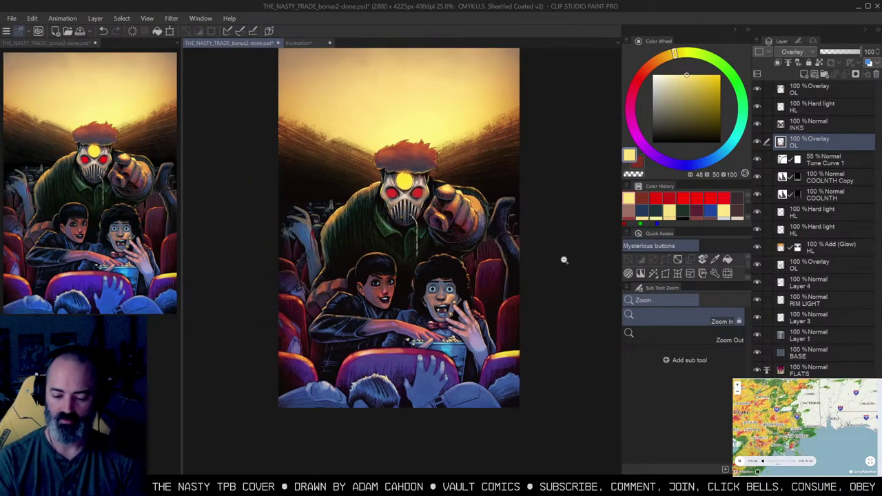
Step: Compare the whole cover with the CMYK colour profile preview switched off and on
key("ctrl+y")
key("ctrl+y")
key("ctrl+y")
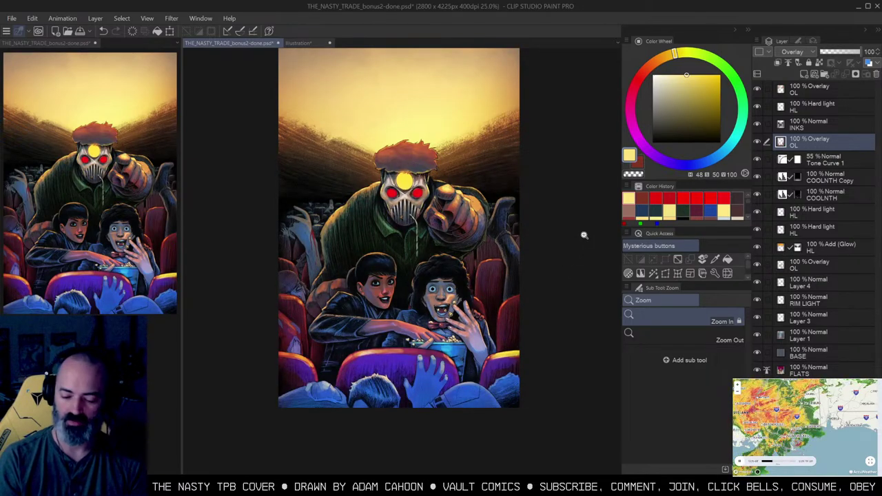
Step: Fine-tune the RGB curve of the Tone Curve 1 correction layer slightly and recheck the cover against its CMYK preview
left_click(783, 164)
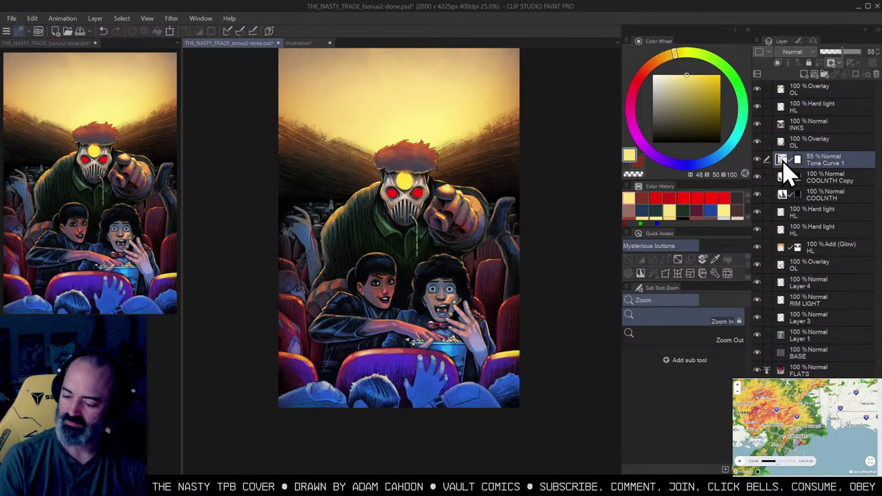
double_click(784, 162)
mouse_move(583, 217)
left_mouse_down()
mouse_move(579, 223)
mouse_move(578, 214)
left_mouse_up()
left_click_drag(604, 175, 605, 176)
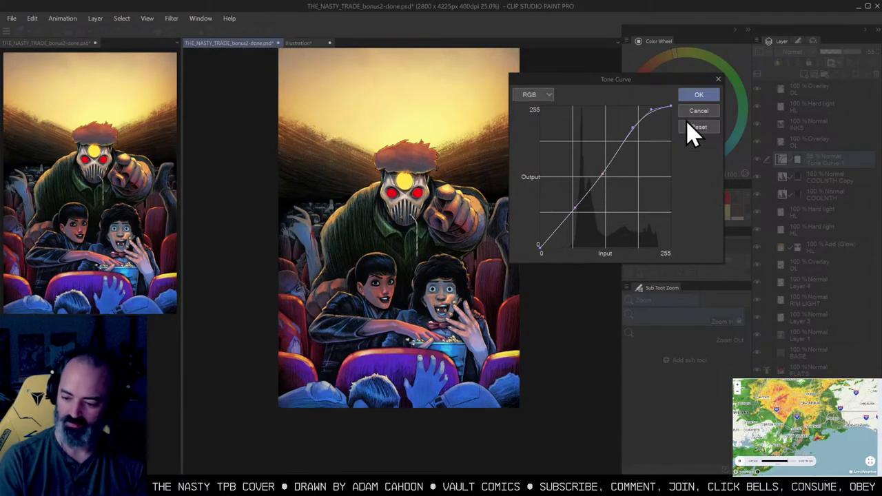
left_click(699, 94)
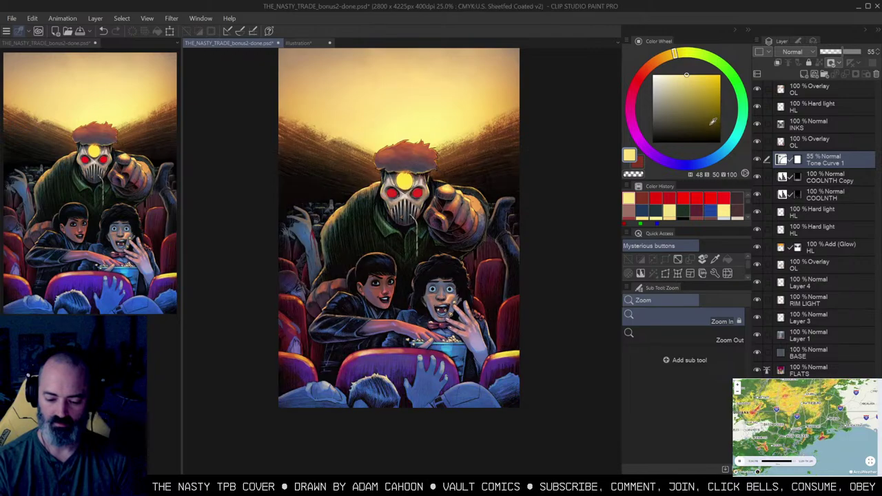
key("ctrl+y")
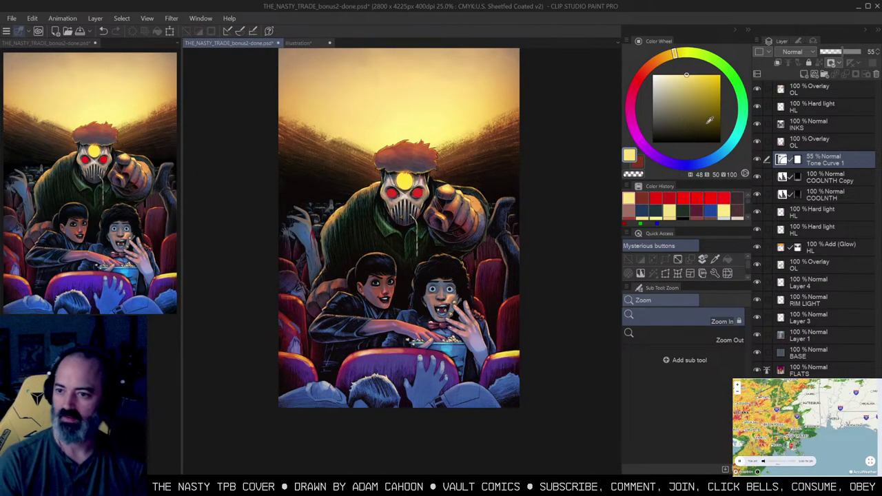
Step: Close both views of the cover document, saving the changes to THE_NASTY_TRADE_bonus2-done.psd
left_click(277, 44)
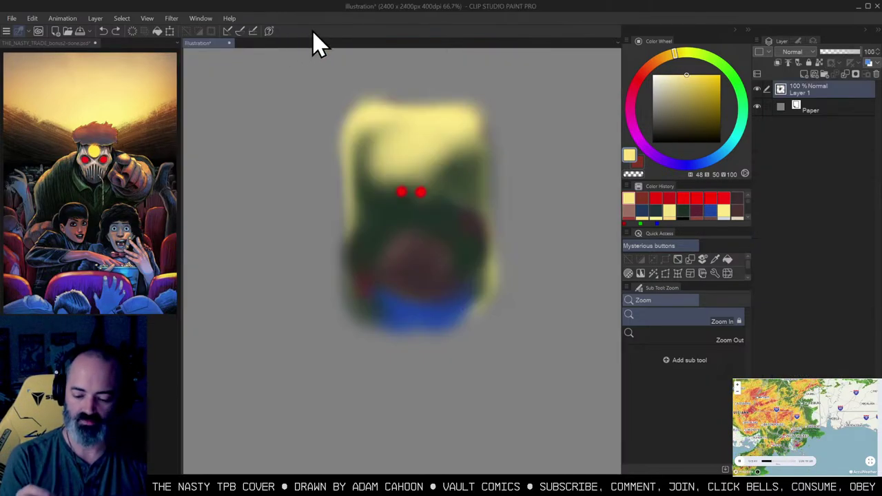
left_click(95, 42)
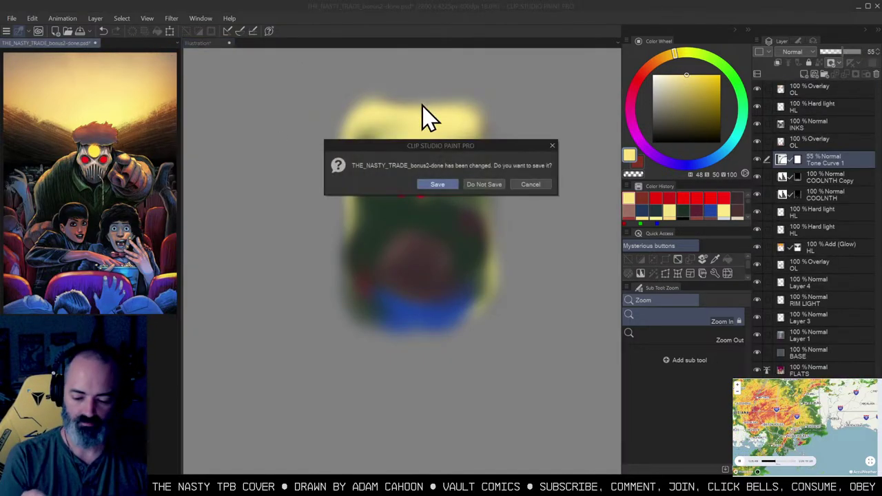
left_click(436, 184)
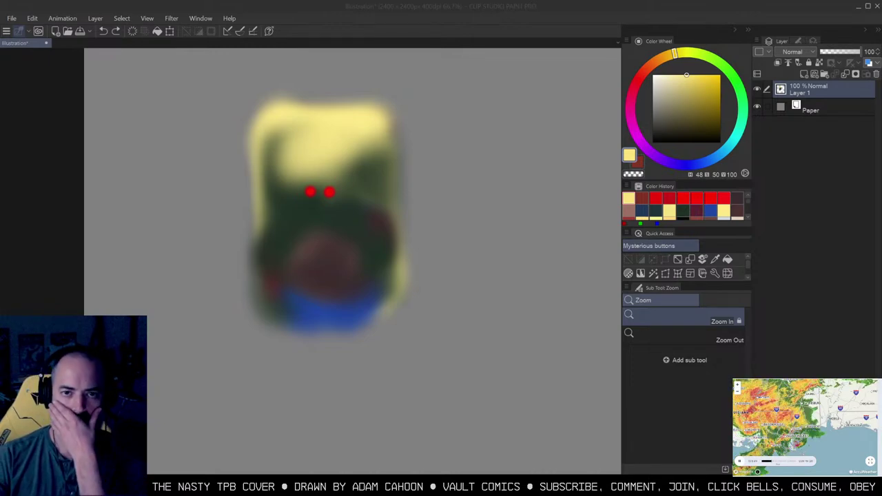
Step: Switch to Photoshop, where THE_NASTY_TRADE_bonus2-done.psd is open, and maximise its window on this screen
left_click_drag(881, 134, 386, 0)
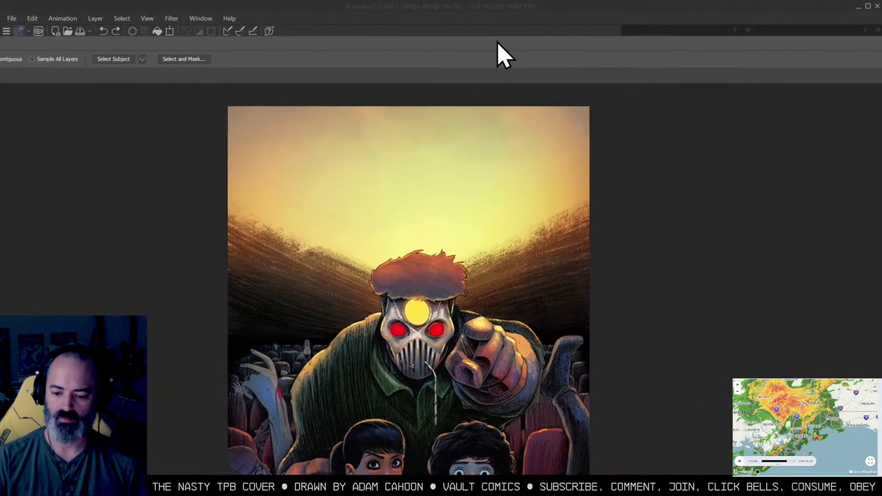
left_click_drag(497, 43, 184, 48)
left_click_drag(866, 52, 651, 48)
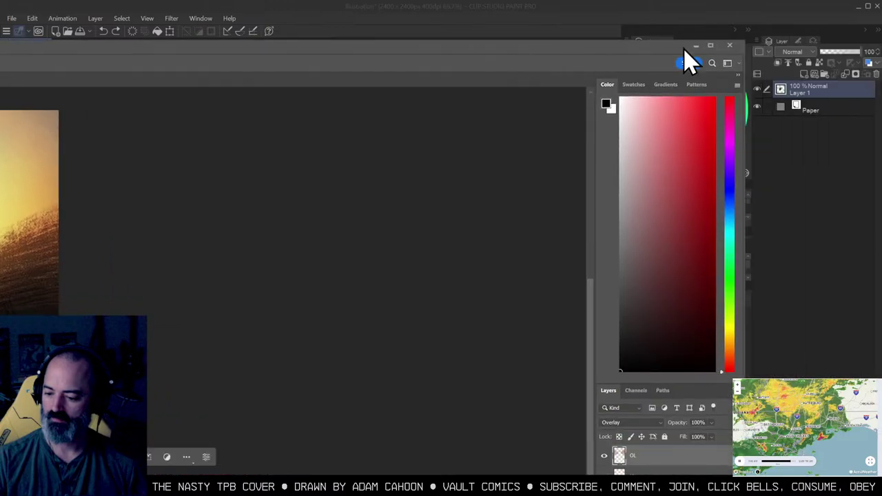
left_click(710, 45)
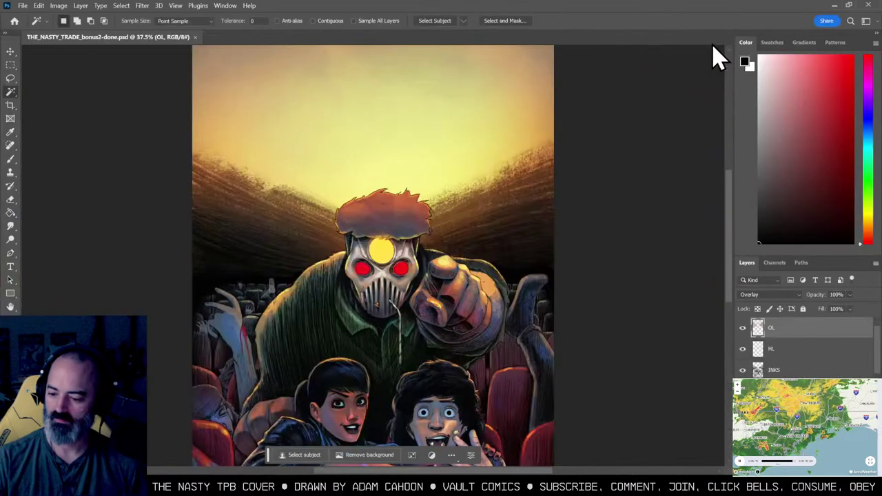
Step: Clear any selection and compare the whole cover with Photoshop's CMYK proof colours switched on and off
left_click(486, 132)
key("ctrl+d")
key("l")
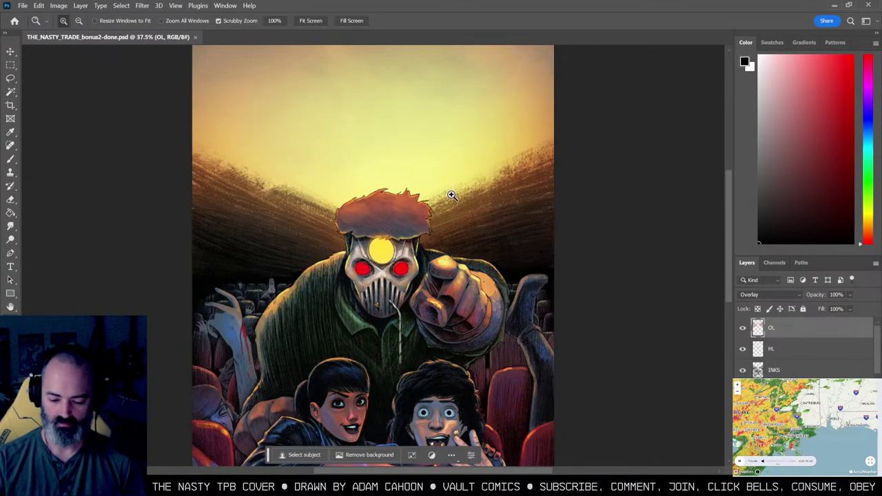
left_click(452, 195, "alt")
left_click_drag(464, 199, 470, 114)
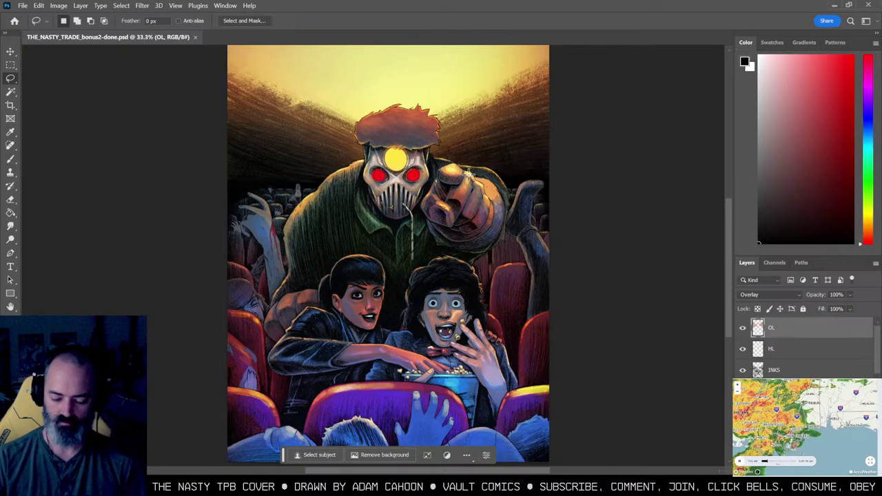
key("ctrl+y")
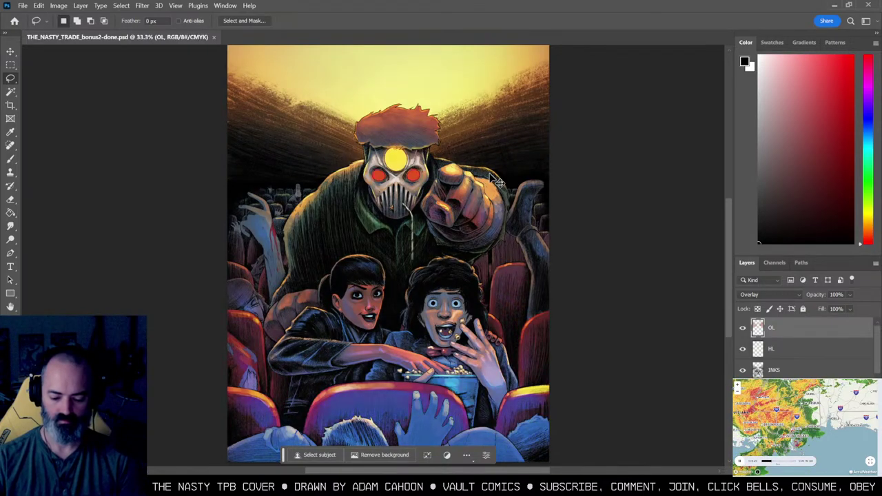
key("ctrl+y")
key("ctrl+y")
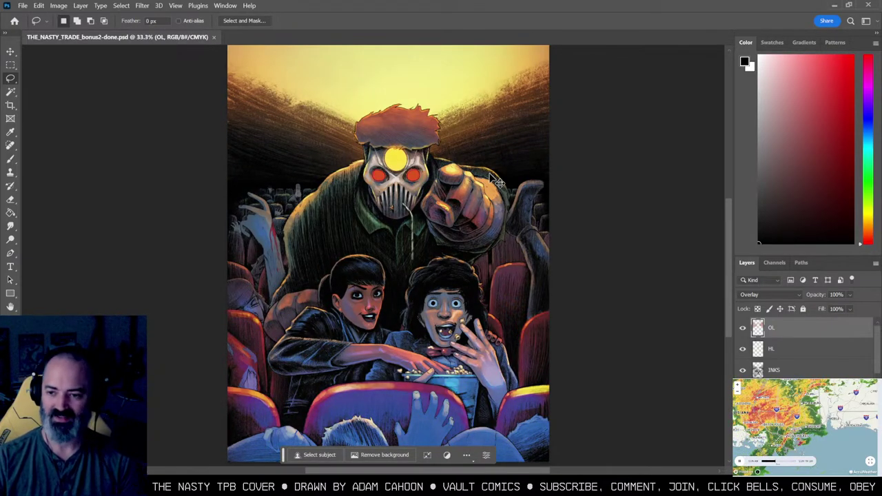
key("ctrl+y")
key("ctrl+y")
key("ctrl+y")
key("ctrl+y")
key("ctrl+y")
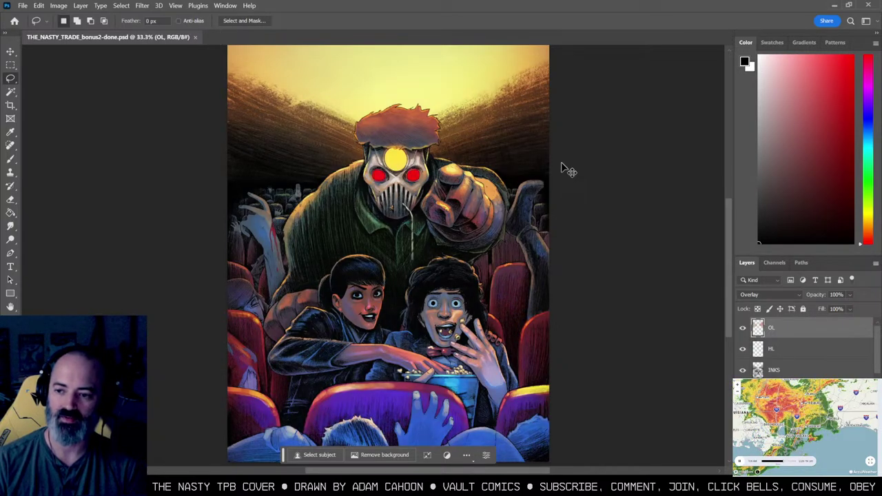
key("ctrl+y")
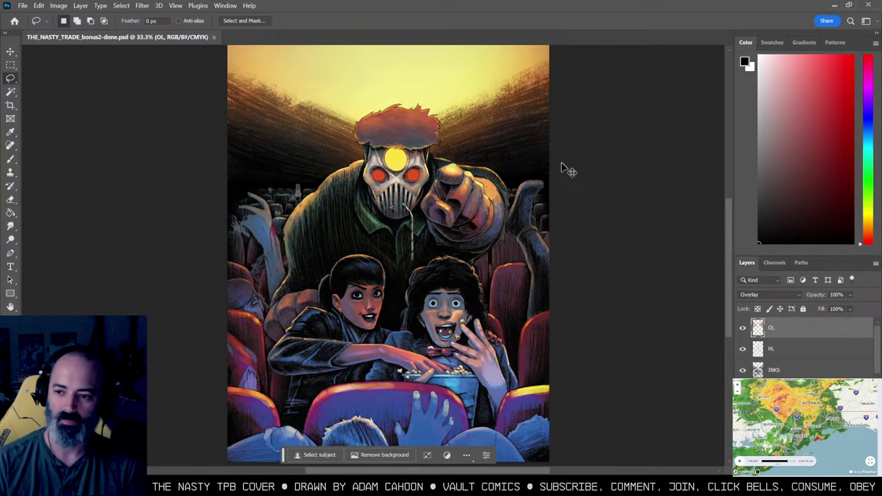
key("ctrl+y")
key("ctrl+y")
Step: Examine the foreground seats, blue hand and popcorn bucket up close with the CMYK proof colours switched off and on
left_click_drag(412, 386, 439, 189)
left_click(440, 191)
key("l")
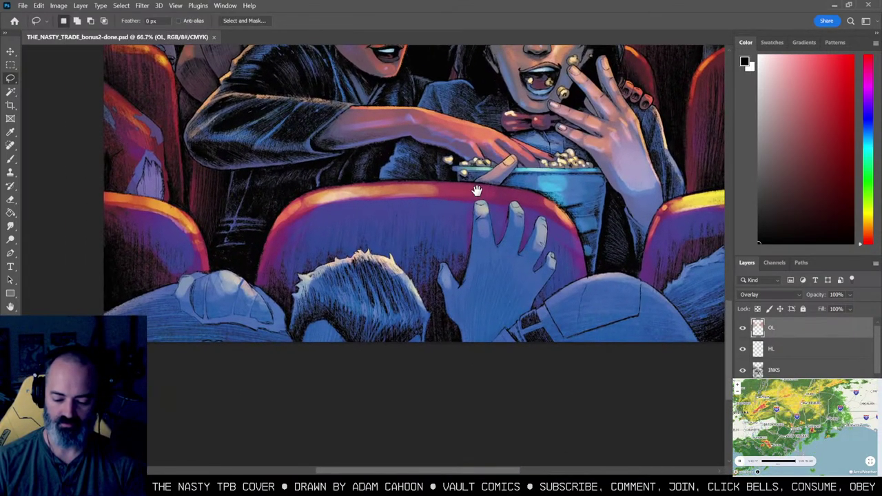
key("ctrl+y")
key("ctrl+y")
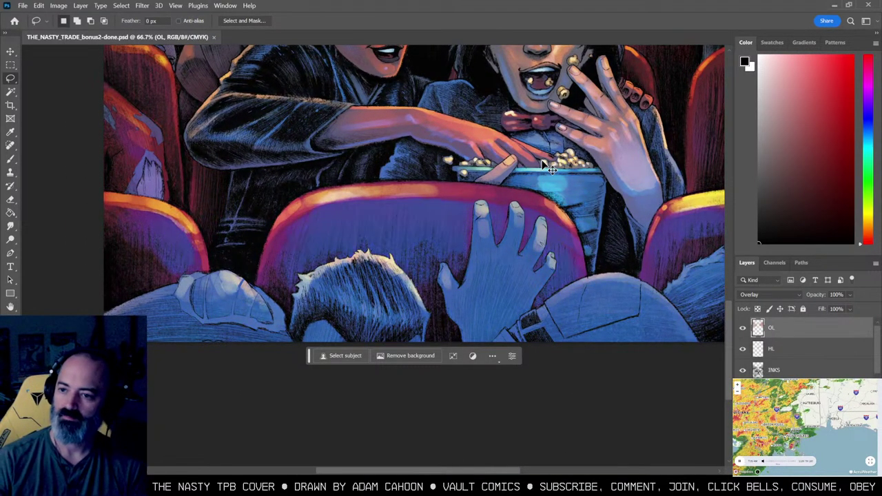
key("ctrl+y")
key("ctrl+y")
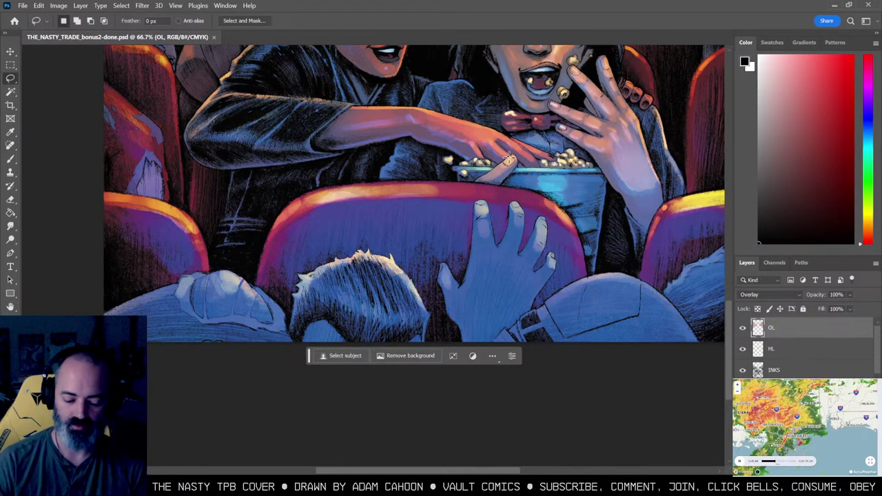
key("ctrl+y")
key("ctrl+y")
key("ctrl+y")
key("ctrl+y")
key("ctrl+y")
key("ctrl+y")
key("ctrl+y")
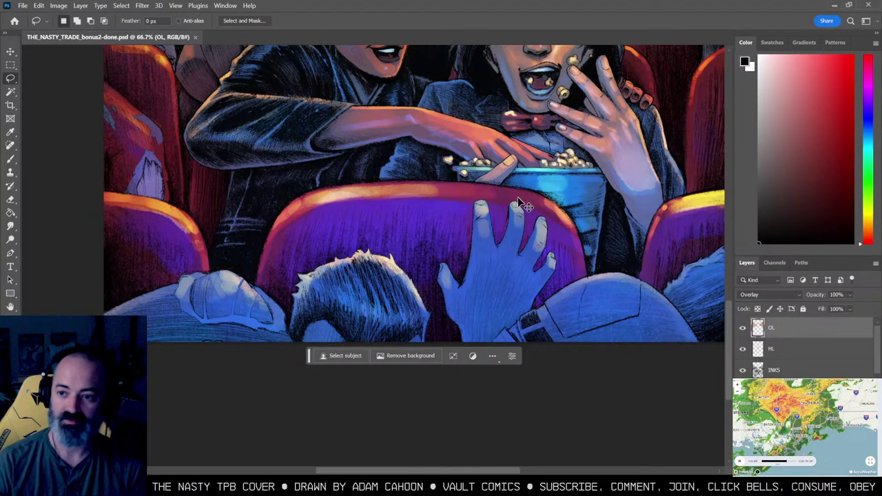
key("ctrl+y")
key("ctrl+y")
key("ctrl+y")
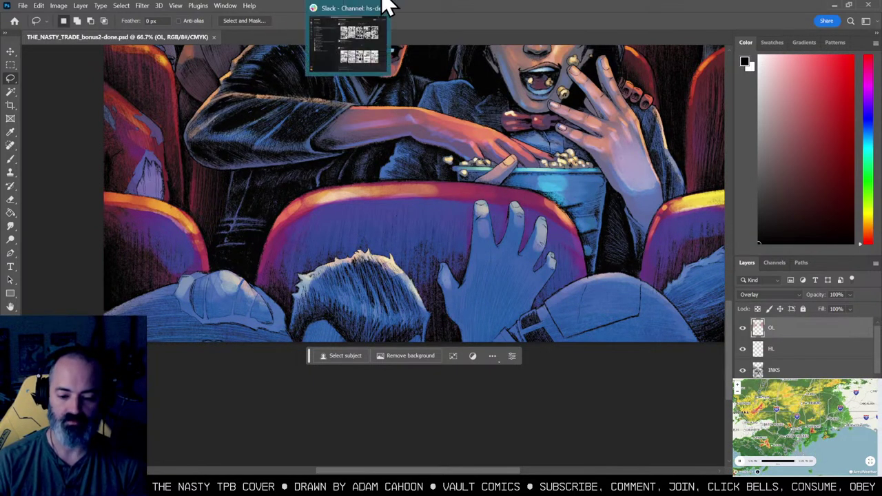
Step: Return to Clip Studio Paint and reopen the recent file THE_NASTY_TRADE_bonus2-done.psd
mouse_move(407, 7)
left_click(403, 7)
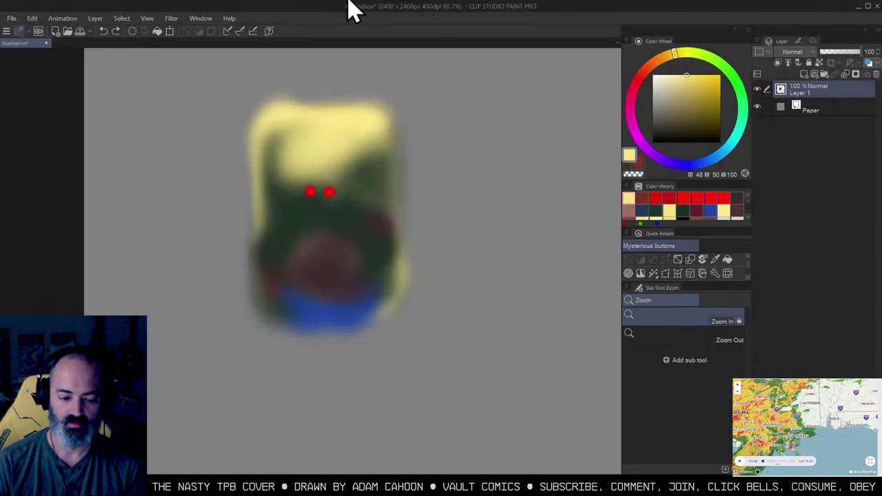
left_click(12, 18)
mouse_move(79, 65)
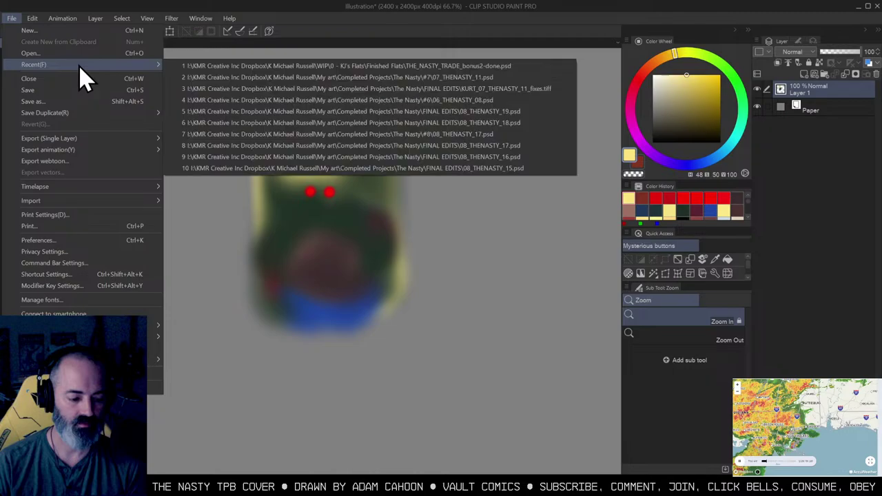
left_click(237, 66)
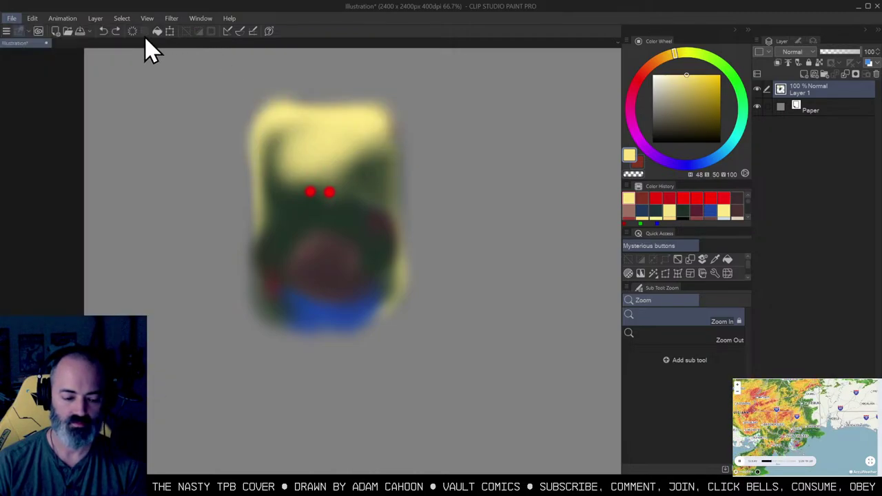
key("alt+Tab")
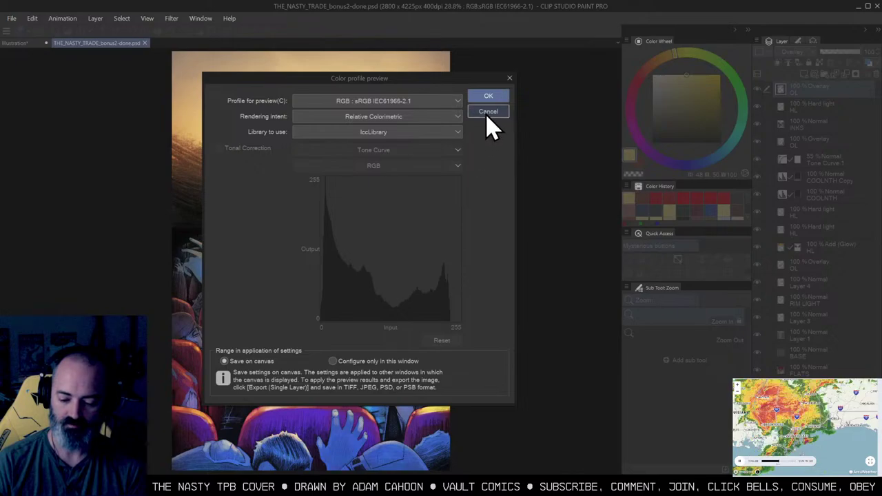
Step: Set the reopened cover's profile preview to CMYK: U.S. Sheetfed Coated v2 and compare the artwork with the preview off and on
left_click(486, 111)
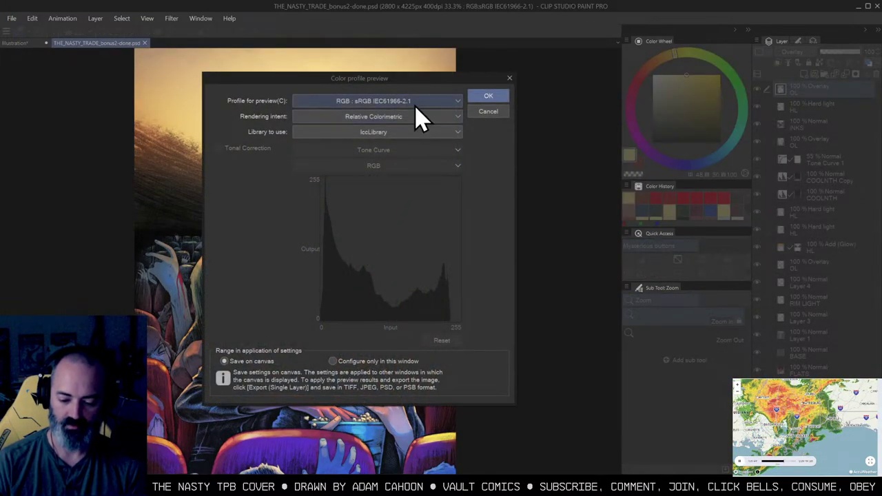
left_click(414, 101)
left_click(360, 280)
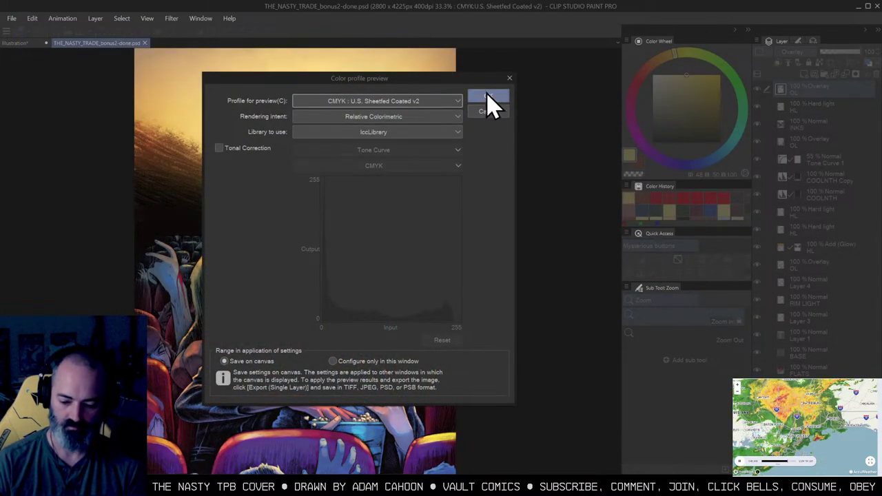
left_click(487, 98)
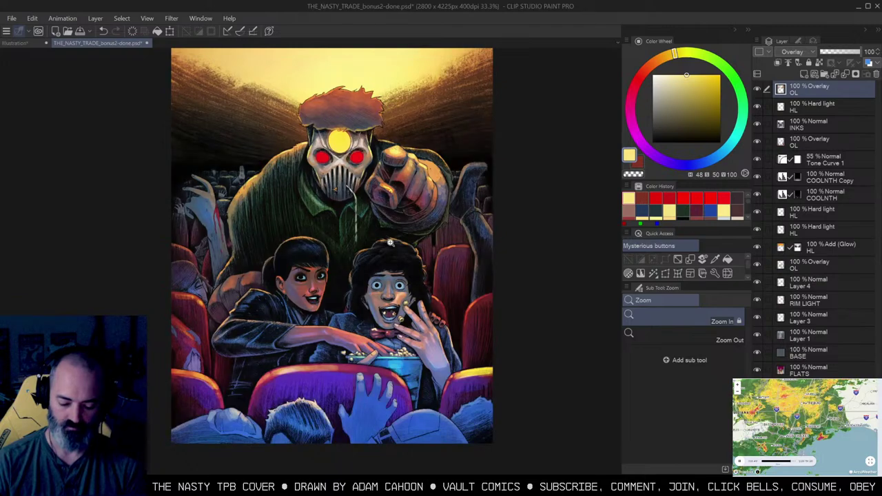
key("ctrl+y")
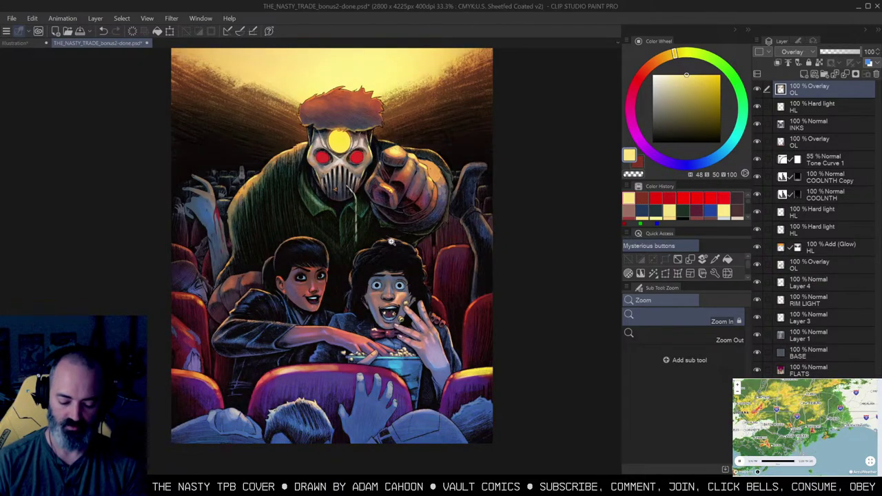
key("ctrl+y")
key("ctrl+y")
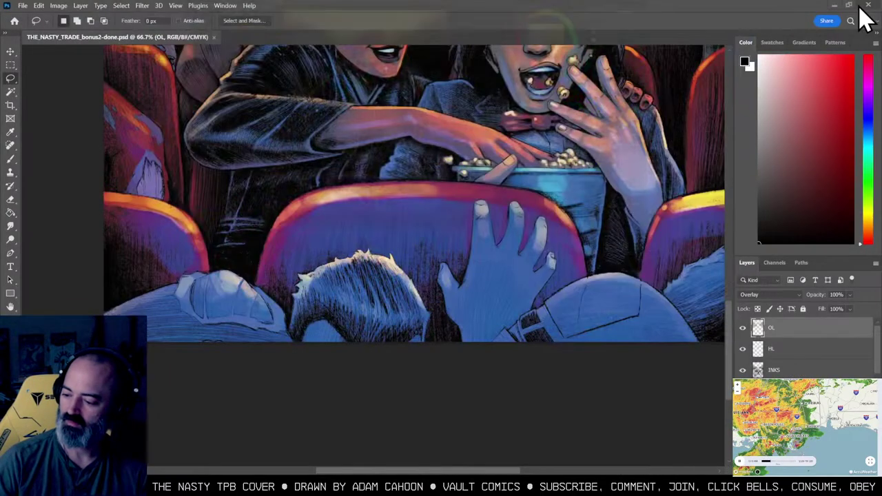
Step: Switch back to Photoshop and compare the cover from the sky to the foreground seats with CMYK proof colours toggled
left_click(857, 6)
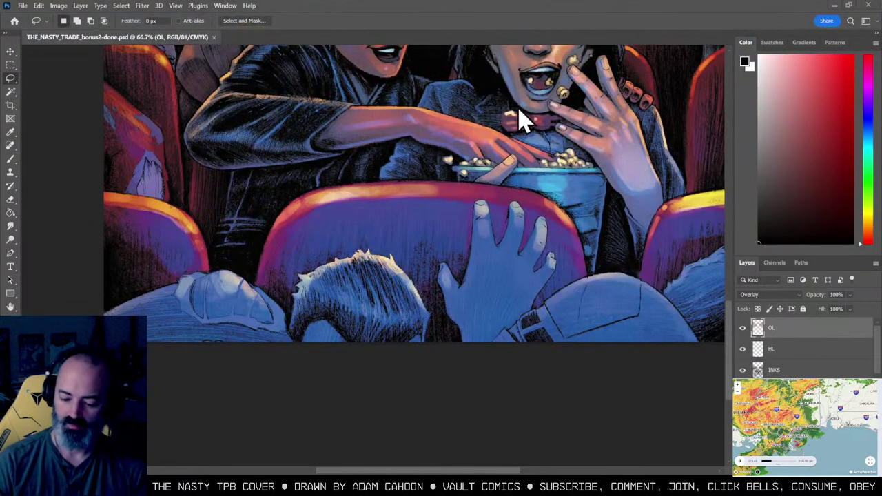
key("z")
left_click(453, 191, "alt")
left_click_drag(539, 140, 452, 228)
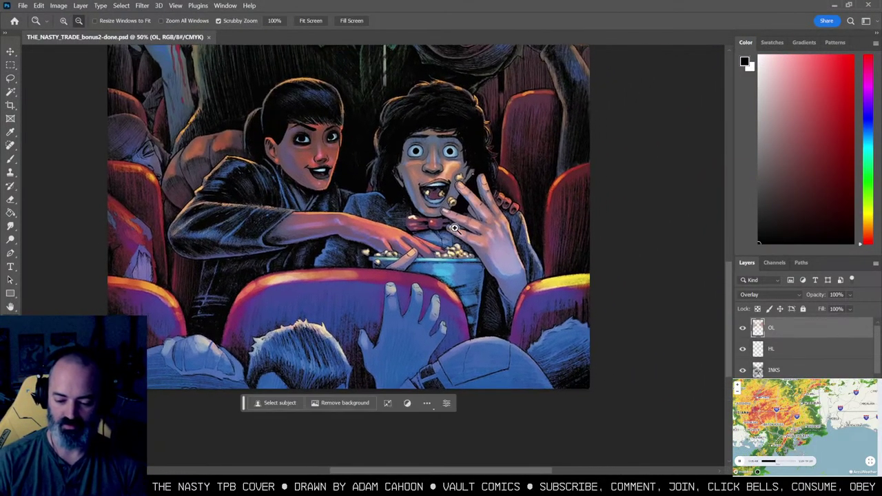
left_click(455, 228, "alt")
left_click_drag(480, 192, 473, 307)
key("ctrl+y")
key("ctrl+y")
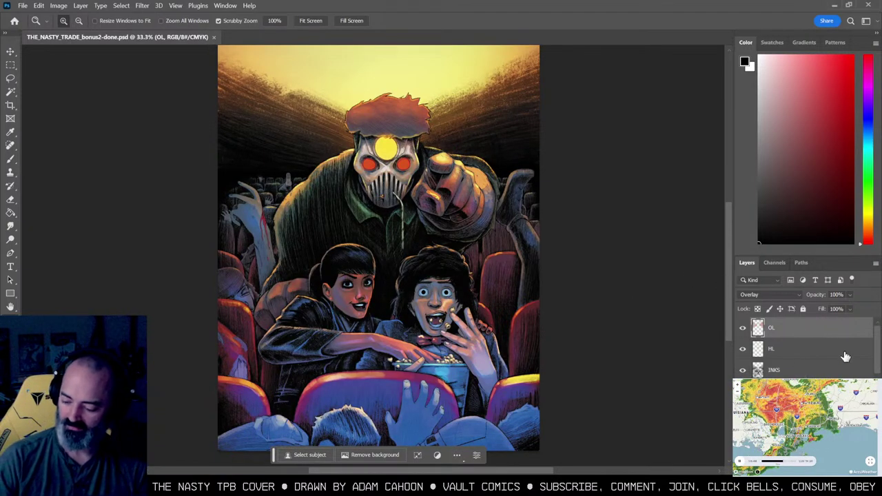
Step: Select the COOLNTH Copy adjustment layer and compare the cover with the layer hidden and shown
left_click_drag(877, 338, 878, 359)
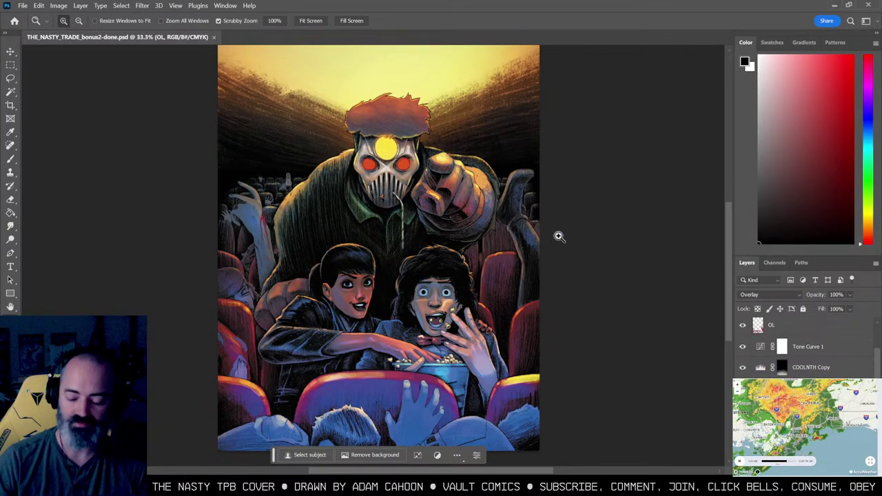
left_click(782, 369)
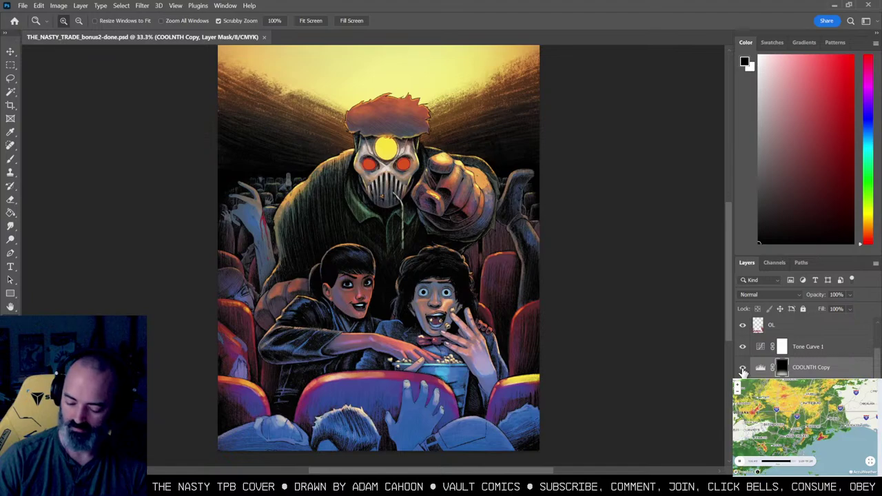
left_click(743, 369)
left_click(743, 370)
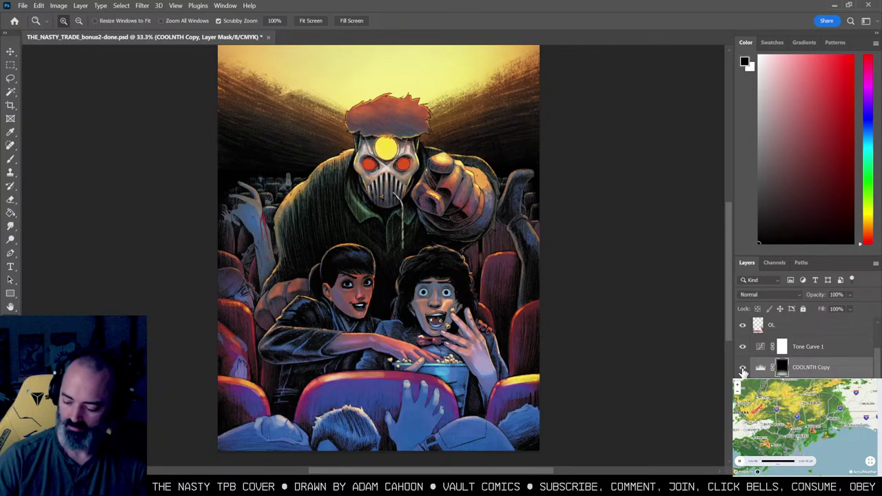
left_click(743, 369, "alt")
left_click(743, 369, "alt")
left_click(743, 369)
left_click(743, 370)
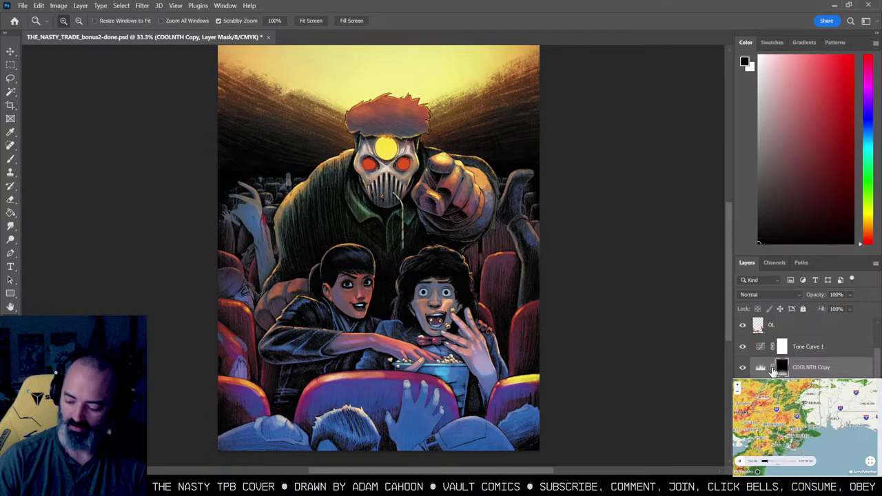
Step: Reduce the COOLNTH Copy layer's opacity to 49% and check the whole cover with the CMYK proof colours toggled
left_click(850, 295)
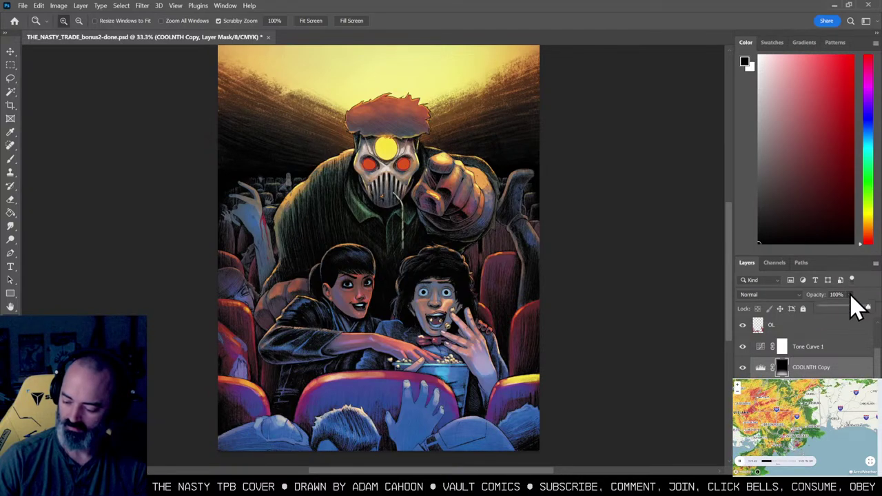
left_click_drag(842, 307, 842, 307)
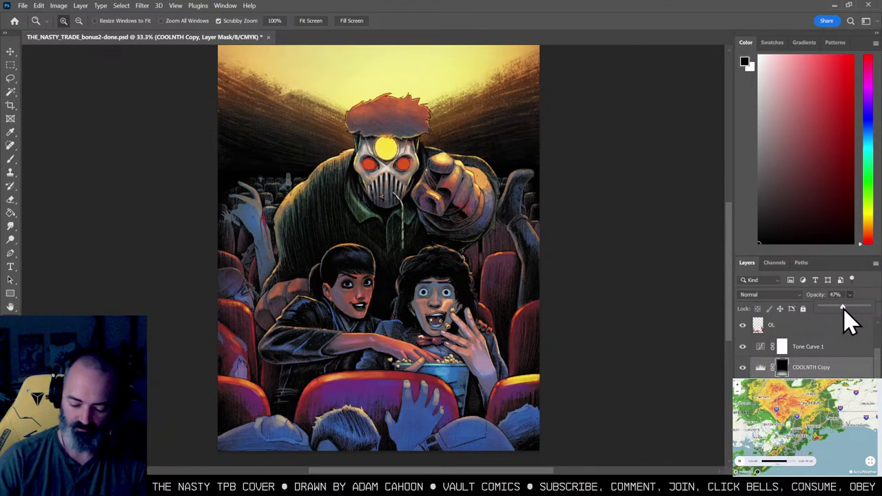
left_click_drag(842, 307, 844, 308)
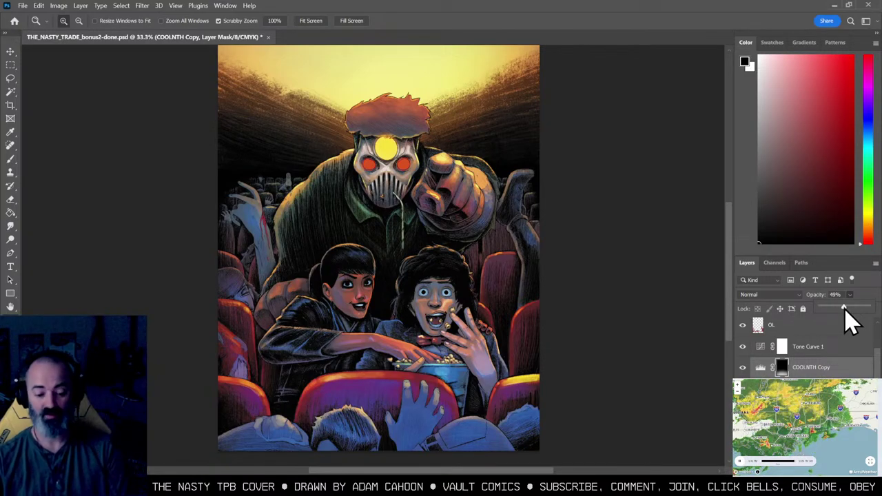
key("ctrl+y")
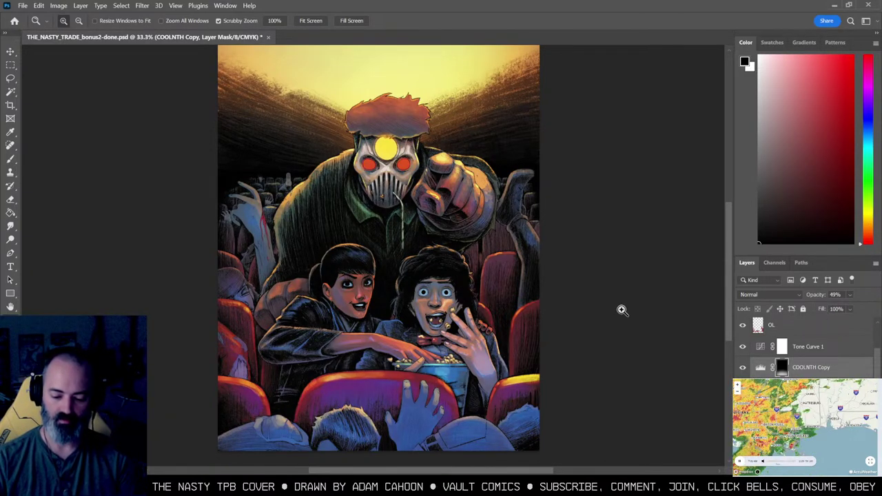
left_click_drag(461, 200, 452, 236)
left_click(454, 260, "alt")
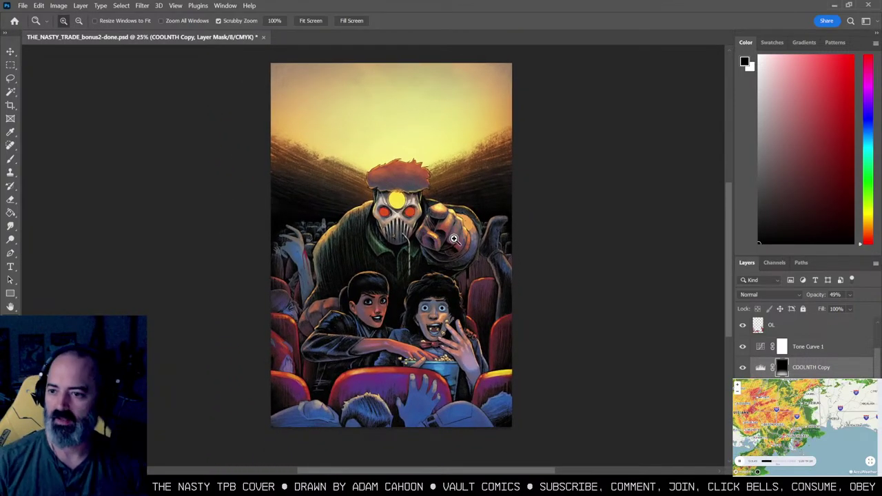
scroll(404, 218, "up", 2)
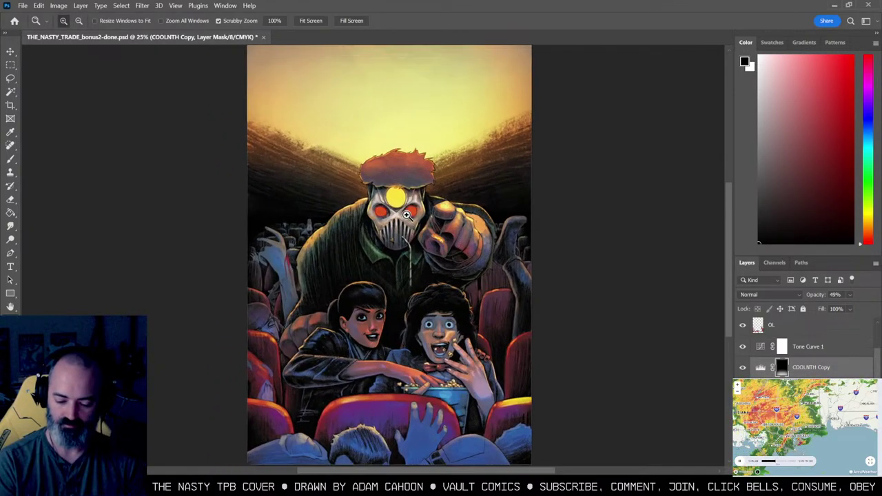
key("l")
right_click(423, 210)
left_click(421, 201)
key("ctrl+t")
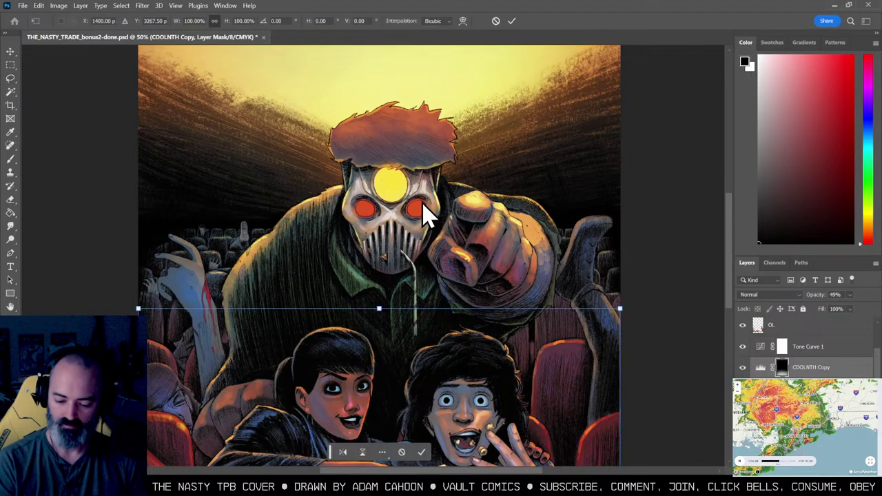
left_click(509, 21)
key("b")
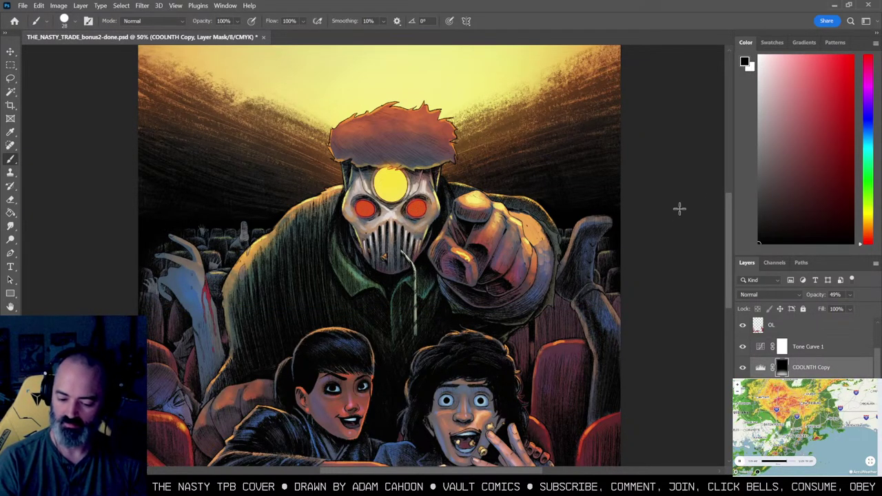
key("z")
left_click(498, 230)
mouse_move(529, 246)
left_mouse_down()
mouse_move(512, 176)
mouse_move(512, 255)
mouse_move(521, 211)
left_mouse_up()
key("b")
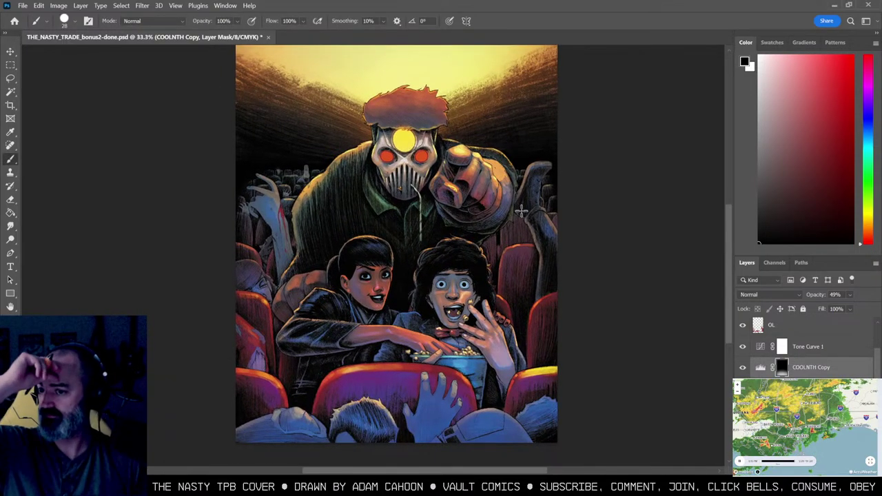